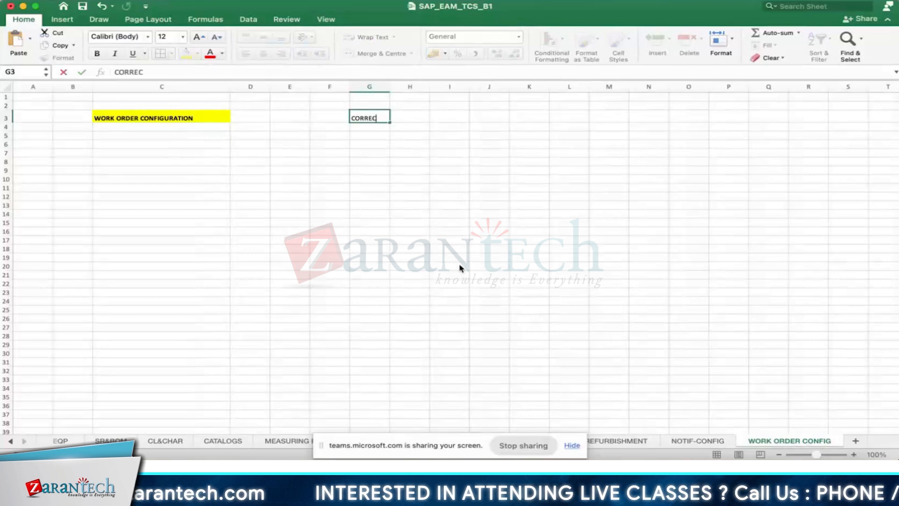
Step: Enter CORRECTIVE MAINTENANCE ORDER in G3 and BREAKDOWN MAINTENANCE ORDER in G4
type("TIVE MAINTENANCE ORDER")
key("Return")
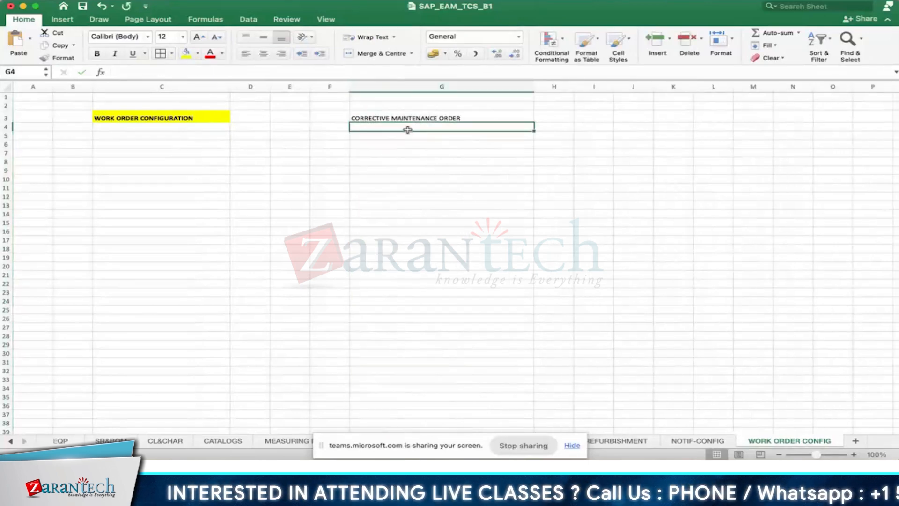
type("BREAK")
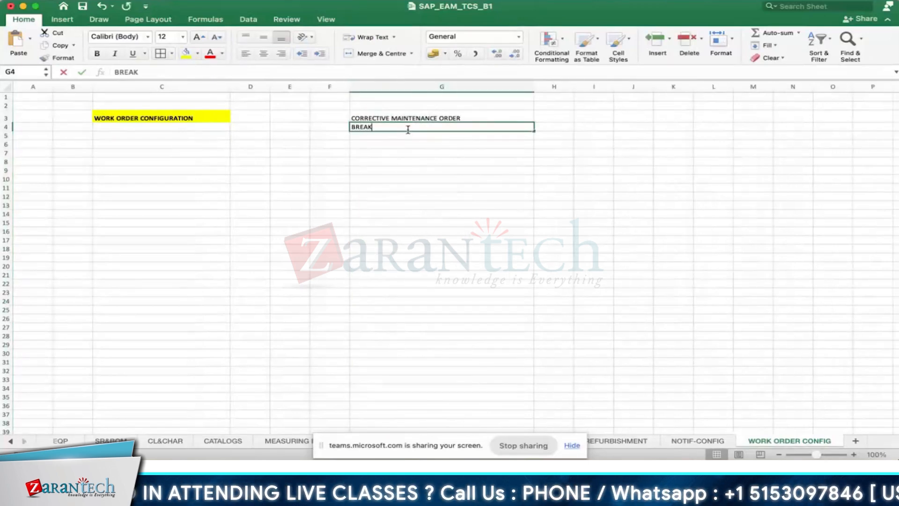
type("DOWN")
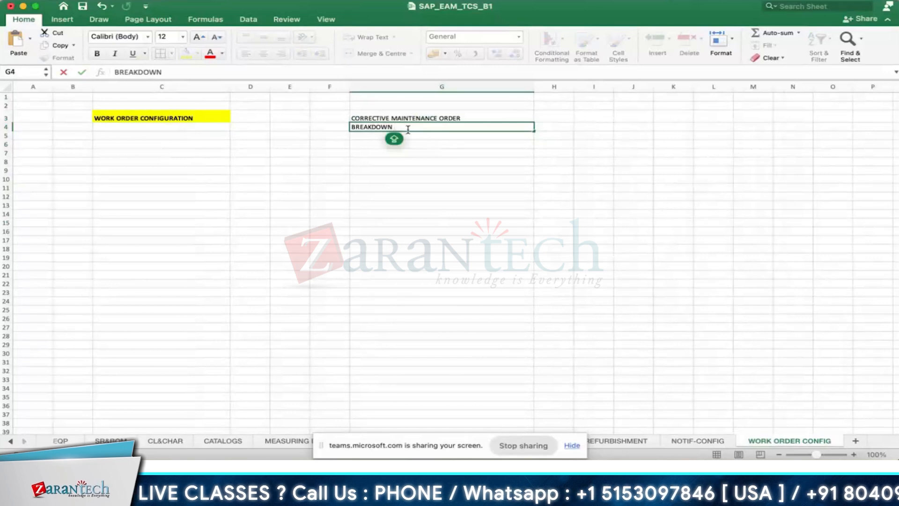
type(" MAINTENANCE ORDER")
key("Tab")
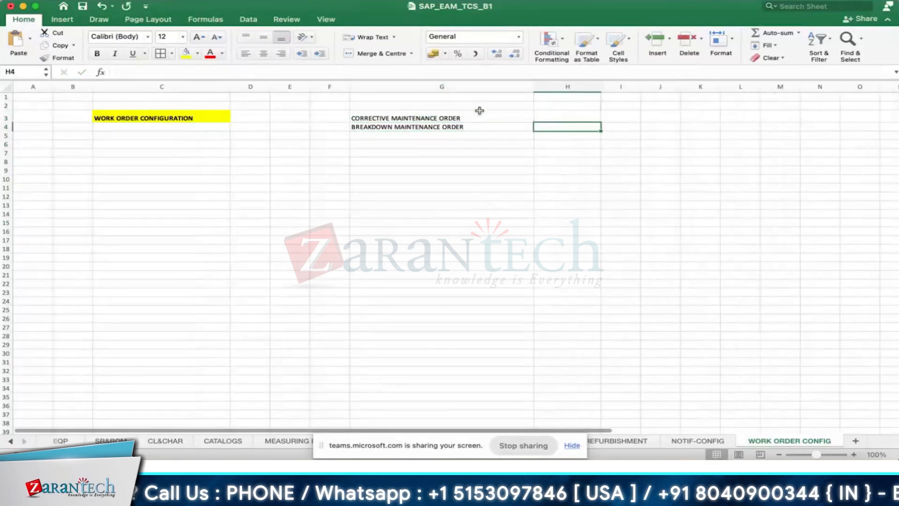
Step: Make rows 4 and 5 taller, entering CHECKBOX in H4 and SHUTDOWN ORDER in G5
left_click_drag(6, 131, 6, 142)
left_click(539, 171)
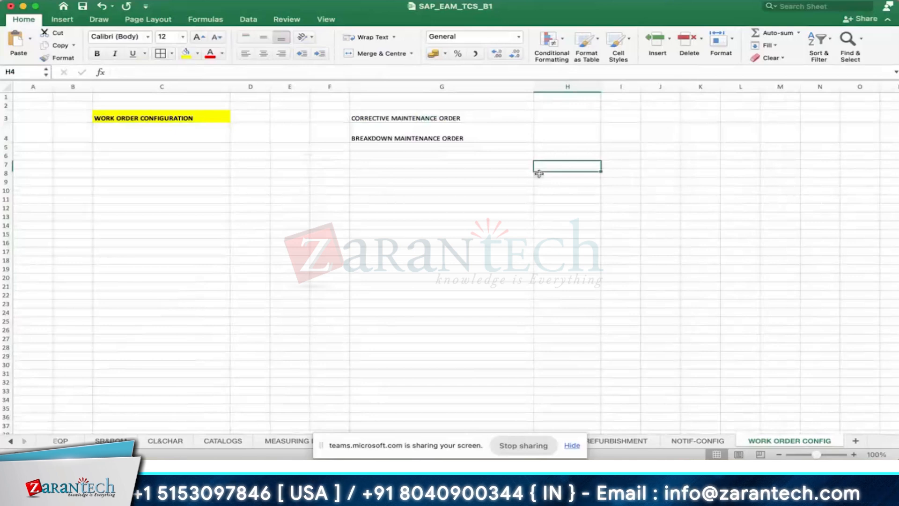
left_click(539, 174)
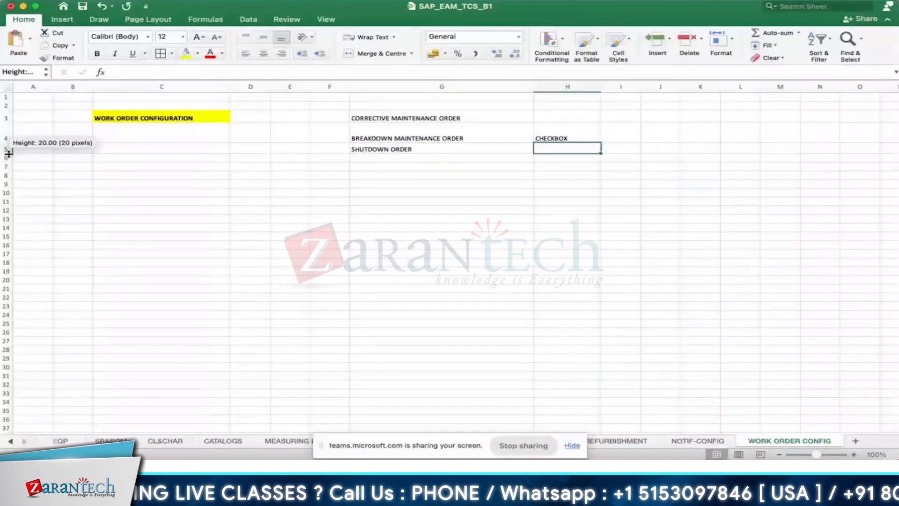
left_click_drag(8, 154, 8, 157)
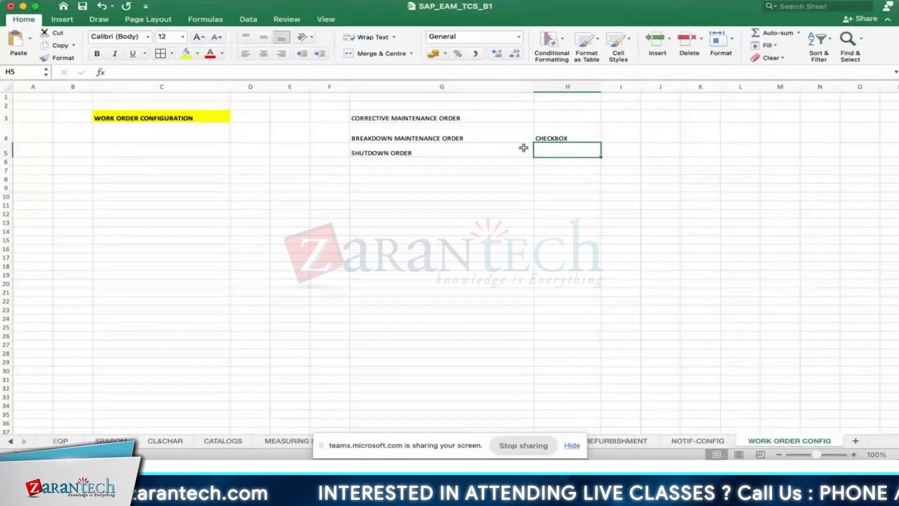
Step: Enter REVISION in H5, beside the shutdown order
left_click(623, 118)
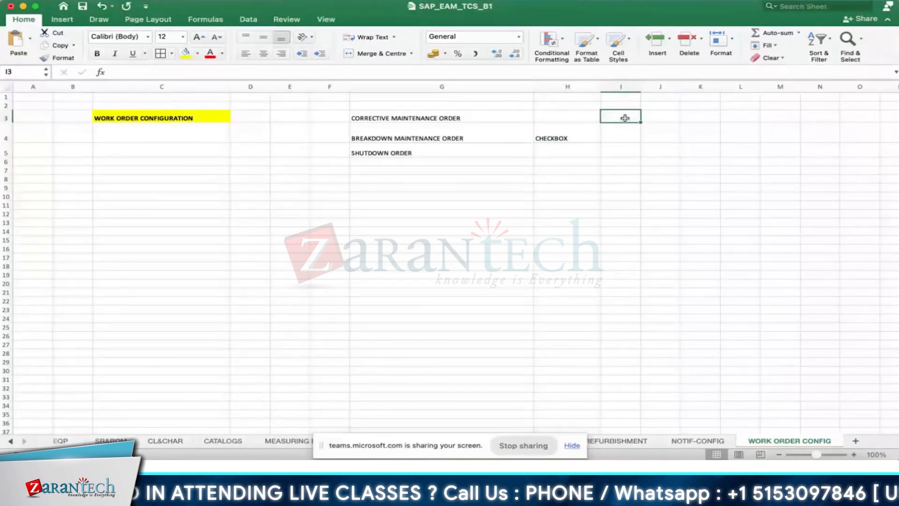
left_click(573, 148)
type("REVISION")
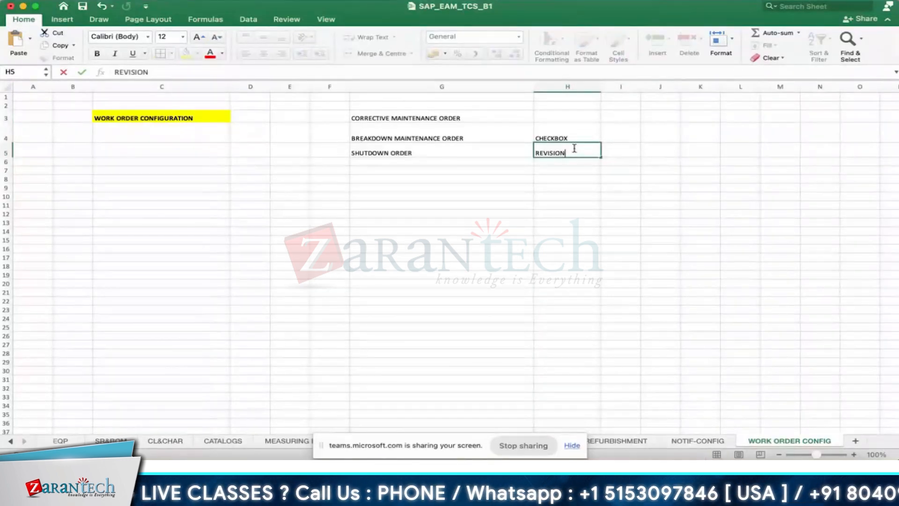
key("Return")
left_click(575, 152)
key("Return")
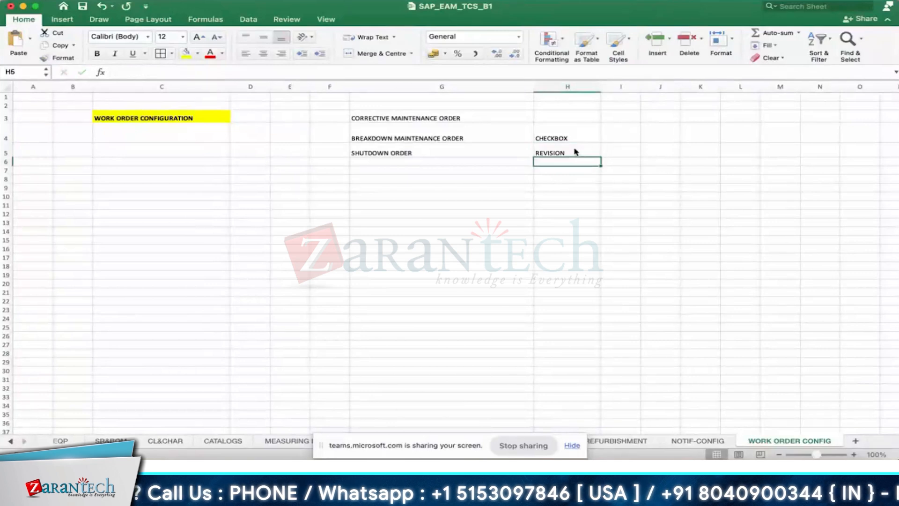
left_click(576, 151)
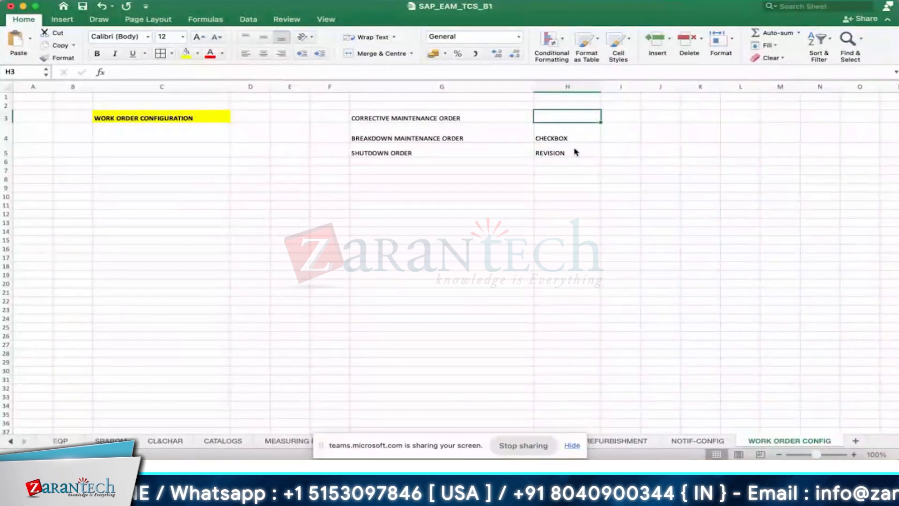
Step: Add the heading PMACTIVITY TYPE in I2 and widen column I to fit it
key("Down")
key("Up")
key("Right")
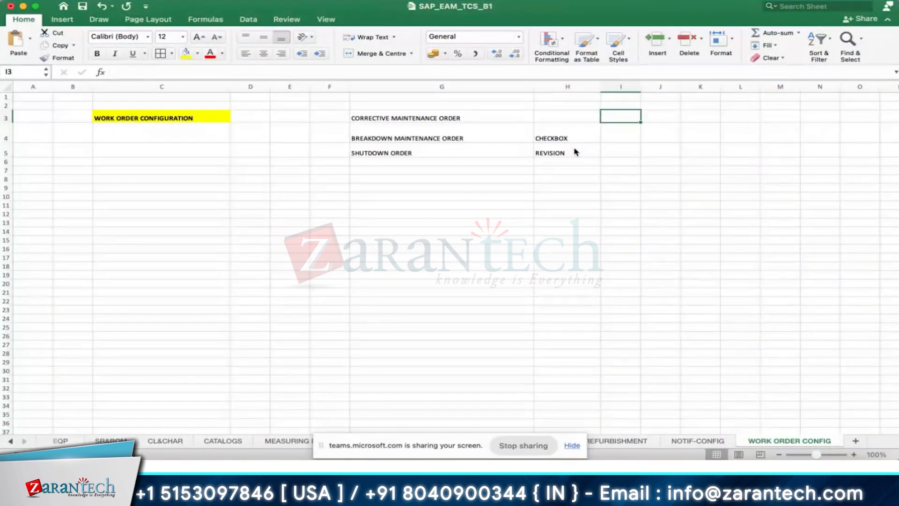
key("Up")
type("PMACT")
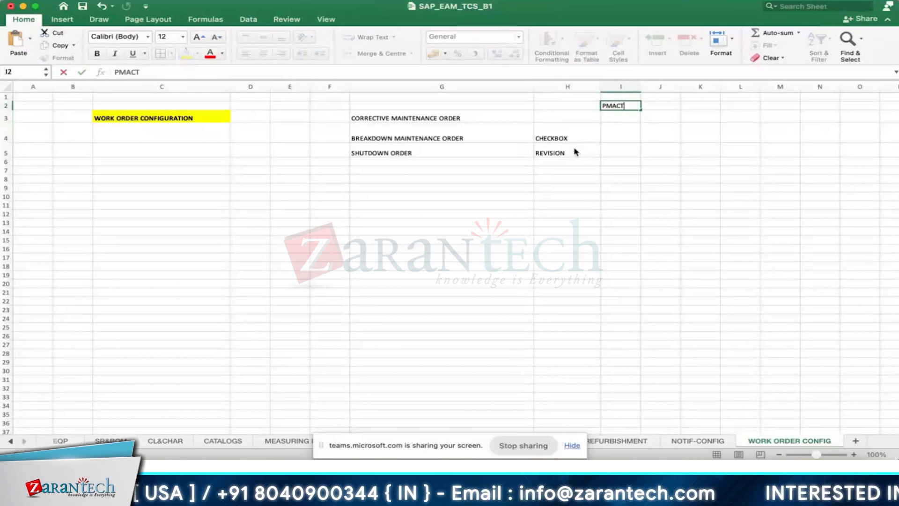
type("IVITY TYPE")
key("Return")
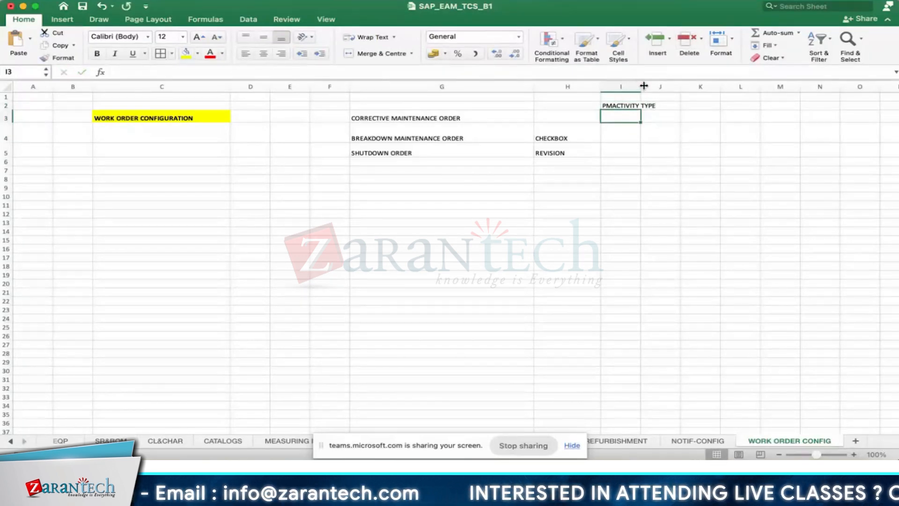
left_click_drag(640, 88, 658, 88)
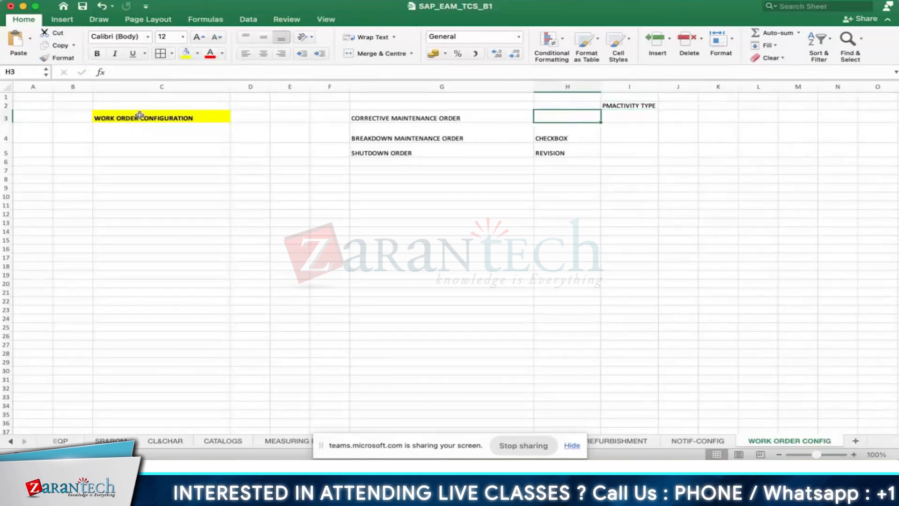
Step: Apply a border to the WORK ORDER CONFIGURATION title cell, C3
left_click(159, 117)
left_click(161, 53)
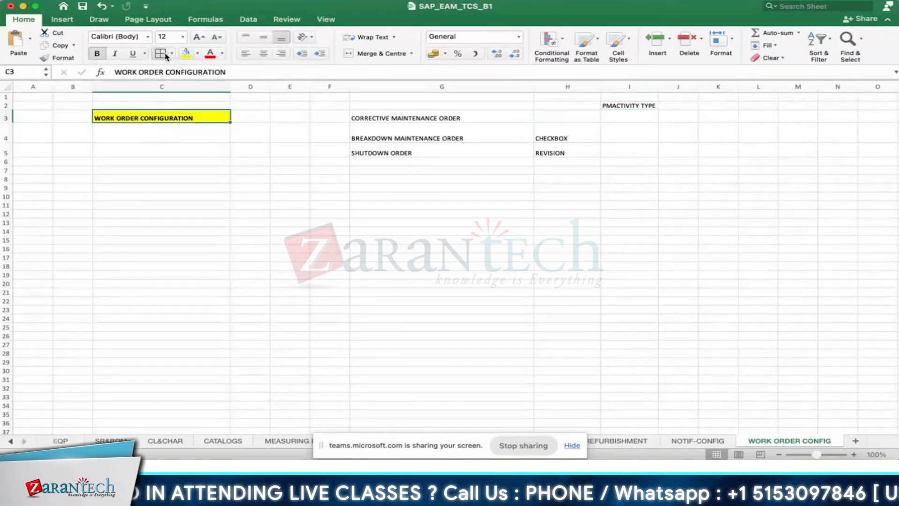
left_click(468, 222)
Step: Make row 6 taller and enter REFURBISHMENT ORDER in G6, correcting its spelling
left_click(384, 163)
left_click_drag(3, 171, 2, 176)
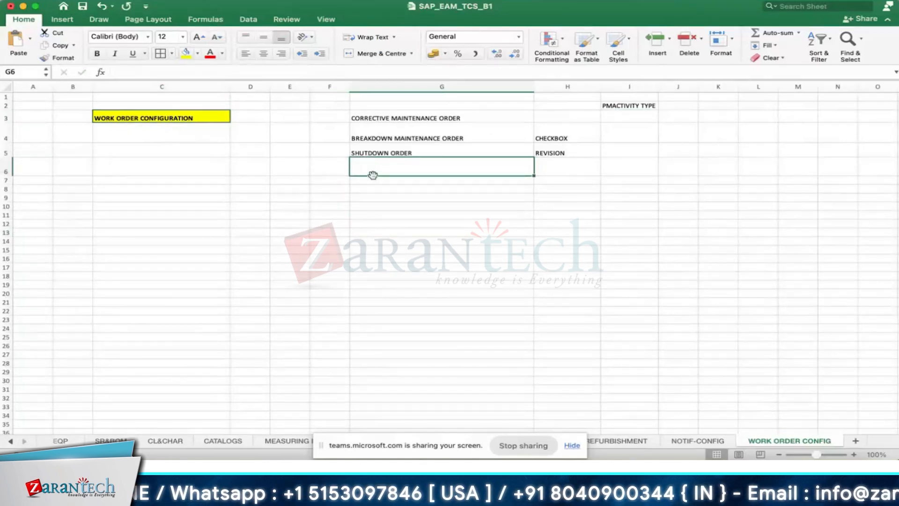
type("REFI")
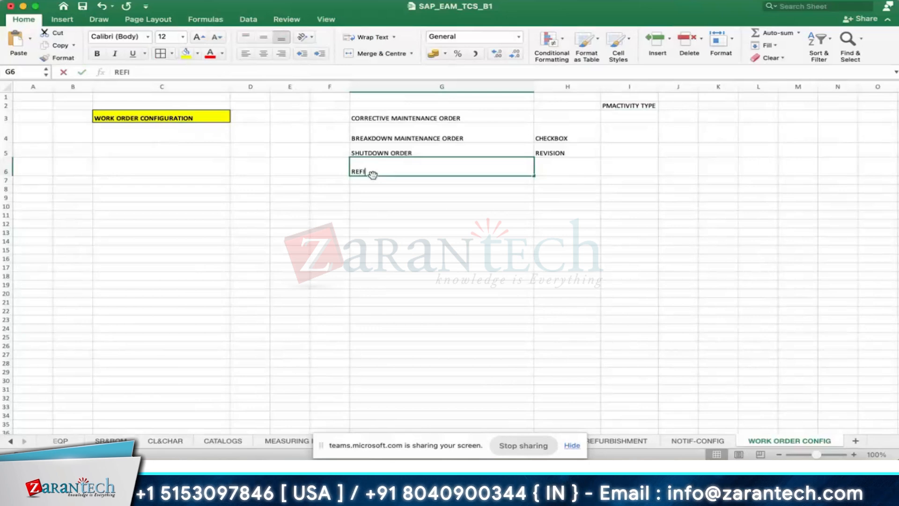
key("BackSpace")
type("URBIHME")
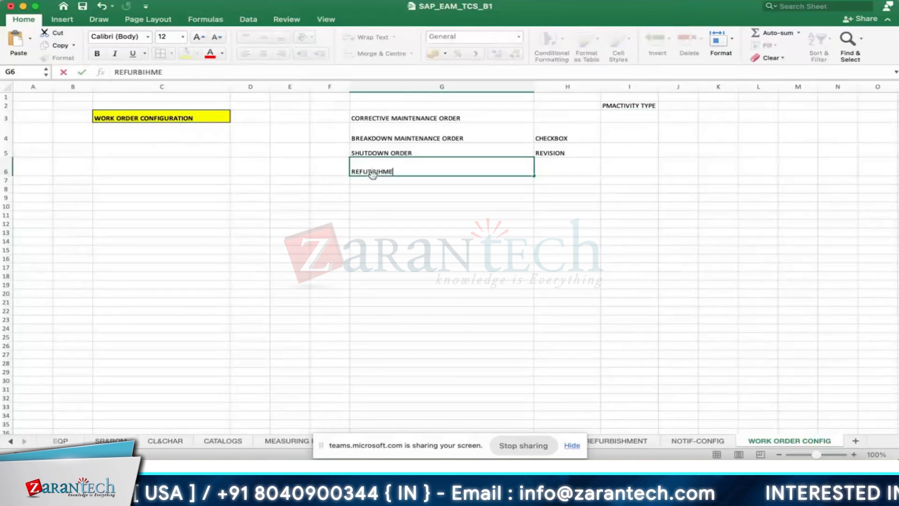
type("NT ORDER")
key("Return")
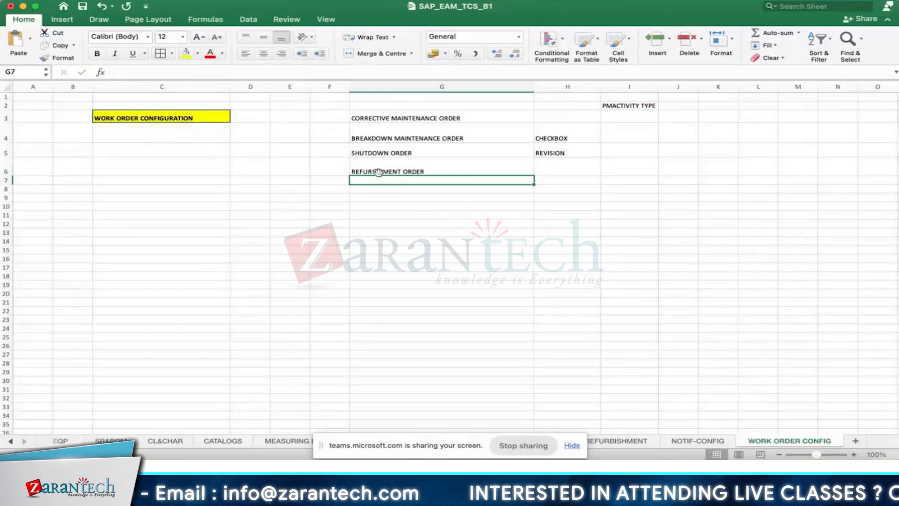
left_click(379, 172)
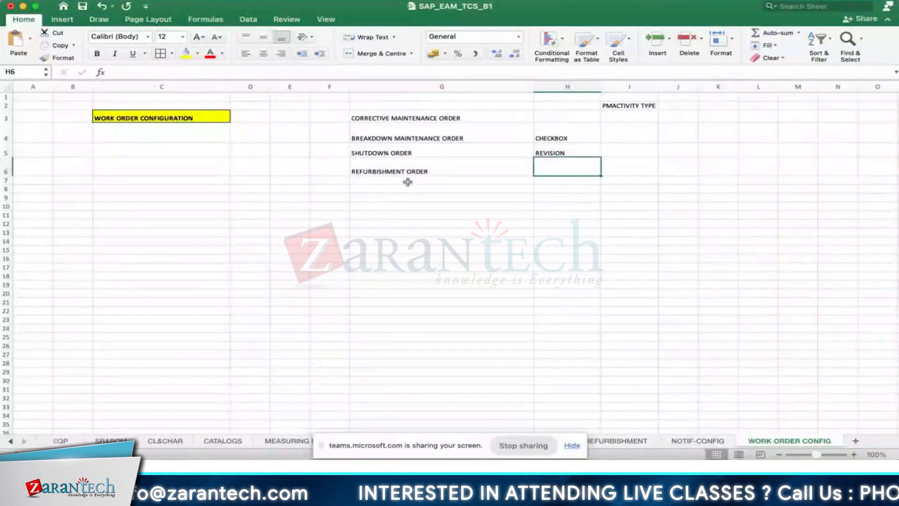
left_click(414, 169)
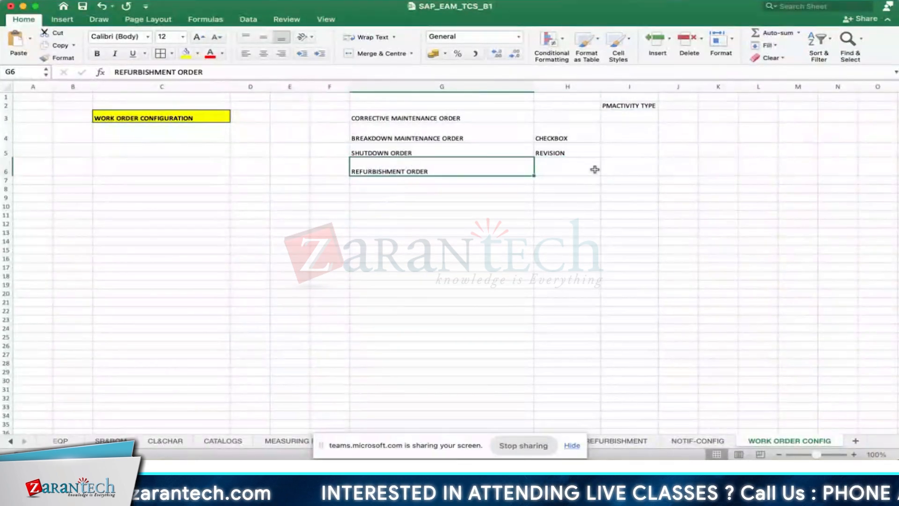
Step: Enter MATERIAL in H6 and MAT in I6 for the refurbishment order
left_click(581, 168)
type("MATERIAL")
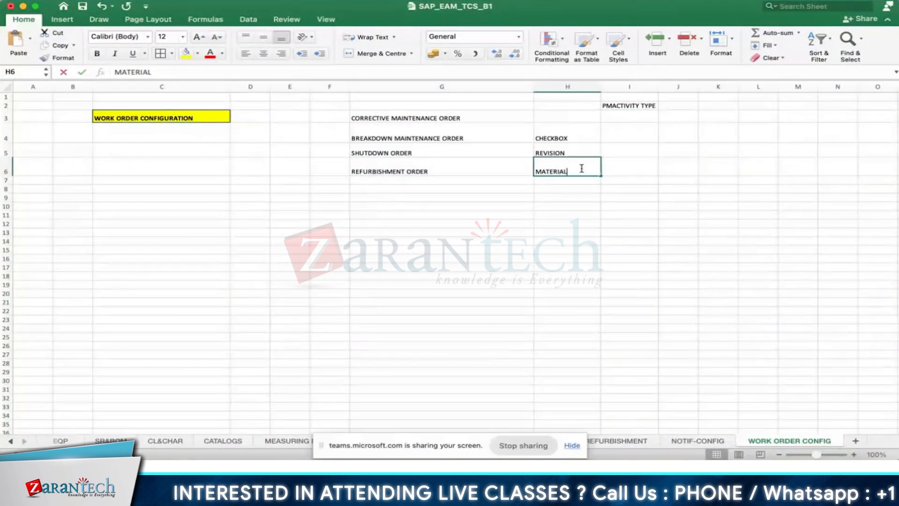
key("Tab")
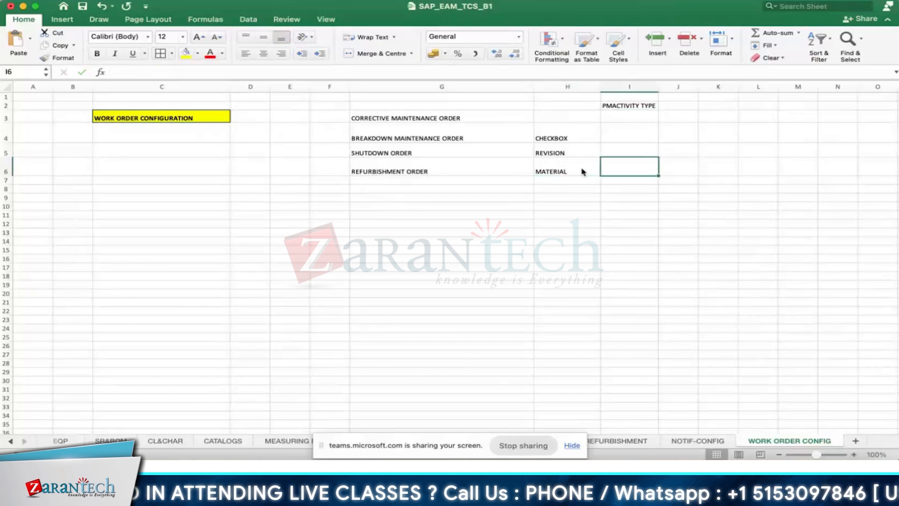
type("MAT")
key("Return")
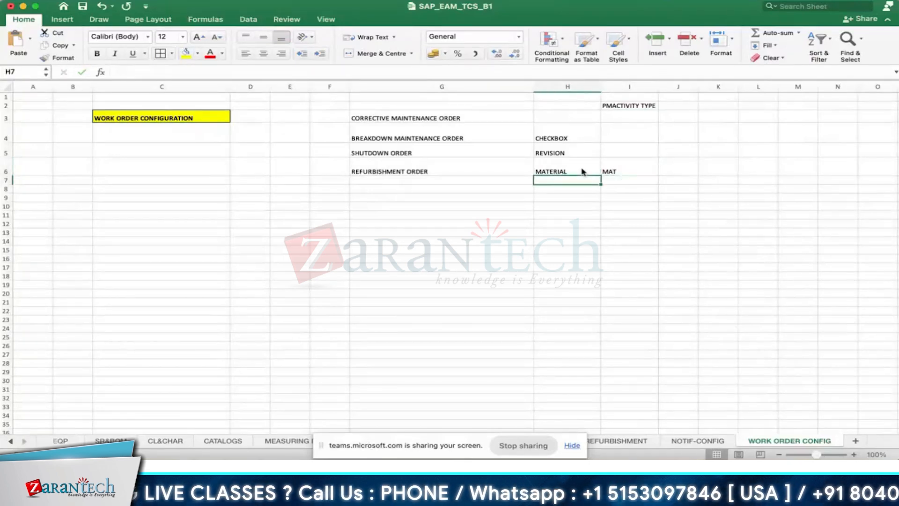
Step: Add CALIBRATION ORDER in G7 and INVESTMENT ORDER in G8 below the refurbishment order
left_click(410, 181)
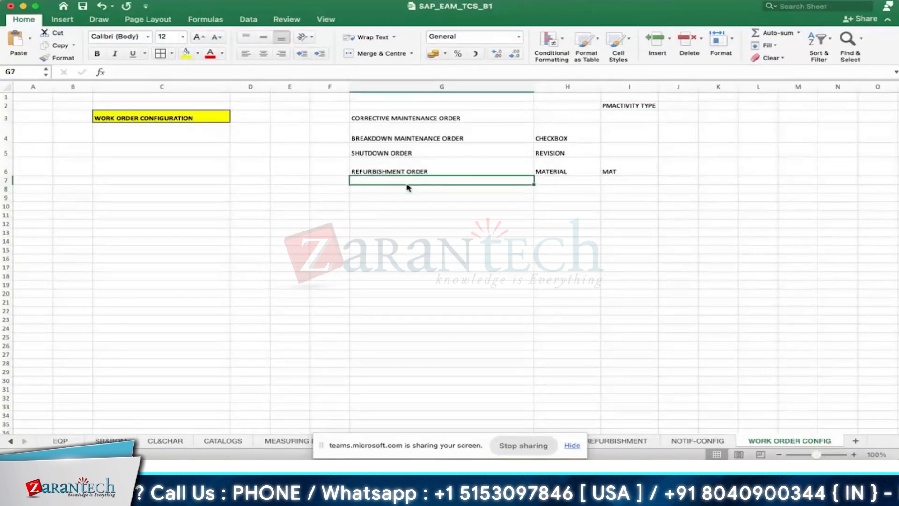
type("CALIBRATIO")
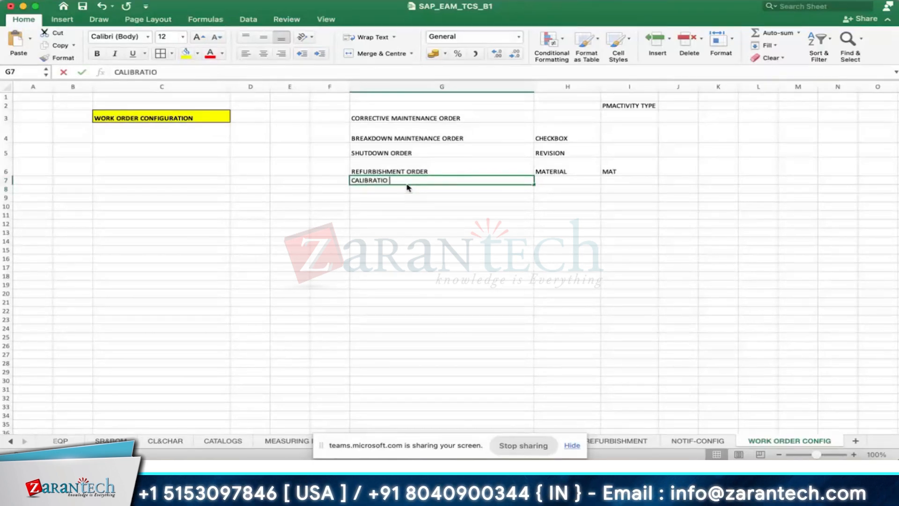
type("N ORDER")
key("Return")
type("INVESTM")
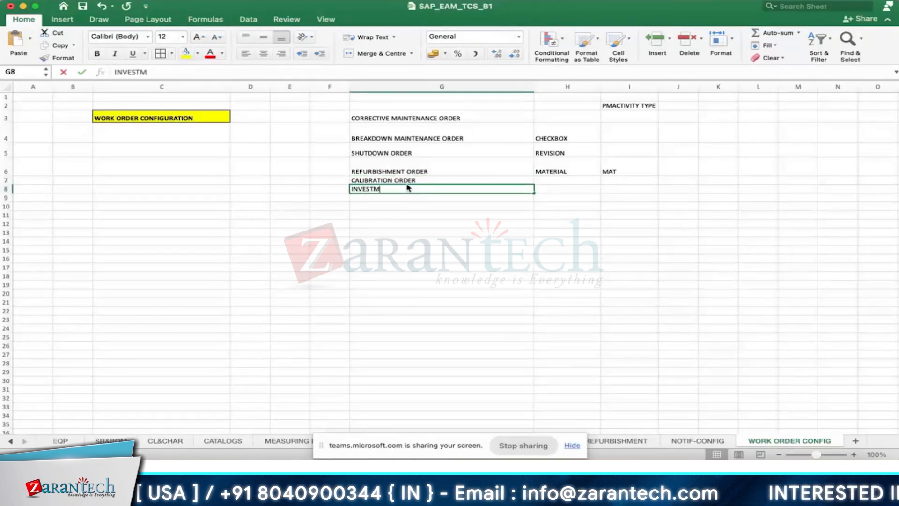
type("ENT ORDER")
key("Return")
Step: Enter PHASE BASED MODEL in G9 as the last entry of the order type list
type("PHASE")
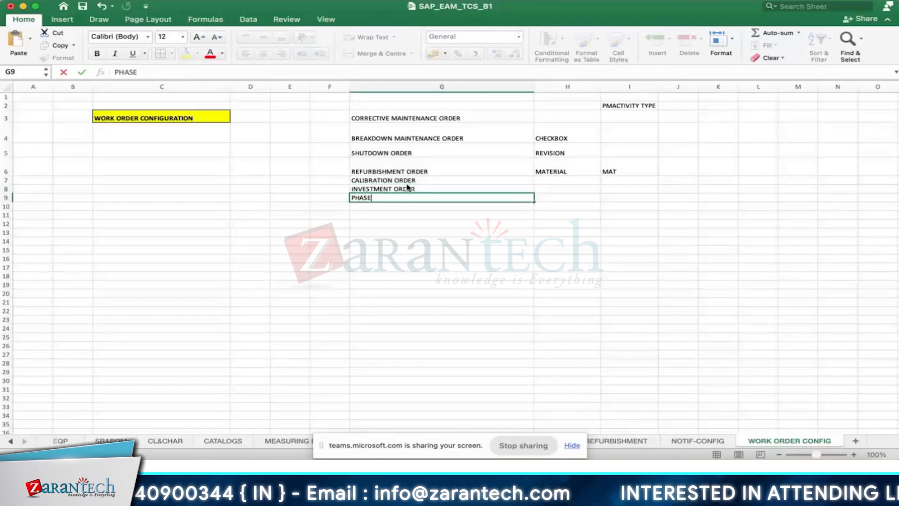
type(" BA")
type("SED")
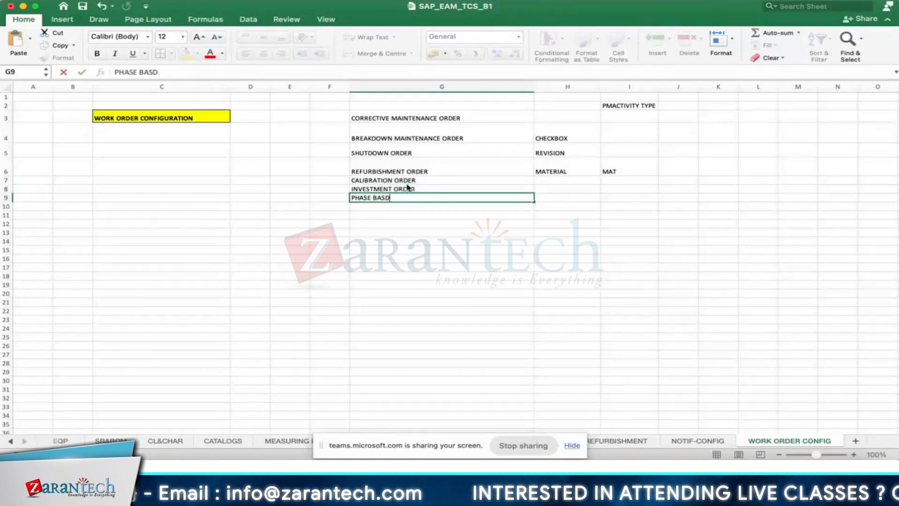
key("BackSpace")
type("ED MODEL")
left_click(520, 279)
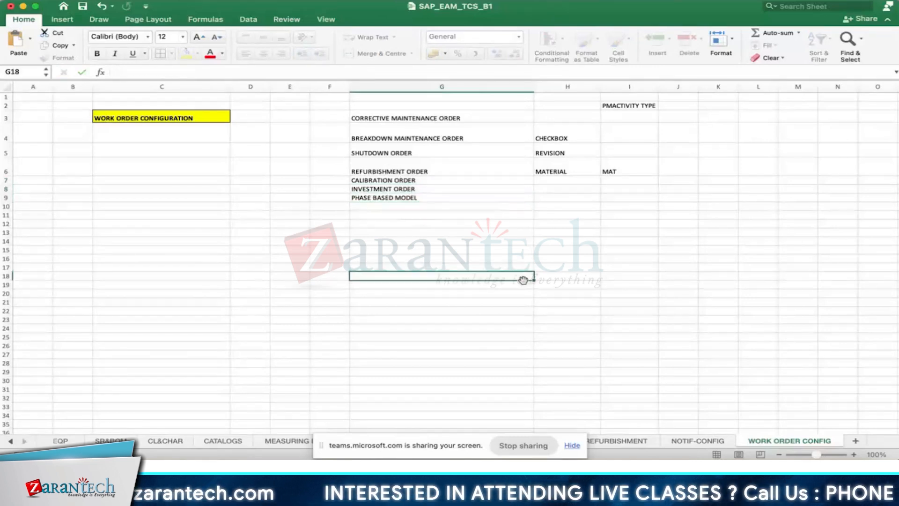
Step: Apply all borders to the order type table, cells G3 to I9
left_click_drag(378, 119, 653, 198)
left_click(164, 54)
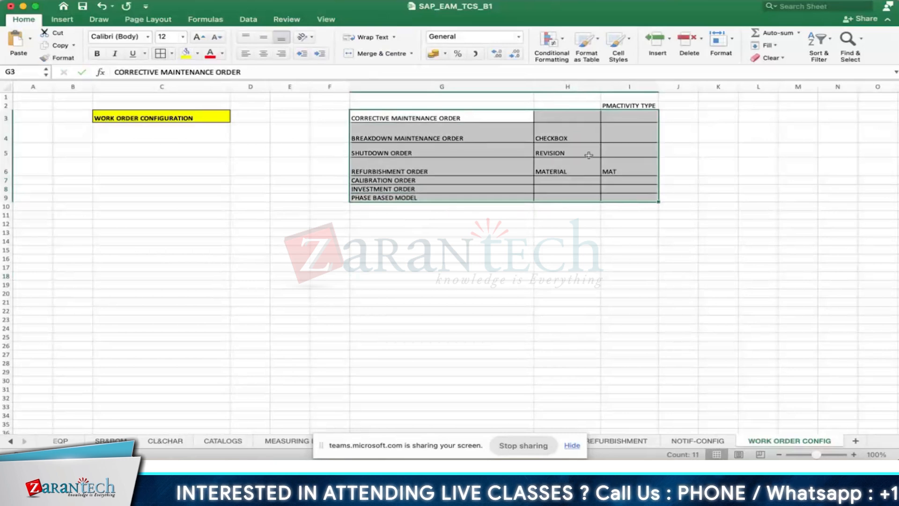
left_click(461, 121)
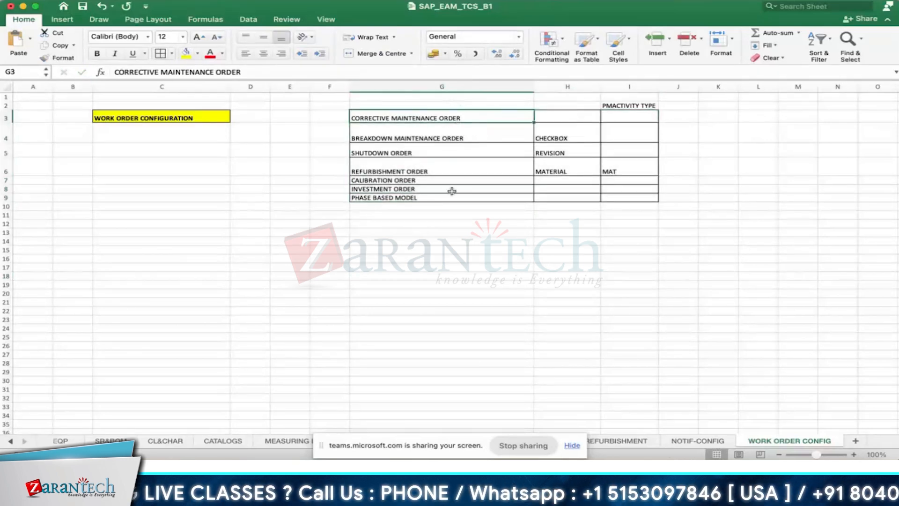
Step: Enter SCOPE ITEM in H9 and NINE PHASES in I9 for the phase based model, and make row 9 taller
left_click(411, 196)
left_click(591, 196)
type("S")
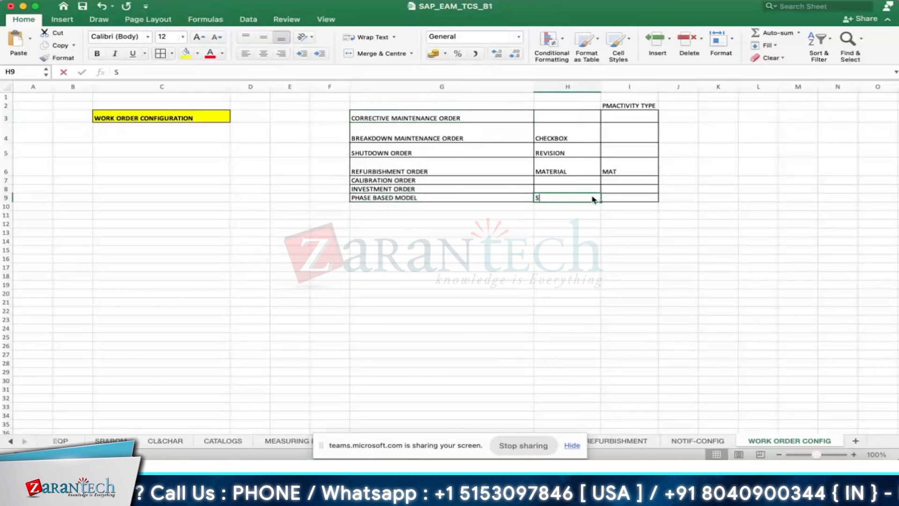
type("COPE ITEM")
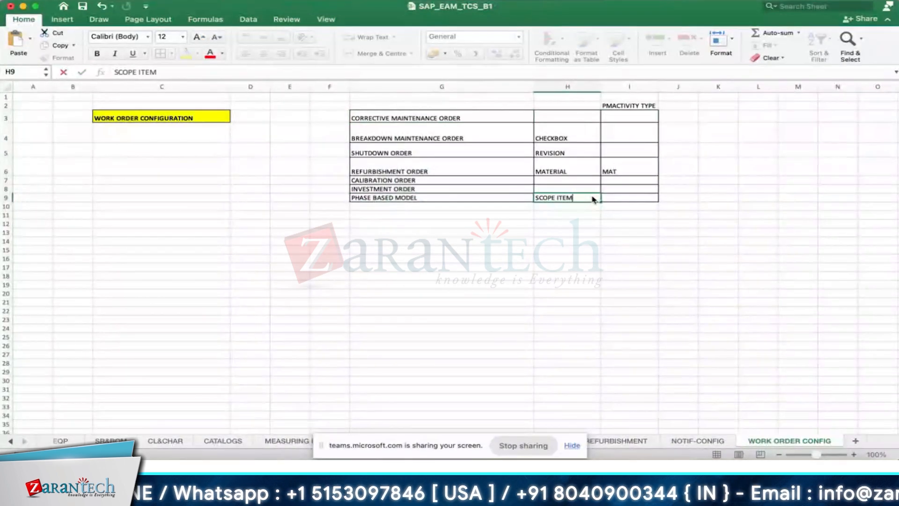
key("Return")
left_click(604, 196)
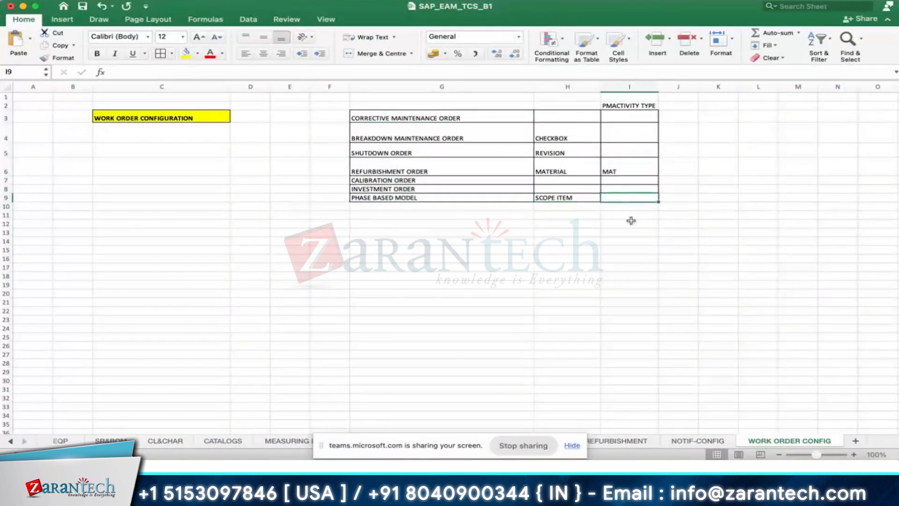
type("NINE PHASES")
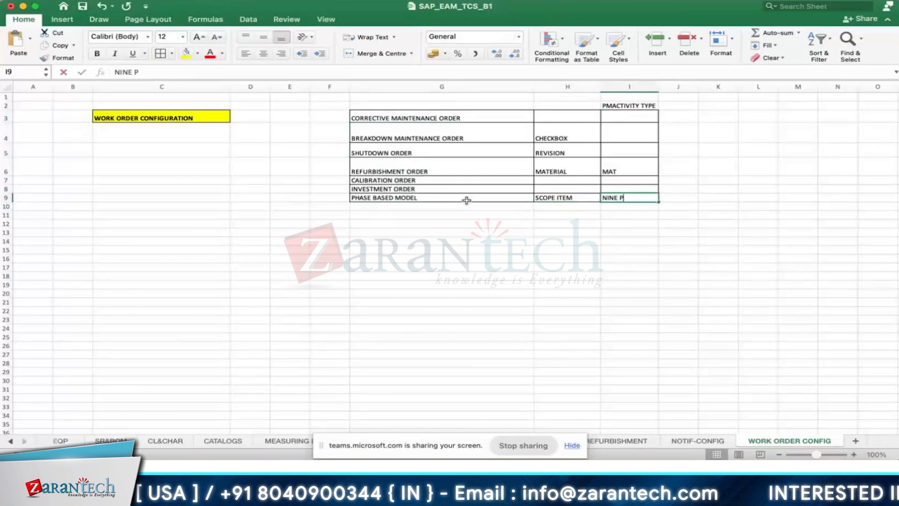
key("Return")
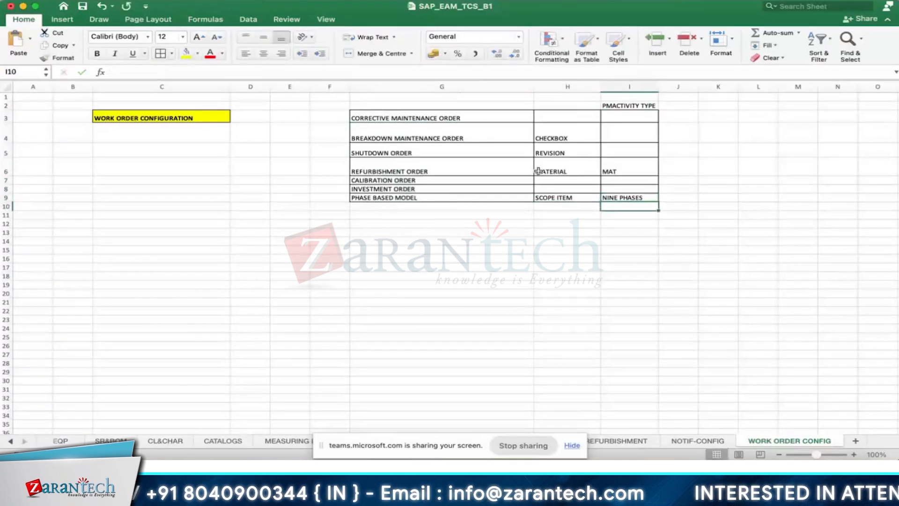
left_click(631, 198)
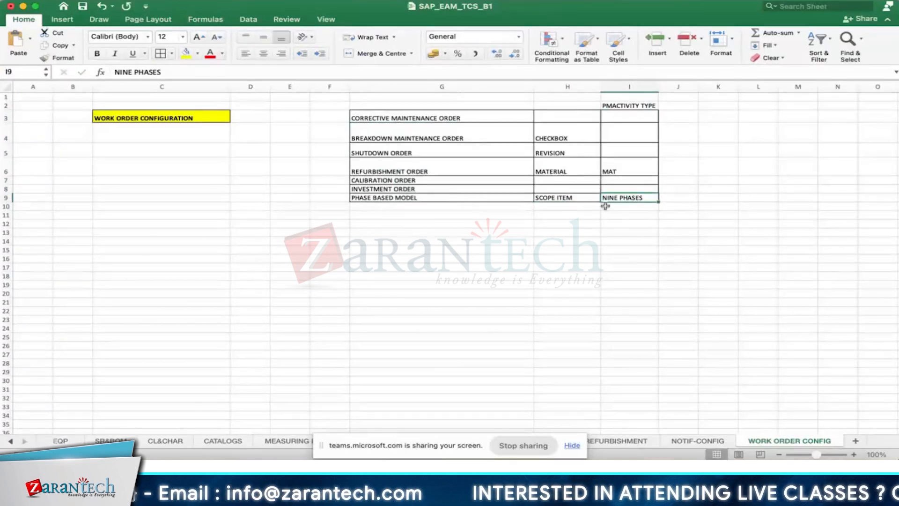
left_click_drag(6, 210, 7, 214)
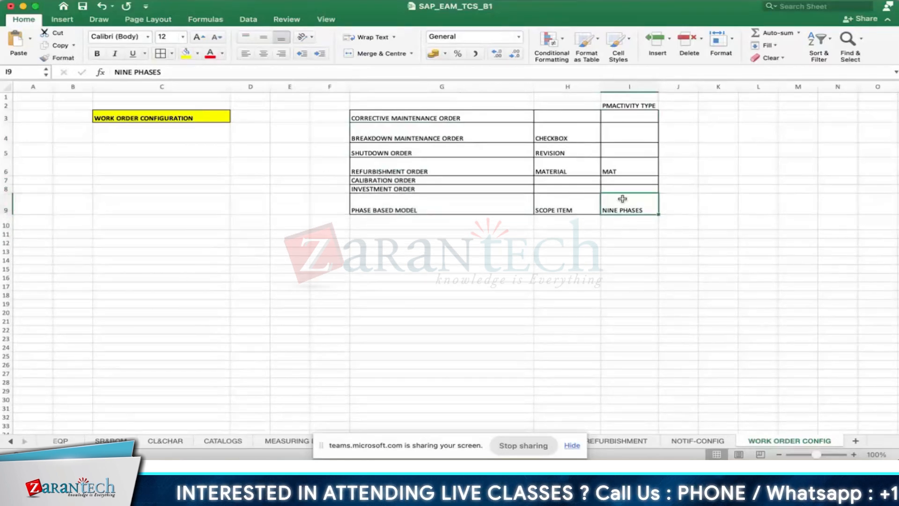
Step: Enter the note SAP BEST PRACTICES in K9, beside the phase based model row
left_click(707, 203)
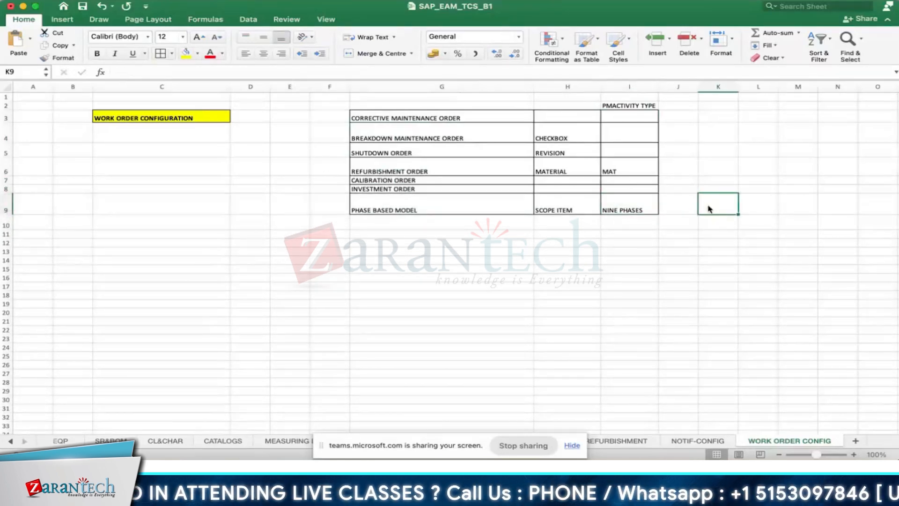
type("SAP")
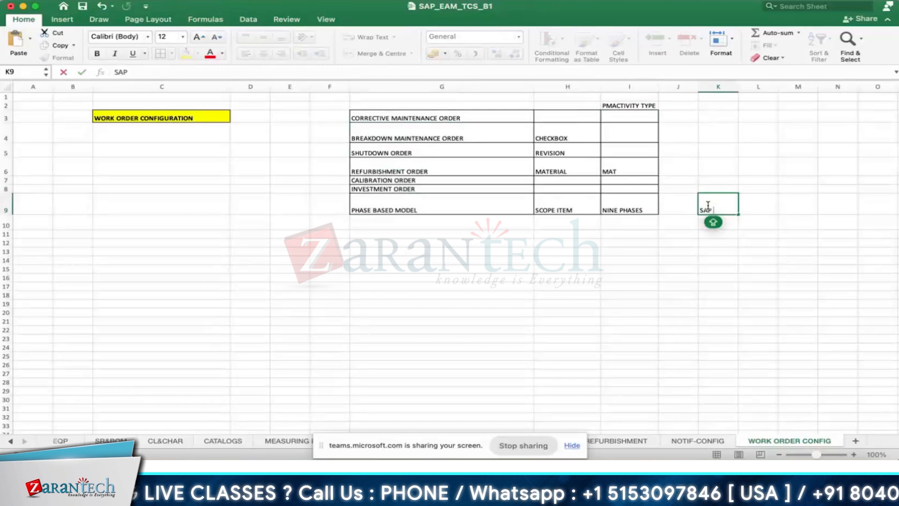
type(" BEST")
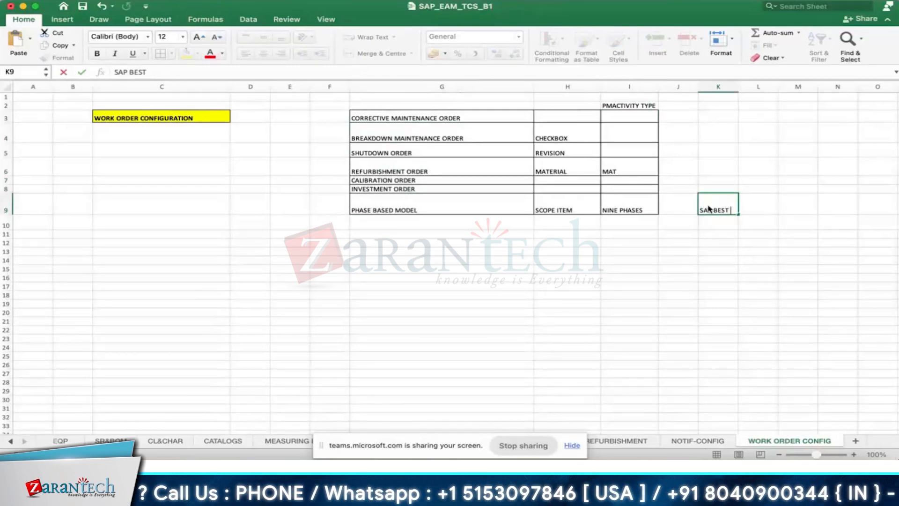
type(" PRACTICES")
key("Return")
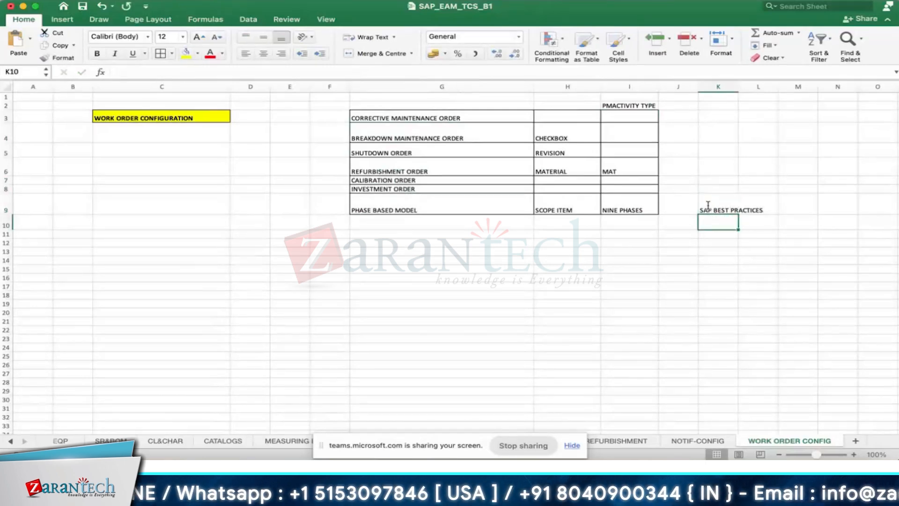
Step: Widen column K to fit the SAP BEST PRACTICES note and make the text in K9 bold
left_click_drag(738, 87, 769, 87)
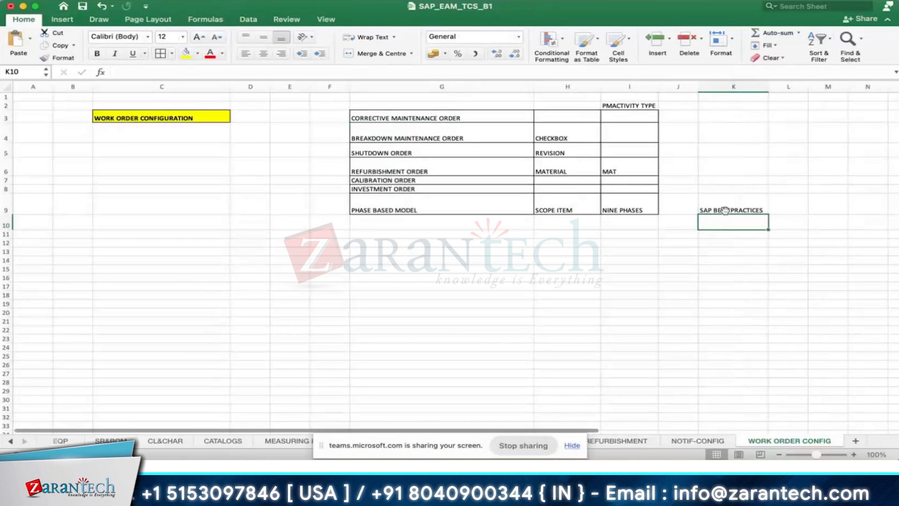
left_click(724, 210)
left_click(97, 53)
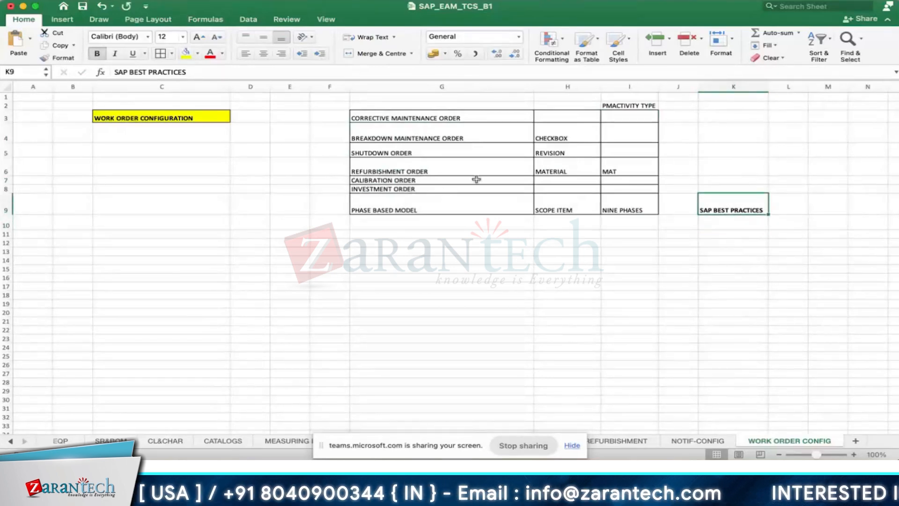
left_click(637, 202)
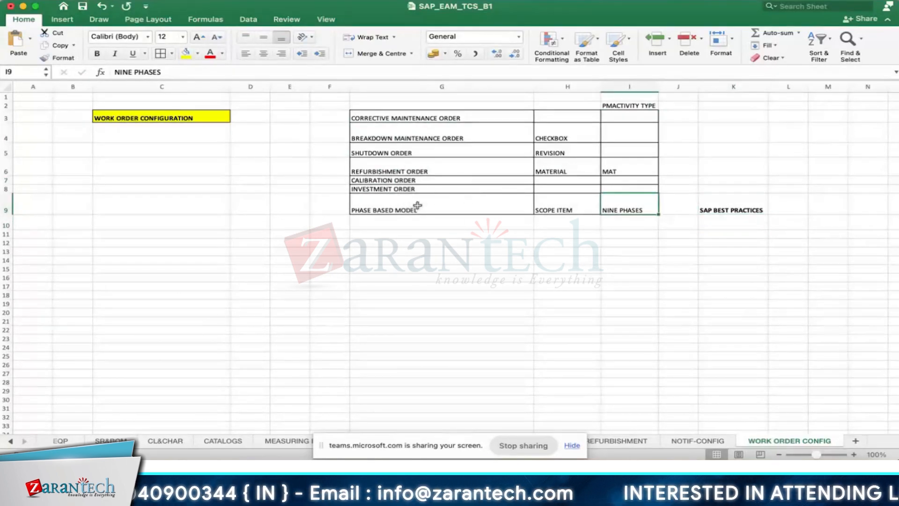
Step: Enter REACTIVE in G11 and PROACTIVE in G12 below the order type table
left_click(391, 233)
type("REACTIVE")
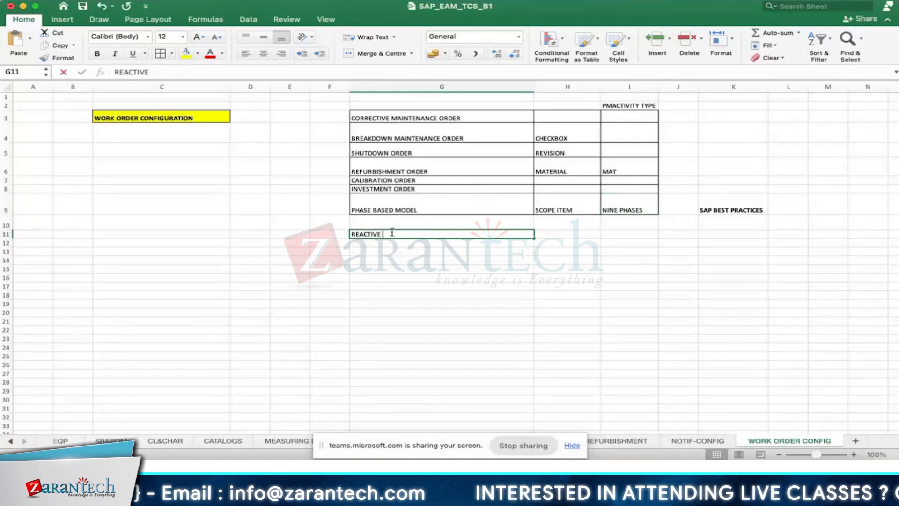
key("Return")
type("PROACTIVE")
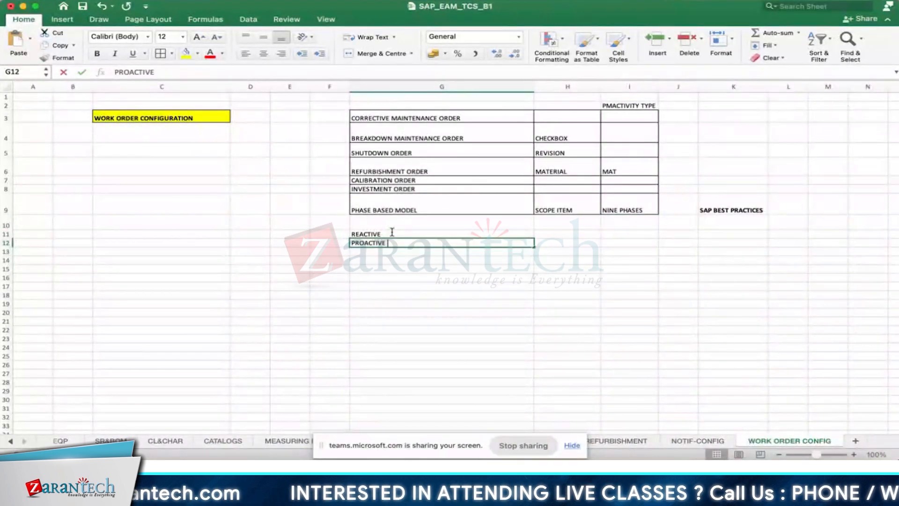
key("Return")
left_click(393, 234)
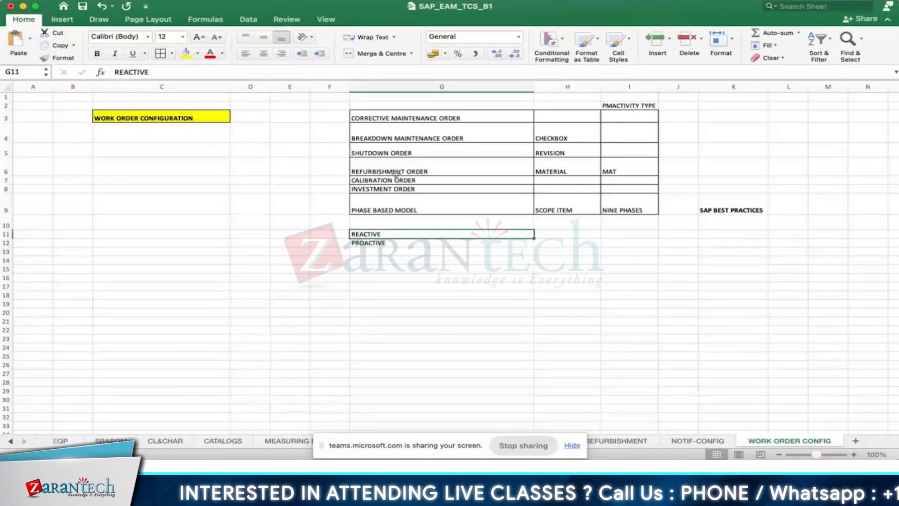
left_click(399, 117)
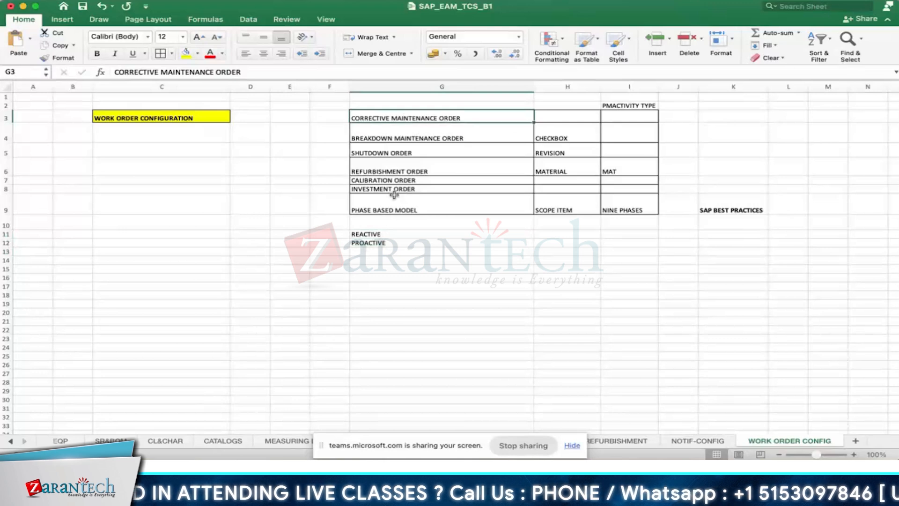
left_click(389, 243)
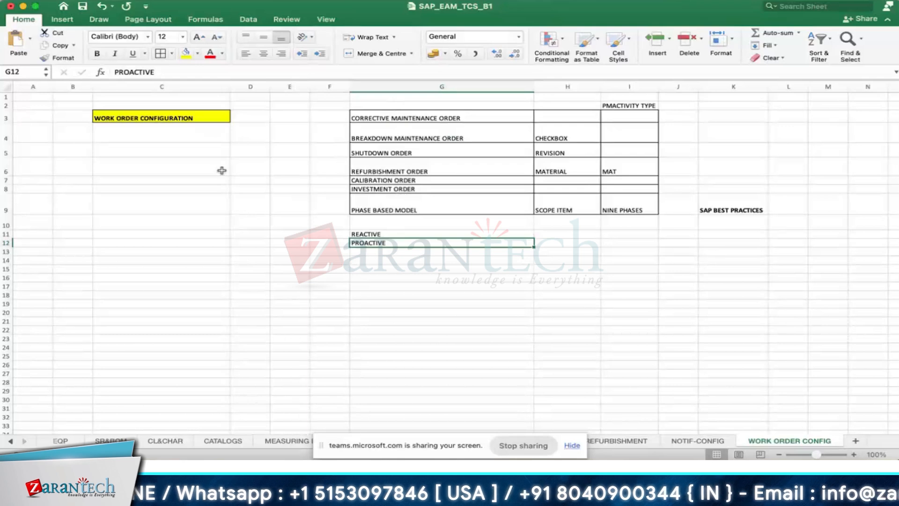
Step: Insert a row above the refurbishment order and enter PREVENTIVE ORDER in G6
right_click(7, 170)
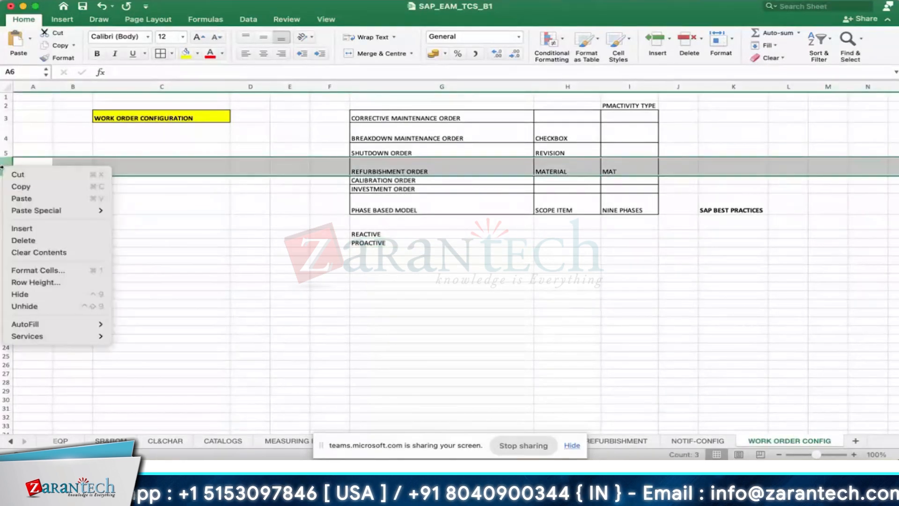
left_click(51, 229)
left_click(374, 164)
type("PREVENTIV")
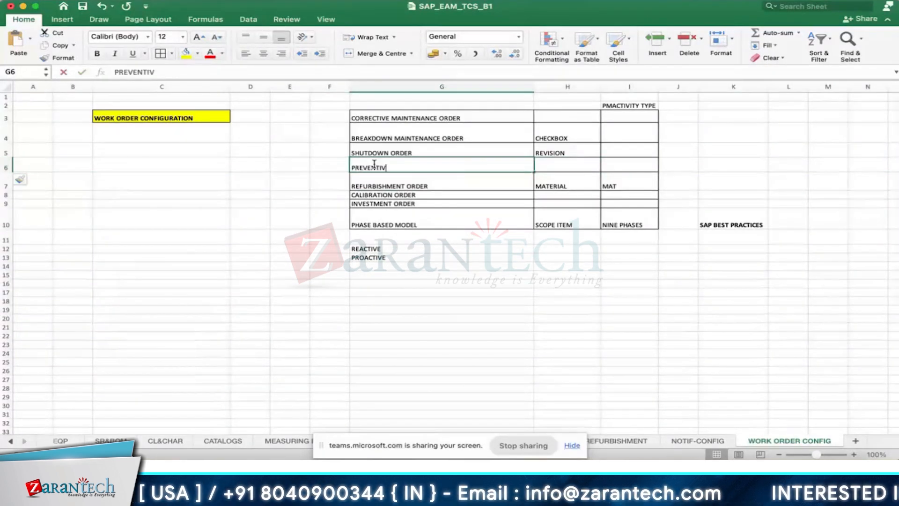
type("E ORSD")
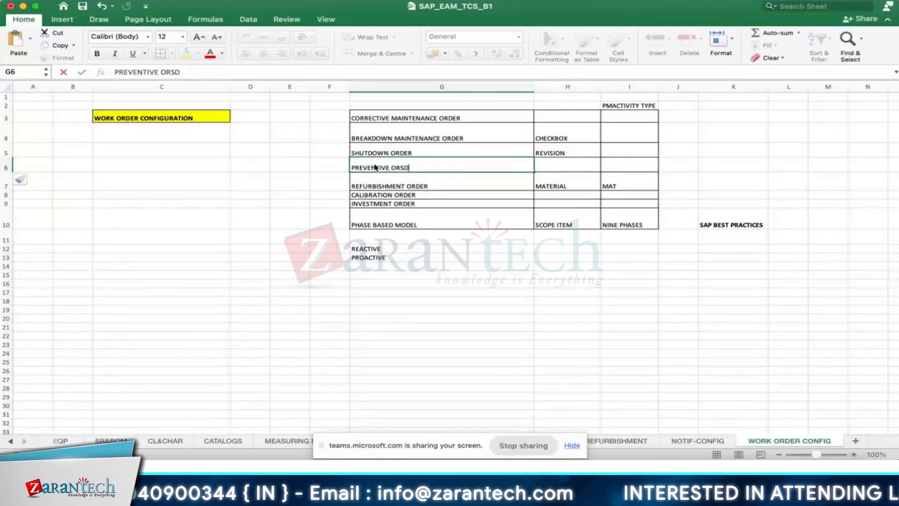
key("BackSpace")
key("BackSpace")
type("DER")
key("Return")
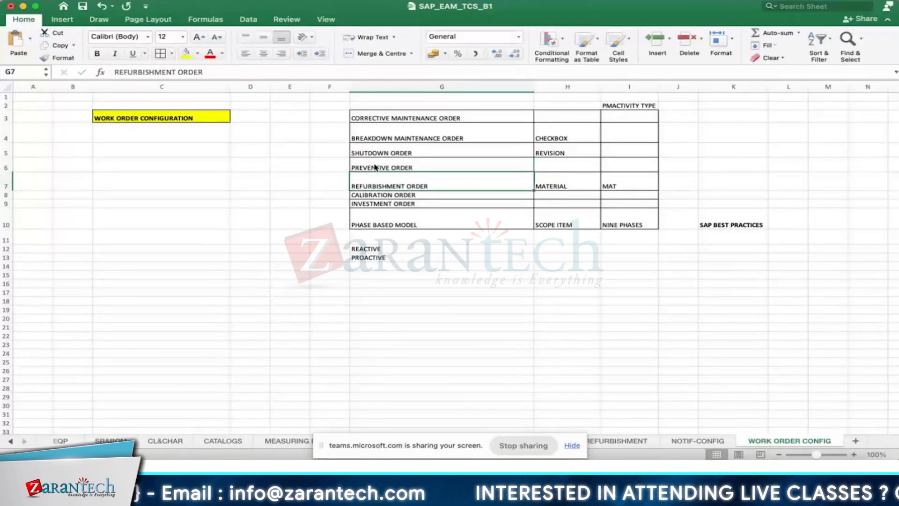
left_click(374, 167)
left_click(405, 121)
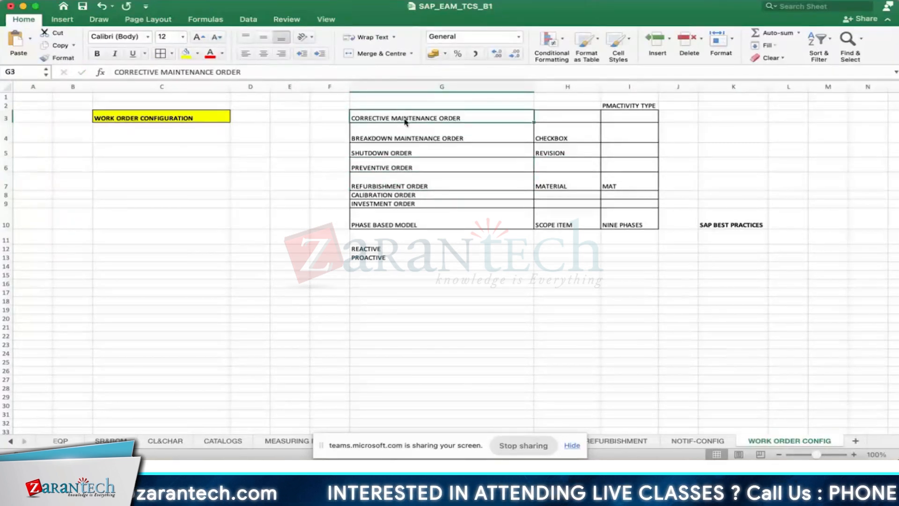
left_click(377, 249)
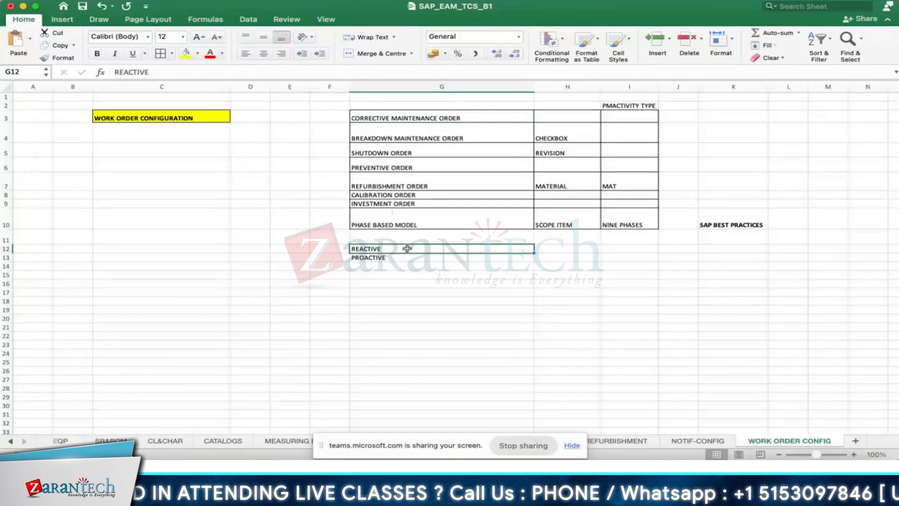
left_click(359, 255)
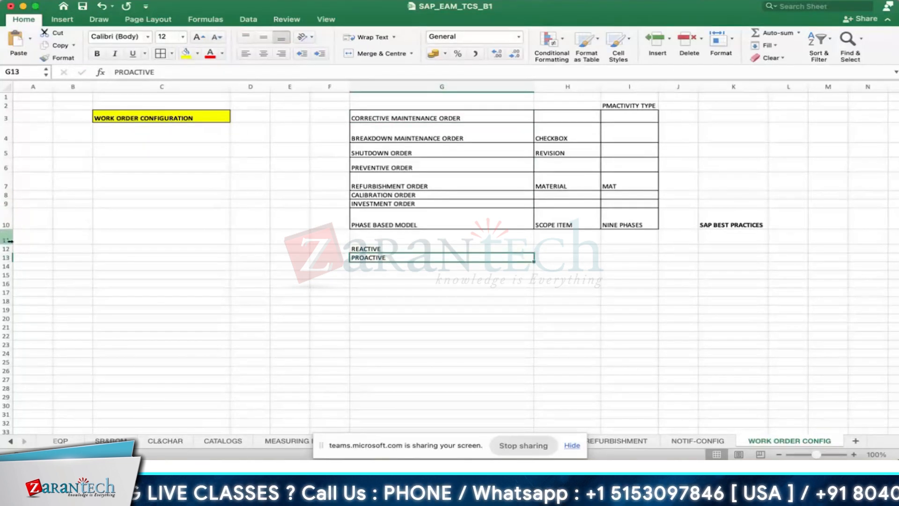
Step: Make rows 12 and 13 taller and apply all borders to the REACTIVE and PROACTIVE block, cells G12 to H13
left_click_drag(9, 262, 8, 269)
left_click_drag(422, 249, 558, 260)
left_click(160, 54)
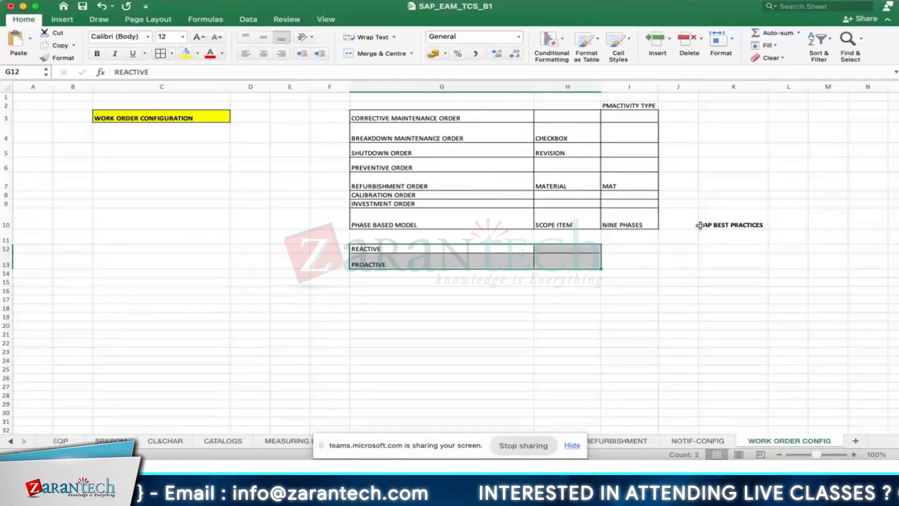
left_click(620, 221)
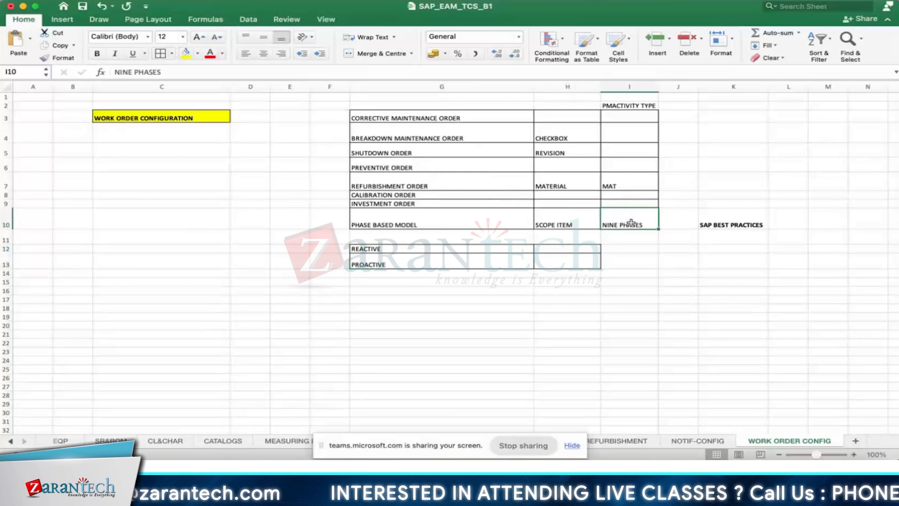
left_click_drag(5, 256, 5, 260)
left_click(391, 250)
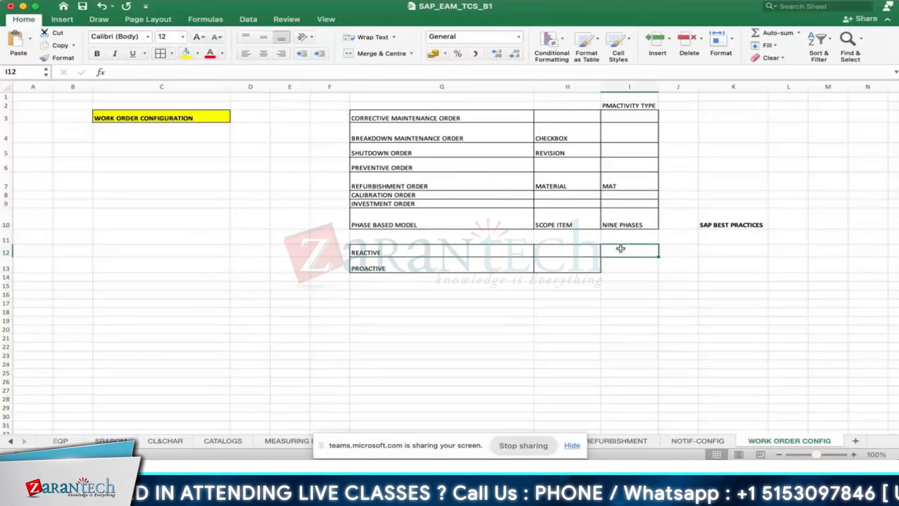
left_click(620, 225)
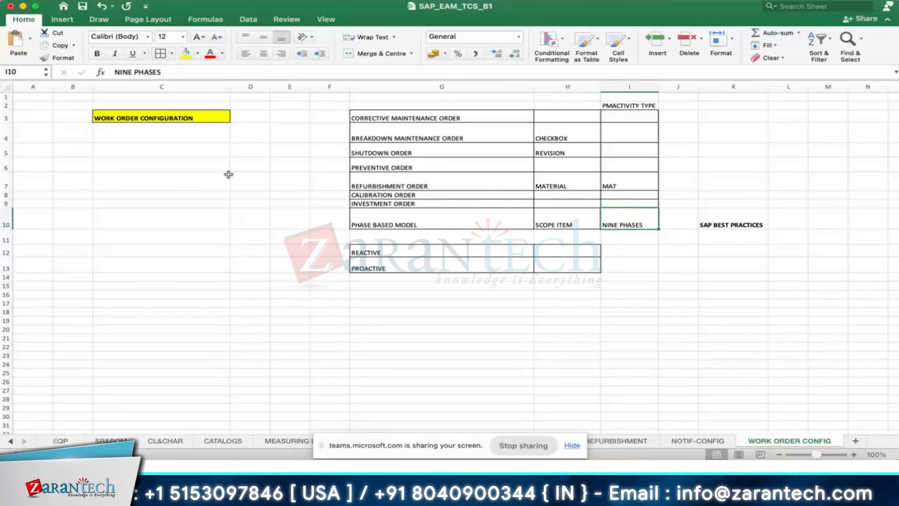
left_click(131, 148)
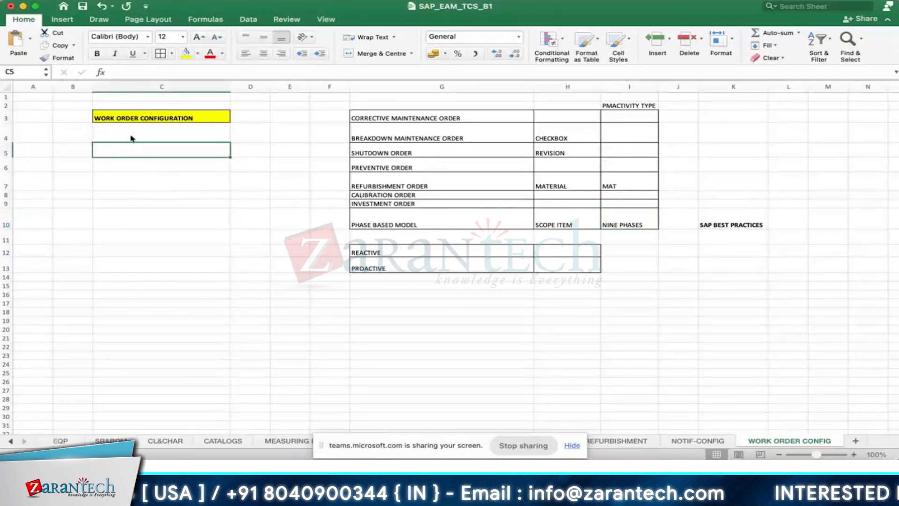
left_click_drag(422, 192, 416, 204)
left_click(415, 204)
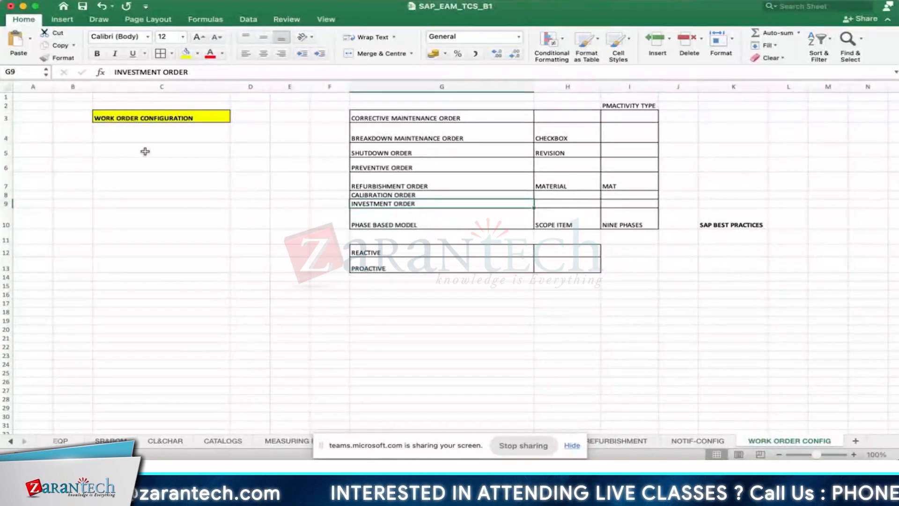
Step: Widen columns C and D to make room for the work order configuration notes
left_click(145, 150)
left_click_drag(270, 87, 370, 87)
left_click_drag(231, 87, 274, 87)
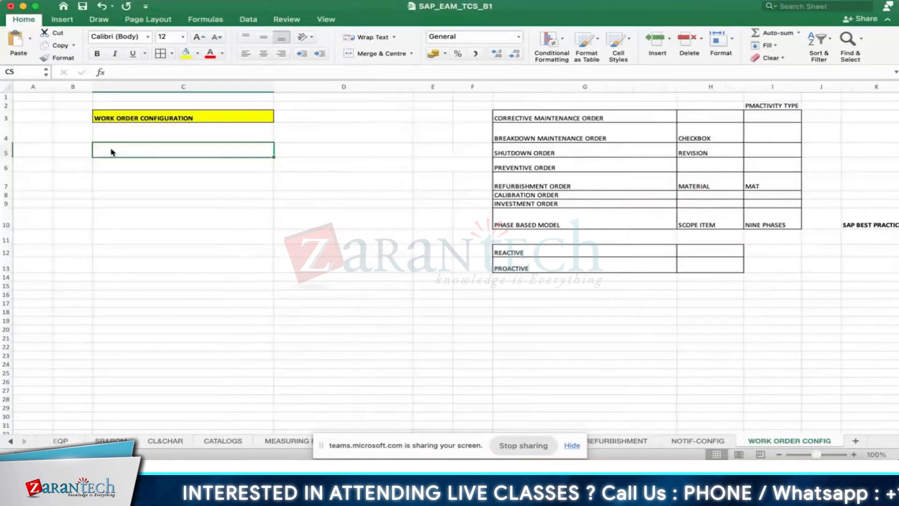
Step: Enter ORDER TYPE in C5 and 4 DIGIT CHAR in C6 below the WORK ORDER CONFIGURATION heading
type("O")
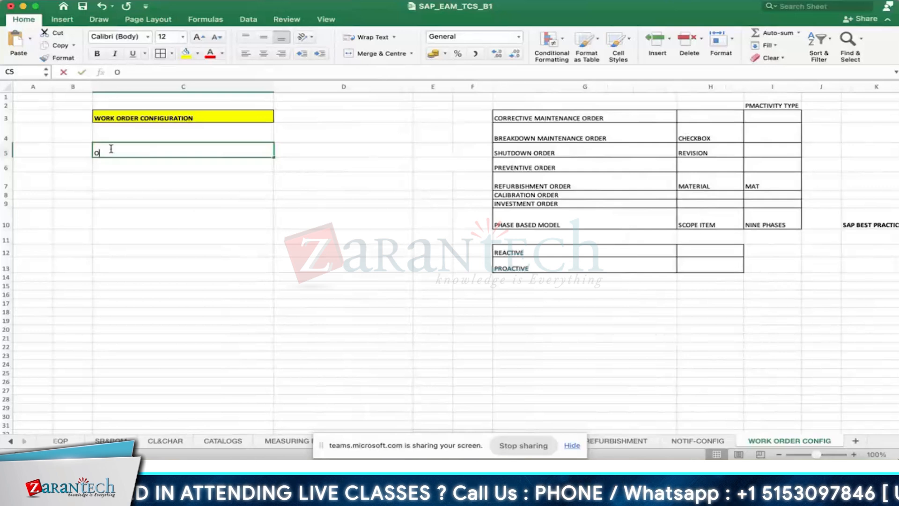
type("RDER TYPE")
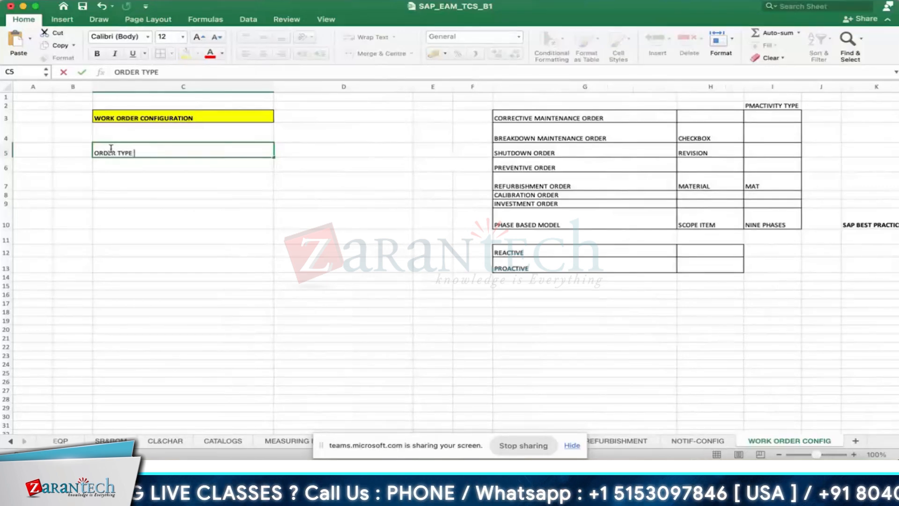
key("Return")
type("4 DIGIT CHAR")
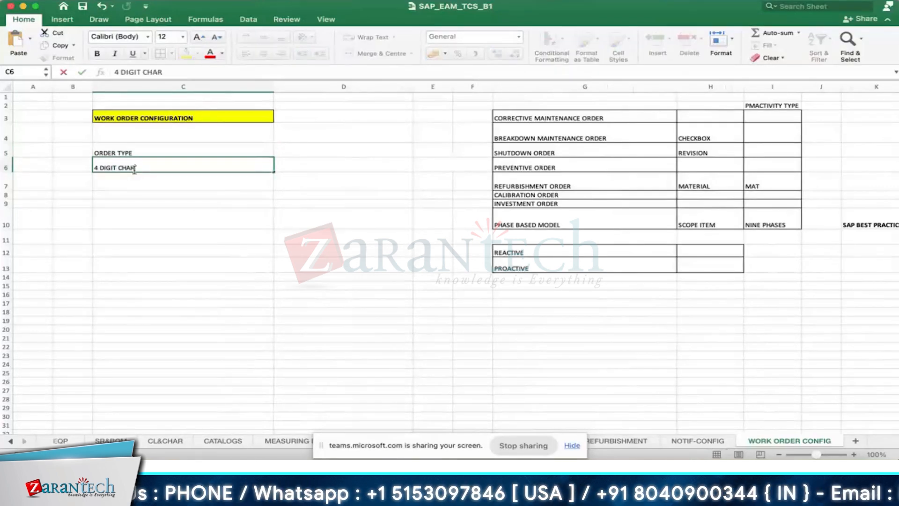
key("Return")
Step: Switch to SAP and expand Plant Maintenance and Customer Service, Maintenance and Service Processing, down to the Maintenance and Service Orders entries
key("super+Tab")
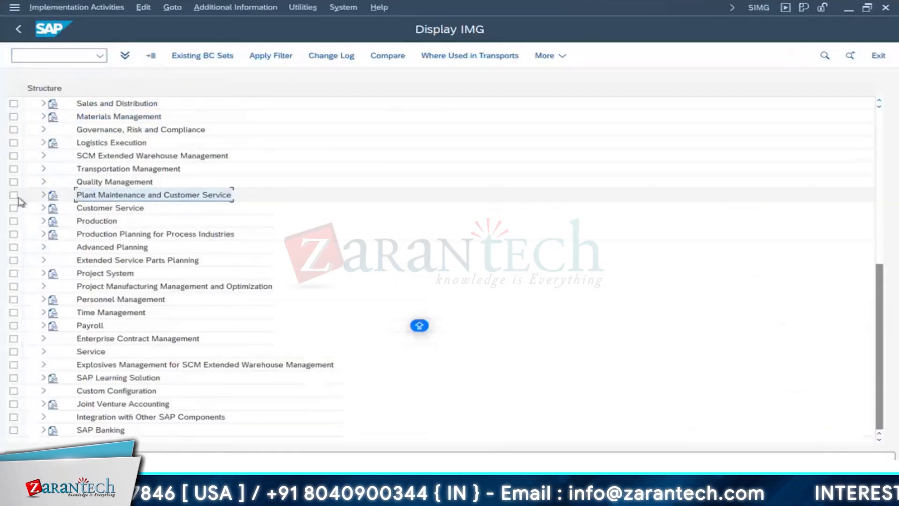
left_click(45, 195)
left_click(96, 248)
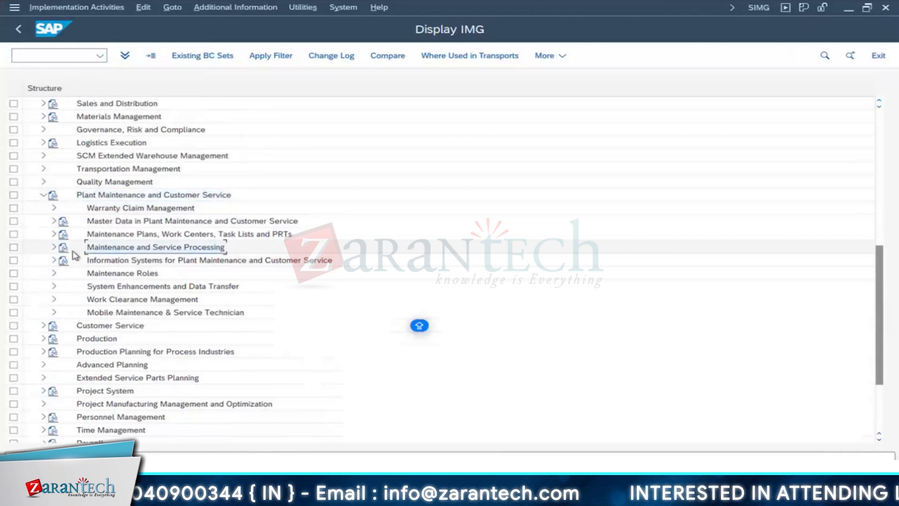
left_click(54, 247)
left_click(183, 248)
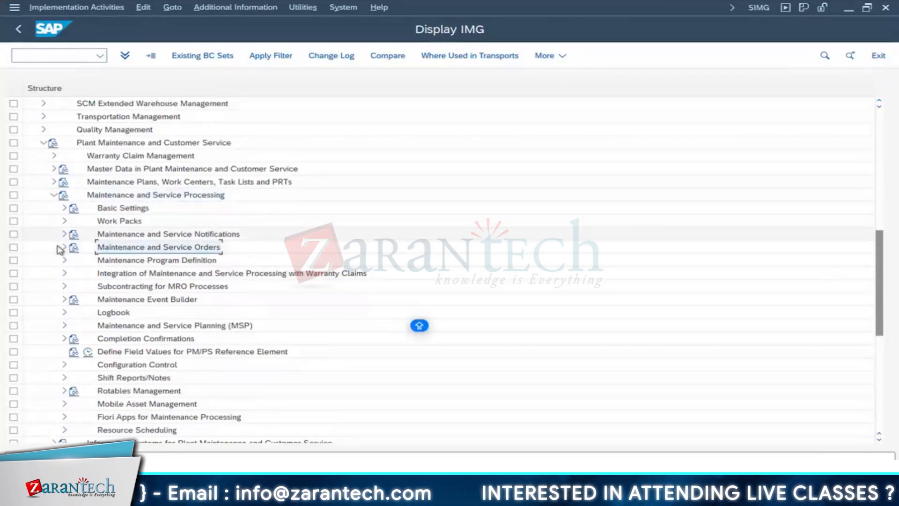
left_click(64, 247)
left_click(134, 210)
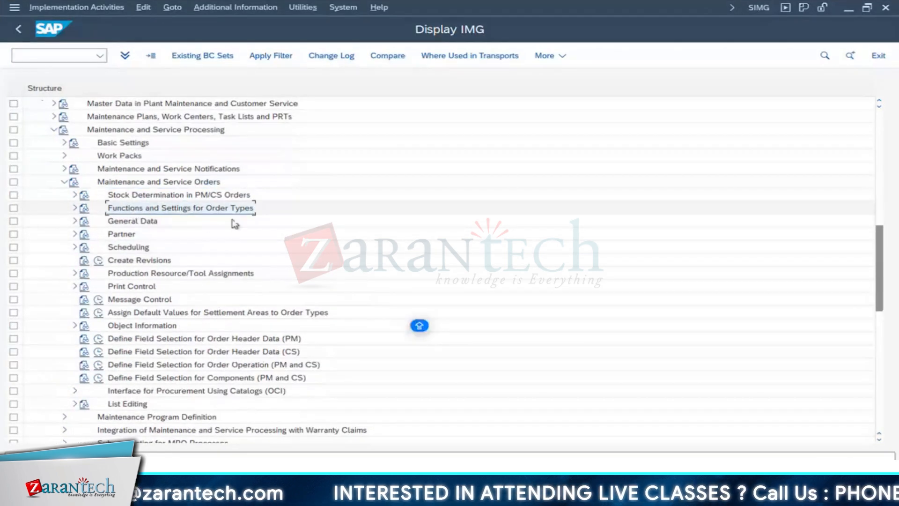
Step: Open the Configure Order Types activity under Functions and Settings for Order Types and look through the existing order types
scroll(234, 222, "up", 1)
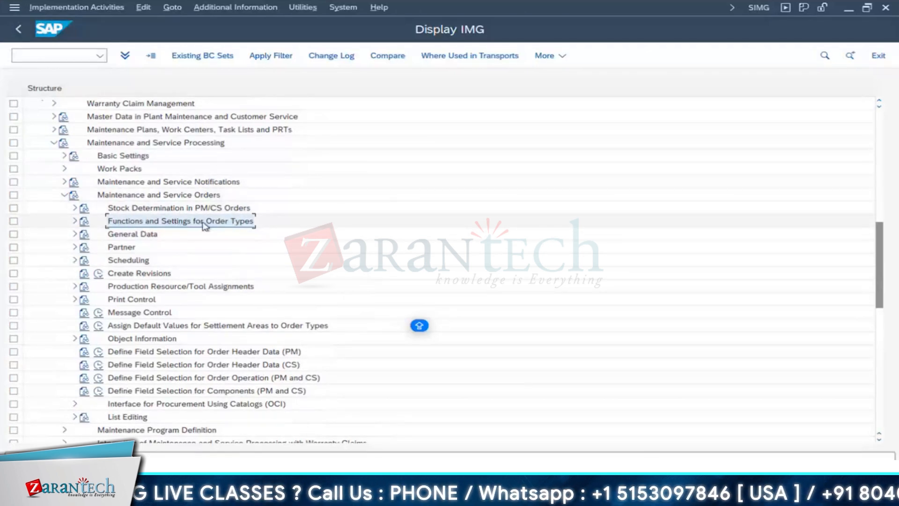
left_click(81, 219)
scroll(391, 166, "down", 2)
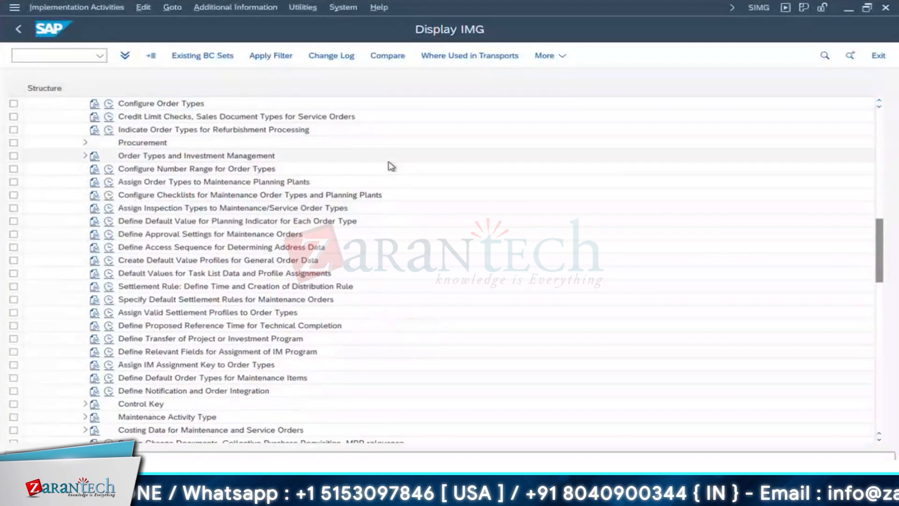
scroll(391, 166, "up", 1)
scroll(391, 167, "up", 3)
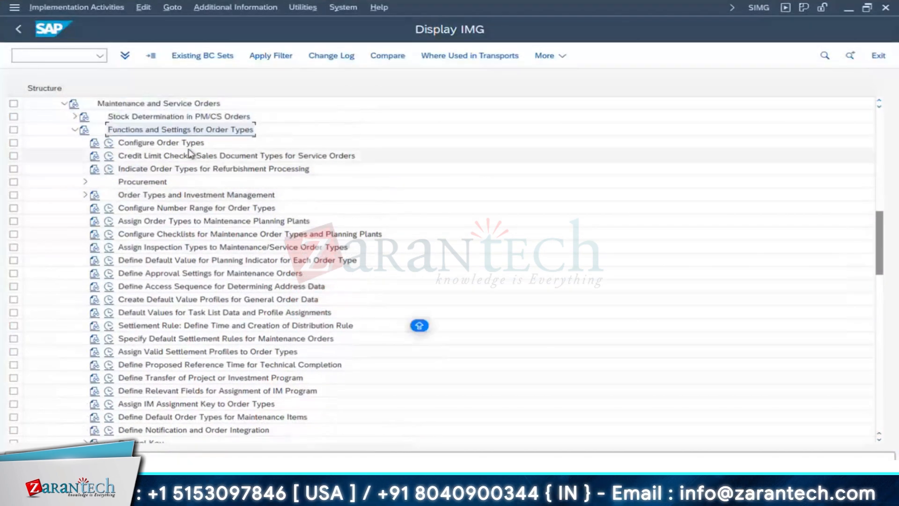
left_click(164, 143)
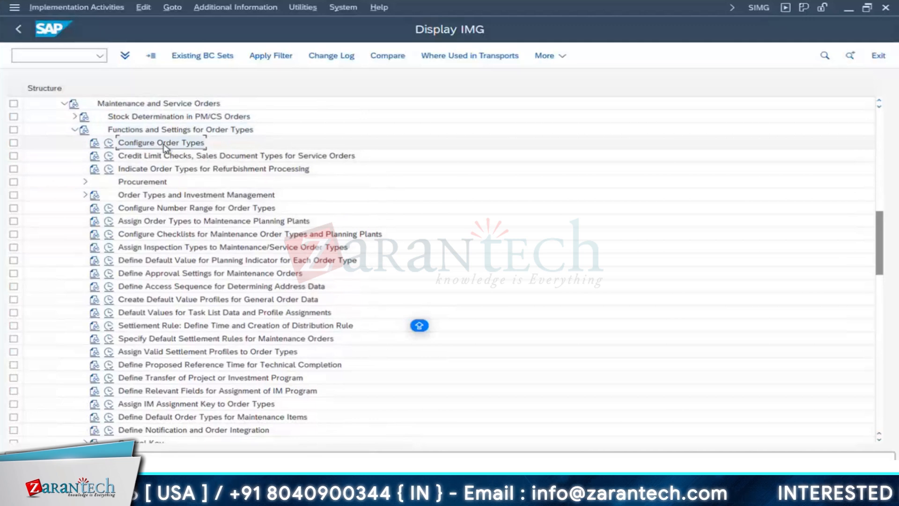
left_click(110, 146)
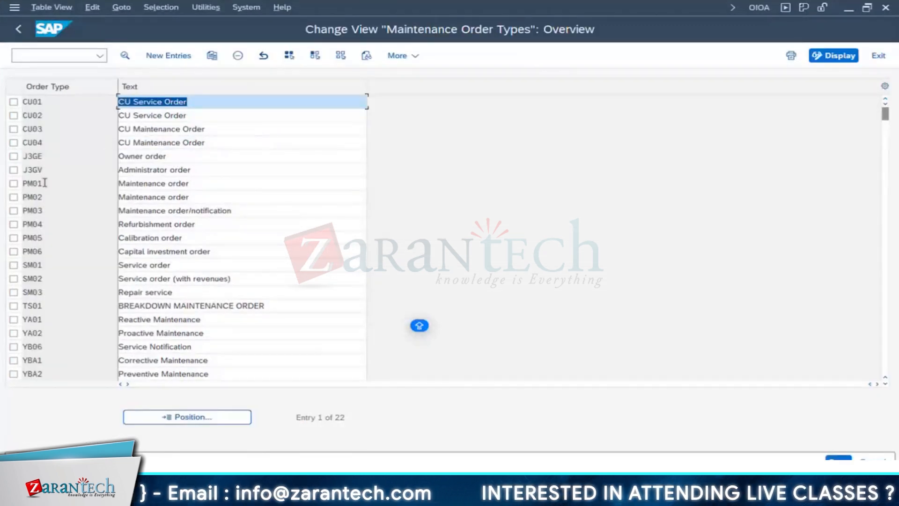
double_click(34, 183)
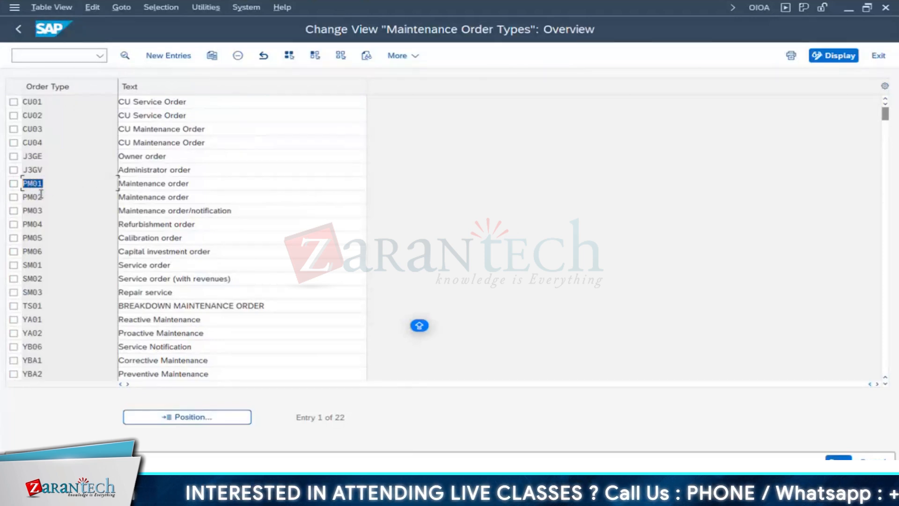
scroll(50, 279, "down", 3)
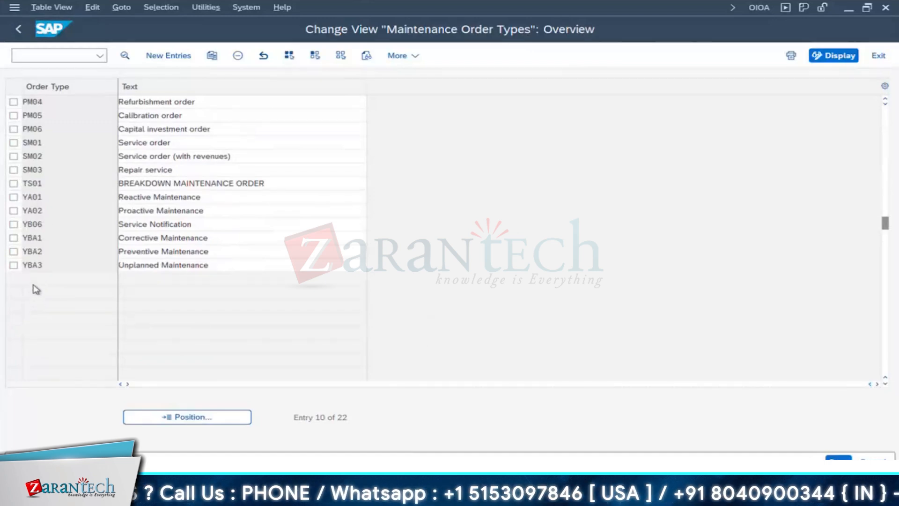
scroll(33, 288, "up", 3)
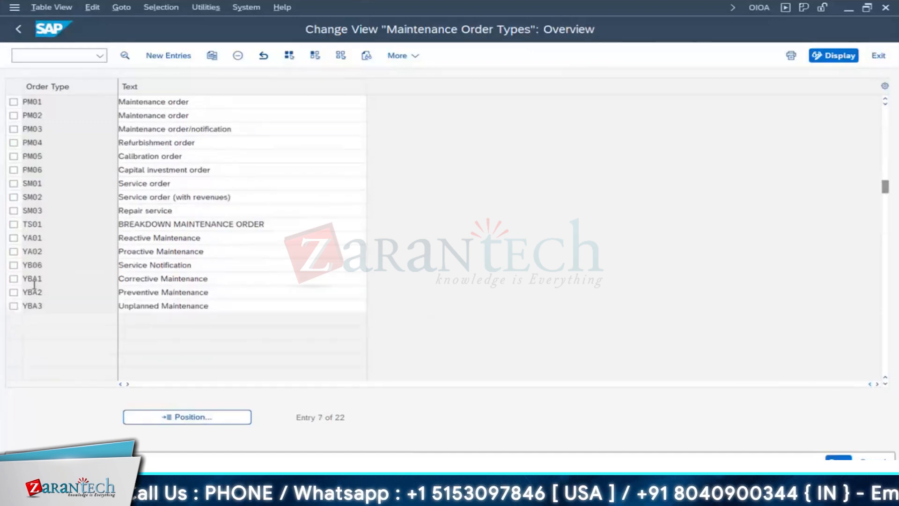
Step: Start a new maintenance order type Z01C with the description Corrective Maintenance Order
left_click(171, 59)
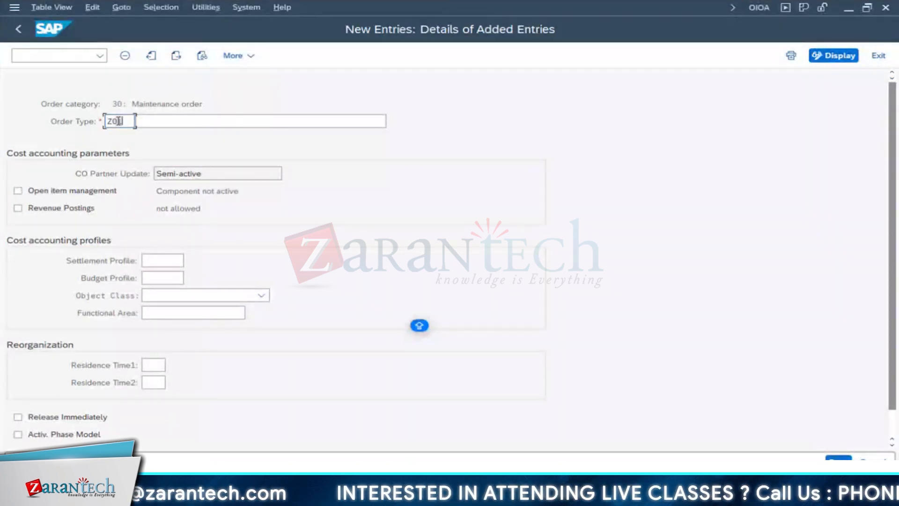
type("C")
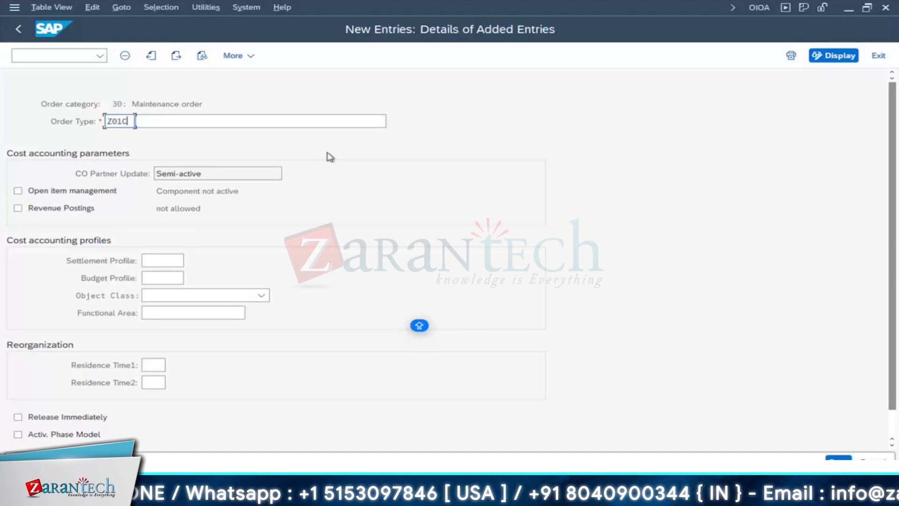
key("Tab")
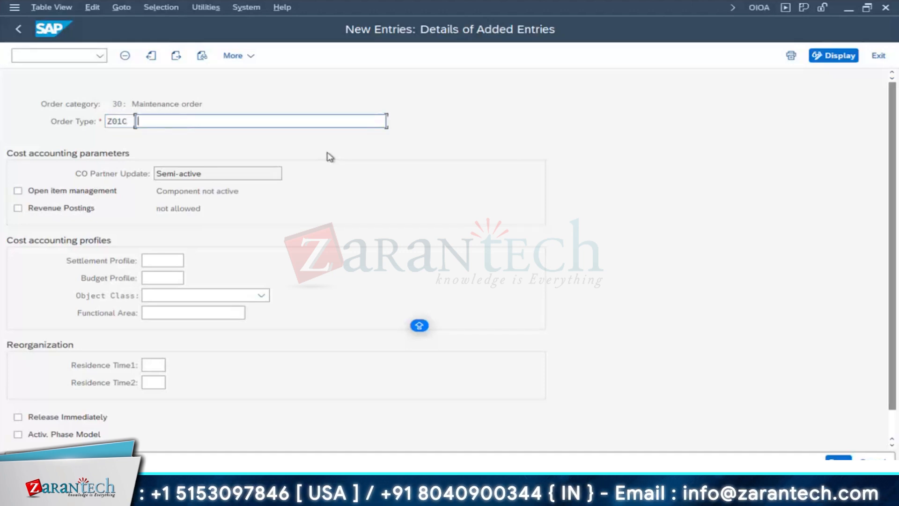
type("Corrective Main")
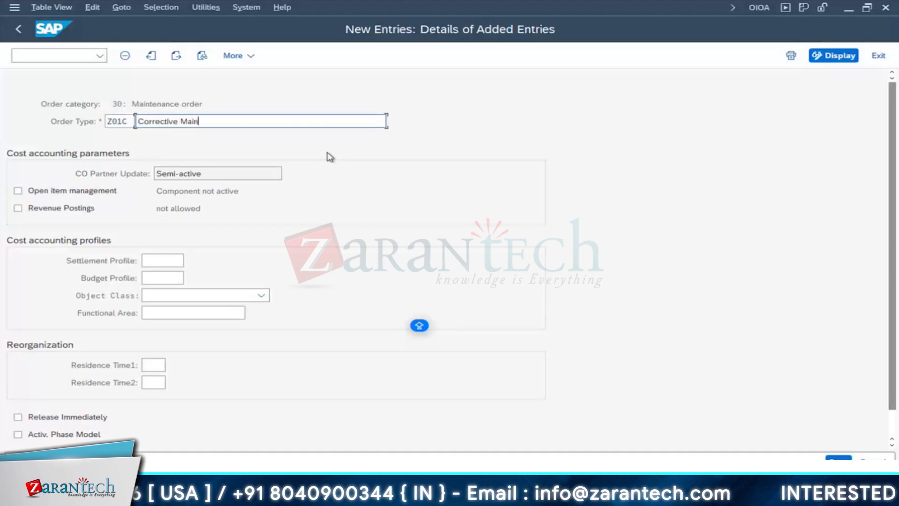
type("tenance Order")
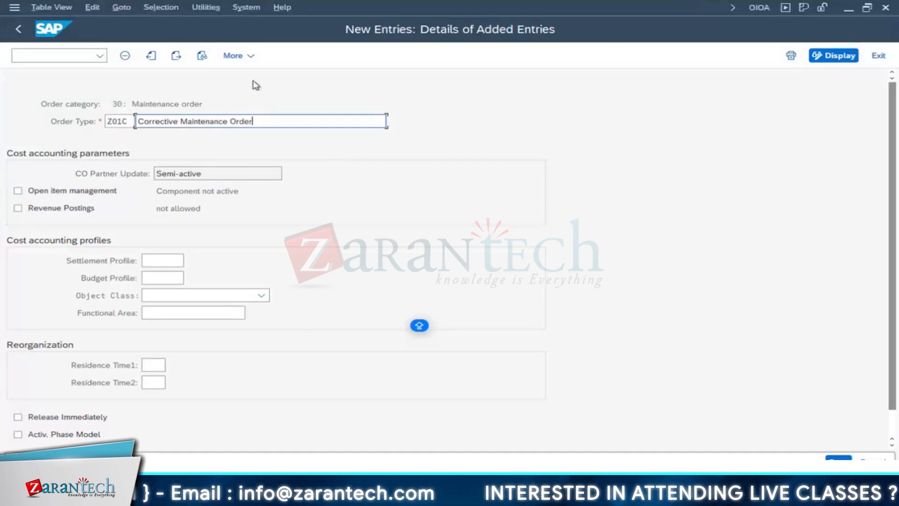
Step: Leave the order type table without saving the new entry and reopen Configure Order Types
left_click(19, 30)
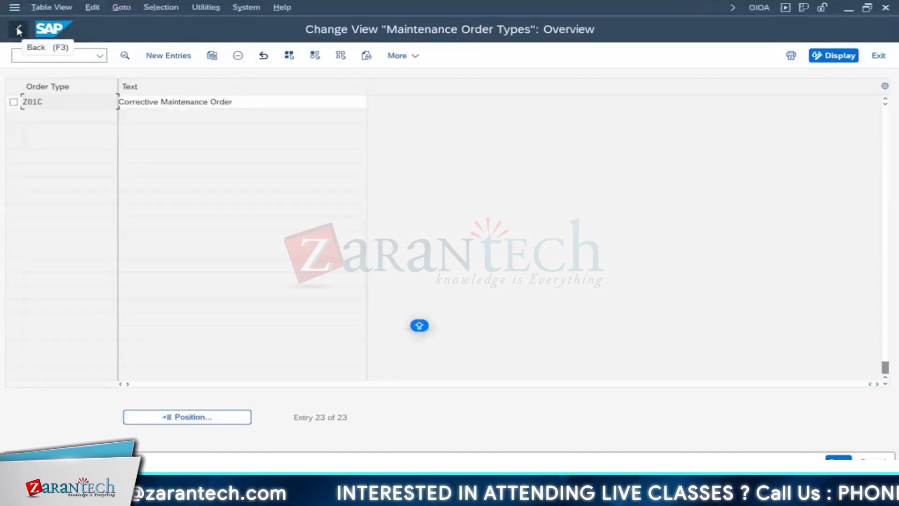
left_click(18, 29)
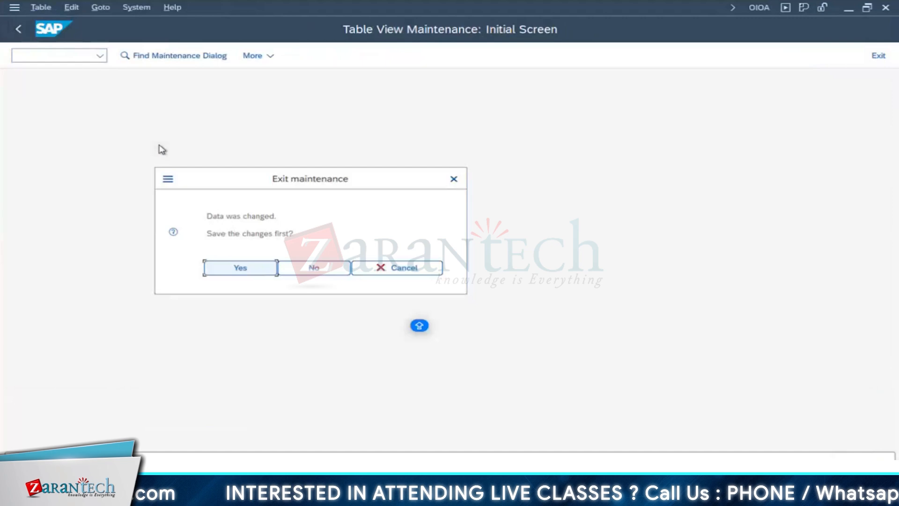
left_click(302, 276)
left_click(109, 143)
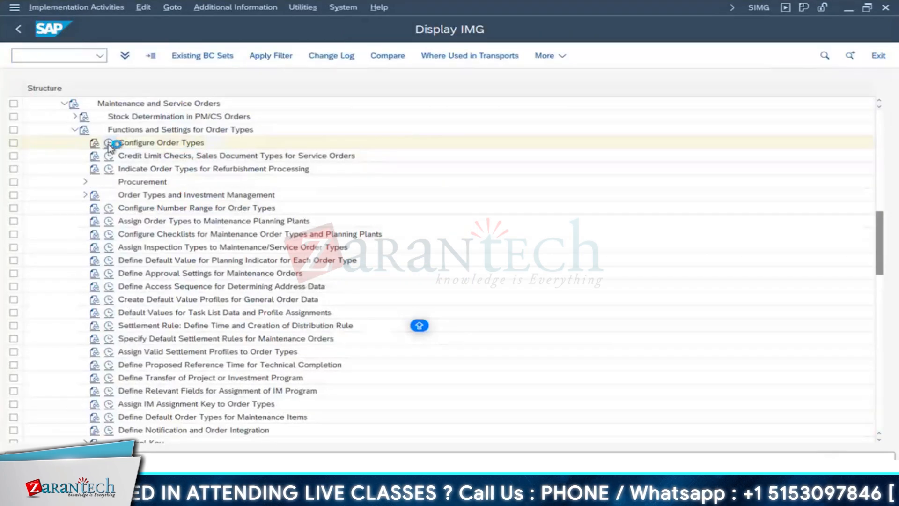
scroll(184, 155, "down", 2)
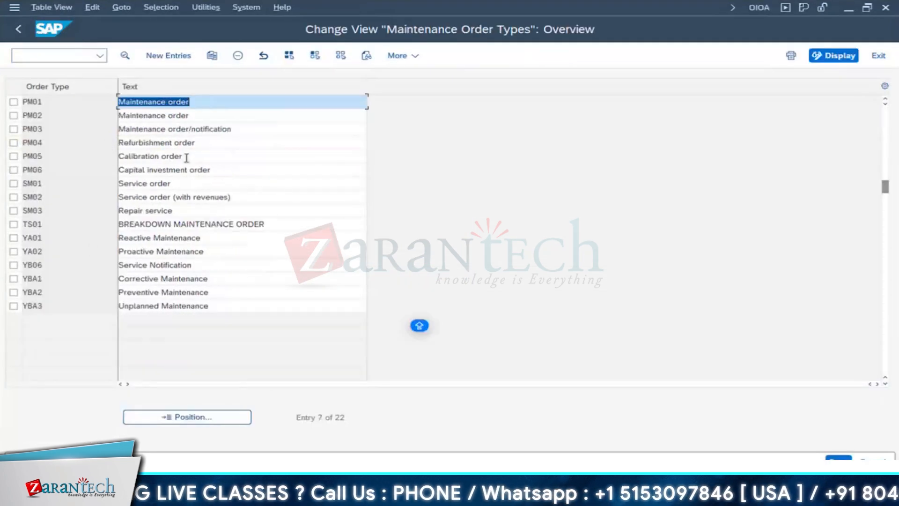
Step: Create a new order type Z01C with the description Calibration Order and activate open item management
left_click(184, 156)
left_click(169, 56)
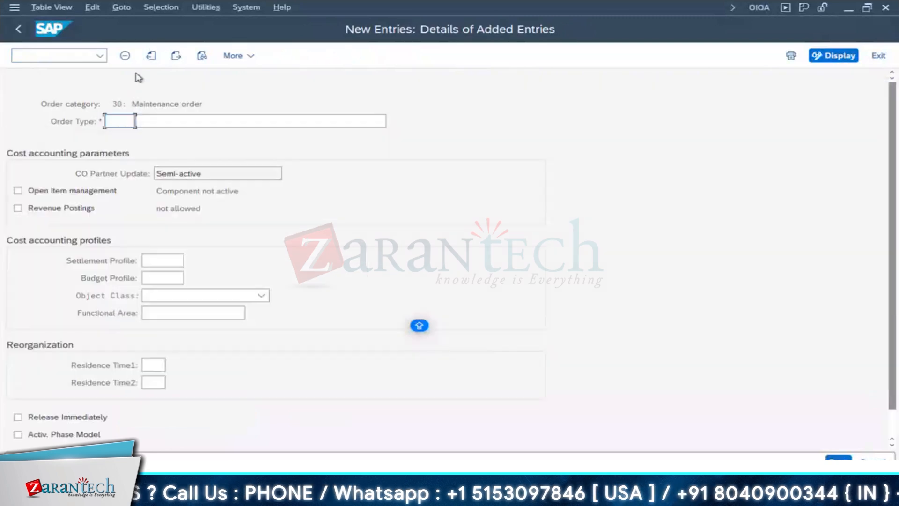
key("space")
left_click(143, 135)
left_click(179, 120)
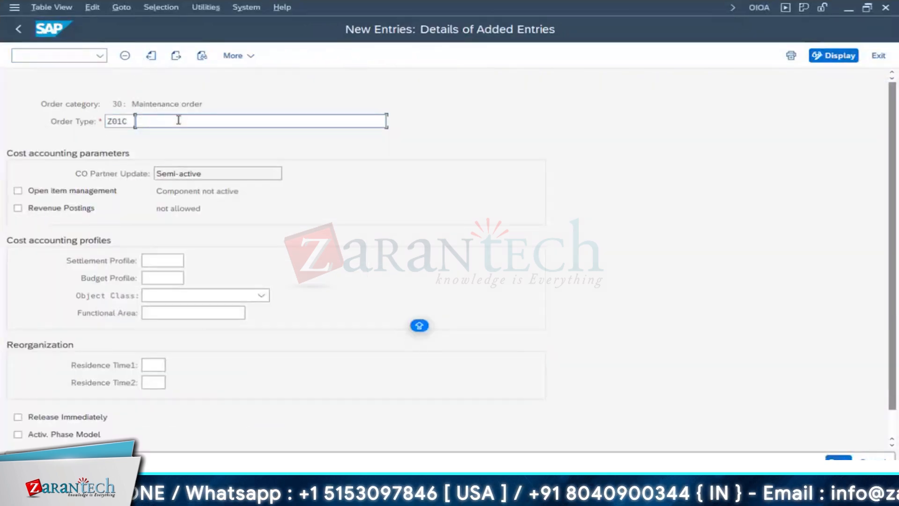
type("Ca")
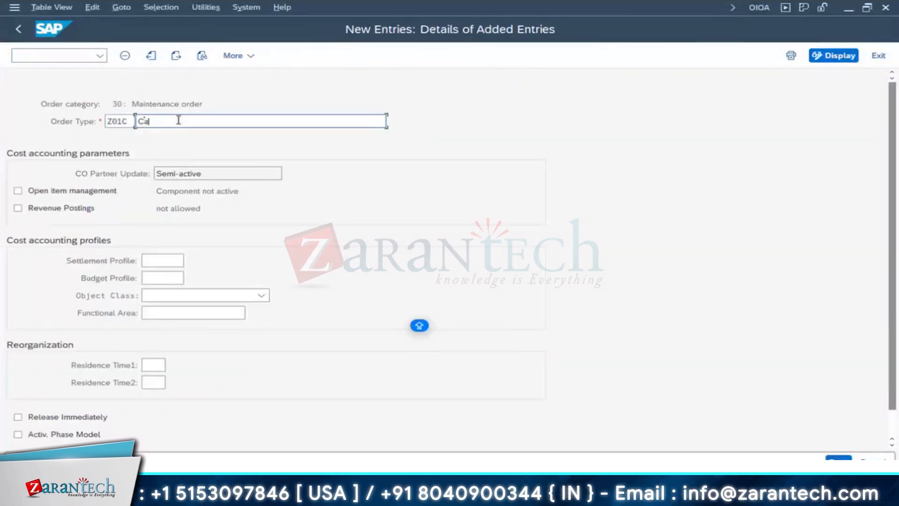
type("libration Order")
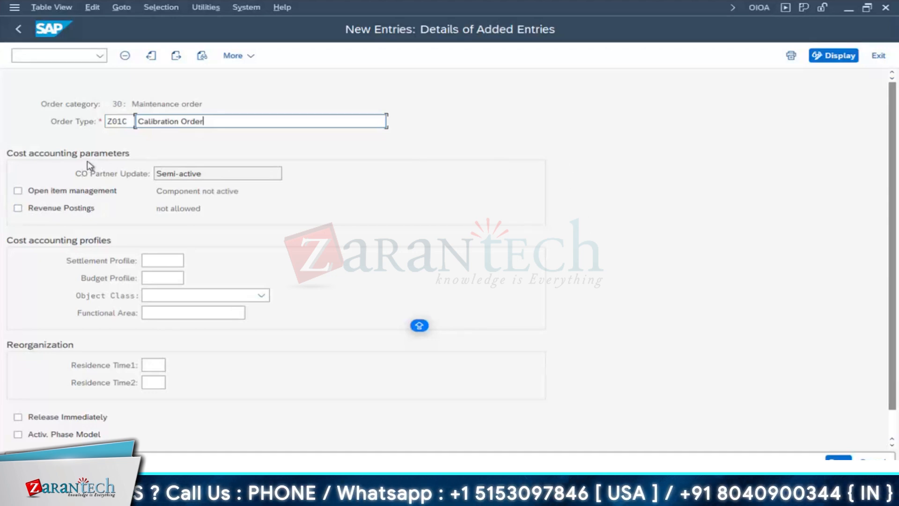
left_click(19, 190)
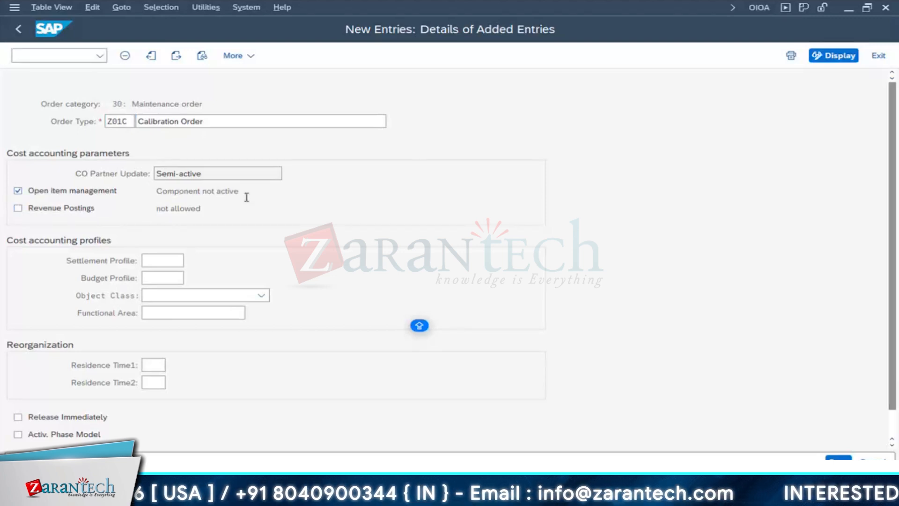
key("Return")
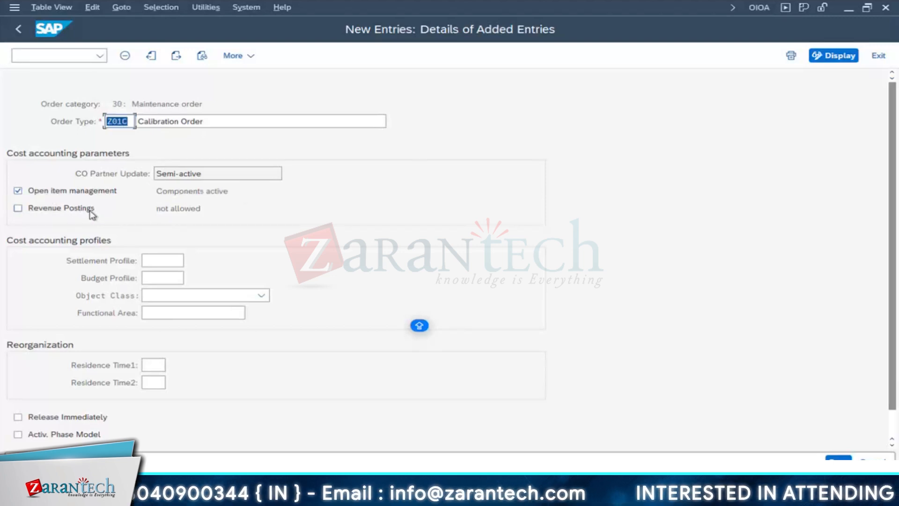
Step: Switch to the Excel workbook and enter "Open item Mangement" in C12 and "bal : 100" in C14
key("super+Tab")
type("Op")
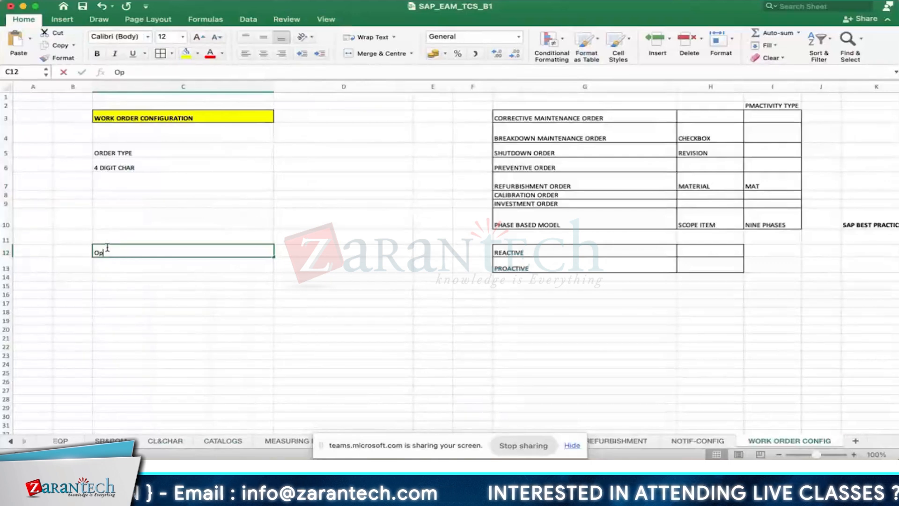
type("en item Mangement")
key("Return")
key("Return")
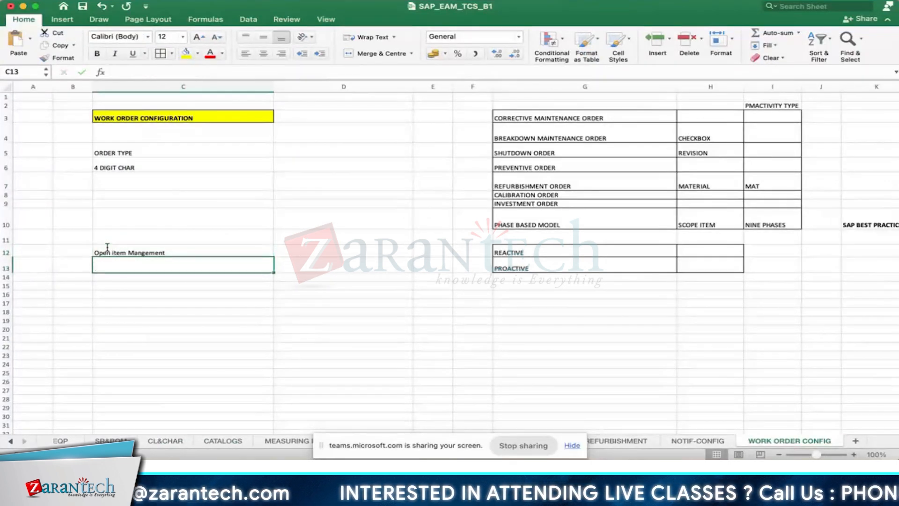
type("bal : 100")
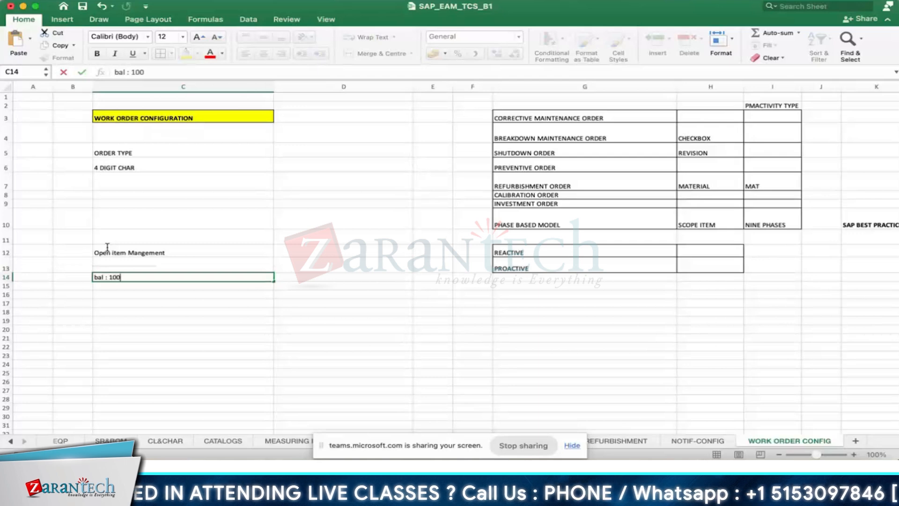
key("Return")
key("Return")
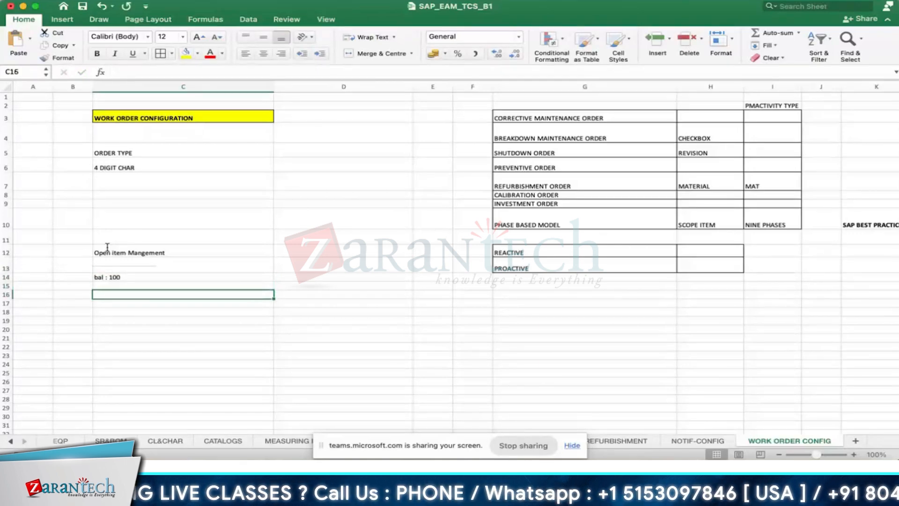
Step: Enter 20 in C16 and "bal : 80" in C18 beneath the opening balance
type("20")
key("Return")
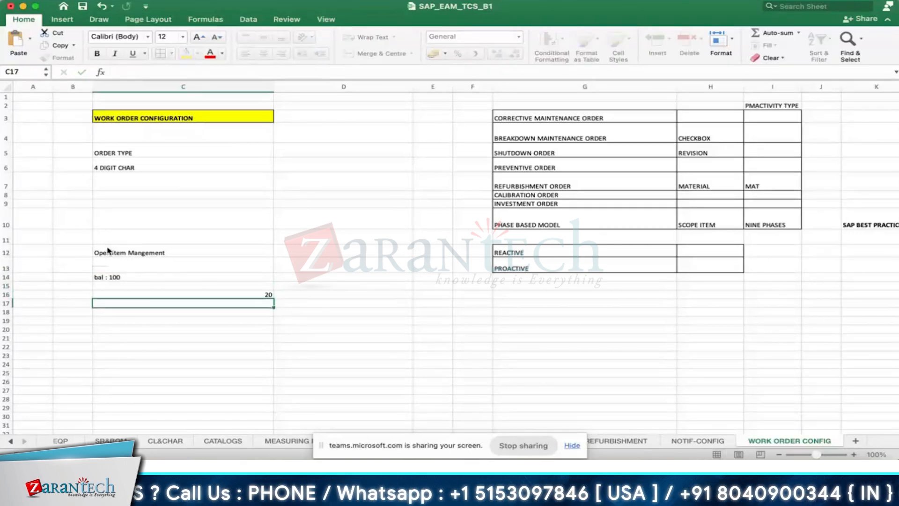
key("Return")
type("bal")
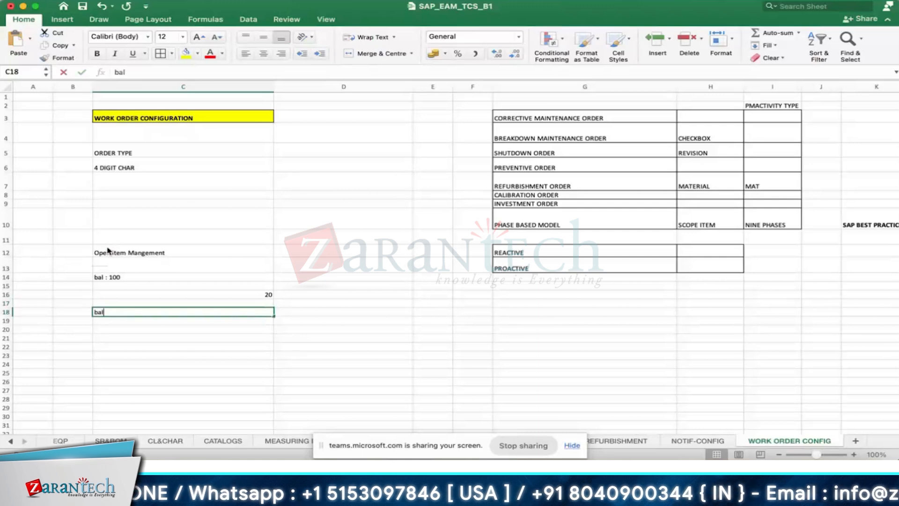
type(" : 8")
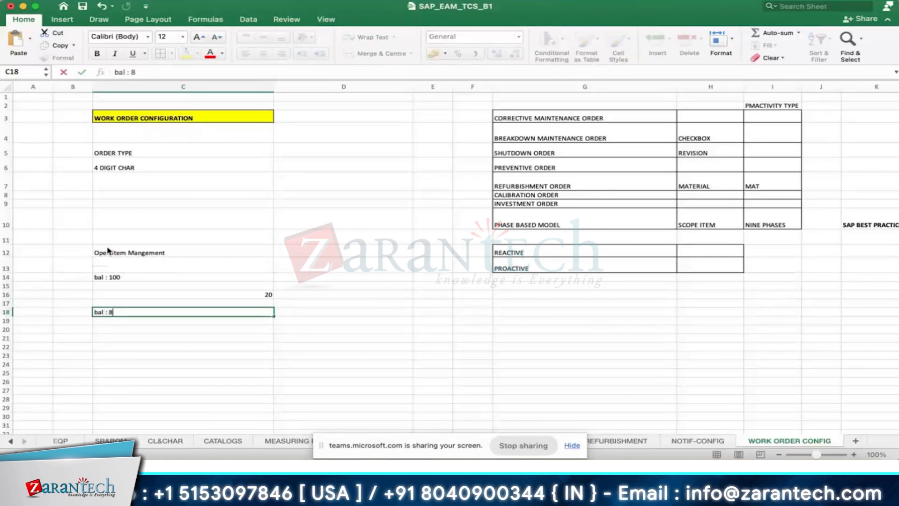
type("0")
key("Return")
Step: Apply borders to all cells in the balance example range C14:C18
left_click_drag(117, 277, 213, 314)
left_click(160, 52)
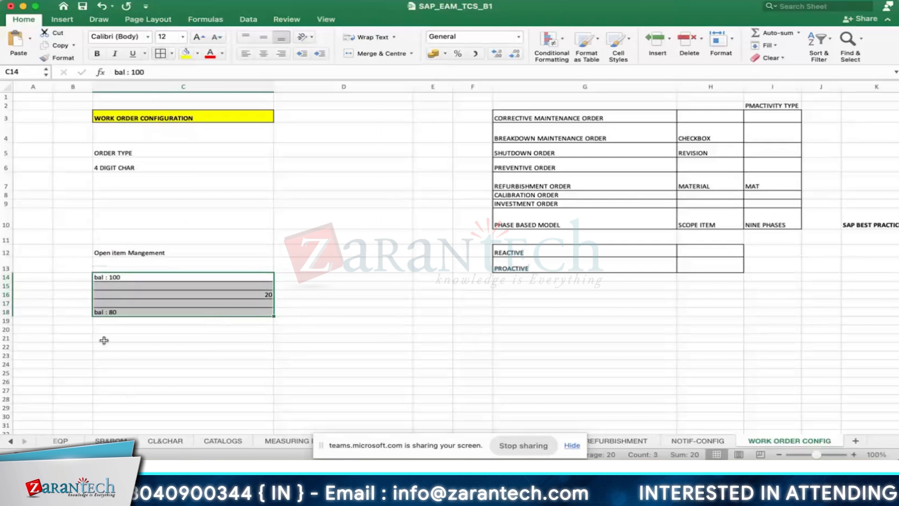
left_click(262, 294)
left_click(111, 312)
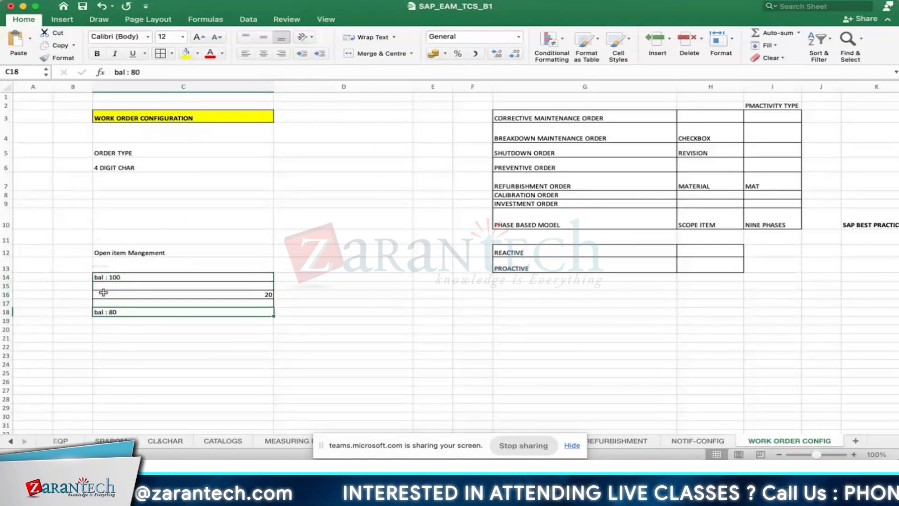
left_click(261, 294)
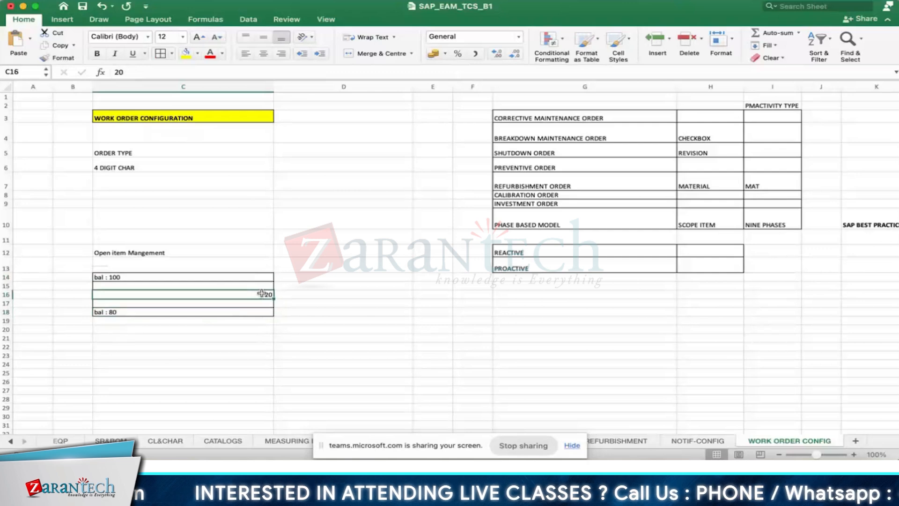
left_click(110, 311)
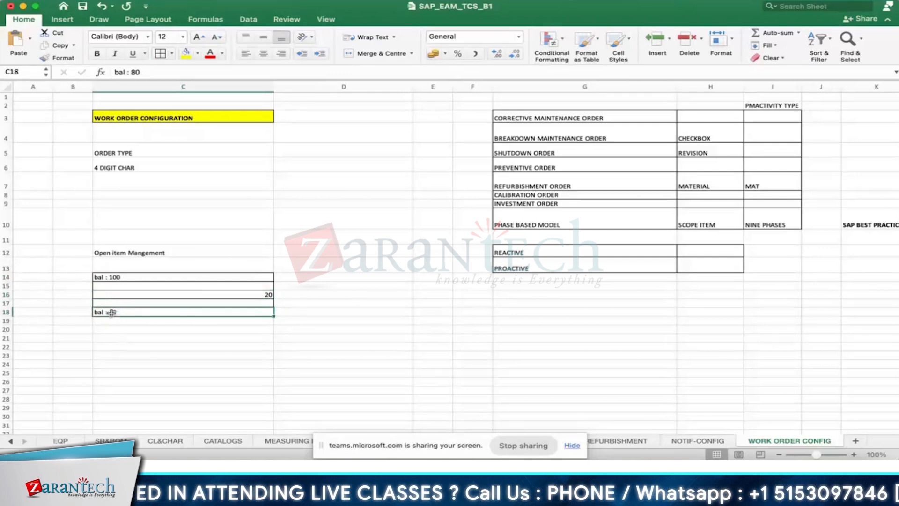
Step: Label the balance example with "open" in D16 and "settlement" in D18
left_click(280, 295)
type("open")
key("Return")
key("Return")
type("se")
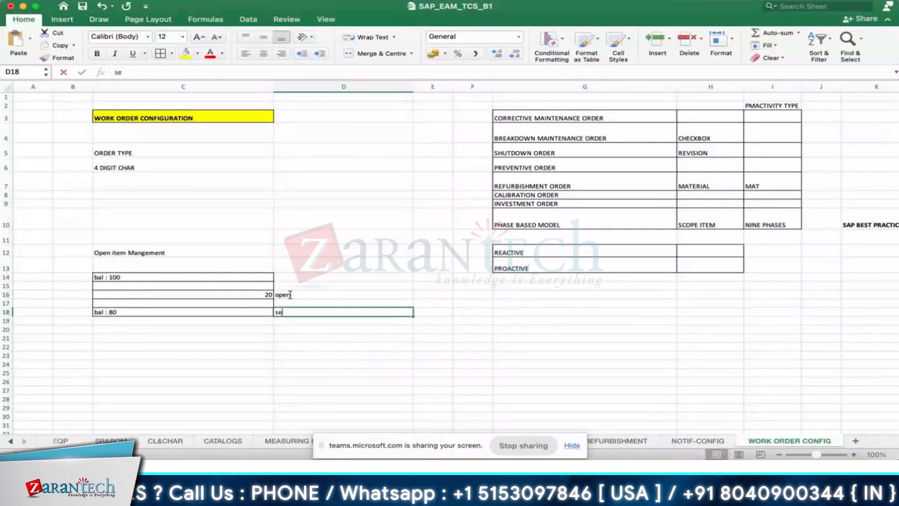
type("ttlement")
key("Return")
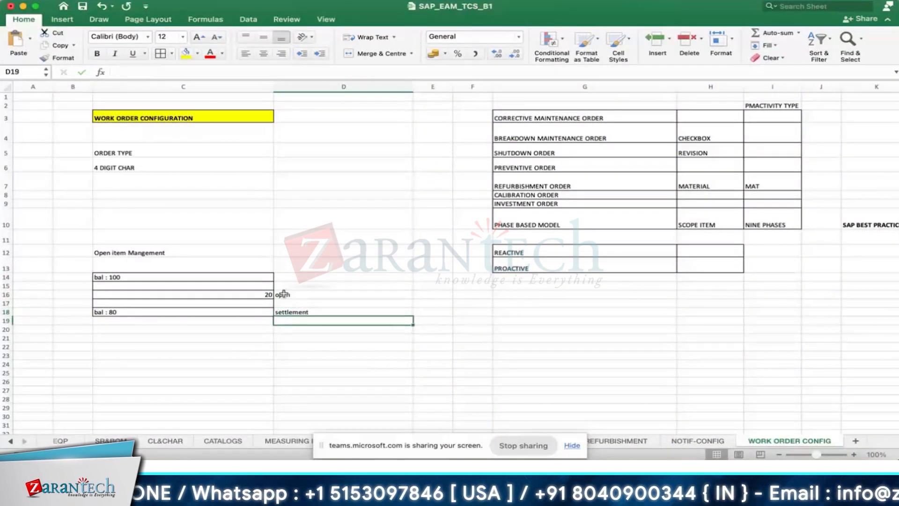
left_click(258, 295)
left_click(117, 248)
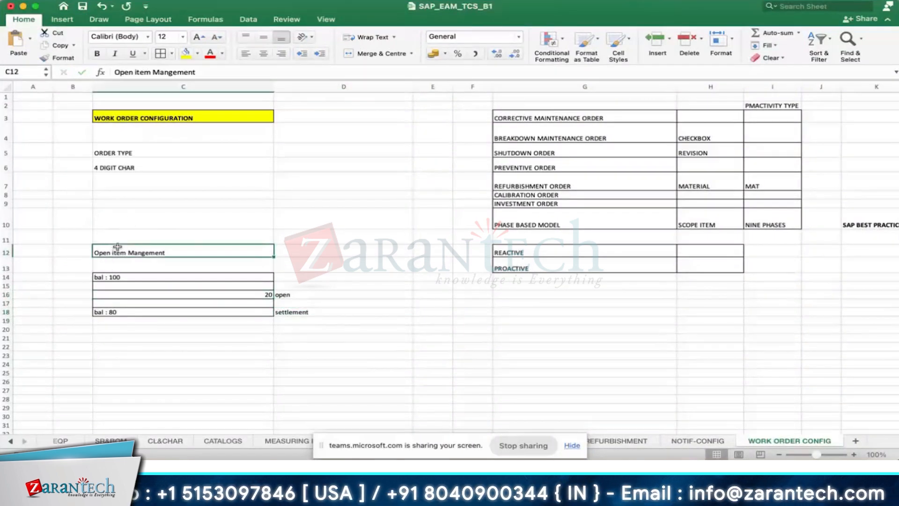
left_click(166, 388)
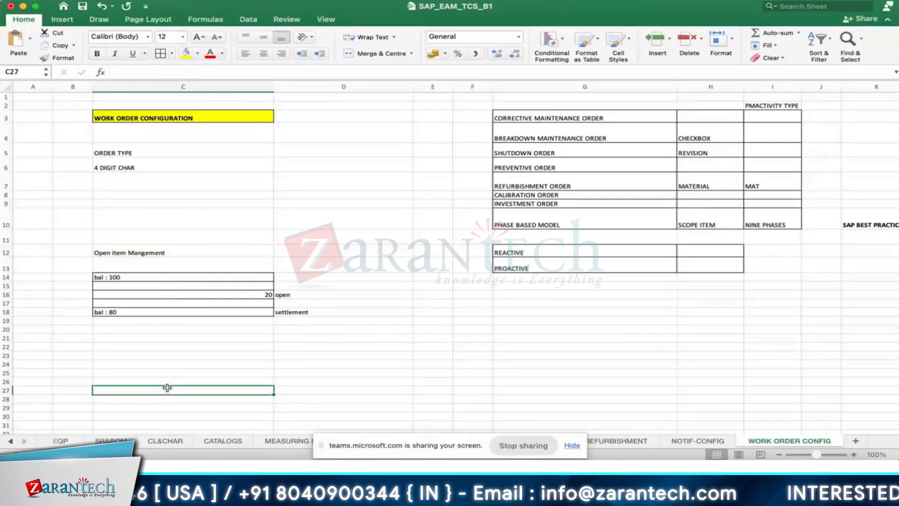
left_click(159, 352)
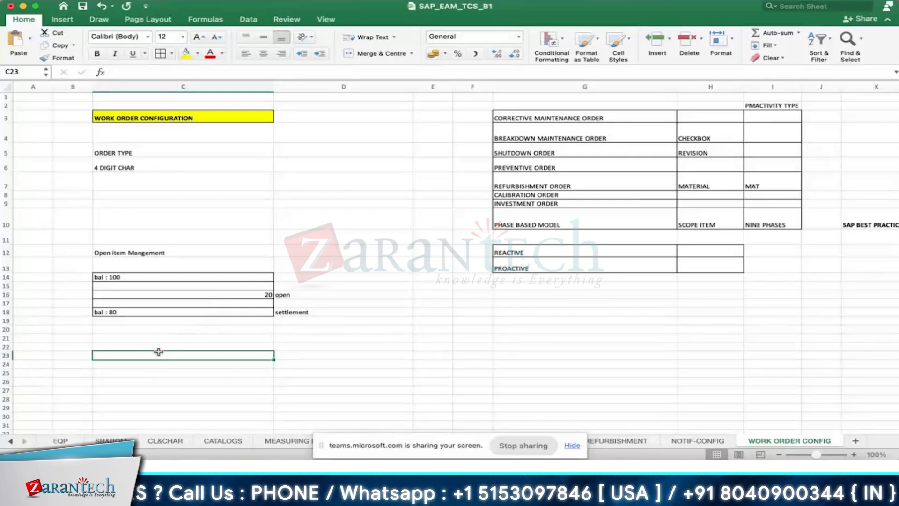
Step: Enter the headings "G/L" in C22 and "INVOICE" in C24 below the balance example
left_click(153, 347)
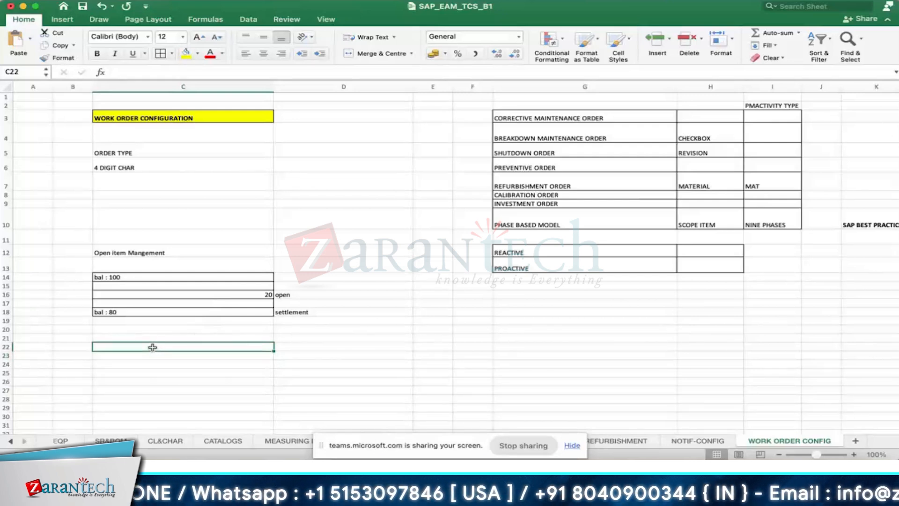
type("g/")
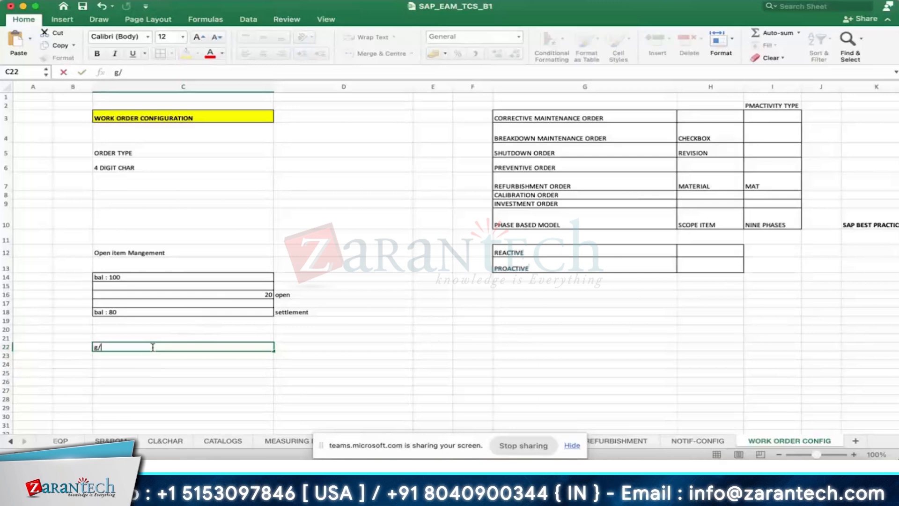
type("l")
key("BackSpace")
key("BackSpace")
key("BackSpace")
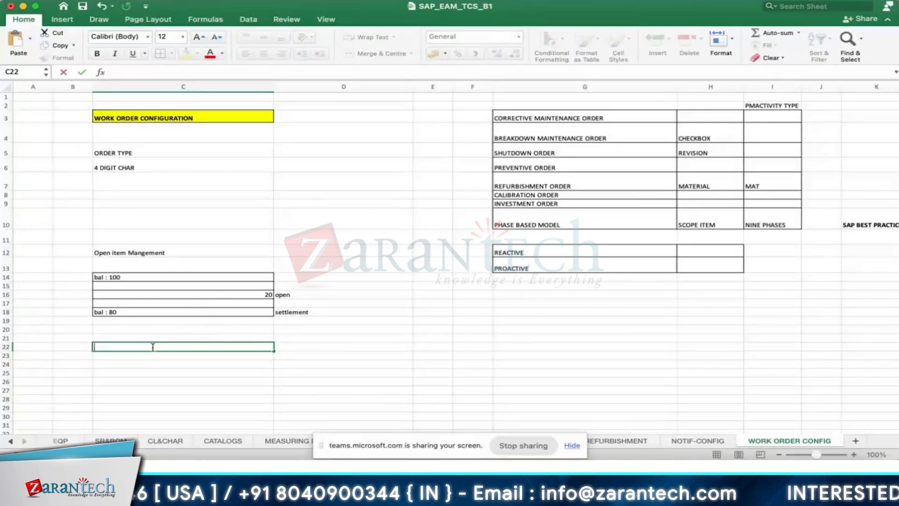
type("G/L")
key("Return")
key("Return")
type("INVOICE")
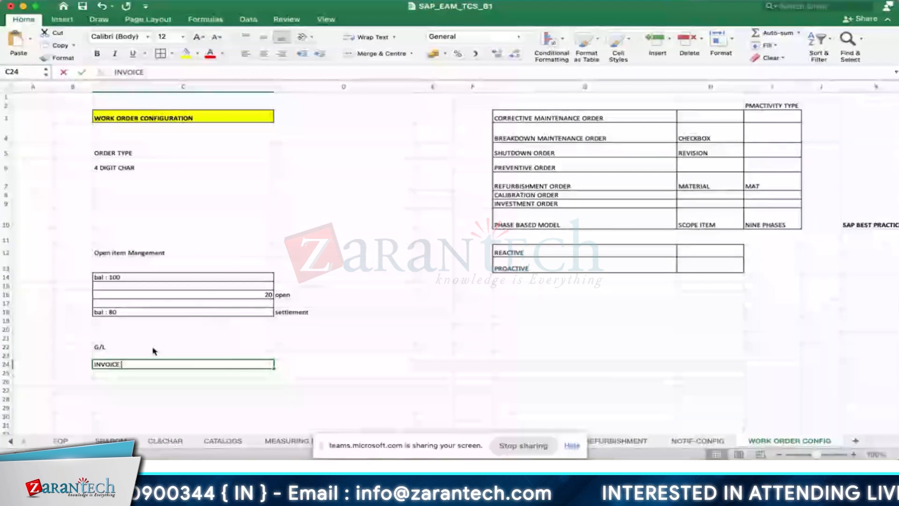
key("Return")
key("Return")
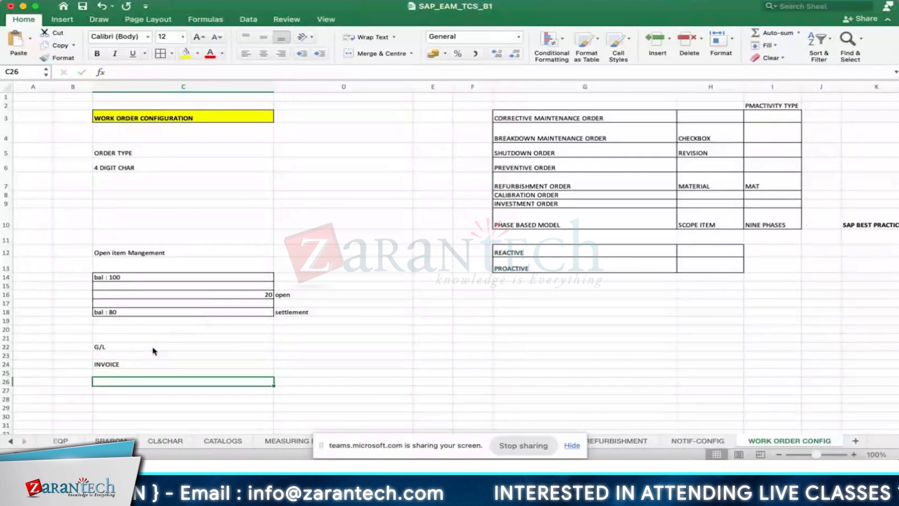
Step: Record the first invoice line with the date 02/08 in C26 and the amount 1000 in D26
type("02/08")
key("Tab")
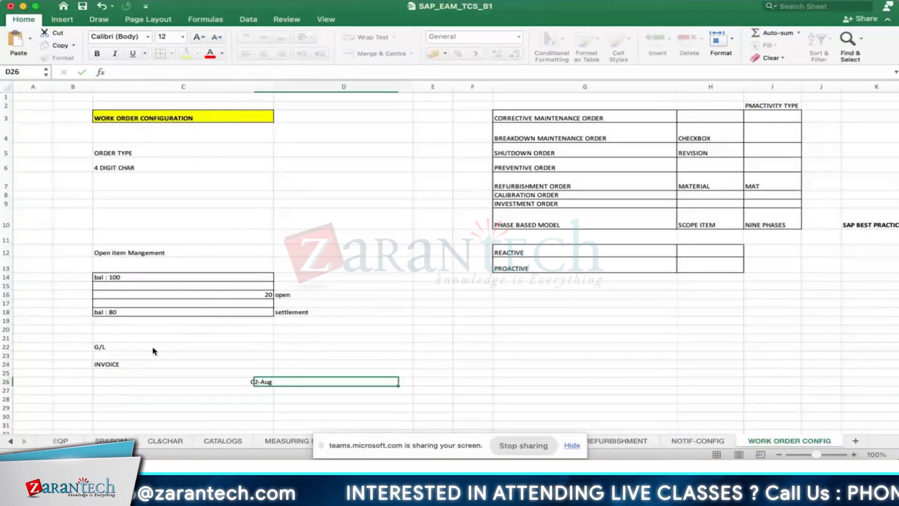
type("1")
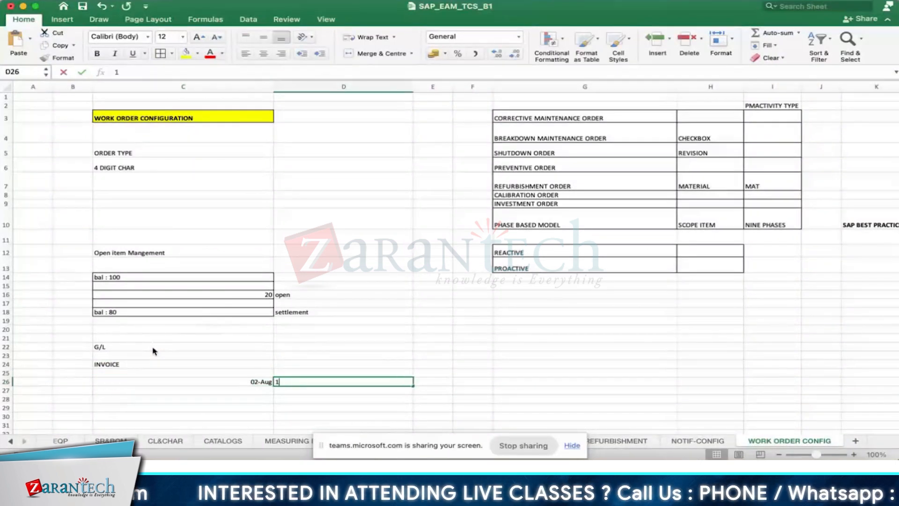
type("000")
key("Return")
Step: Record the second invoice line with the date 15-Aug in C30 and the amount 1000 in D30
key("Down")
key("Down")
key("Down")
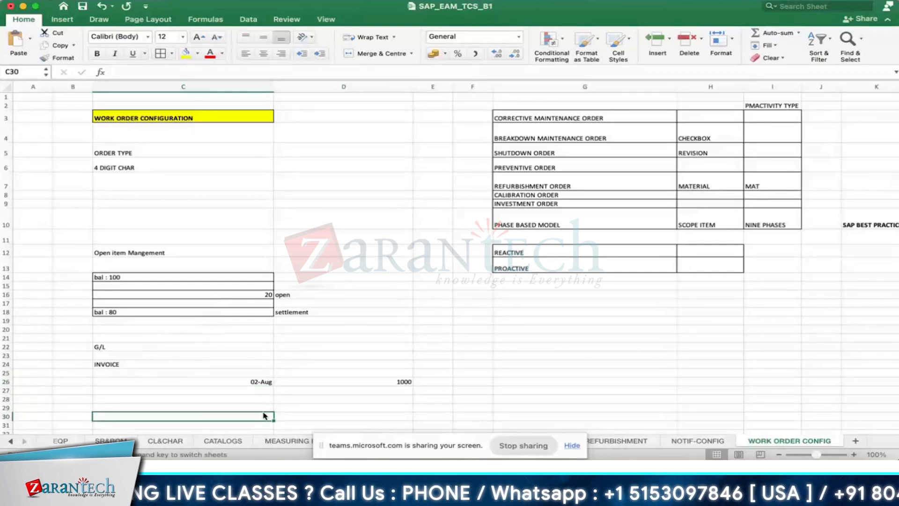
type("15-aug")
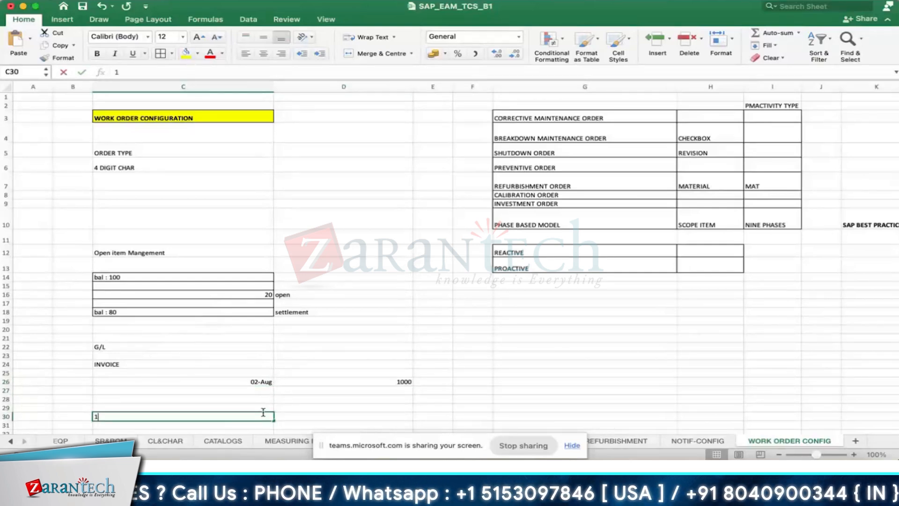
key("Tab")
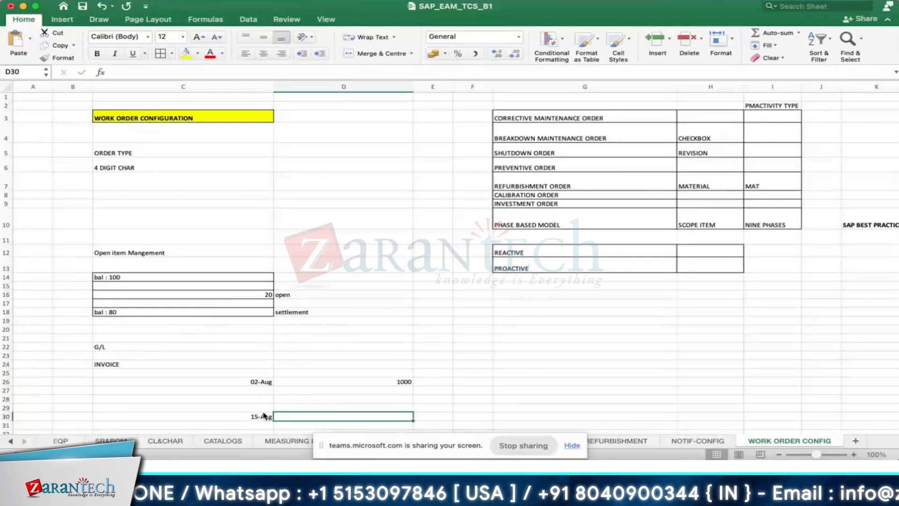
key("Up")
key("Up")
key("Down")
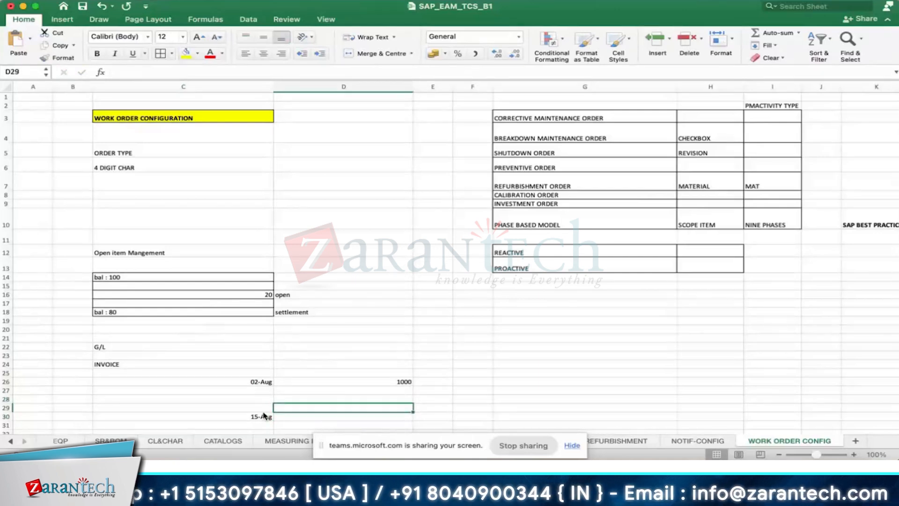
key("Up")
key("Up")
key("Down")
key("Down")
key("Down")
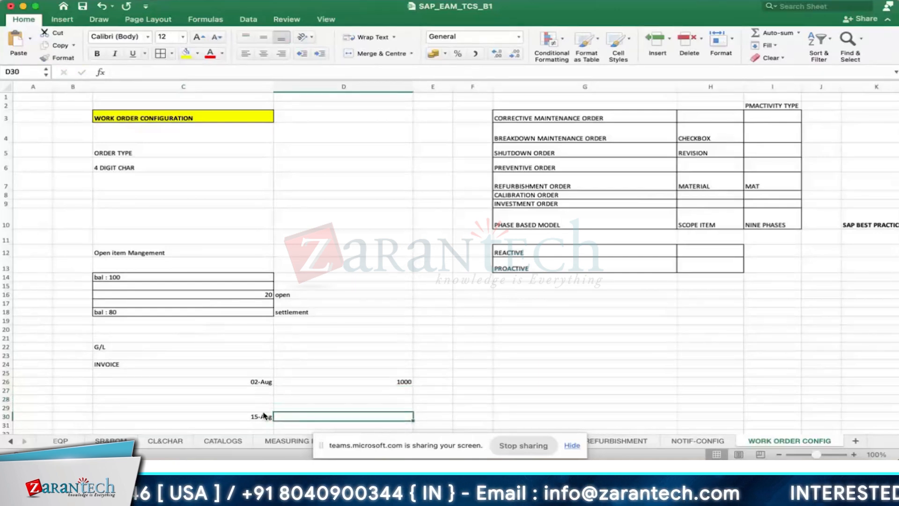
type("1000")
key("Return")
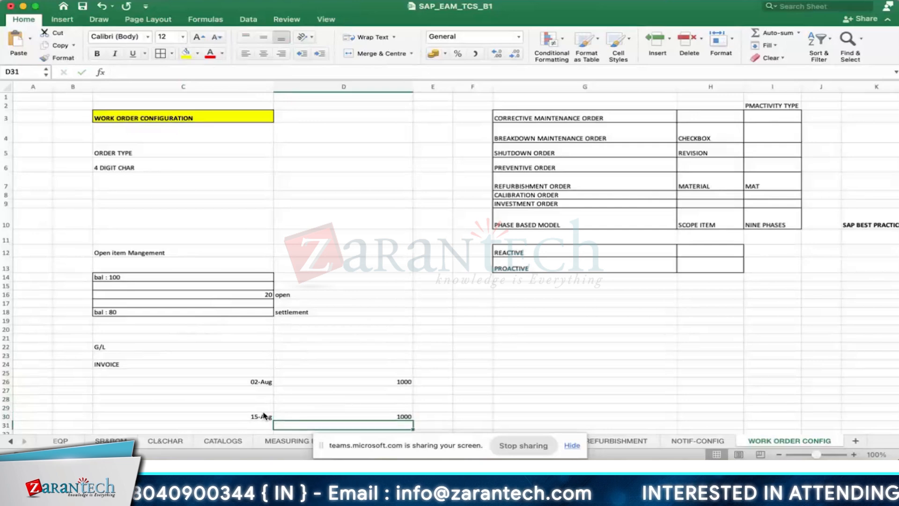
Step: Enter "BAL : 0" in D33 below the two invoice lines
key("Down")
key("Down")
key("Down")
key("Down")
key("Down")
key("Down")
key("Up")
key("Up")
key("Up")
key("Up")
type("BA")
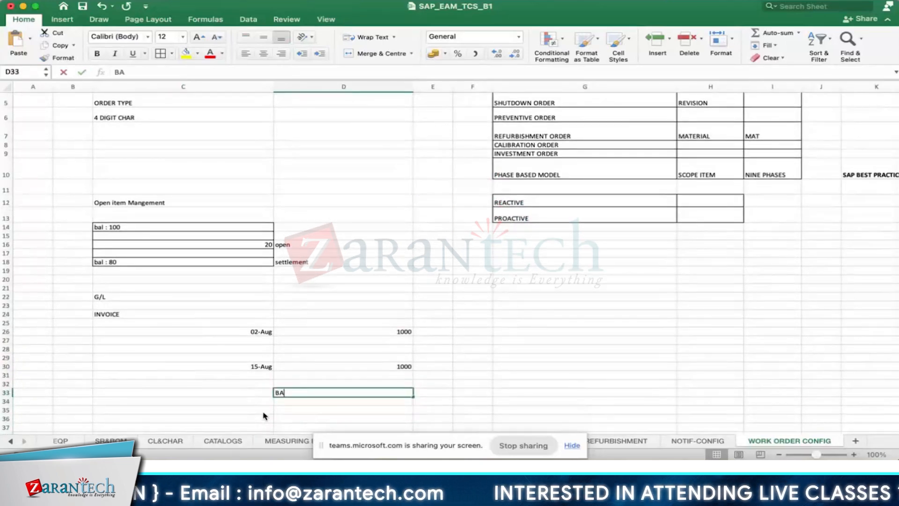
key("Caps_Lock")
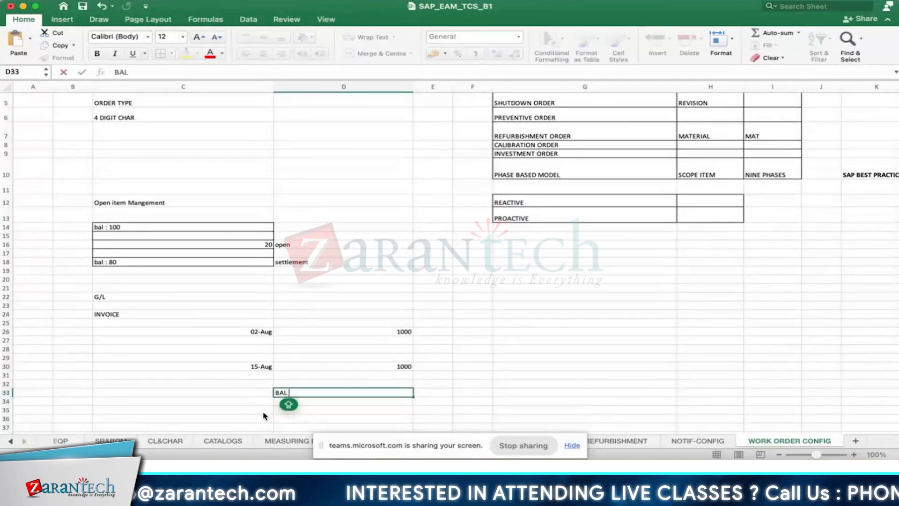
type(": 0")
key("Return")
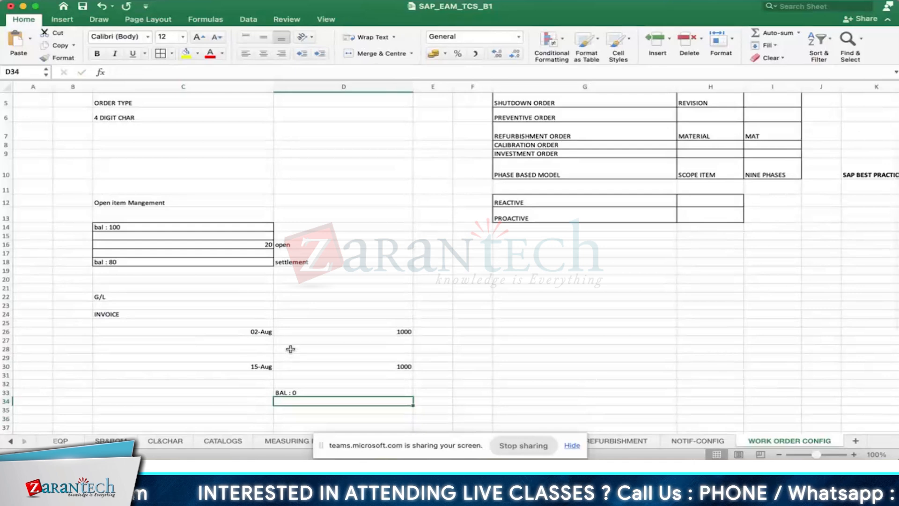
Step: Record a separate entry with the date 05/08 in F28 and the amount 1000 in G28
left_click(466, 341)
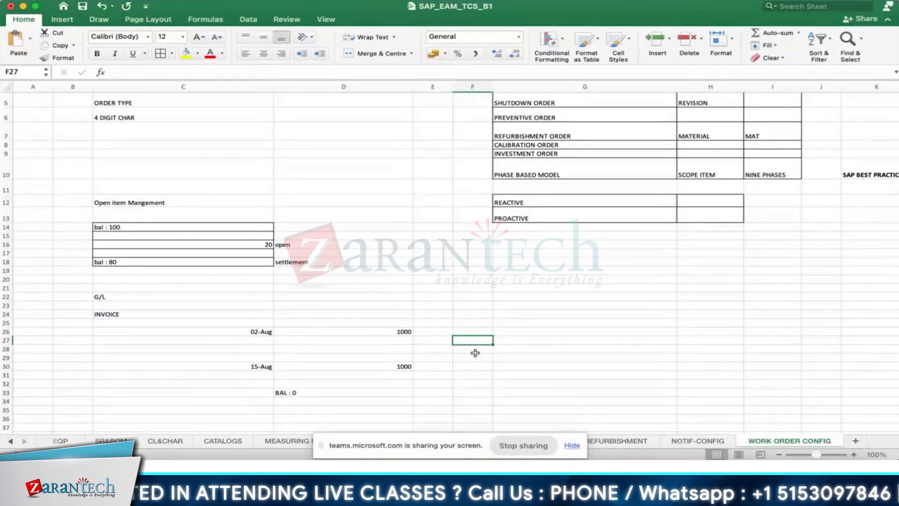
left_click(476, 351)
type("05")
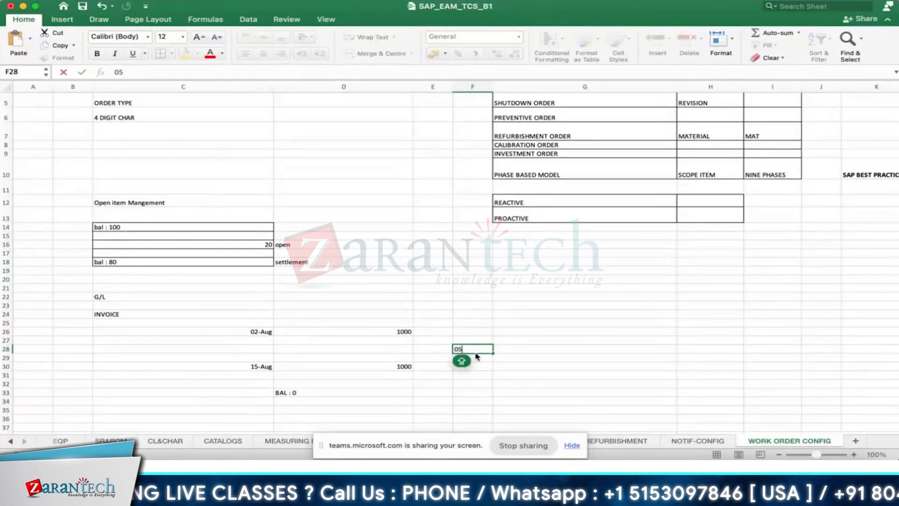
type("/08")
key("Tab")
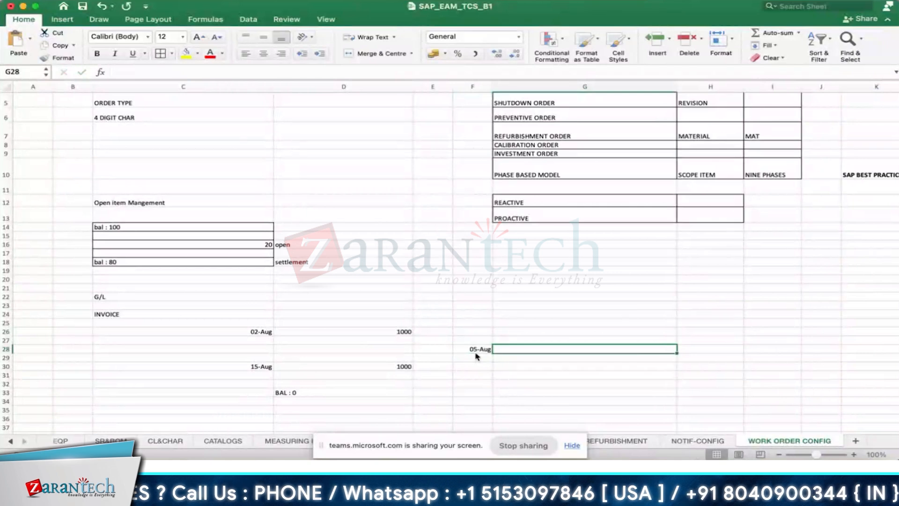
type("1000")
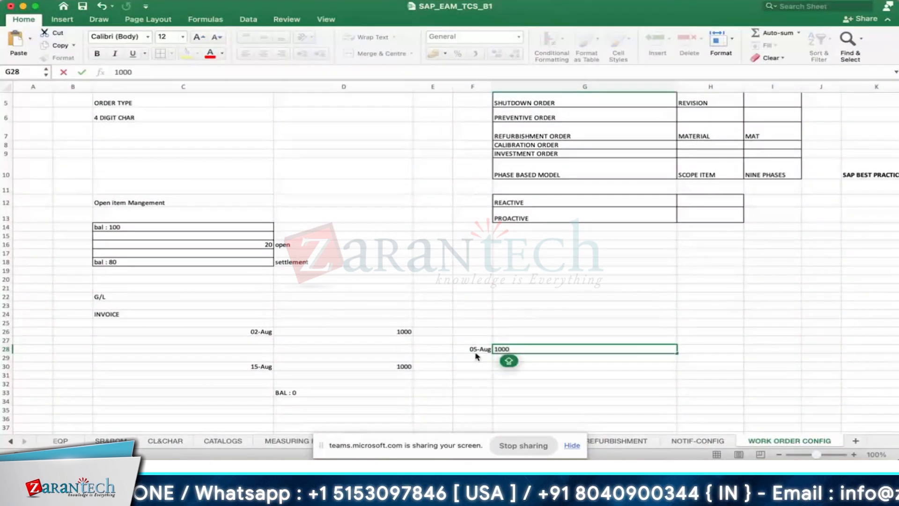
key("Return")
left_click(597, 347)
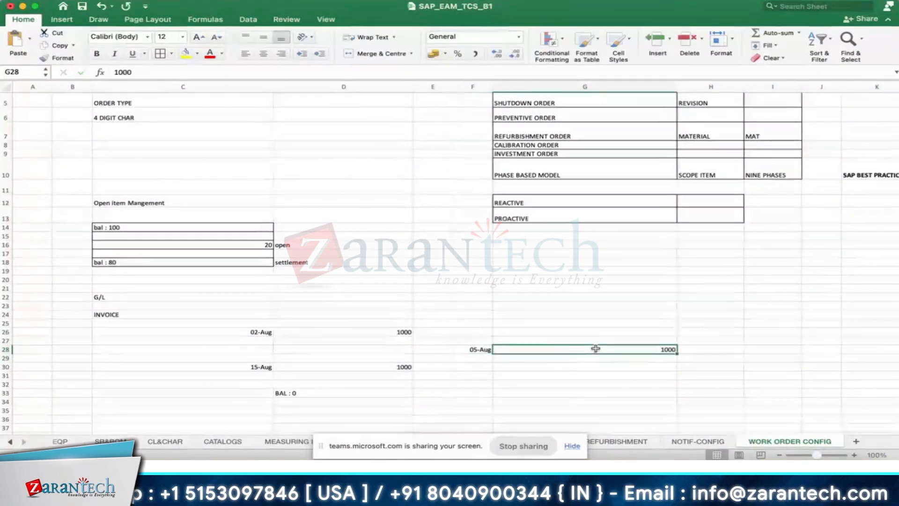
Step: Label the 05-Aug entry "OPEN" in E28
left_click(445, 350)
type("P")
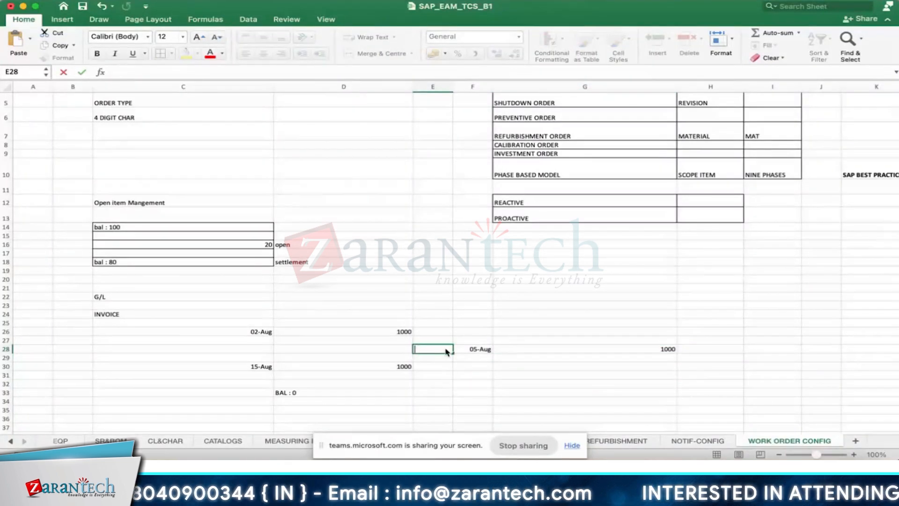
type("OPEN")
key("Tab")
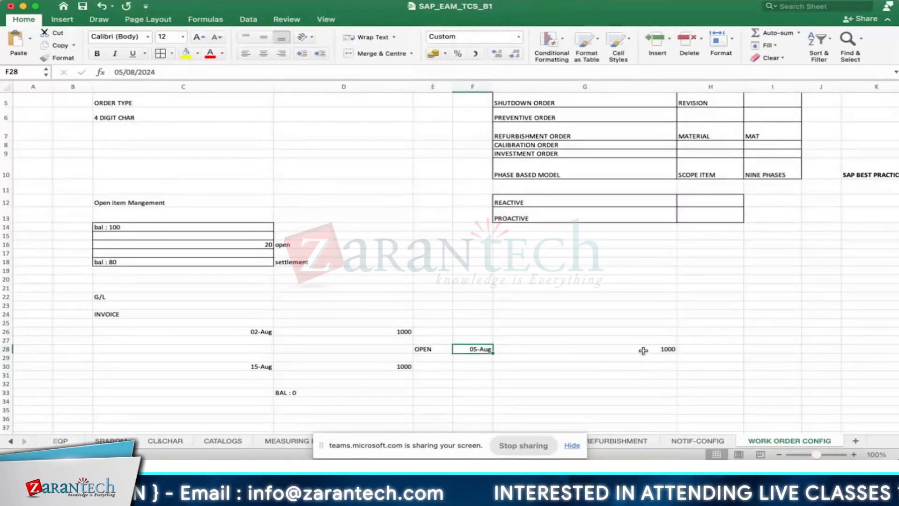
Step: Add cell borders around the OPEN entry for 05-Aug in E28:G28
left_click_drag(643, 350, 435, 350)
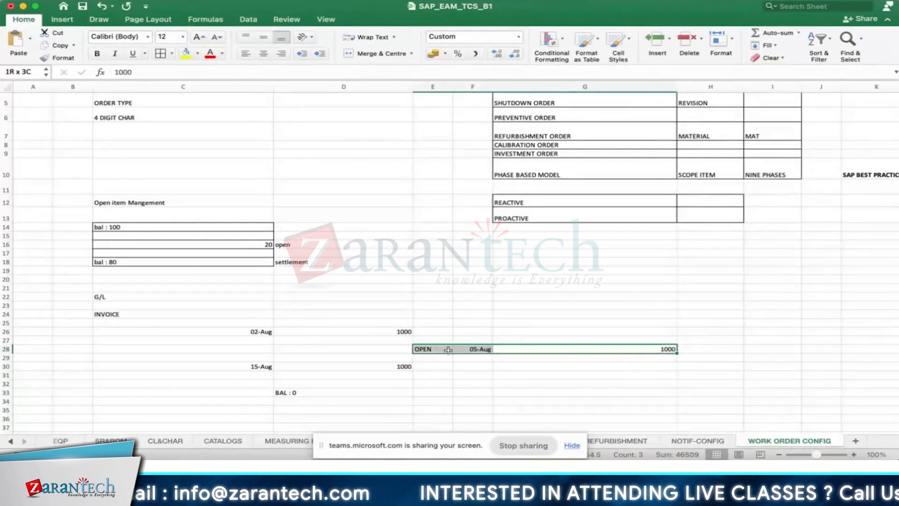
left_click(249, 389)
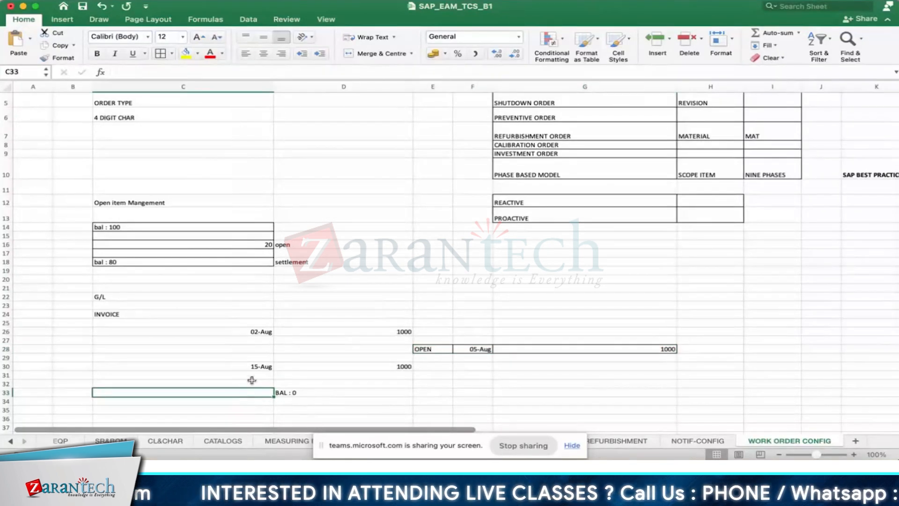
left_click(406, 367)
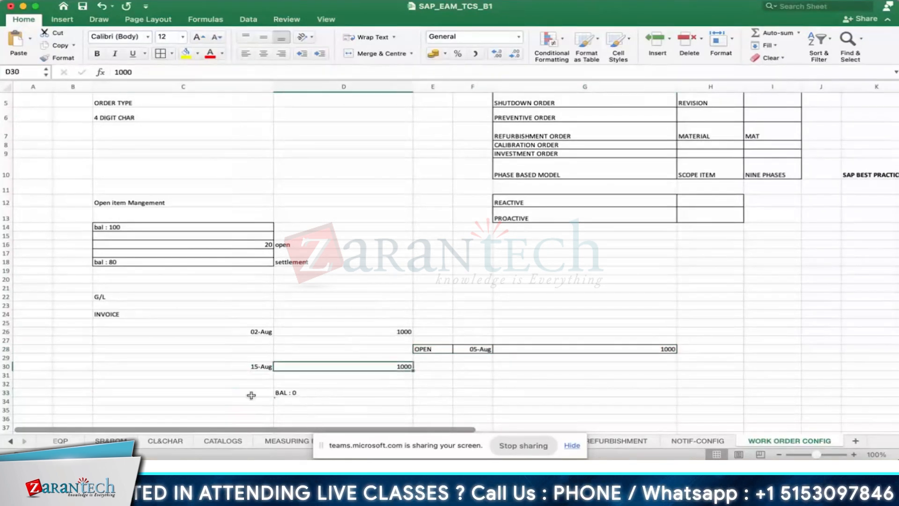
left_click_drag(265, 393, 304, 393)
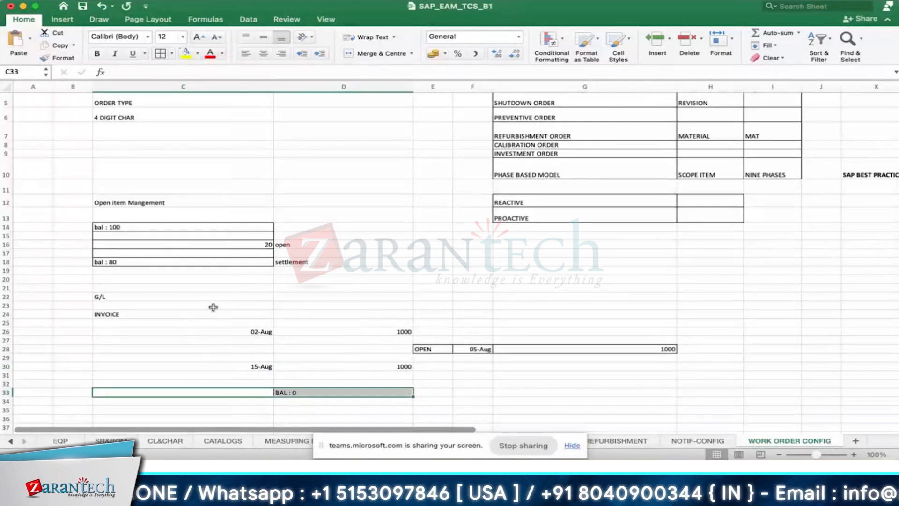
Step: Switch to SAP and open the settlement rule of the "BREAKDOWN OF DG - Z1 TYPE" order in transaction IW32
key("super+Tab")
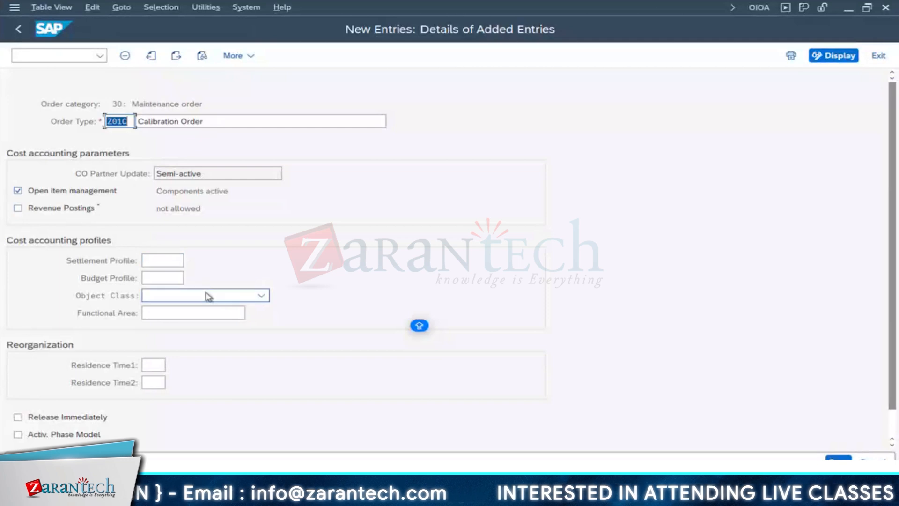
left_click(160, 260)
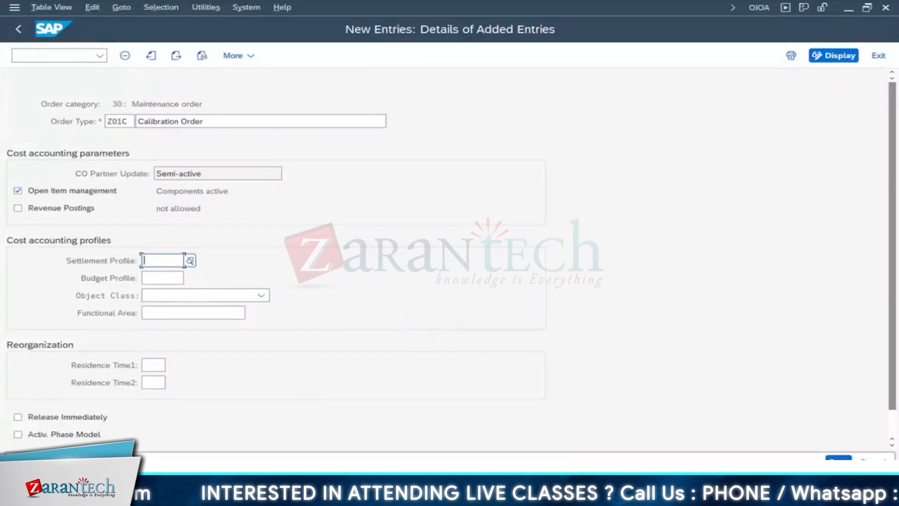
left_click(241, 496)
left_click(334, 435)
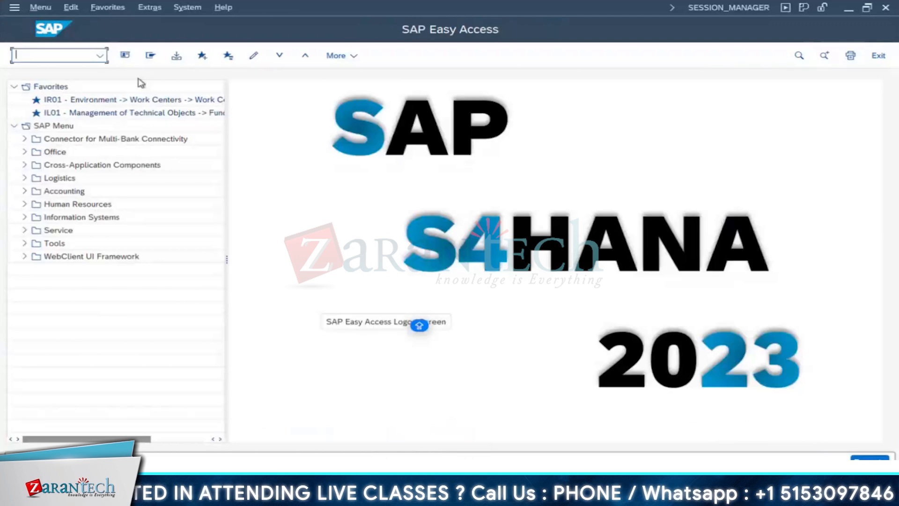
type("IW31")
key("Return")
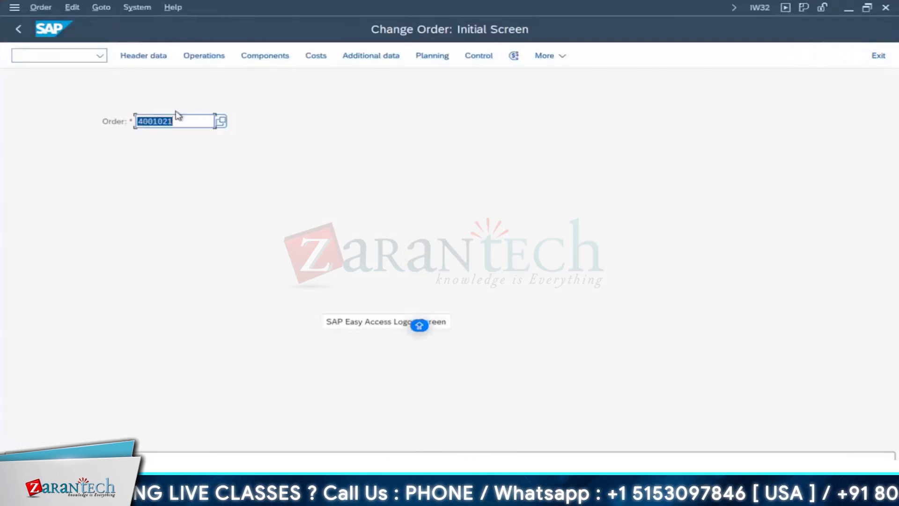
key("Return")
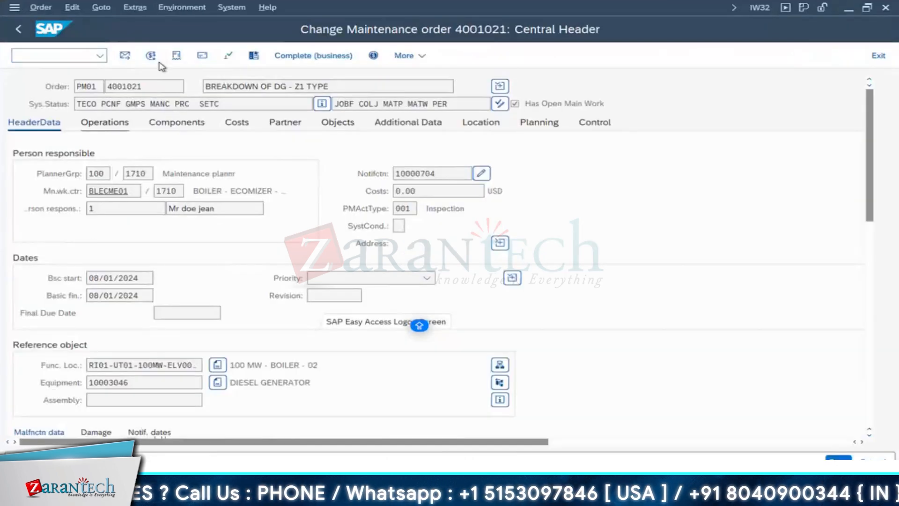
left_click(152, 56)
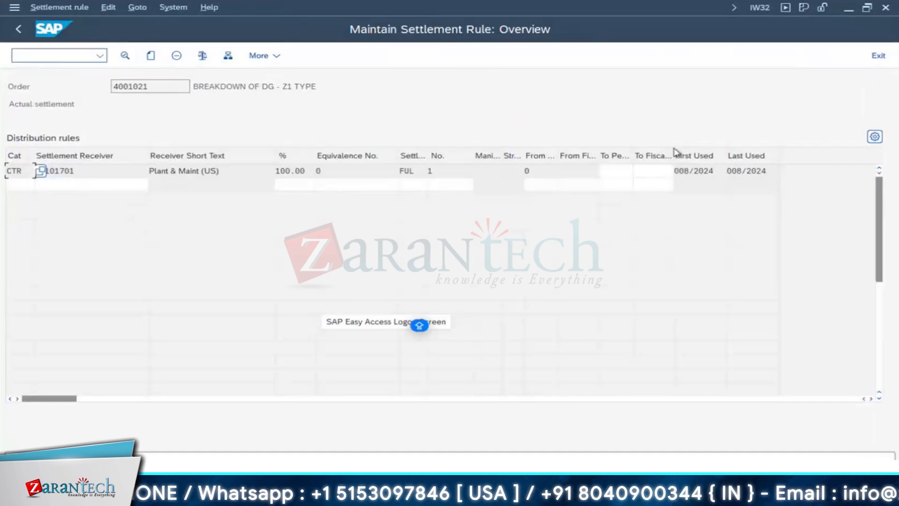
Step: Examine the distribution rule's settlement receiver, category, percentage and settlement type
left_click(101, 169)
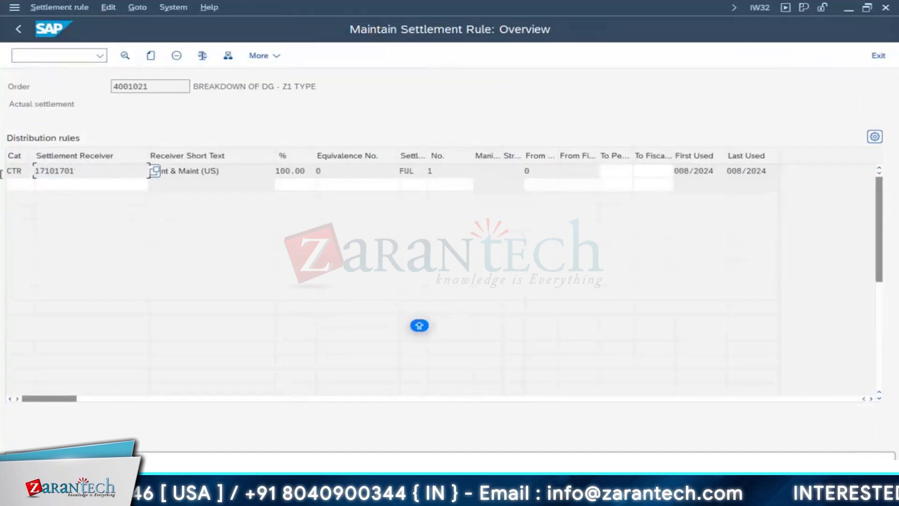
left_click(21, 170)
left_click_drag(21, 171, 3, 170)
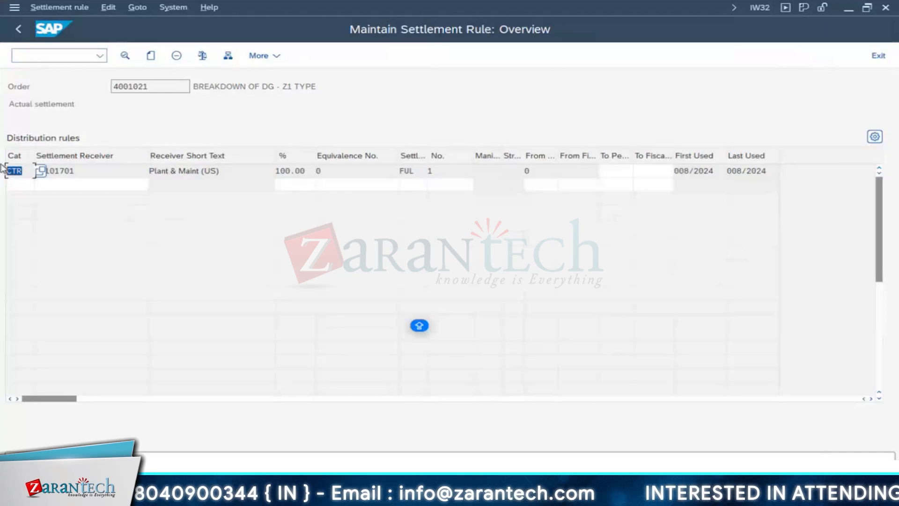
left_click(307, 171)
left_click_drag(307, 170, 196, 167)
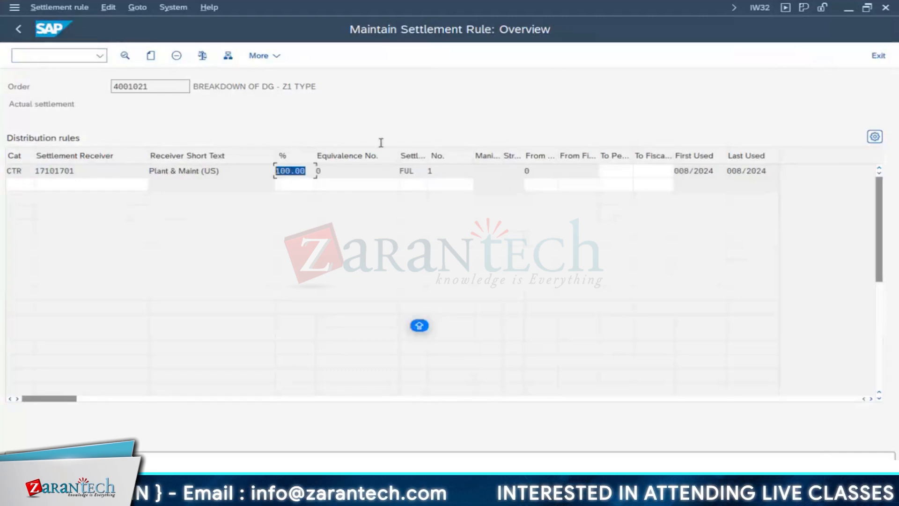
left_click_drag(416, 170, 382, 172)
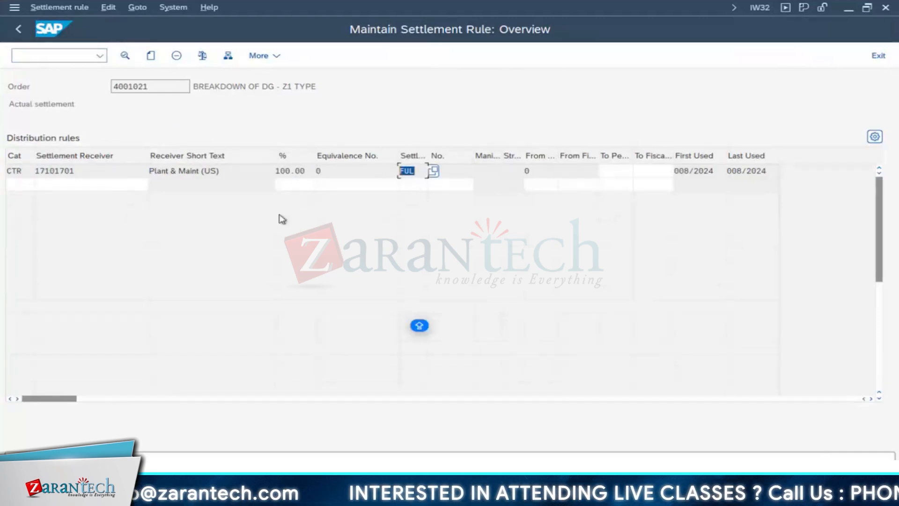
Step: Review the possible account assignment categories for the distribution rule, including Order, without choosing one
left_click(27, 172)
left_click(41, 172)
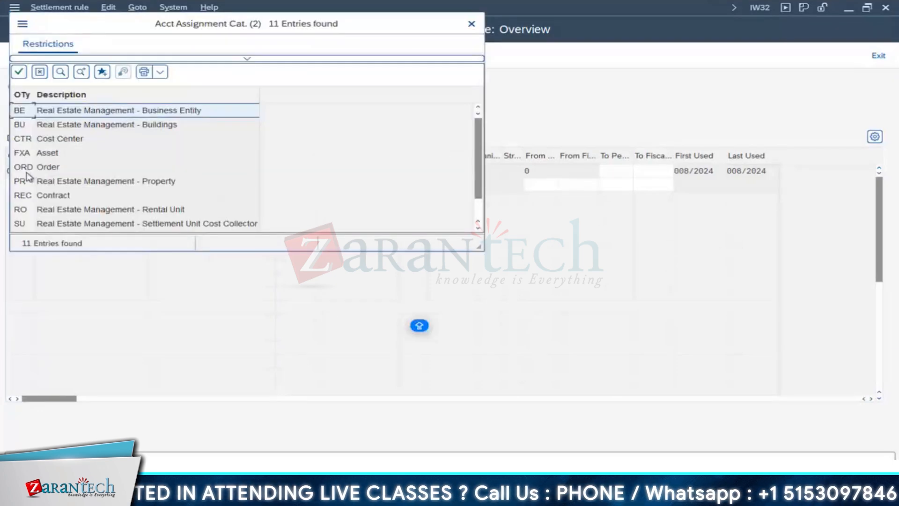
left_click(27, 168)
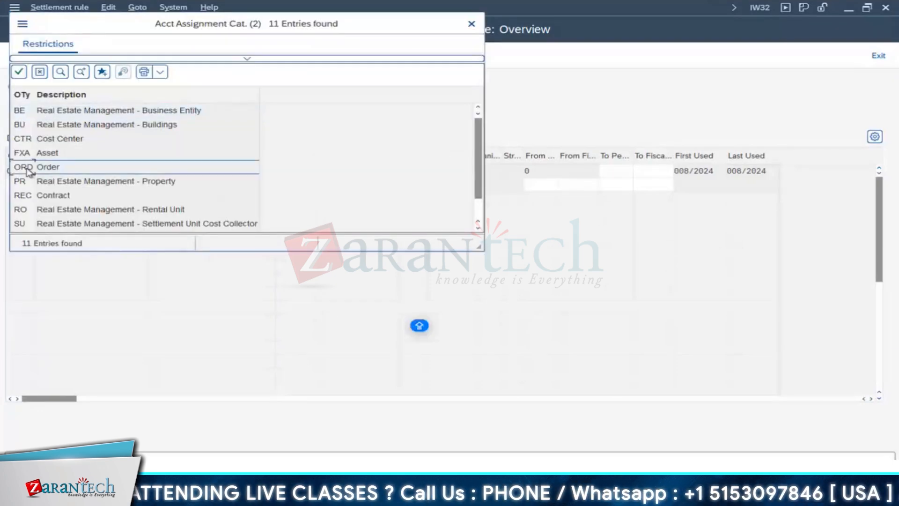
left_click(472, 24)
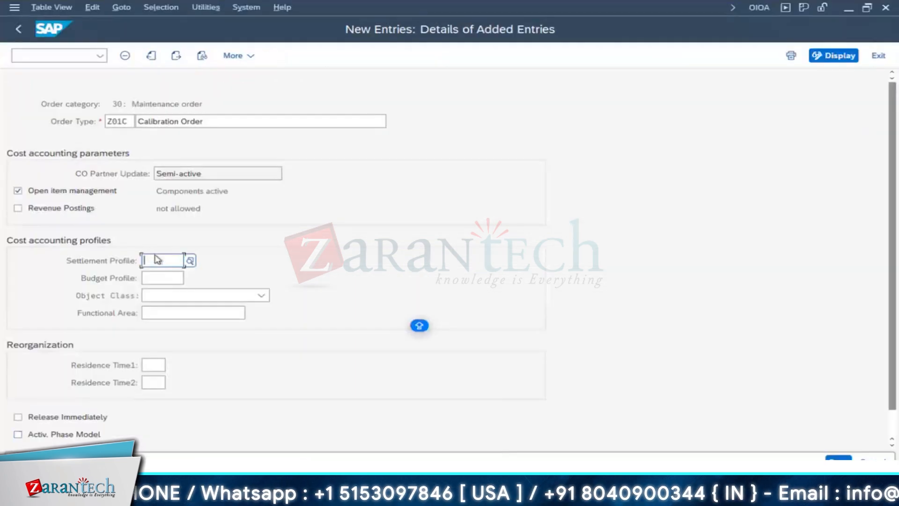
Step: Set the settlement profile of order type Z01C to 40, Maintenance measure
left_click(189, 260)
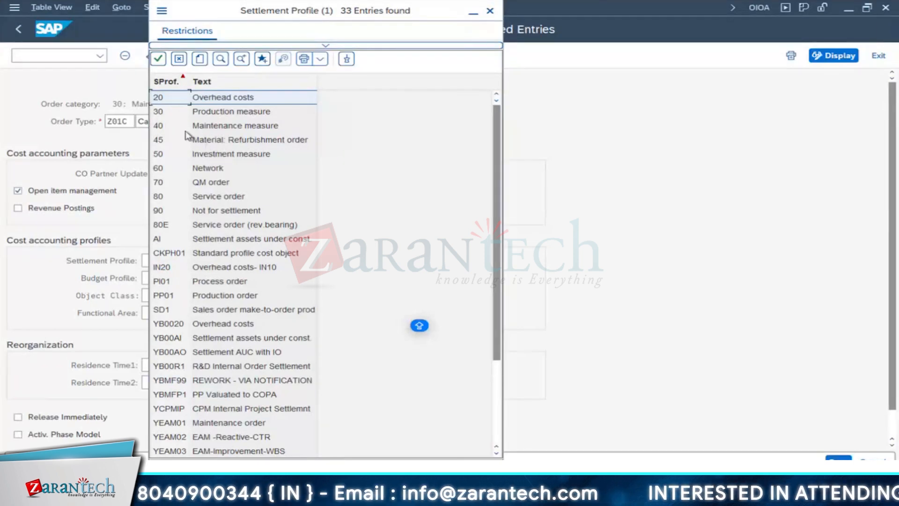
left_click(164, 127)
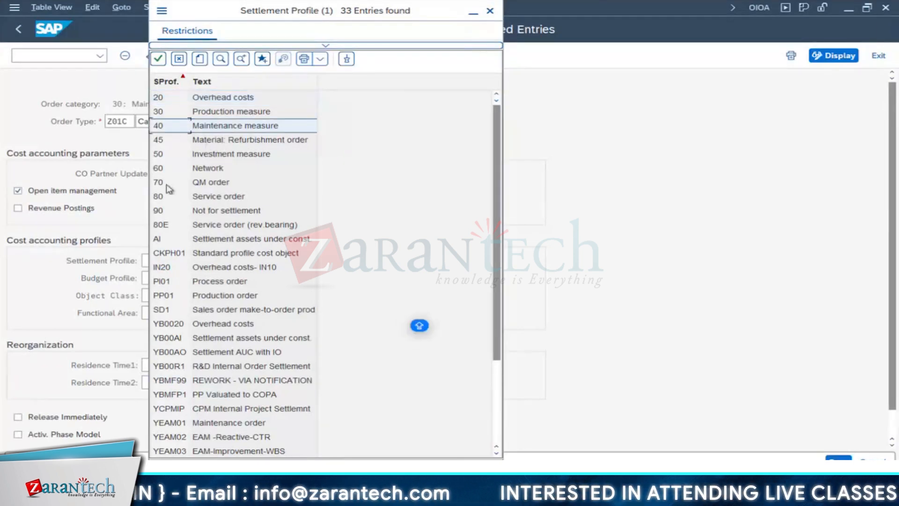
scroll(199, 429, "down", 3)
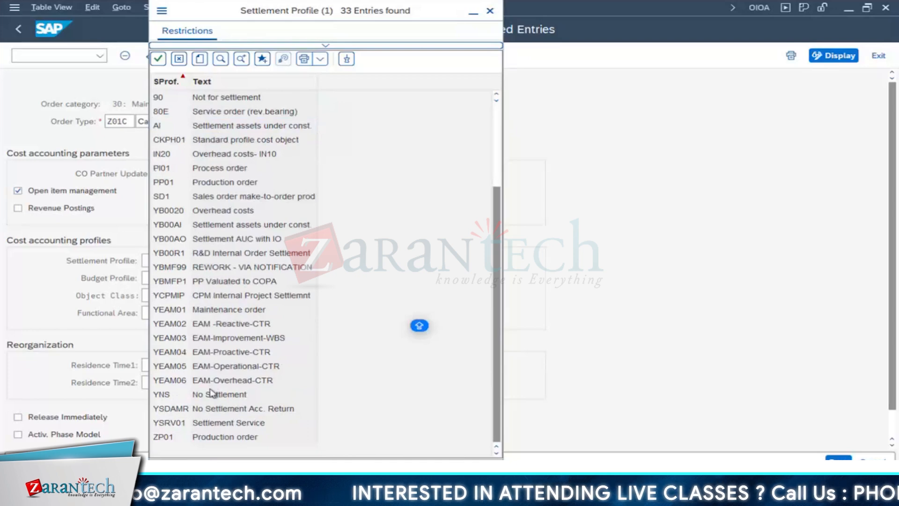
scroll(243, 224, "up", 3)
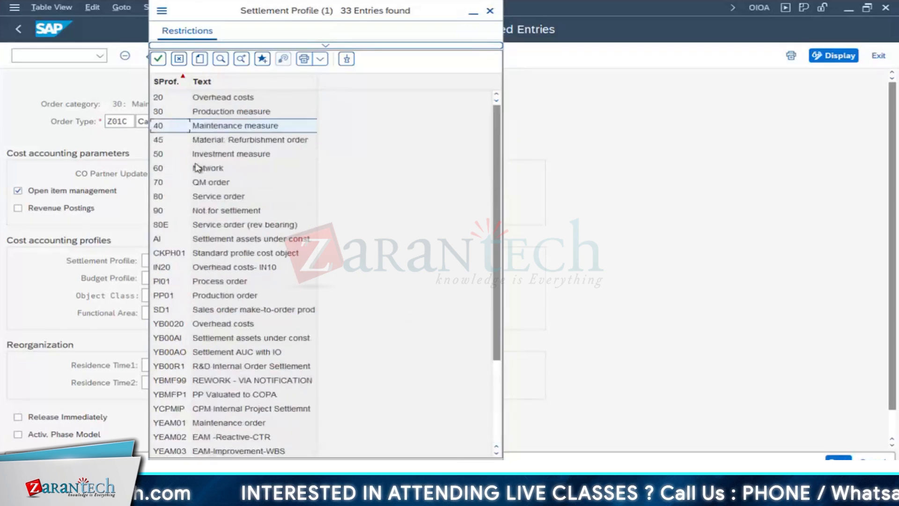
double_click(161, 127)
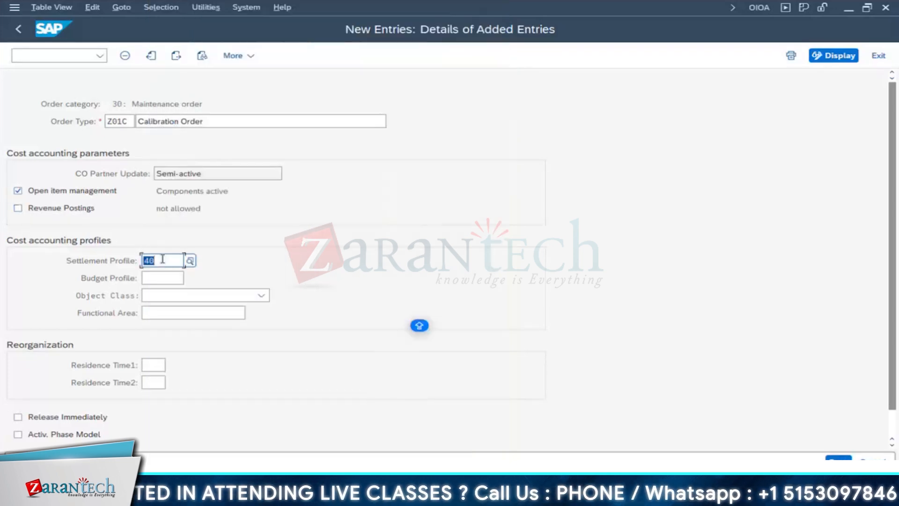
Step: Set the budget profile of order type Z01C to 000001, General budget profile, and validate the entry
left_click(165, 278)
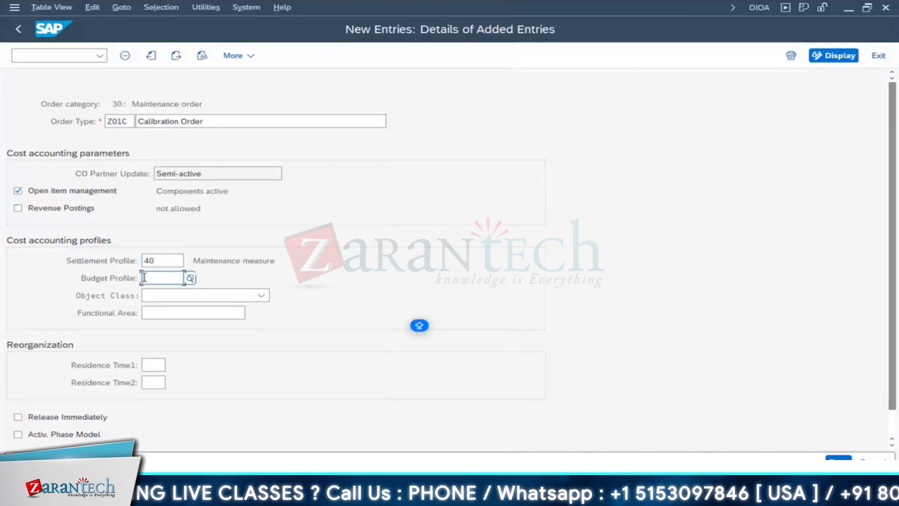
left_click(190, 278)
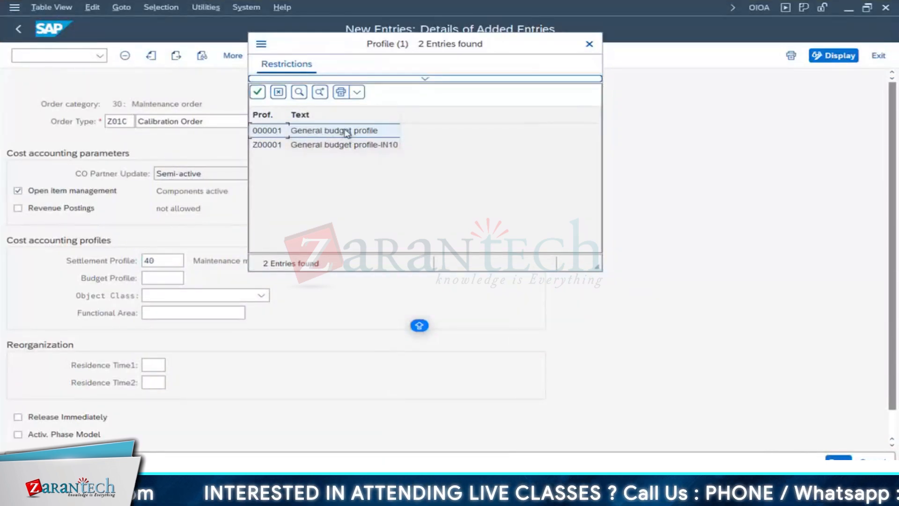
double_click(273, 133)
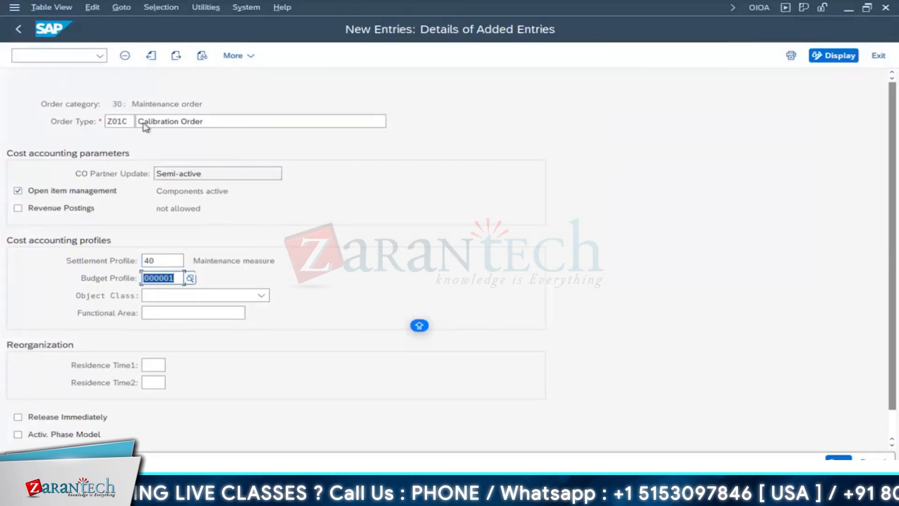
key("Return")
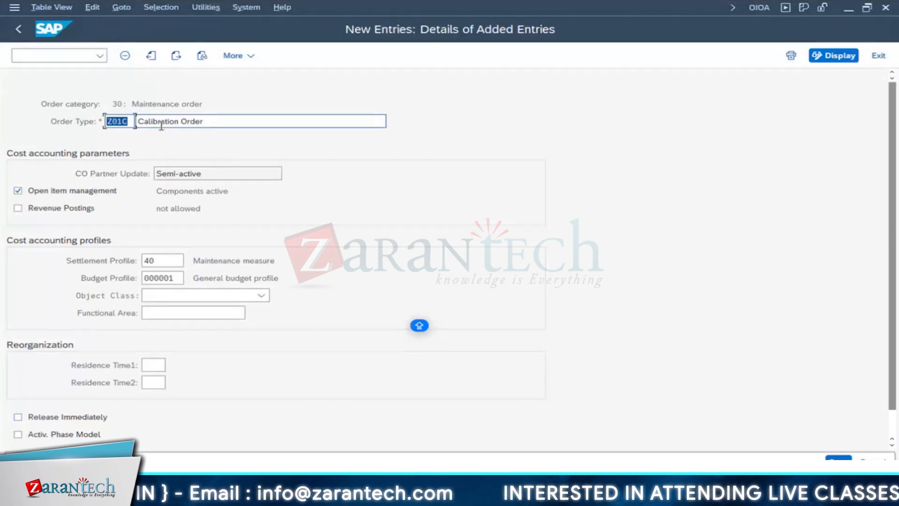
left_click(116, 103)
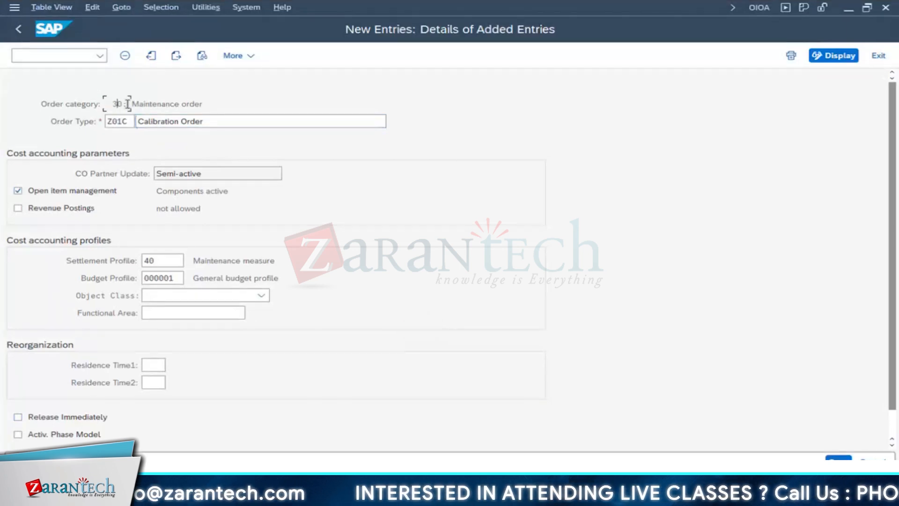
double_click(128, 103)
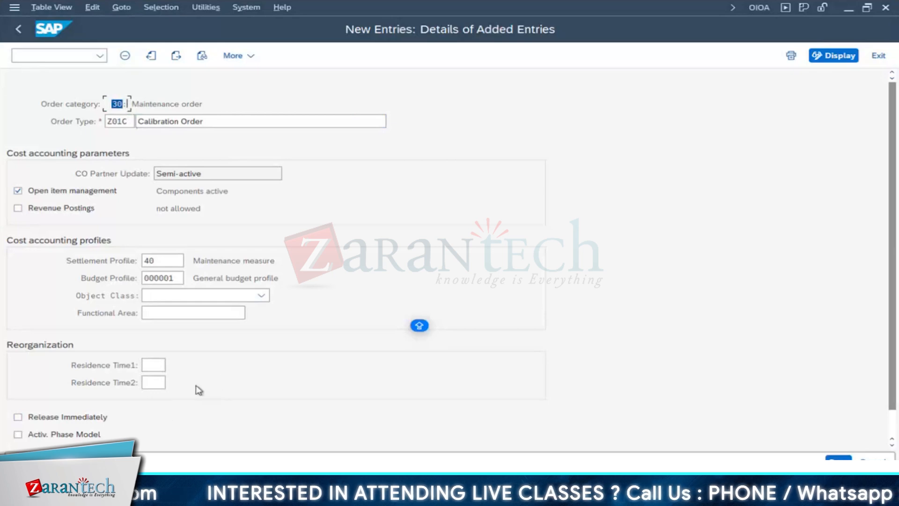
Step: Open the field help for Residence Time 1 and read the three steps for reorganizing an object
left_click(159, 368)
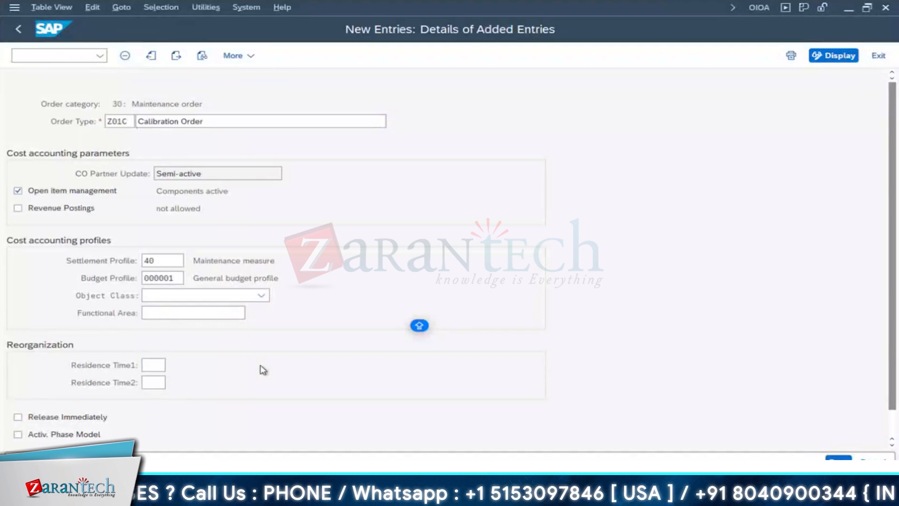
key("F1")
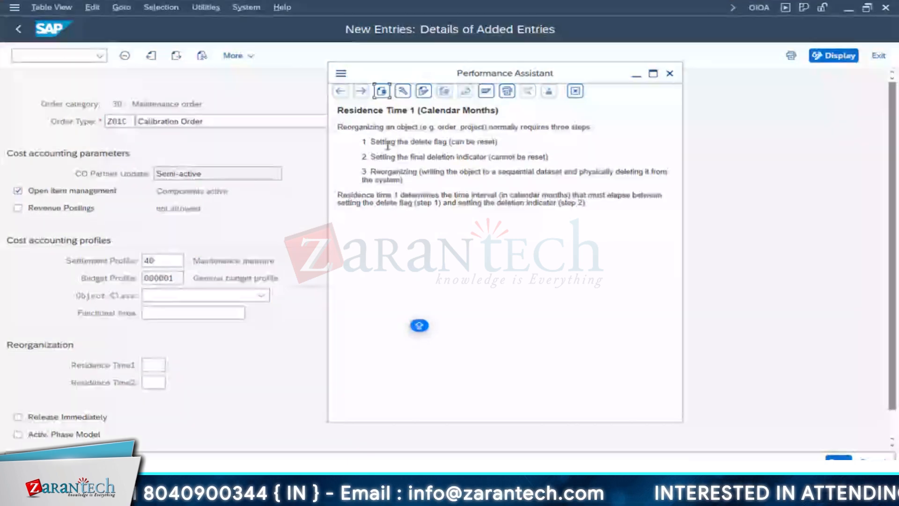
left_click_drag(405, 141, 496, 142)
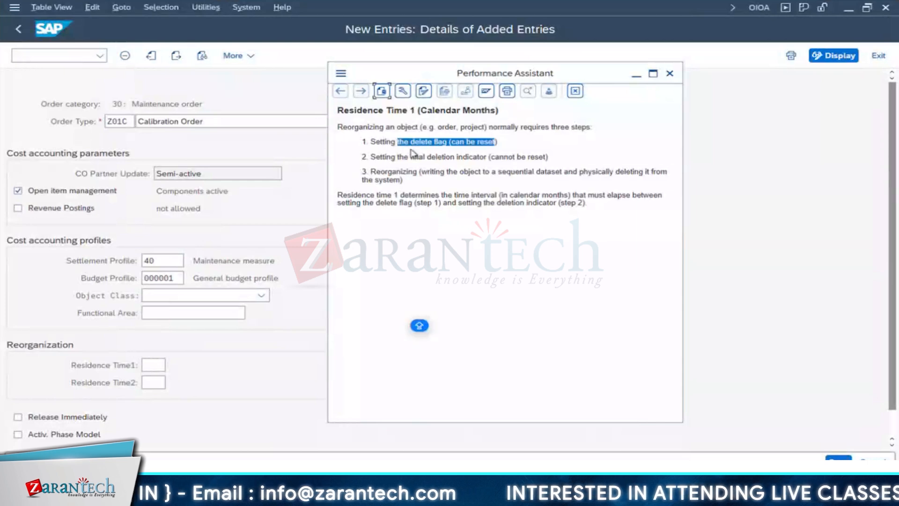
left_click(607, 166)
left_click_drag(410, 157, 547, 157)
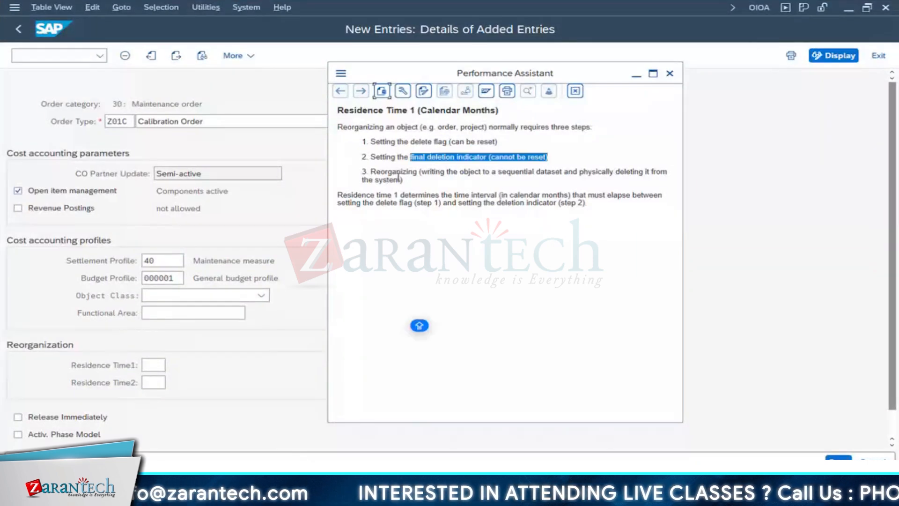
left_click(400, 175)
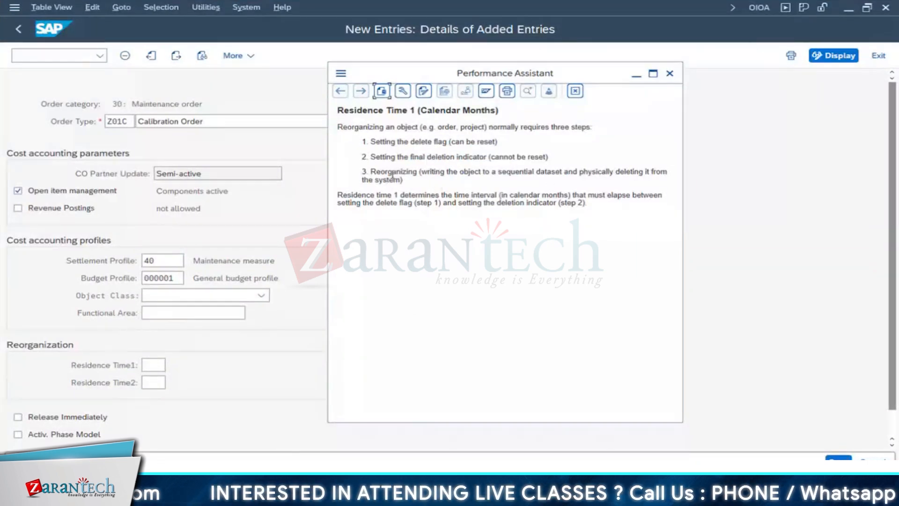
left_click_drag(447, 172, 324, 200)
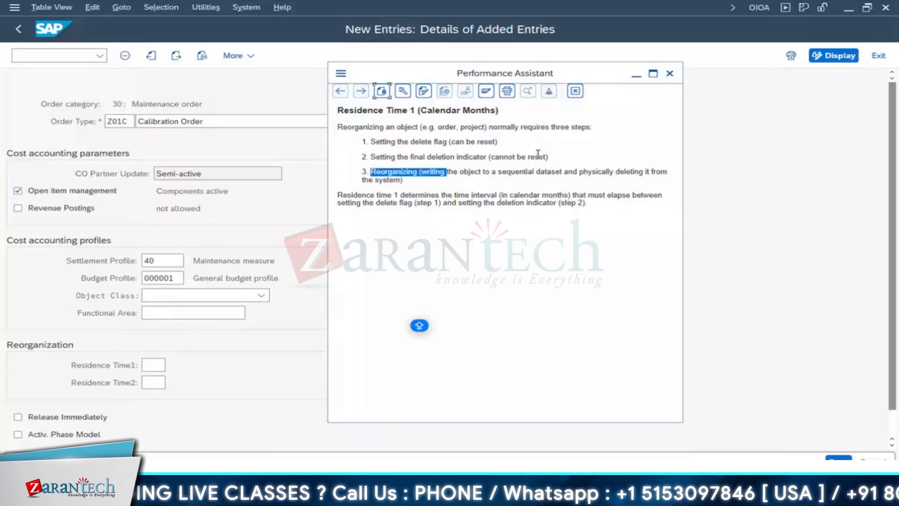
left_click_drag(546, 157, 454, 157)
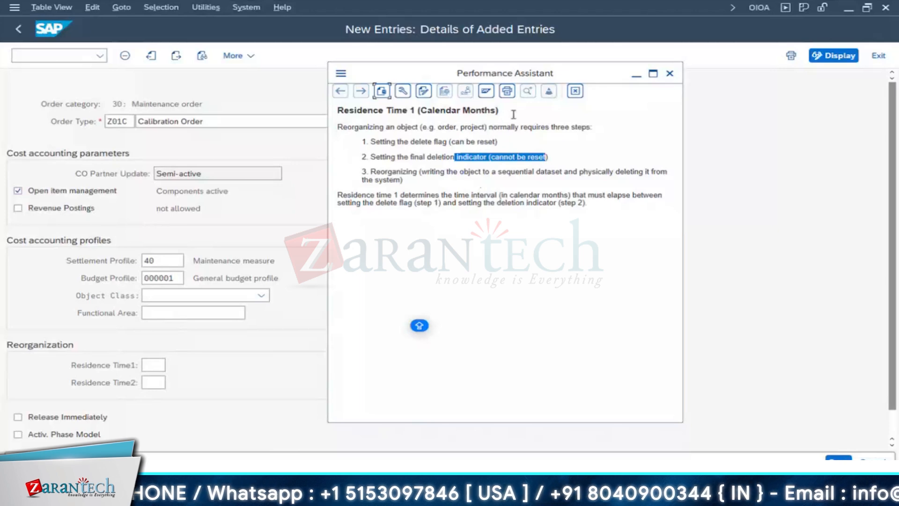
Step: Close the field help and set Residence Time 1 to 99 and Residence Time 2 to 30 for order type Z01C
left_click_drag(408, 111, 499, 110)
left_click(670, 74)
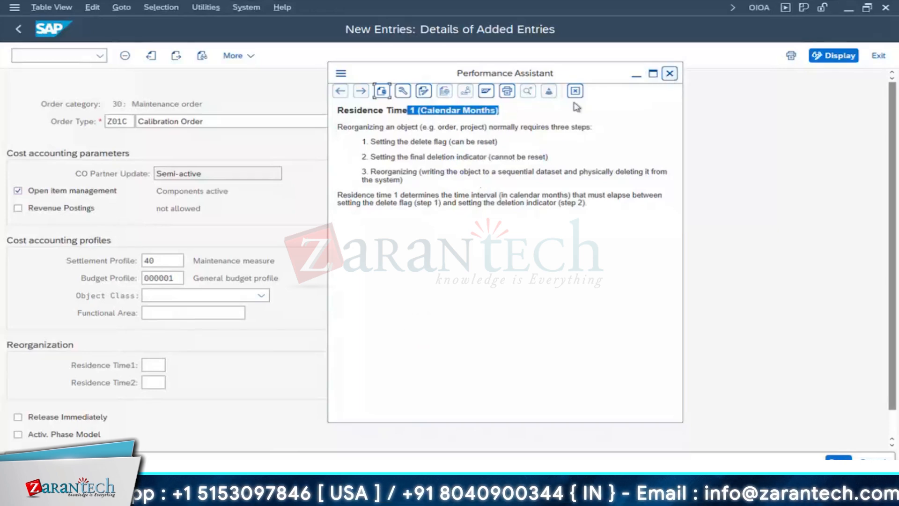
left_click(163, 372)
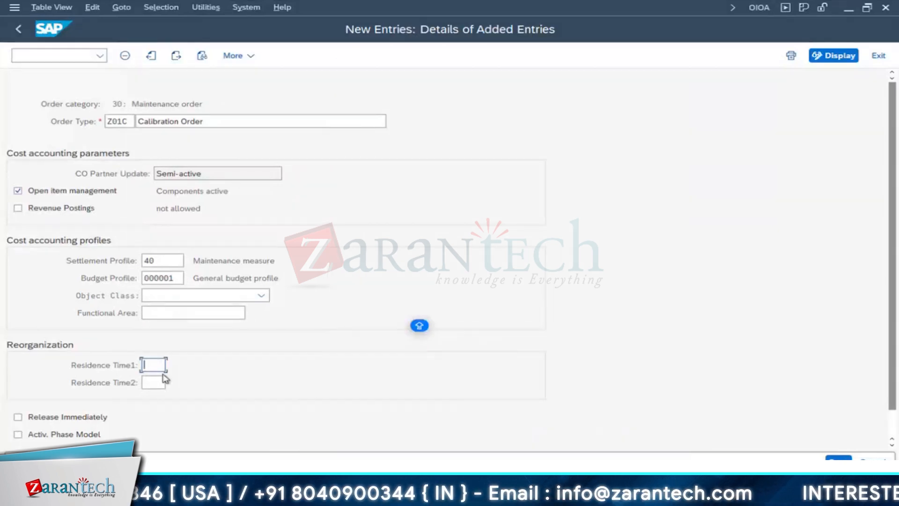
left_click(157, 381)
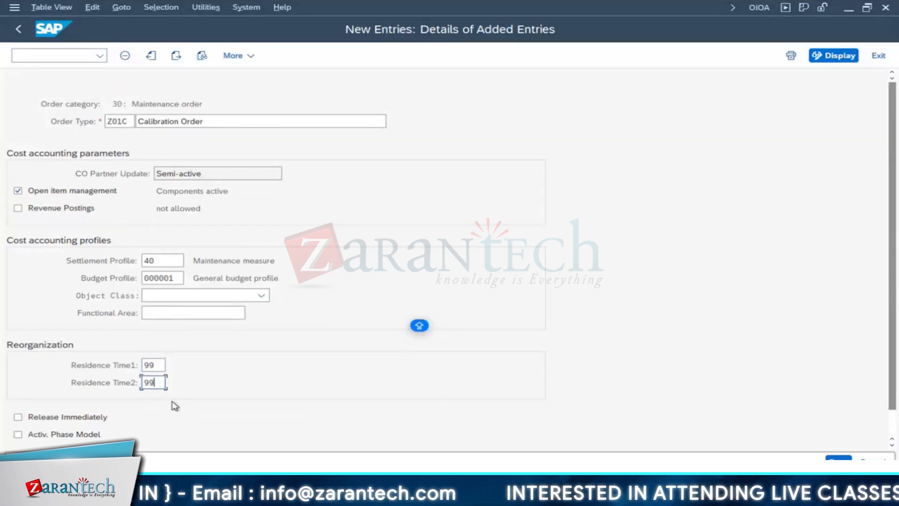
type("99")
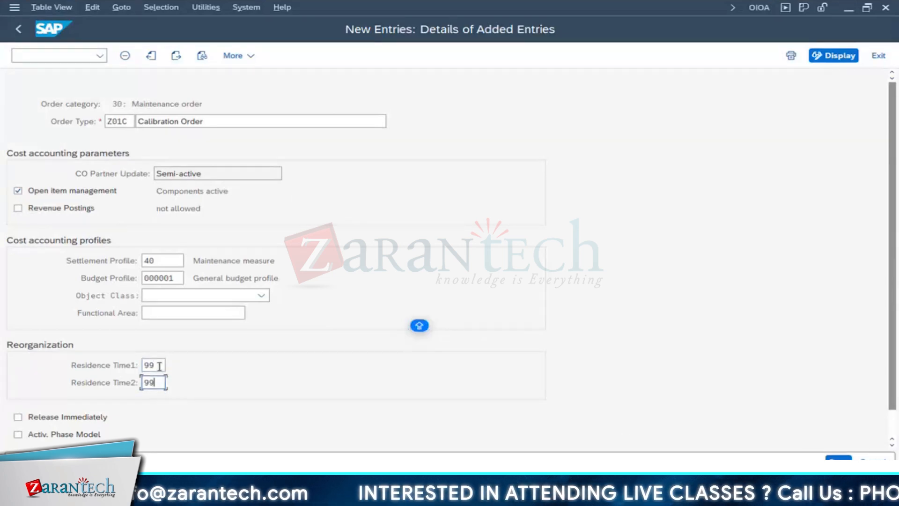
left_click_drag(154, 381, 124, 390)
type("30")
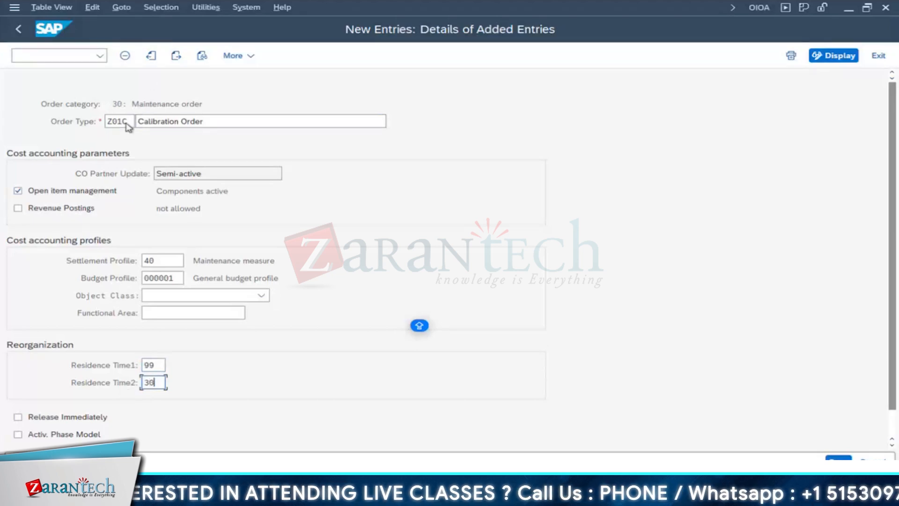
left_click_drag(127, 123, 88, 126)
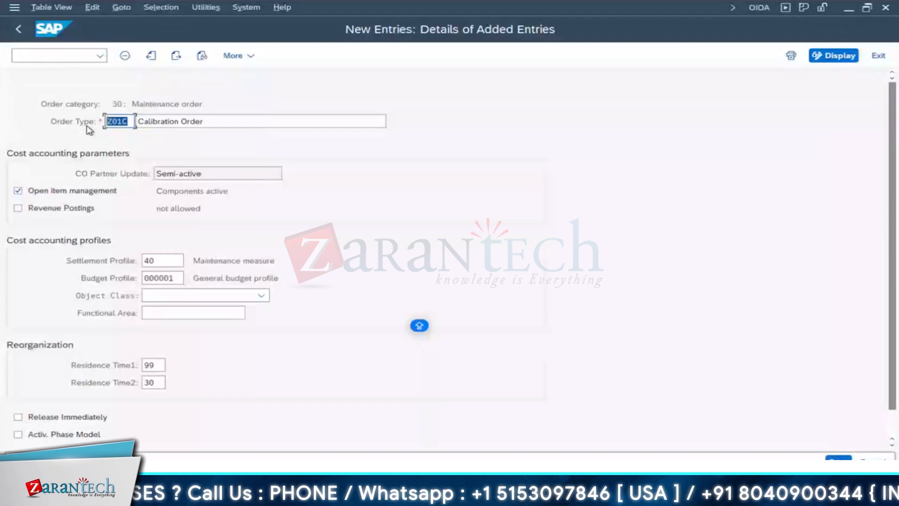
left_click(121, 121)
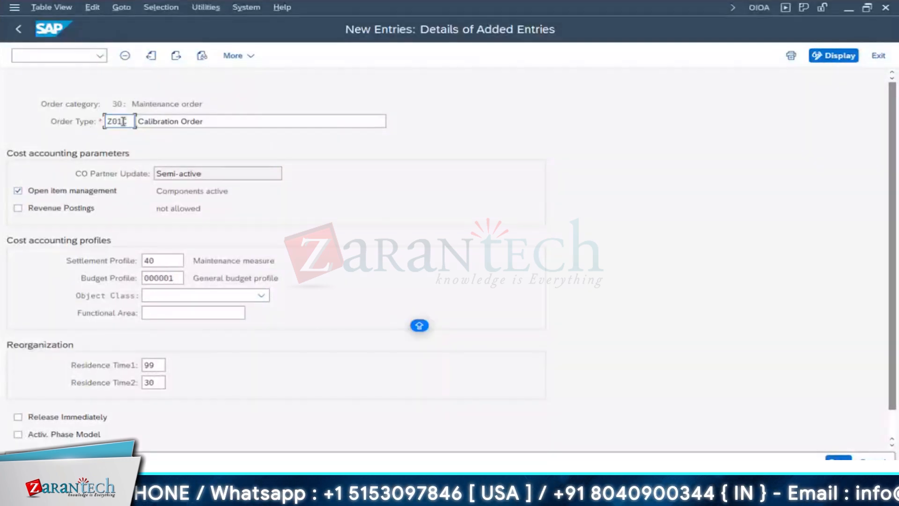
key("BackSpace")
type("0")
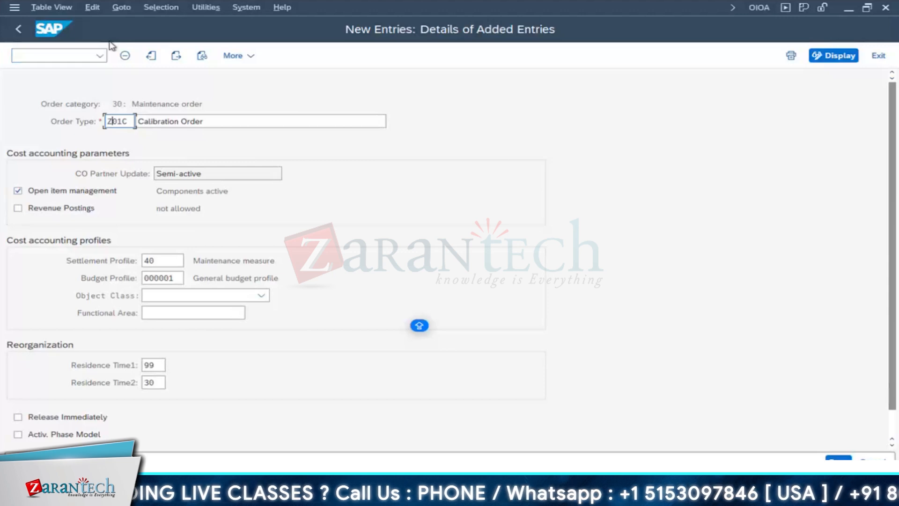
key("Tab")
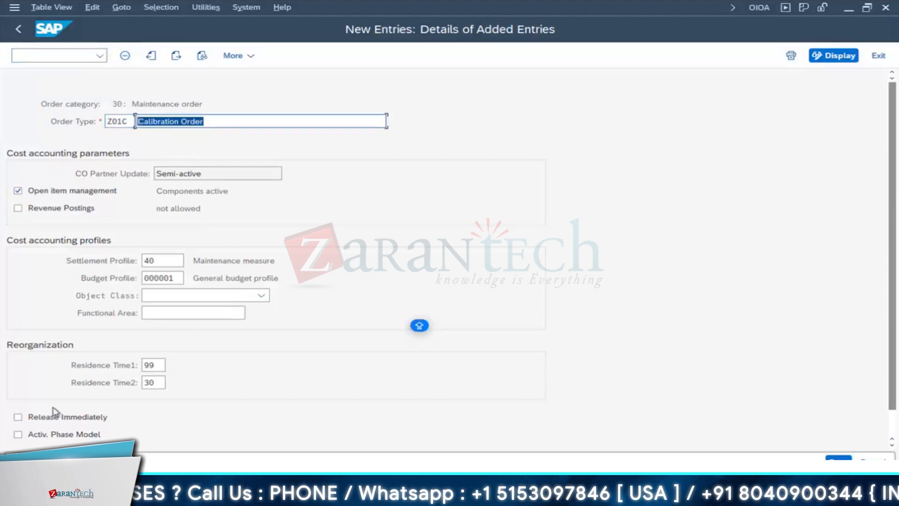
Step: Enable Release Immediately for order type Z01C and clear the option again
left_click(20, 417)
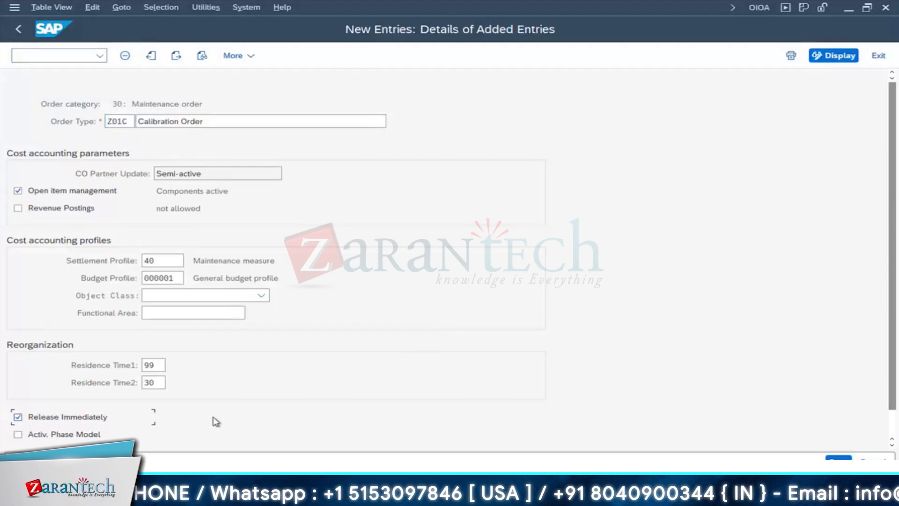
scroll(216, 421, "down", 1)
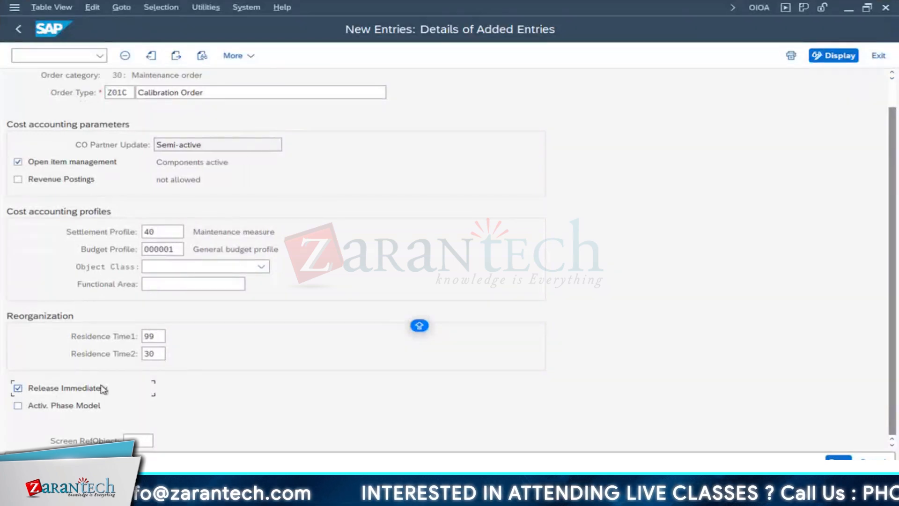
left_click_drag(387, 92, 102, 92)
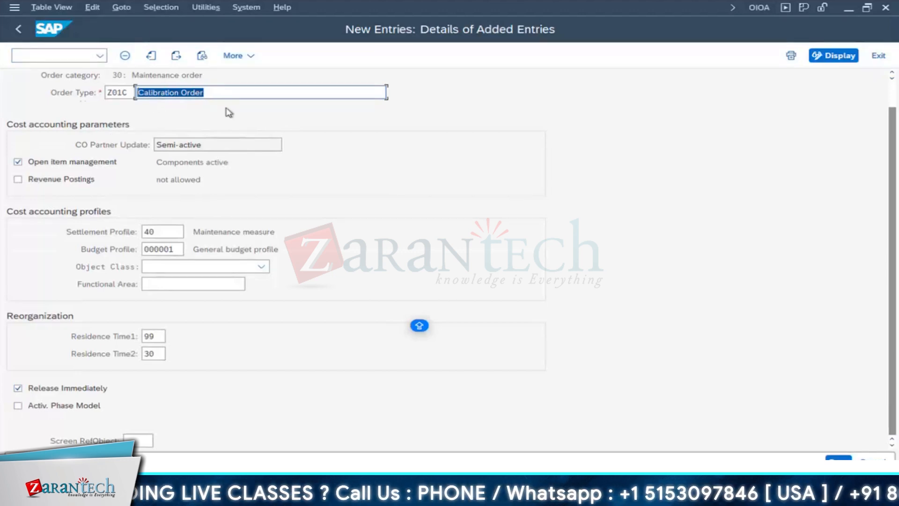
left_click(18, 387)
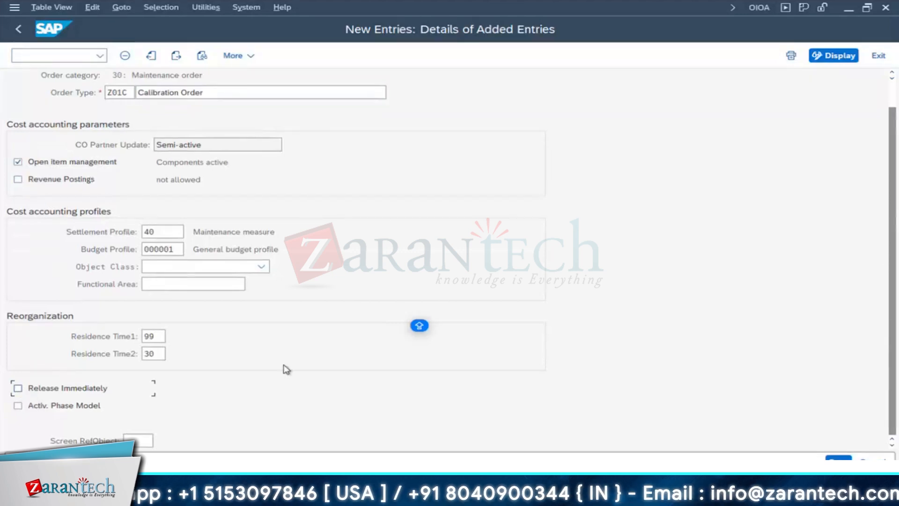
scroll(286, 369, "up", 2)
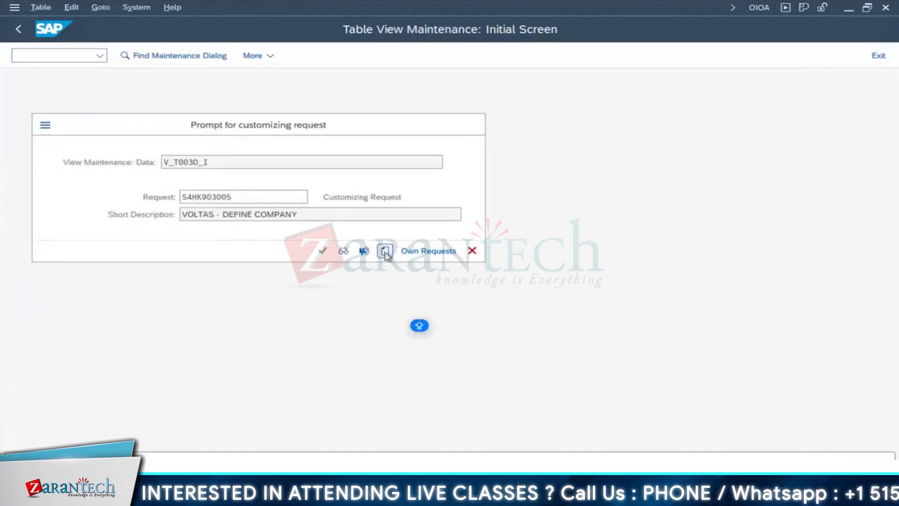
Step: Create a new customizing request for the order type configuration, with a short description beginning with CONFIGUR
left_click(385, 252)
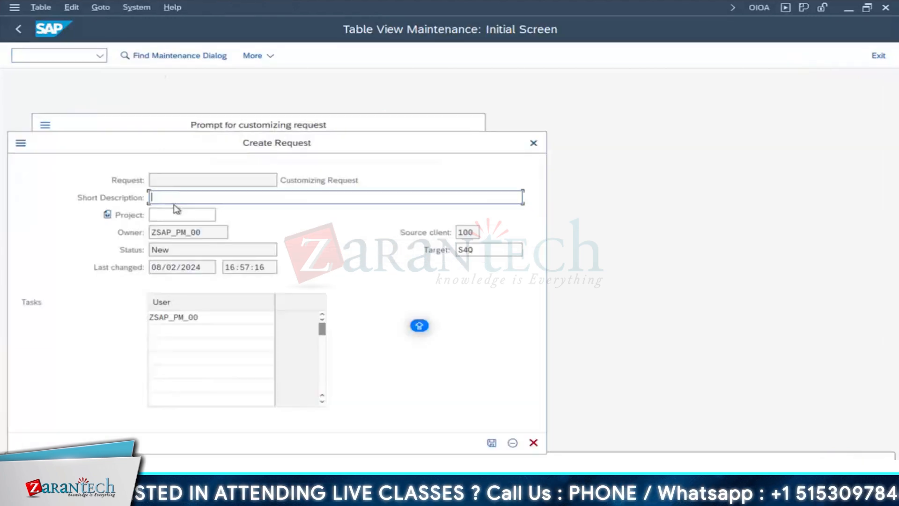
type("CONFIGUR")
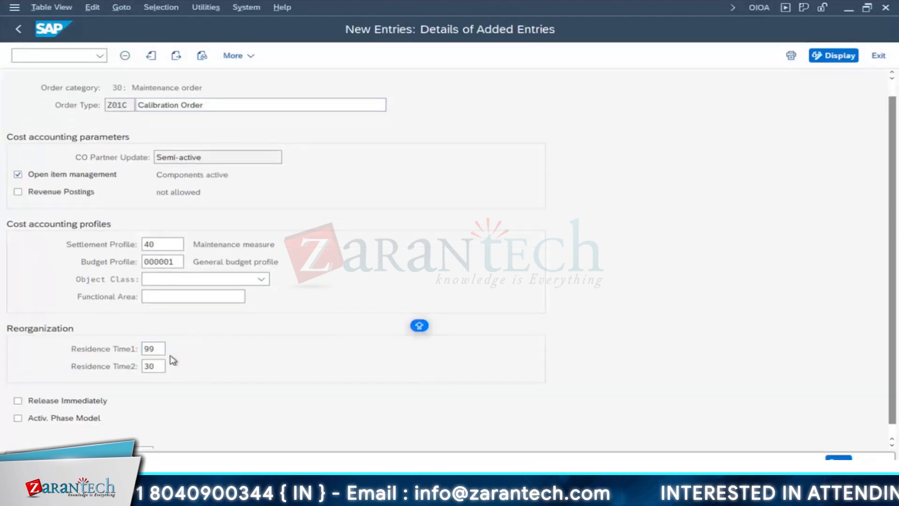
Step: Read the field help for Residence Time 1 about the interval between the delete flag and the final deletion indicator
key("F1")
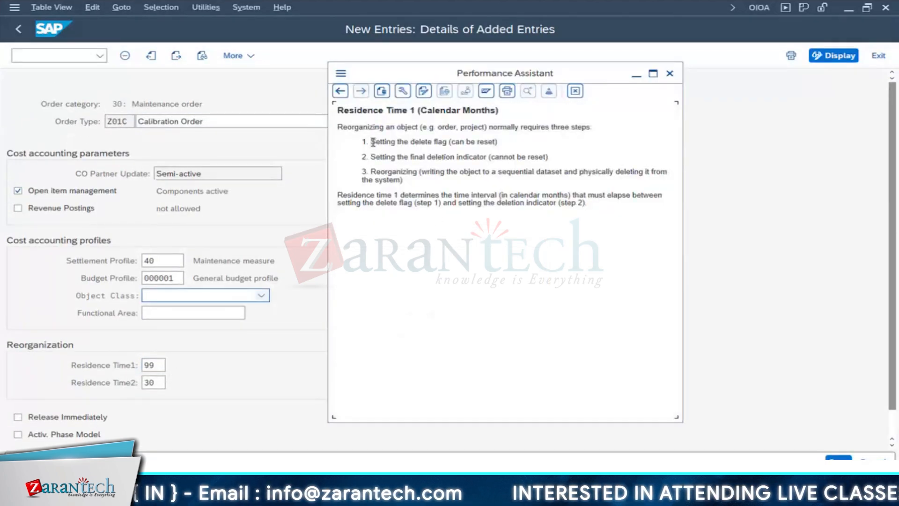
left_click_drag(370, 141, 444, 143)
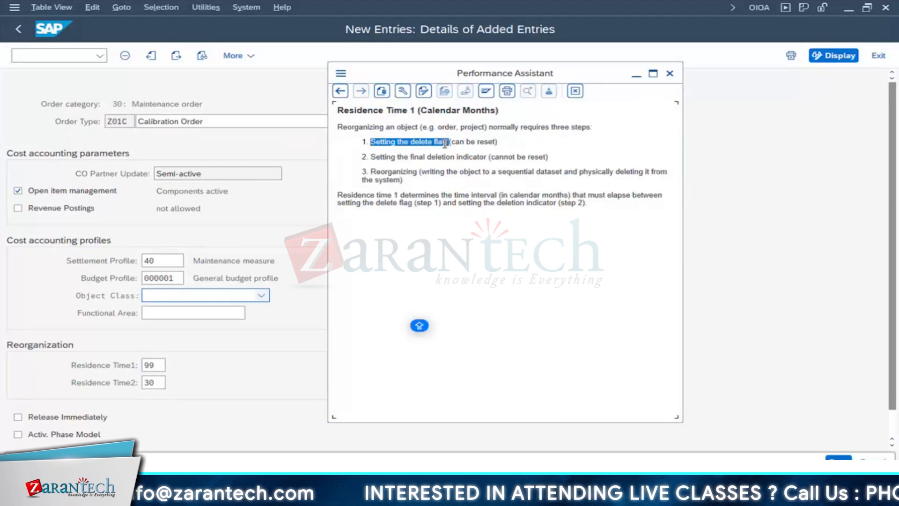
left_click(158, 368)
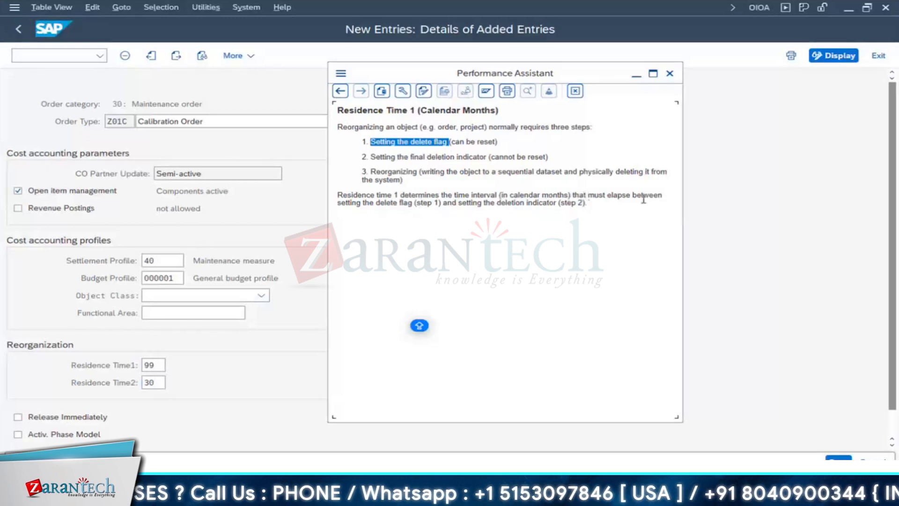
left_click_drag(632, 195, 587, 195)
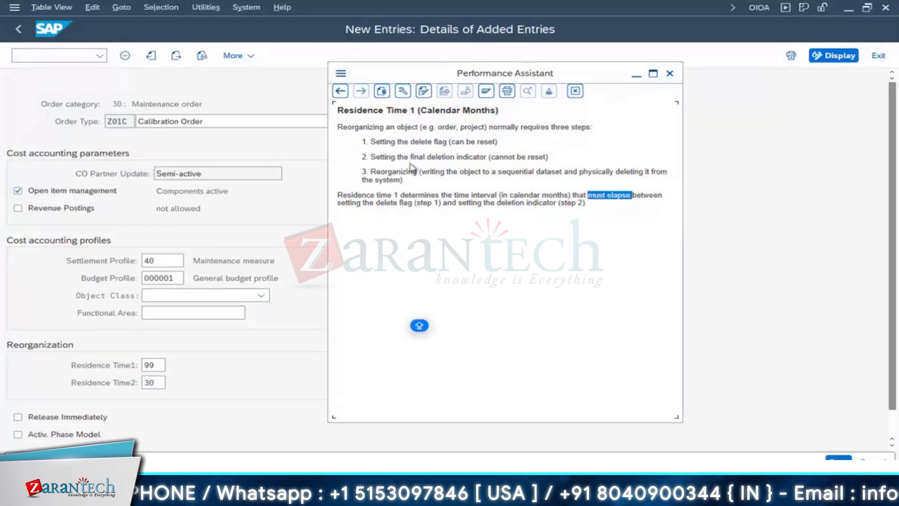
left_click_drag(459, 202, 579, 204)
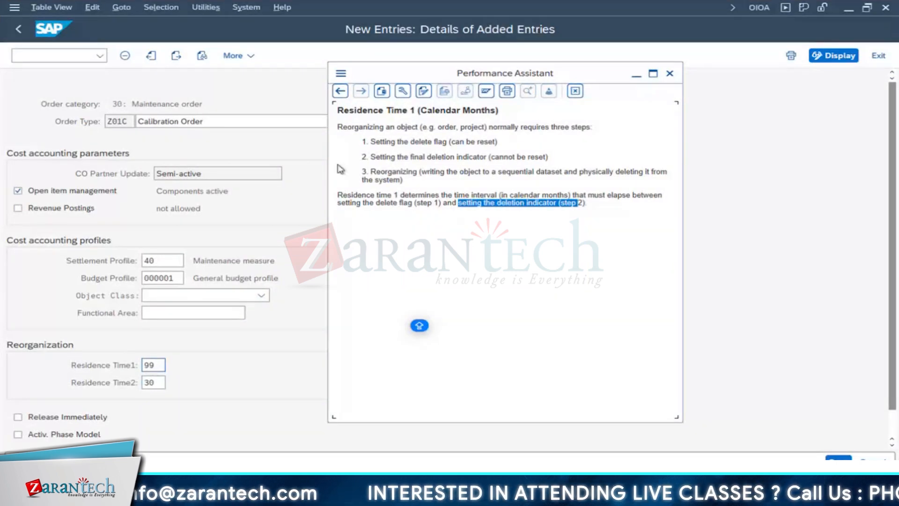
left_click_drag(488, 157, 525, 164)
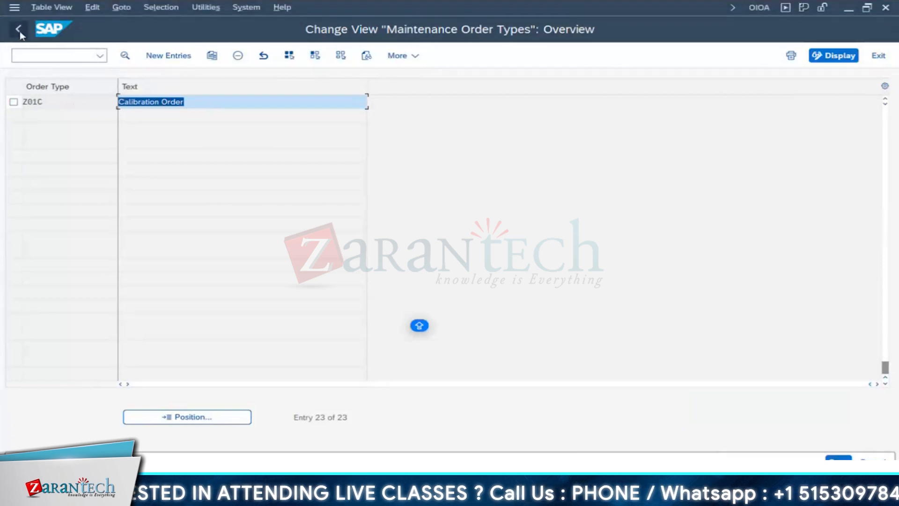
Step: Switch to the SAP Easy Access session, start transaction IW31 and try to create an order with order type Z01C
left_click_drag(42, 101, 3, 108)
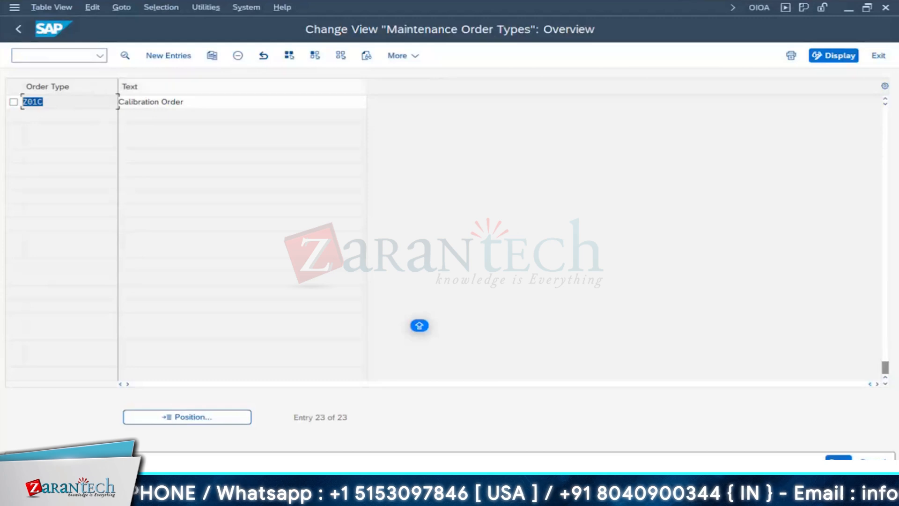
left_click(241, 494)
left_click(415, 433)
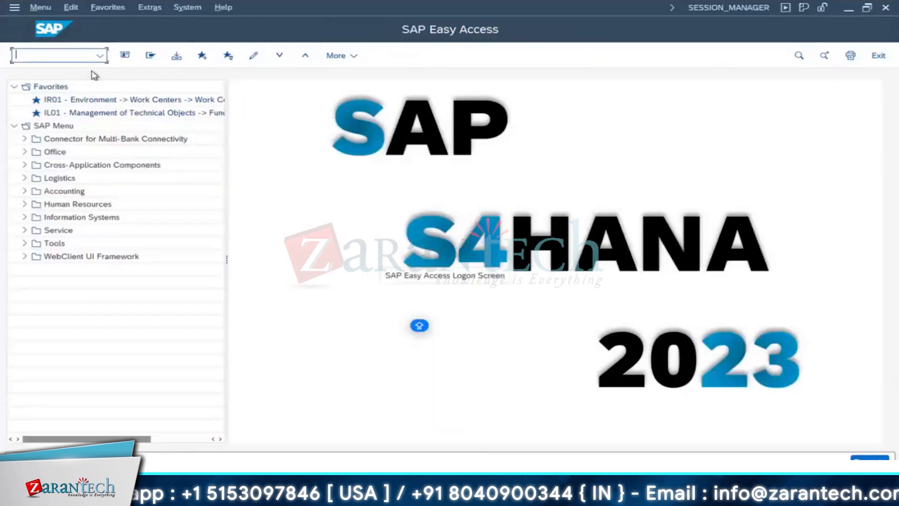
type("IW31")
key("Return")
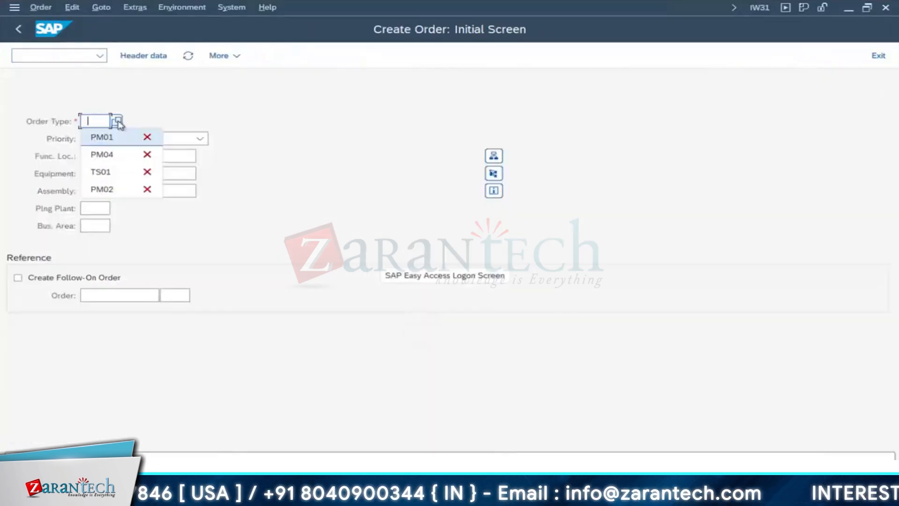
left_click(118, 122)
scroll(169, 322, "down", 5)
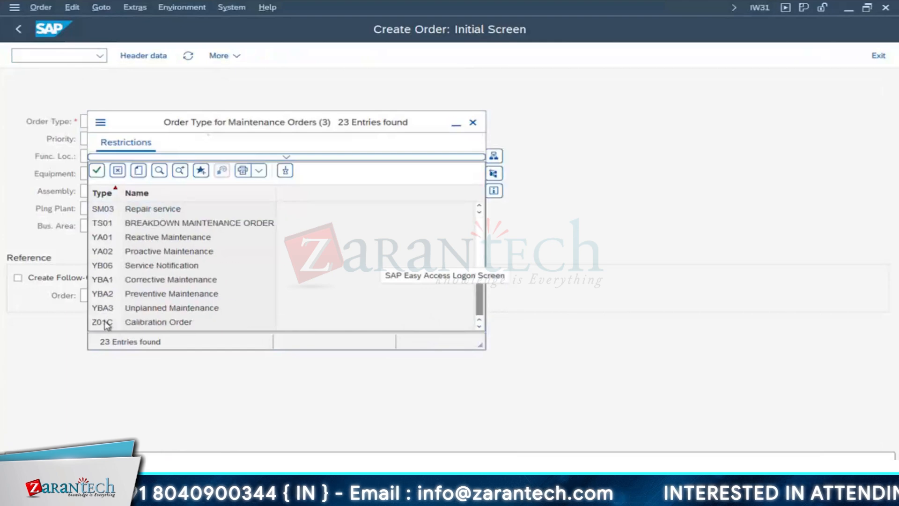
double_click(104, 322)
key("Return")
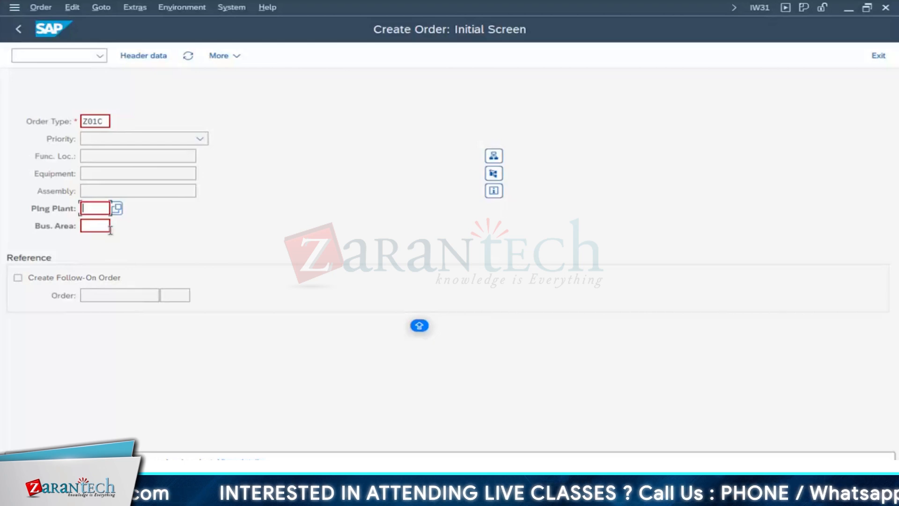
Step: Try to continue the Z01C order with planning plant 1710, and leave order creation
type("1710")
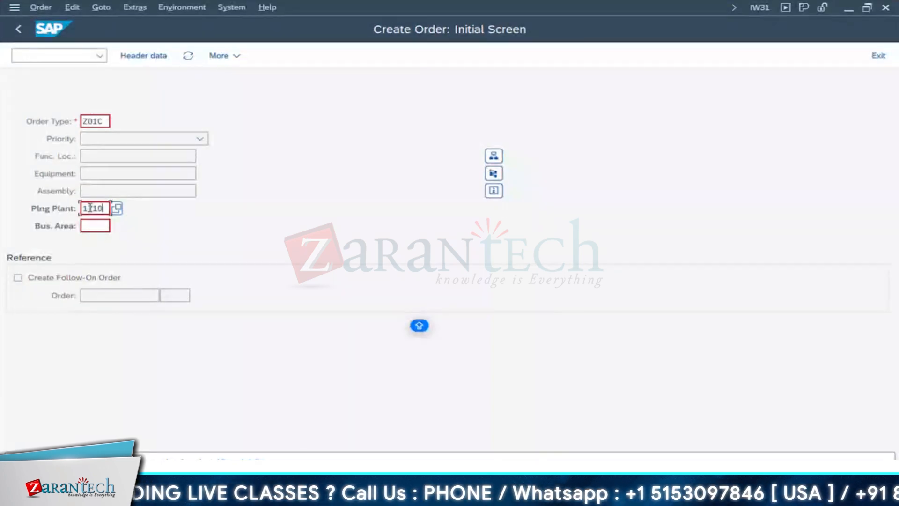
key("Return")
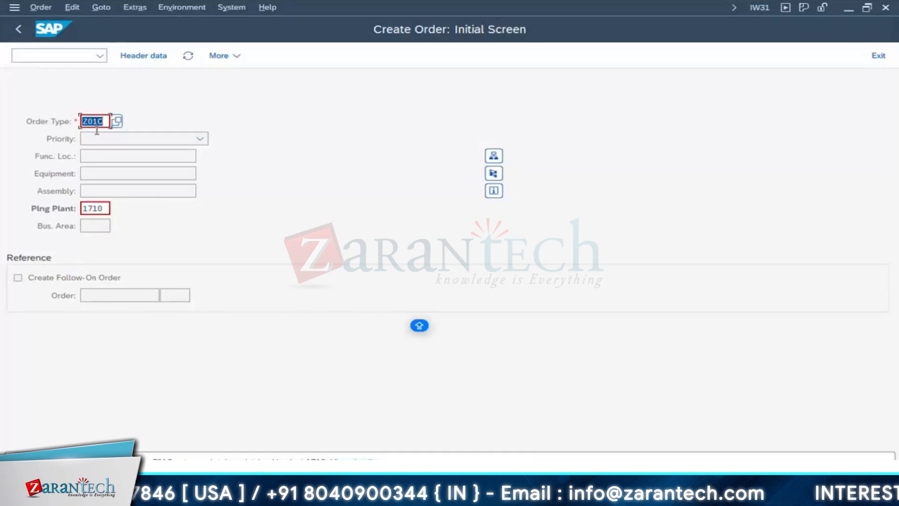
key("F3")
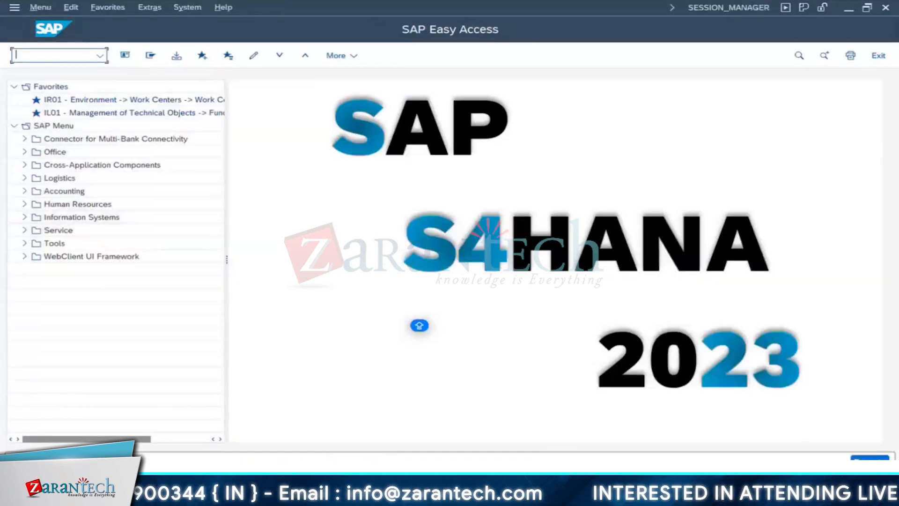
Step: Switch to the Display IMG session and open Assign Inspection Types to Maintenance/Service Order Types
left_click(133, 490)
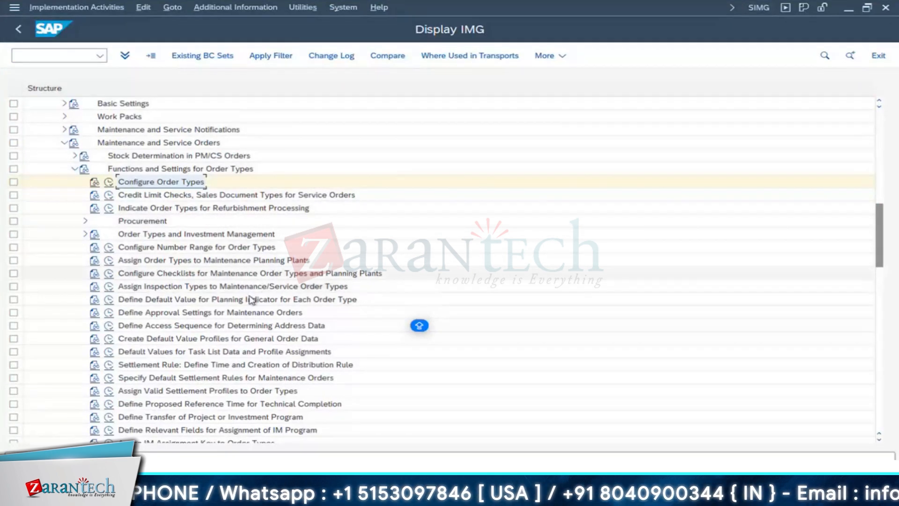
left_click(140, 288)
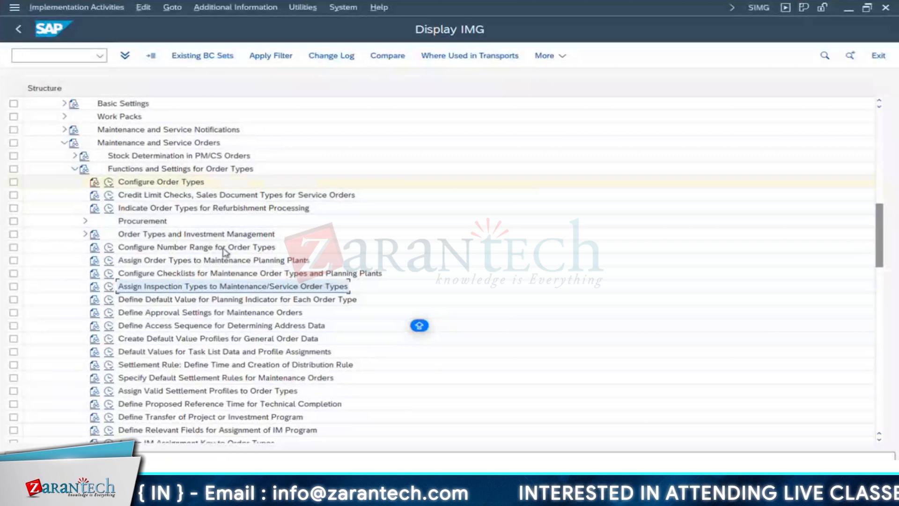
left_click(108, 287)
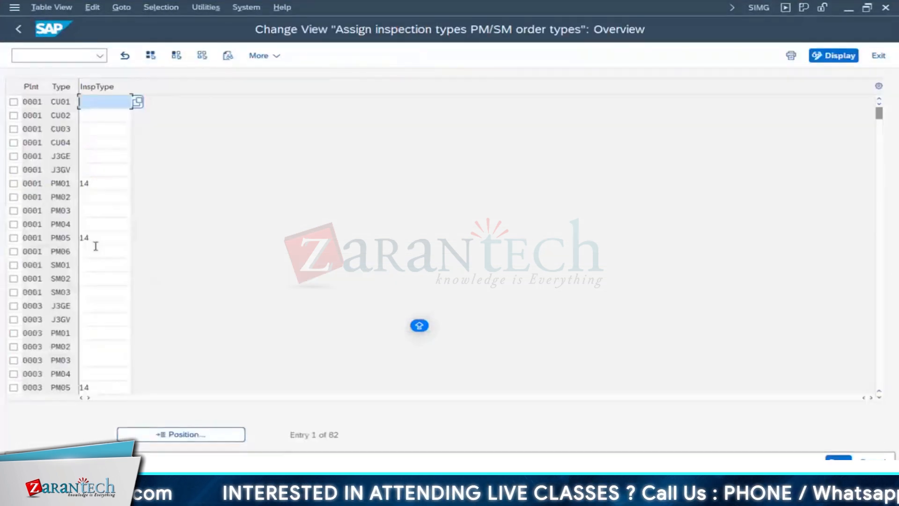
Step: Look through the inspection type assignments down to the last plants for an entry with order type Z01C
scroll(95, 285, "down", 4)
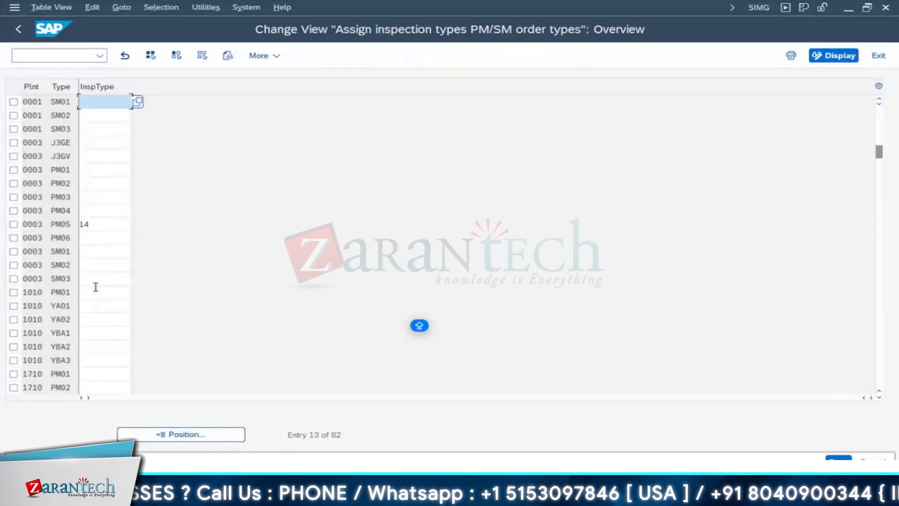
scroll(87, 307, "down", 1)
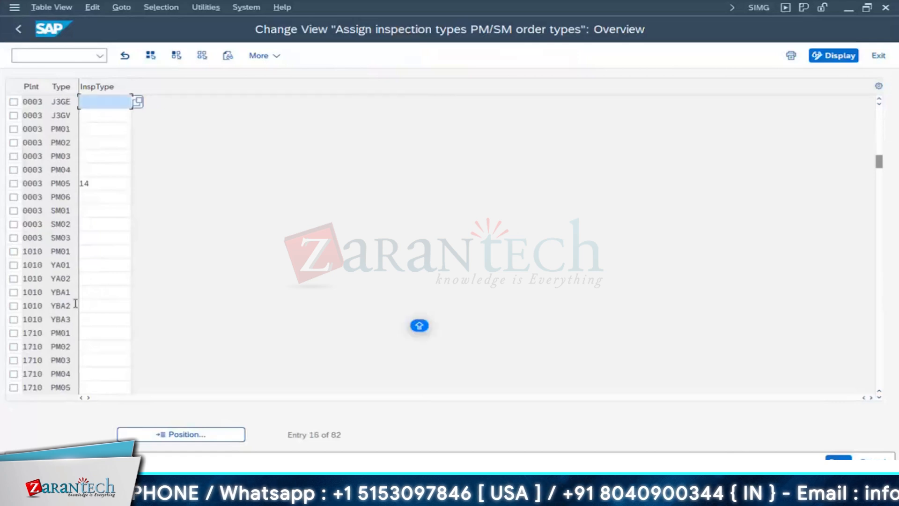
scroll(75, 310, "down", 1)
scroll(74, 311, "down", 1)
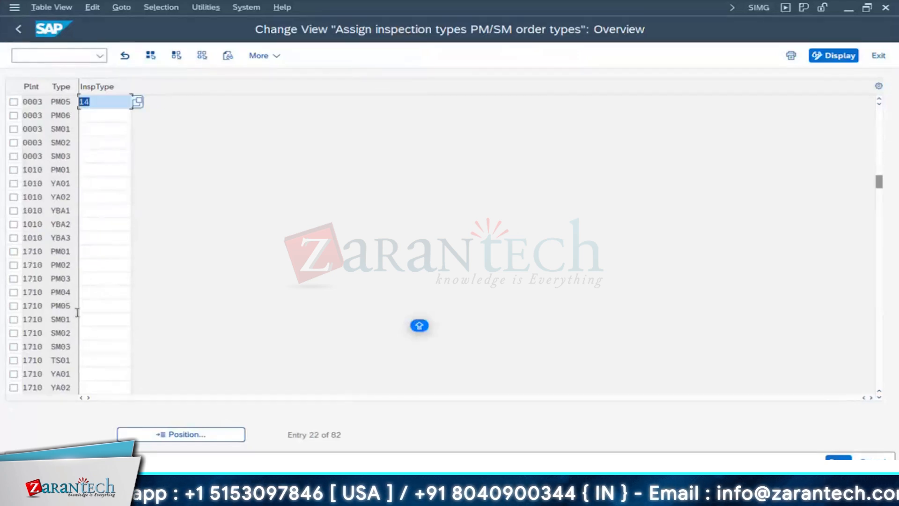
scroll(47, 354, "down", 2)
scroll(54, 367, "down", 6)
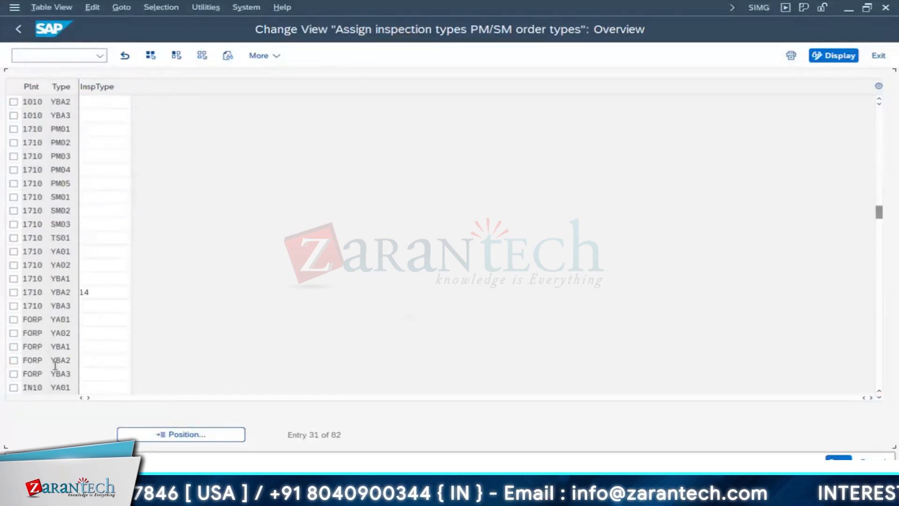
scroll(54, 365, "down", 1)
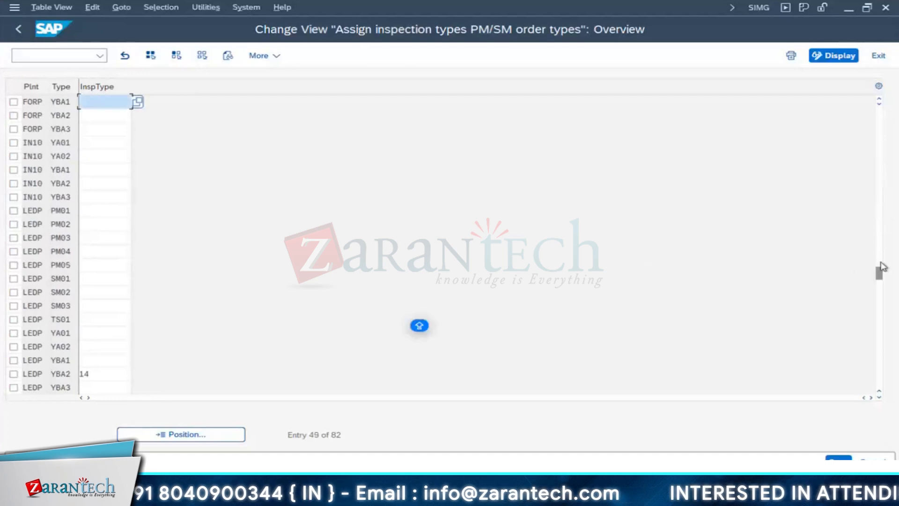
left_click_drag(883, 272, 882, 383)
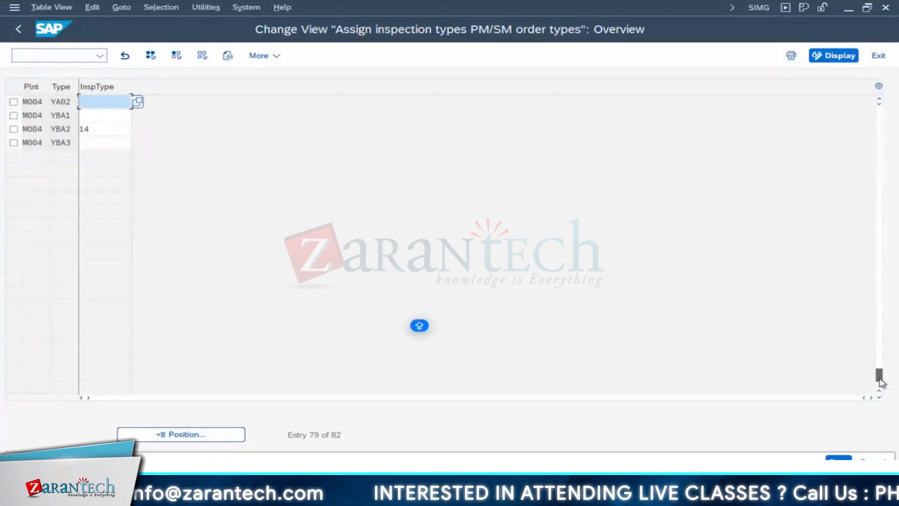
scroll(187, 219, "up", 1)
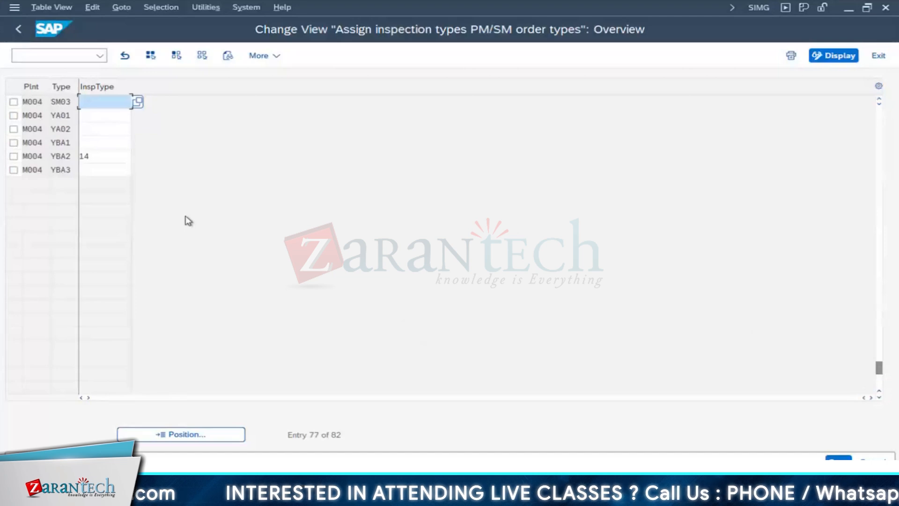
scroll(188, 220, "up", 1)
Step: Position the inspection type list at plant 1710, check its order types and return to the IMG structure
left_click(207, 434)
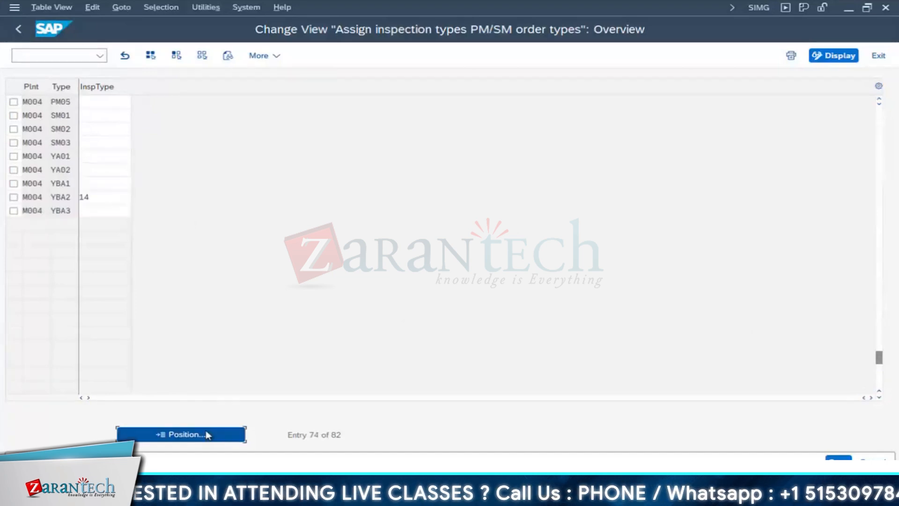
type("1710")
key("Tab")
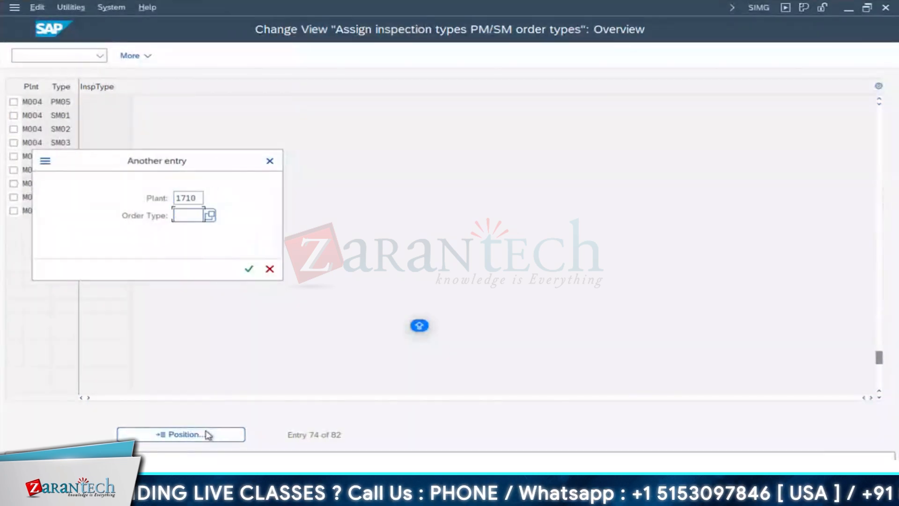
key("Return")
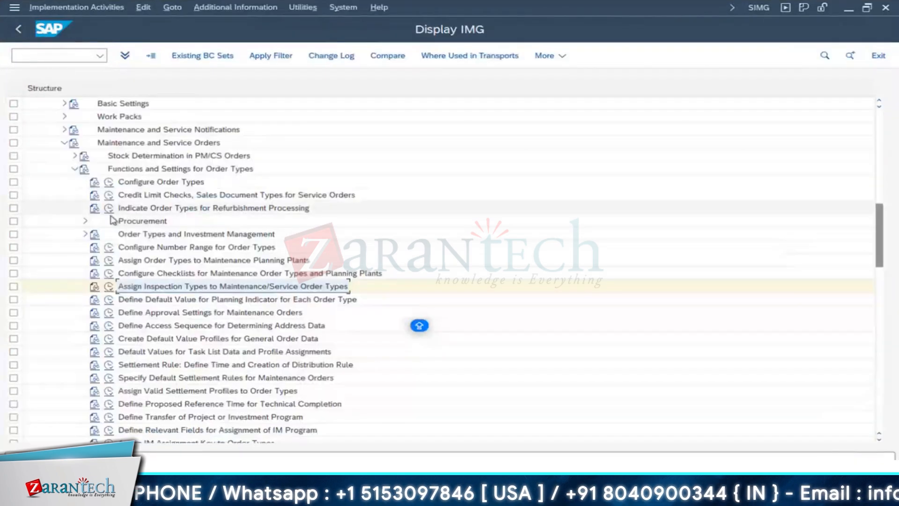
Step: Open Assign Order Types to Maintenance Planning Plants and slightly widen the planning plant column
left_click(224, 261)
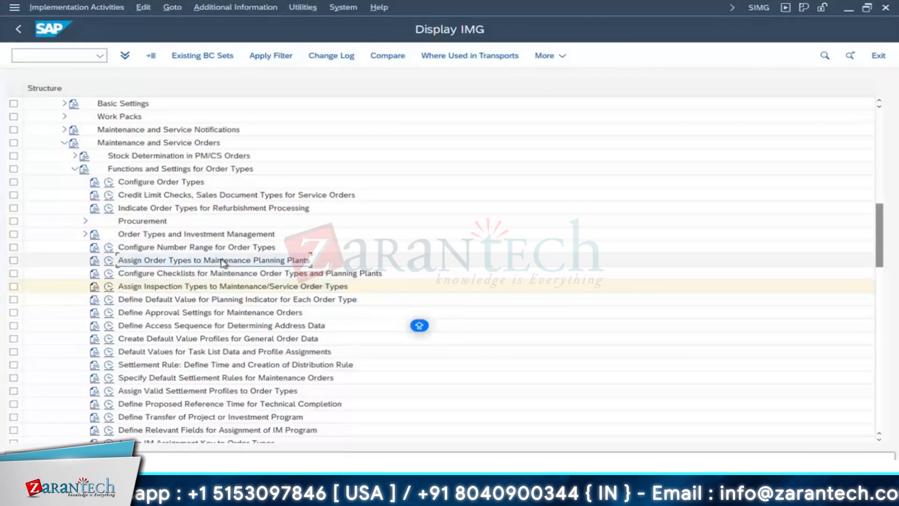
left_click(110, 261)
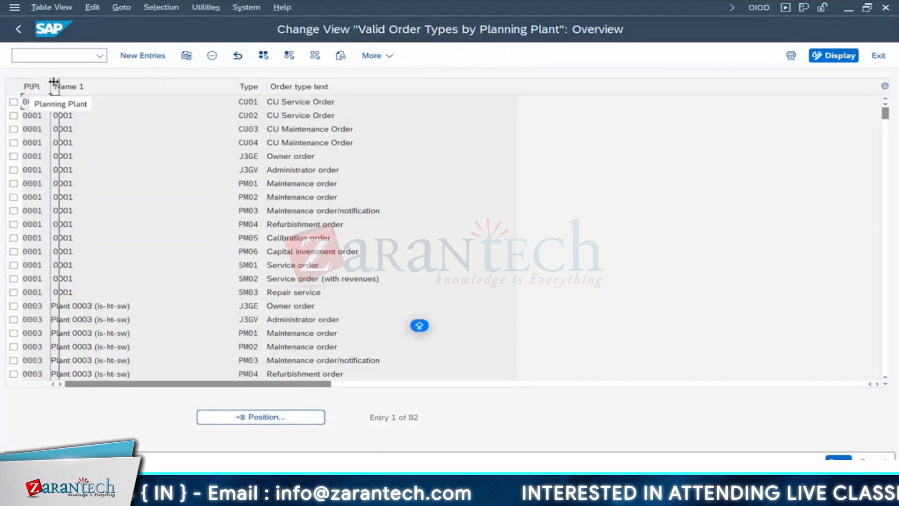
left_click_drag(55, 85, 61, 85)
Step: Position the valid order types list at planning plant 1710 and check whether order type Z01C is assigned there
left_click(270, 417)
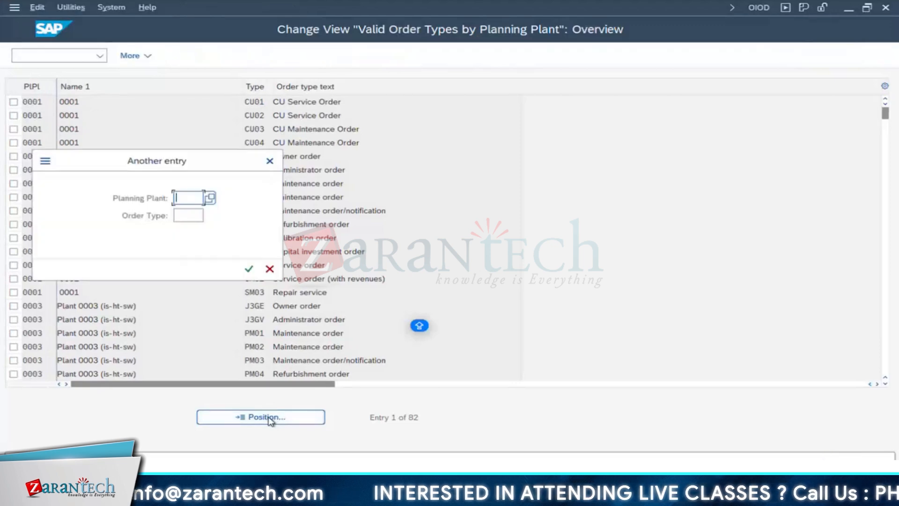
type("1710")
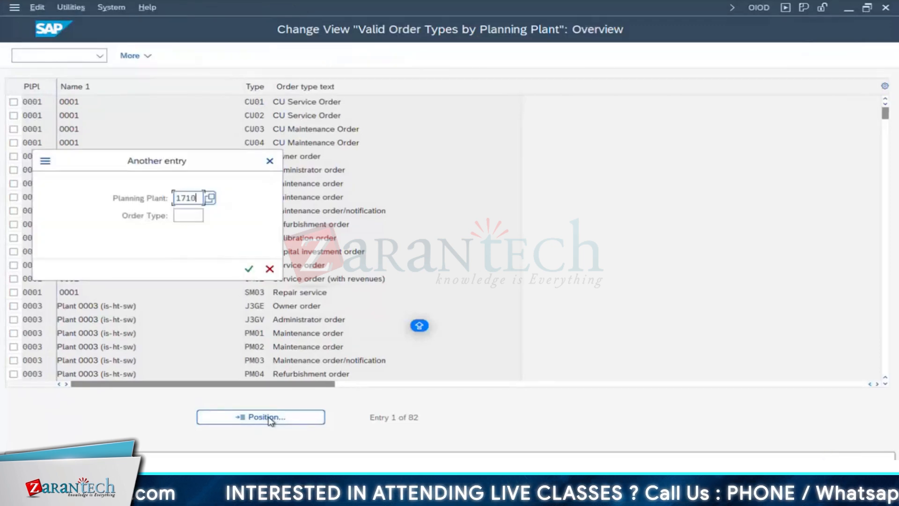
key("Tab")
type("Z")
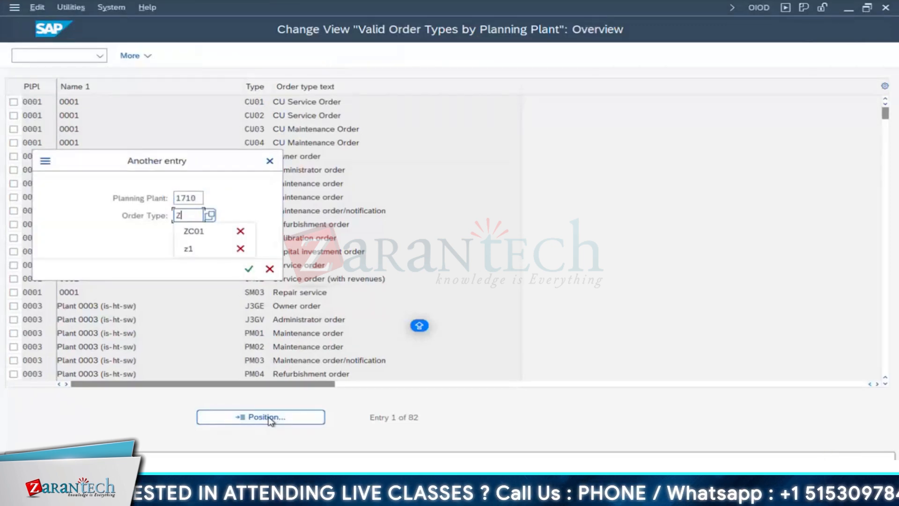
type("0C")
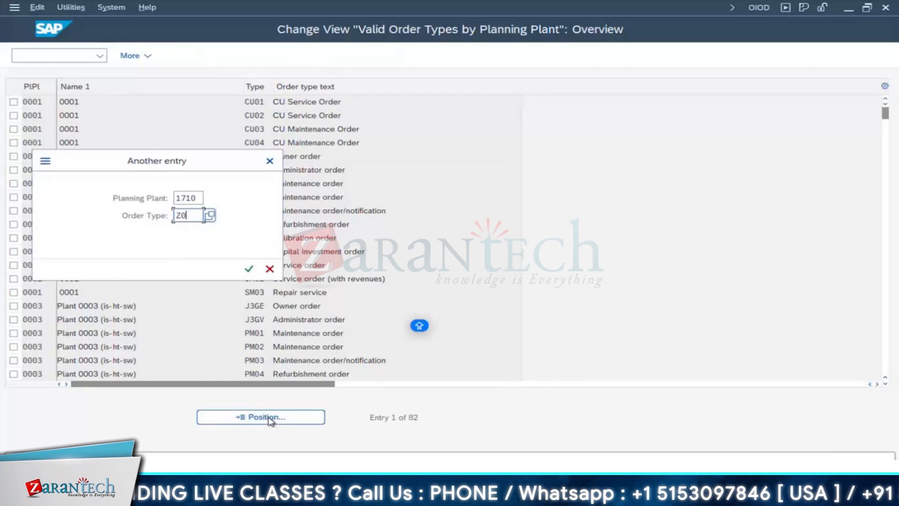
key("Return")
scroll(64, 145, "up", 1)
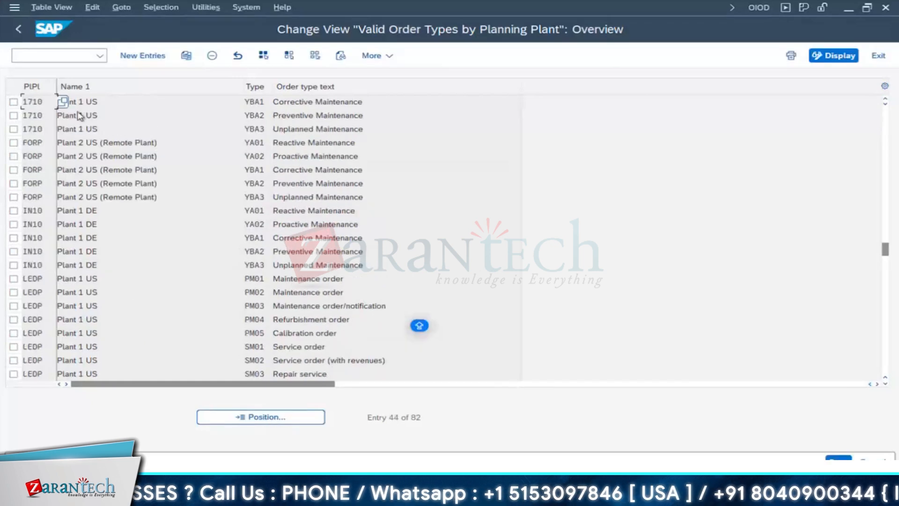
Step: Add a new entry assigning order type Z01C to planning plant 1710 and save it in the CONFIGURE ORDER - Z01C customizing request
left_click(148, 56)
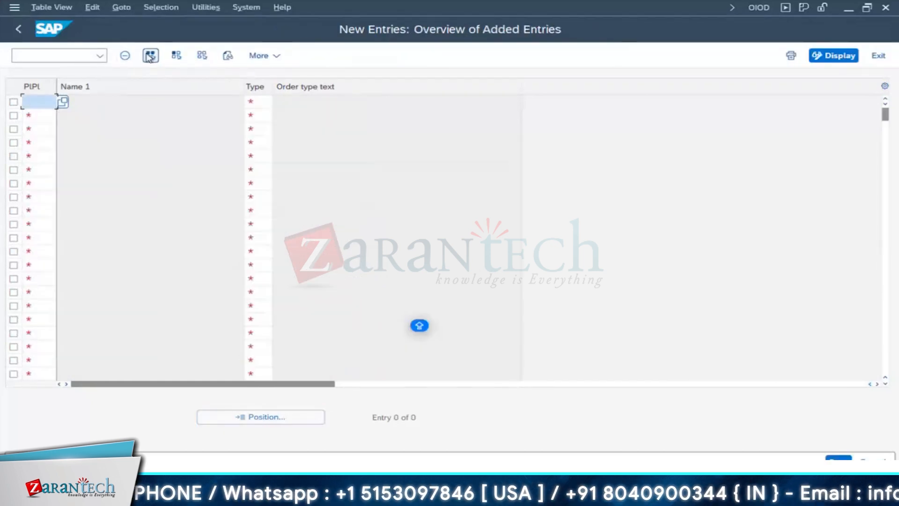
type("1710")
key("Tab")
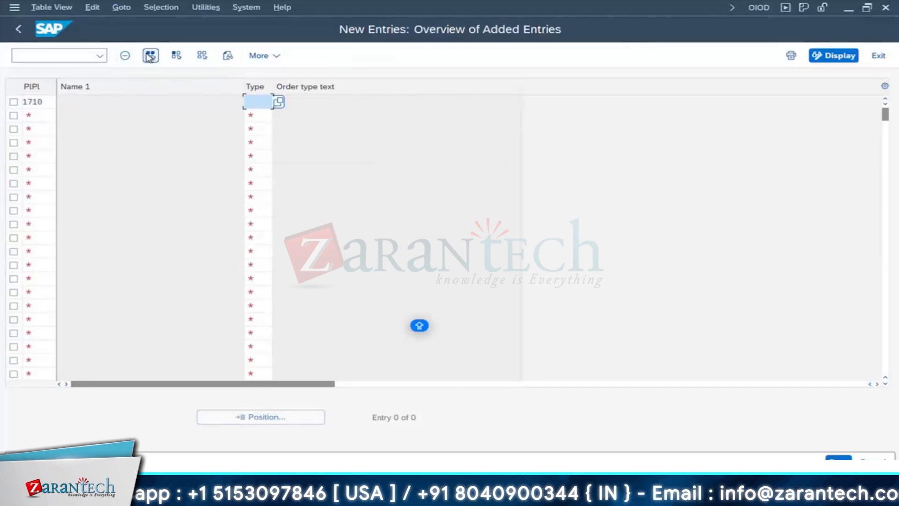
type("Z01C")
key("Return")
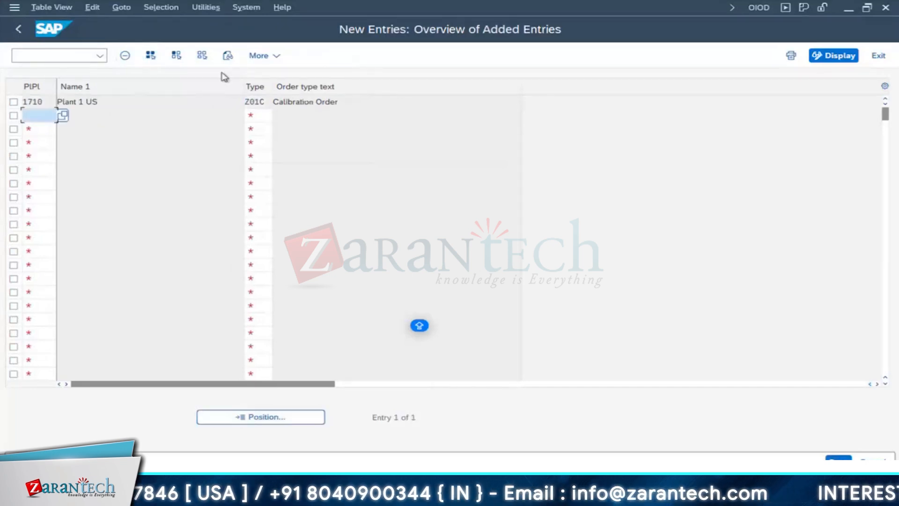
left_click_drag(338, 102, 1, 100)
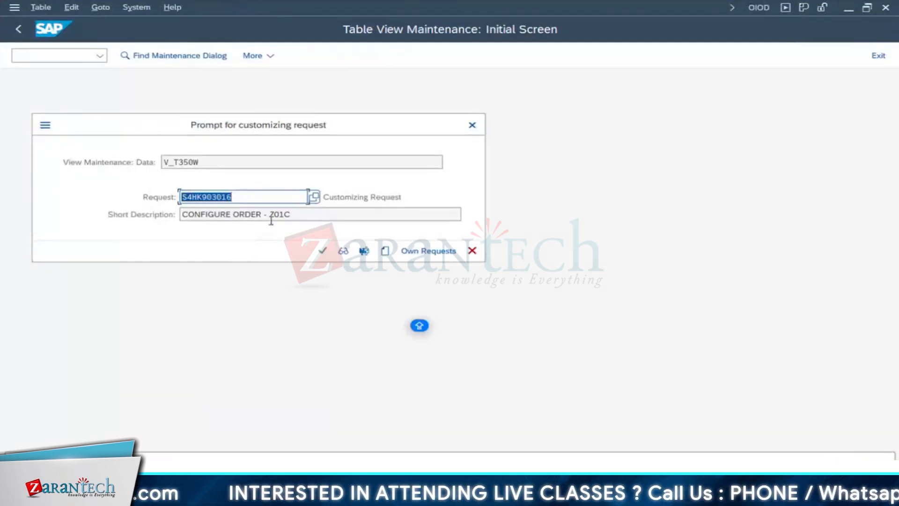
left_click(322, 251)
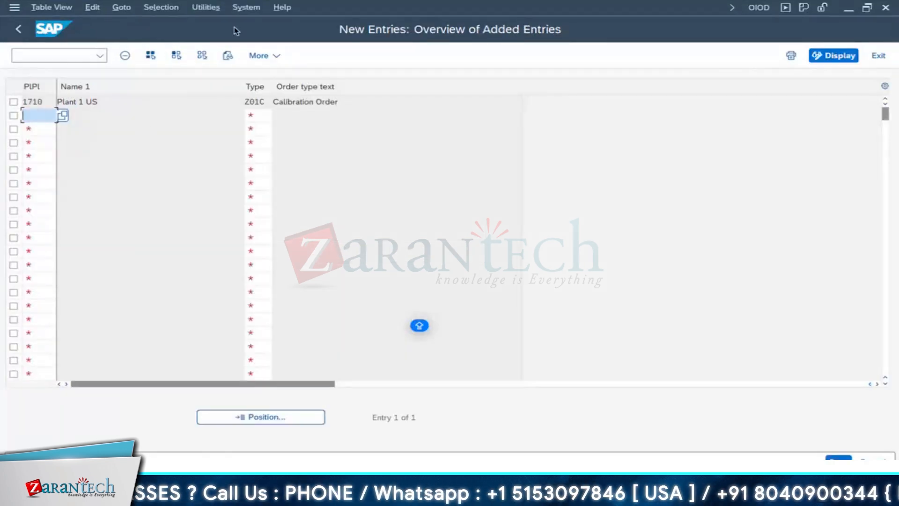
Step: Add a second new entry assigning order type Z01C to planning plant 1010 and return to the IMG structure
double_click(255, 102)
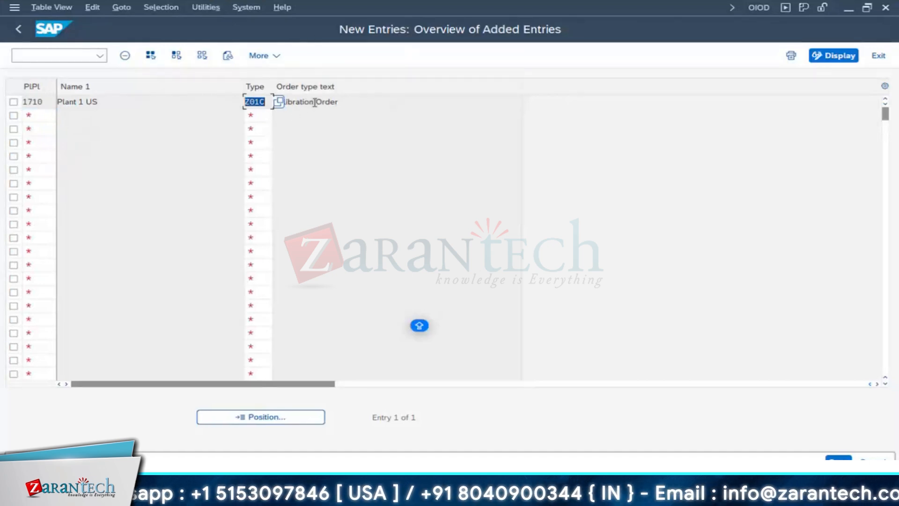
left_click_drag(350, 102, 232, 98)
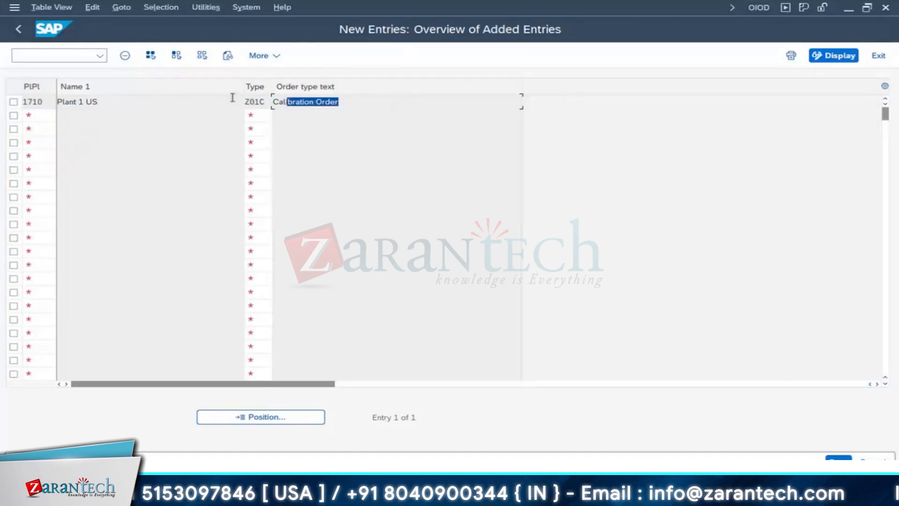
left_click(36, 117)
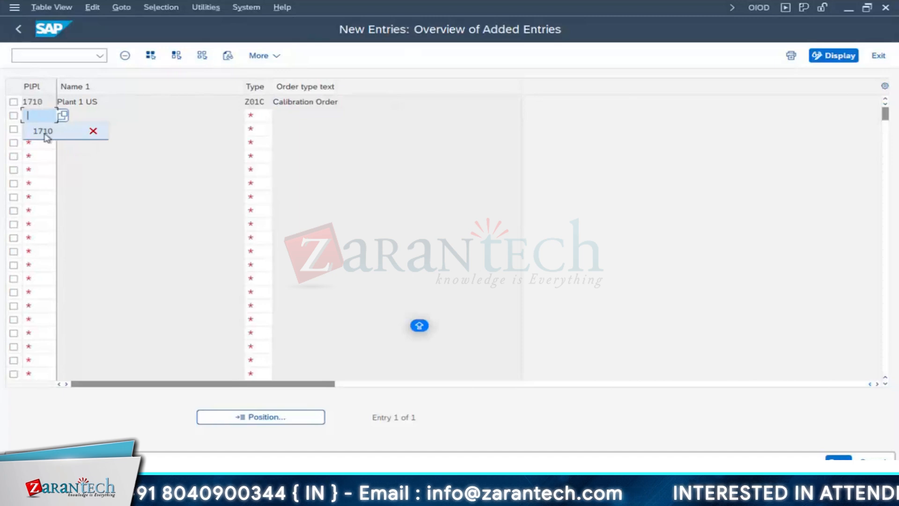
left_click(43, 132)
key("BackSpace")
key("BackSpace")
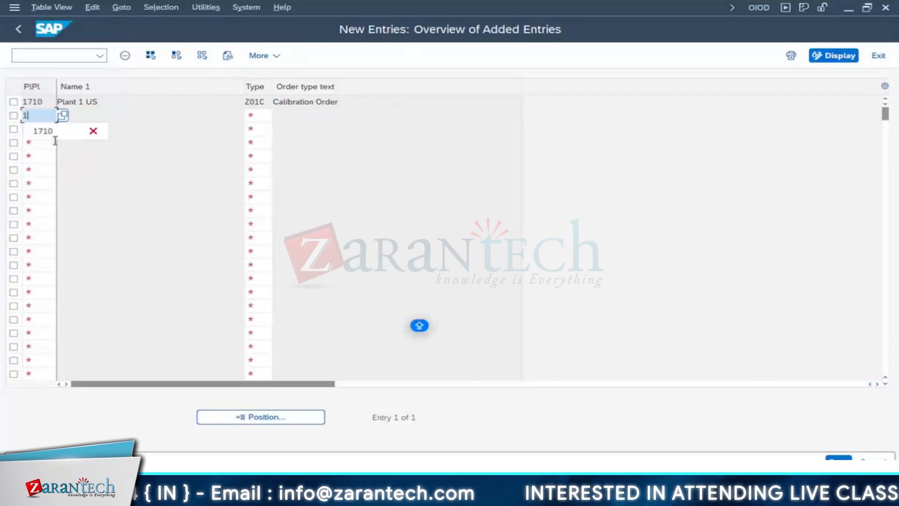
type("010")
key("Tab")
type("Z01C")
key("Return")
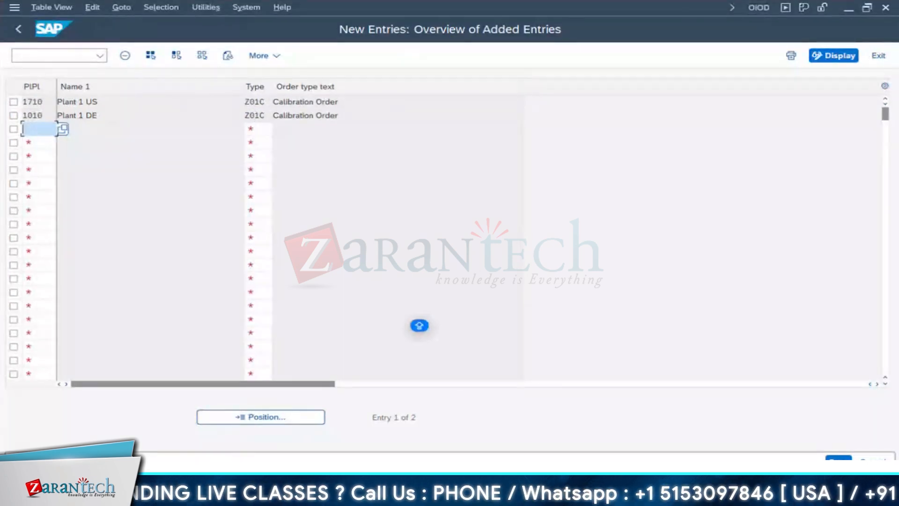
left_click(20, 30)
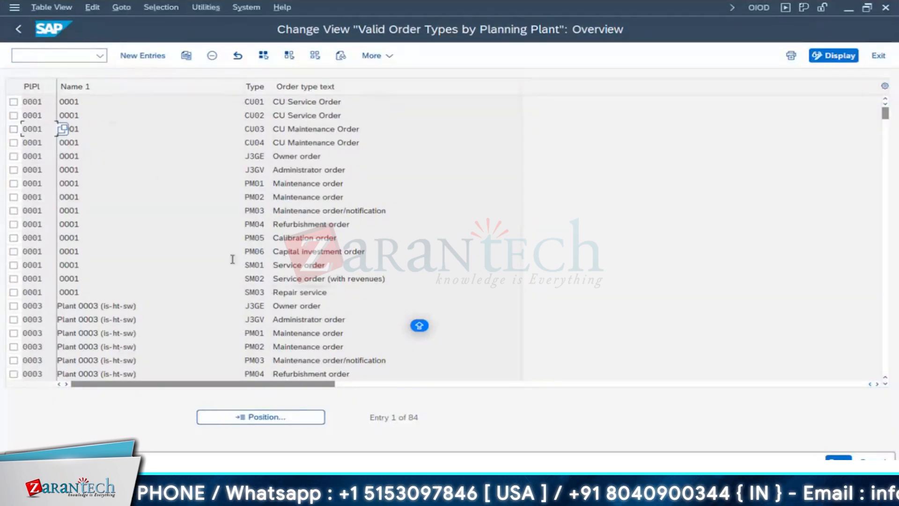
left_click(19, 29)
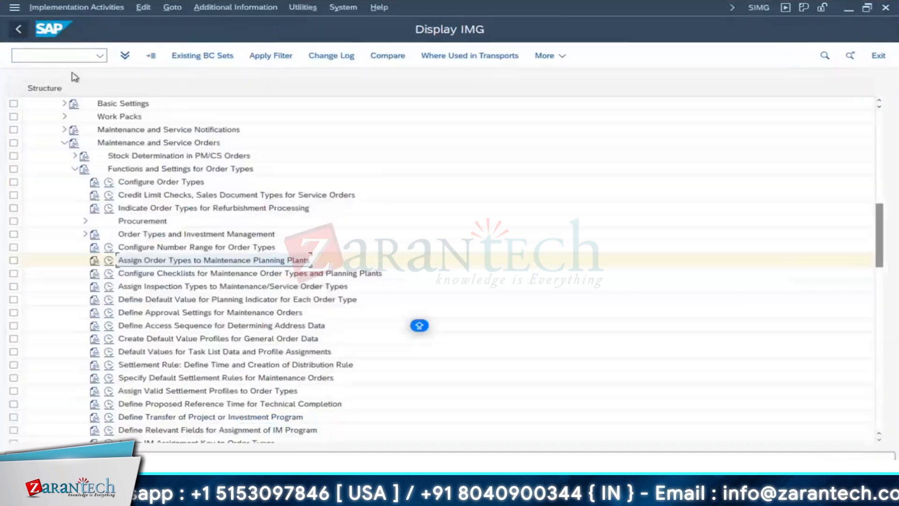
Step: Open Assign Inspection Types to Maintenance/Service Order Types and position the list at plant 1710, order type Z01C
left_click(118, 288)
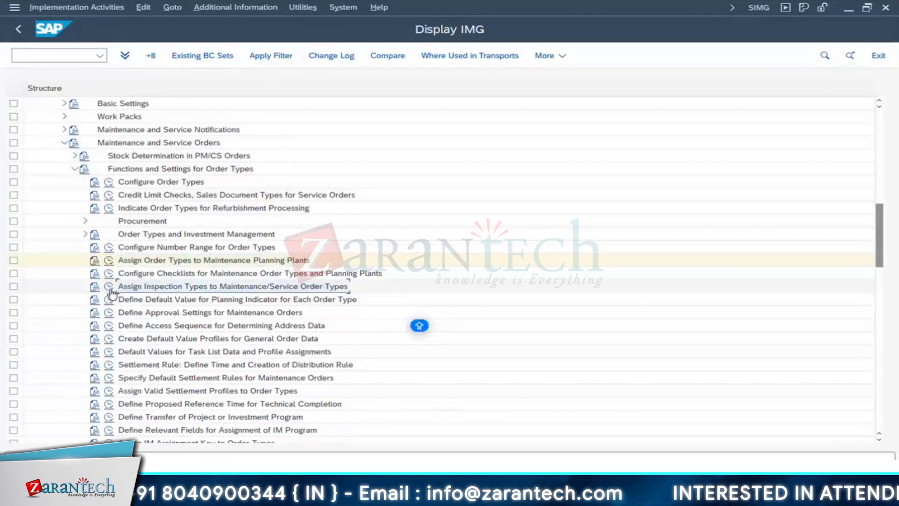
left_click(110, 287)
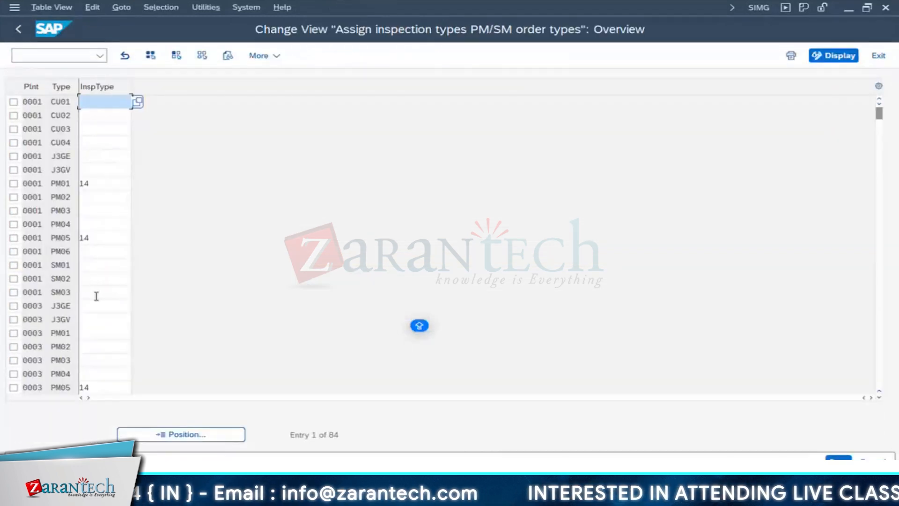
left_click(141, 434)
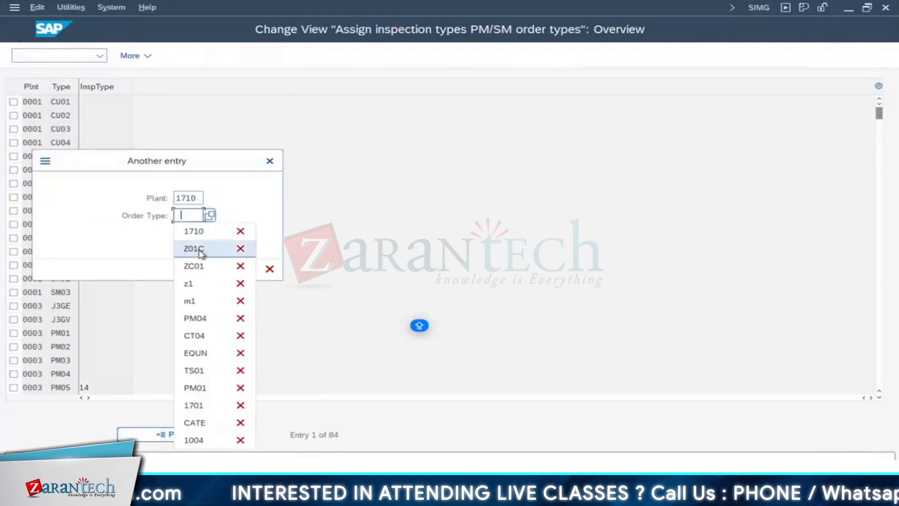
left_click(202, 255)
key("Return")
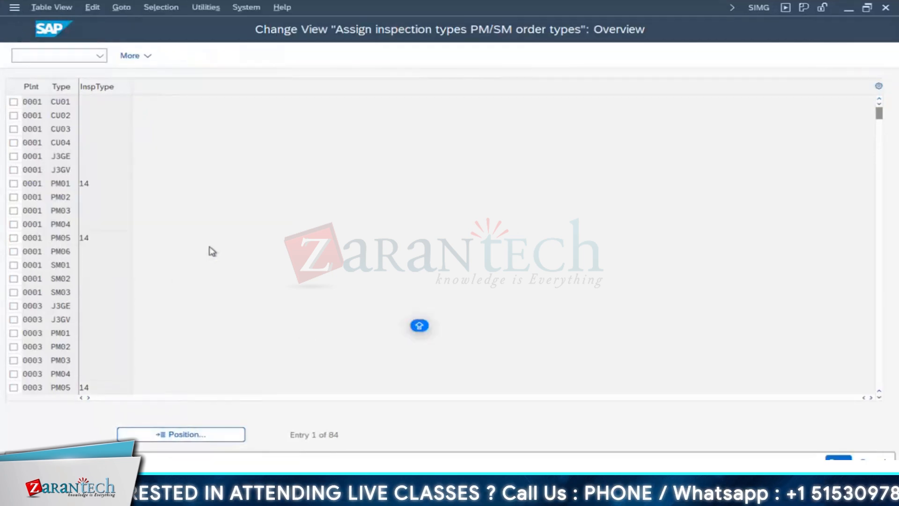
Step: Assign inspection type 14, Inspection in Plant Maintenance, to order type Z01C in plant 1710 and return to the IMG structure
left_click(147, 99)
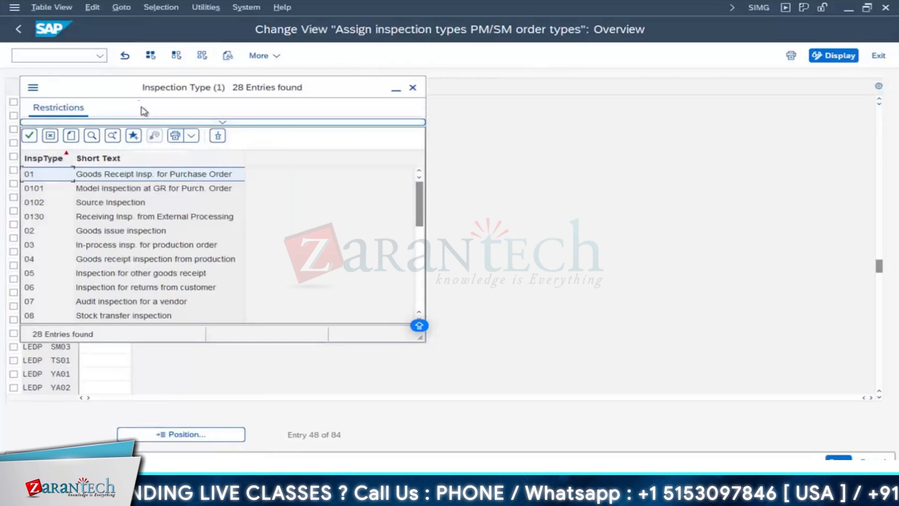
left_click_drag(306, 85, 381, 74)
scroll(118, 234, "down", 2)
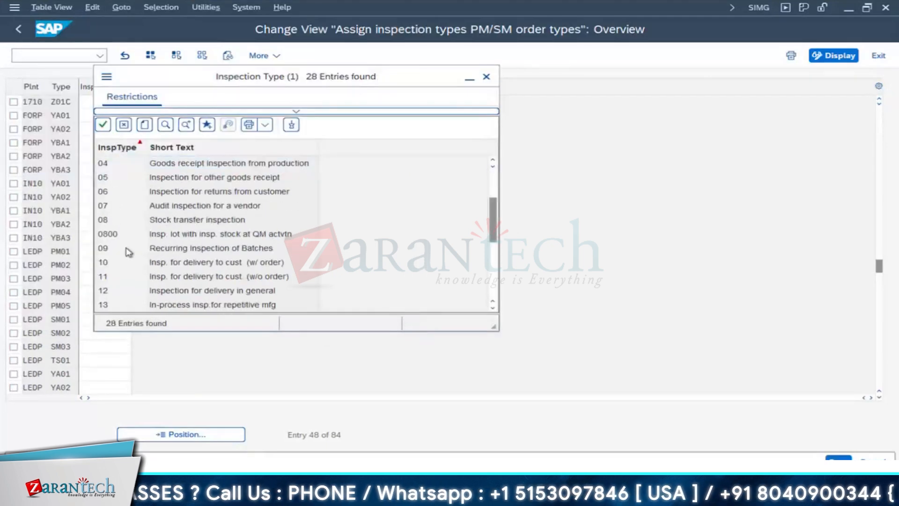
scroll(112, 300, "down", 2)
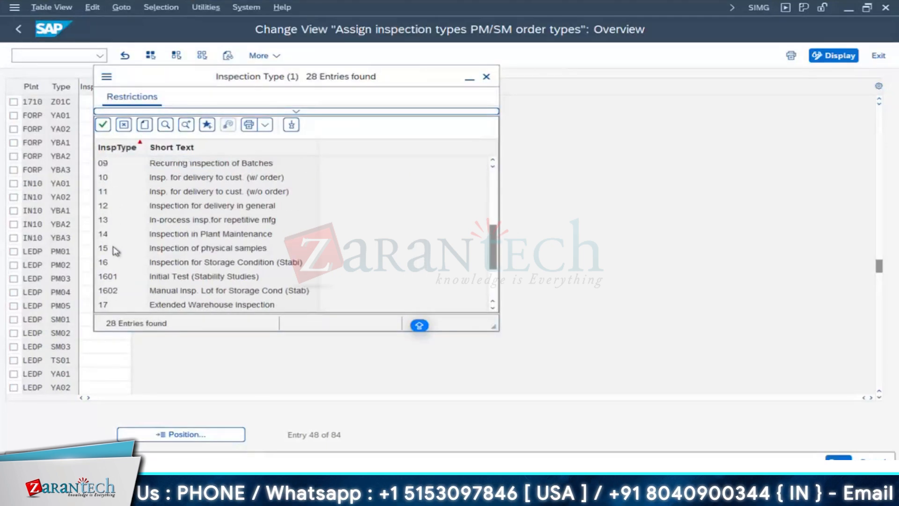
left_click(191, 236)
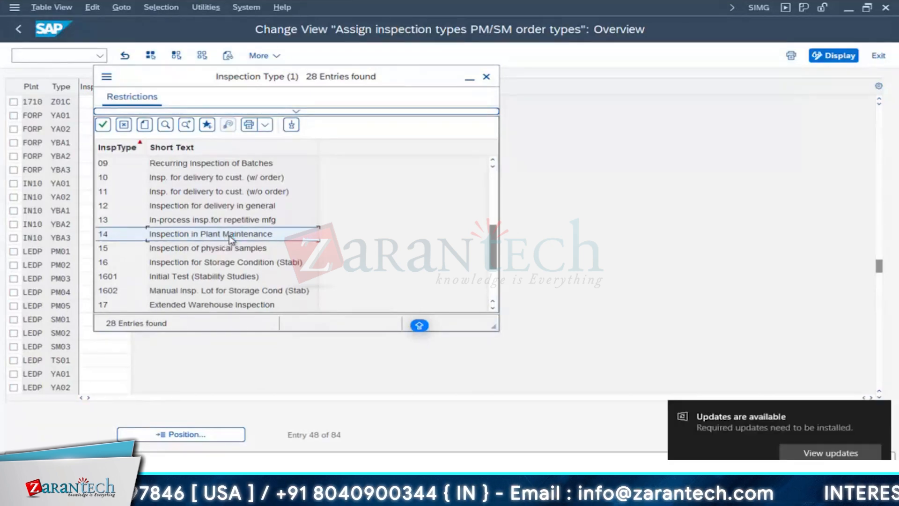
double_click(107, 234)
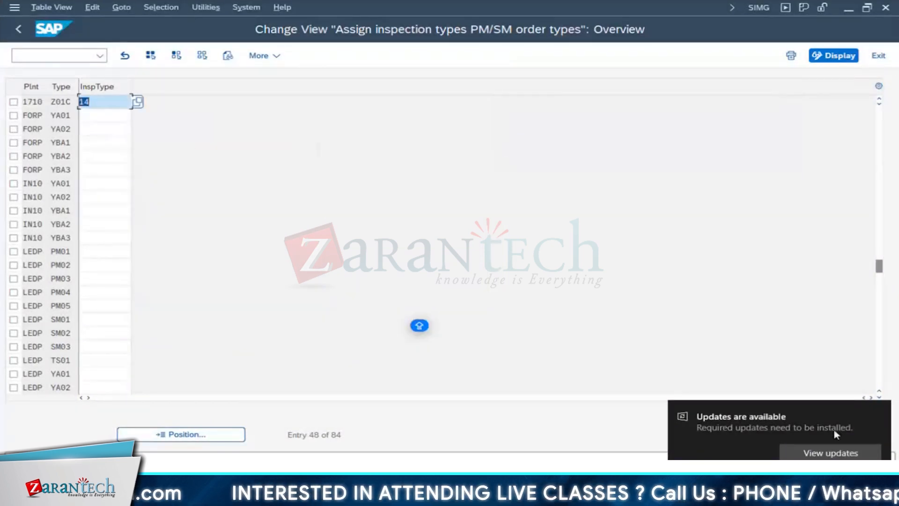
left_click(18, 29)
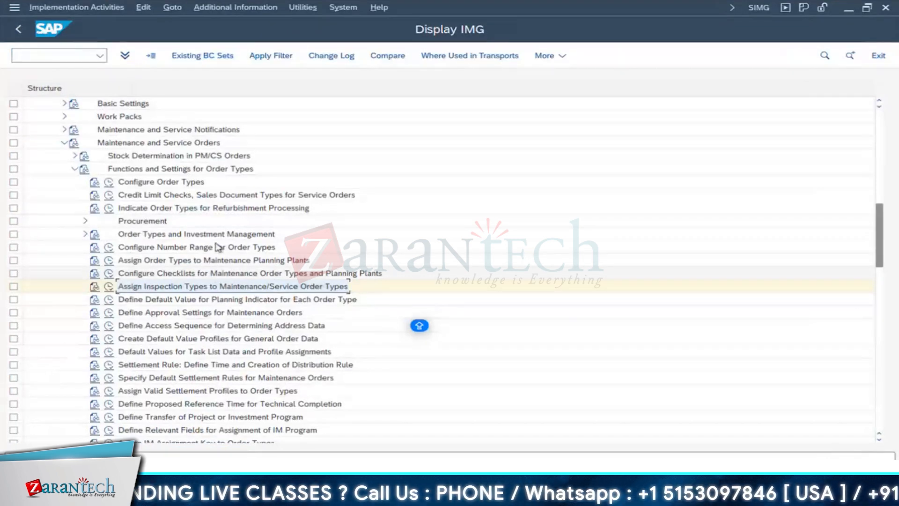
Step: Open Indicate Order Types for Refurbishment Processing, examine the refurbishment indicator of order type PM04, and return to the IMG structure
left_click(255, 208)
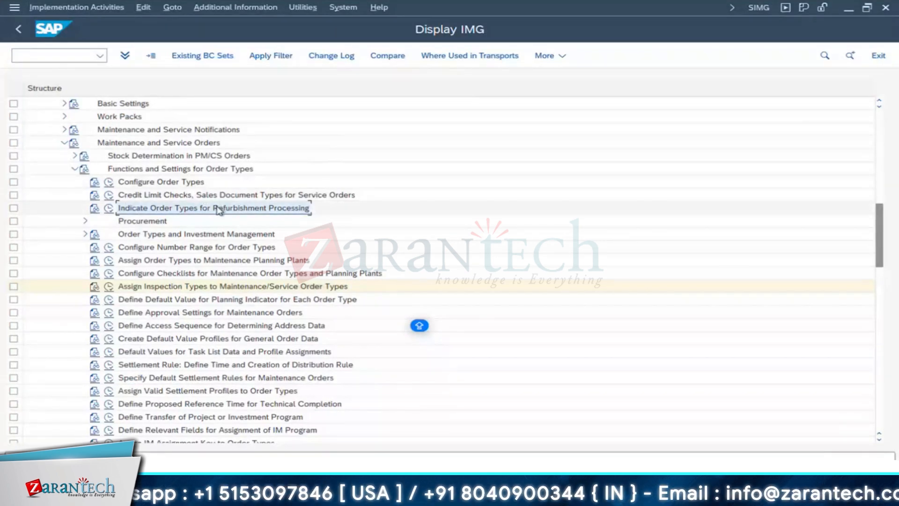
left_click(110, 210)
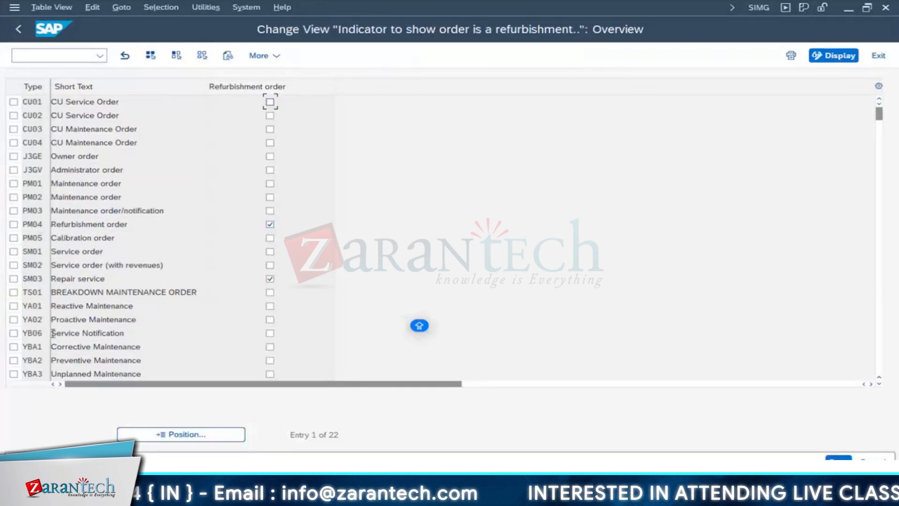
double_click(43, 223)
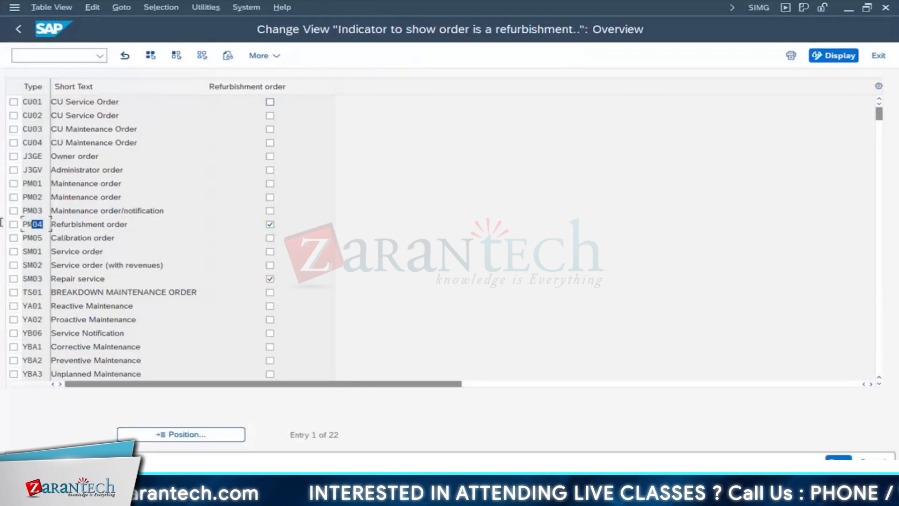
left_click(270, 225)
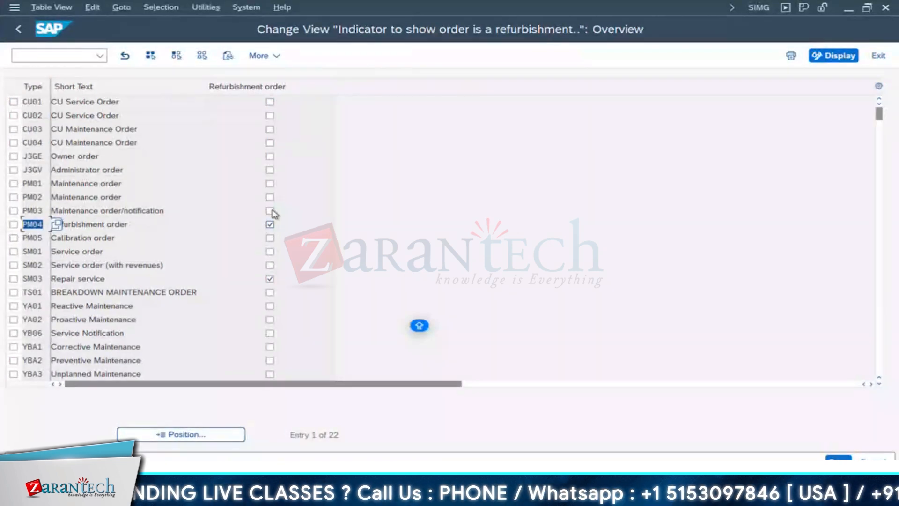
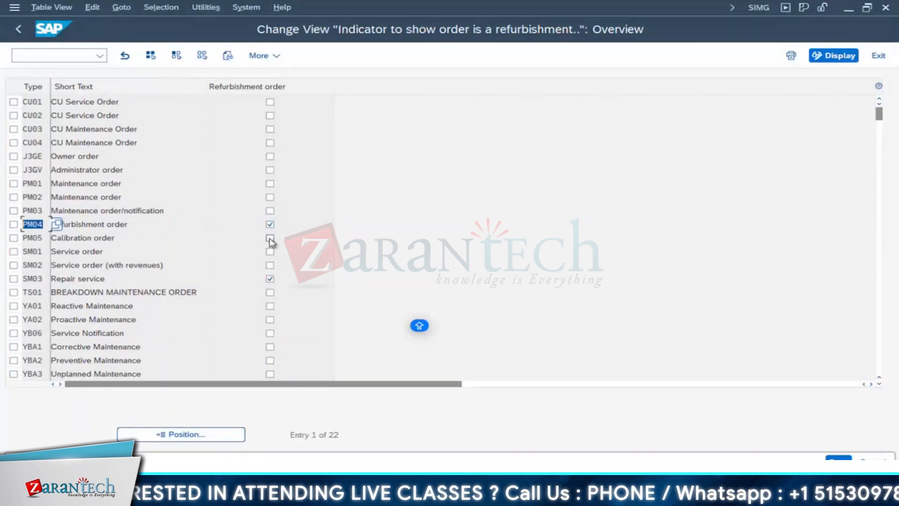
left_click(122, 225)
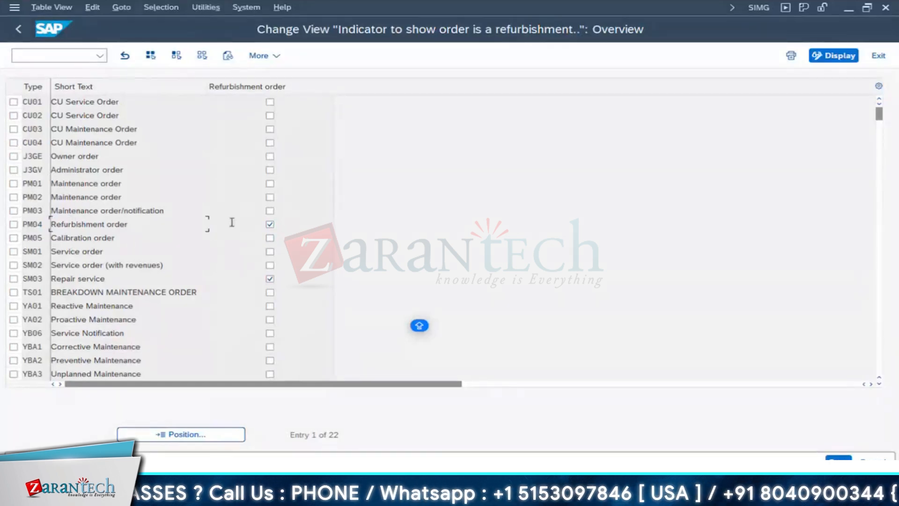
left_click(18, 28)
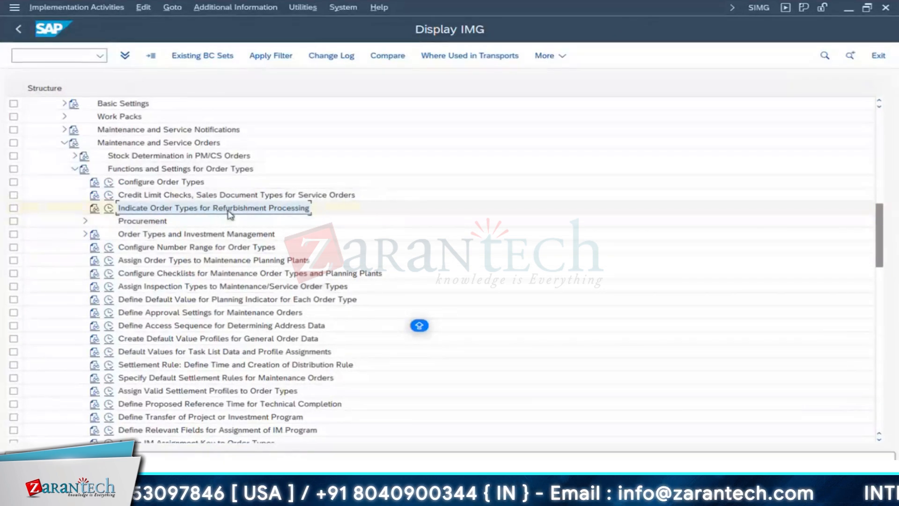
Step: Open the investment order indicator settings under Order Types and Investment Management, examine order type PM06, and return to the IMG structure
left_click(210, 235)
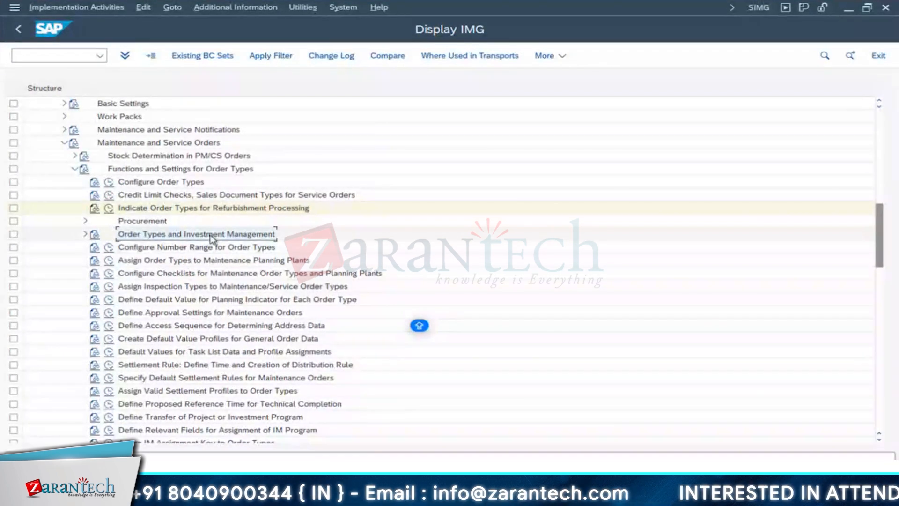
left_click(85, 234)
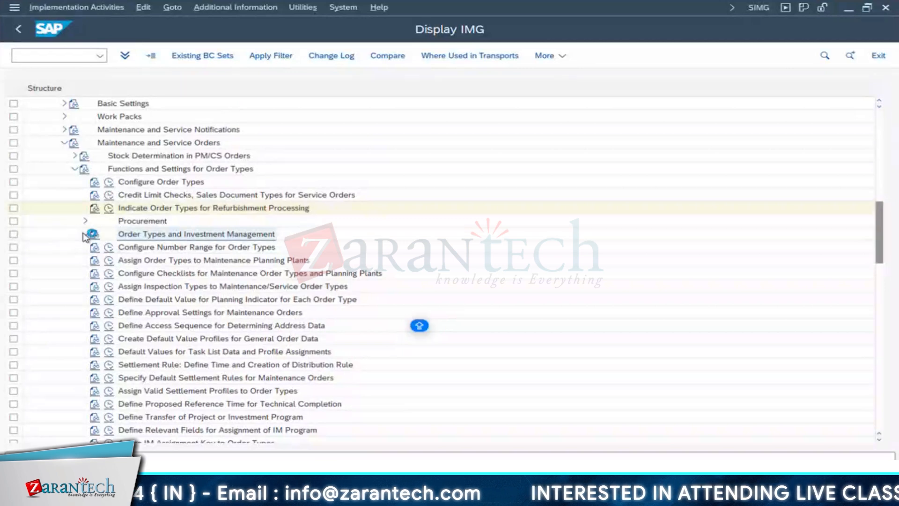
left_click(122, 250)
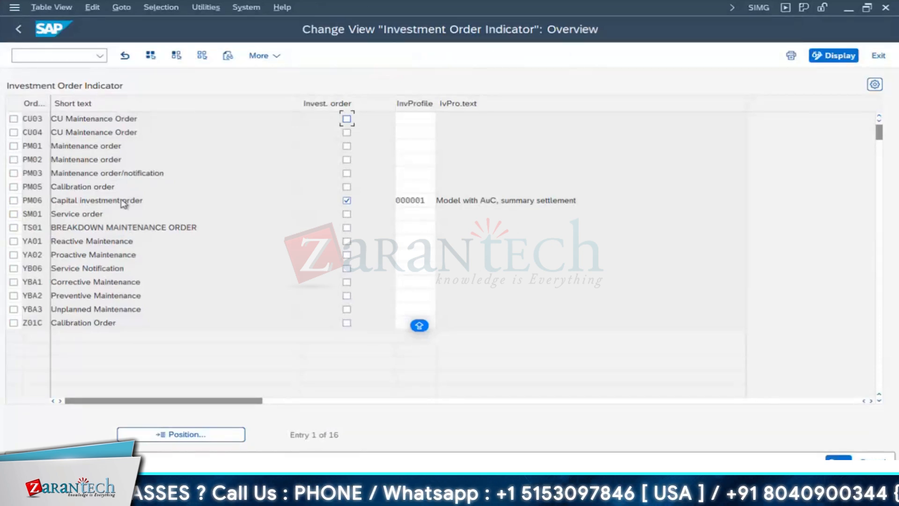
double_click(122, 203)
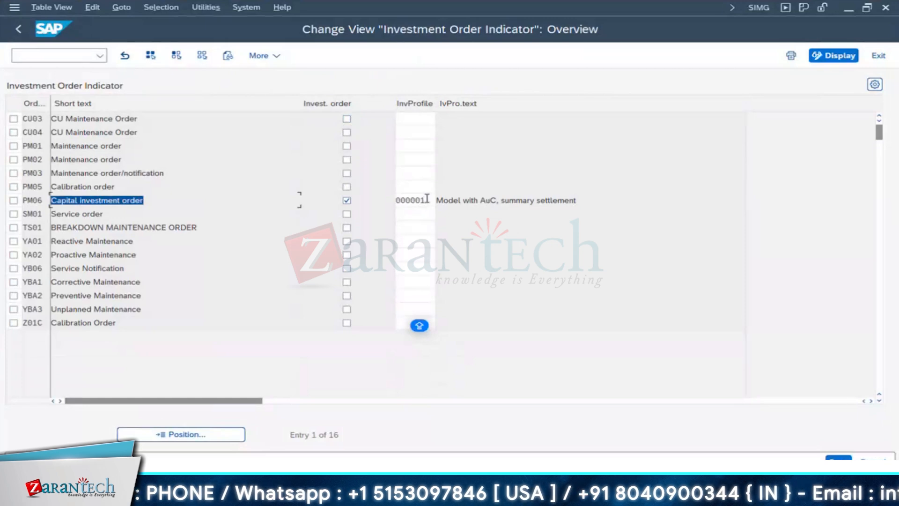
left_click(18, 29)
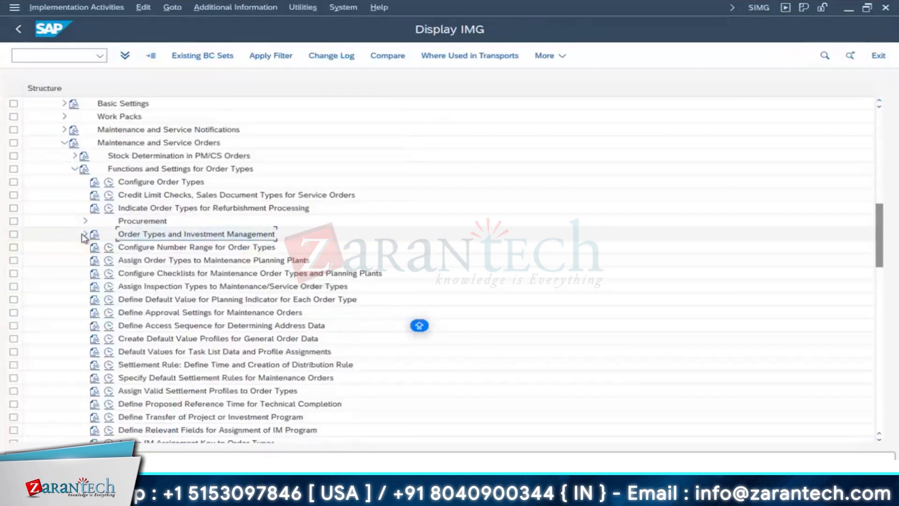
Step: Open Configure Number Range for Order Types and display the number range groups of object AUFTRAG for changing
left_click(181, 249)
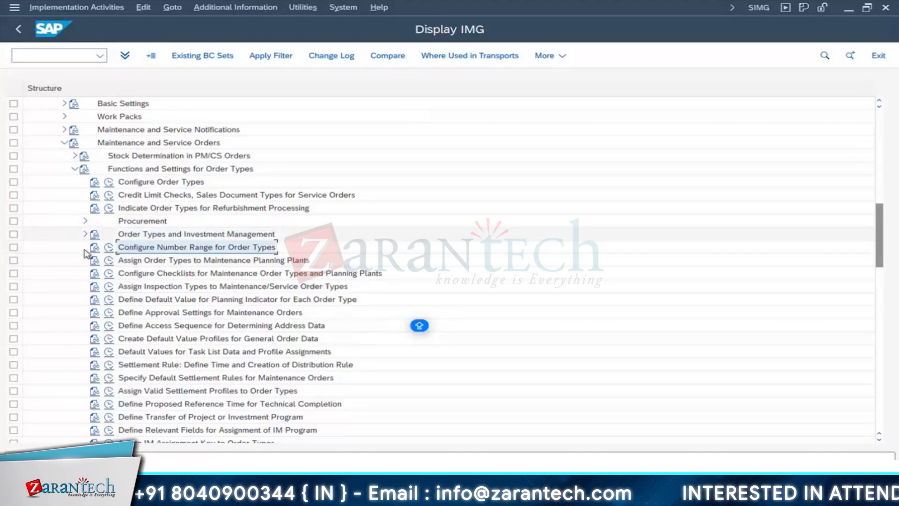
left_click(109, 248)
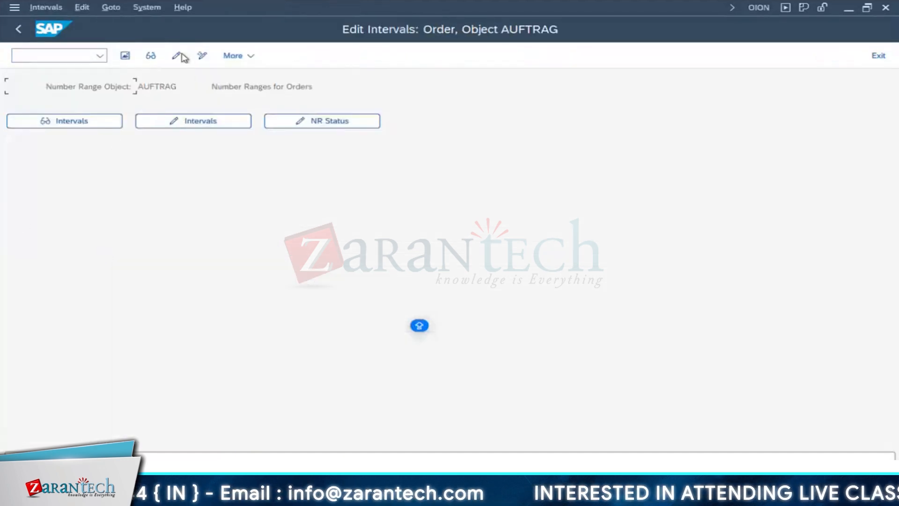
left_click(176, 56)
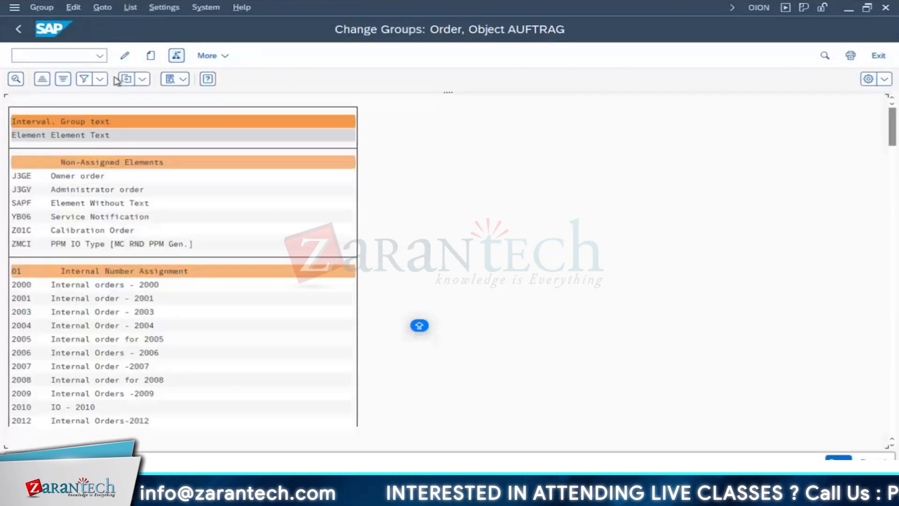
Step: Open the form for a new number range group, review its group, range number, from and to fields, and return to the groups
left_click(150, 56)
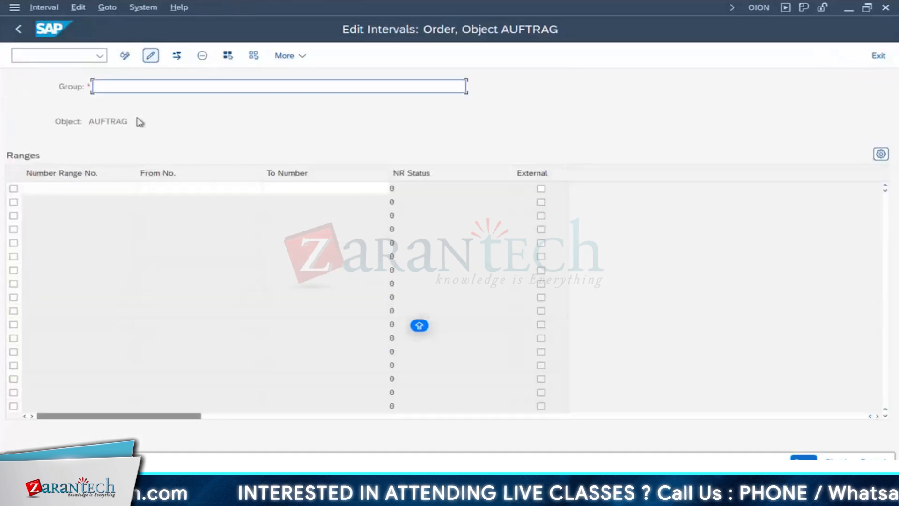
left_click(78, 189)
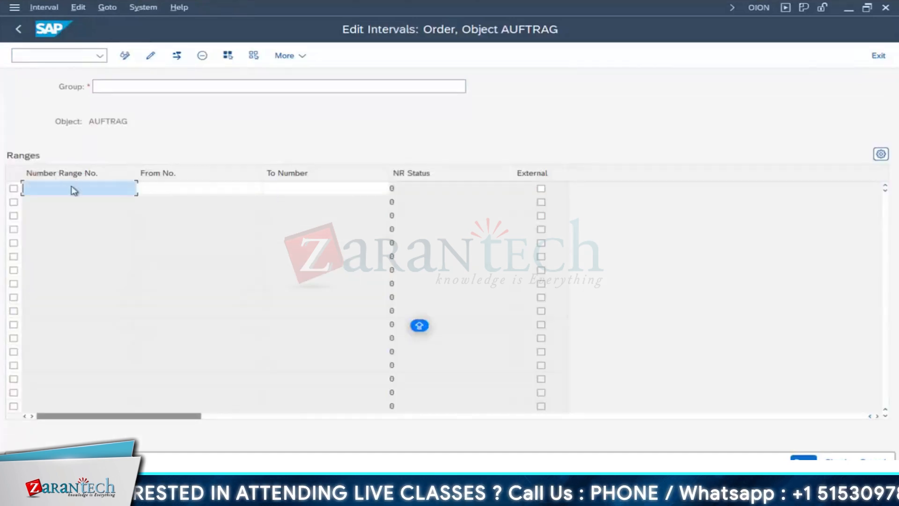
left_click(174, 190)
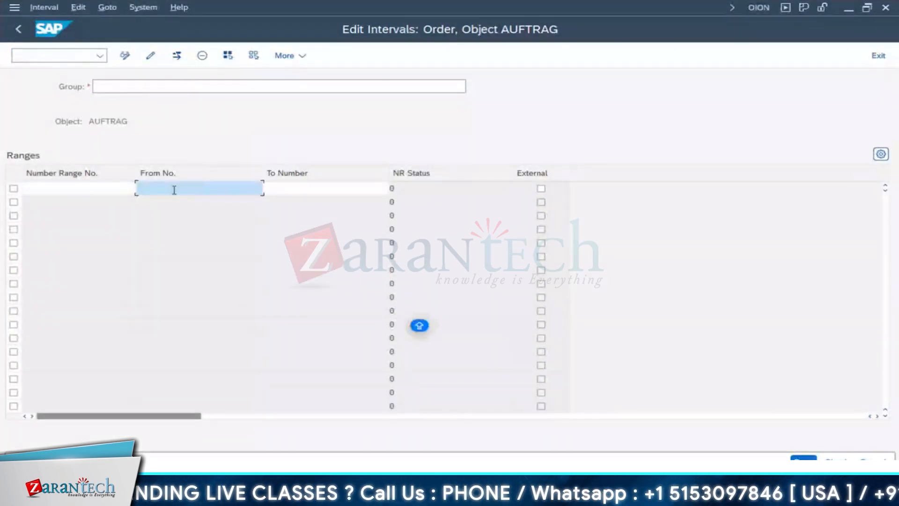
left_click(314, 187)
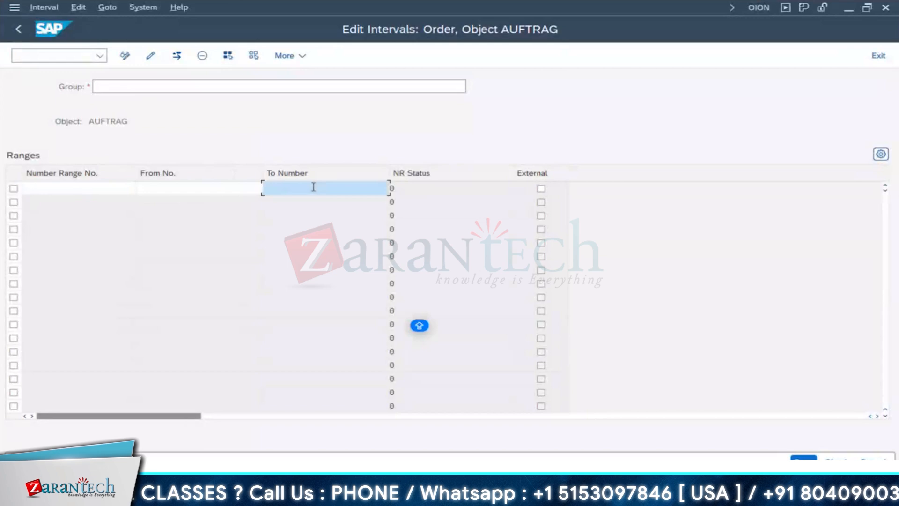
left_click(142, 92)
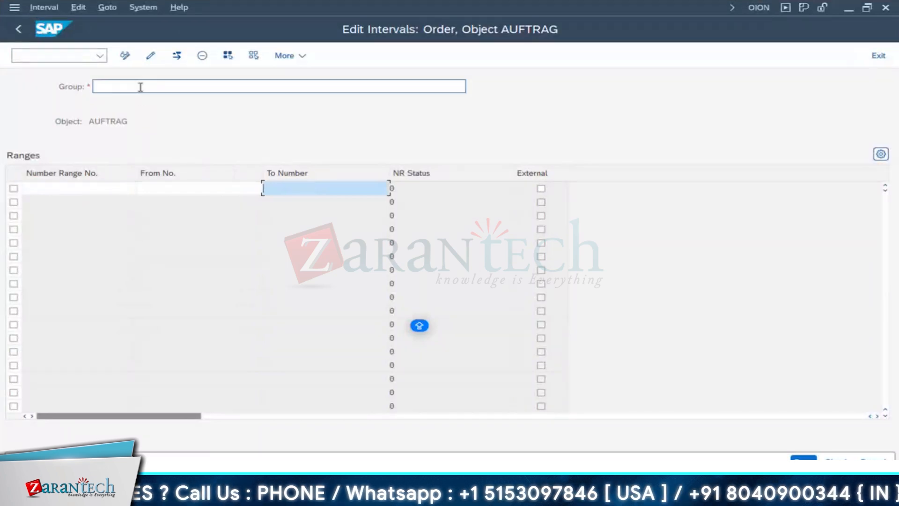
left_click(20, 30)
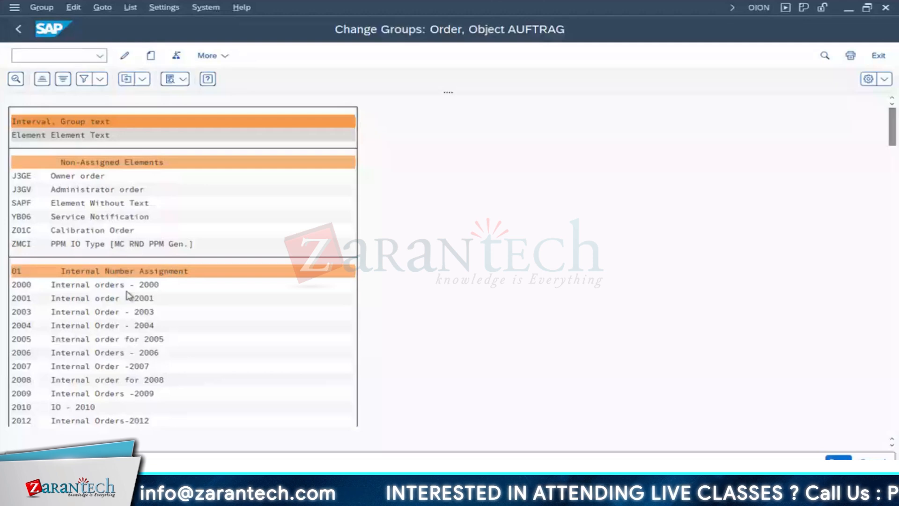
Step: Look through the number range groups of object AUFTRAG and find which group contains order type PM01
scroll(94, 258, "down", 1)
scroll(38, 213, "up", 1)
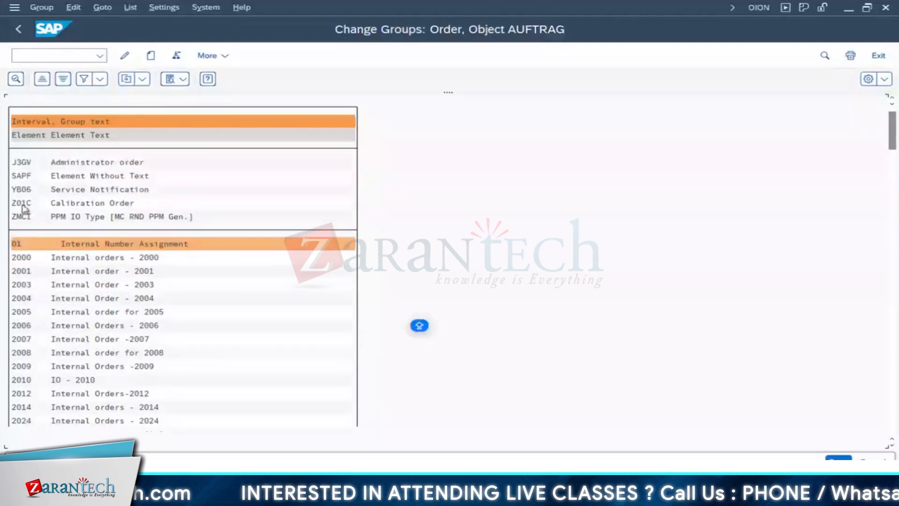
scroll(49, 202, "up", 1)
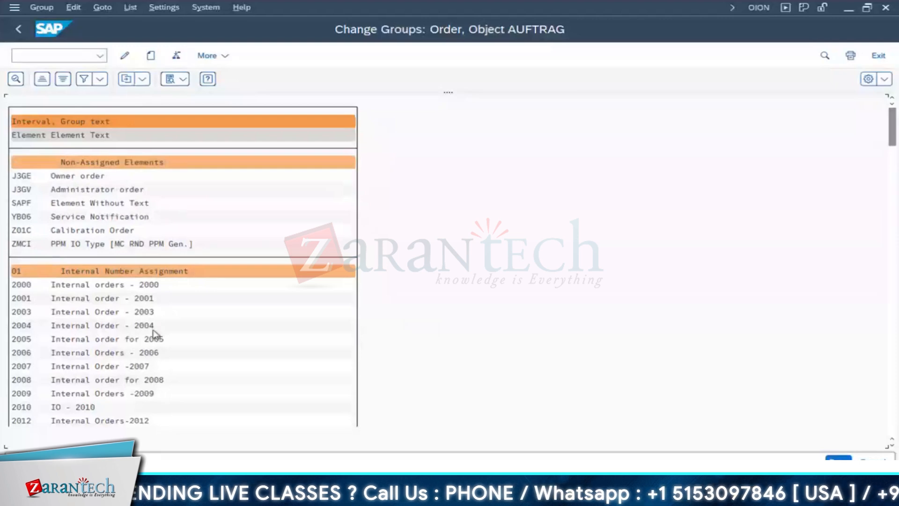
scroll(155, 332, "down", 1)
scroll(155, 332, "down", 6)
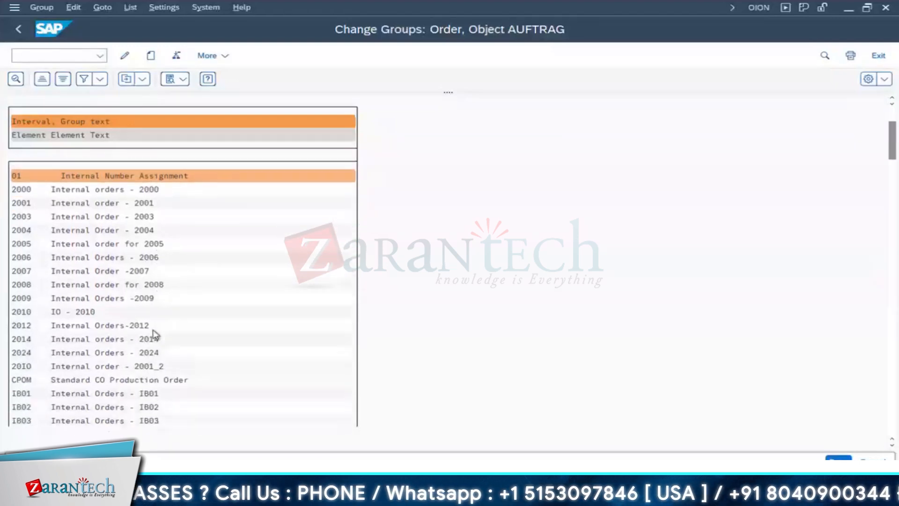
scroll(156, 334, "down", 4)
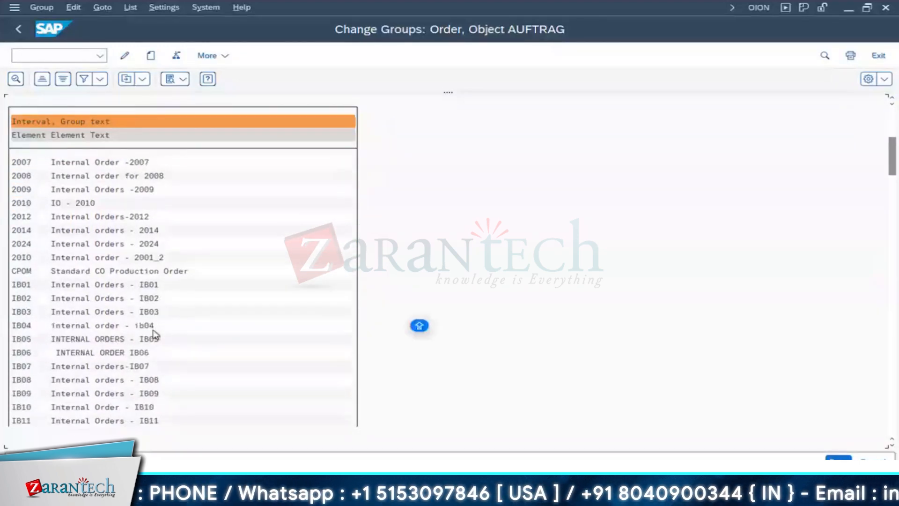
key("ctrl+f")
key("Return")
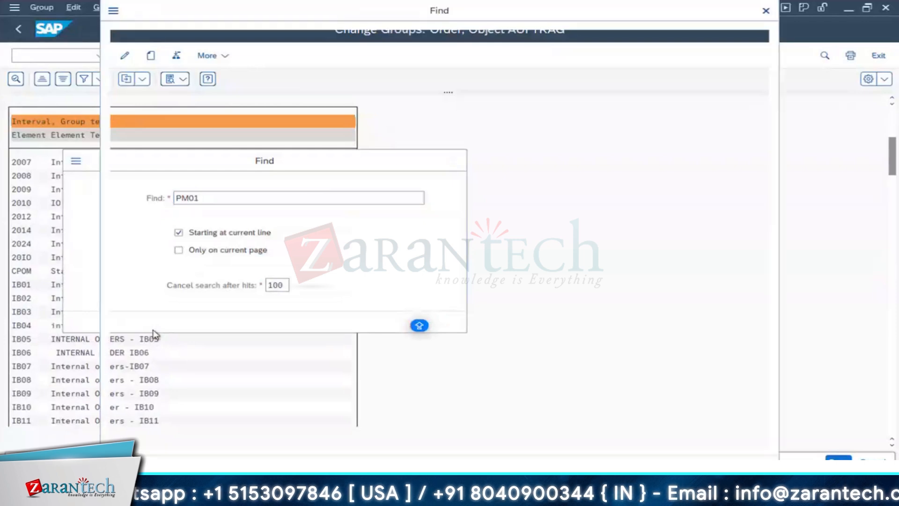
left_click(129, 71)
scroll(124, 214, "up", 4)
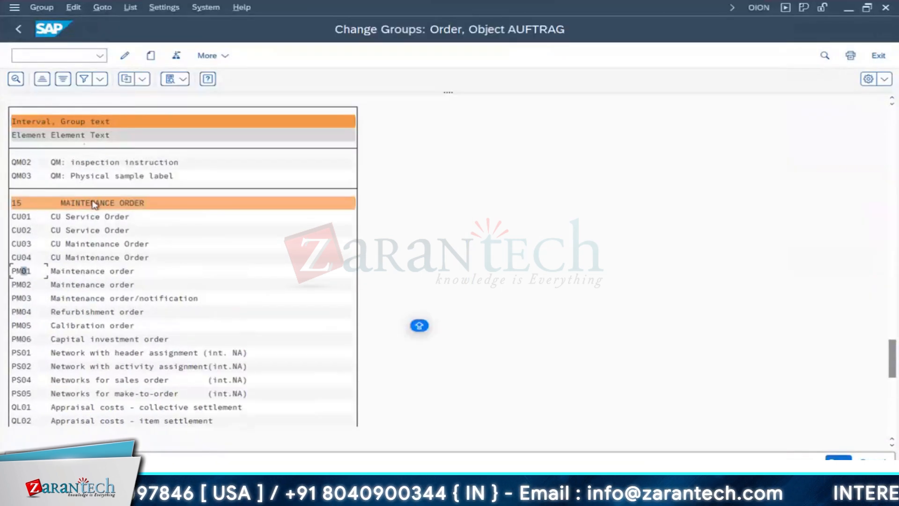
Step: Assign the non-assigned order type Z01C to number range group 15 MAINTENANCE ORDER
left_click_drag(889, 361, 888, 109)
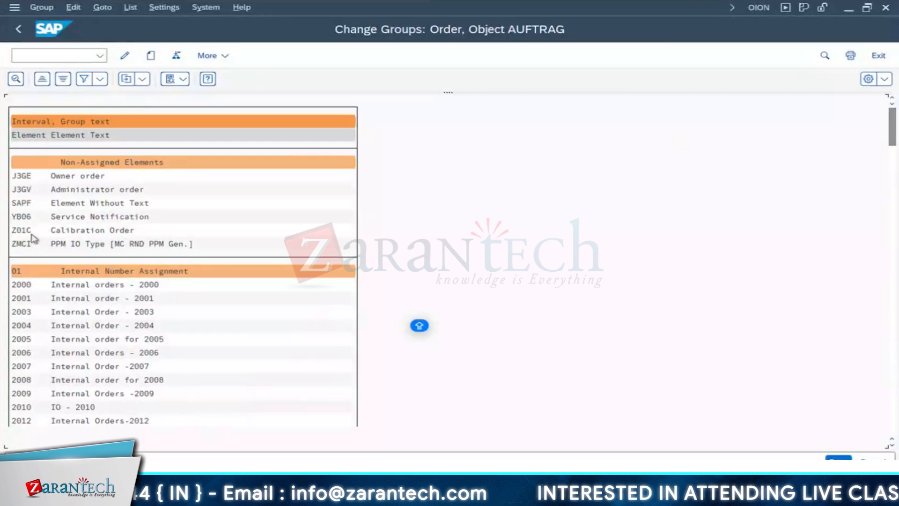
left_click(26, 232)
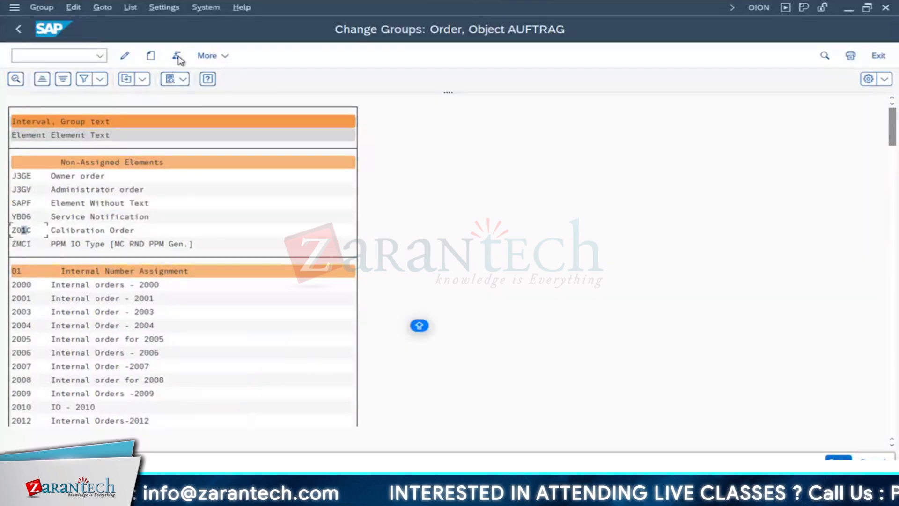
left_click(177, 57)
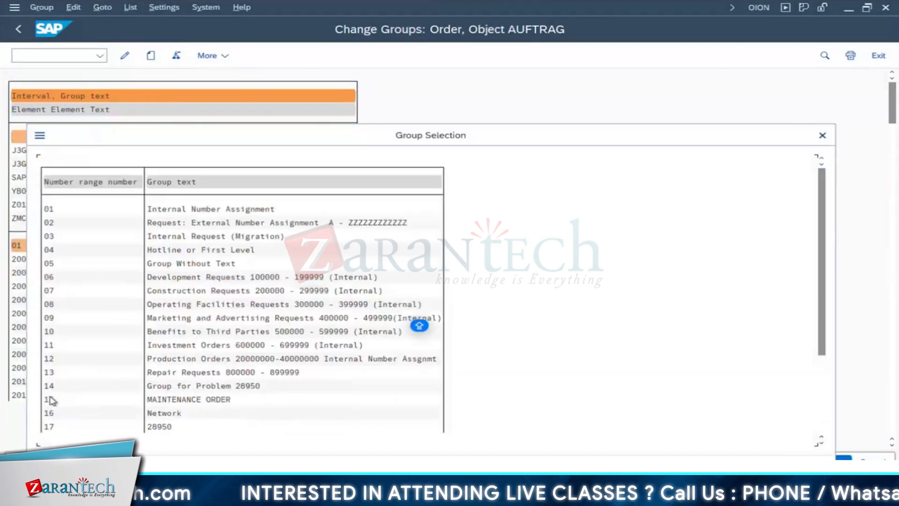
left_click(183, 401)
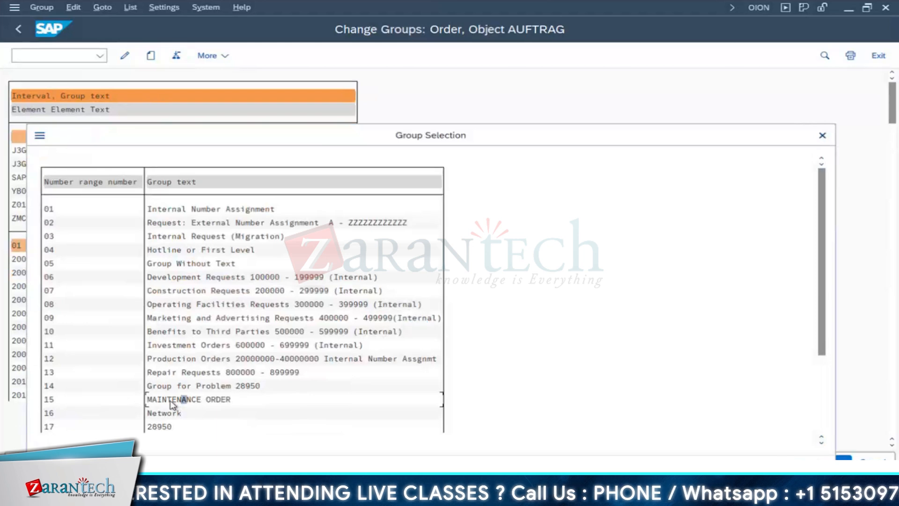
double_click(177, 400)
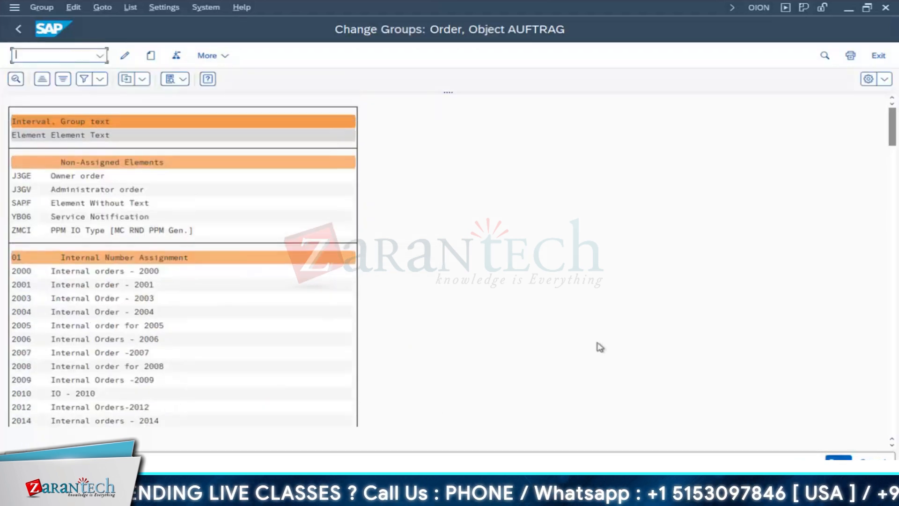
Step: Open the intervals of the MAINTENANCE ORDER group, examine the number range status, and return to the groups
left_click_drag(891, 124, 892, 382)
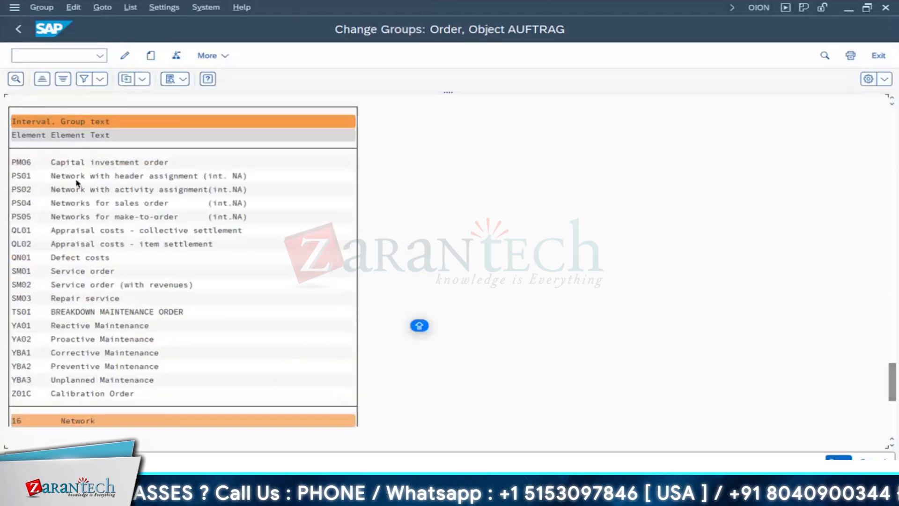
scroll(79, 193, "up", 4)
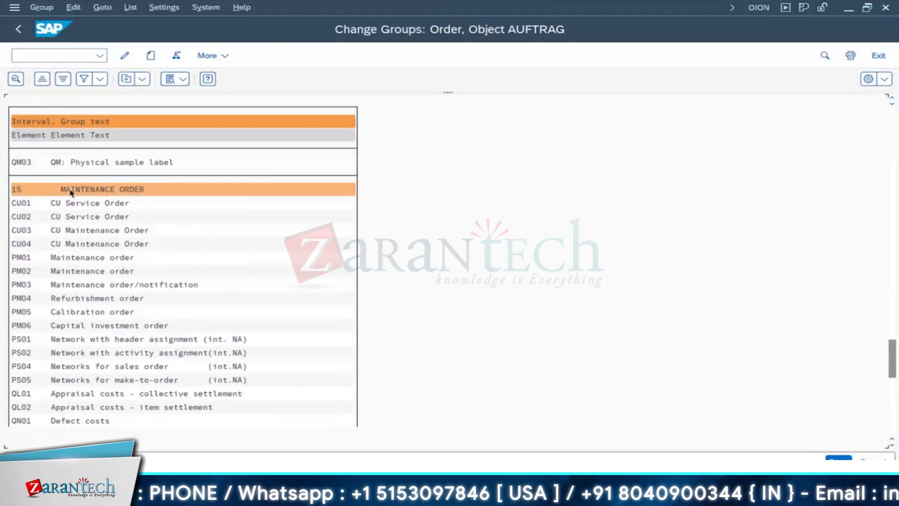
left_click(71, 189)
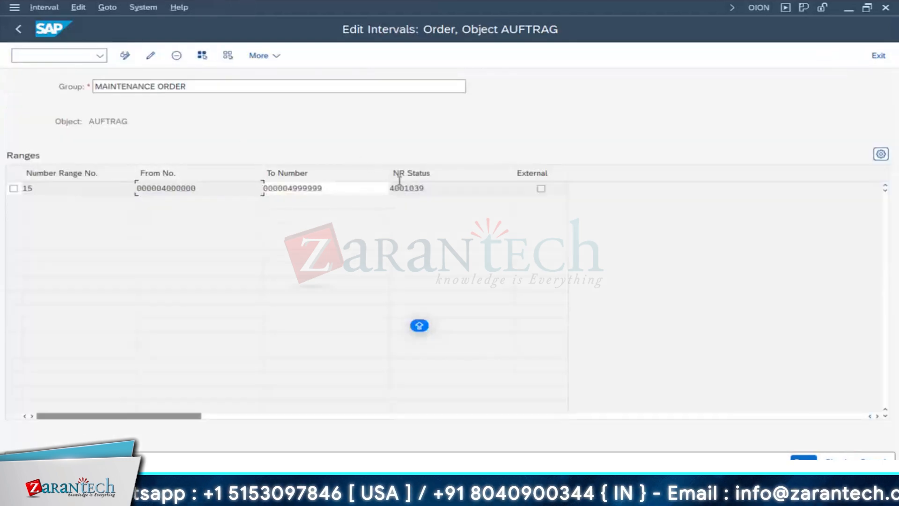
double_click(407, 188)
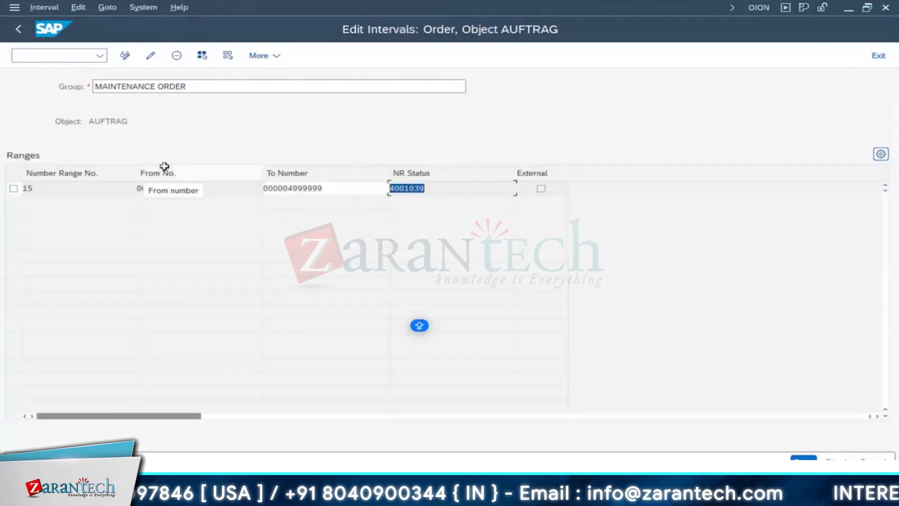
left_click(18, 30)
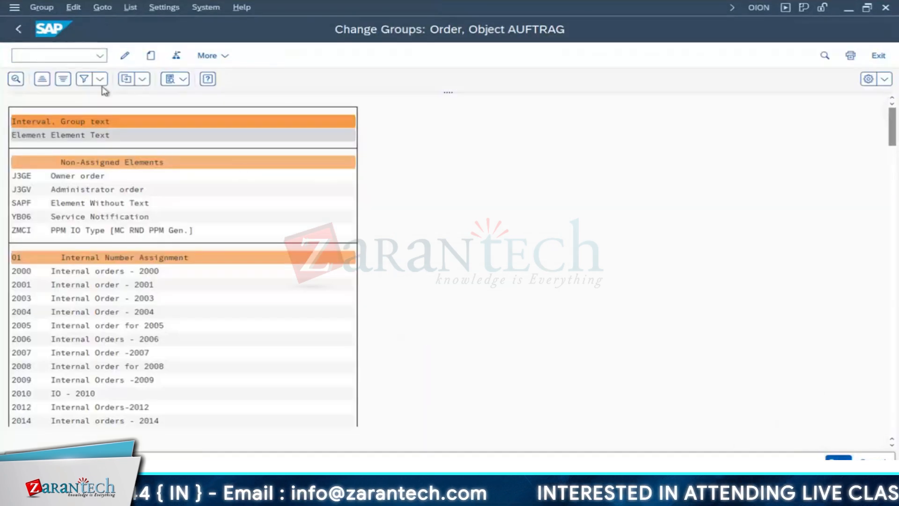
Step: Return to the IMG structure and open Define Default Value for Planning Indicator for Each Order Type
left_click(18, 30)
scroll(275, 299, "down", 1)
left_click(292, 247)
scroll(225, 241, "down", 1)
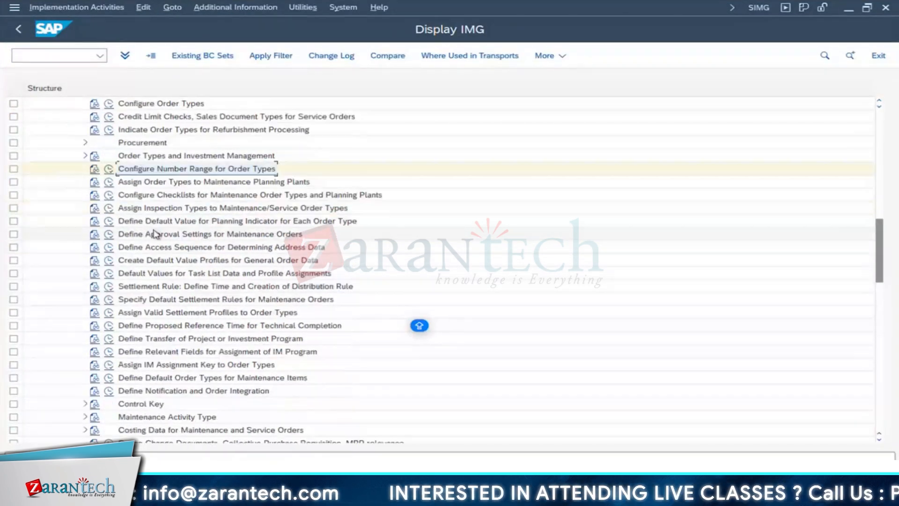
left_click(214, 225)
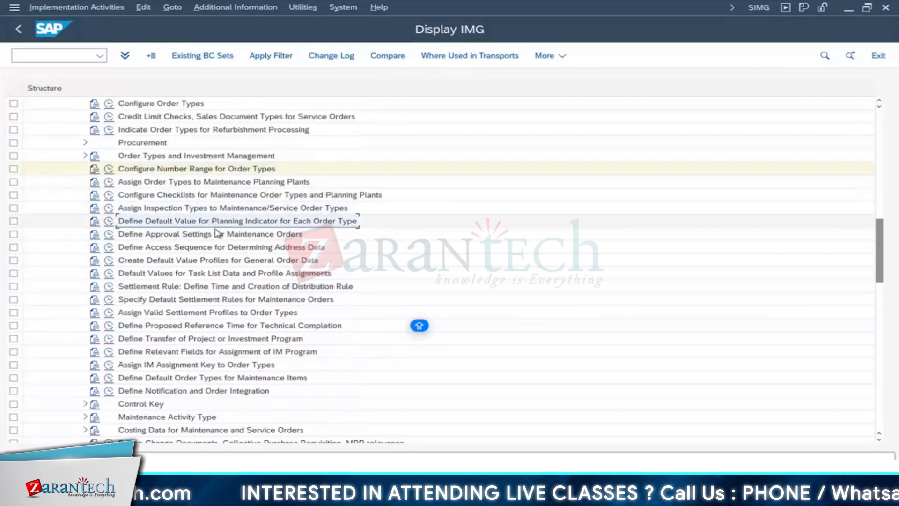
left_click(109, 224)
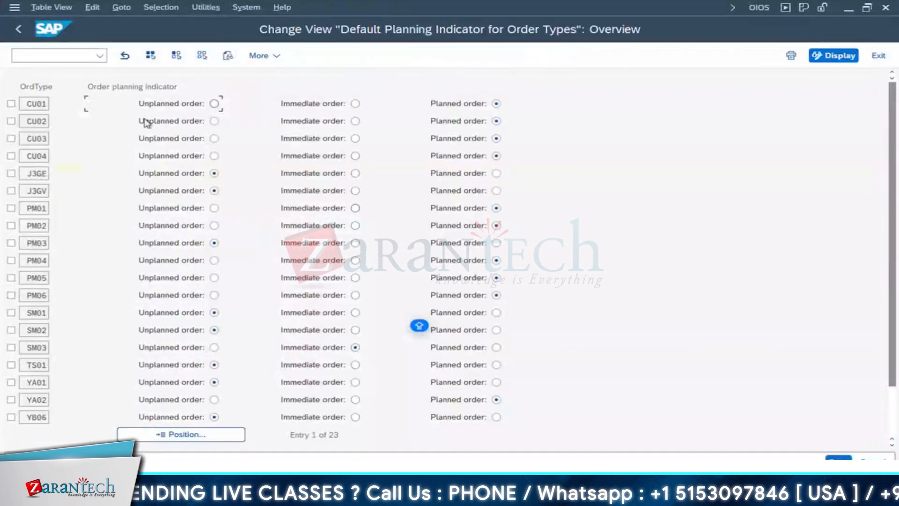
Step: Switch to the settlement rule session, return to Change Order, enter the pump refurbishment order's number and display its control data
left_click(237, 494)
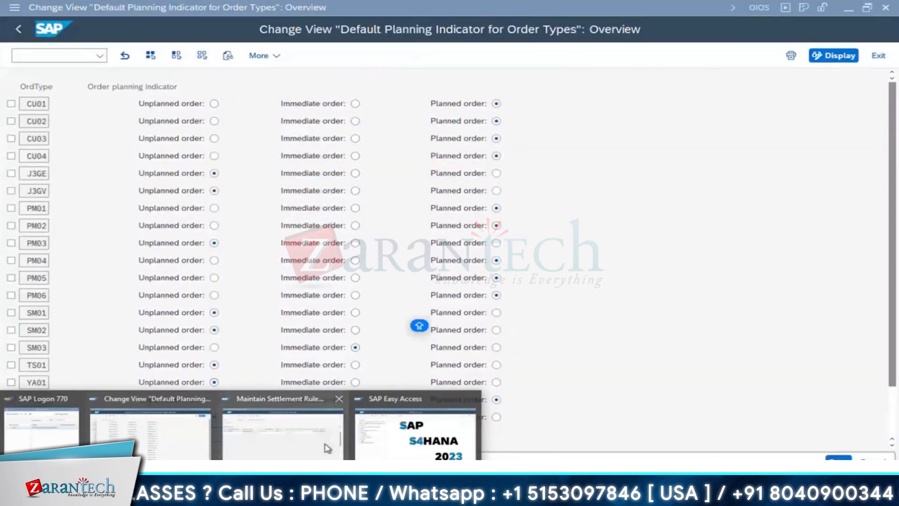
left_click(327, 447)
left_click(18, 29)
left_click(18, 29)
double_click(164, 123)
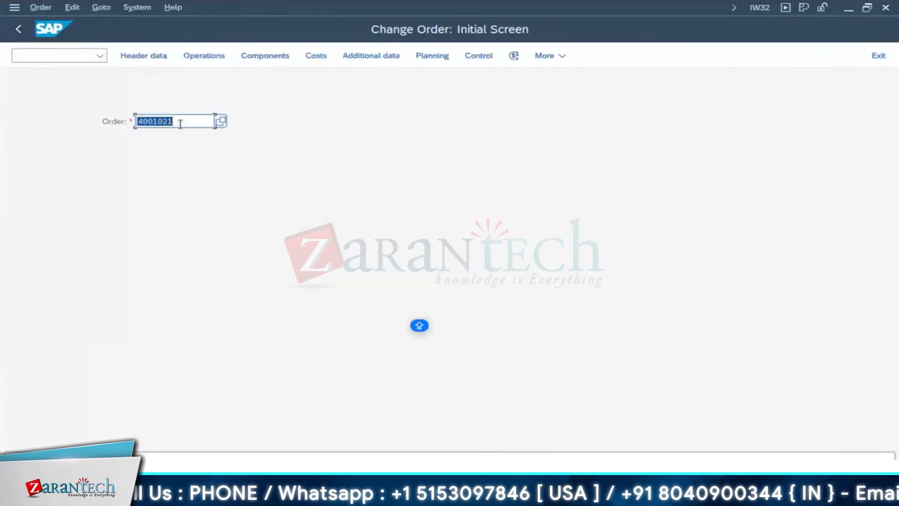
type("4001022")
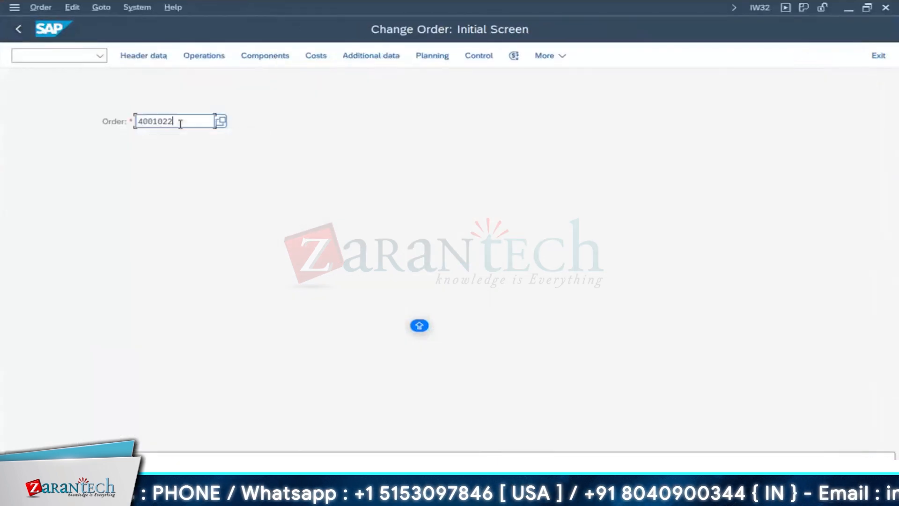
key("Return")
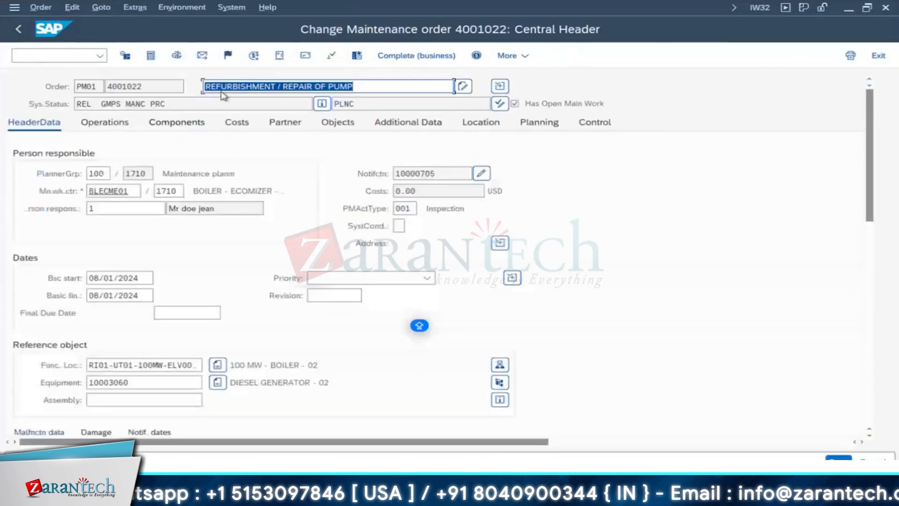
left_click(344, 87)
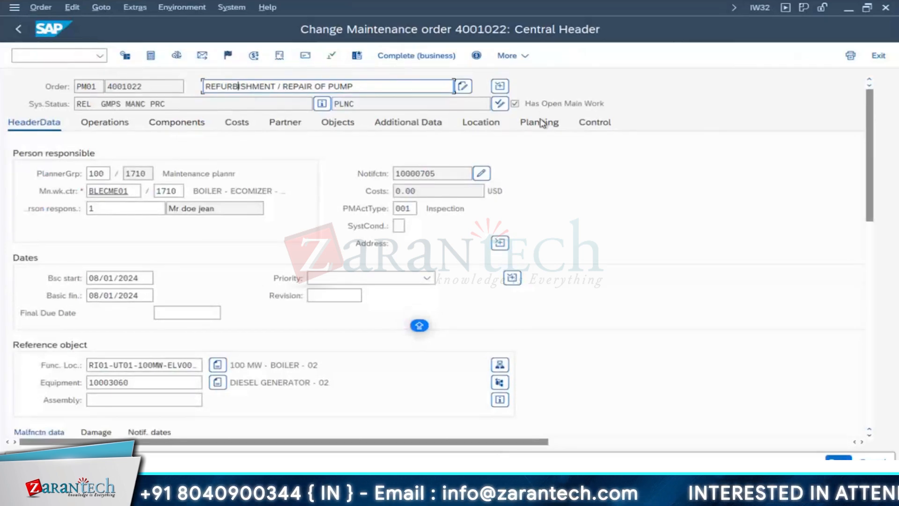
left_click(596, 123)
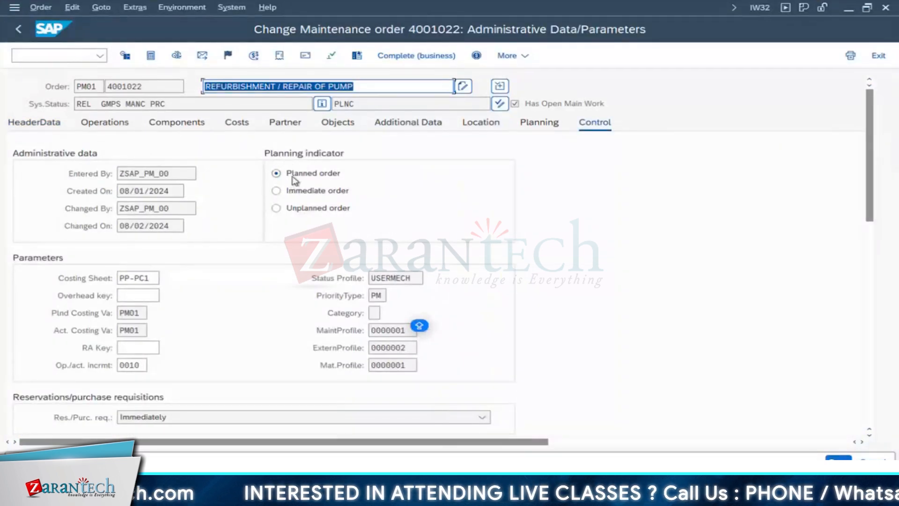
Step: Try the Unplanned and Planned order planning indicators on the maintenance order, ending with Immediate order selected
left_click(322, 191)
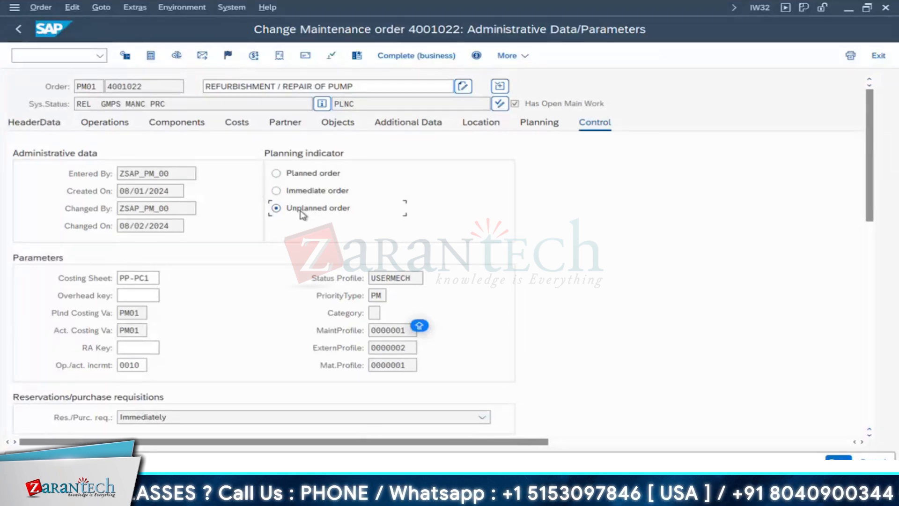
left_click(307, 174)
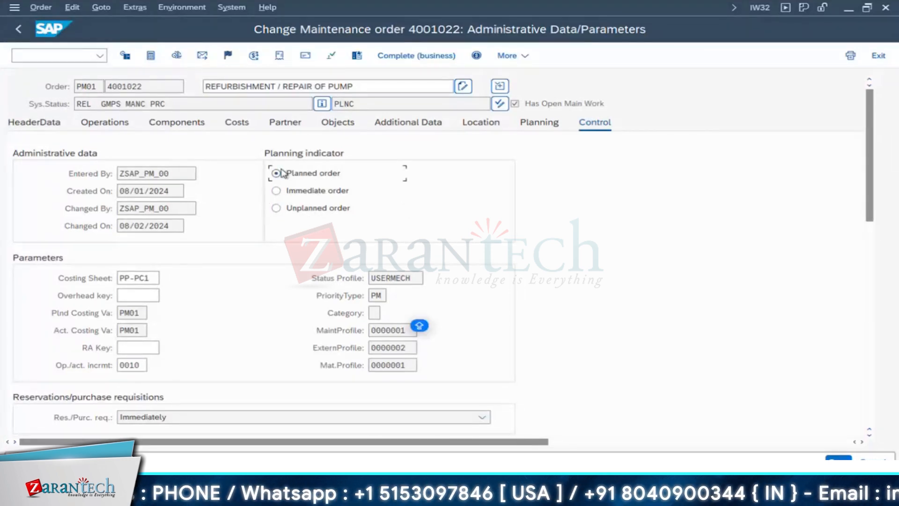
left_click(313, 190)
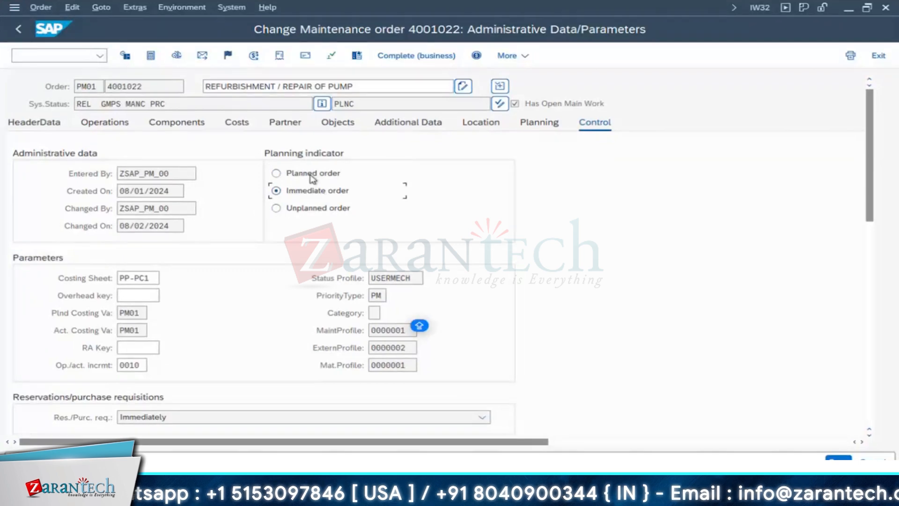
left_click(309, 173)
left_click(307, 192)
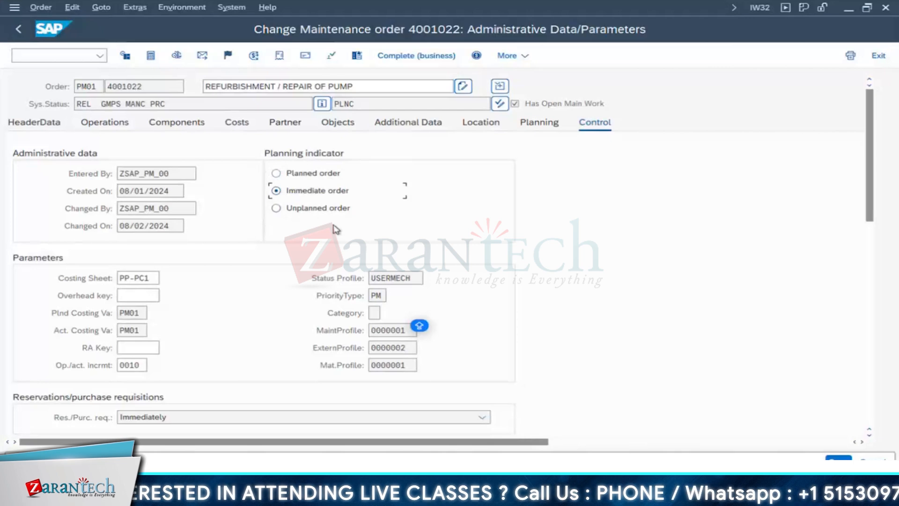
Step: Switch back to the default planning indicator view, set Z01C to Planned order, and save it under customizing request CONFIGURE ORDER - Z01C
key("super")
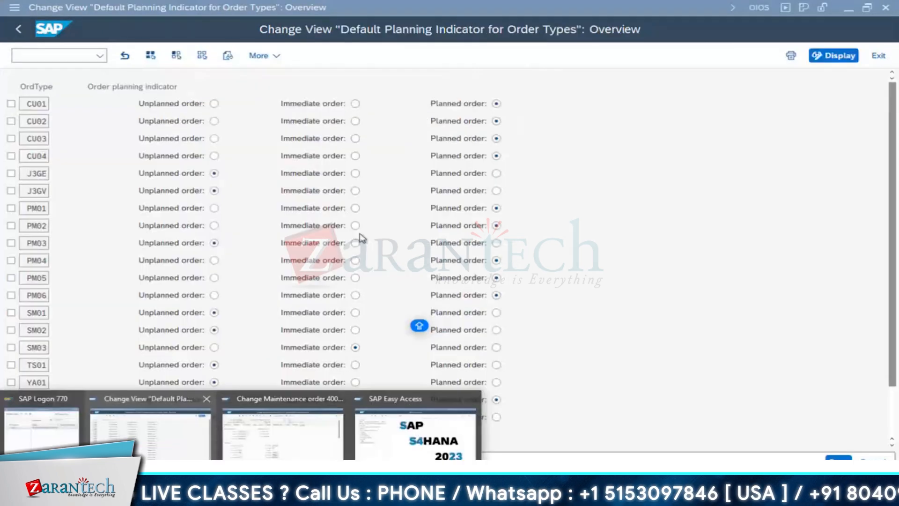
left_click(147, 427)
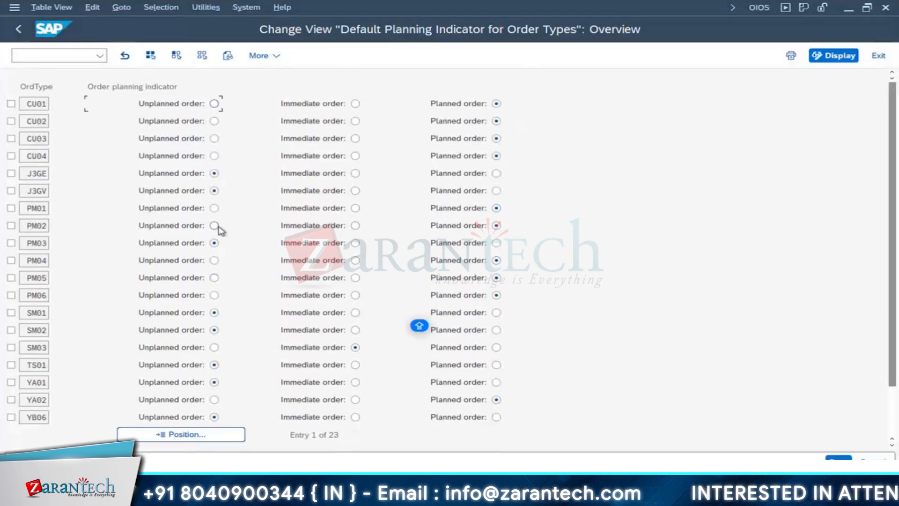
scroll(223, 321, "down", 4)
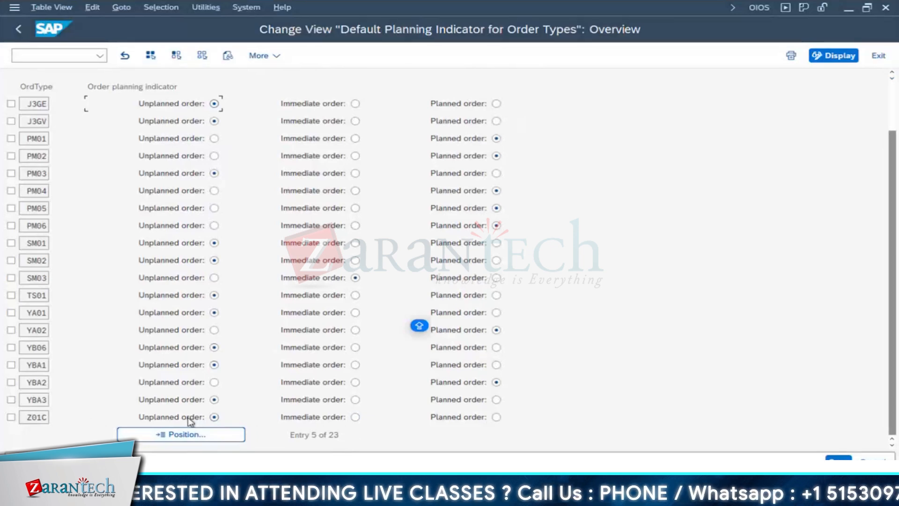
left_click(497, 417)
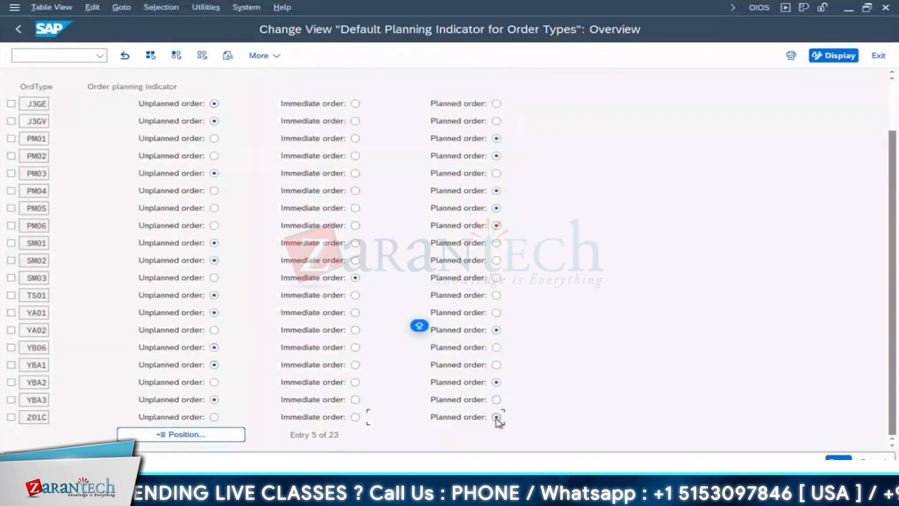
left_click(838, 458)
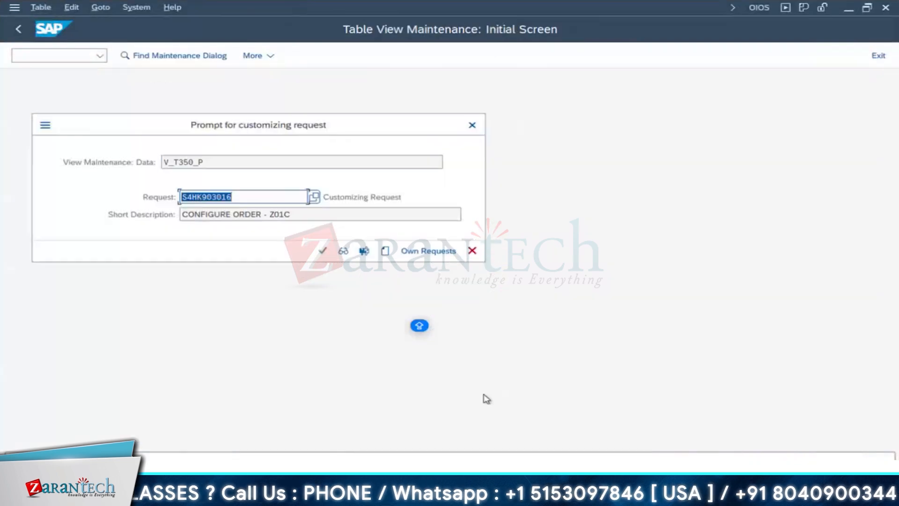
left_click(322, 252)
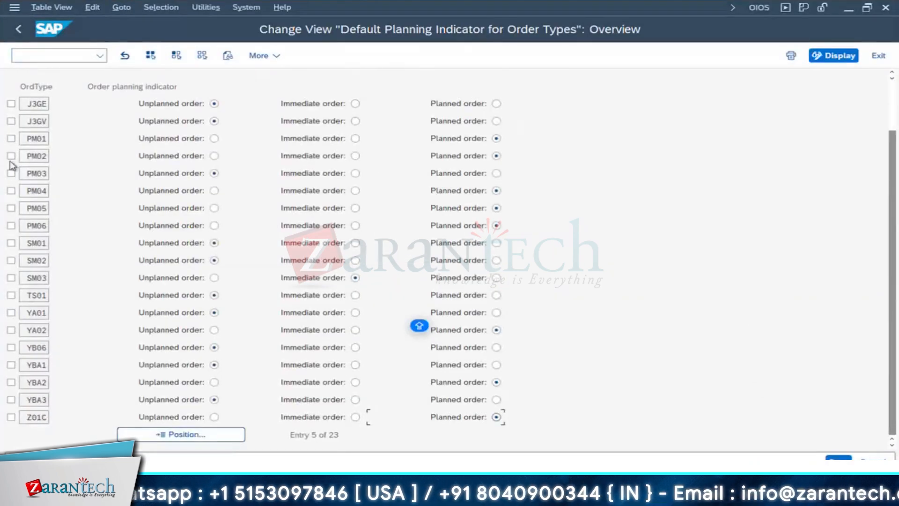
Step: Return to the IMG structure, open Create Default Value Profiles for General Order Data and examine the calculation key of profile 0000001
left_click(18, 29)
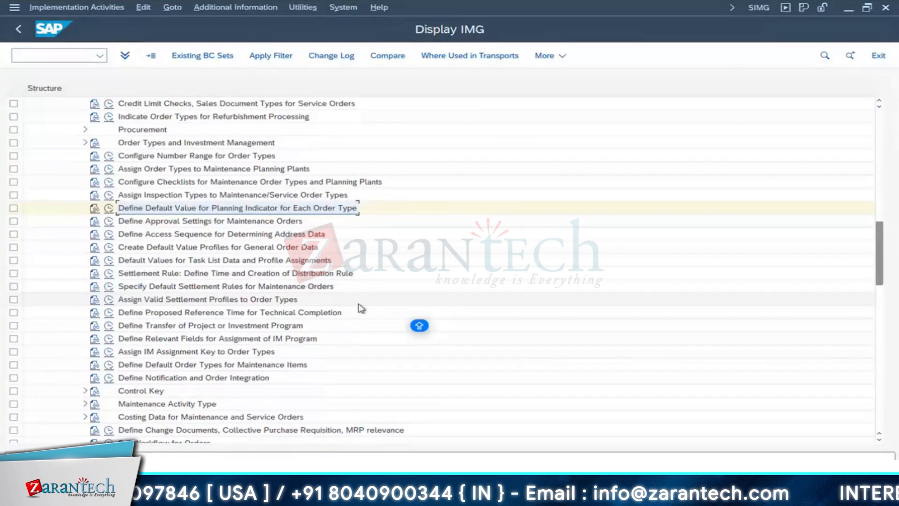
left_click(140, 248)
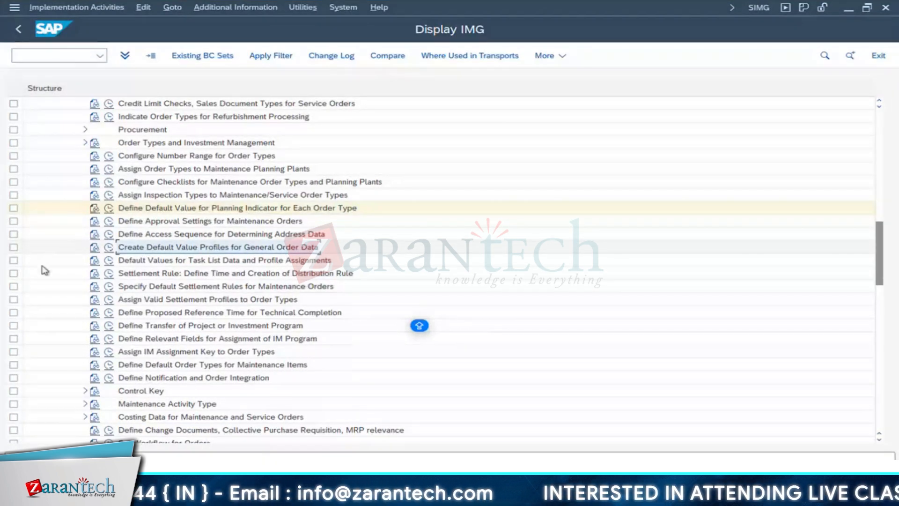
left_click(112, 248)
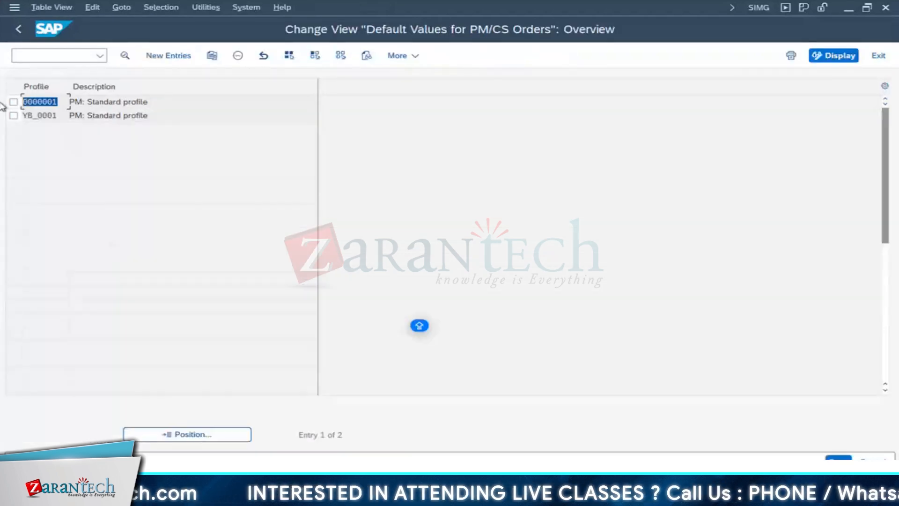
double_click(39, 103)
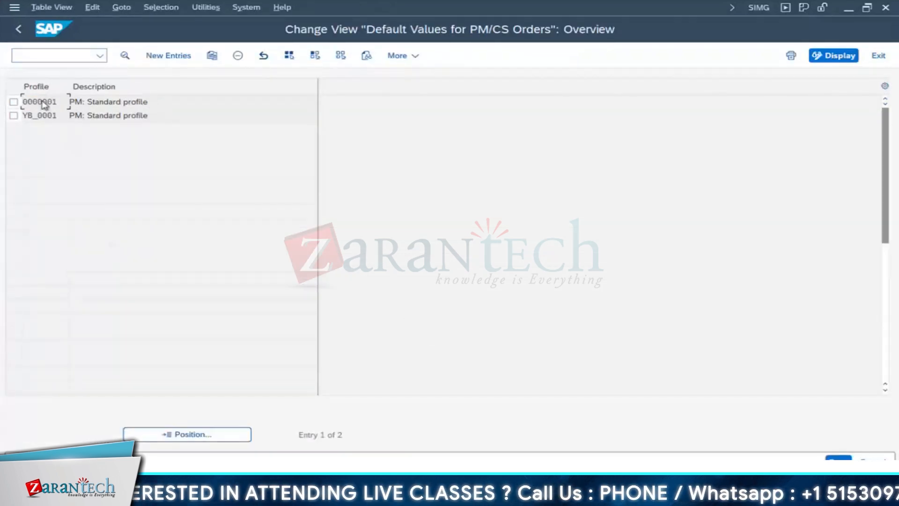
left_click(173, 104)
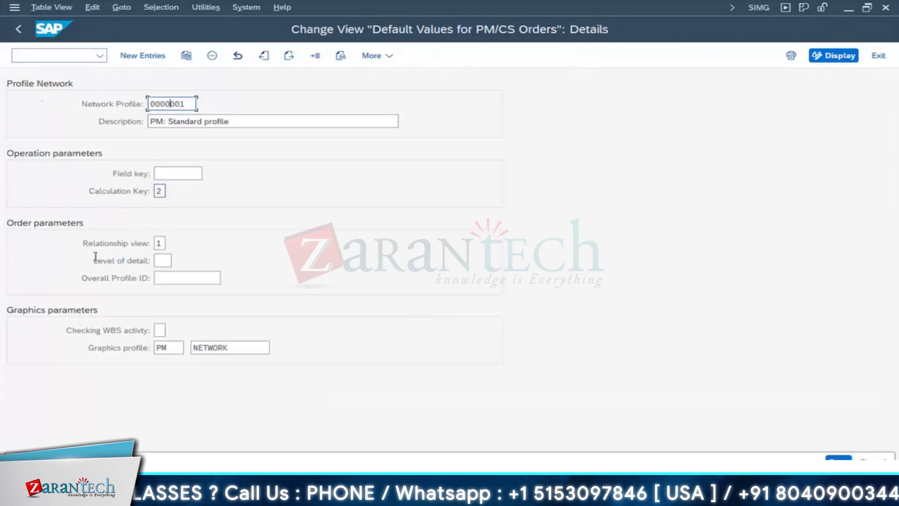
left_click_drag(162, 191, 96, 257)
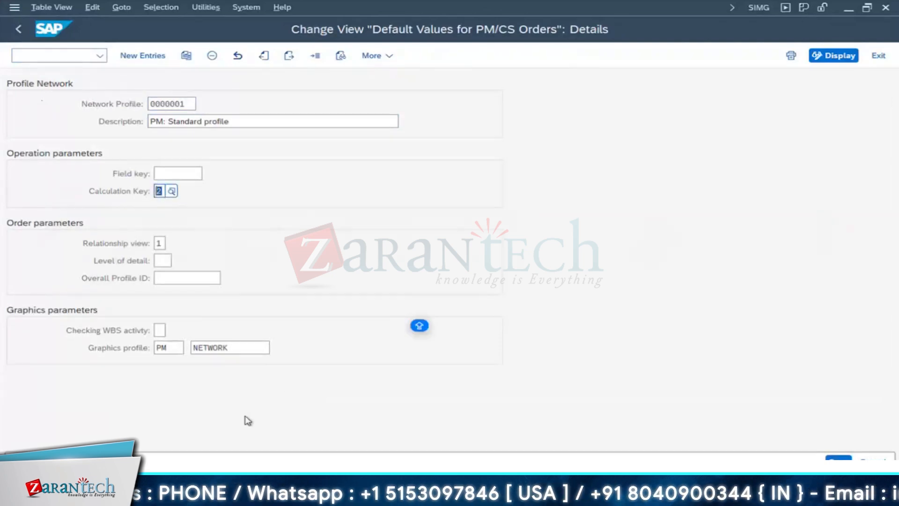
Step: Switch to the pump refurbishment maintenance order and examine the calculation key of operation 0010
key("super")
mouse_move(243, 491)
left_click(319, 447)
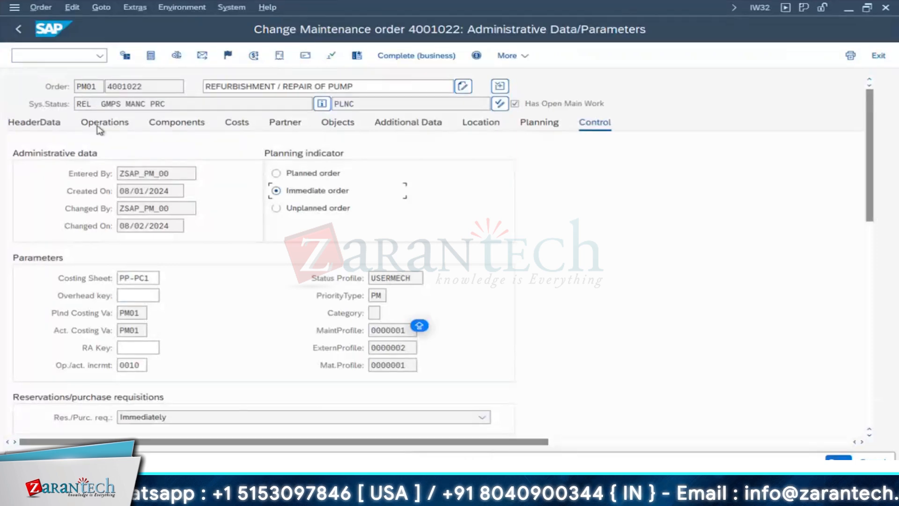
left_click(104, 122)
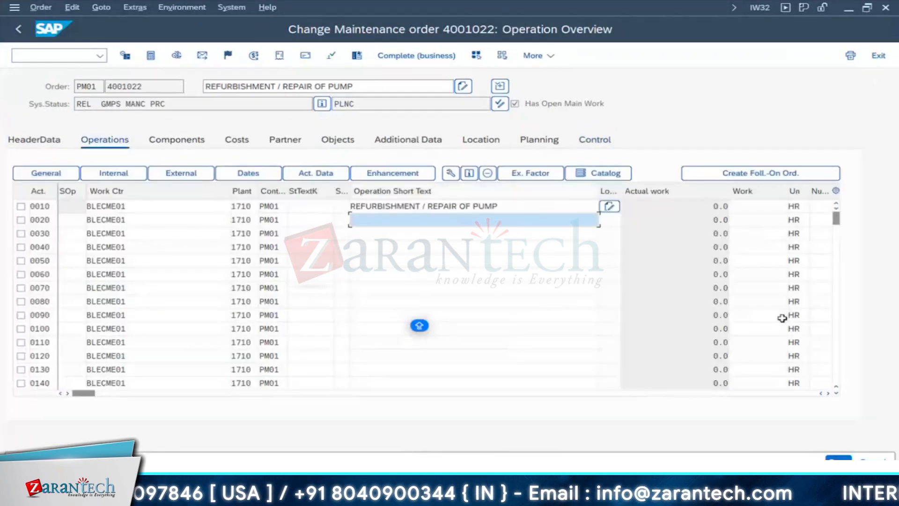
left_click(828, 394)
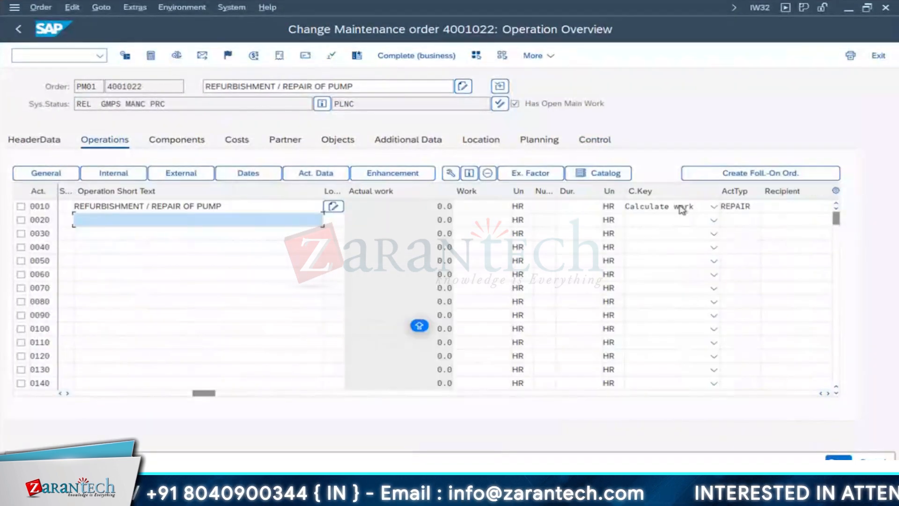
left_click(681, 210)
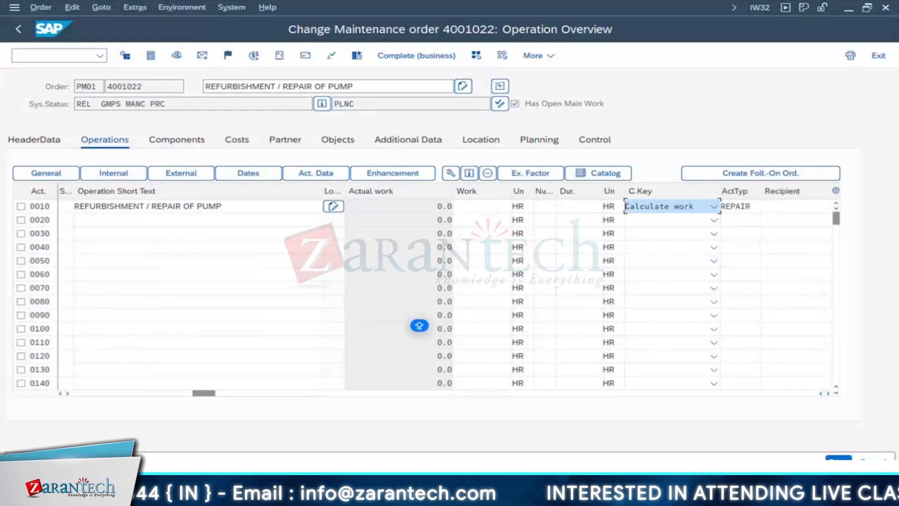
Step: Switch back to the order default value profiles and examine the calculation key of profile YB_0001
left_click(206, 491)
left_click(159, 436)
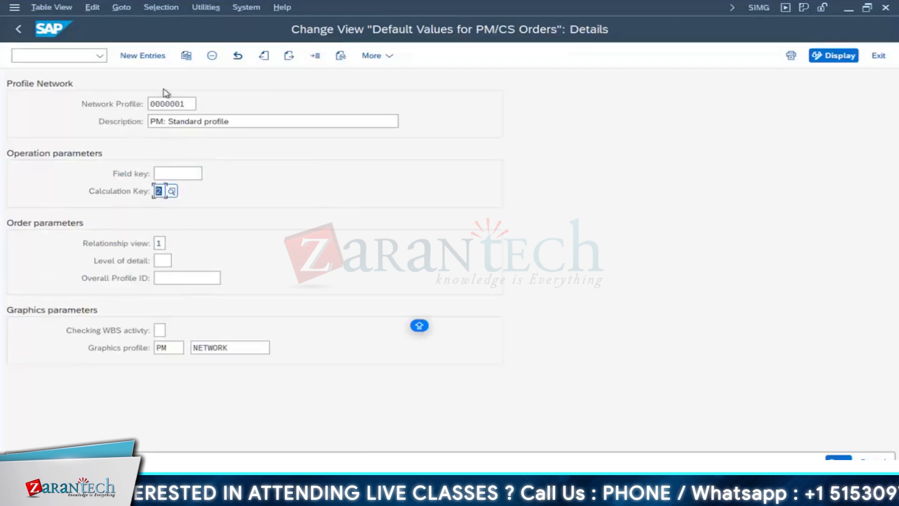
left_click(18, 29)
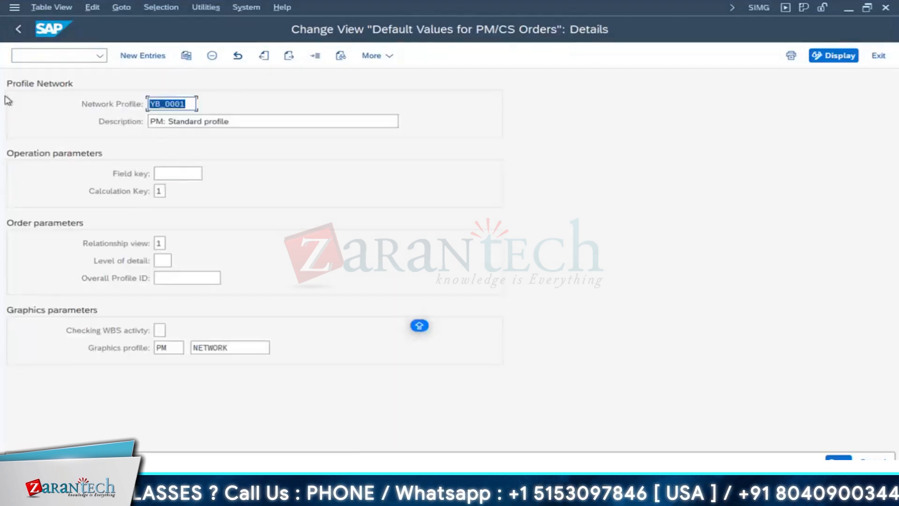
left_click(155, 103)
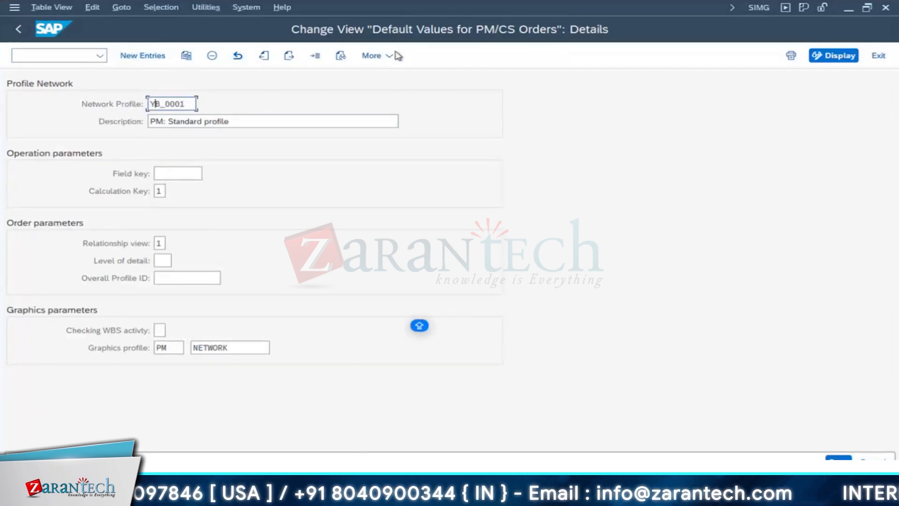
double_click(160, 191)
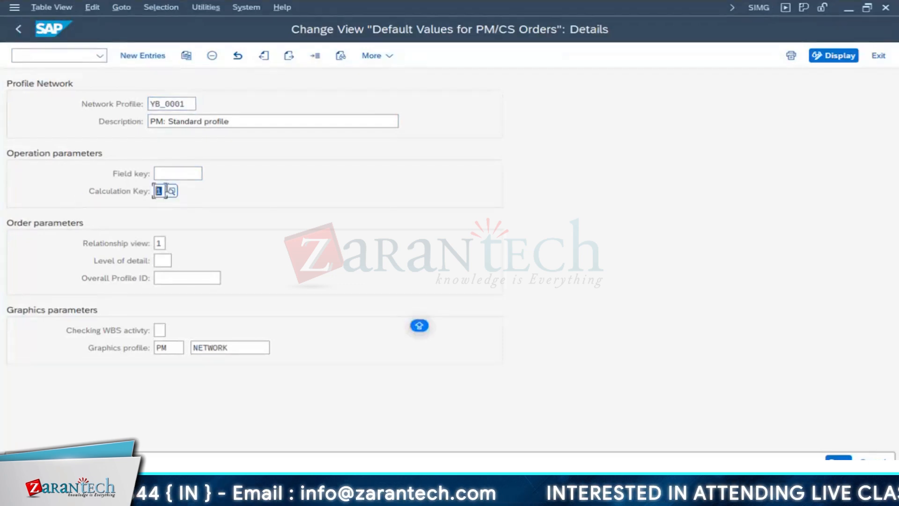
Step: Return to the IMG structure and open Default Values for Task List Data and Profile Assignments
left_click(18, 29)
left_click_drag(61, 101, 2, 103)
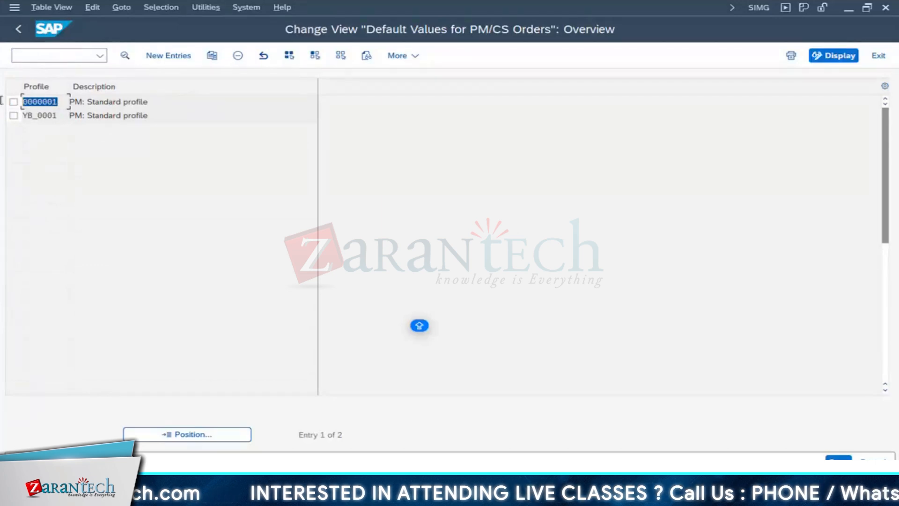
left_click(25, 102)
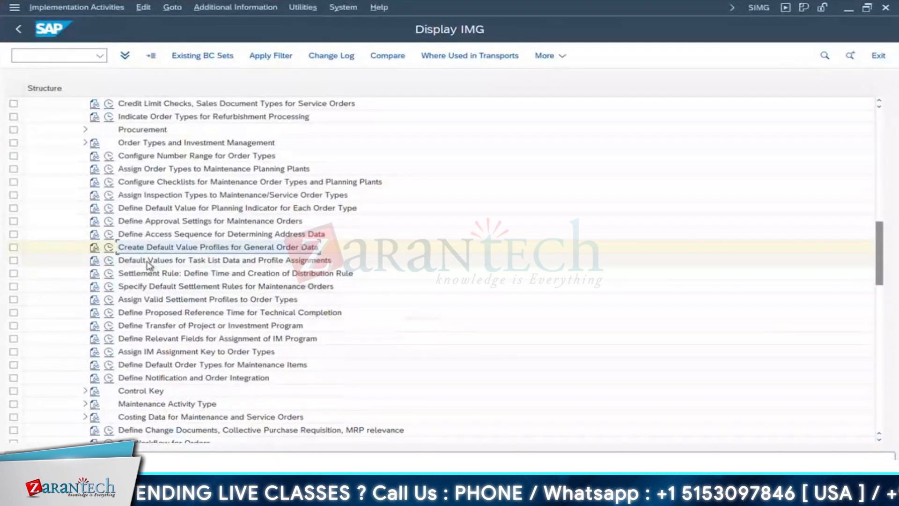
left_click(148, 263)
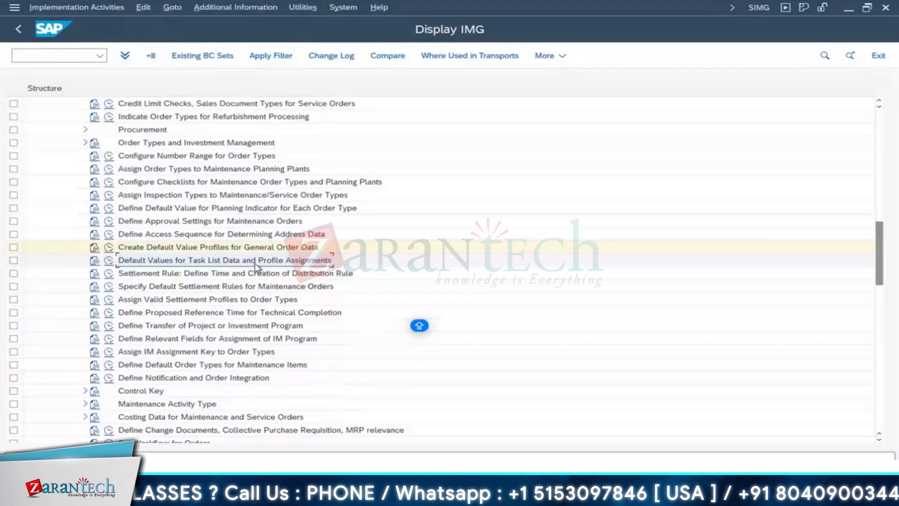
left_click(109, 261)
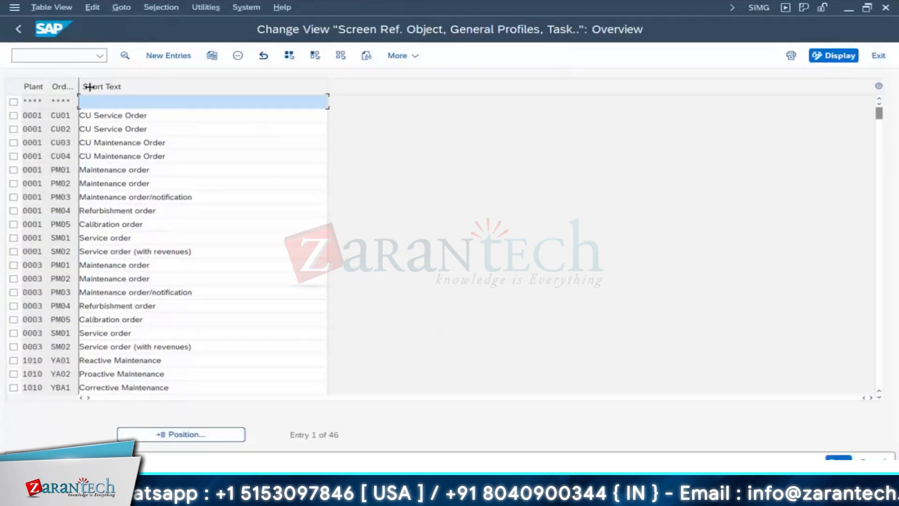
Step: Widen the order type column and position the profile assignment list at plant 1710
left_click_drag(79, 88, 92, 89)
scroll(47, 363, "down", 2)
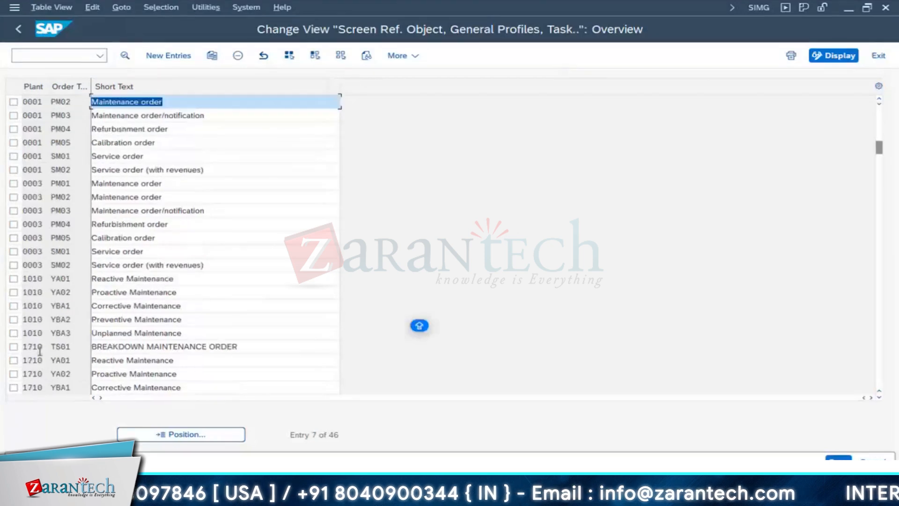
scroll(55, 384, "down", 3)
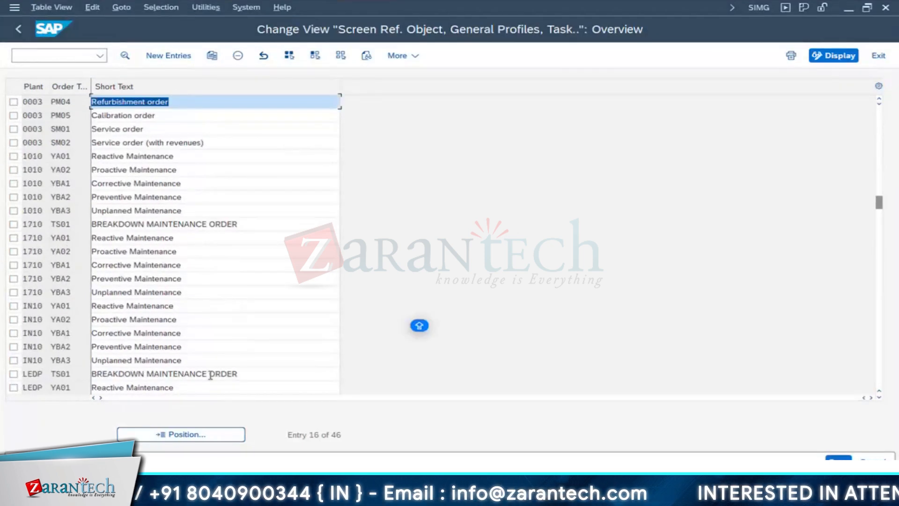
left_click(187, 434)
type("1")
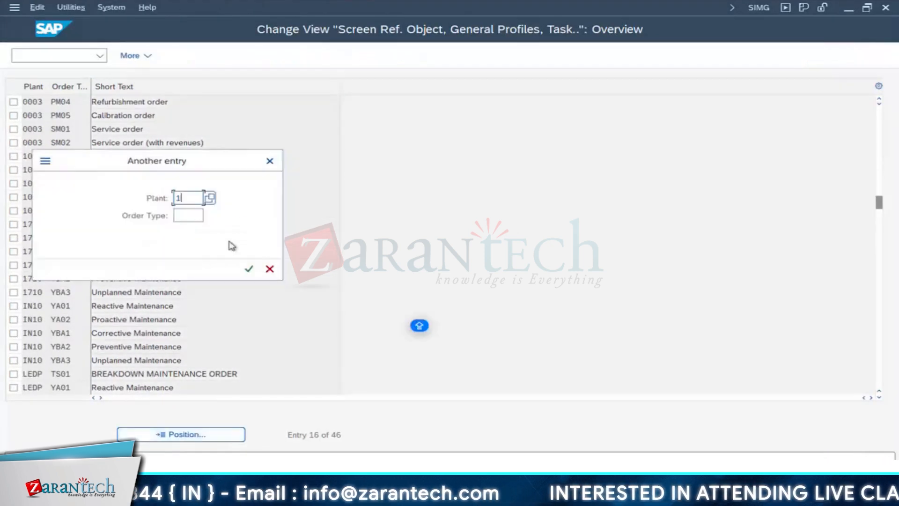
type("710")
key("Return")
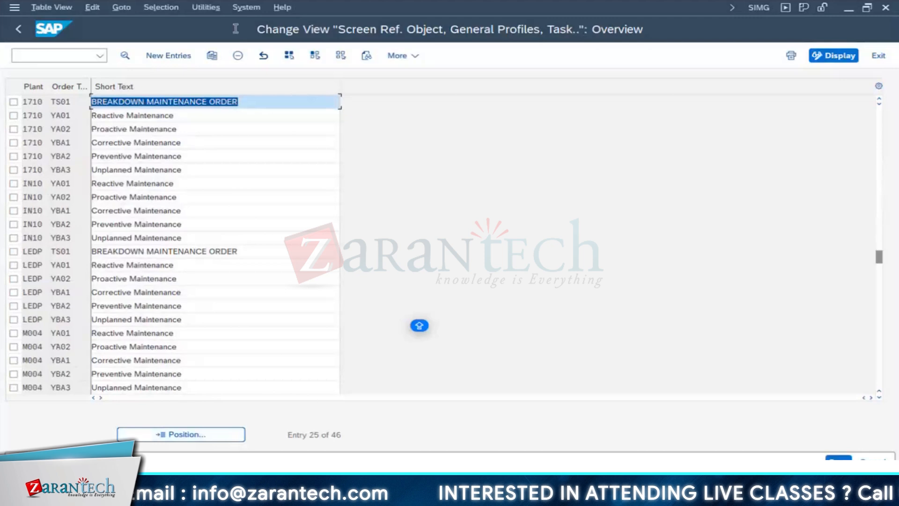
Step: Create a new profile assignment entry for plant 1710 and order type Z01C
left_click(168, 56)
left_click(121, 100)
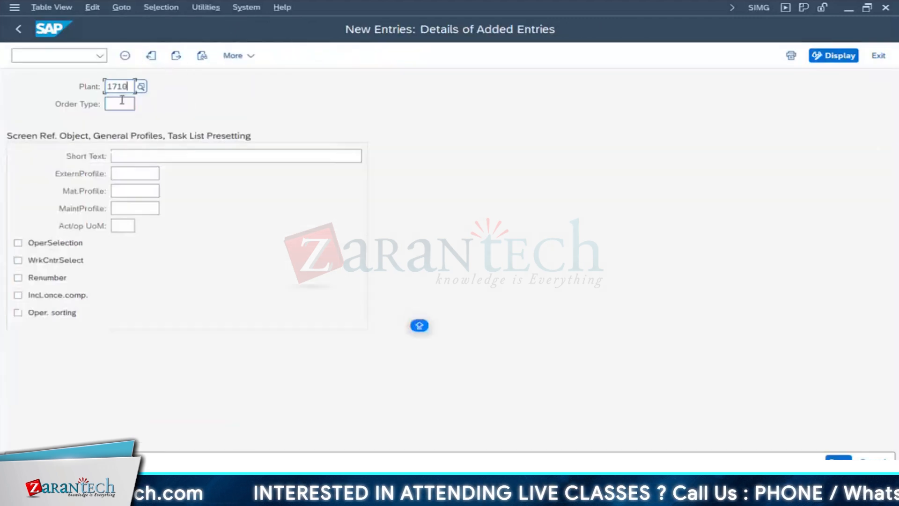
left_click(123, 100)
left_click(142, 103)
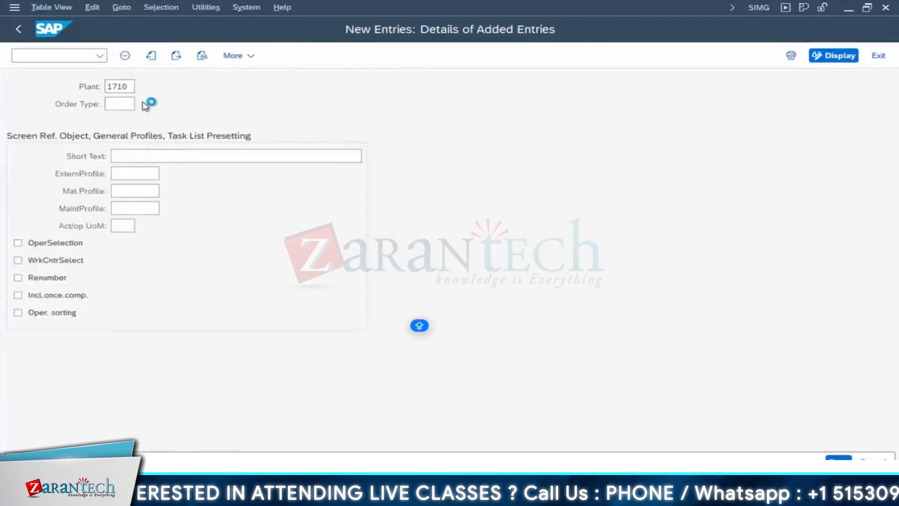
scroll(62, 154, "down", 5)
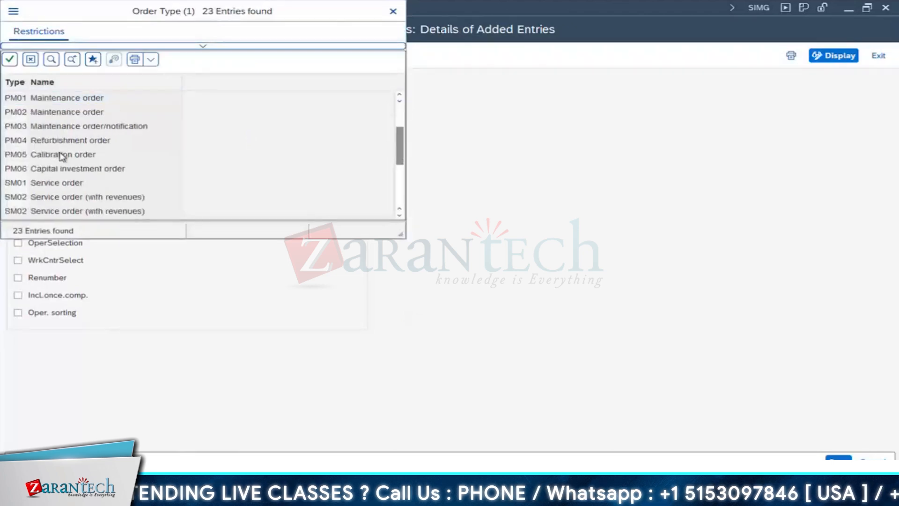
double_click(53, 214)
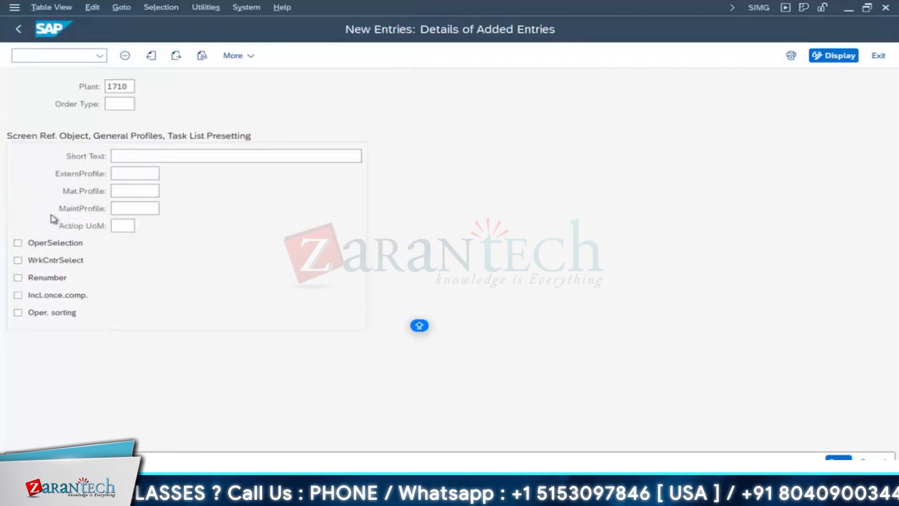
Step: Enter "Purchasing data & Profile" as the short text of the new Z01C entry
left_click(188, 157)
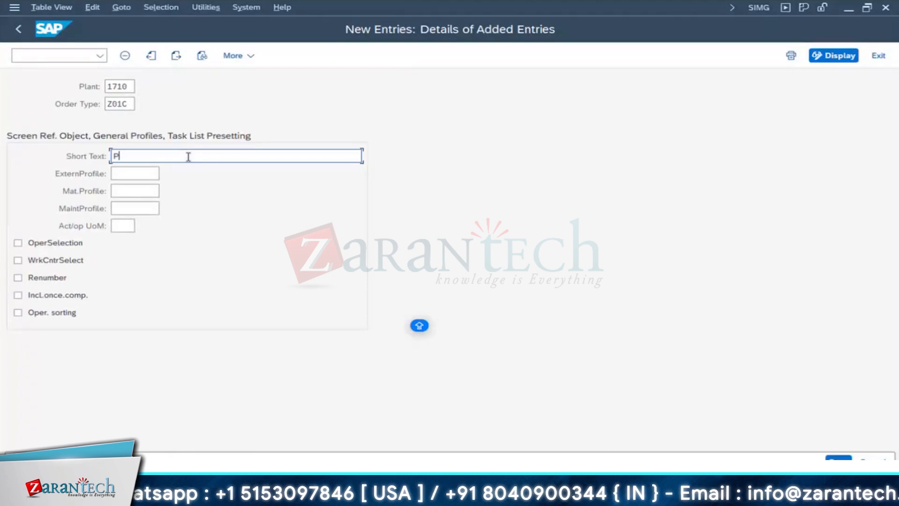
type("Purchasing da")
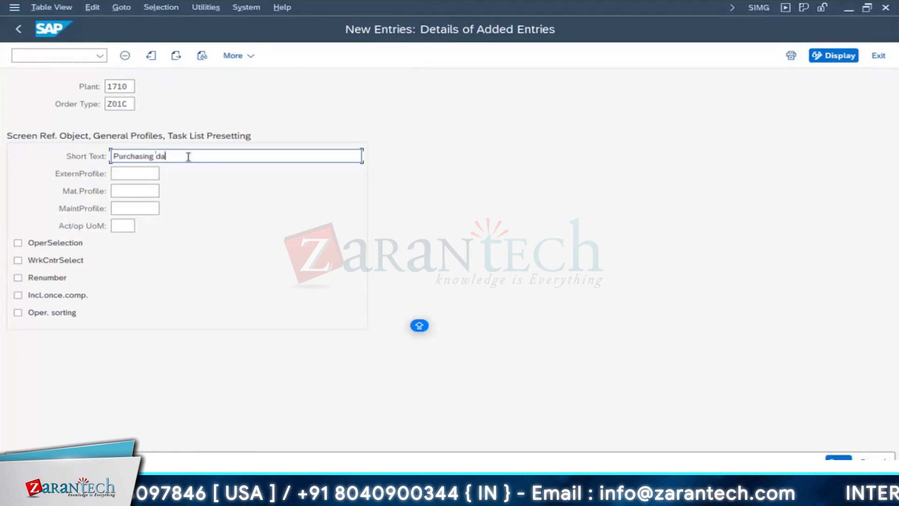
type("ta & ")
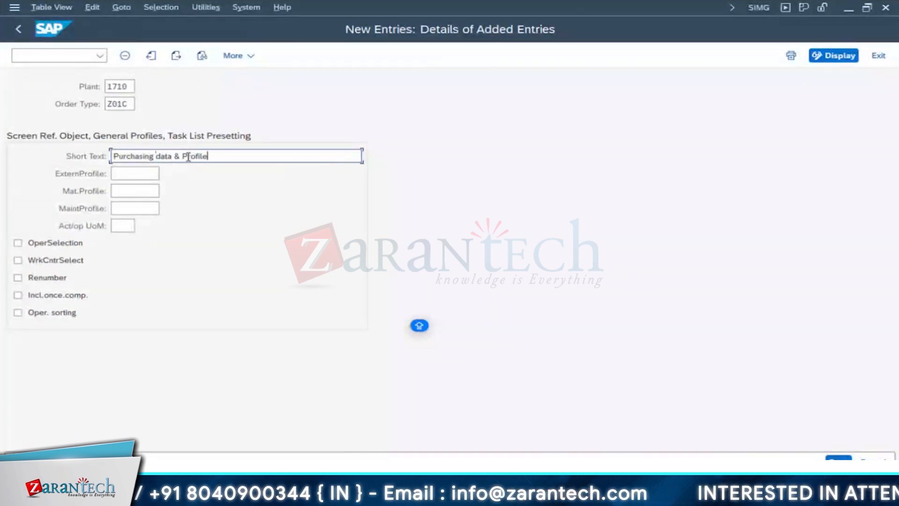
type("Profile")
left_click(134, 174)
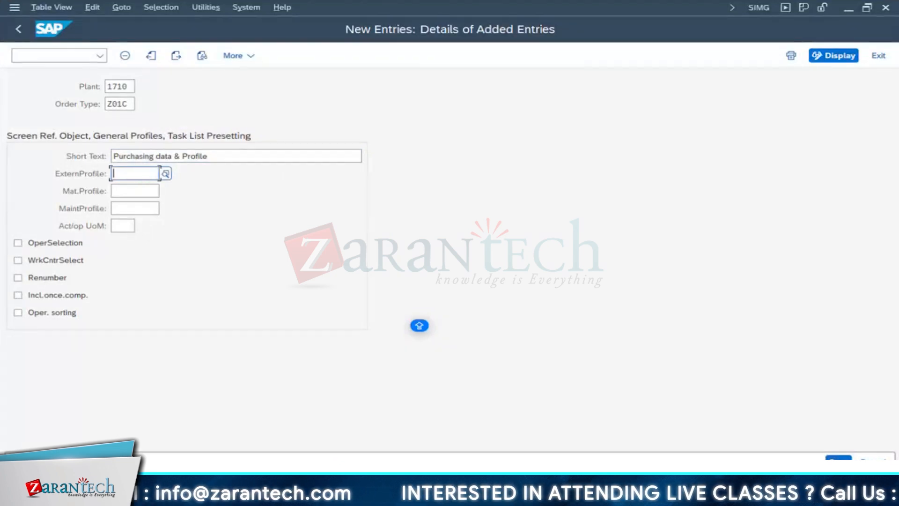
Step: Switch to the pump refurbishment order and display the external processing details for operation 0020 to examine its default purchasing data
left_click(252, 487)
left_click(286, 419)
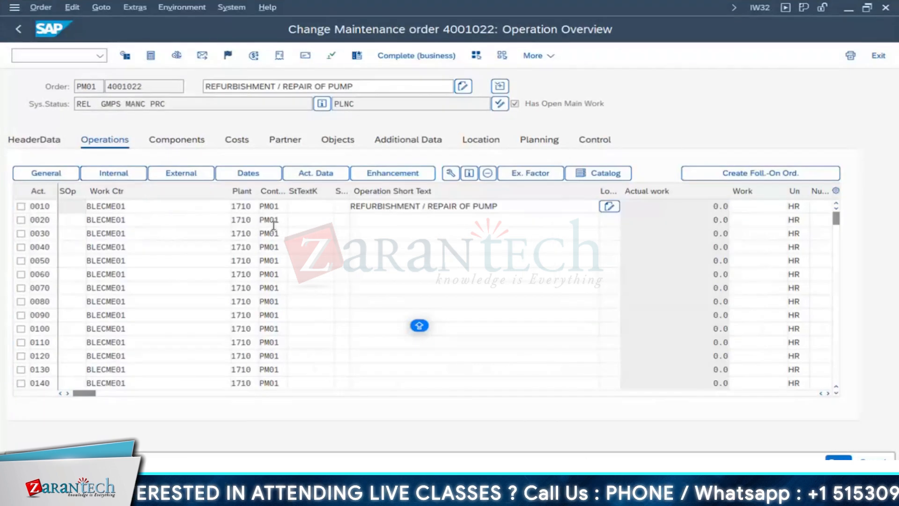
left_click(276, 219)
key("Return")
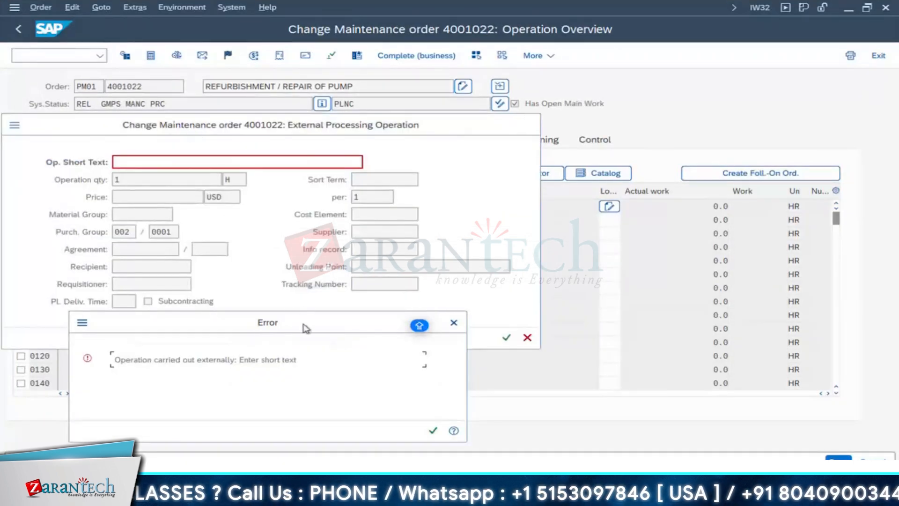
left_click(453, 324)
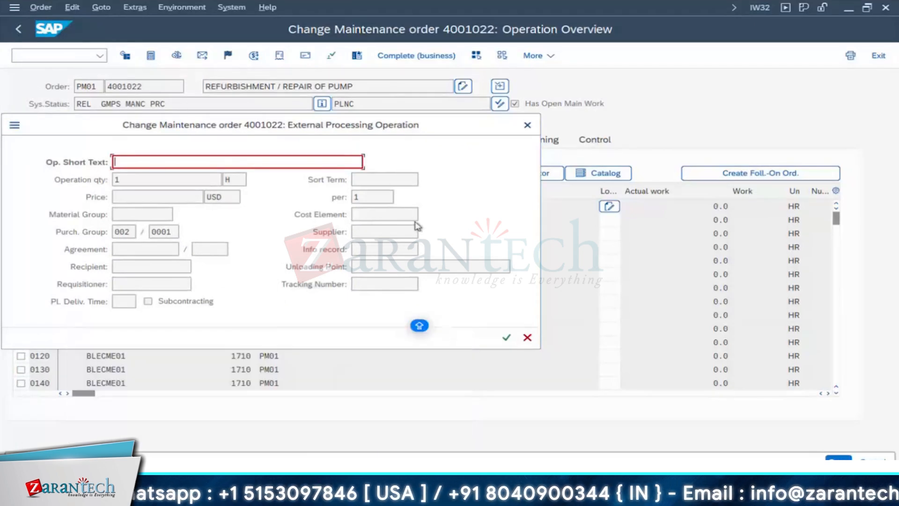
Step: Return to the new Z01C profile entry and set its external procurement profile to 0000002, Procured services
key("super+Tab")
key("super+shift+Tab")
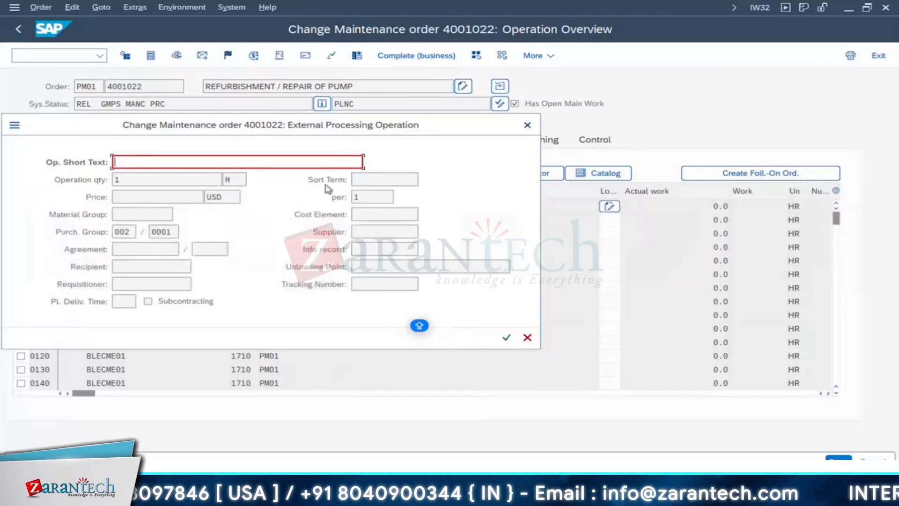
key("super")
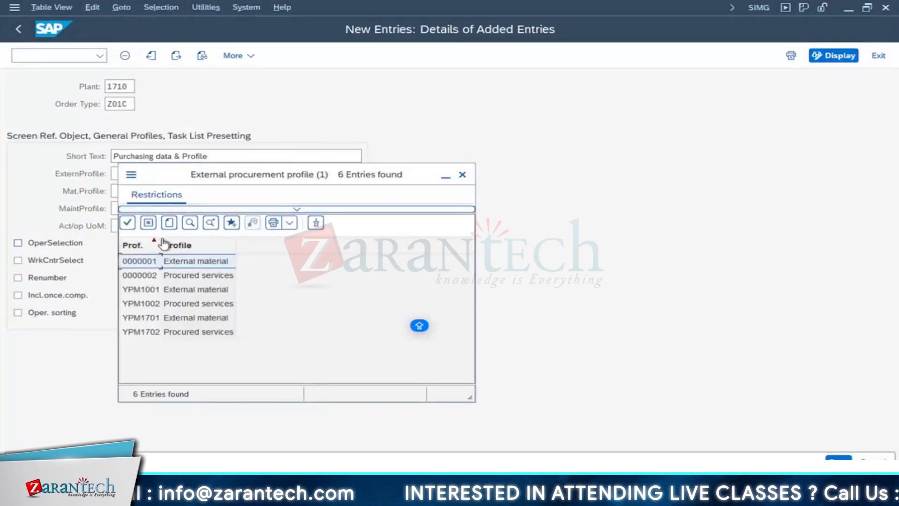
left_click_drag(163, 241, 179, 242)
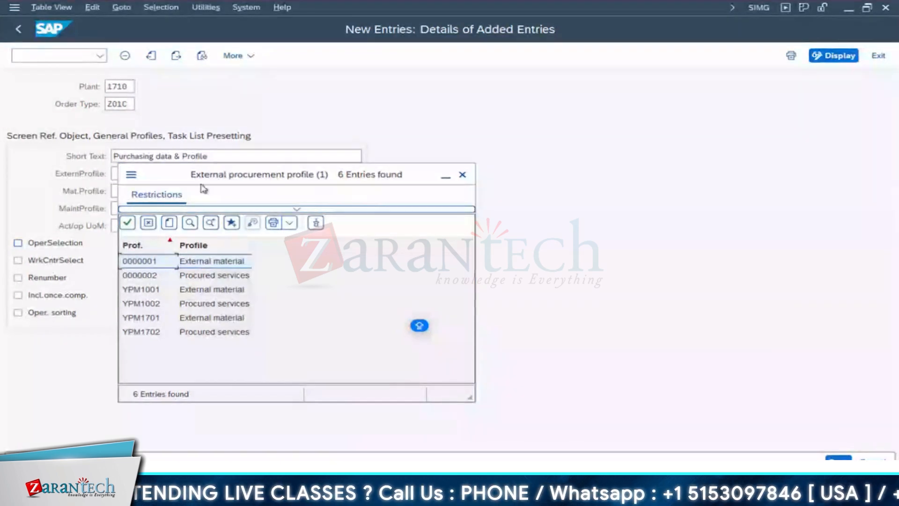
left_click_drag(202, 176, 306, 175)
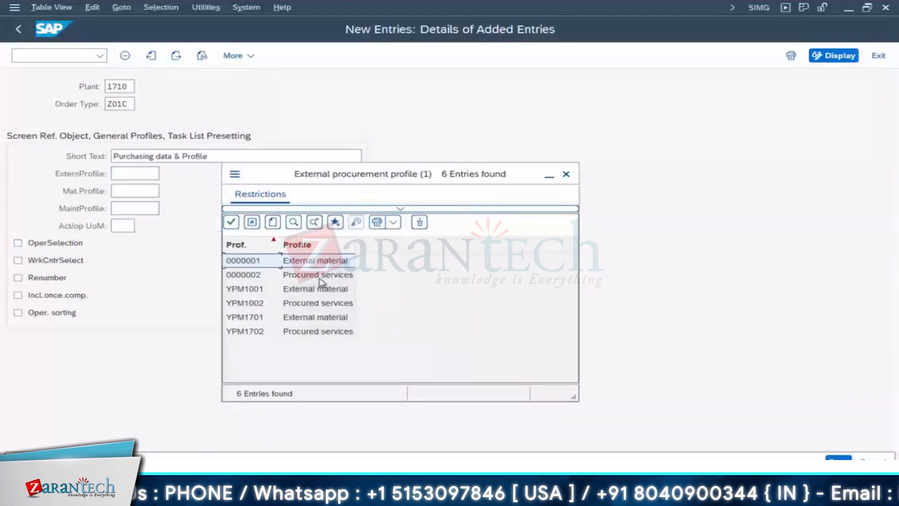
left_click(321, 280)
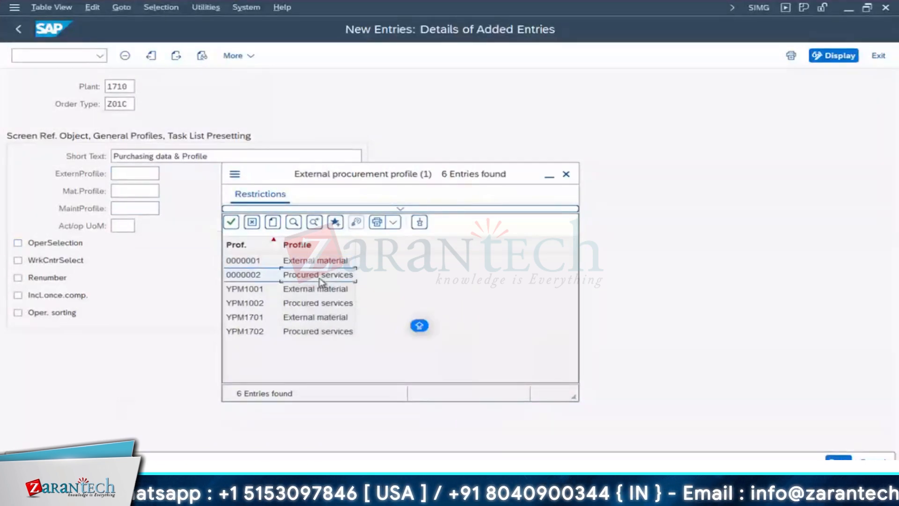
double_click(322, 280)
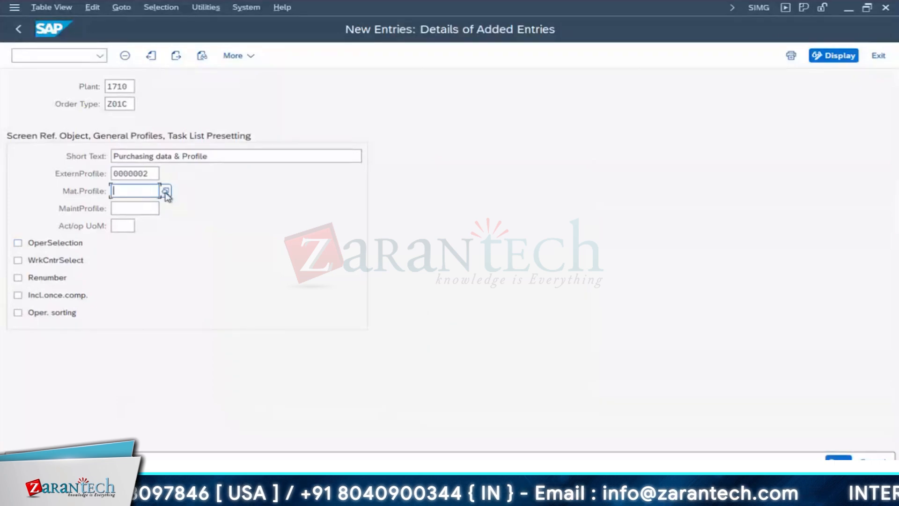
Step: Assign material profile 0000001, External material, and maintenance profile 0000001, PM: Standard profile, to the Z01C entry
key("F4")
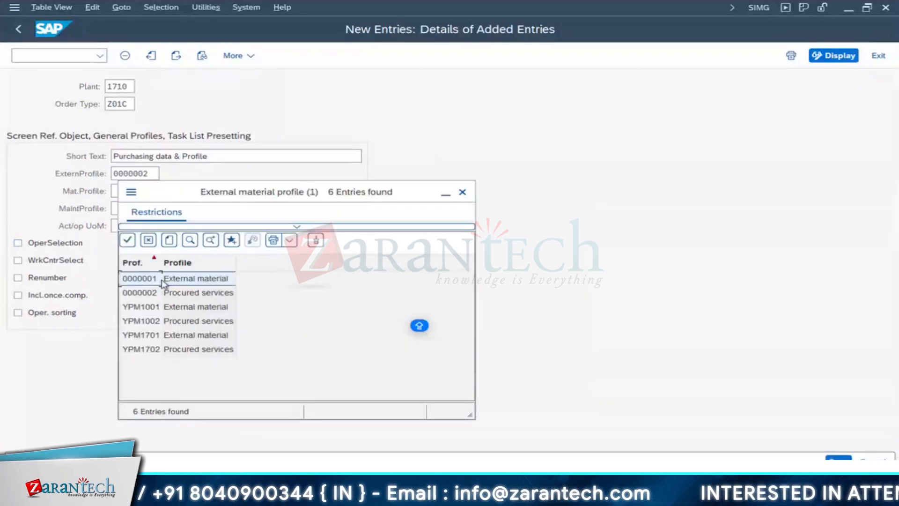
left_click(181, 278)
double_click(180, 278)
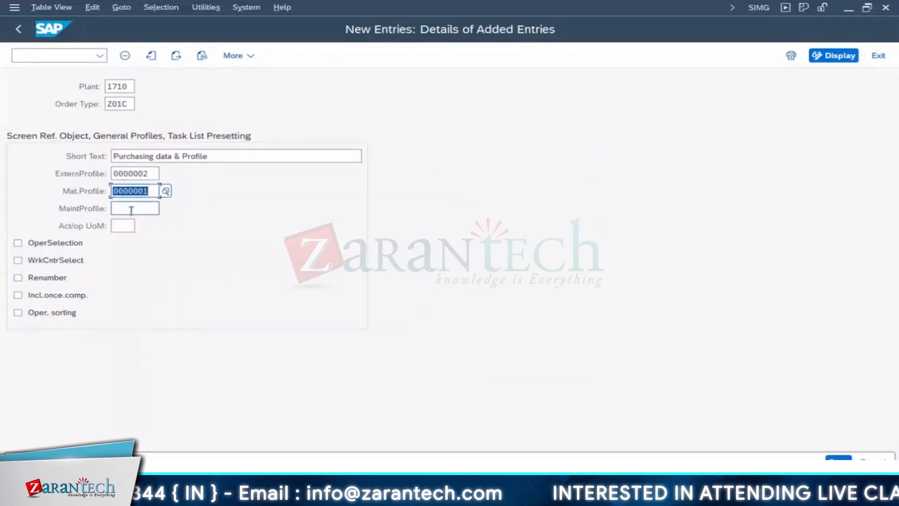
left_click(168, 208)
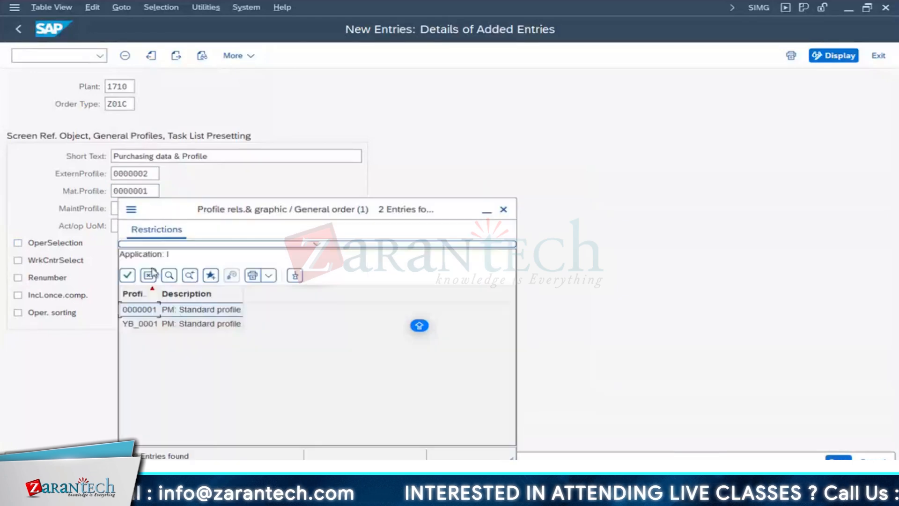
double_click(143, 310)
Step: Set the activity/operation unit of measure of the Z01C entry to HR
left_click(133, 226)
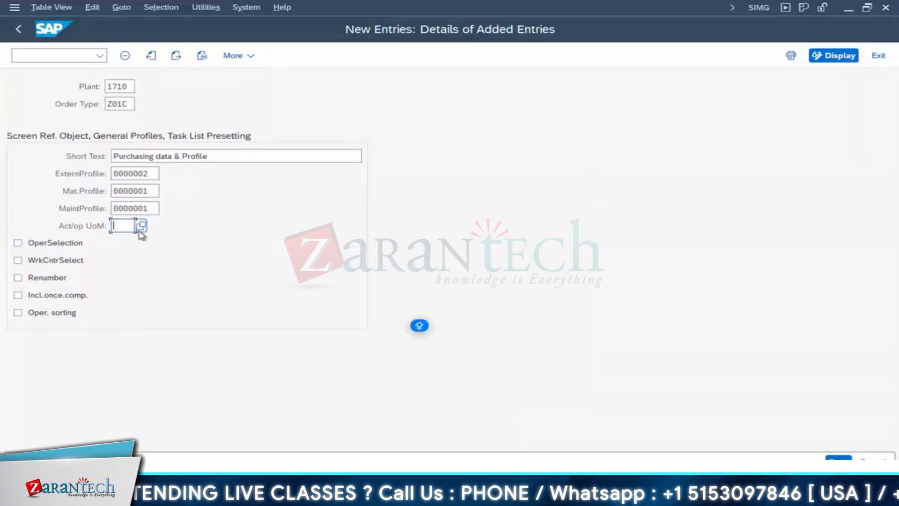
left_click(142, 226)
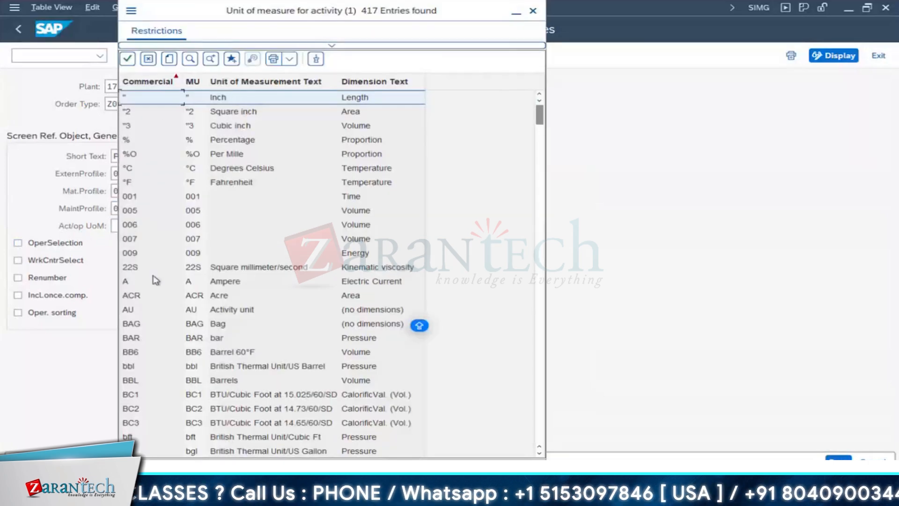
scroll(156, 281, "down", 2)
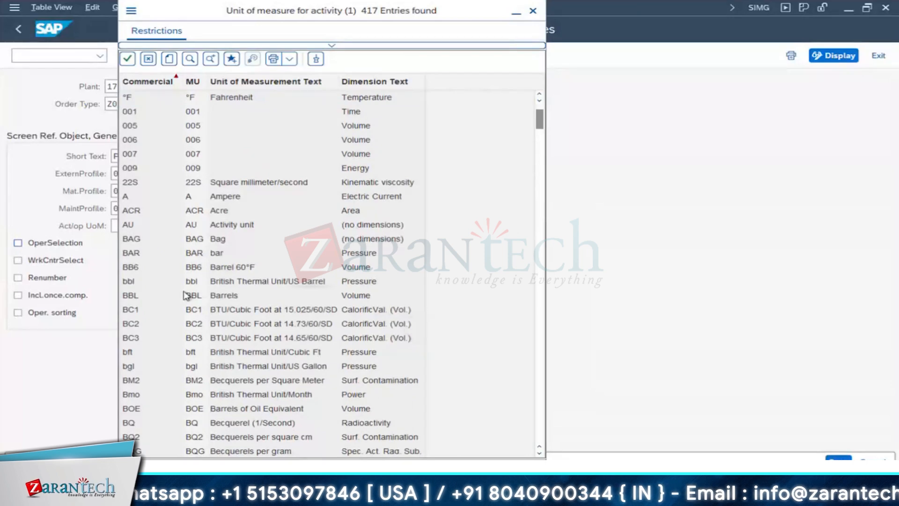
scroll(186, 295, "down", 15)
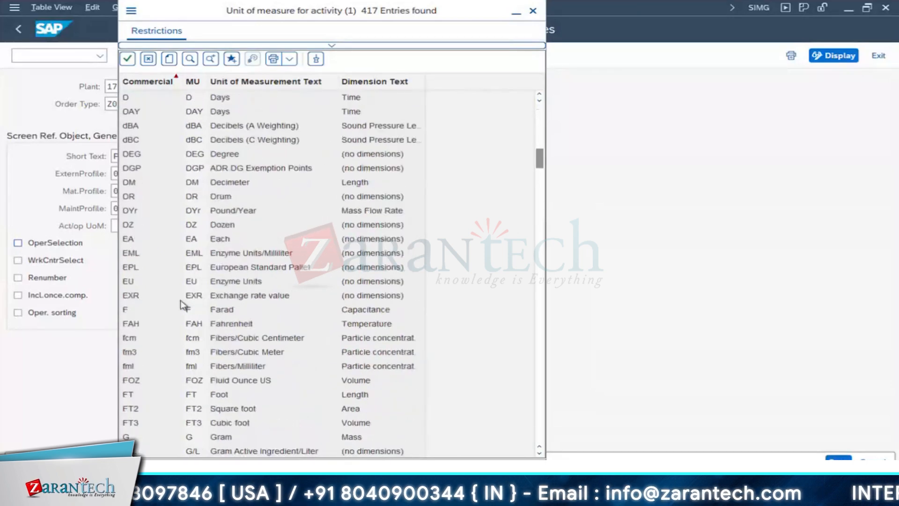
scroll(184, 305, "down", 8)
double_click(133, 252)
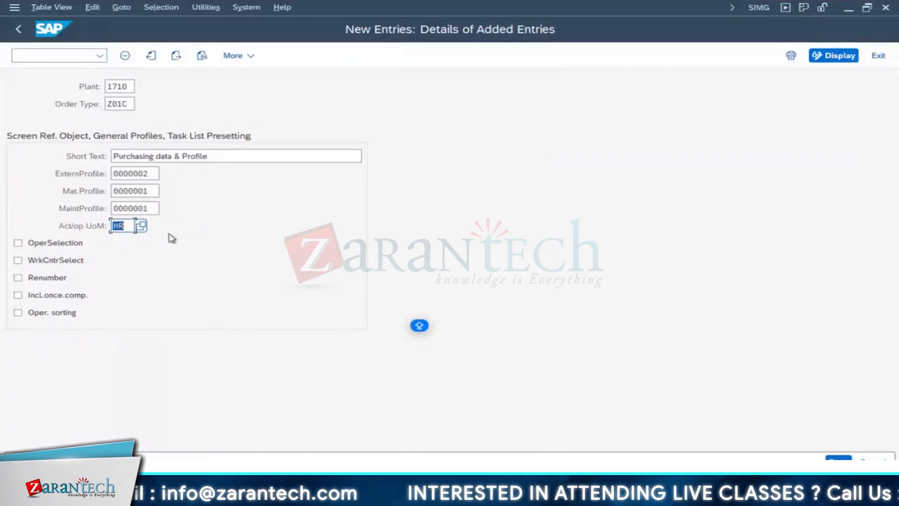
Step: Enable operation selection, work center selection and renumbering in the task list presetting of the Z01C entry
left_click(18, 243)
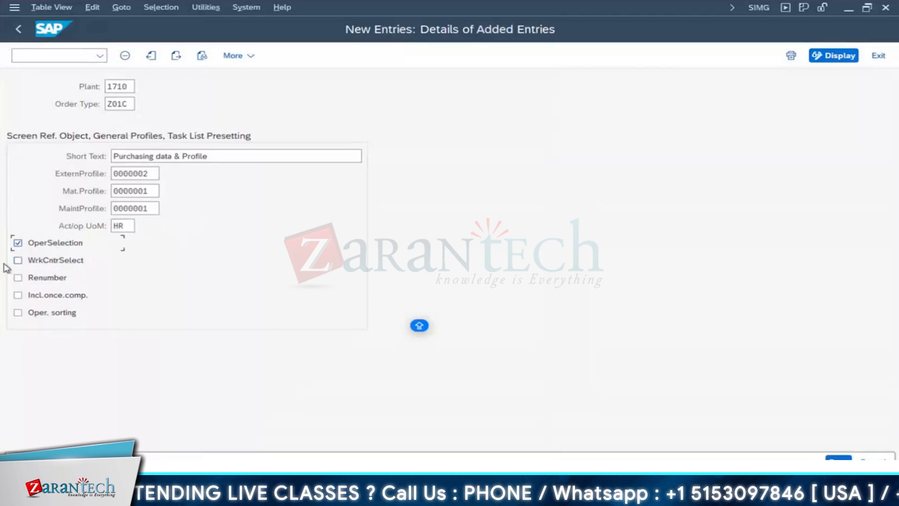
left_click(18, 260)
left_click(17, 277)
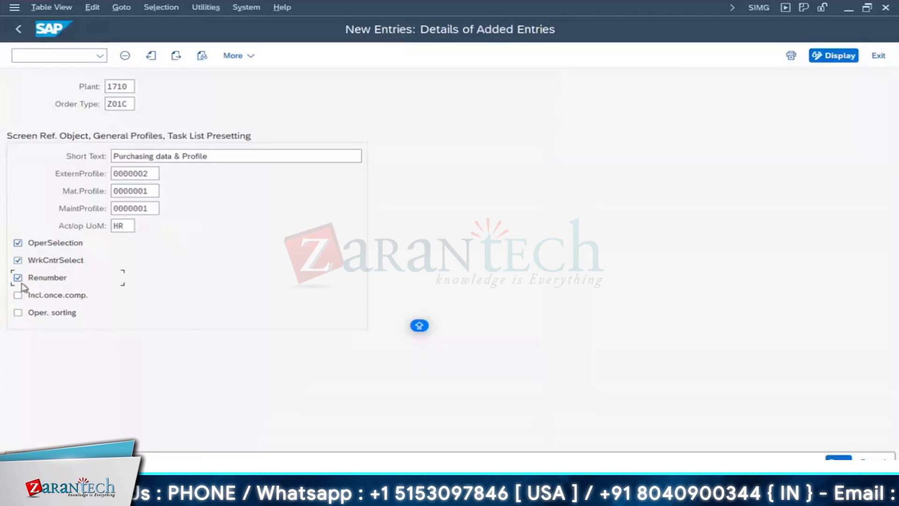
Step: Switch to the pump refurbishment order, close its external processing details and display the available task list selection options
mouse_move(262, 443)
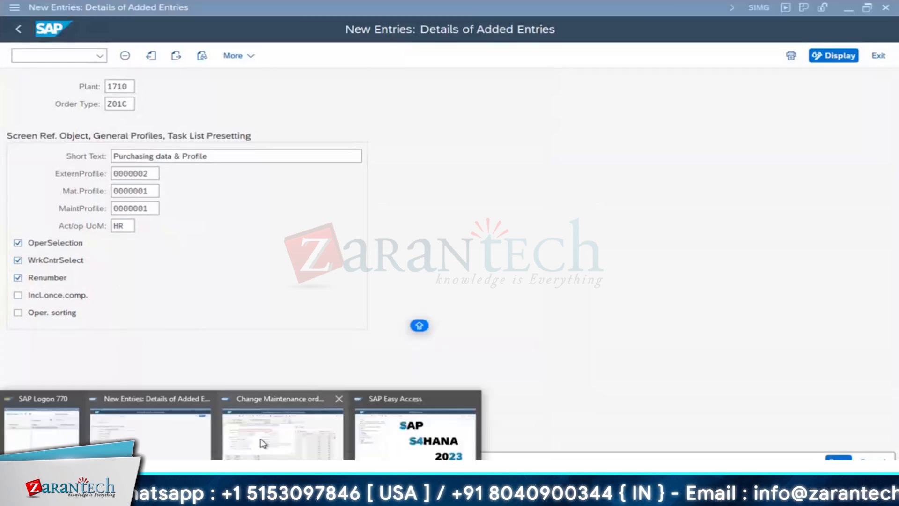
left_click(293, 442)
left_click(528, 126)
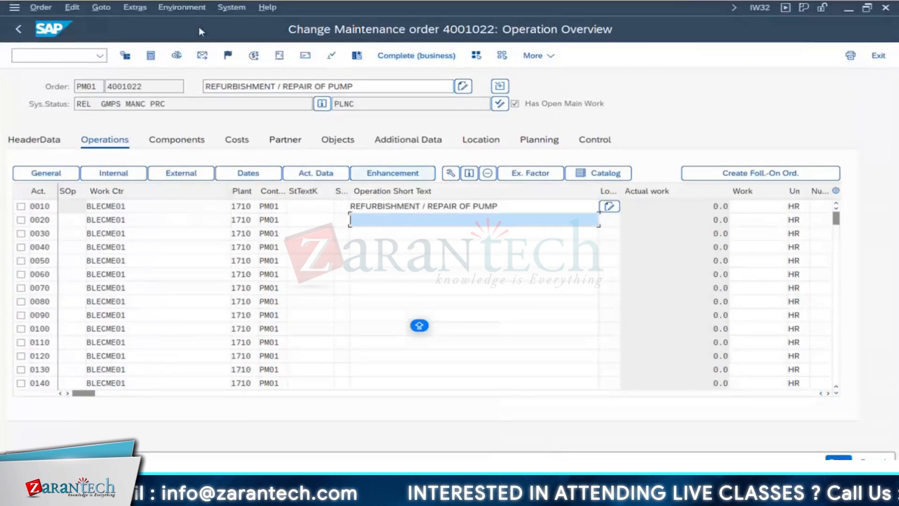
left_click(168, 8)
left_click(140, 9)
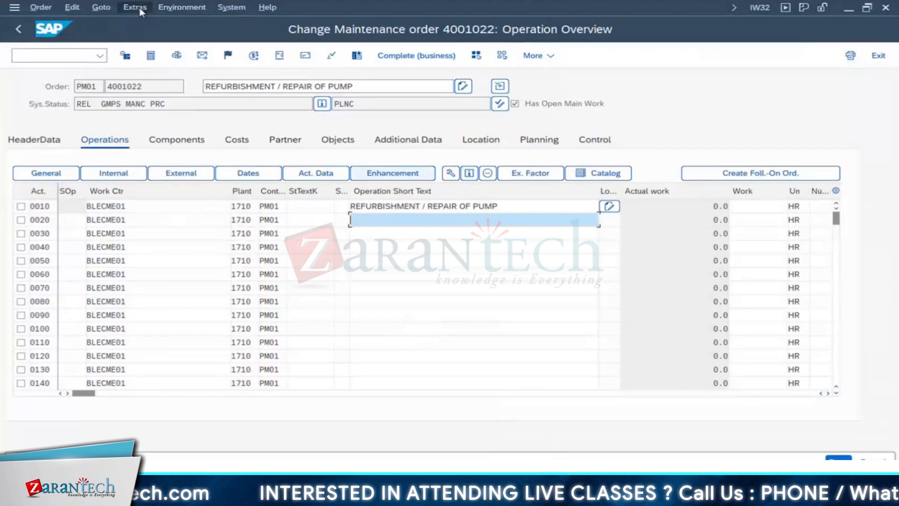
left_click(140, 10)
mouse_move(165, 28)
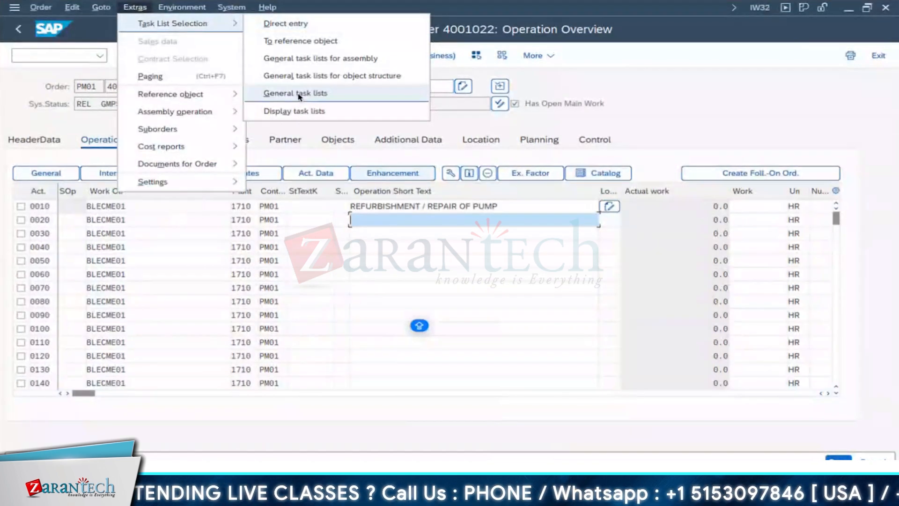
Step: Check the equipment in the order's header data, then return to the operation overview
left_click(19, 142)
left_click(31, 141)
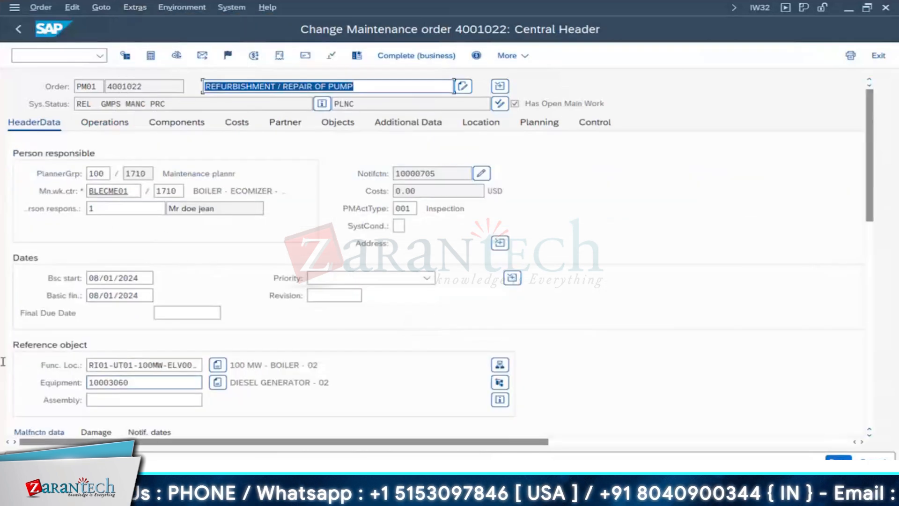
double_click(137, 383)
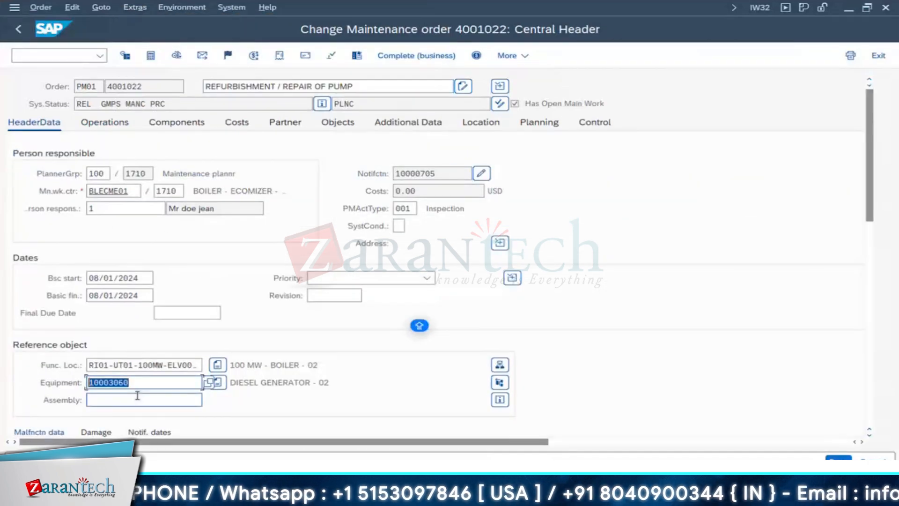
left_click(139, 9)
left_click(100, 123)
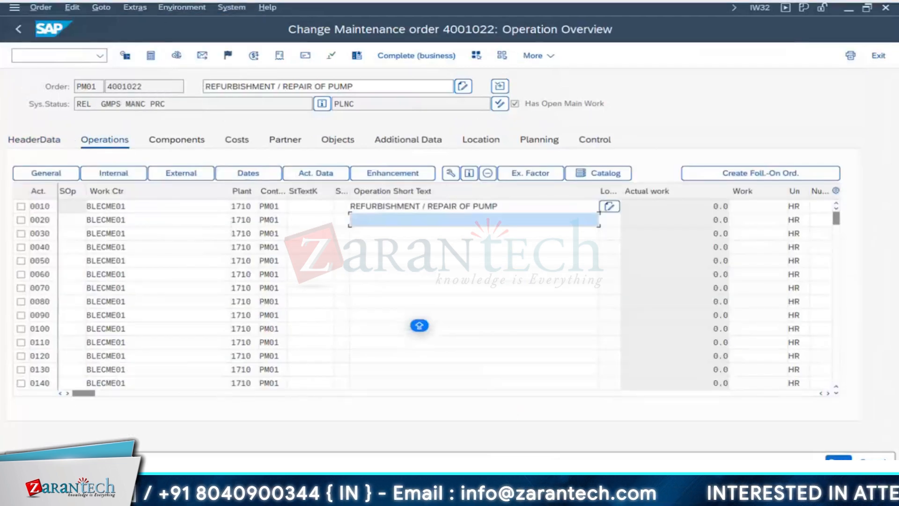
Step: Search the general task lists for plant 1710 and select group 63, "Mechanical Inspection for Pump", for the order
left_click(135, 8)
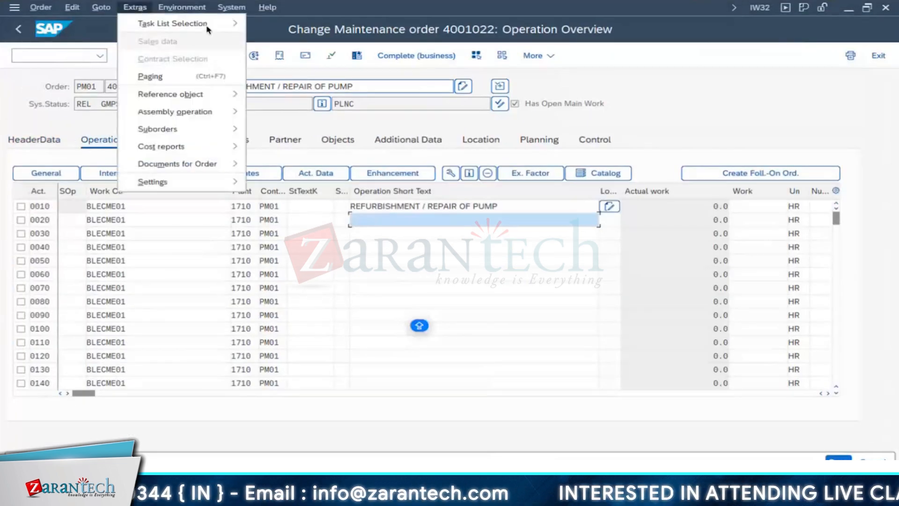
mouse_move(206, 24)
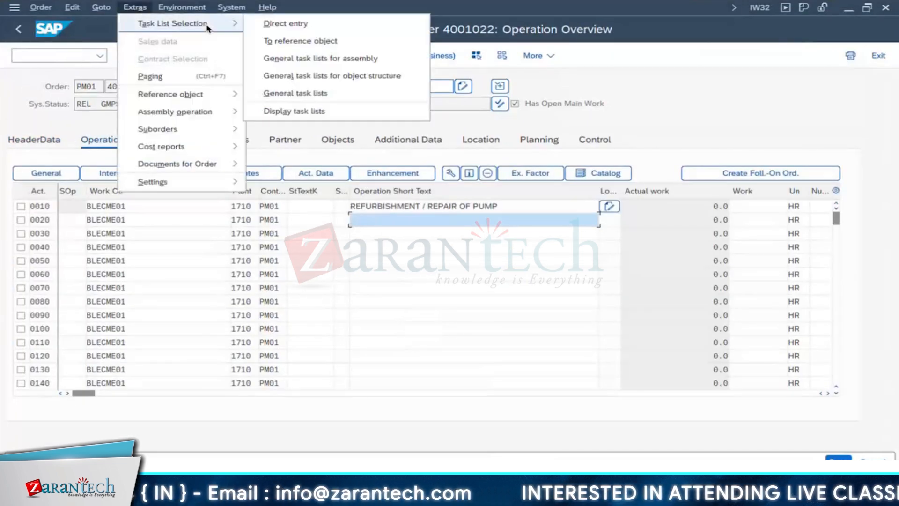
left_click(295, 95)
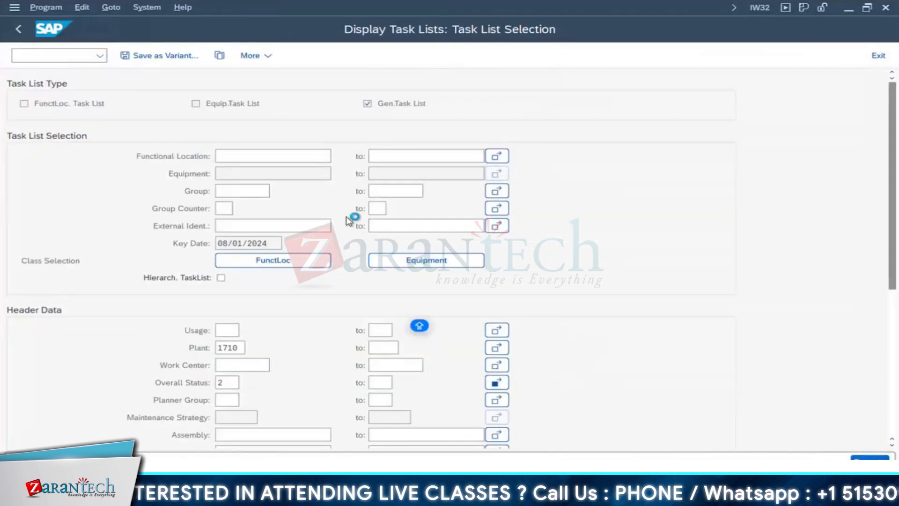
key("F8")
scroll(117, 323, "down", 2)
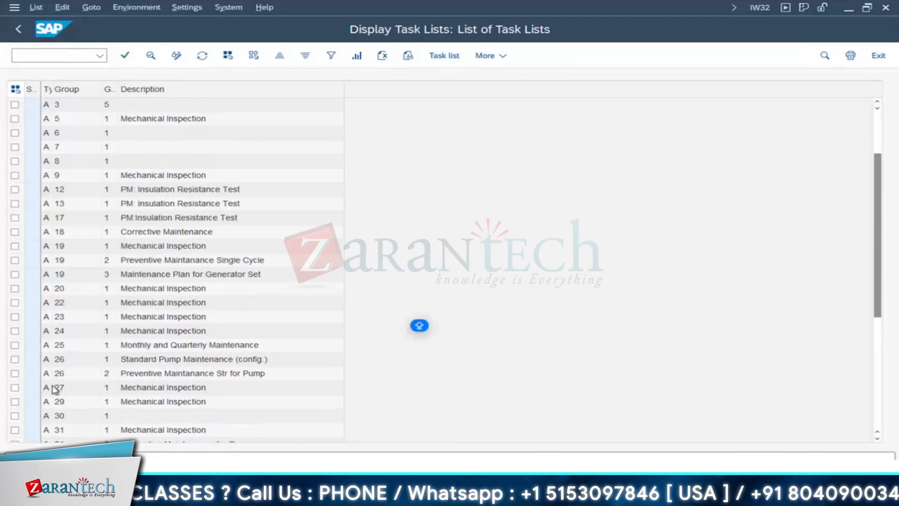
scroll(56, 390, "down", 7)
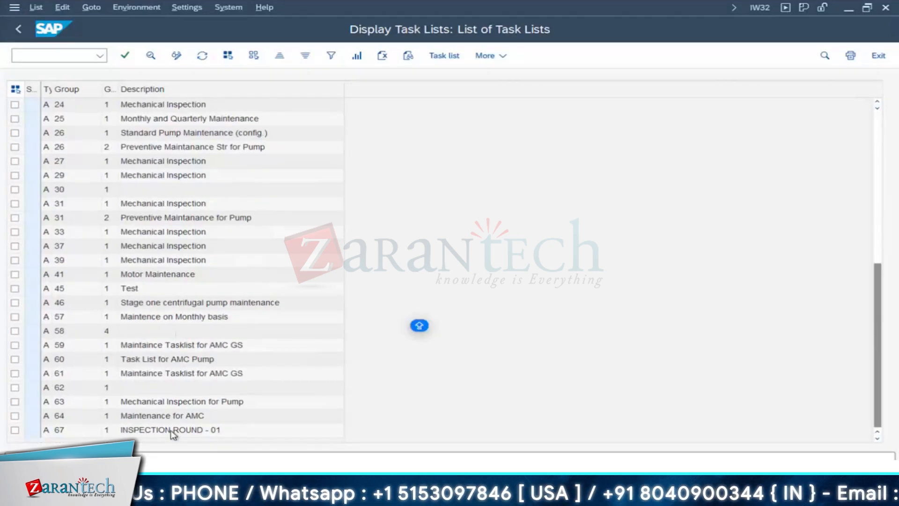
double_click(146, 402)
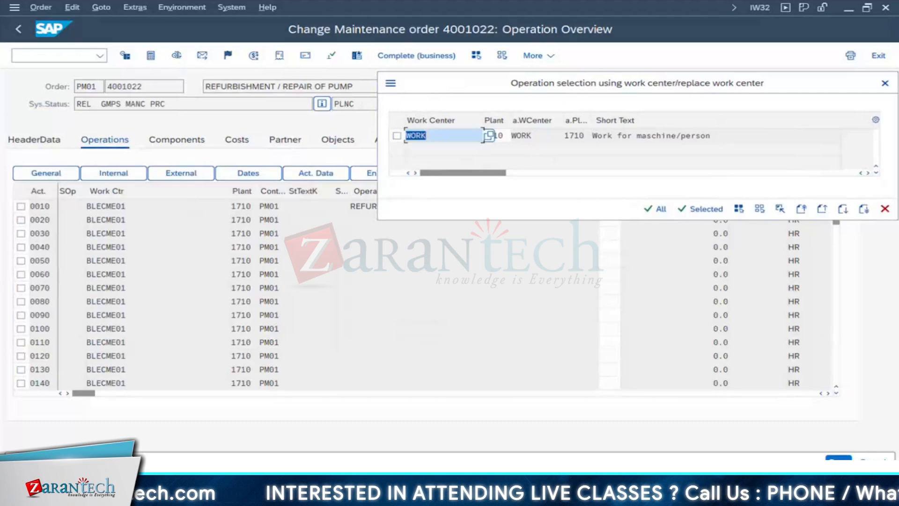
Step: Review the task list presettings in the Z01C profile entry and return to the order's work center selection
left_click(156, 494)
left_click(156, 439)
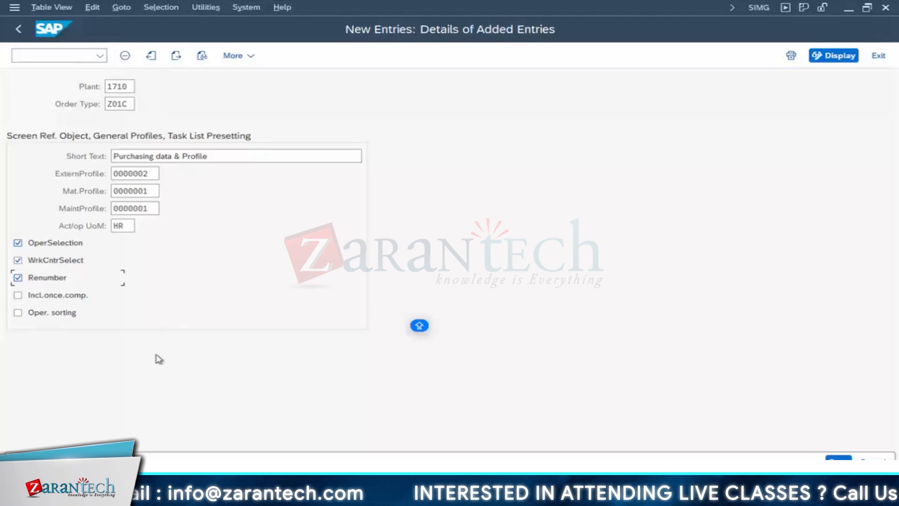
left_click(254, 490)
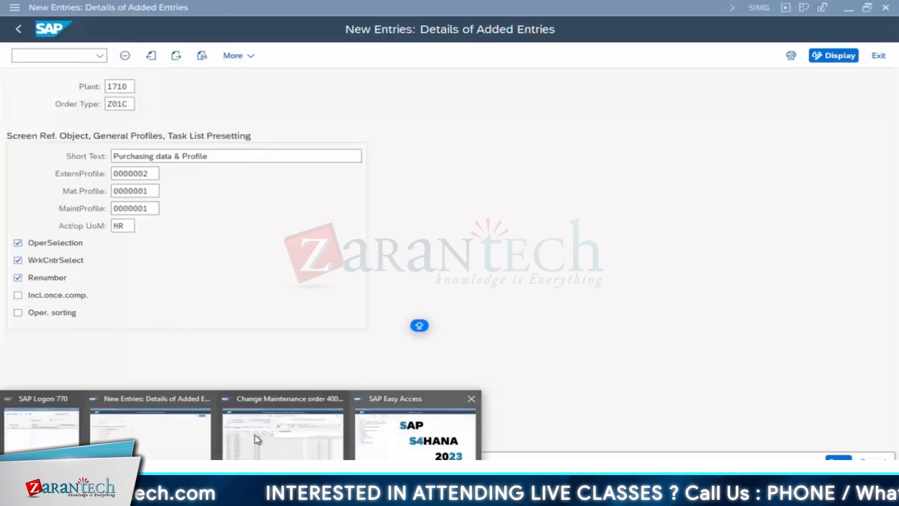
left_click(297, 437)
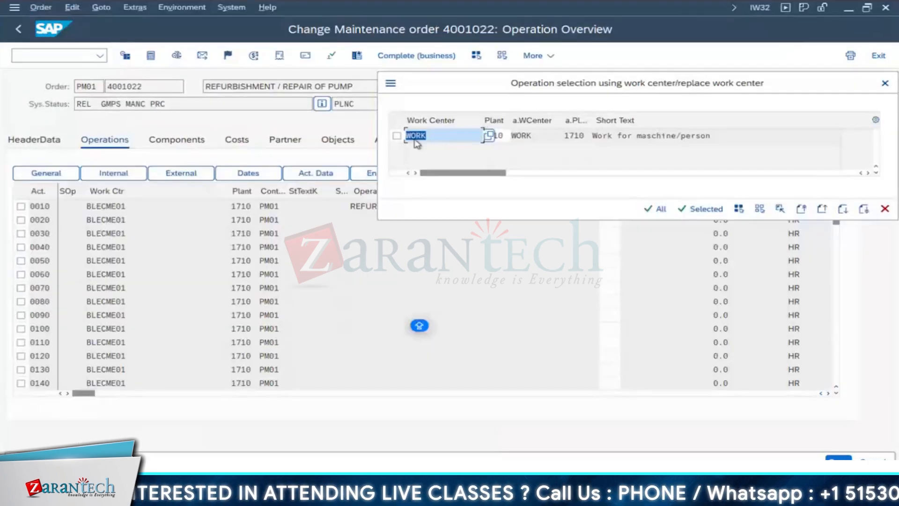
Step: Replace the work center of the task list operations with BLECME01 and widen the plant column
key("BackSpace")
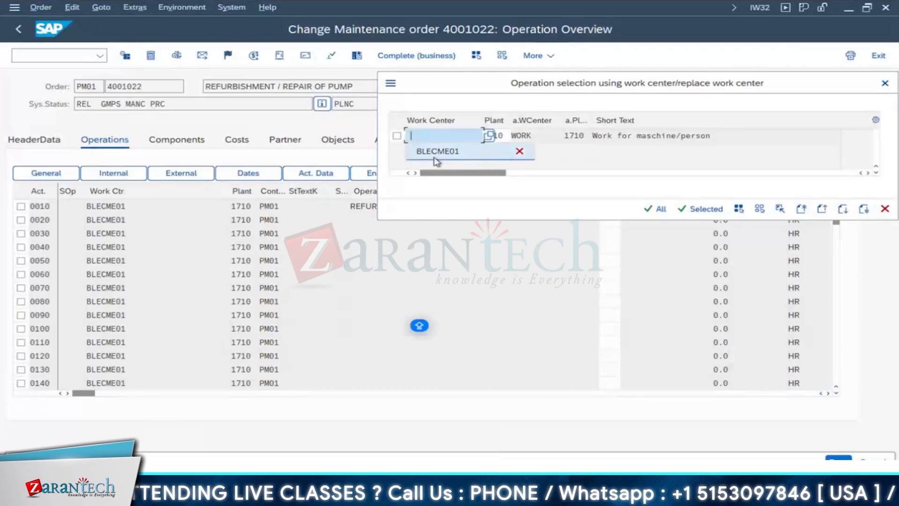
left_click(434, 156)
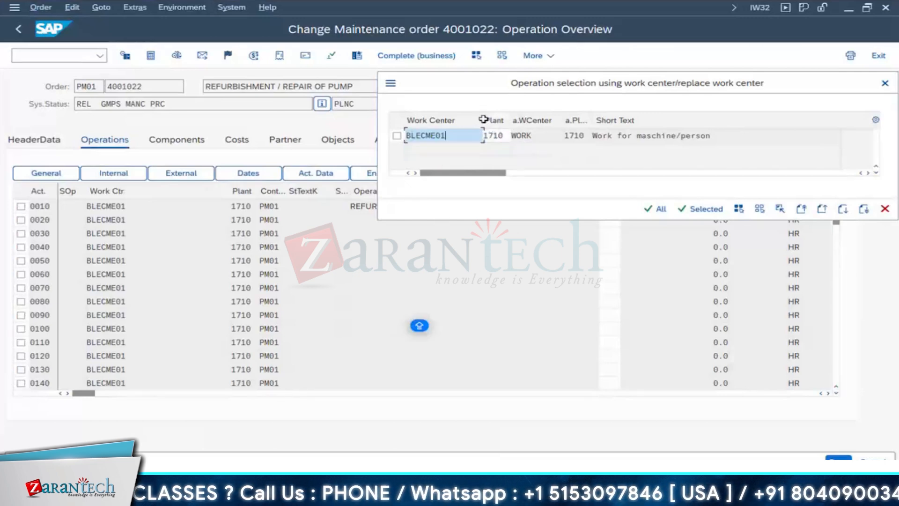
left_click_drag(483, 119, 521, 120)
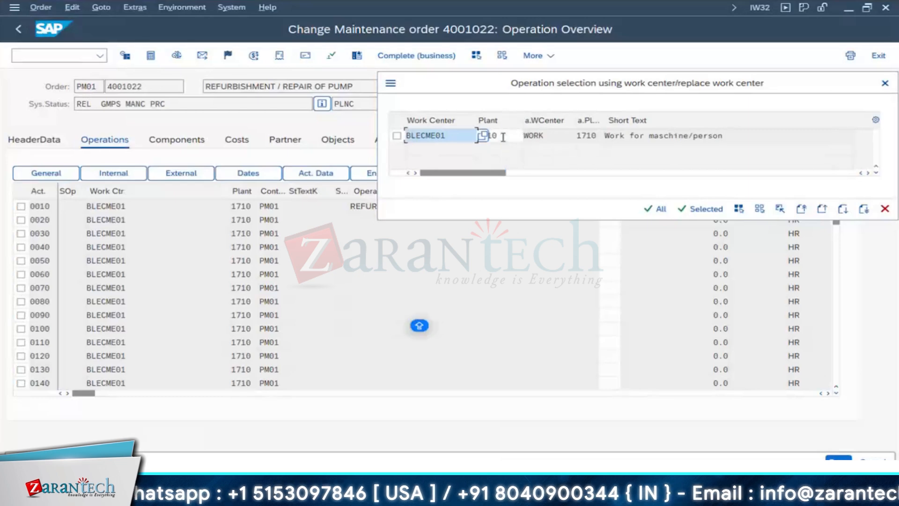
Step: Accept BLECME01 in plant 1710 for all task list operations and transfer operation 0010 of group 63 into the order
left_click(504, 139)
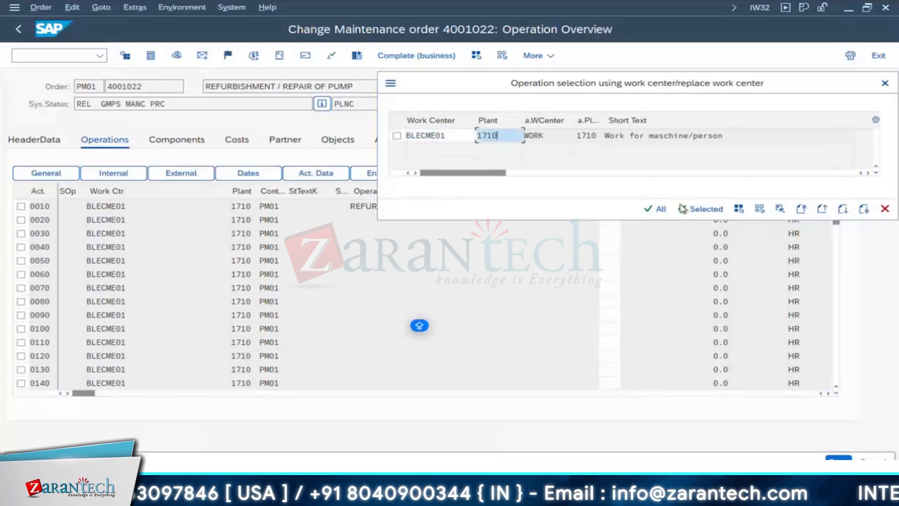
left_click(661, 210)
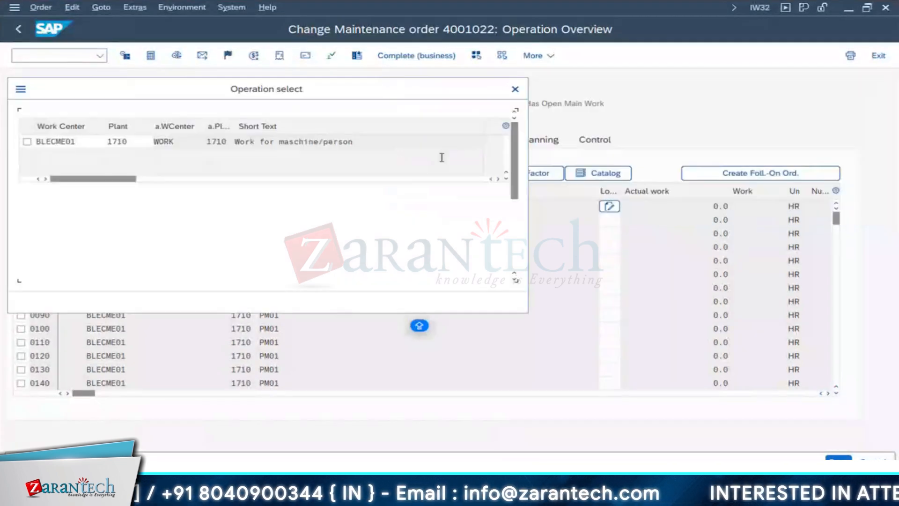
left_click_drag(182, 91, 510, 84)
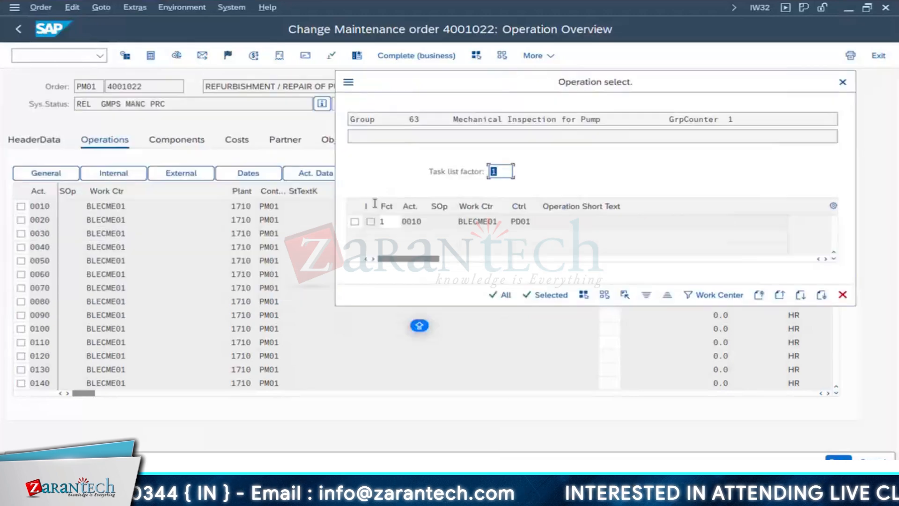
left_click(354, 222)
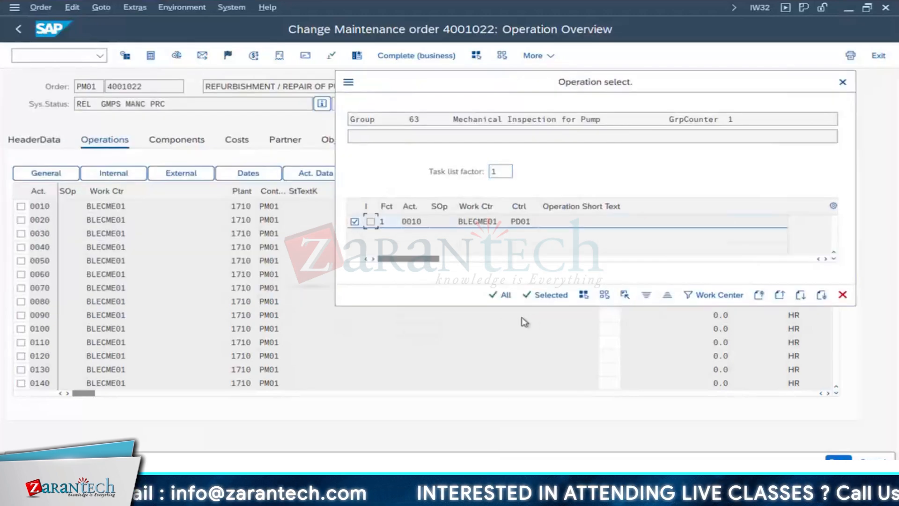
left_click(498, 294)
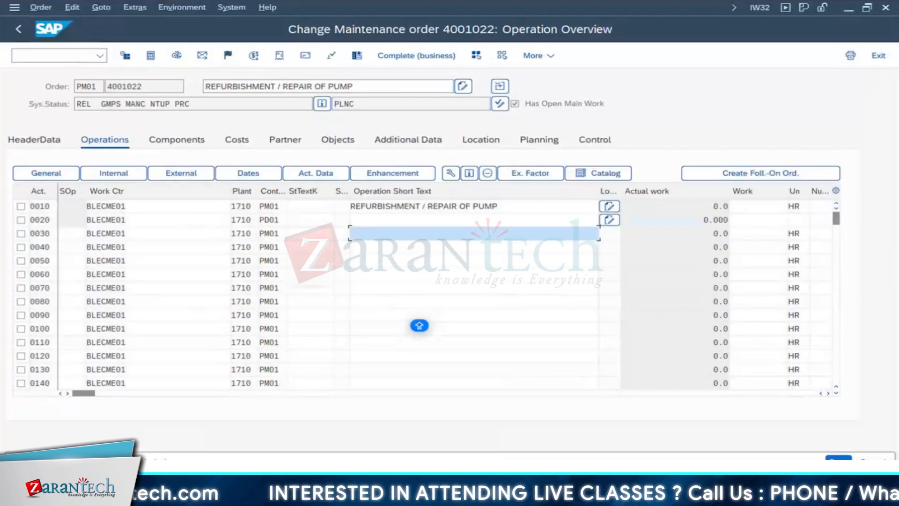
Step: Select the task list group 9, "Mechanical Inspection", for the order and accept work center RES-0100 for all its operations
left_click(182, 7)
mouse_move(145, 12)
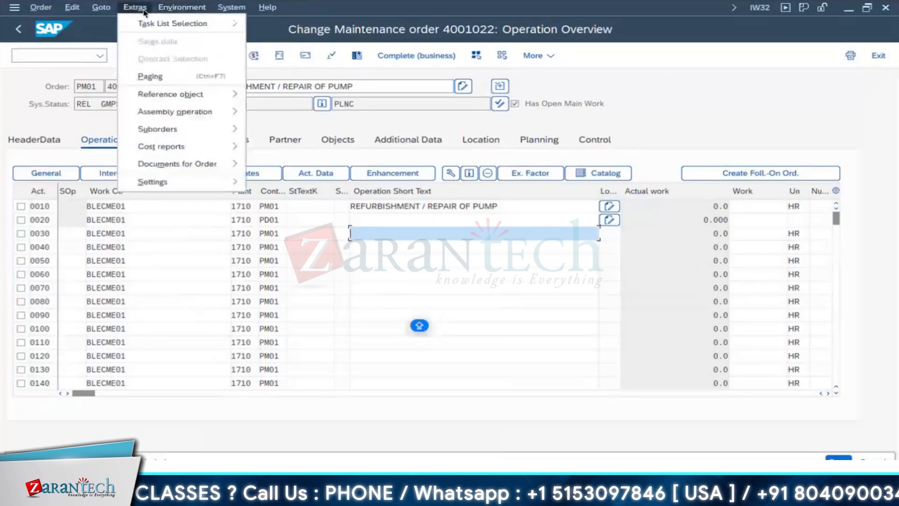
mouse_move(174, 23)
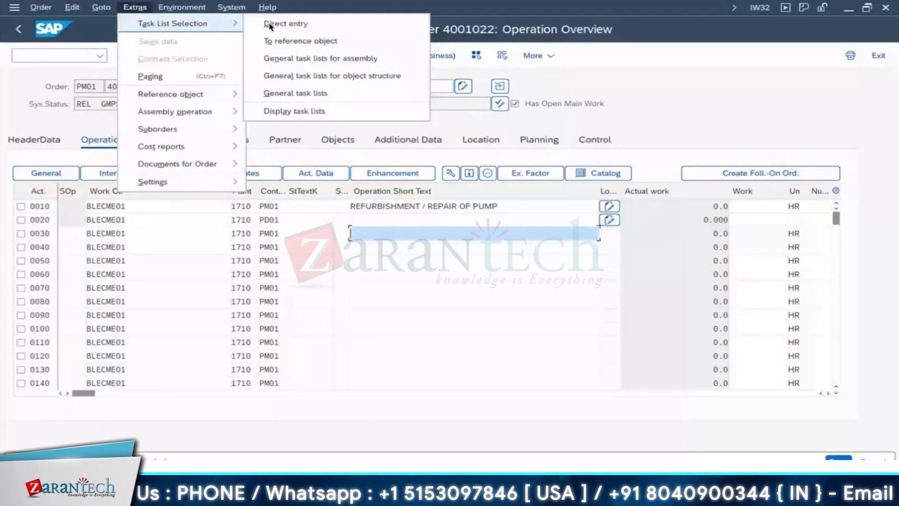
left_click(294, 111)
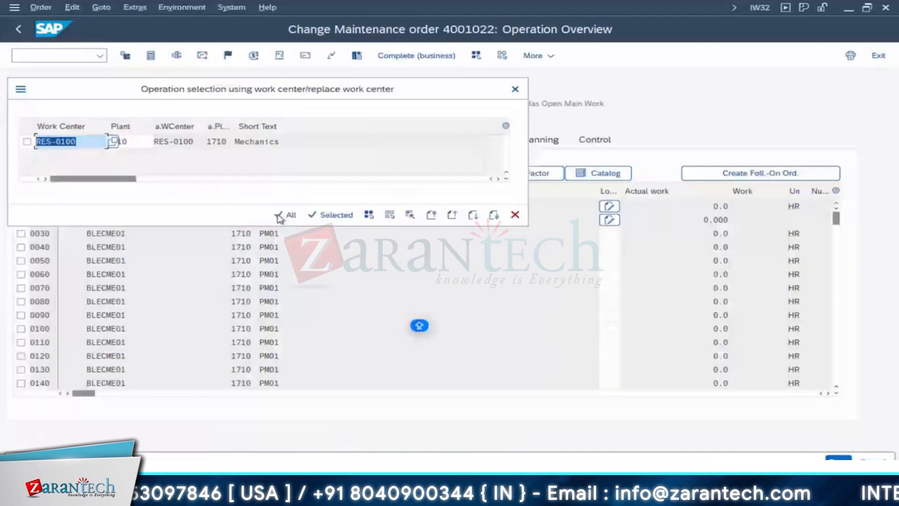
left_click(275, 214)
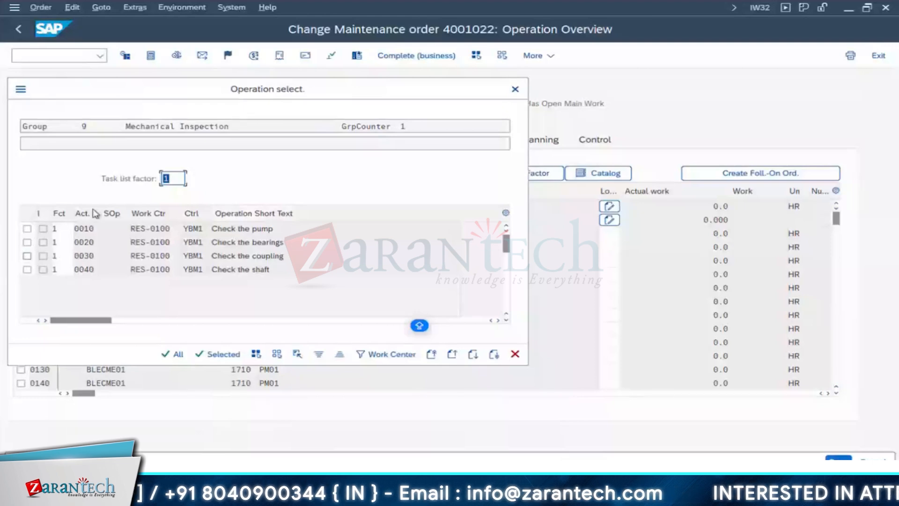
Step: Transfer only the operations "Check the pump", "Check the bearings" and "Check the coupling" from group 9 into the order
left_click_drag(333, 92, 562, 88)
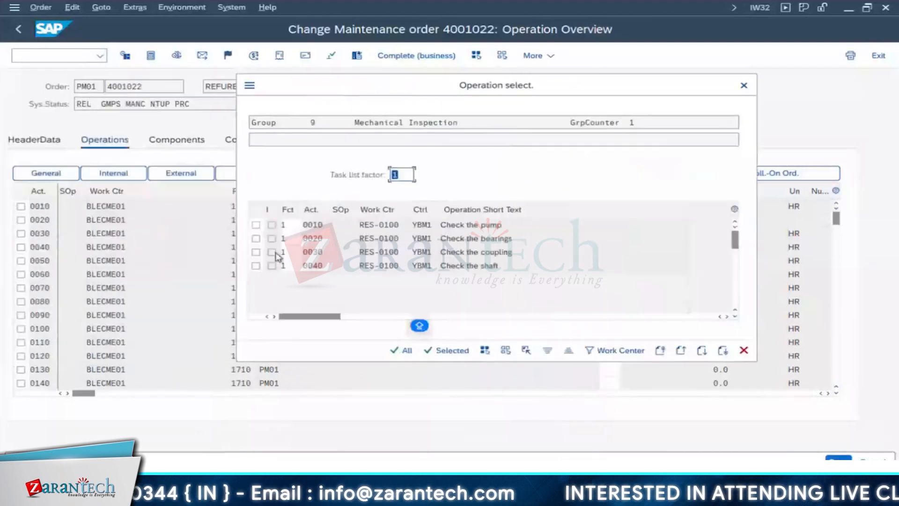
left_click(256, 239)
left_click(256, 225)
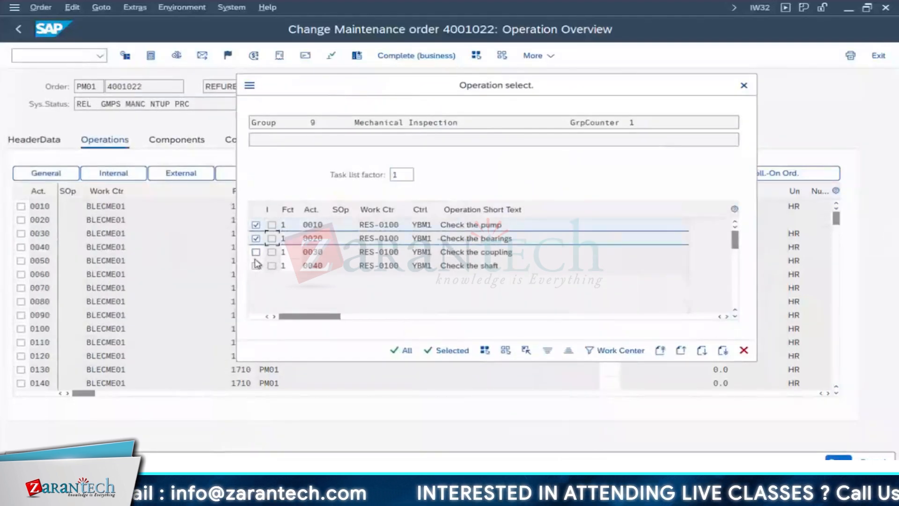
left_click(256, 252)
left_click(448, 351)
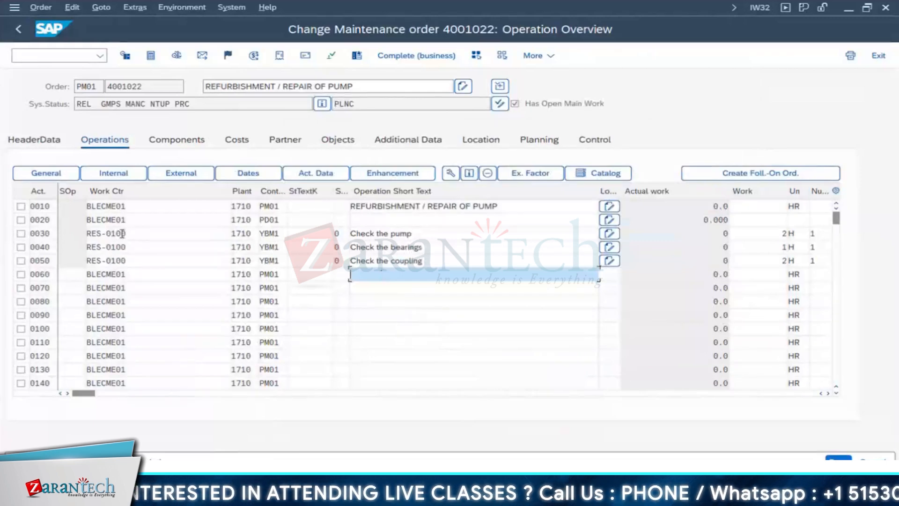
Step: Examine the numbering, work centers, control keys and short texts of the transferred task list operations in the operation overview
left_click(110, 247)
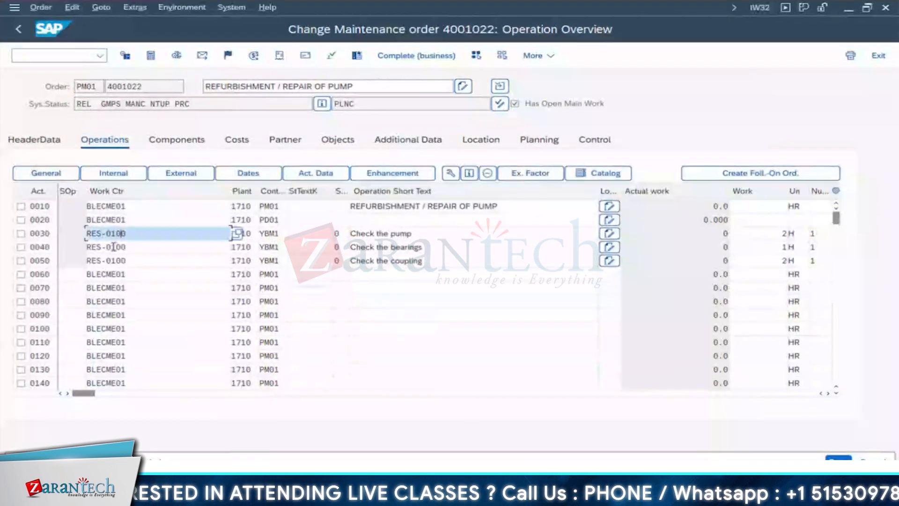
left_click(44, 233)
left_click(43, 247)
left_click(42, 260)
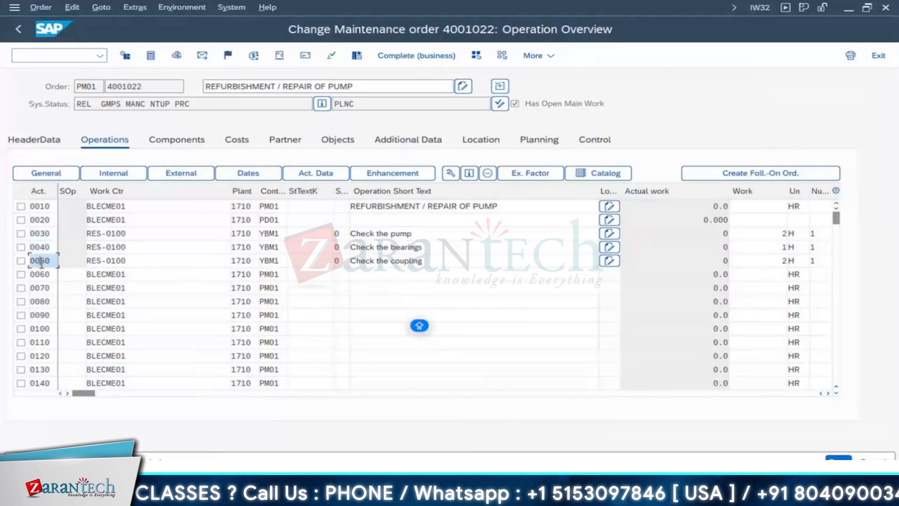
left_click(388, 260)
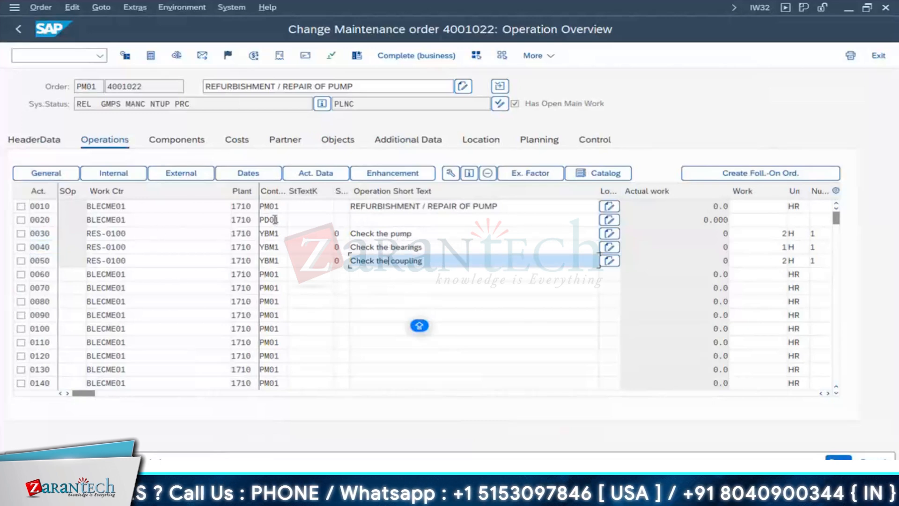
left_click(399, 220)
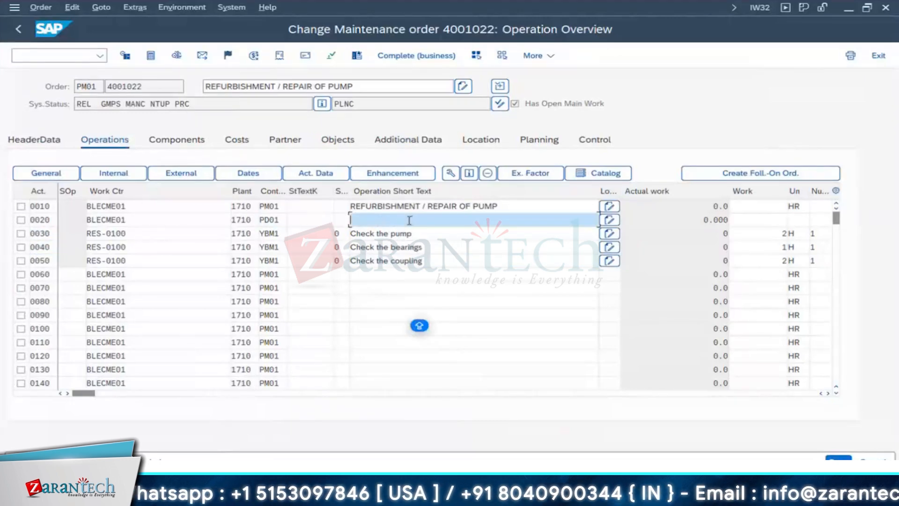
double_click(280, 220)
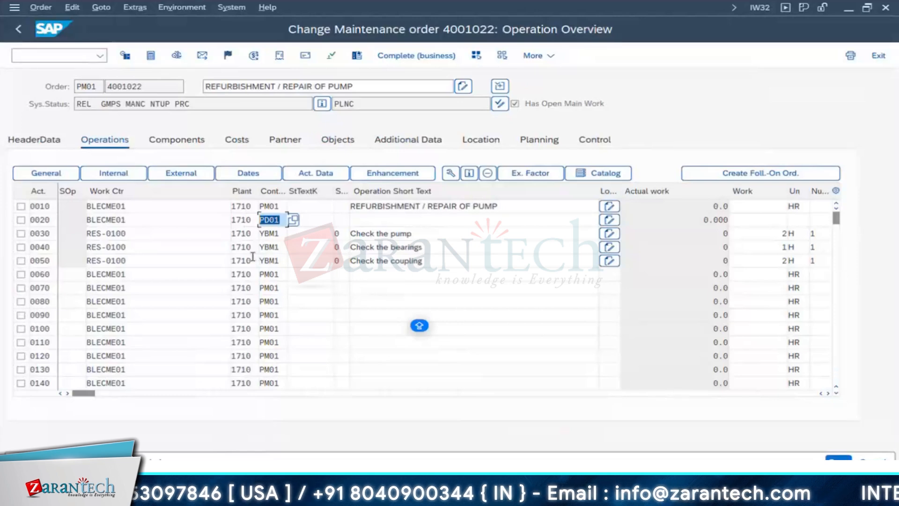
double_click(276, 235)
left_click(397, 234)
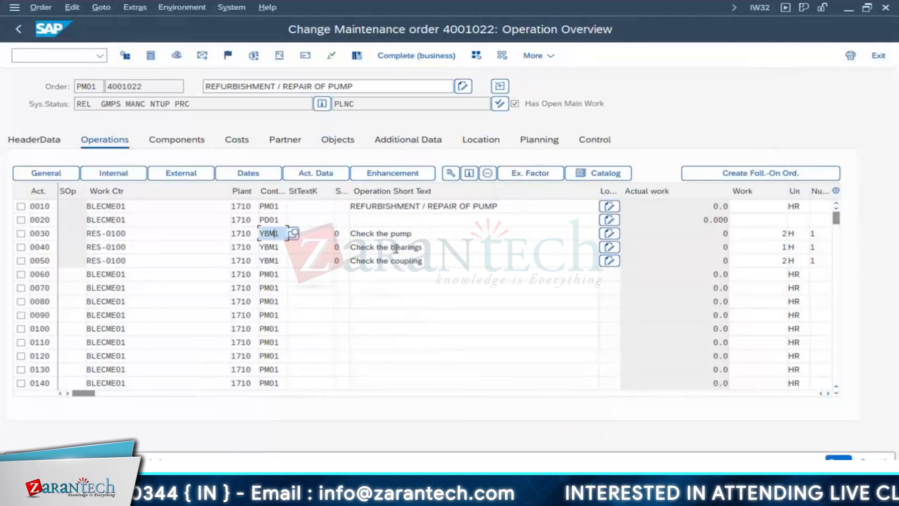
left_click(396, 247)
left_click(395, 261)
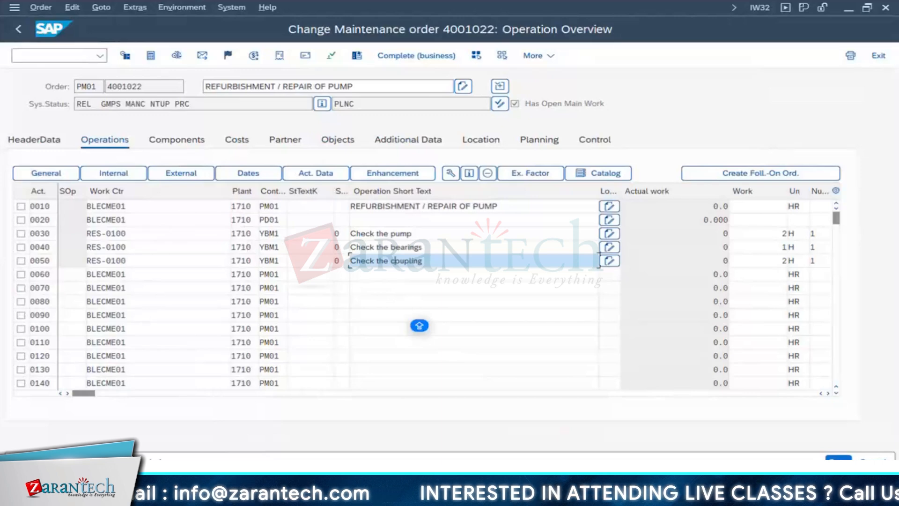
Step: Return to the Z01C profile entry for plant 1710 and confirm it with the Renumber presetting active
left_click(243, 491)
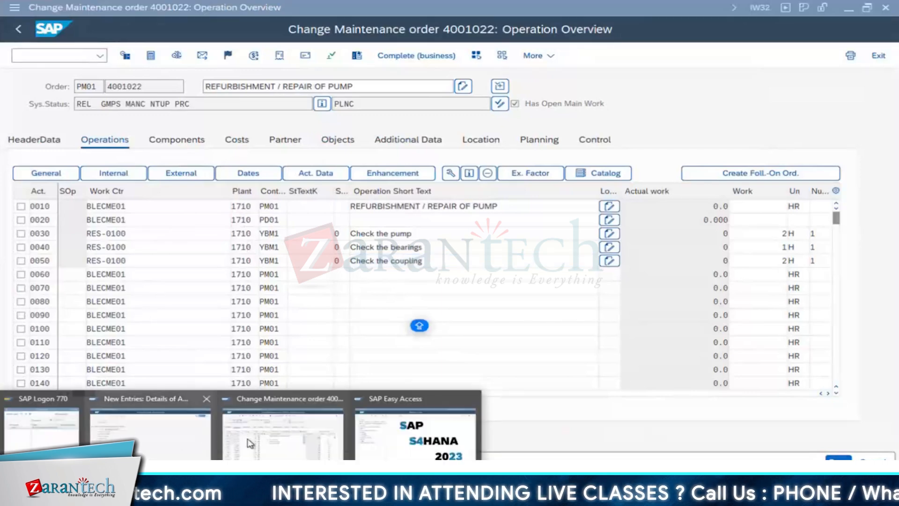
left_click(206, 444)
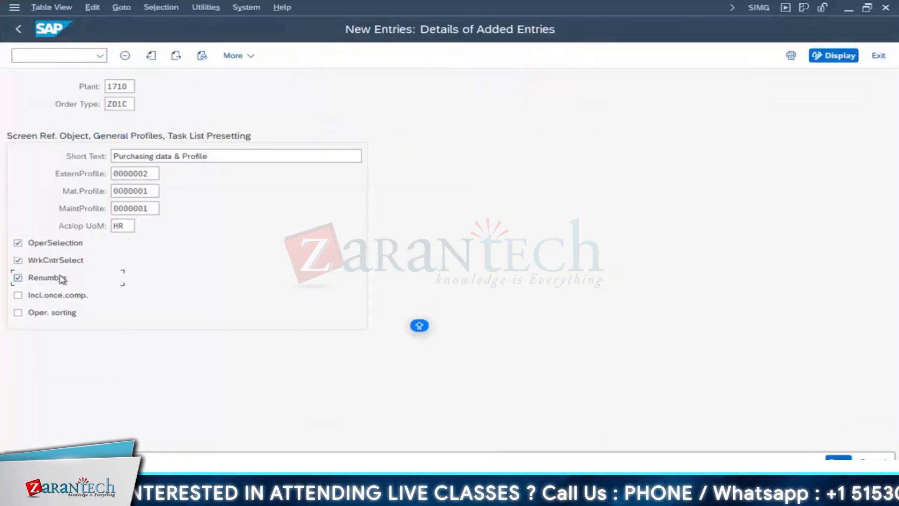
key("Return")
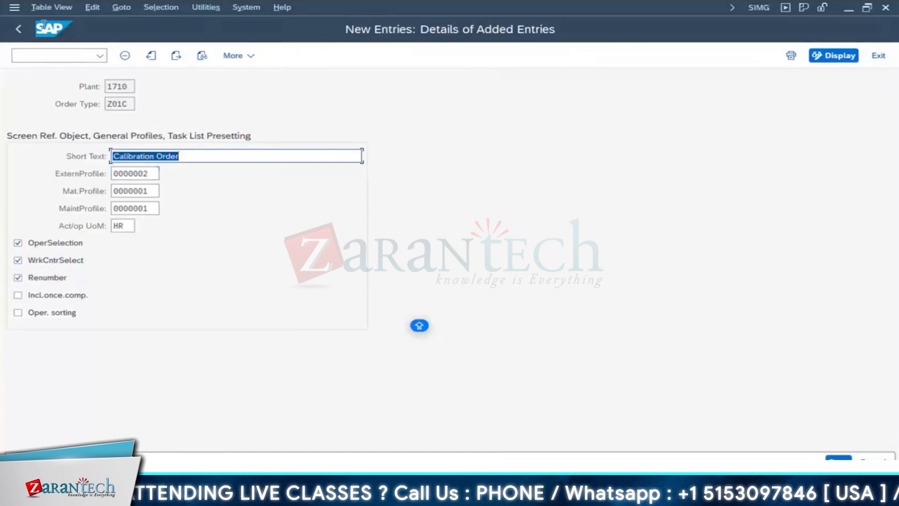
Step: Leave the task list and profile assignment view and open the activity Settlement Rule: Define Time and Creation of Distribution Rule
left_click(18, 28)
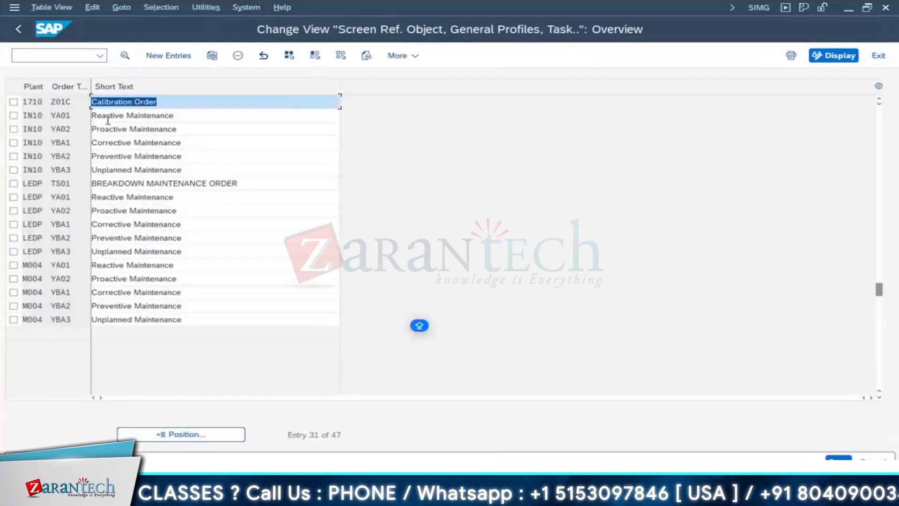
left_click_drag(69, 100, 24, 107)
left_click(19, 29)
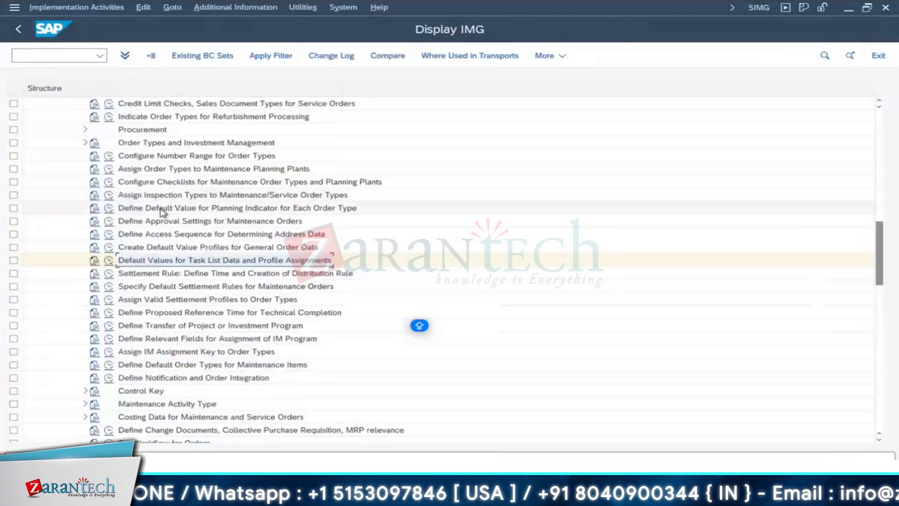
scroll(211, 253, "down", 1)
left_click(207, 247)
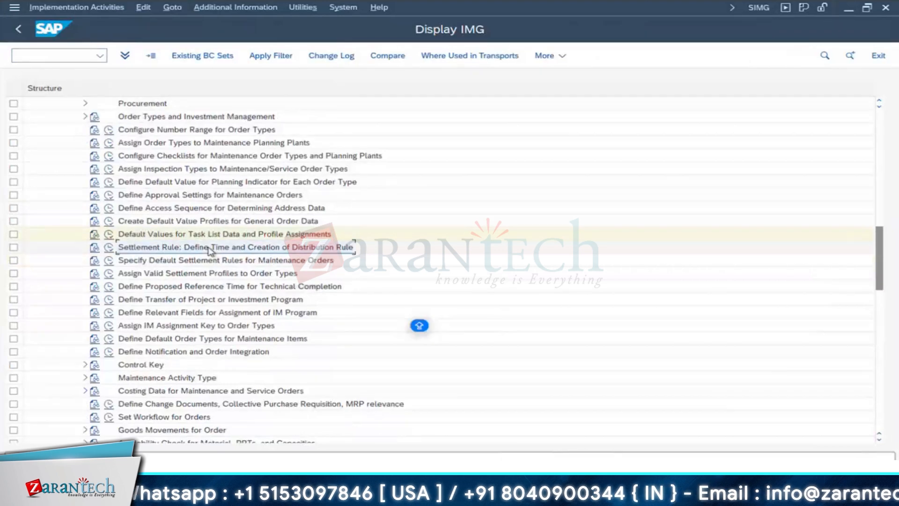
left_click(110, 248)
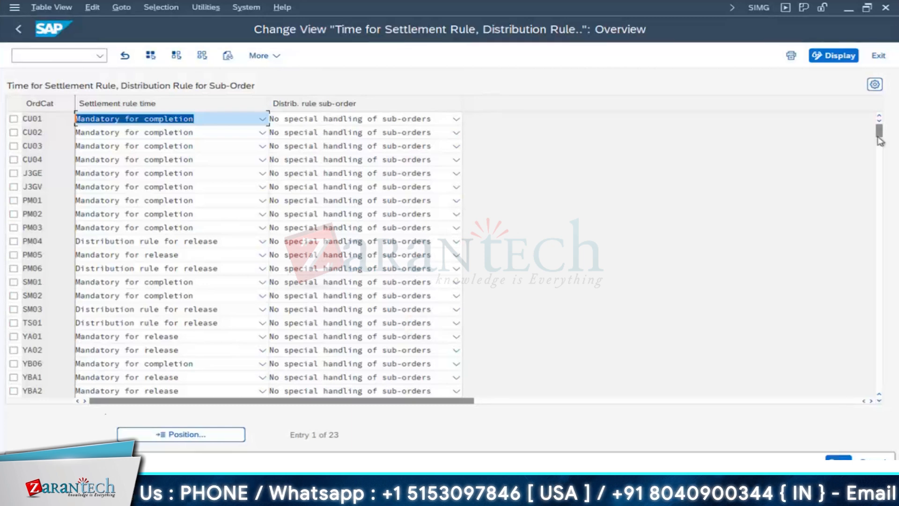
Step: Set the settlement rule time of order type Z01C to Mandatory for release
scroll(175, 209, "down", 6)
scroll(189, 194, "up", 1)
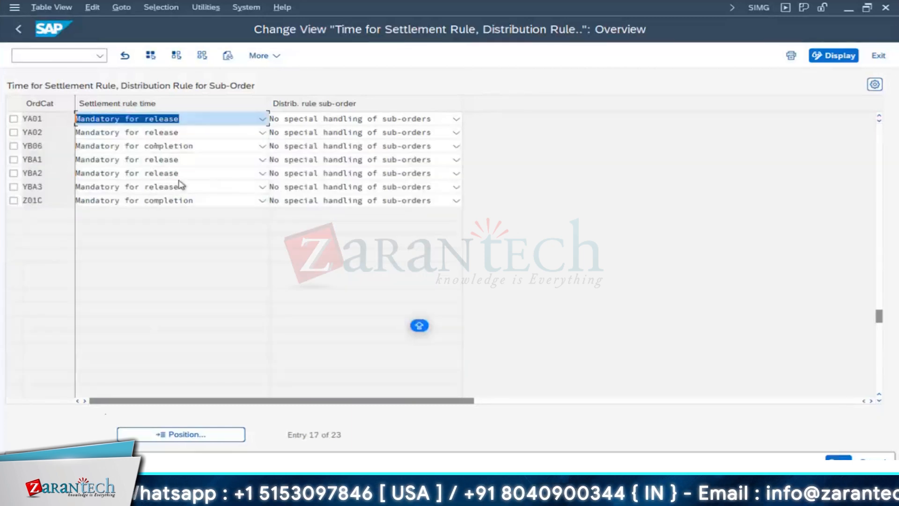
left_click(153, 205)
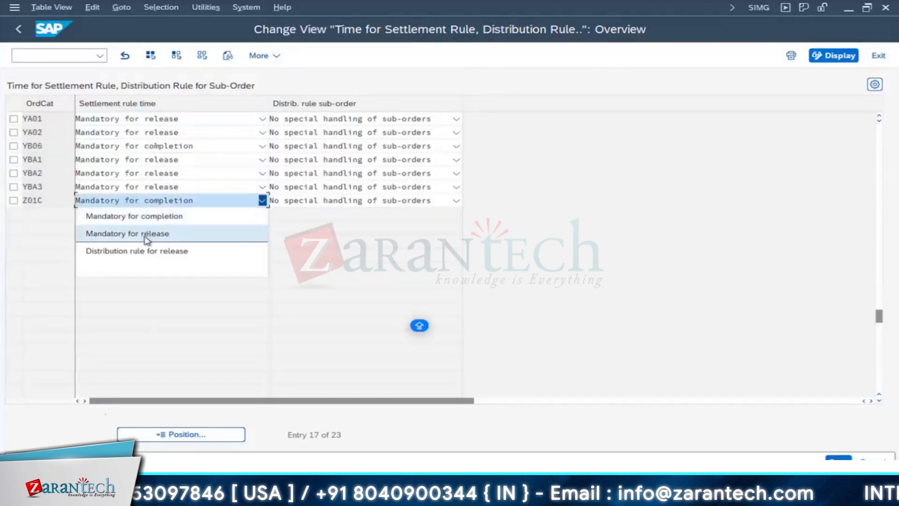
left_click(150, 235)
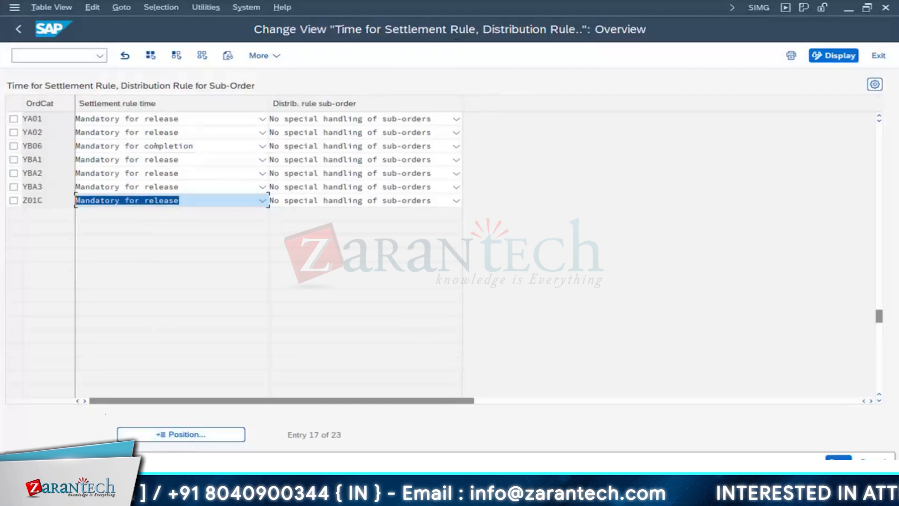
Step: Switch to the Change Order session, open the pump refurbishment order and view its settlement rule without default
mouse_move(291, 446)
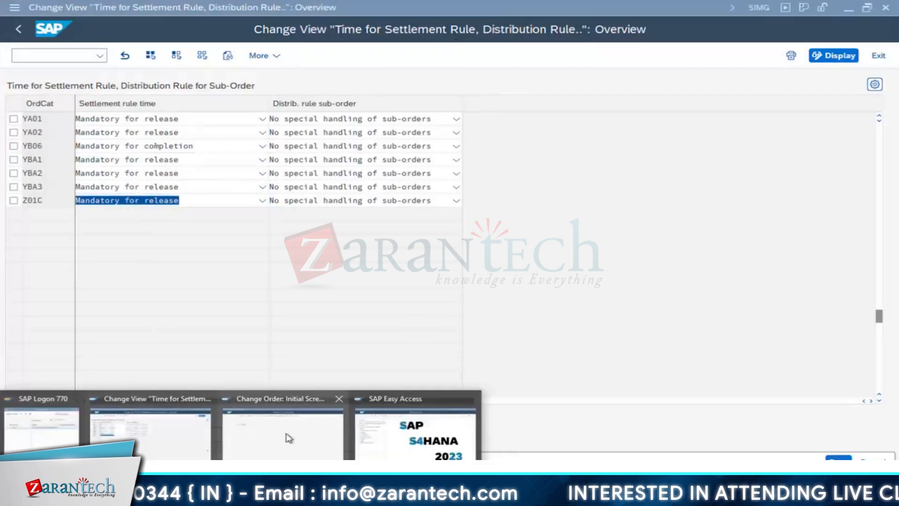
left_click(289, 438)
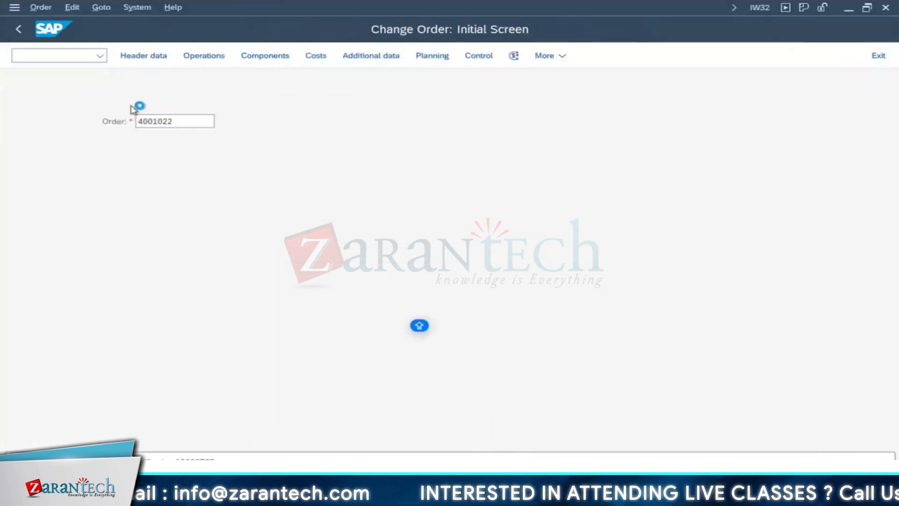
key("Return")
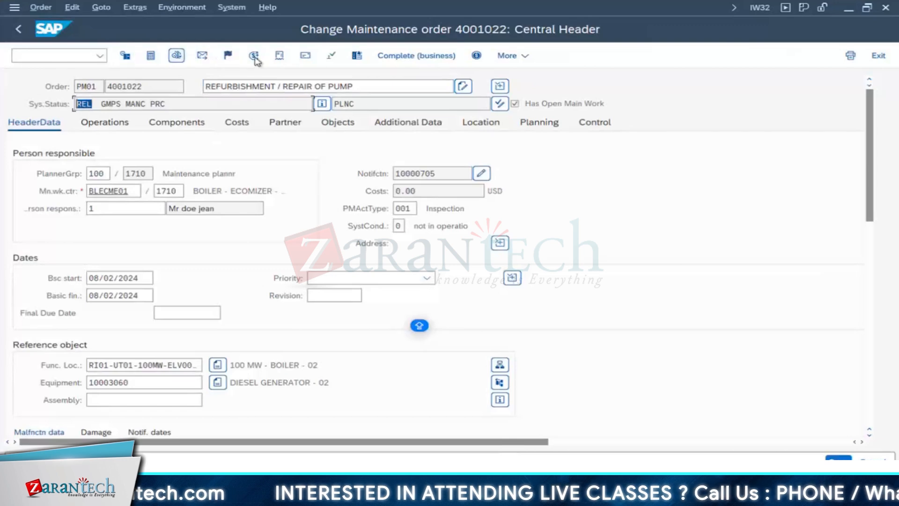
left_click(253, 56)
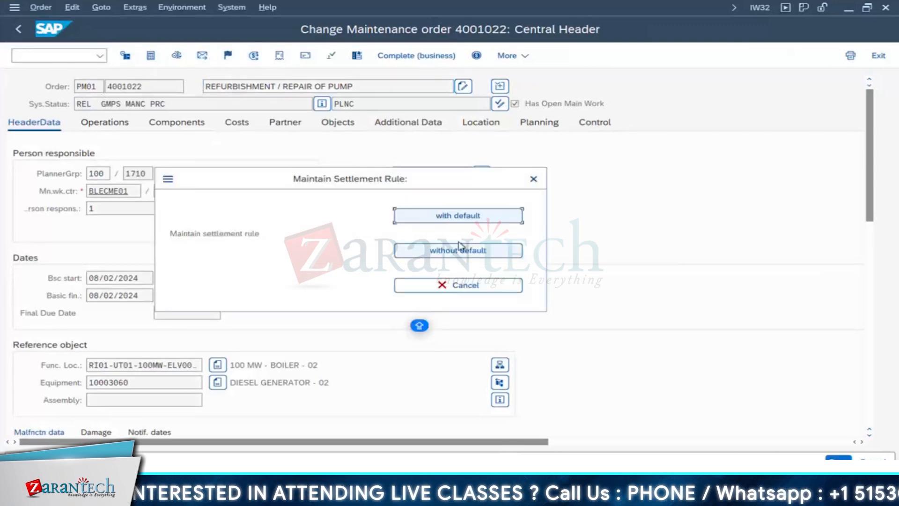
left_click(457, 250)
left_click(83, 169)
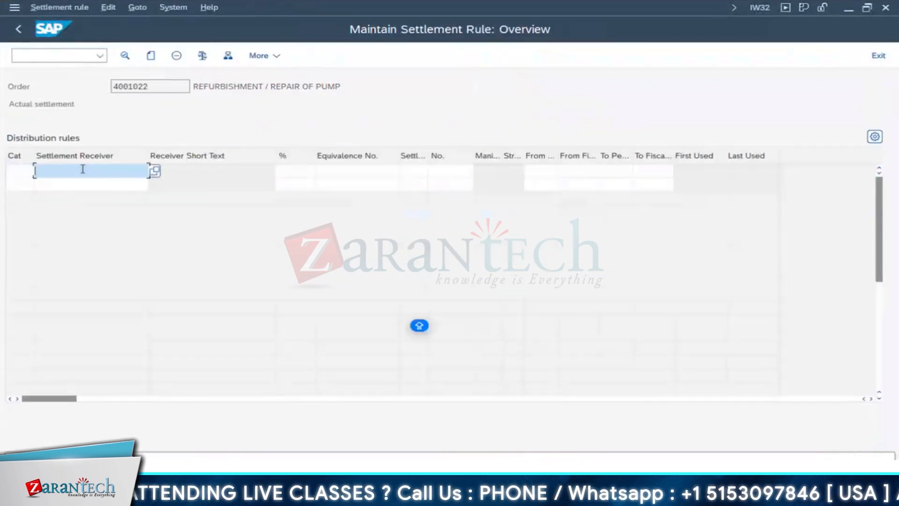
left_click(186, 172)
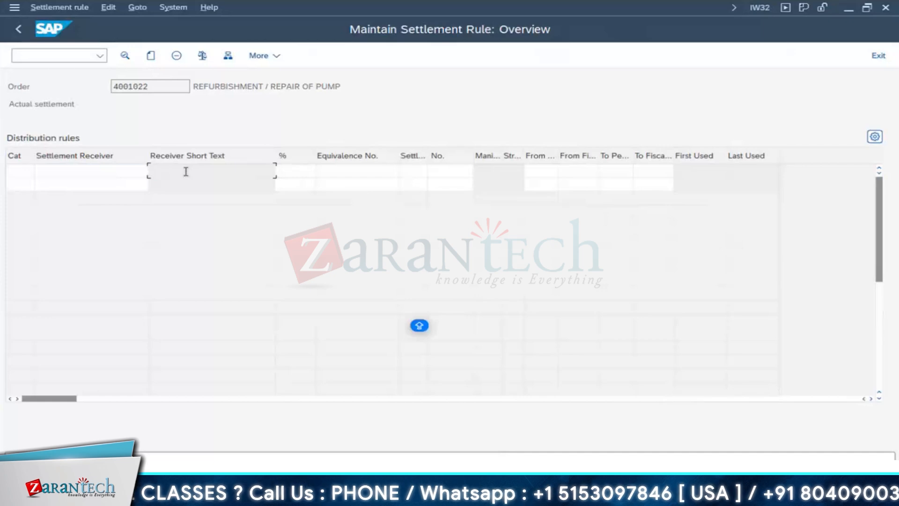
Step: Set order type Z01C's settlement rule time to Mandatory for completion in the customizing view, and return to the order's settlement rule
left_click(155, 495)
left_click(153, 434)
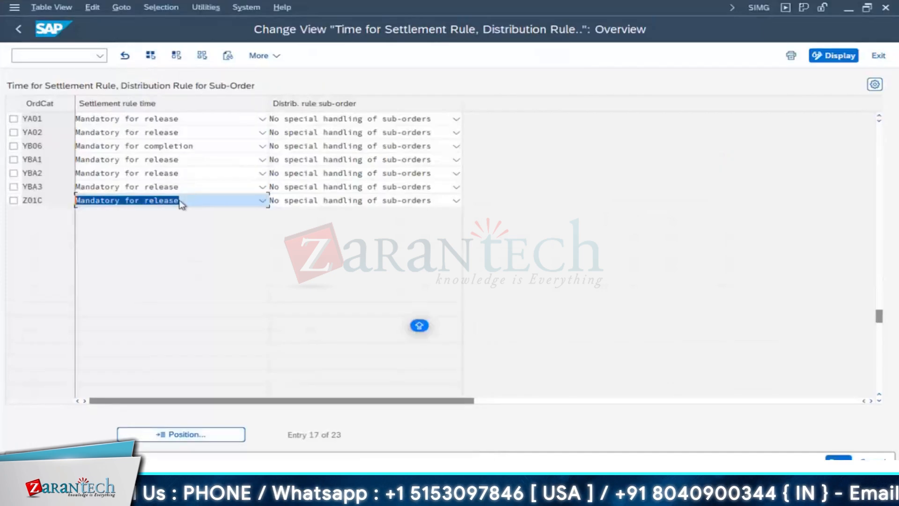
left_click(148, 205)
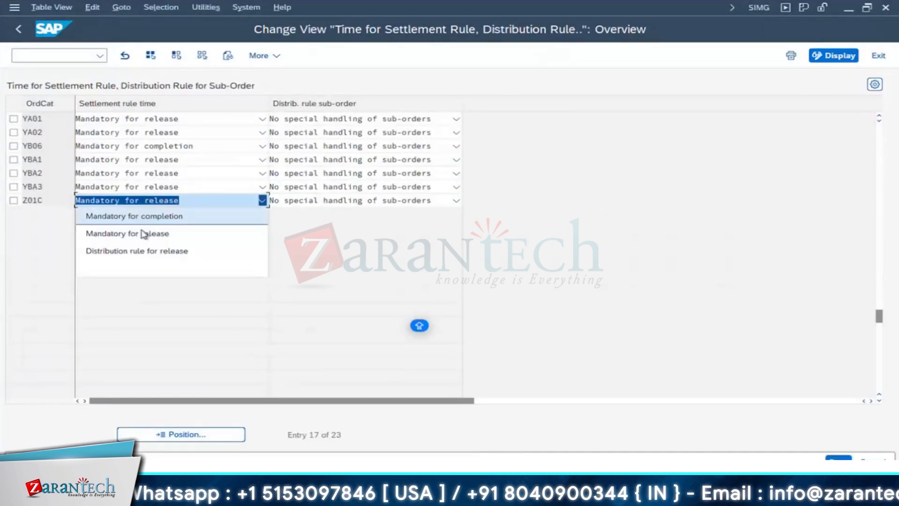
left_click(154, 213)
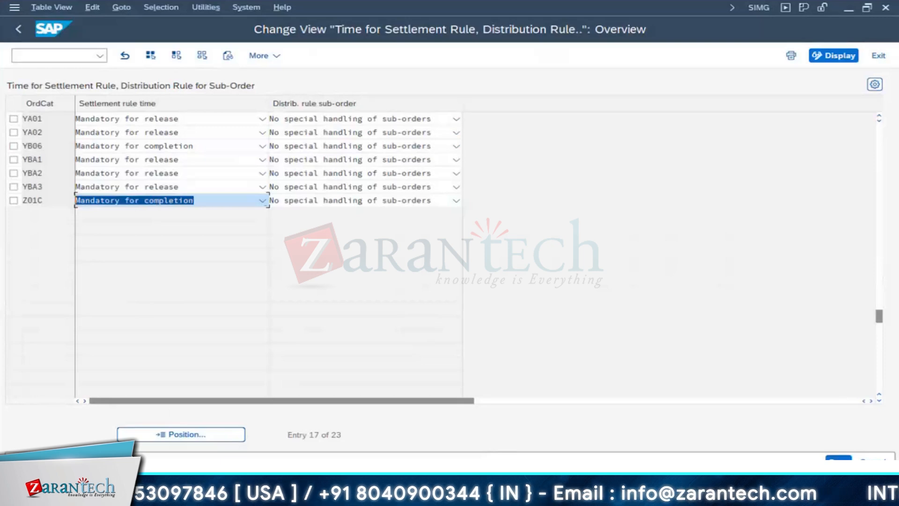
left_click(154, 495)
left_click(301, 427)
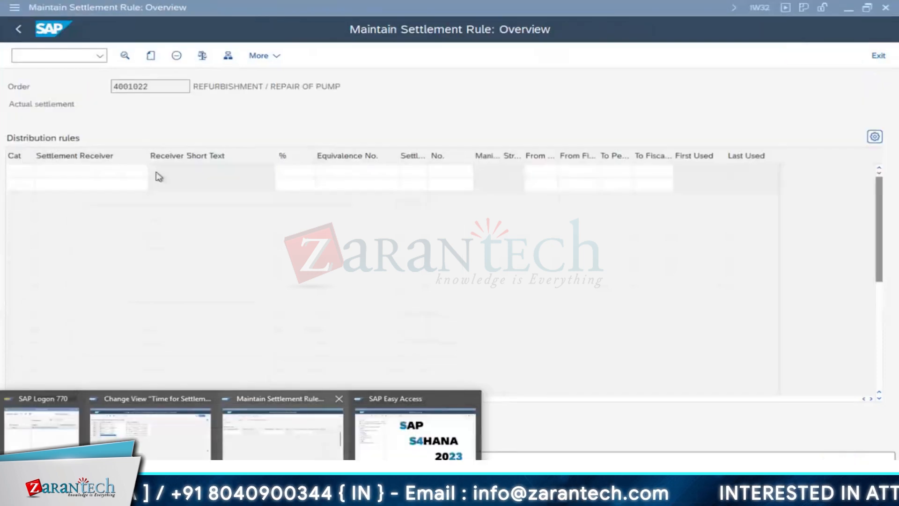
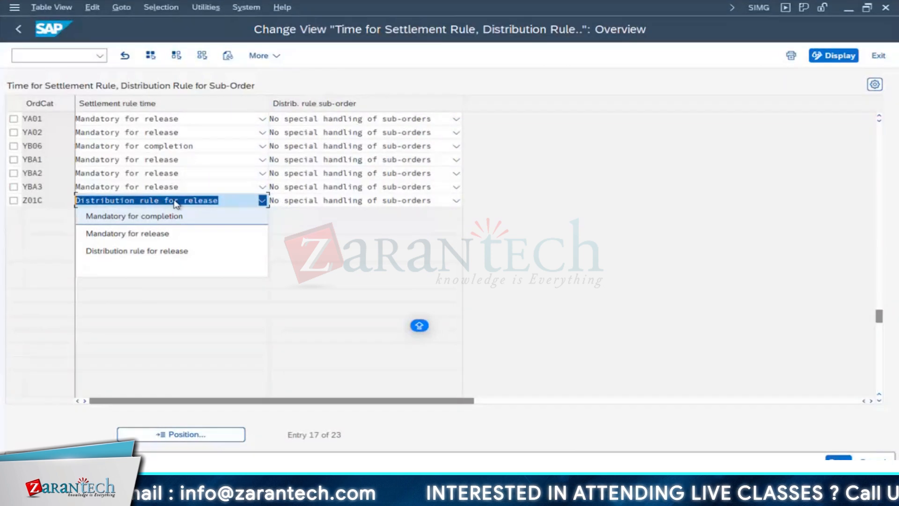
Step: Keep Distribution rule for release as Z01C's settlement rule time and save it under customizing request S4HK903016
left_click(174, 203)
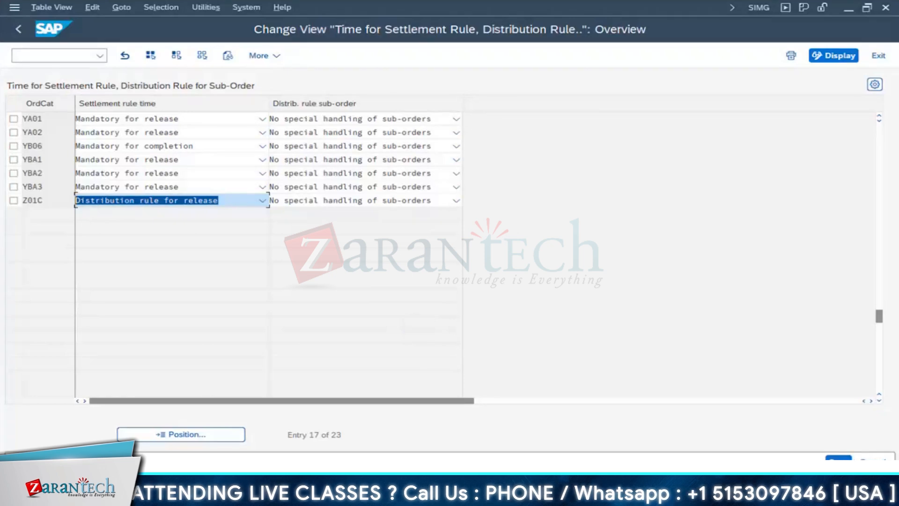
left_click(840, 456)
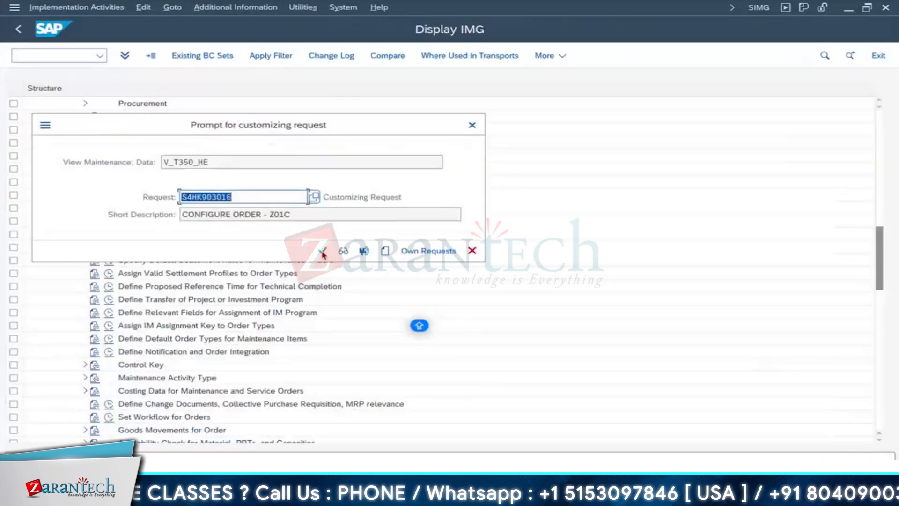
left_click(323, 251)
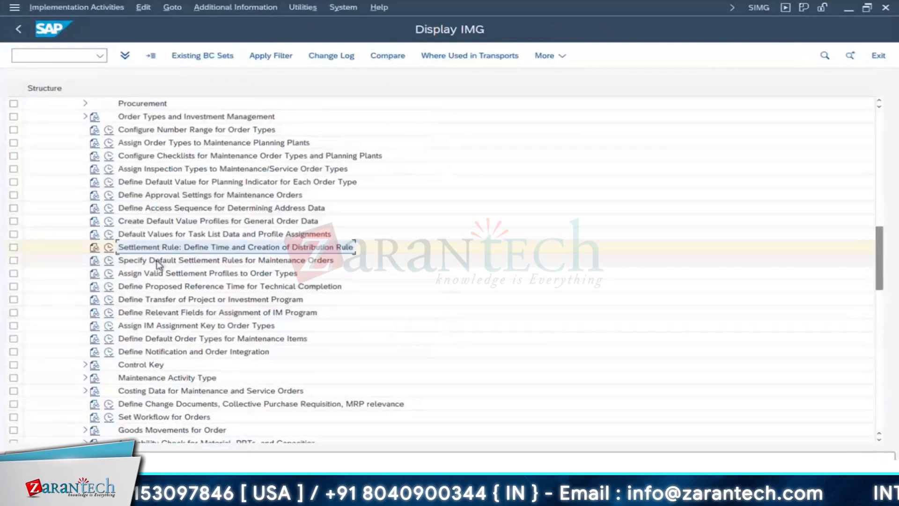
Step: Open Specify Default Settlement Rules for Maintenance Orders, examine its plant and order type entries, and return to the IMG structure
left_click(240, 263)
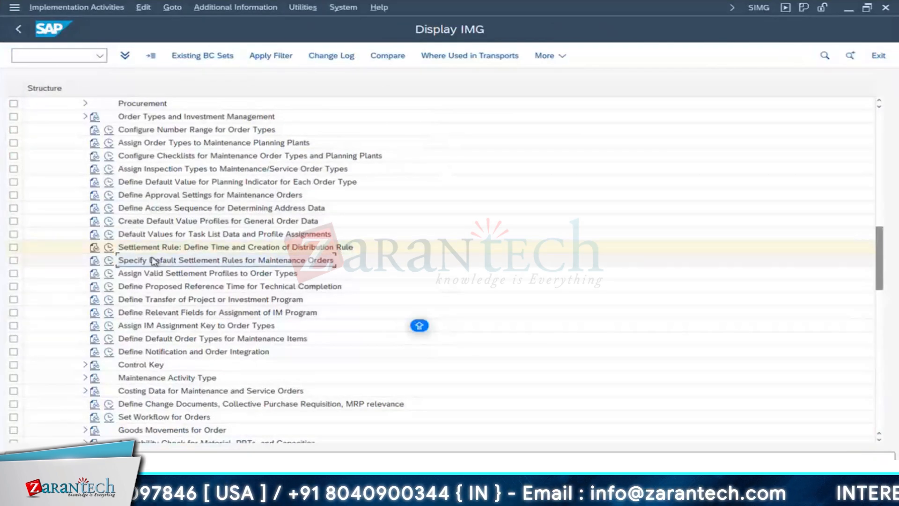
left_click(111, 262)
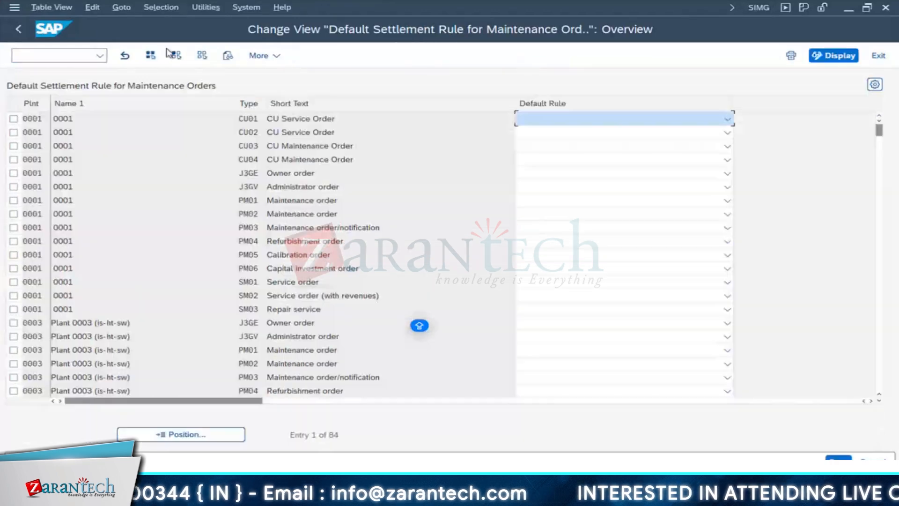
scroll(180, 203, "down", 1)
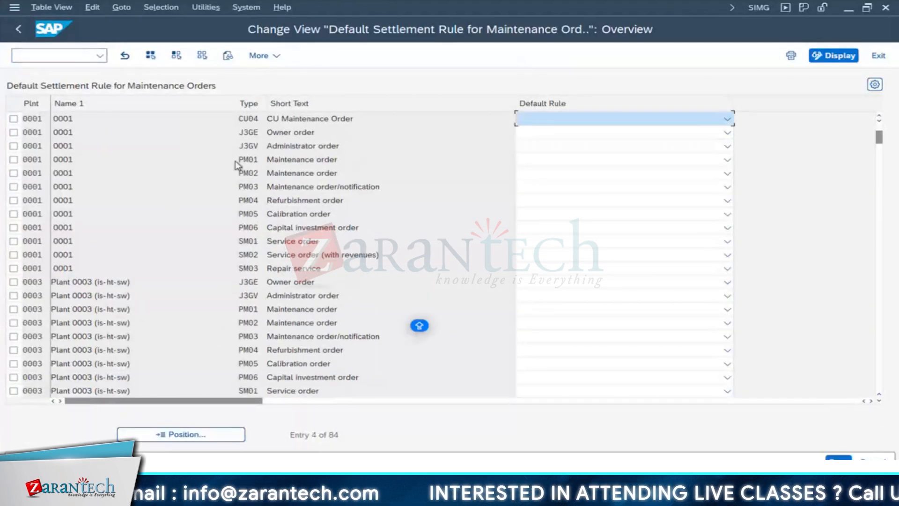
left_click(19, 31)
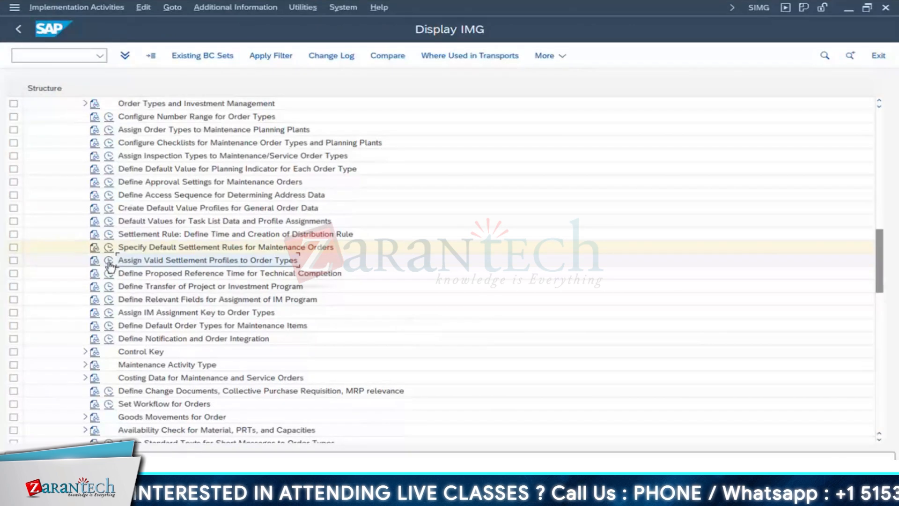
Step: Open the activity Define Default Order Types for Maintenance Items and widen the planner group column
left_click(96, 210)
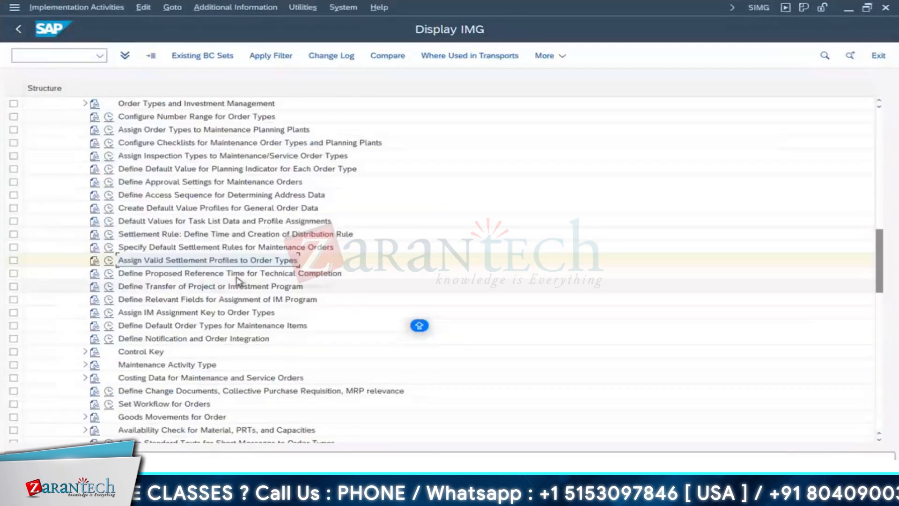
left_click(236, 275)
scroll(347, 312, "down", 1)
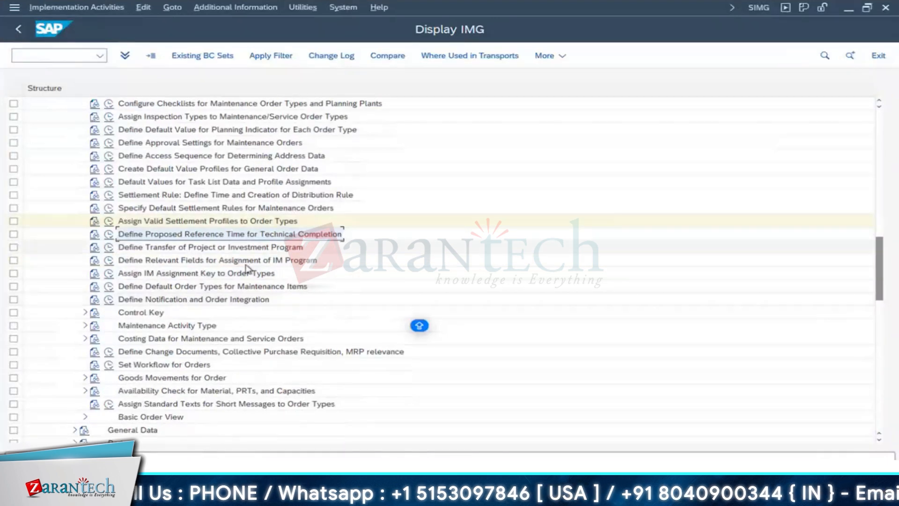
left_click(109, 287)
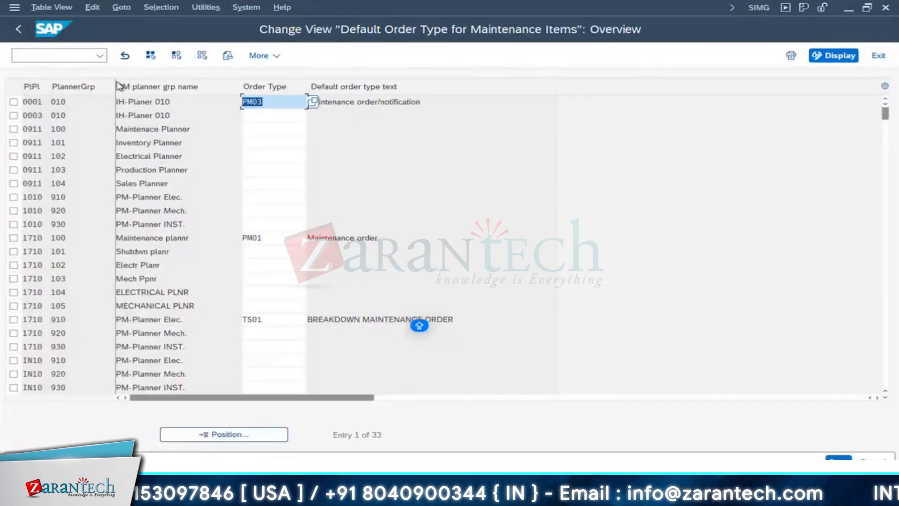
left_click_drag(115, 86, 128, 87)
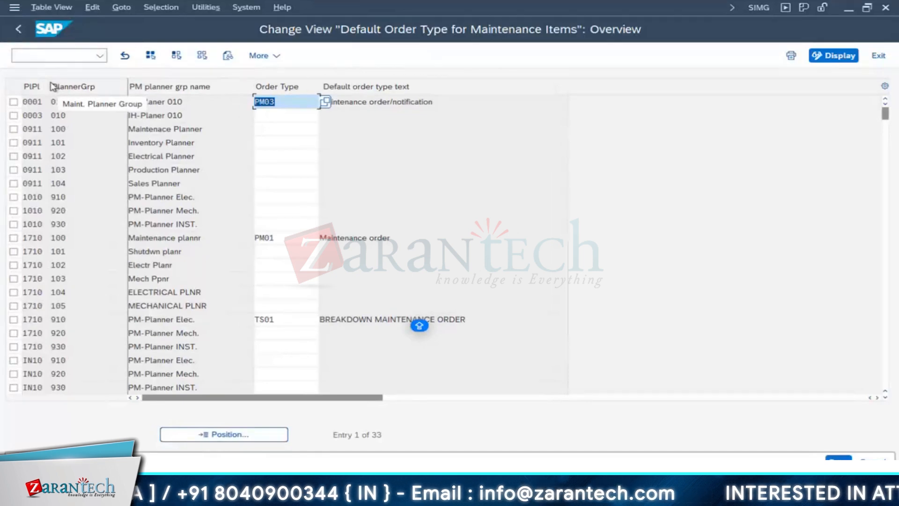
left_click_drag(74, 82, 90, 85)
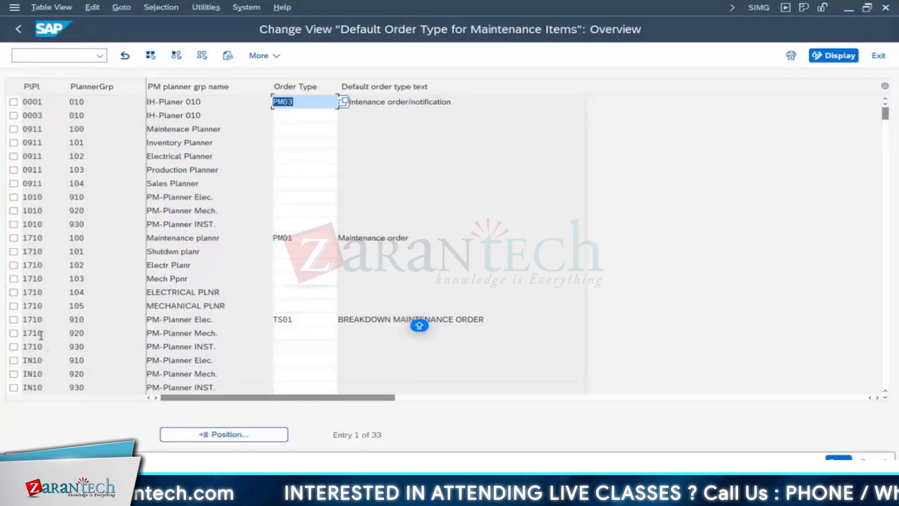
Step: Examine the default order type entries from plant 1710, planner group 920, to the end of the list
left_click(76, 333)
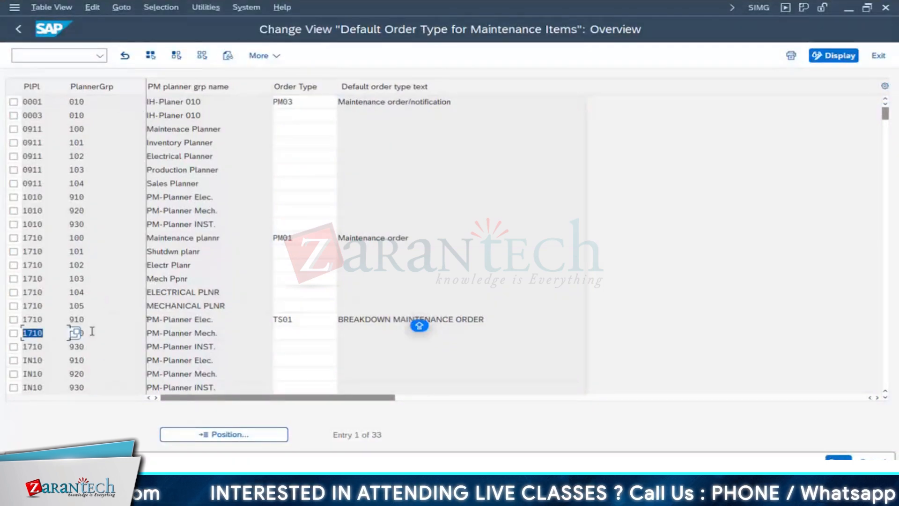
left_click(284, 331)
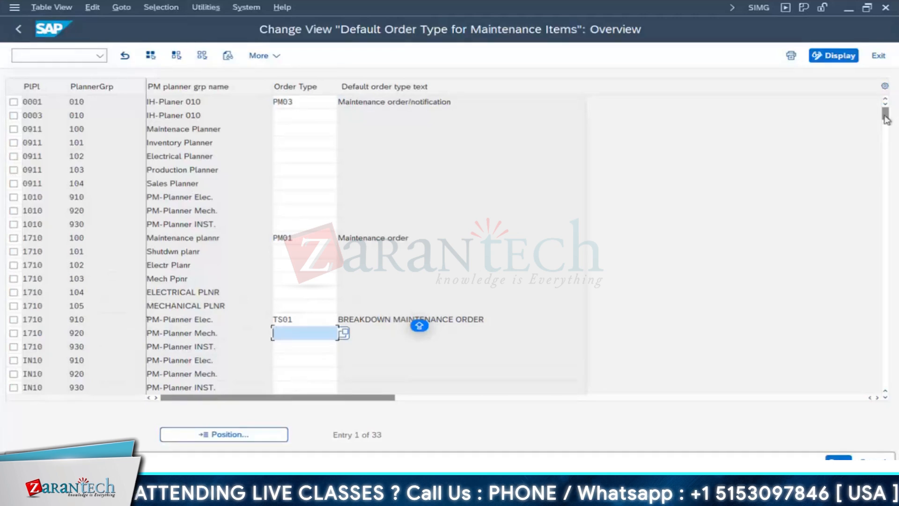
left_click_drag(884, 111, 894, 384)
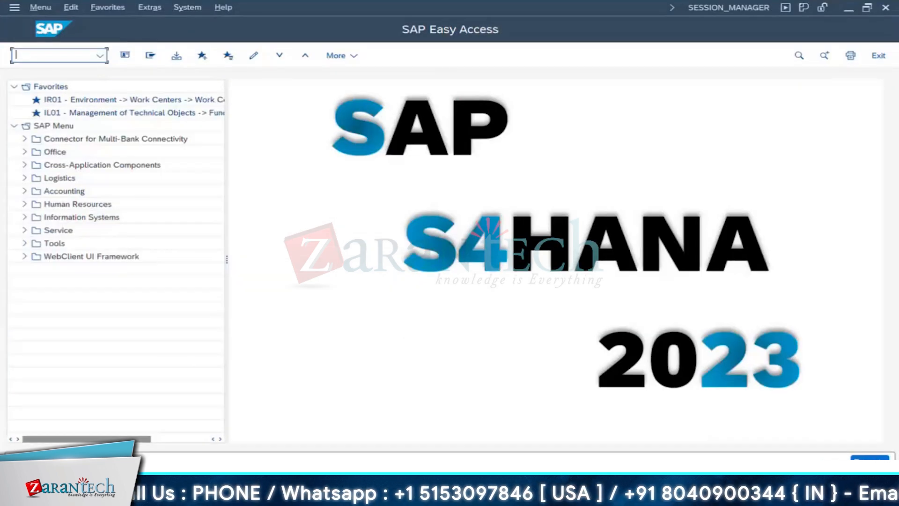
left_click(186, 495)
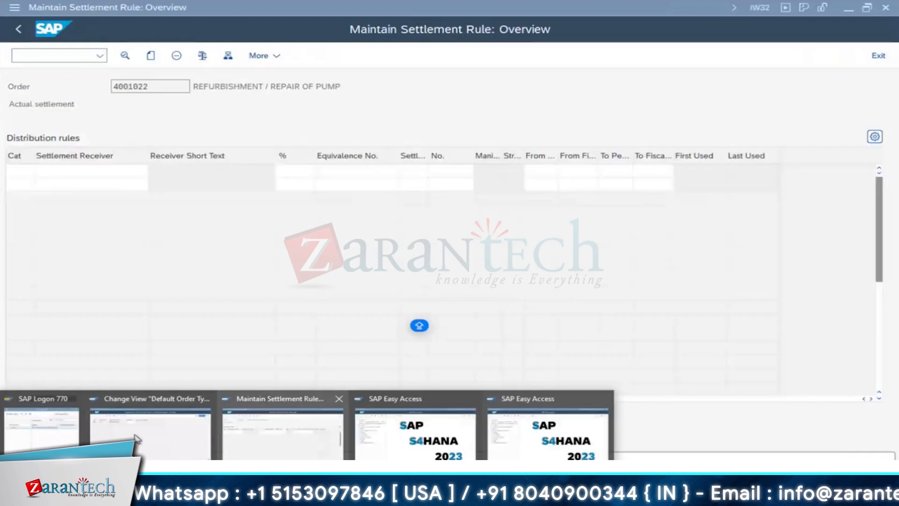
left_click(135, 438)
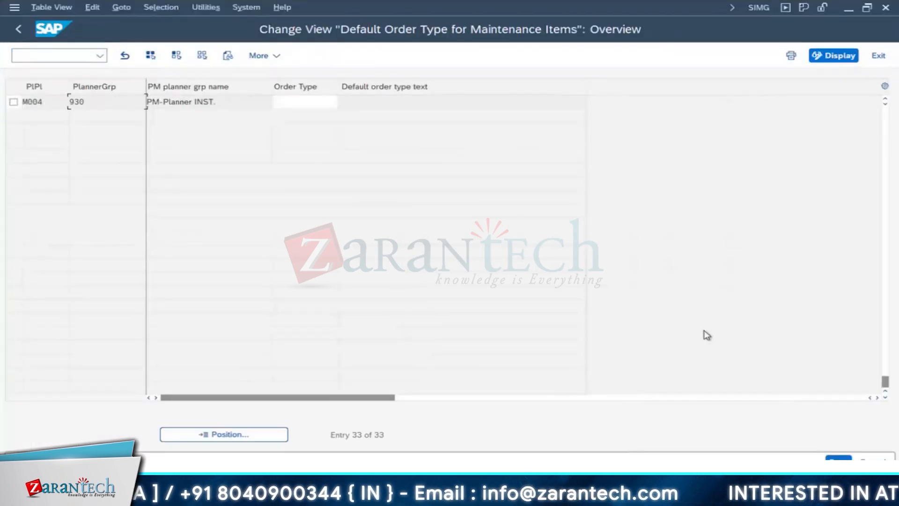
Step: Position the list at planning plant 1710 and assign order type Z01C to its planner group 102, Electr Planr
left_click(234, 435)
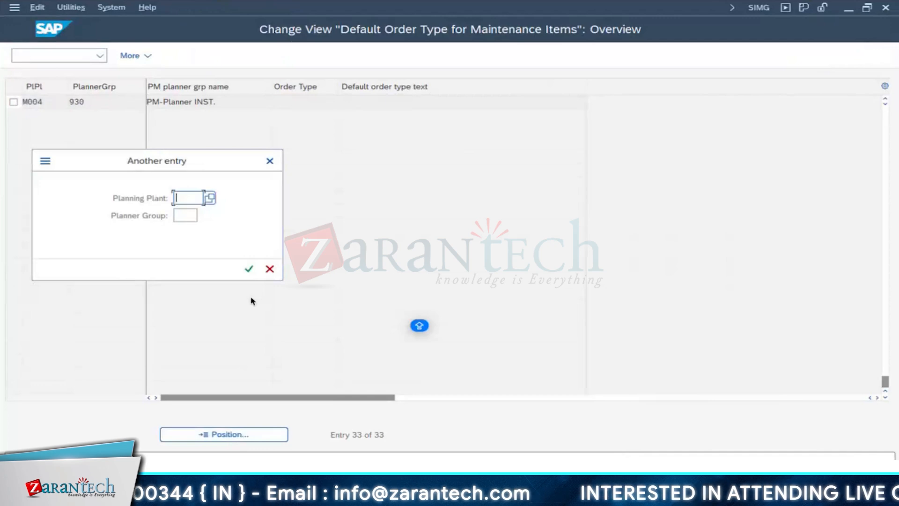
type("1710")
key("Return")
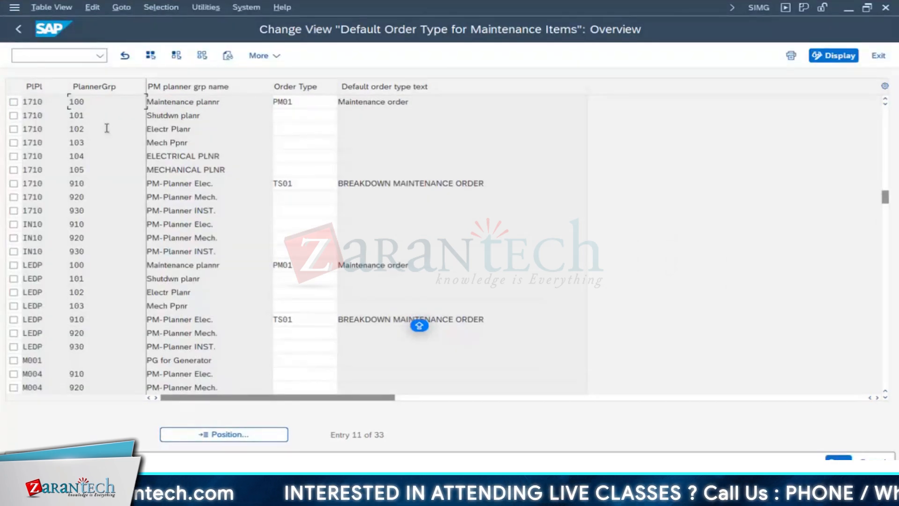
left_click(88, 129)
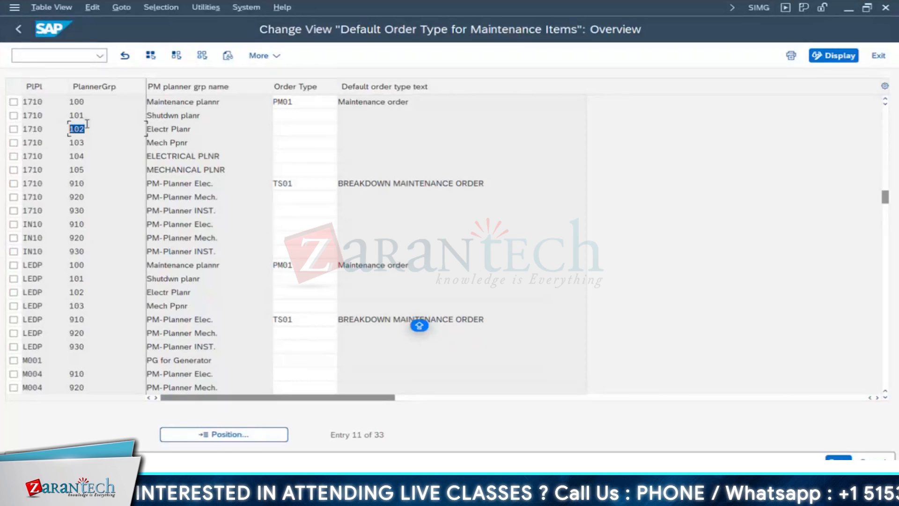
left_click(293, 131)
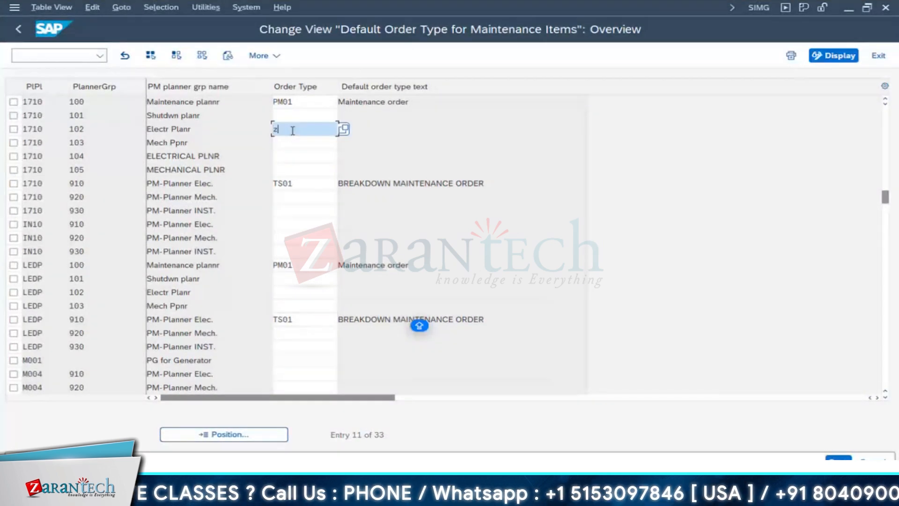
type("z01c")
key("Return")
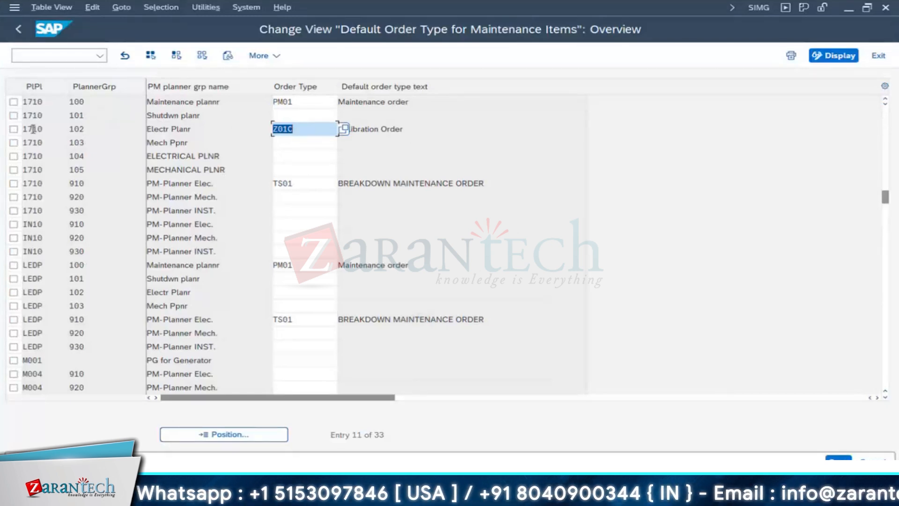
Step: Save the default order type for plant 1710, planner group 102 under customizing request S4HK903016 and return to the IMG structure
left_click(78, 129)
left_click(32, 129)
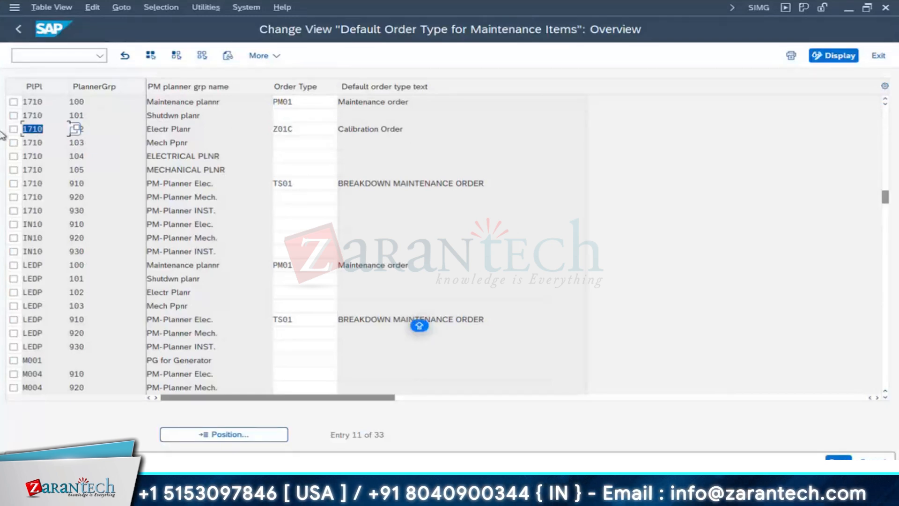
left_click(296, 128)
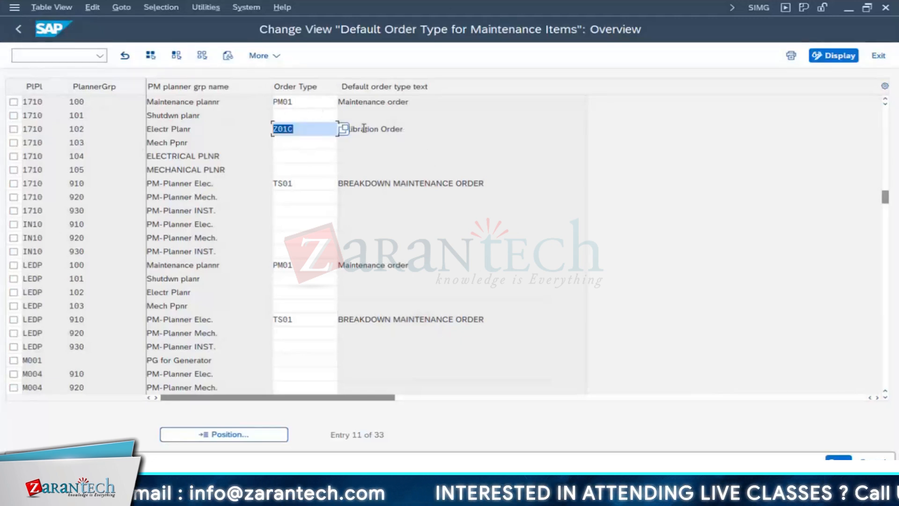
key("Tab")
left_click(80, 129)
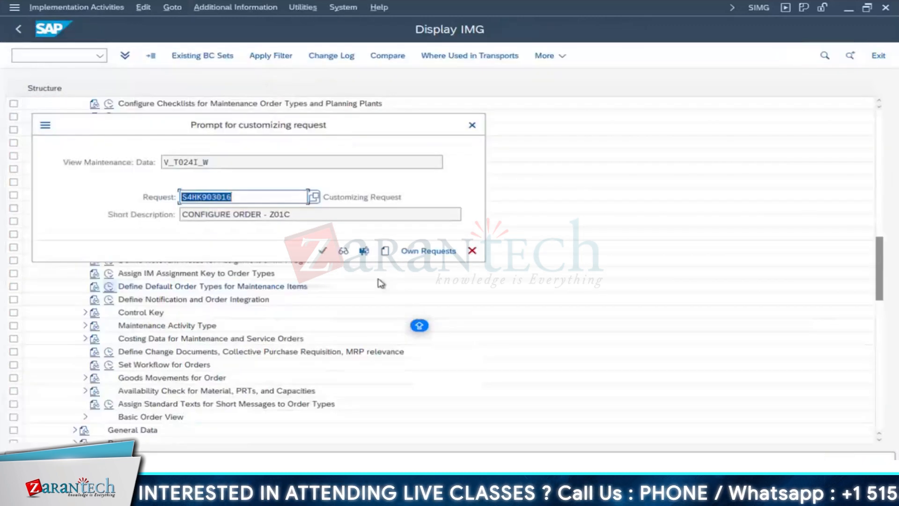
left_click(323, 253)
left_click(18, 29)
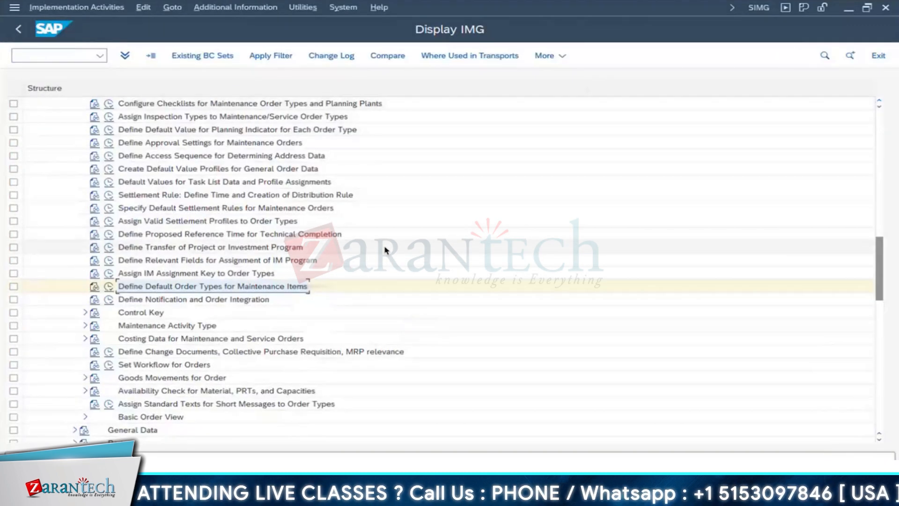
Step: Open the activity Define Notification and Order Integration and assign notification type M1, Maintenance Request, to order type Z01C
scroll(213, 269, "down", 1)
left_click(153, 275)
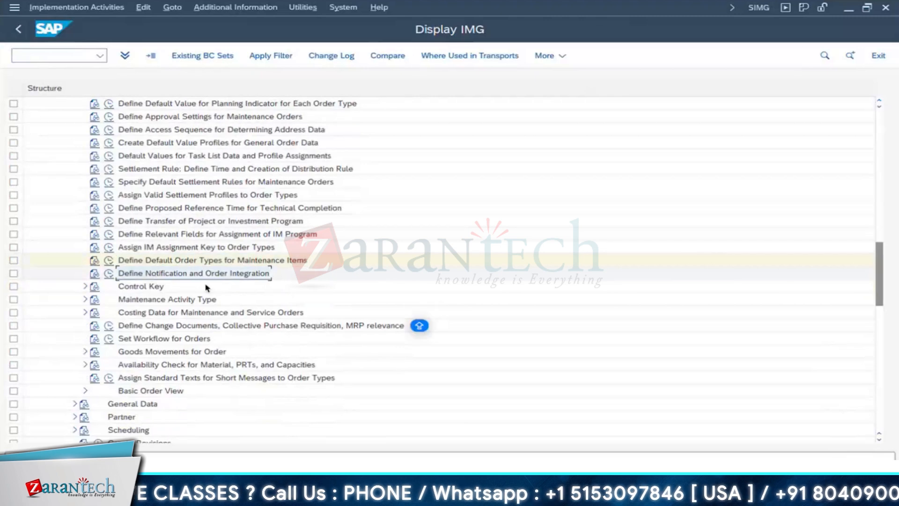
left_click(110, 273)
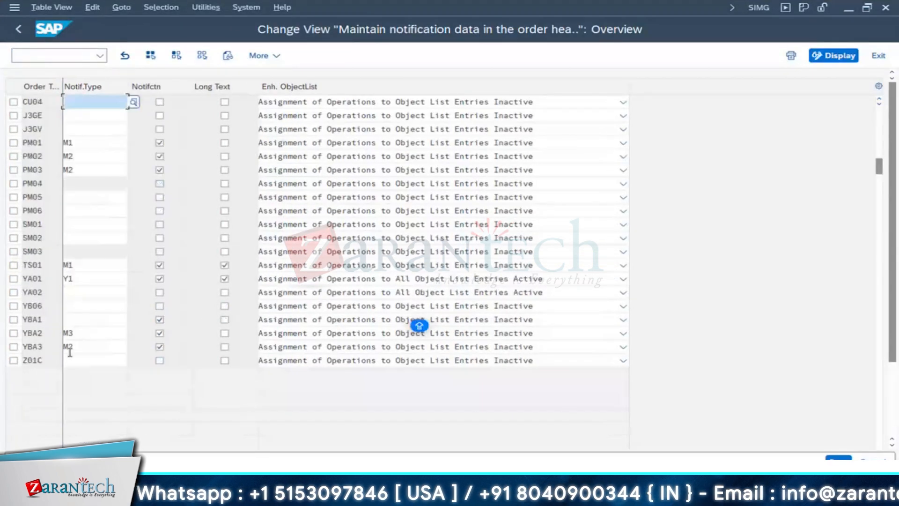
left_click(87, 361)
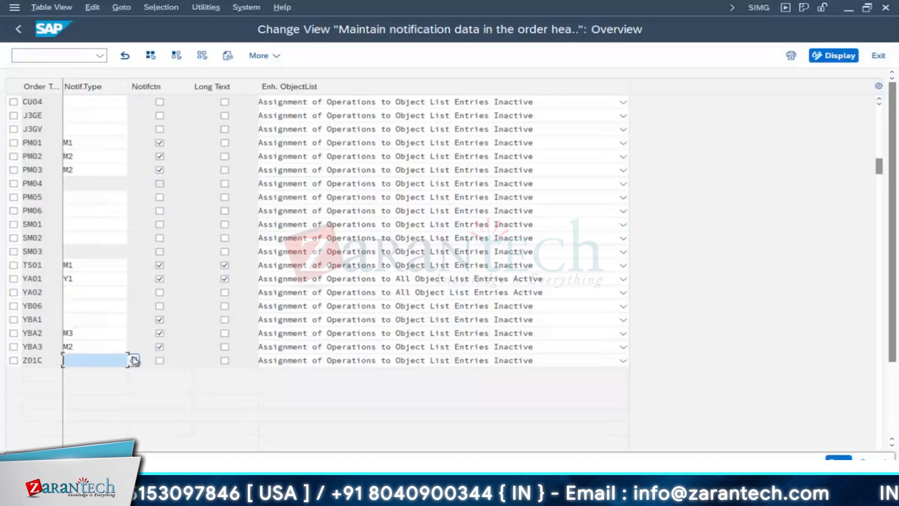
left_click(133, 360)
scroll(74, 282, "down", 2)
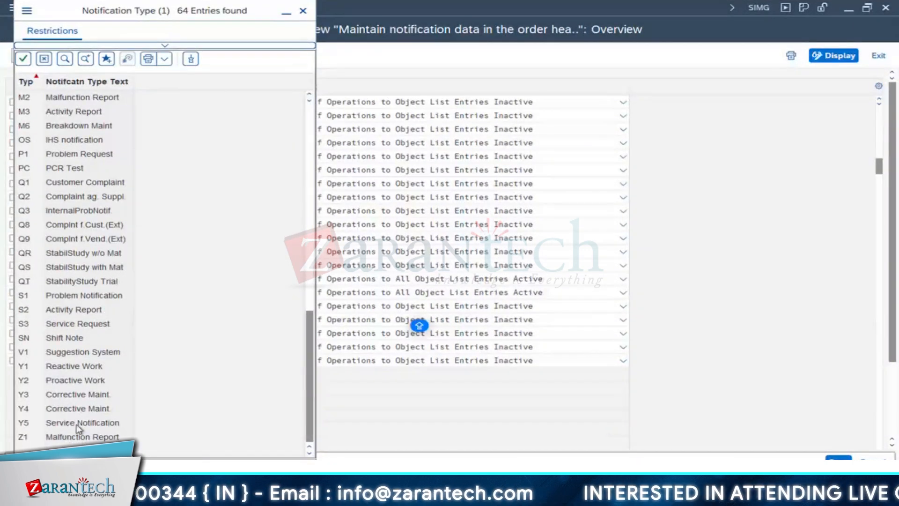
scroll(85, 243, "up", 2)
scroll(85, 244, "up", 2)
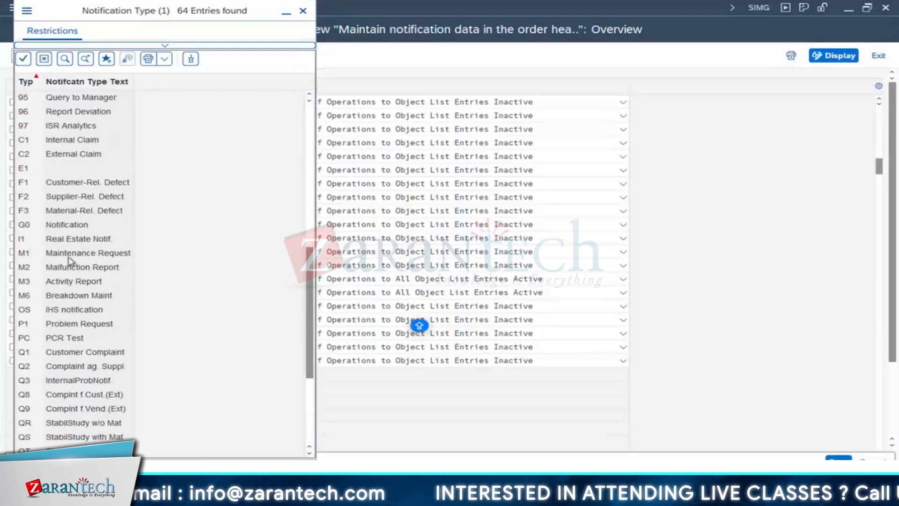
left_click(71, 252)
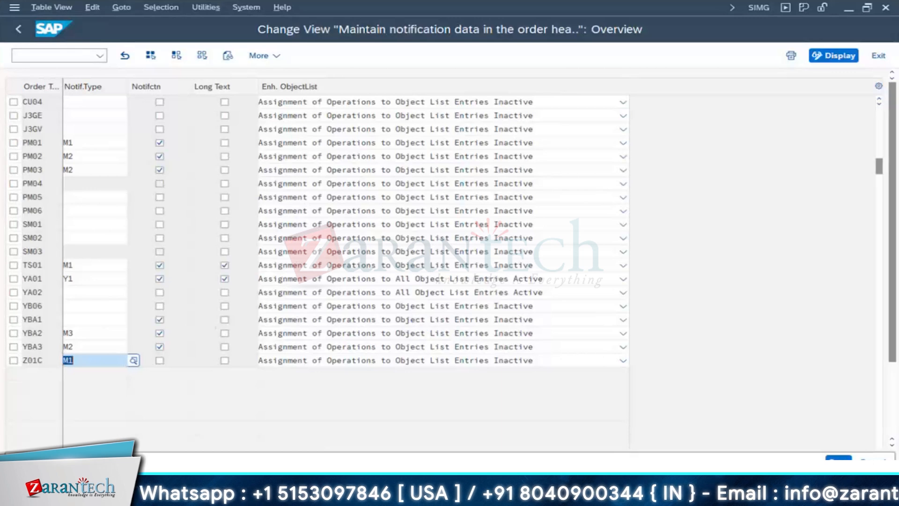
Step: Switch to the SAP Easy Access session and start creating an M1 notification with transaction IW21
left_click(417, 424)
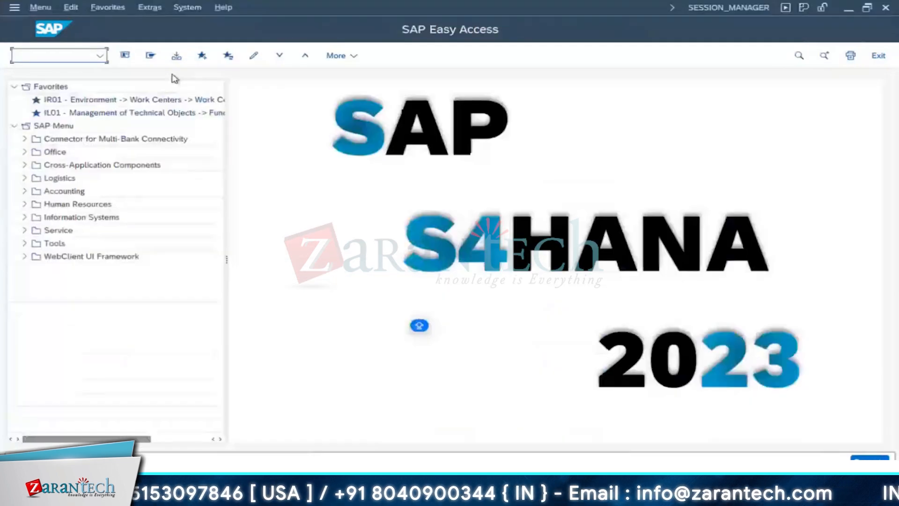
type("iw2")
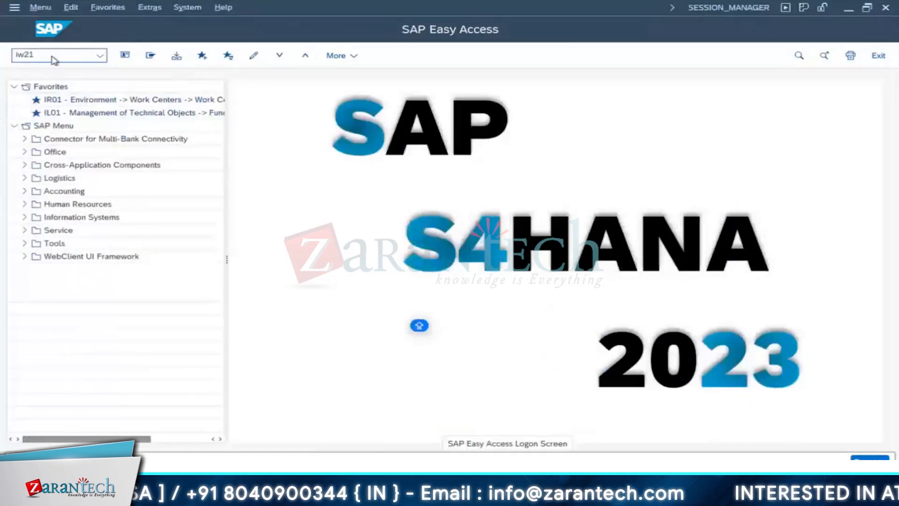
type("1")
key("Return")
left_click(168, 139)
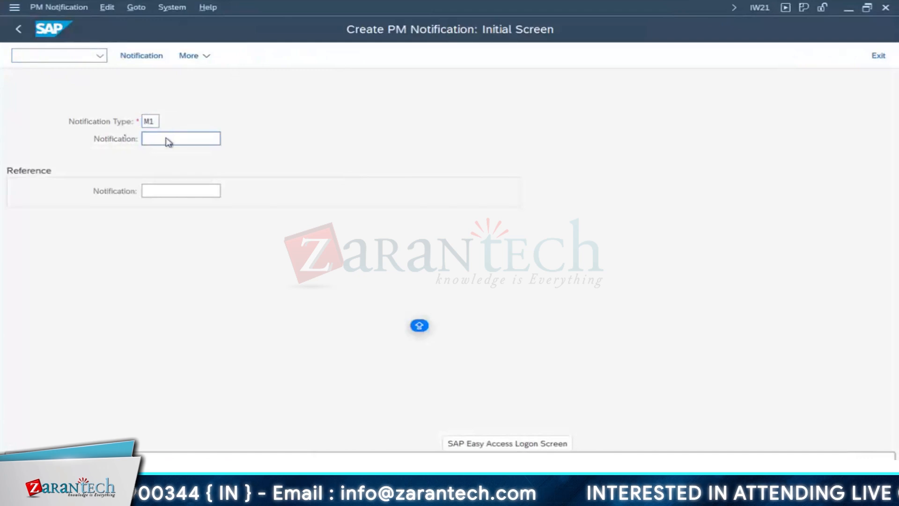
key("Return")
Step: Enter "test for longtext" as the short text of the new M1 notification
type("test for ")
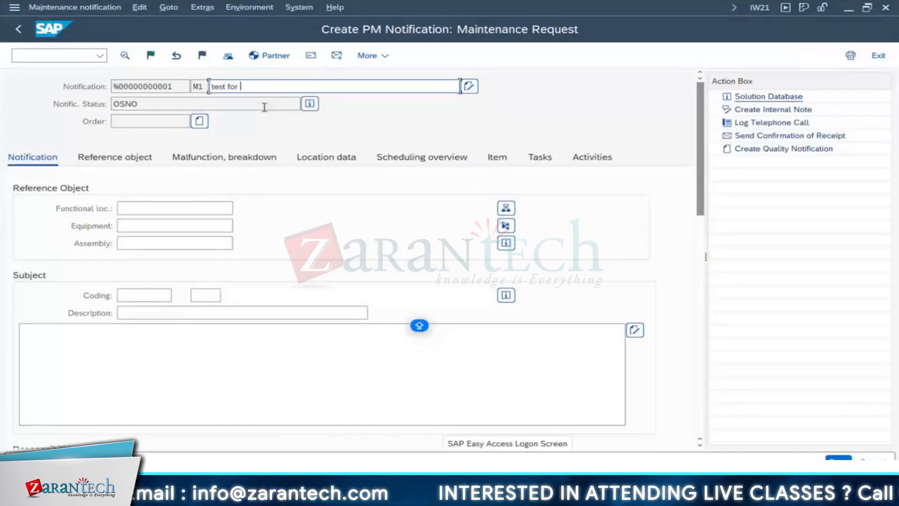
type("longtect")
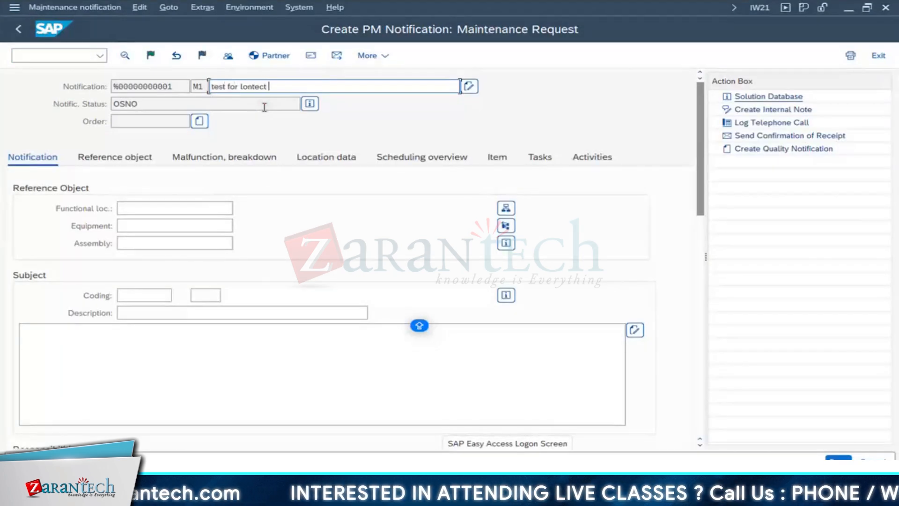
key("Left")
key("Left")
key("Left")
key("Left")
type("g")
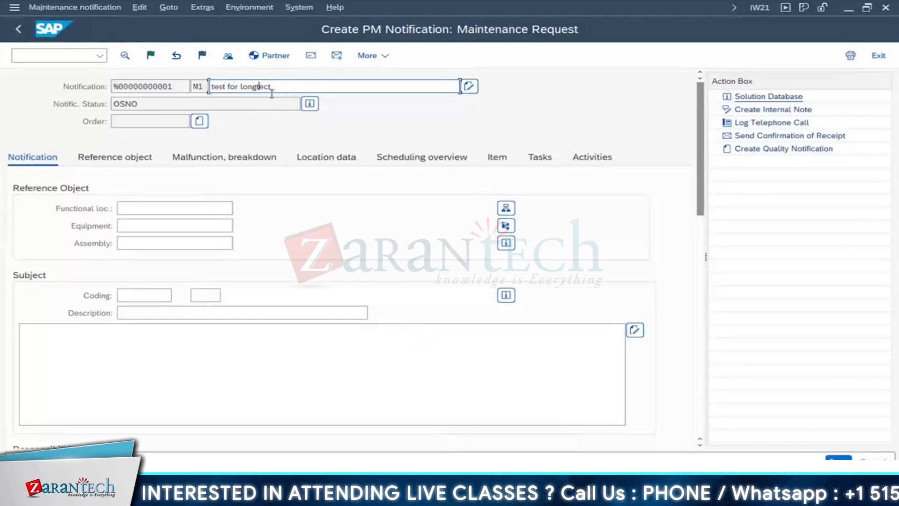
key("Right")
key("Right")
key("Delete")
type("x")
Step: Enter "long tect check - 0001" as the notification's long text and use equipment 10003046 as the reference object
left_click(150, 337)
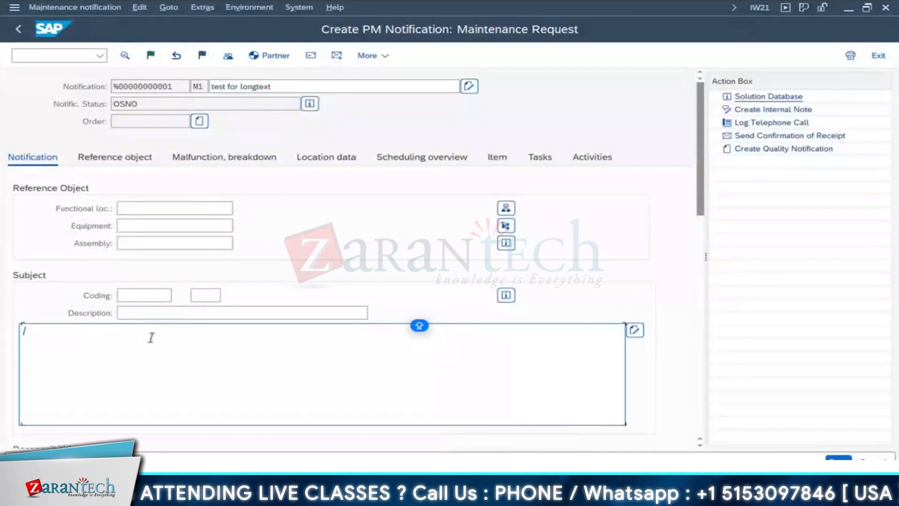
type("Long tect check - 0001")
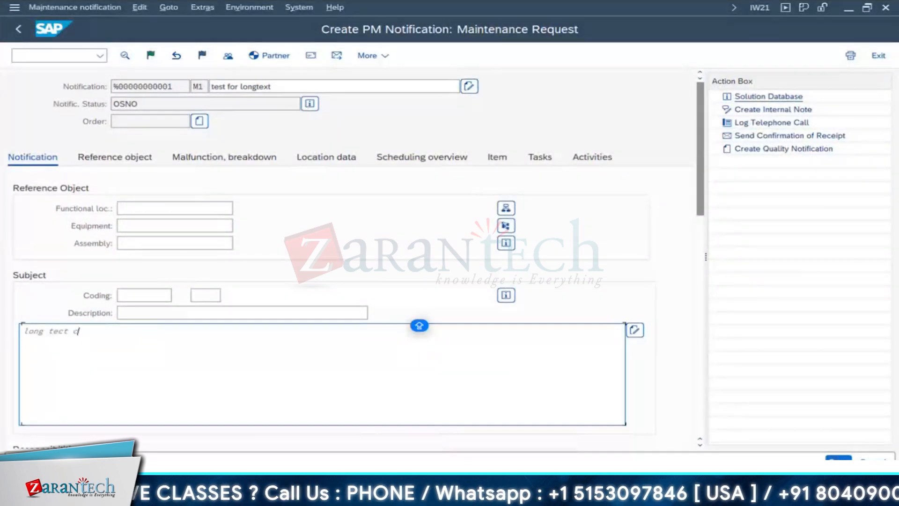
key("Return")
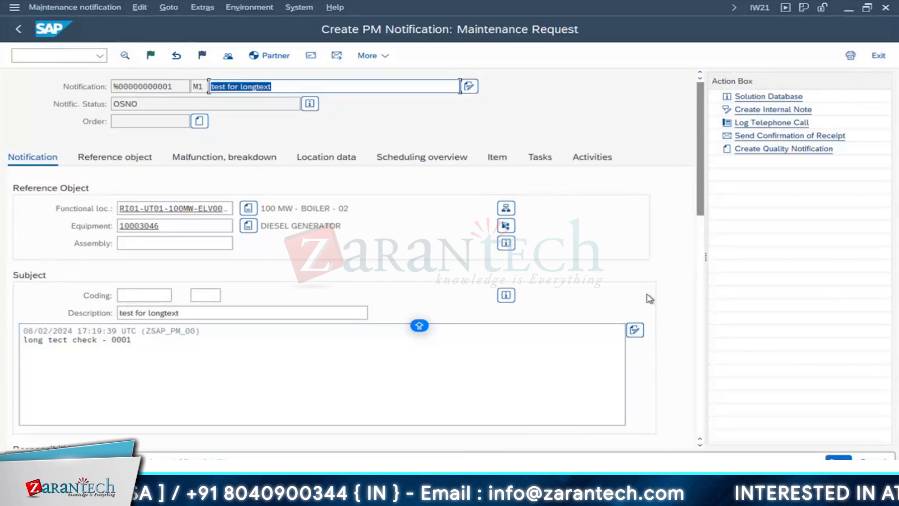
left_click(637, 331)
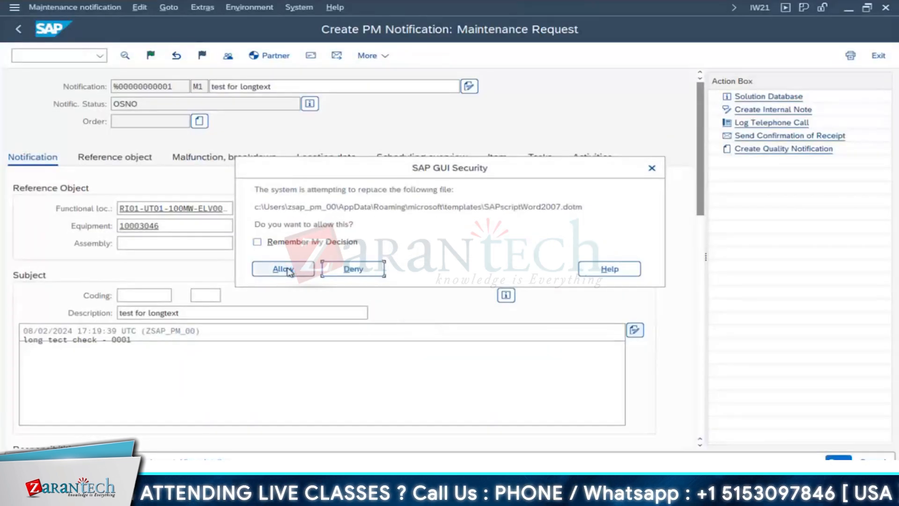
left_click(286, 269)
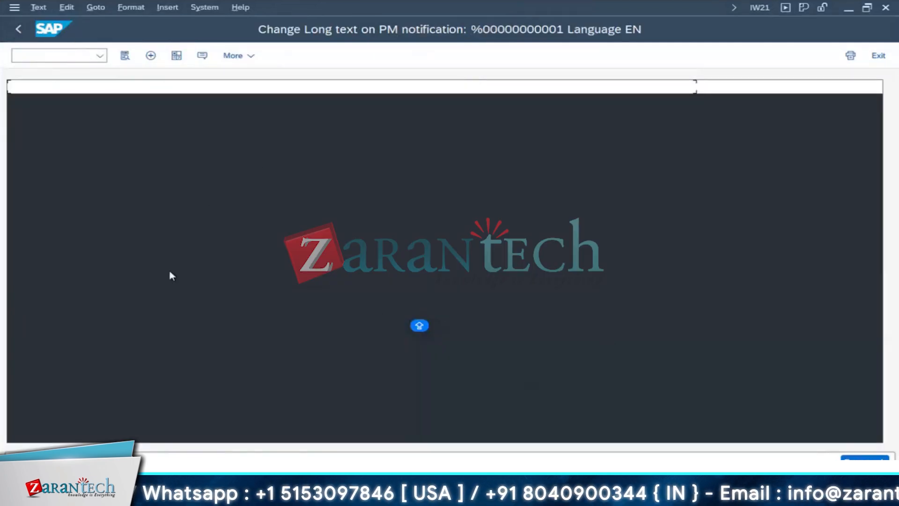
left_click(19, 29)
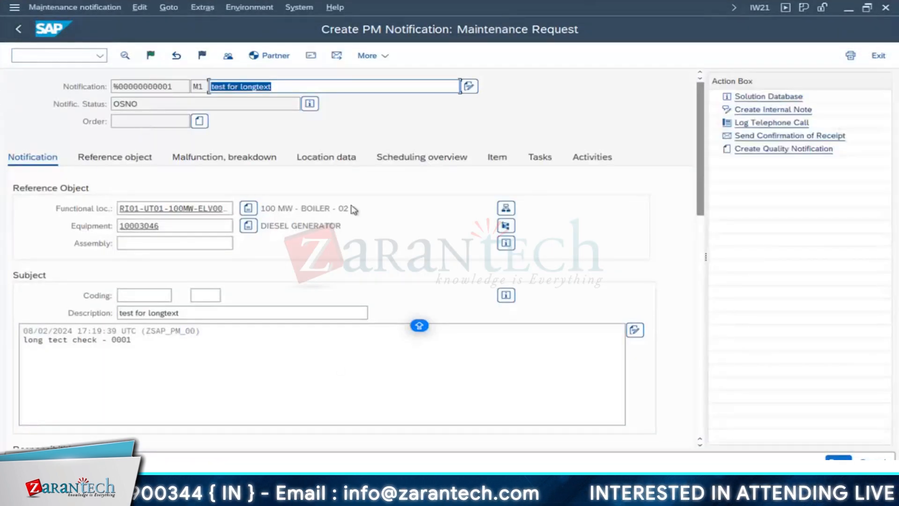
left_click(121, 340)
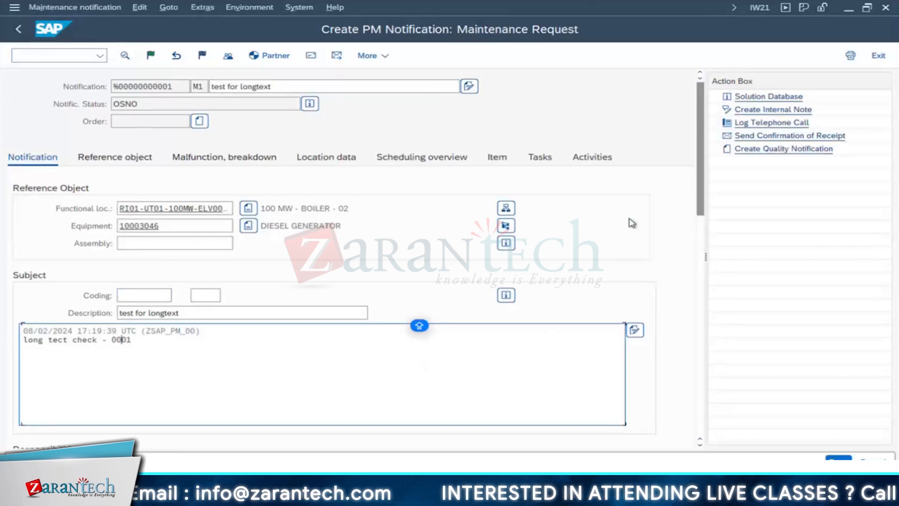
scroll(699, 213, "down", 1)
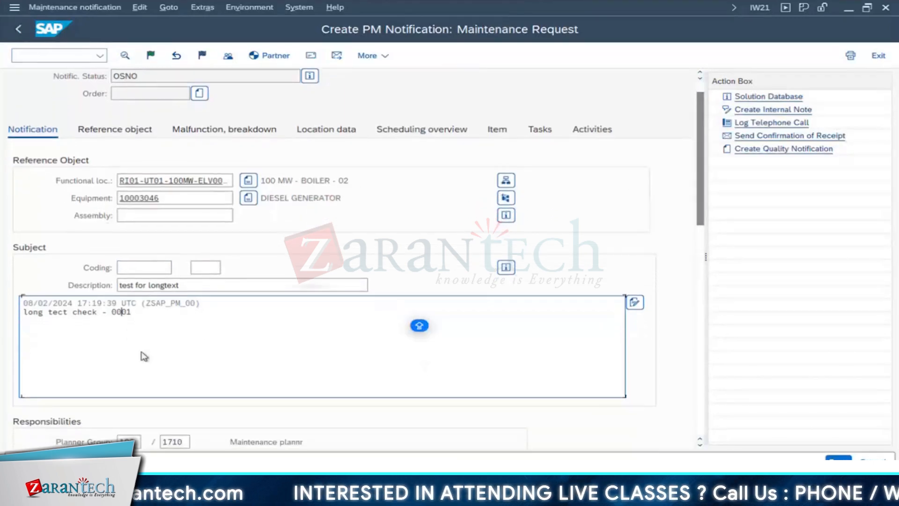
left_click(167, 317)
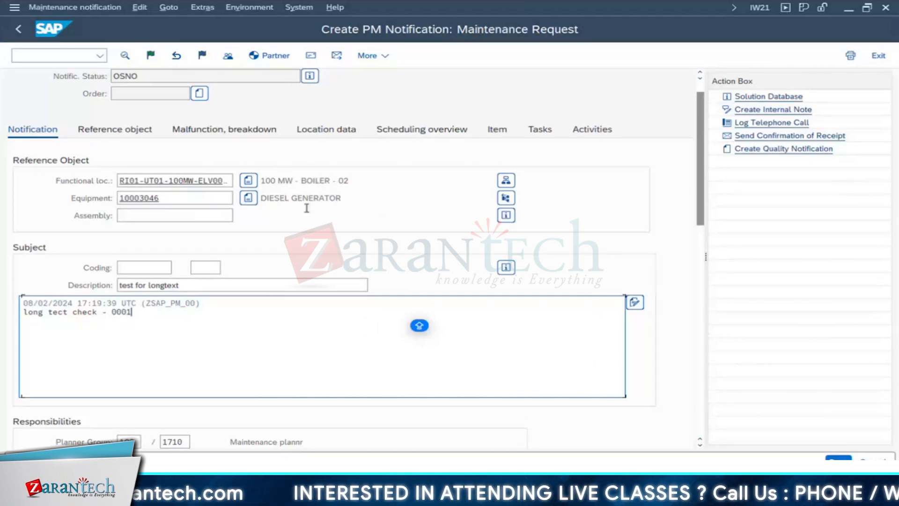
Step: Try to correct "tect" to "text" in the M1 notification's long text using the full-screen text editor
left_click(635, 302)
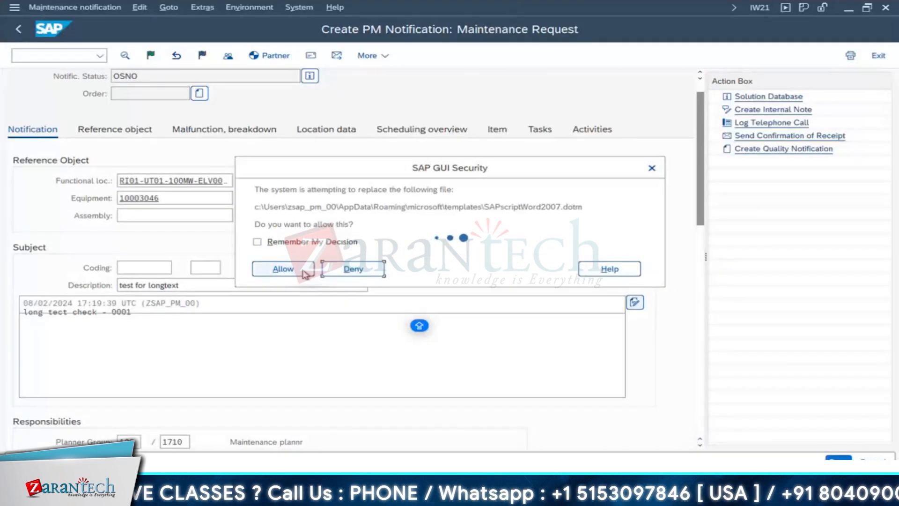
left_click(303, 271)
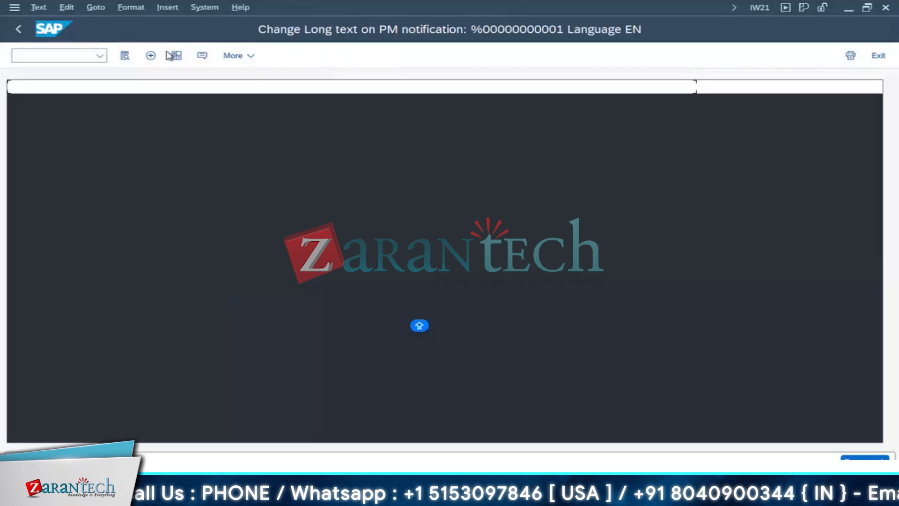
left_click(150, 55)
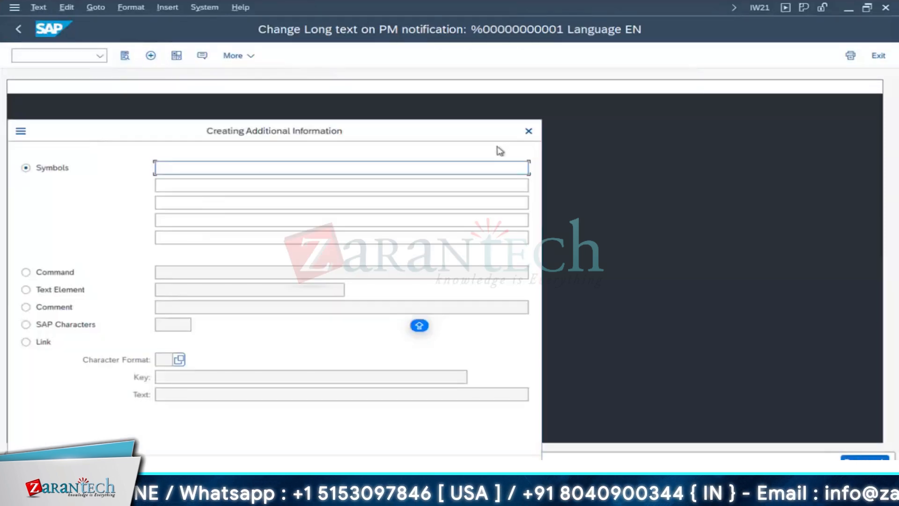
left_click(529, 130)
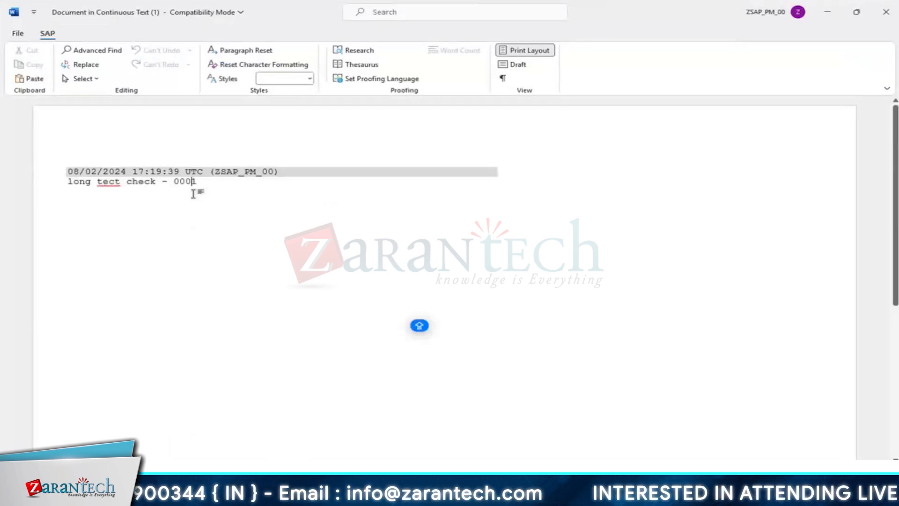
left_click(117, 184)
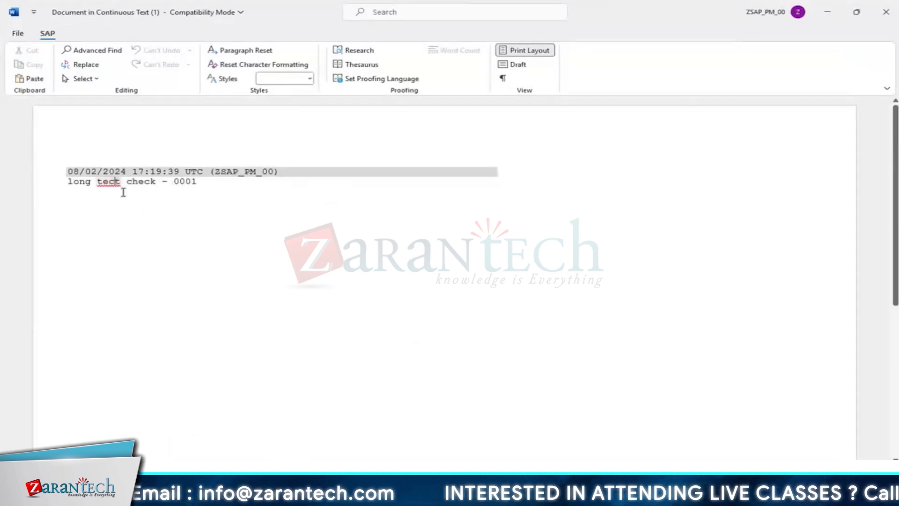
key("BackSpace")
type("x")
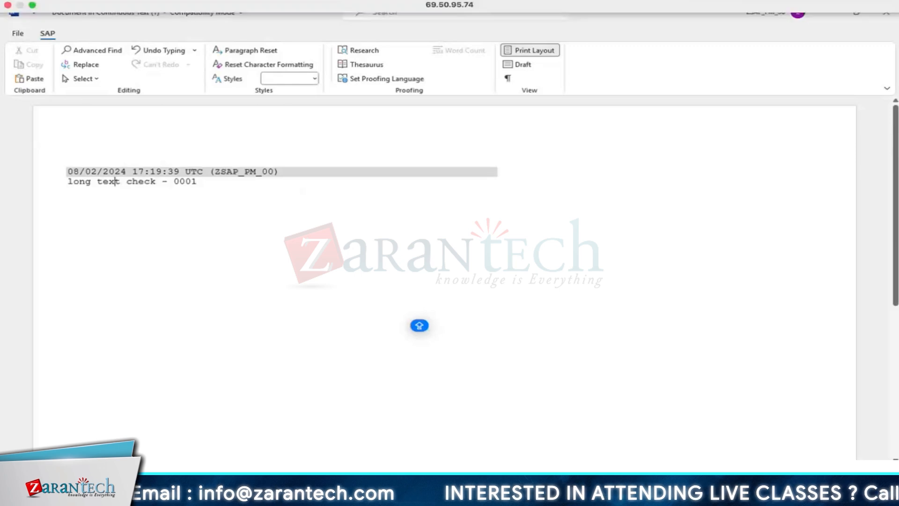
left_click(885, 11)
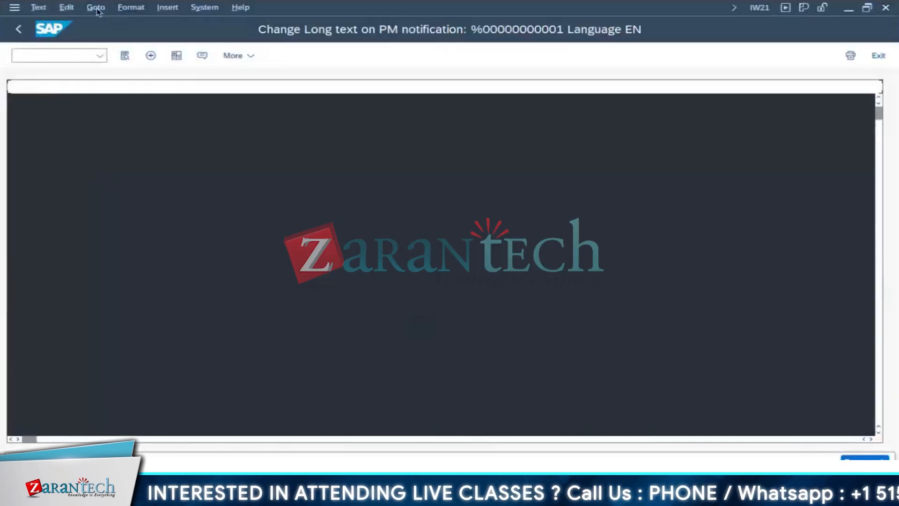
Step: Examine the language, text ID and text object in the long text's header, and return to the notification
left_click(95, 7)
left_click(115, 46)
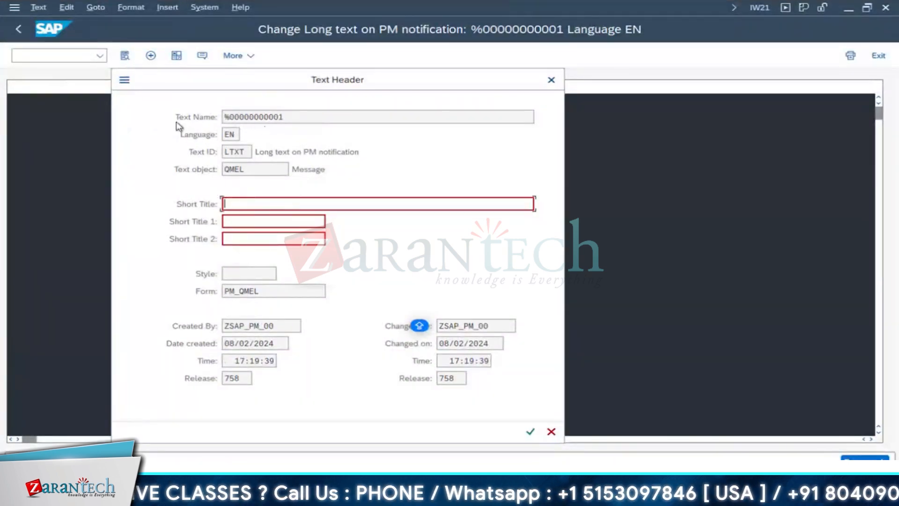
double_click(229, 134)
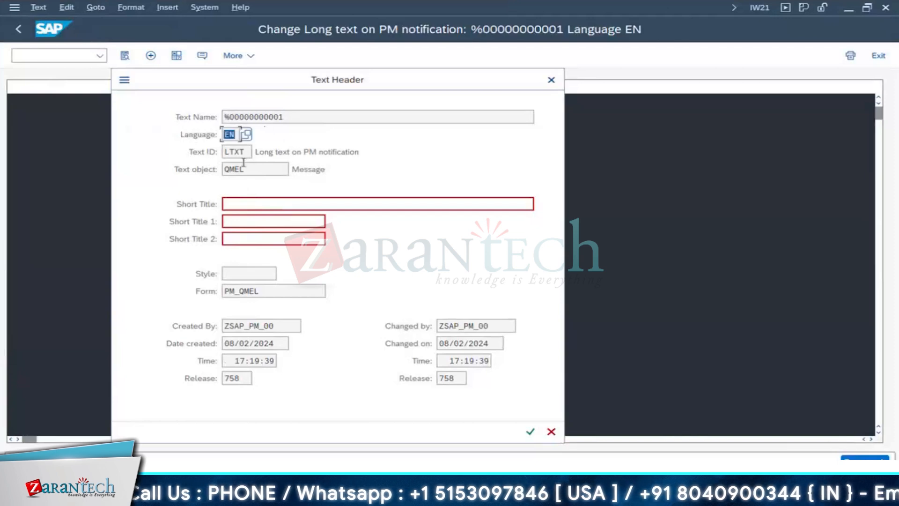
key("Tab")
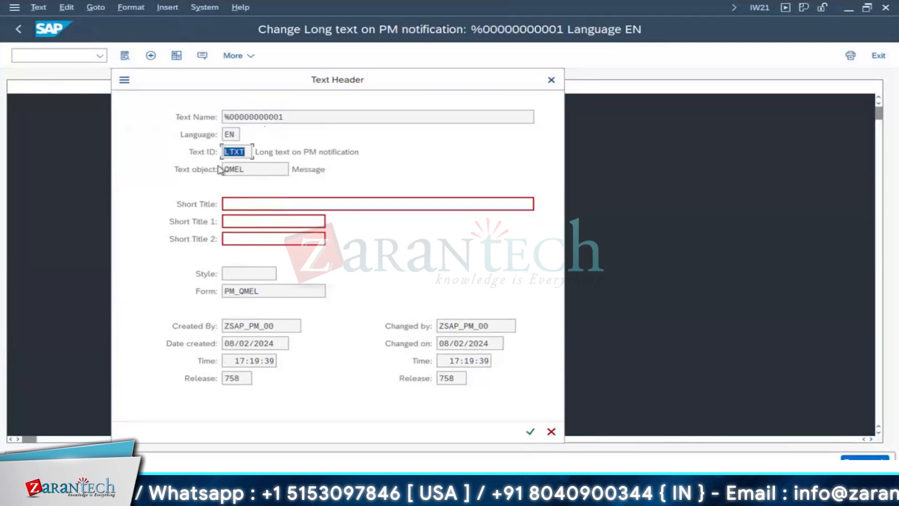
key("Tab")
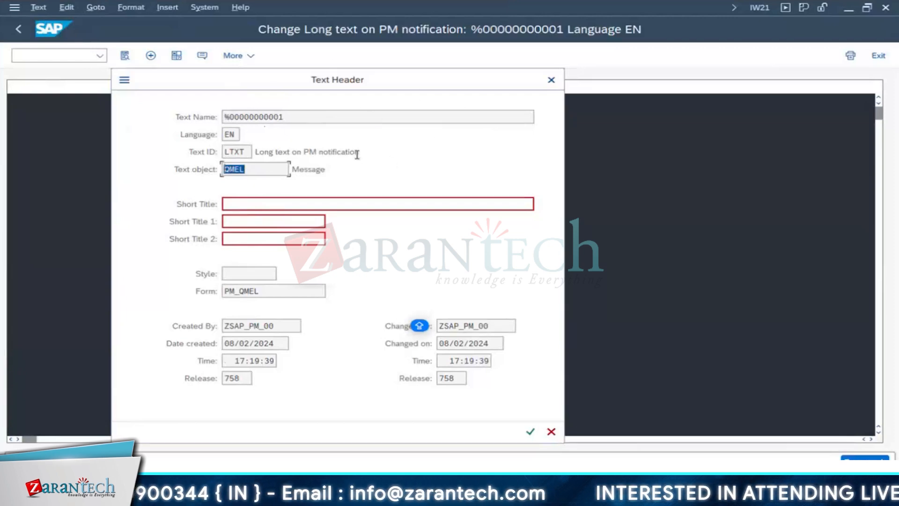
left_click(529, 431)
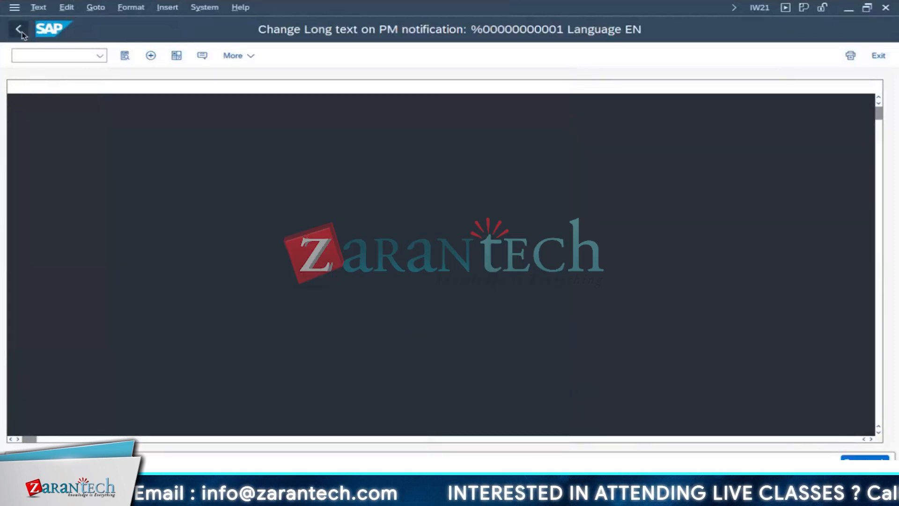
left_click(19, 30)
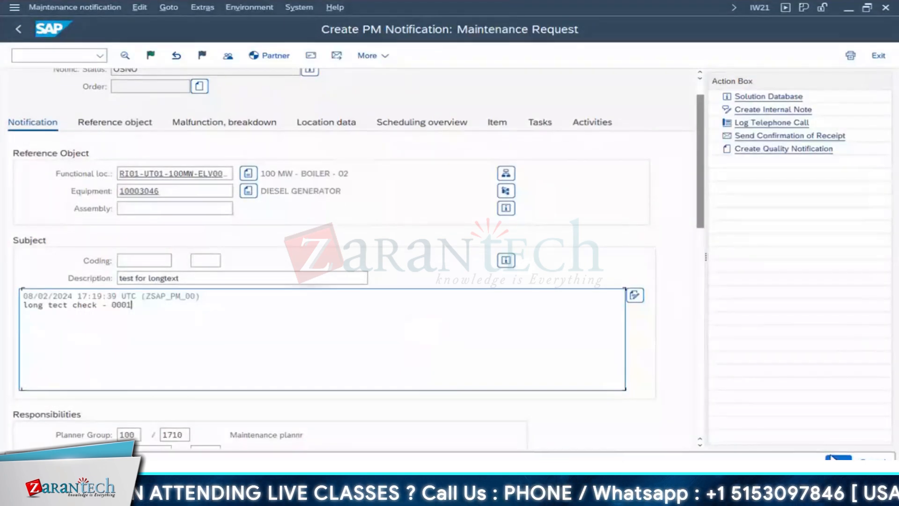
Step: Save the M1 notification and reopen it in change mode to check its long text
key("ctrl+s")
left_click(58, 7)
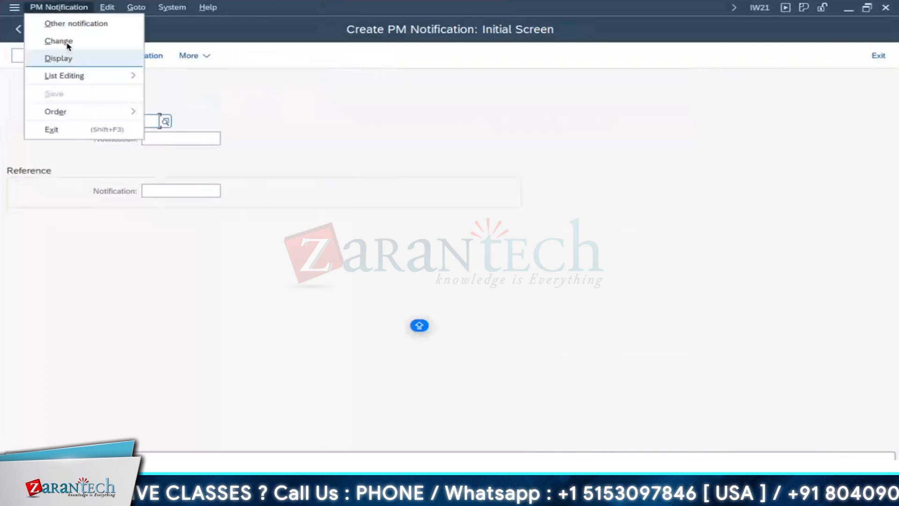
left_click(65, 40)
key("Return")
left_click_drag(141, 340, 3, 327)
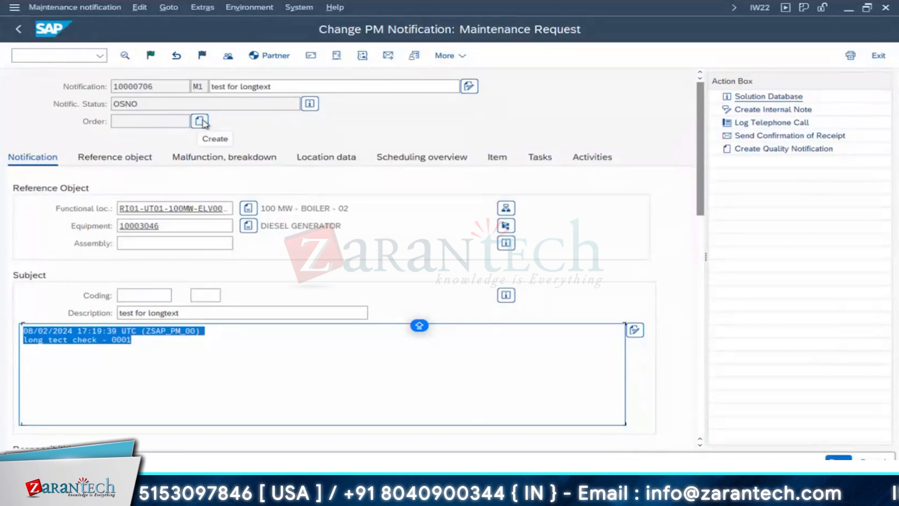
left_click(483, 337)
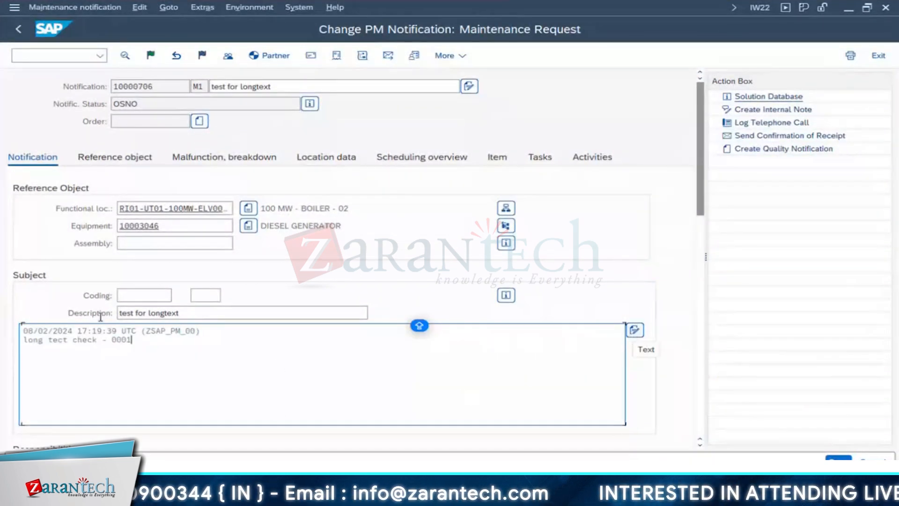
Step: Try to open the saved notification's long text in the full-screen editor, closing Word at its sign-in prompts
left_click(638, 335)
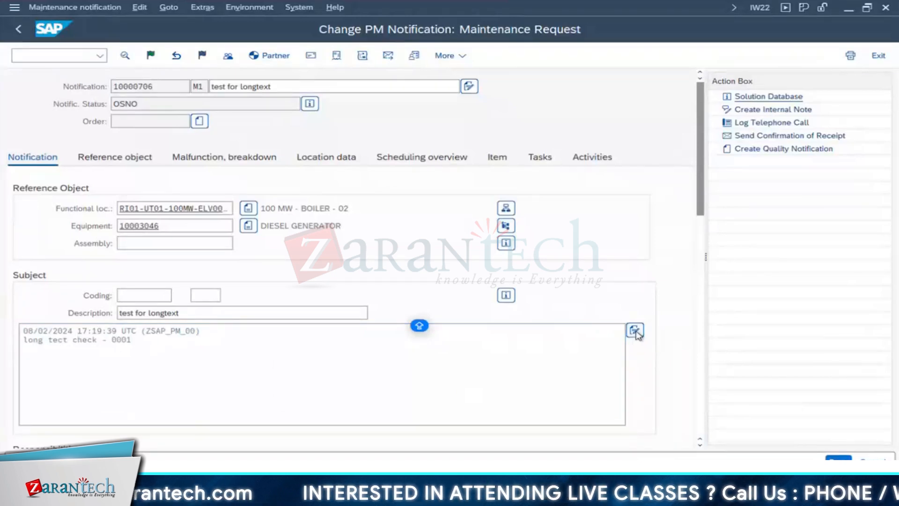
left_click(637, 335)
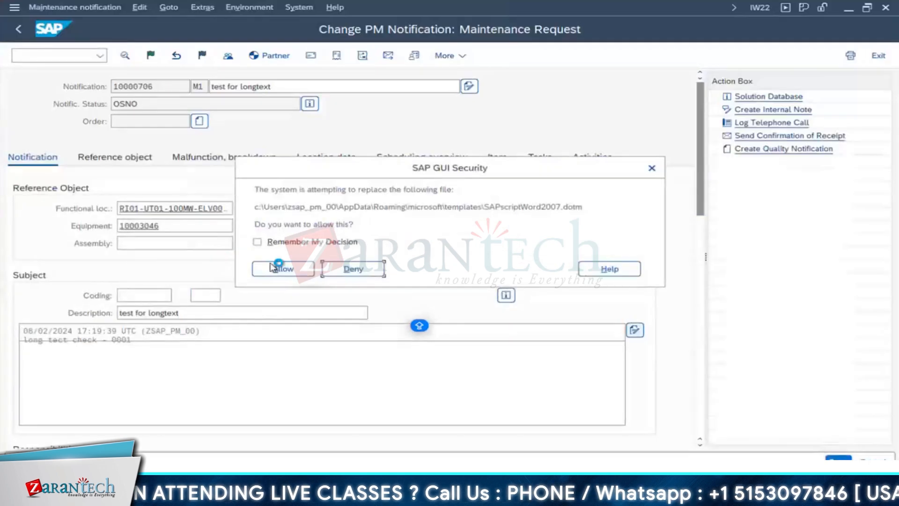
left_click(273, 267)
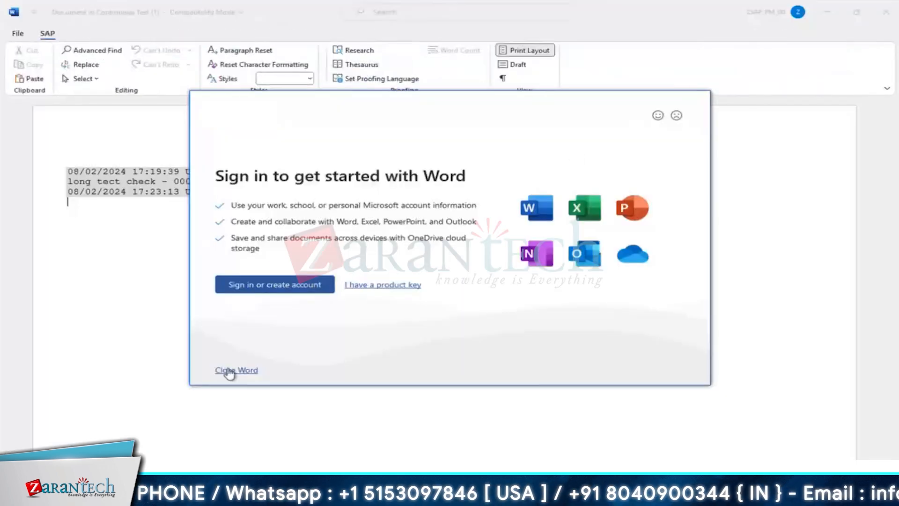
left_click(227, 369)
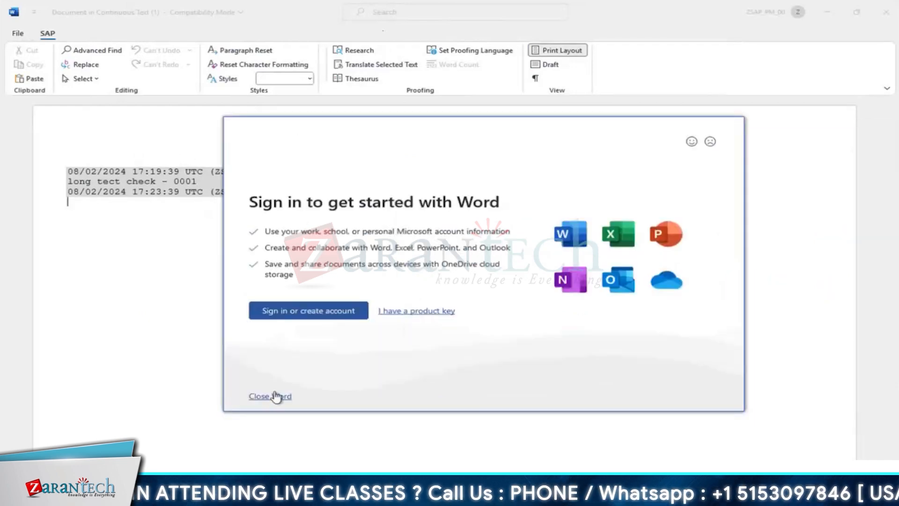
left_click(254, 397)
left_click(37, 7)
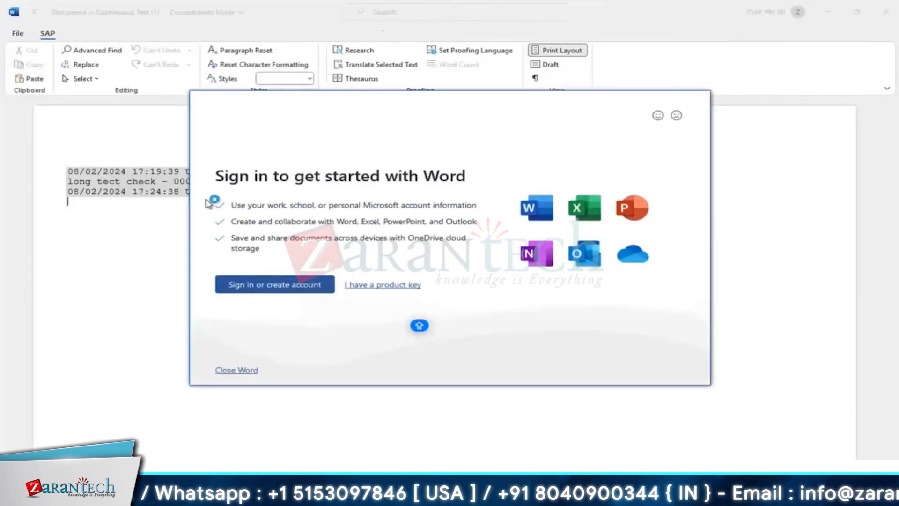
left_click(244, 364)
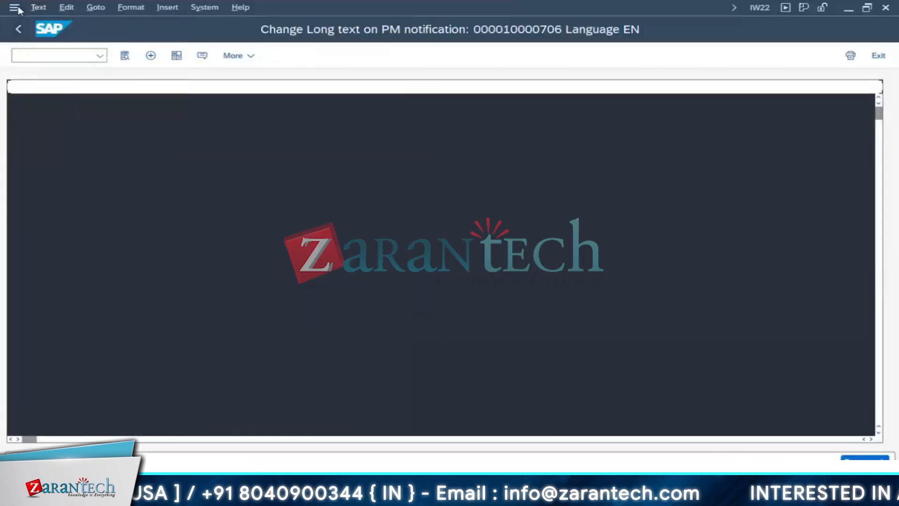
left_click(18, 10)
left_click(205, 192)
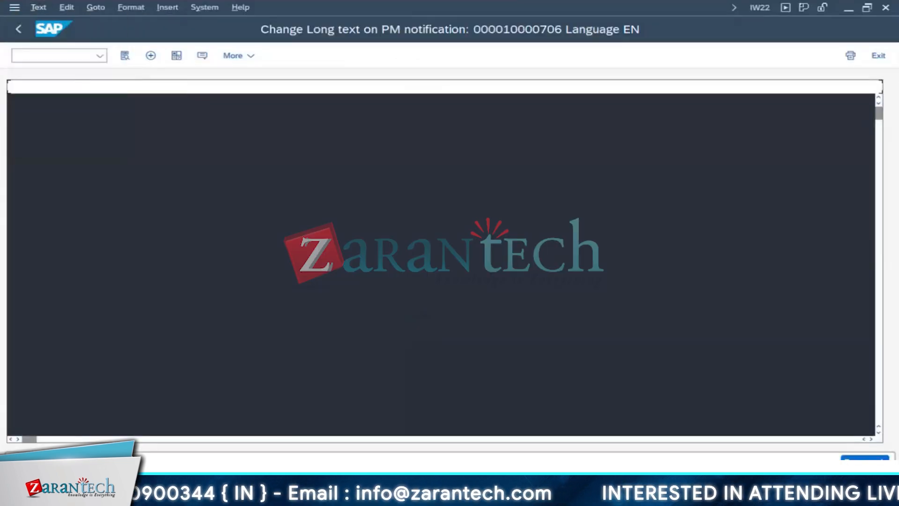
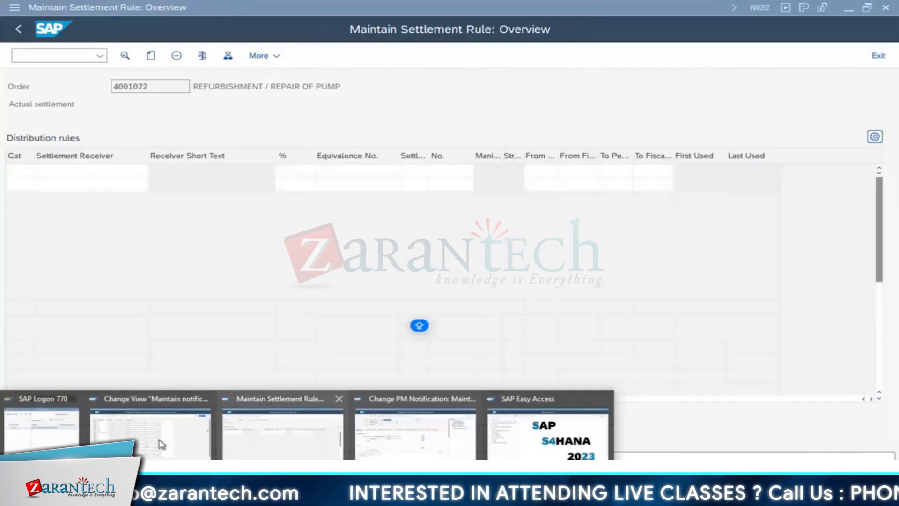
Step: Switch to the order integration customizing view, activate the Notifctn indicator for order type Z01C and read the indicator's help
left_click(161, 444)
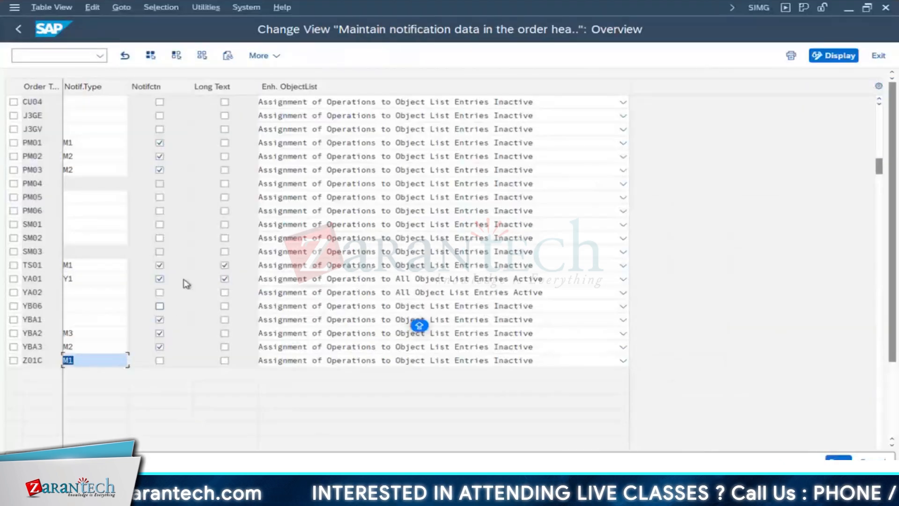
left_click(159, 360)
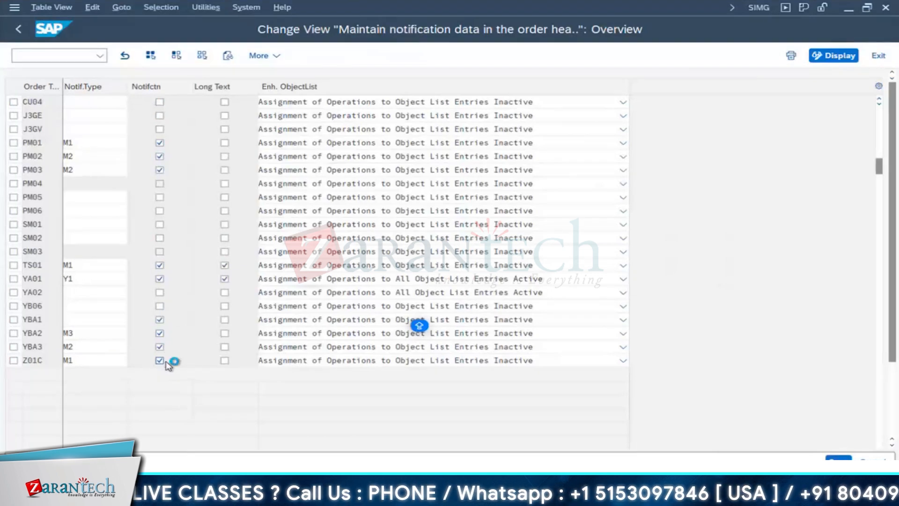
key("F1")
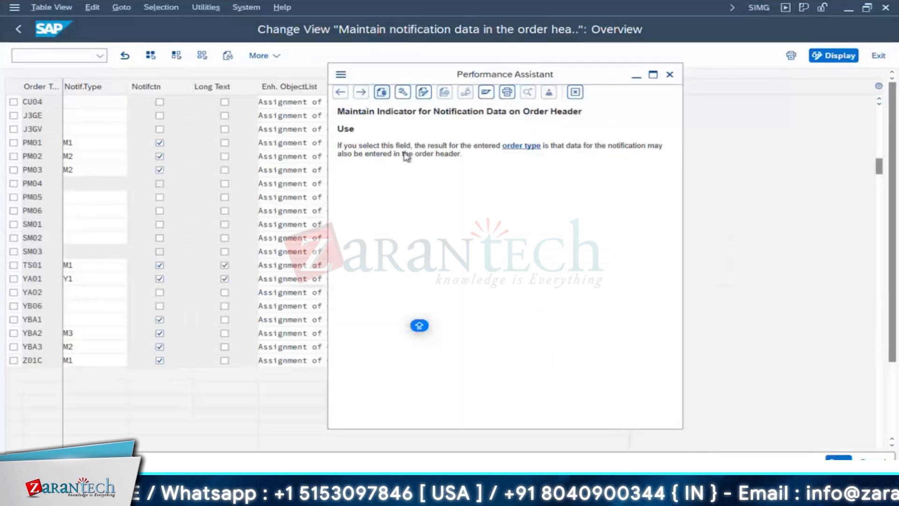
left_click_drag(352, 154, 469, 187)
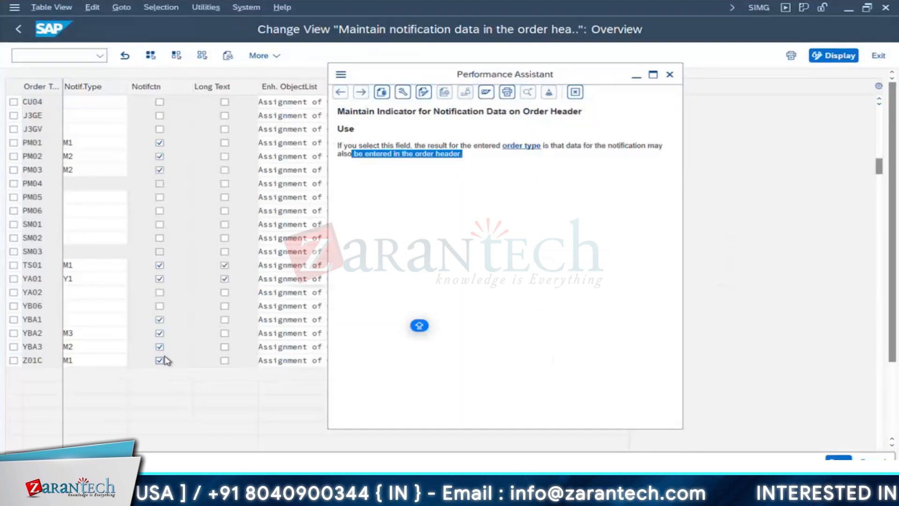
left_click(669, 74)
Step: Activate the Long Text indicator for order type Z01C and read its help on transferring notification long text to the order header
left_click(225, 360)
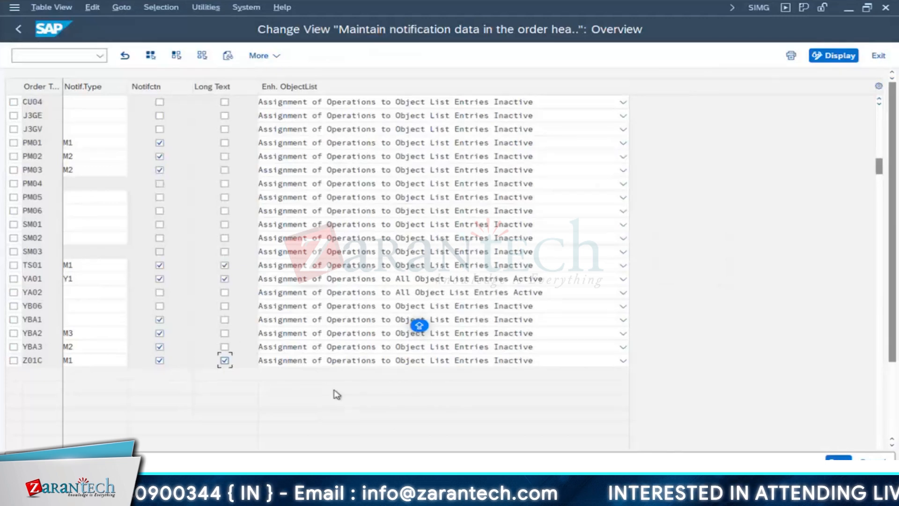
key("F1")
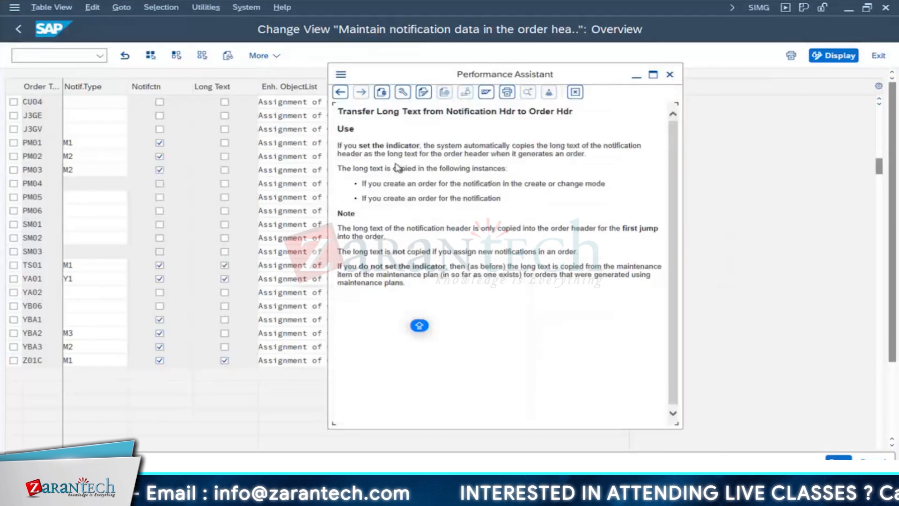
left_click_drag(468, 144, 611, 146)
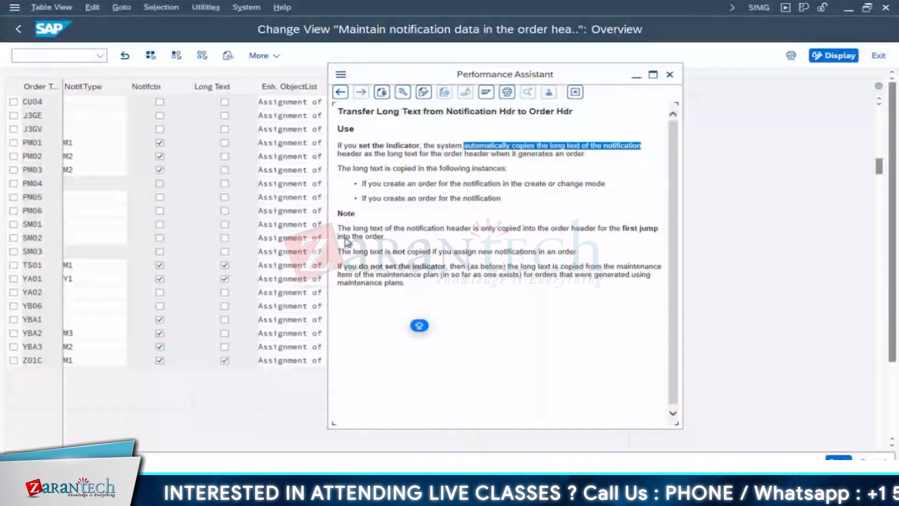
left_click_drag(338, 228, 651, 234)
left_click_drag(416, 252, 549, 266)
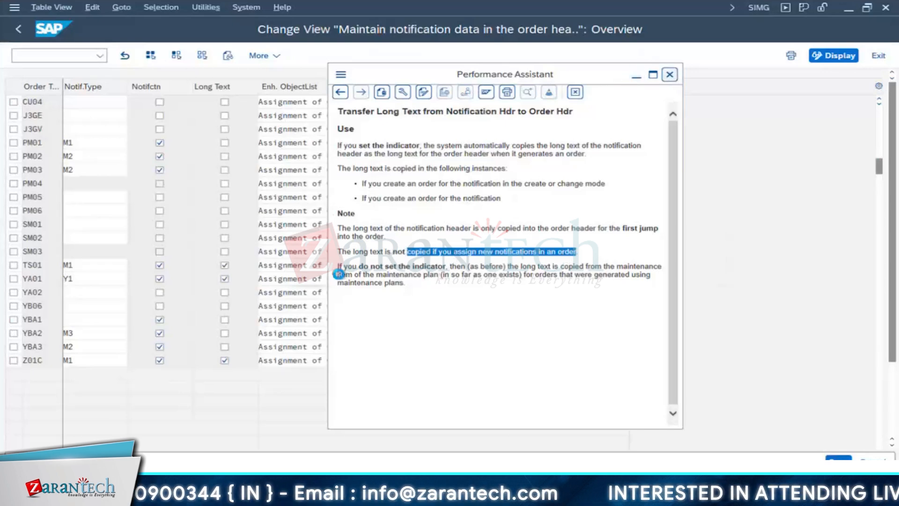
left_click(670, 75)
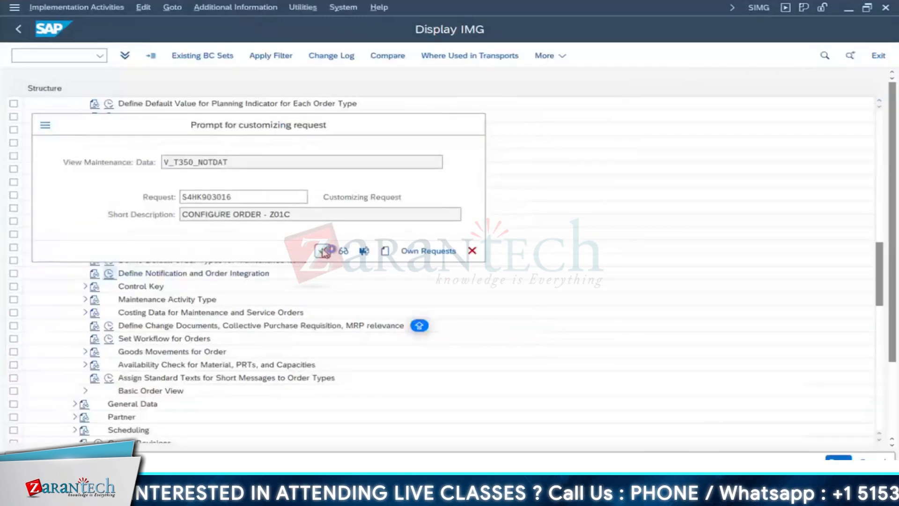
Step: Record the Z01C integration settings in customizing request "CONFIGURE ORDER - Z01C" and expand the Control Key activities in the IMG
left_click(323, 249)
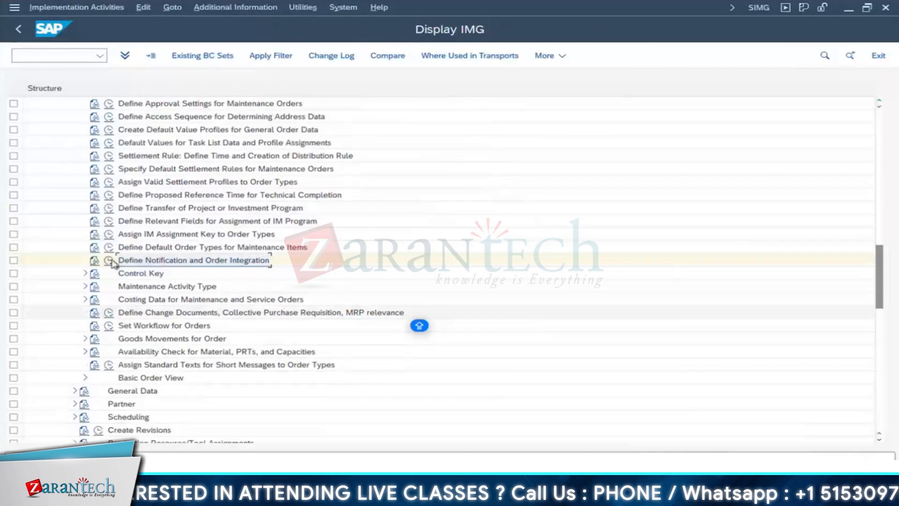
left_click(85, 273)
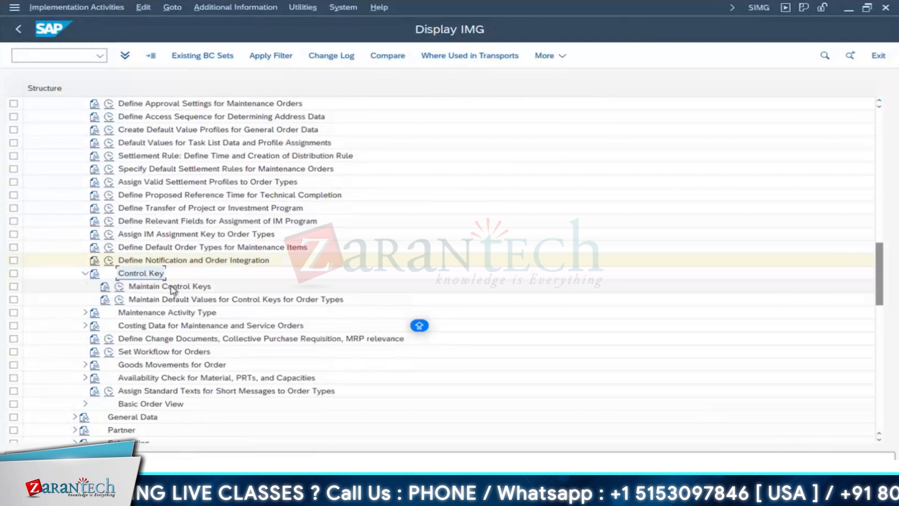
Step: Open the Maintain Control Keys customizing view, and switch to the WORK ORDER CONFIG sheet in the Excel workbook SAP_EAM_TCS_B1
left_click(119, 286)
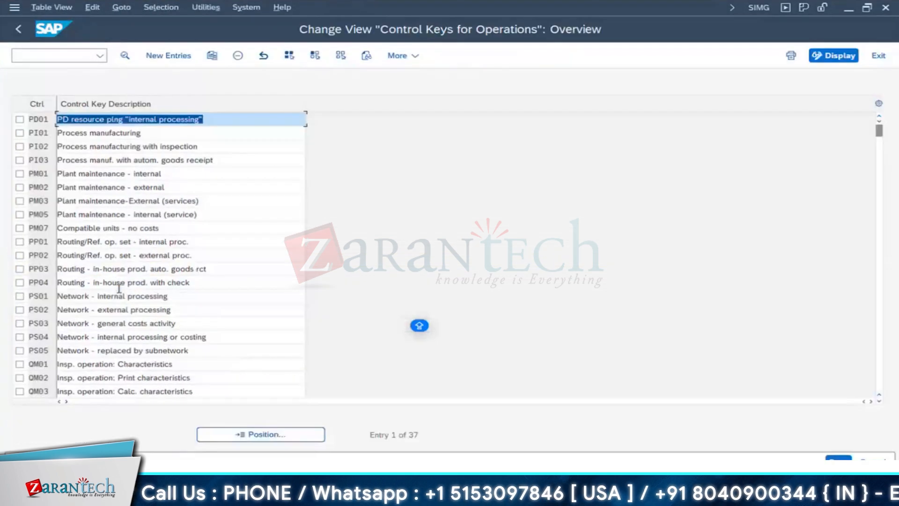
key("super+Tab")
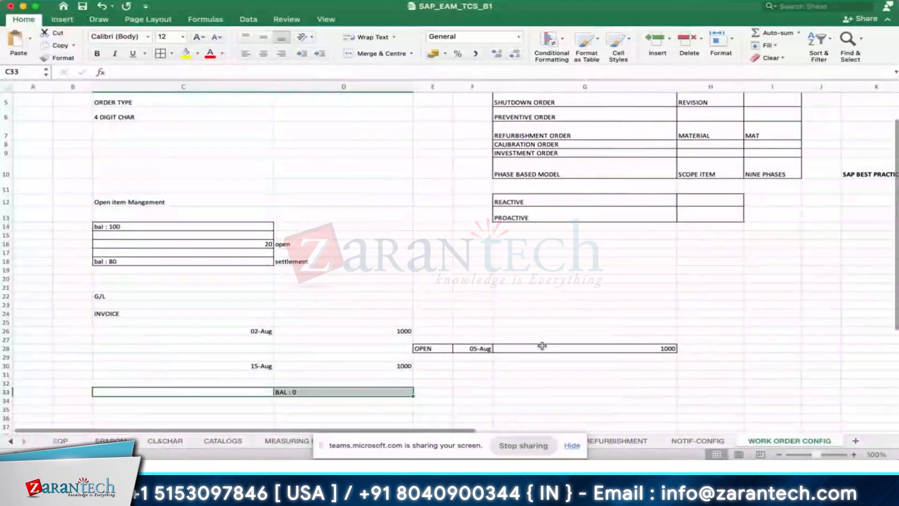
scroll(110, 241, "down", 5)
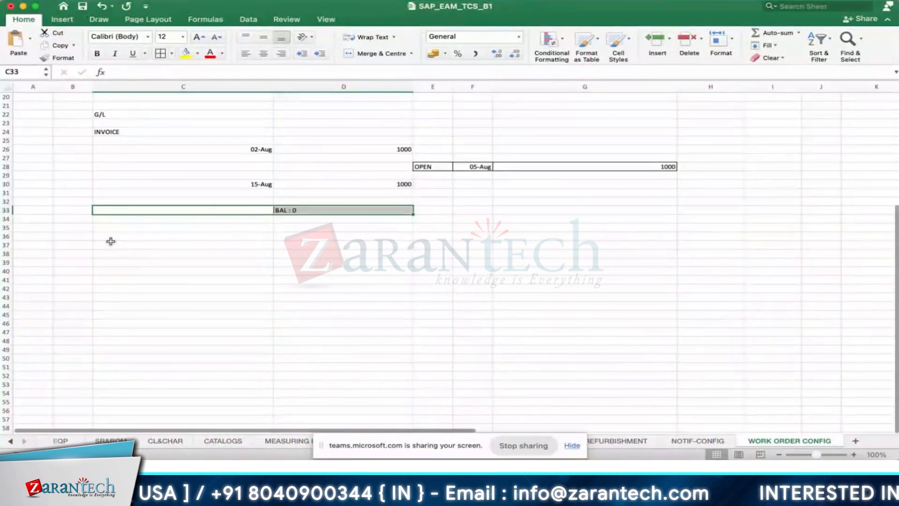
Step: Enter WORK CENTER in cell C37 and EQUIPMENT in cell C39 below the existing notes
left_click(111, 241)
type("WO")
key("Escape")
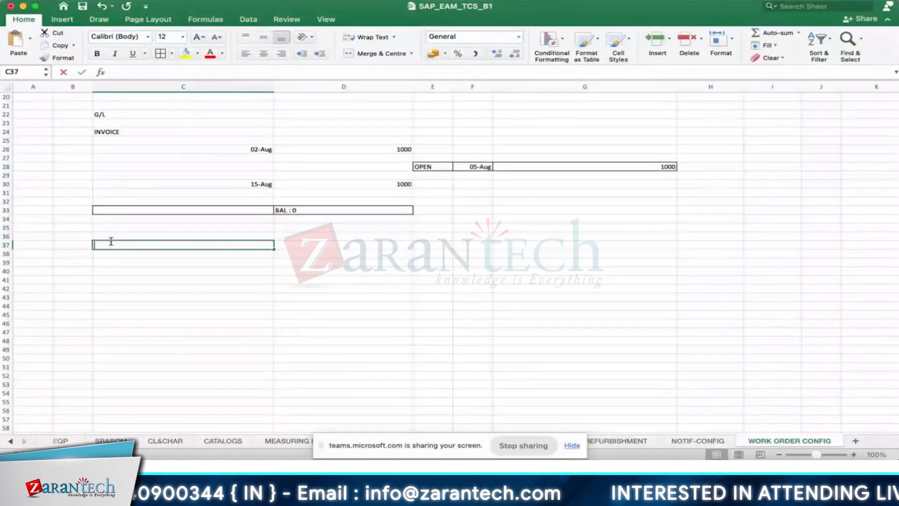
type("WOE")
type("K")
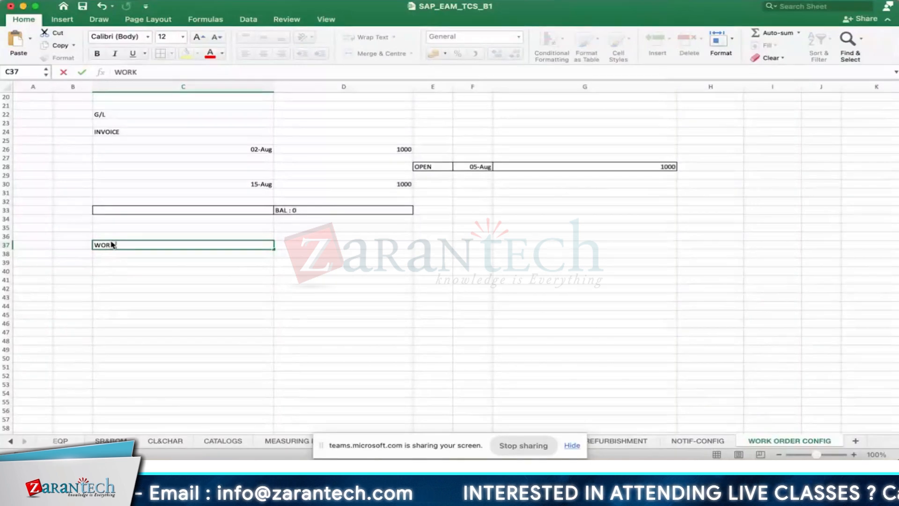
type(" CENTER")
key("Return")
key("Return")
type("EQ")
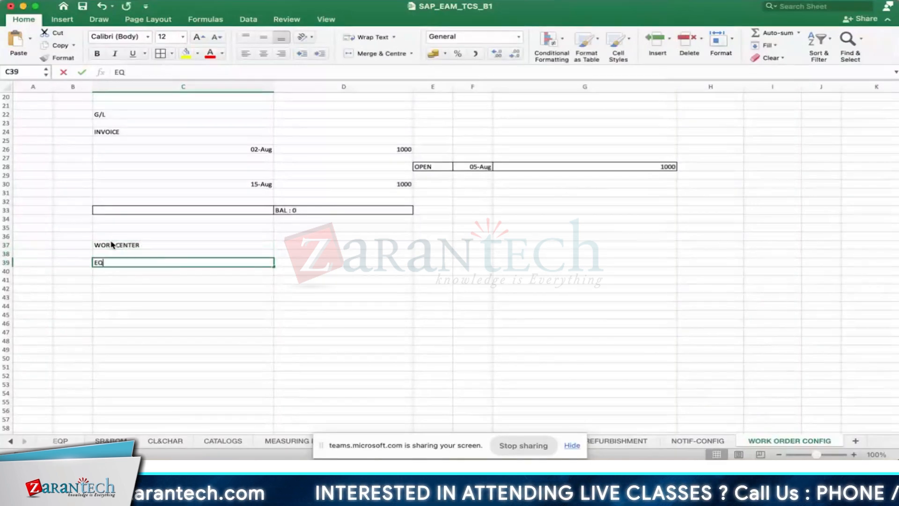
type("UIPMENT")
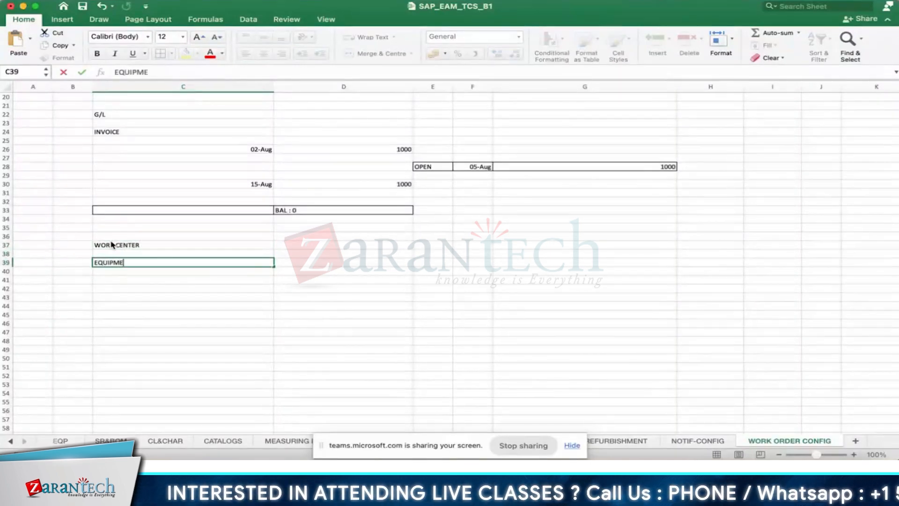
key("Return")
key("Return")
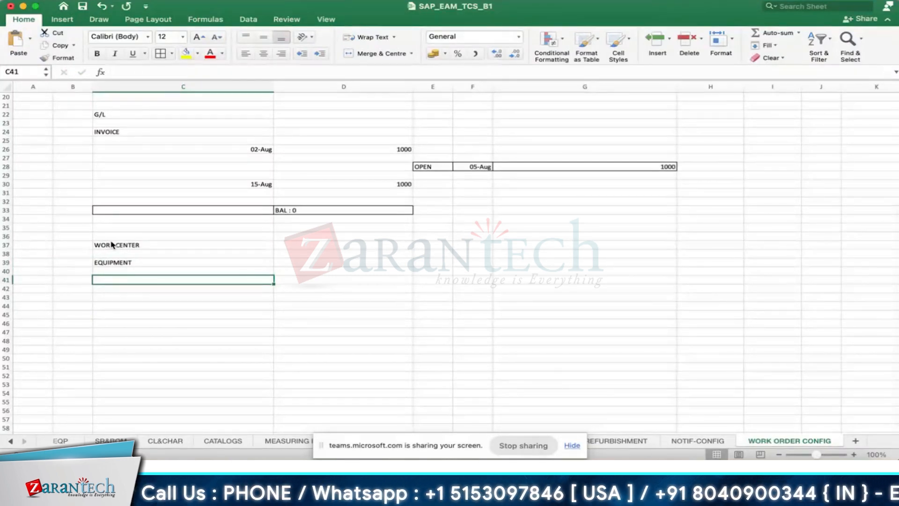
Step: Enter WORK ORDER in cell C41, correcting any misspelling in the text
type("WORK ORDSER")
key("Return")
key("Up")
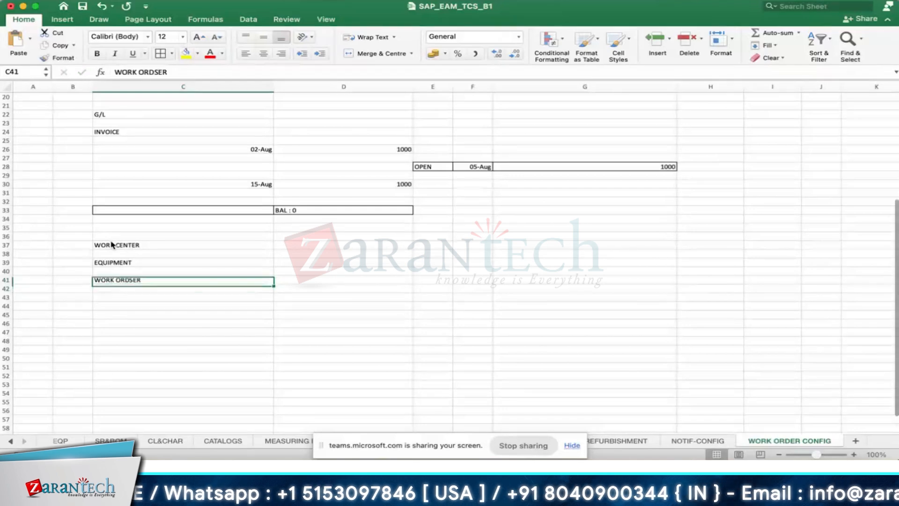
double_click(132, 282)
key("BackSpace")
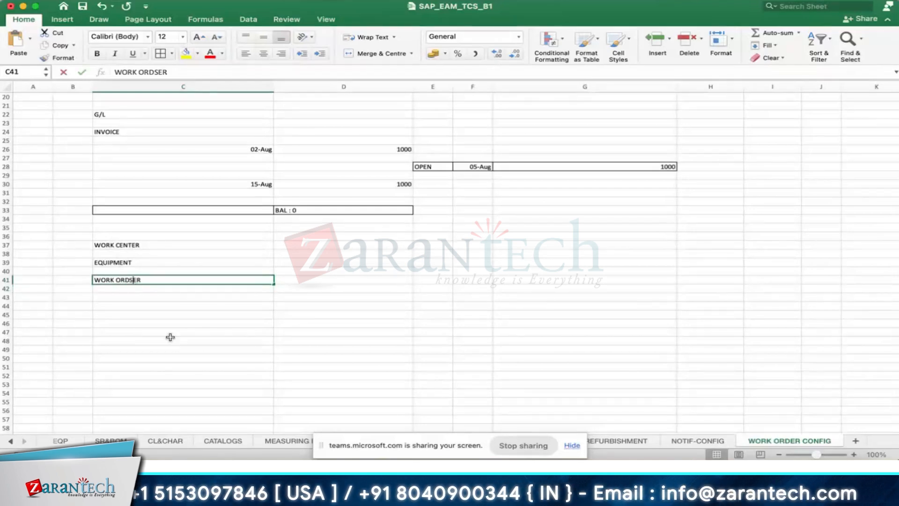
left_click(140, 296)
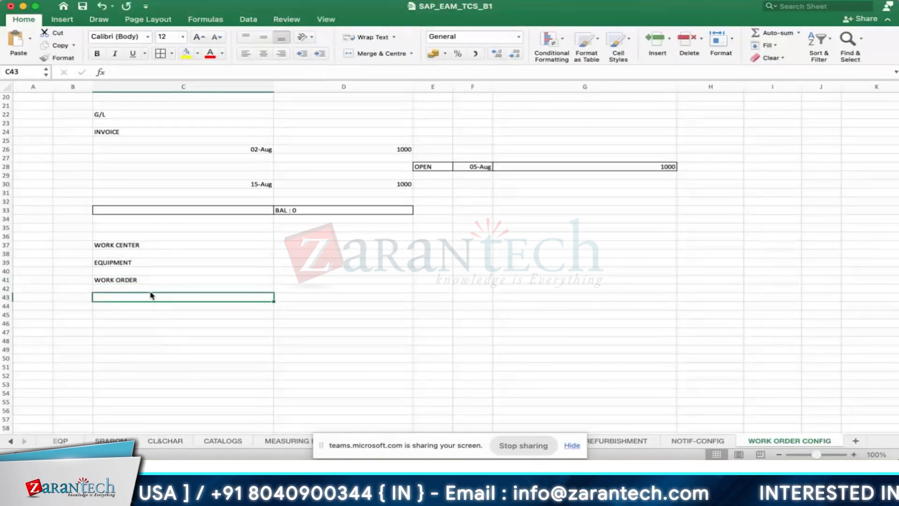
Step: Enter FUNCTIONAL LOCATION in cell C40, between EQUIPMENT and WORK ORDER
key("Up")
key("Up")
key("Up")
type("FUNCTIONAL LOCATION")
Step: Enter MAINTEANNCE ITEM in cell C42 and TASK LIST in cell C43
left_click(136, 290)
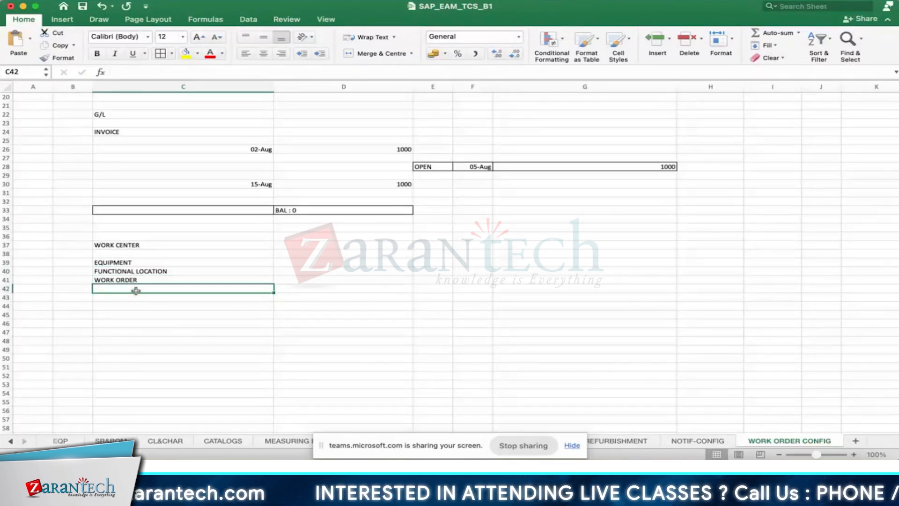
type("M")
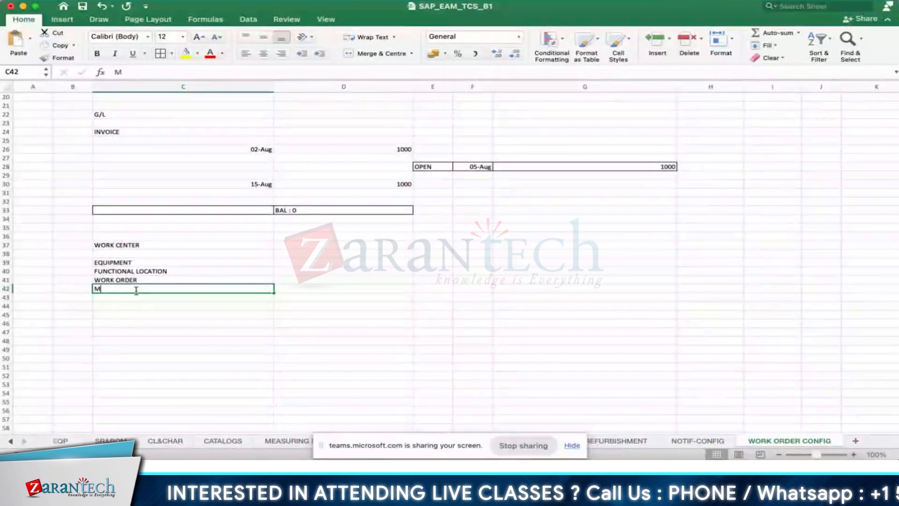
type("AINTEANNCE I")
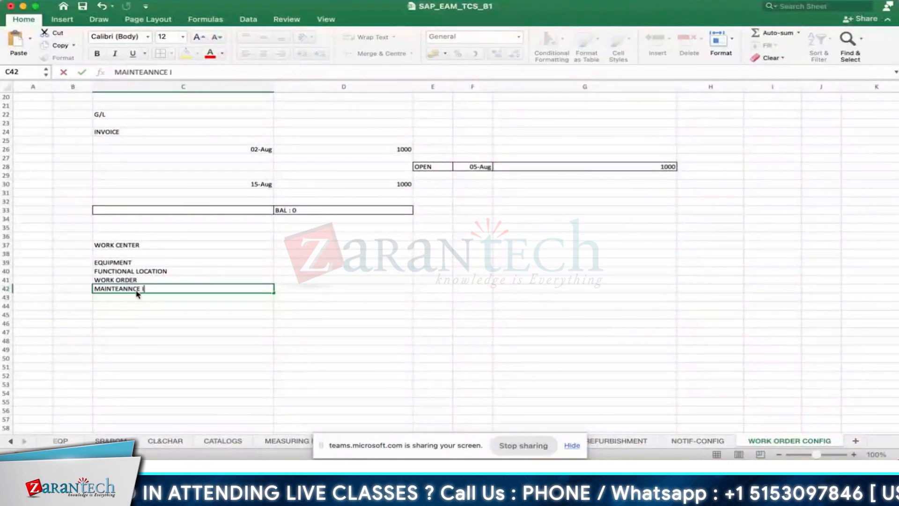
type("TEM")
key("Return")
type("TAS")
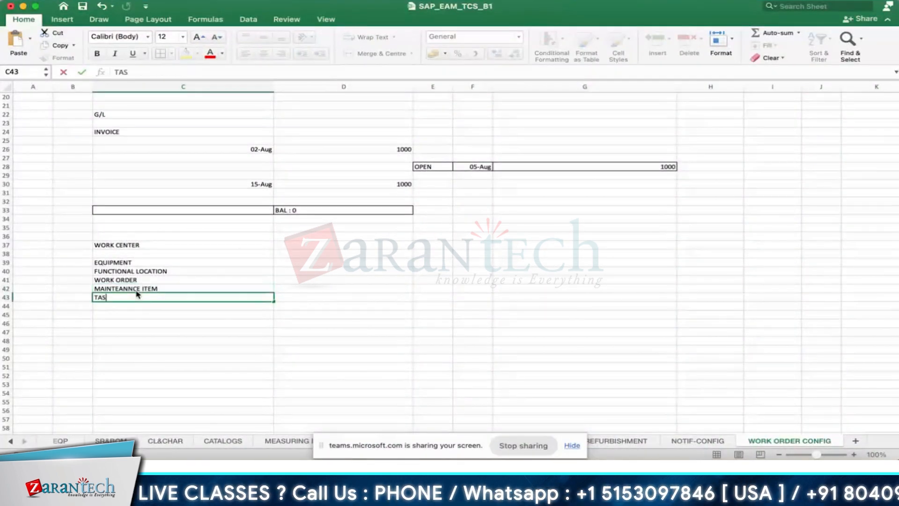
type("K LIST")
key("Return")
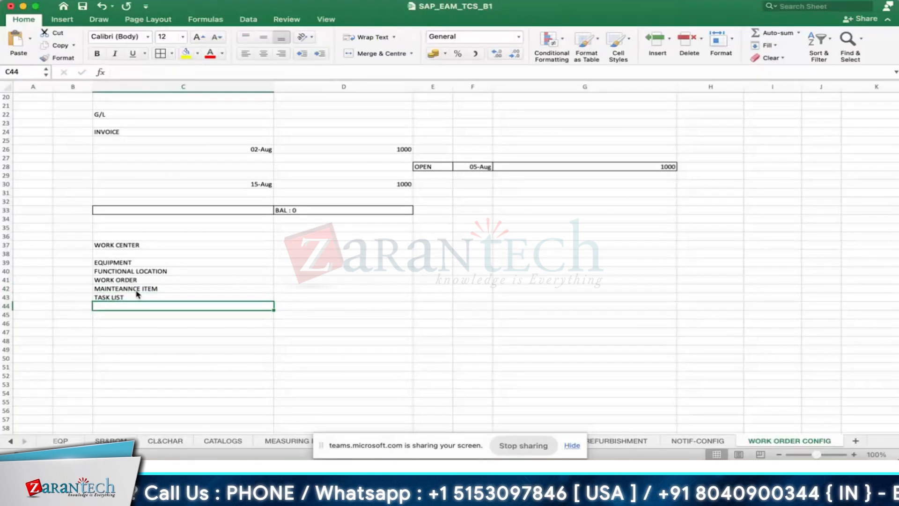
Step: Highlight the TASK LIST and WORK ORDER cells with yellow fill
key("Up")
left_click(186, 53)
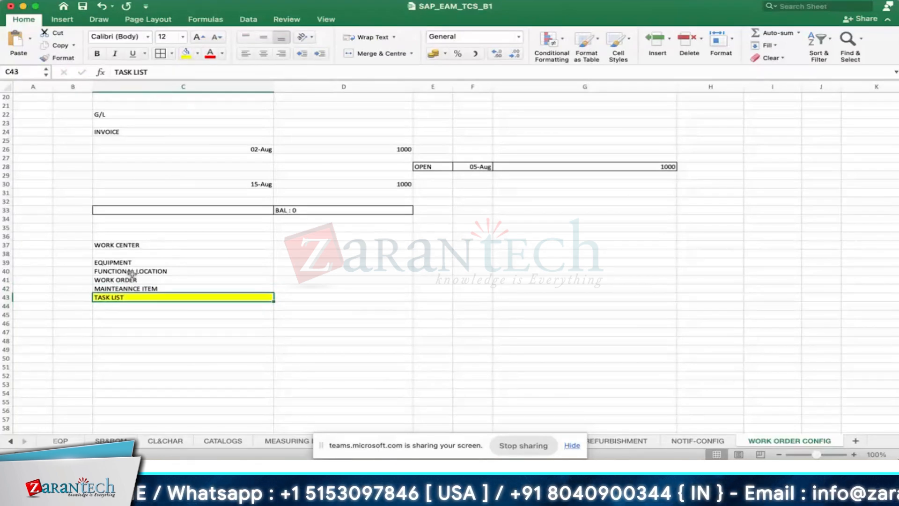
left_click(128, 277)
left_click(185, 53)
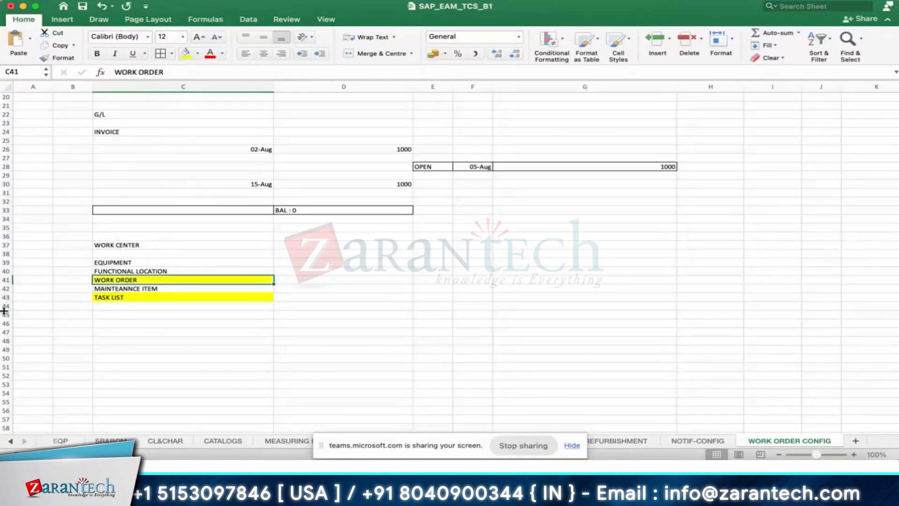
Step: Increase the heights of rows 39 to 43 so the list entries are spaced further apart
left_click_drag(7, 301, 7, 306)
left_click_drag(8, 292, 8, 283)
left_click_drag(8, 267, 8, 271)
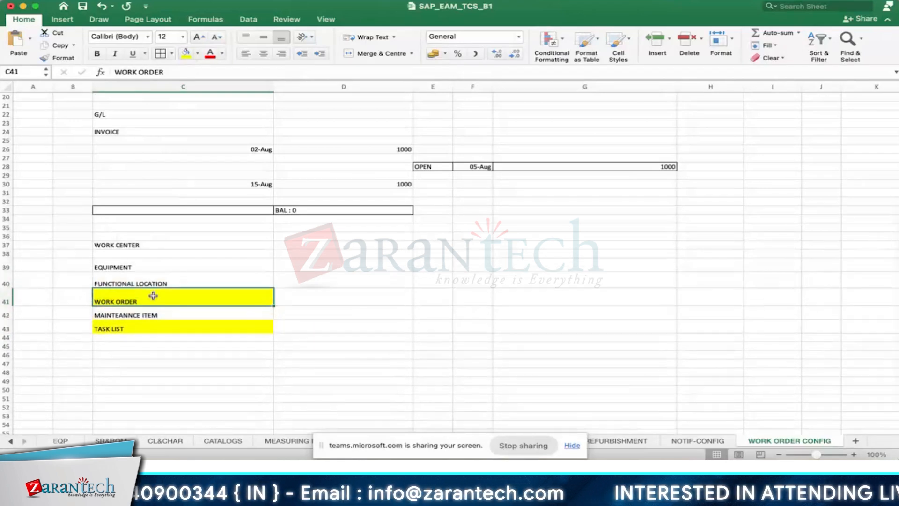
Step: Enter HEADER in cell D41 beside WORK ORDER
left_click(336, 318)
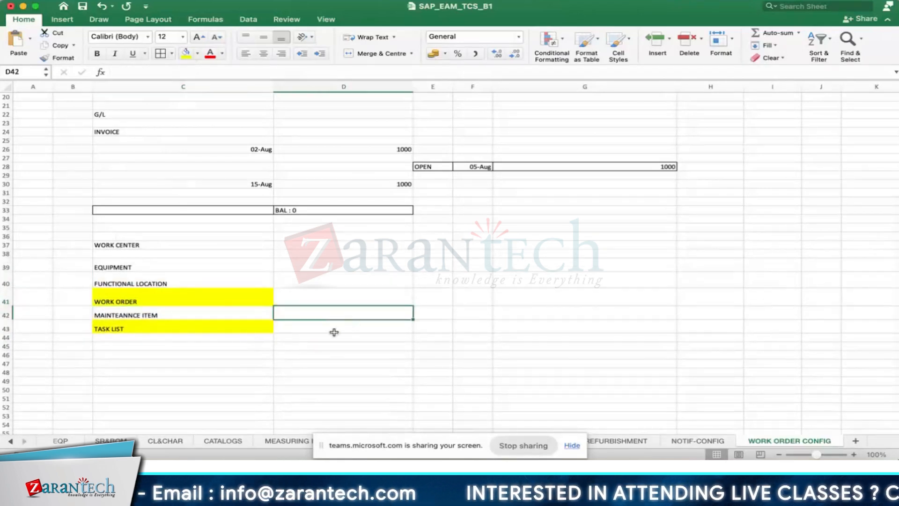
left_click(334, 331)
left_click(197, 292)
left_click(315, 299)
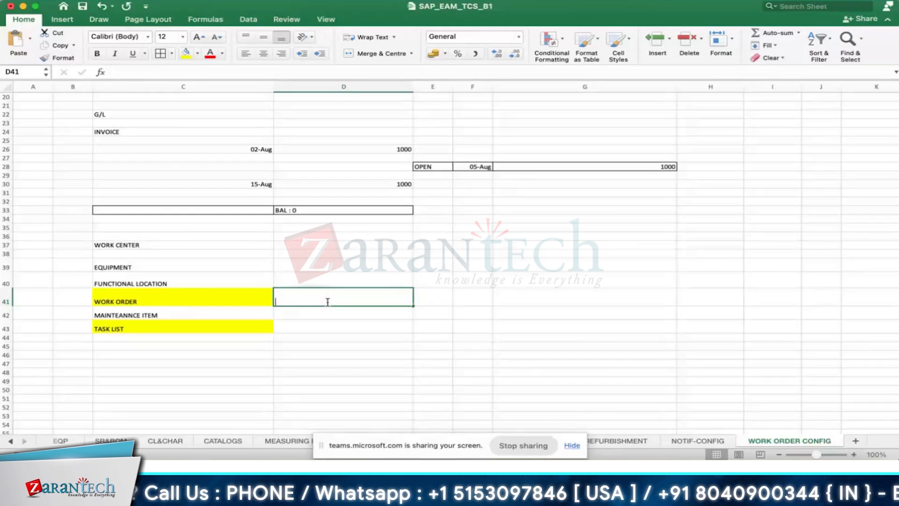
type("HEADER")
key("Tab")
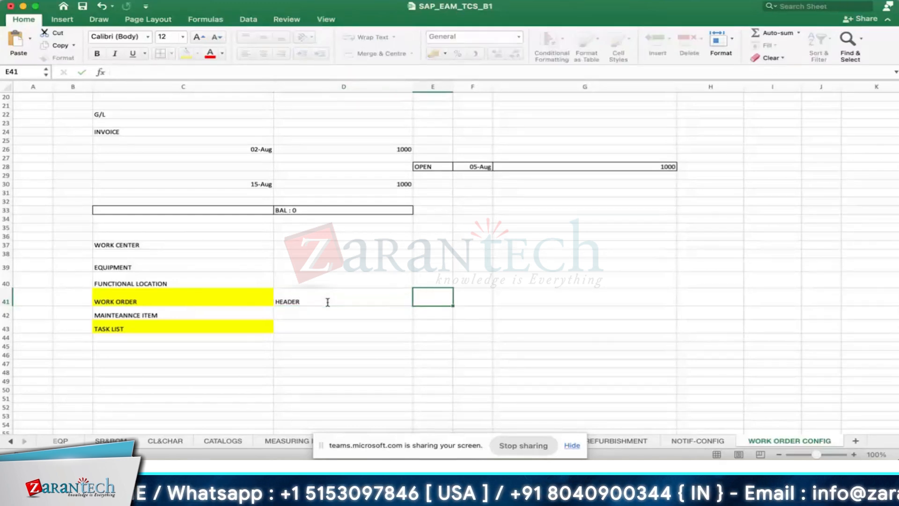
Step: Enter OPERATION in cell E41 beside HEADER, correct its spelling and widen column E to fit the word
type("OPERARTION")
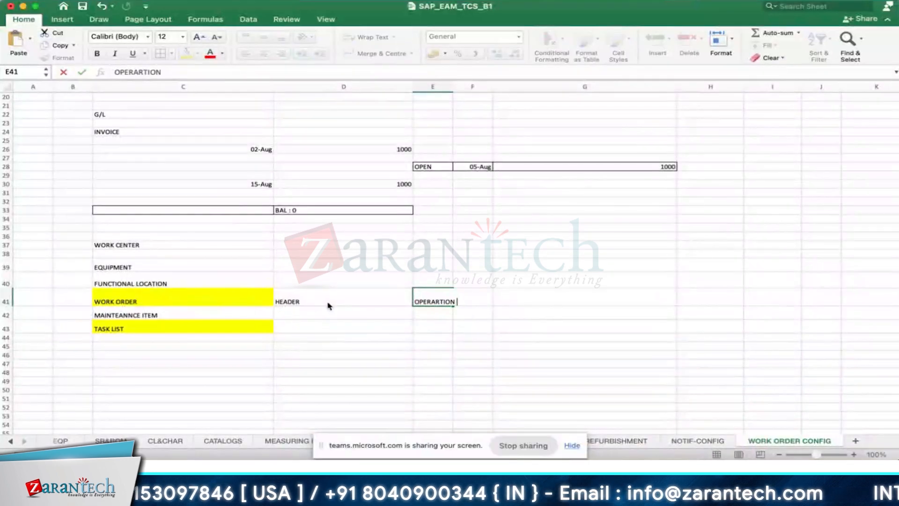
key("Return")
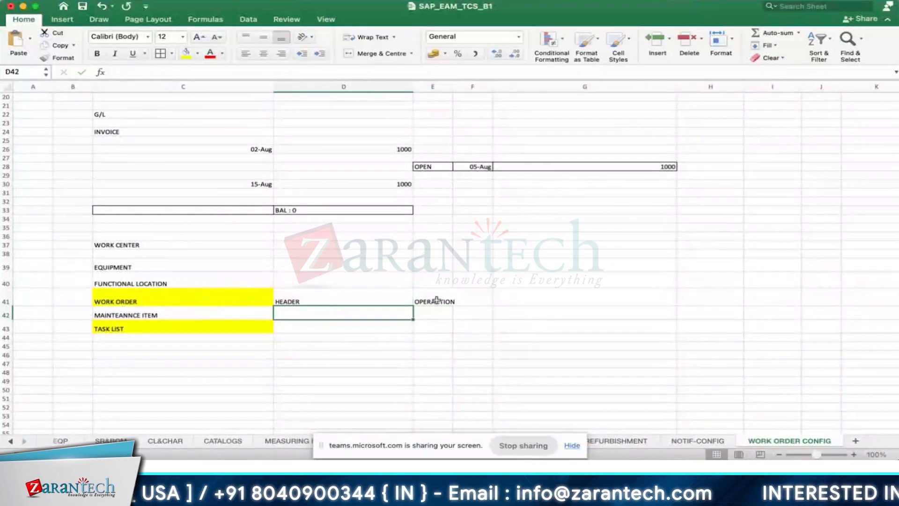
left_click(435, 303)
key("BackSpace")
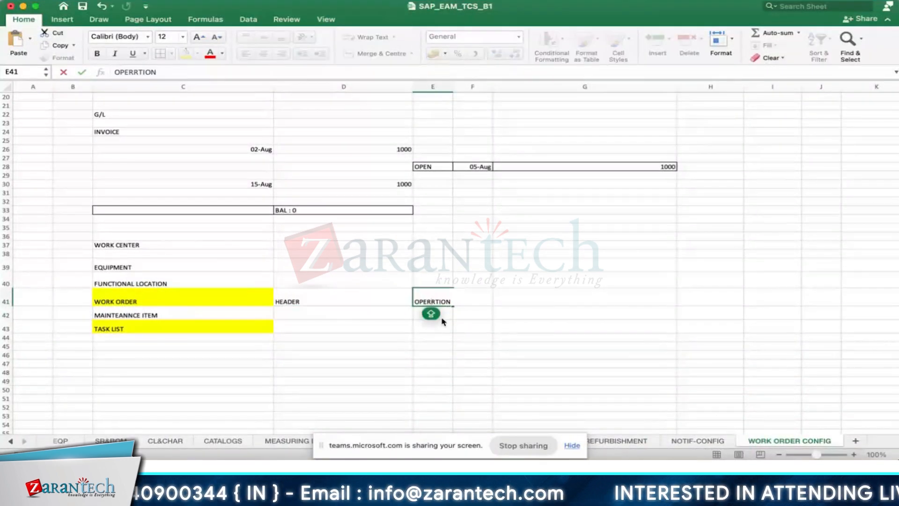
type("A")
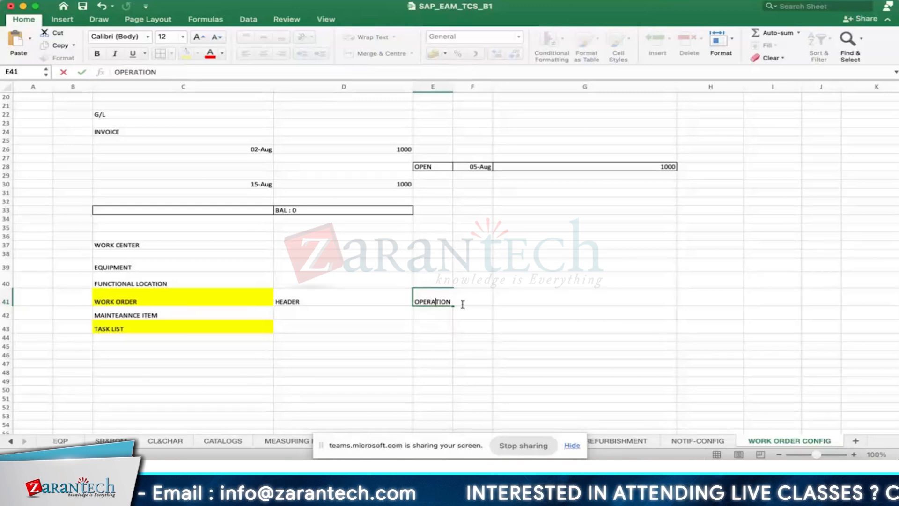
left_click(457, 316)
left_click(445, 303)
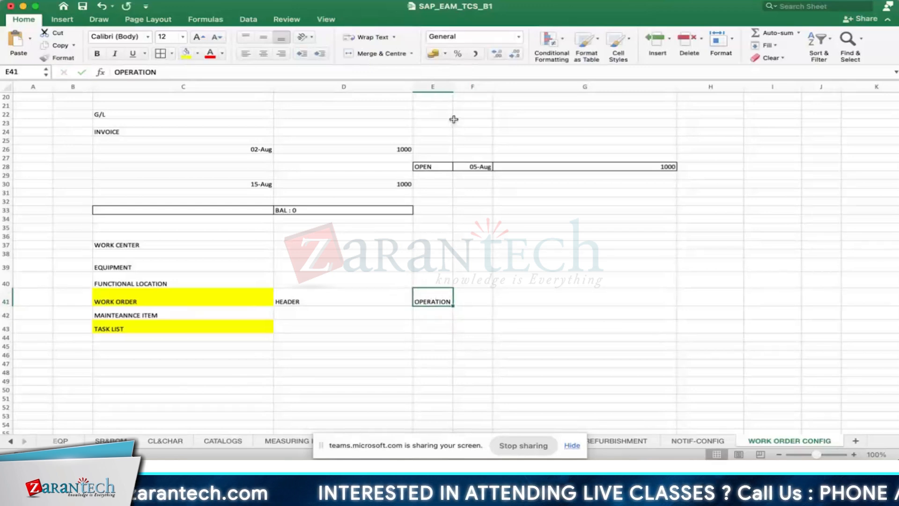
left_click_drag(453, 88, 465, 88)
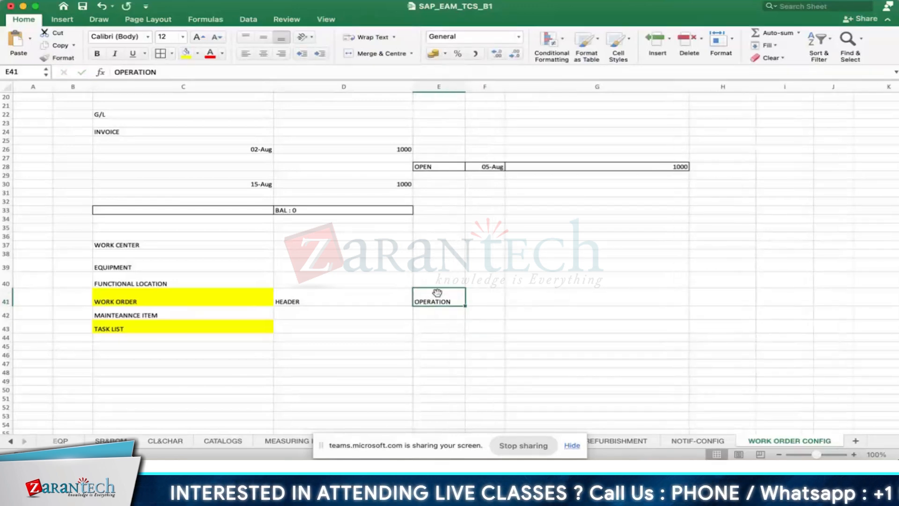
left_click(439, 337)
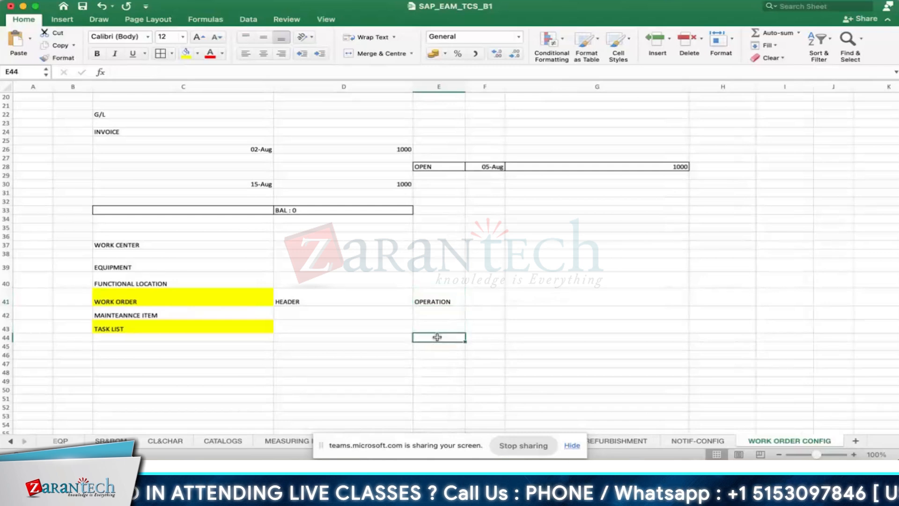
Step: Extend the HEADER text in cell D41 to read "HEADER - MAIN WORK CENTER"
left_click(351, 302)
left_click(345, 281)
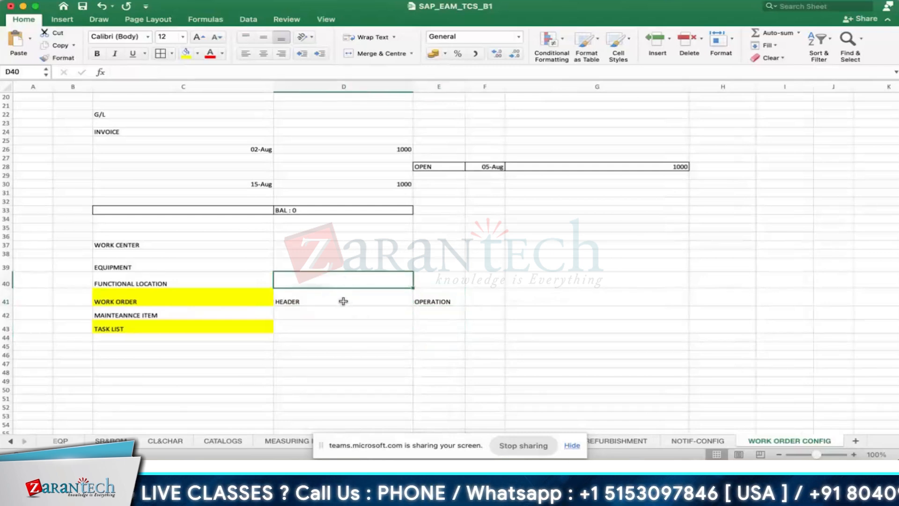
double_click(345, 300)
type("- MAIN")
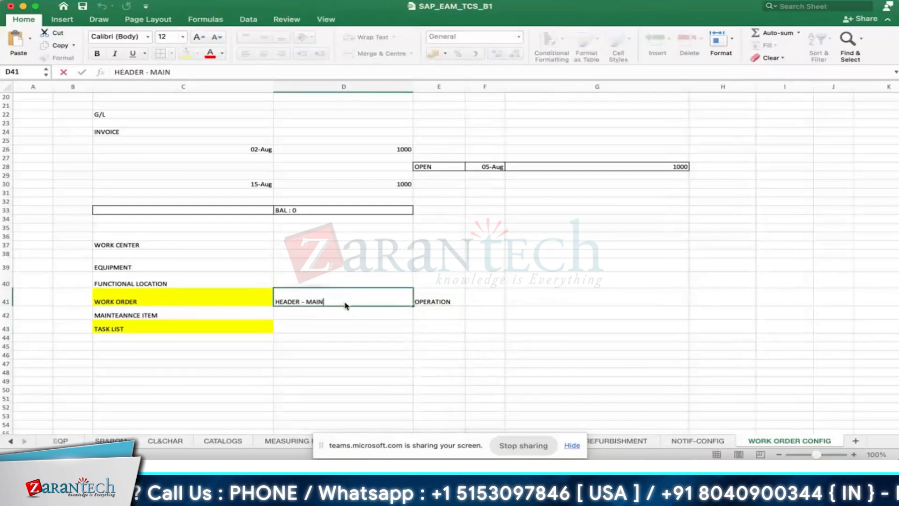
type(" WORK CENTER")
key("Return")
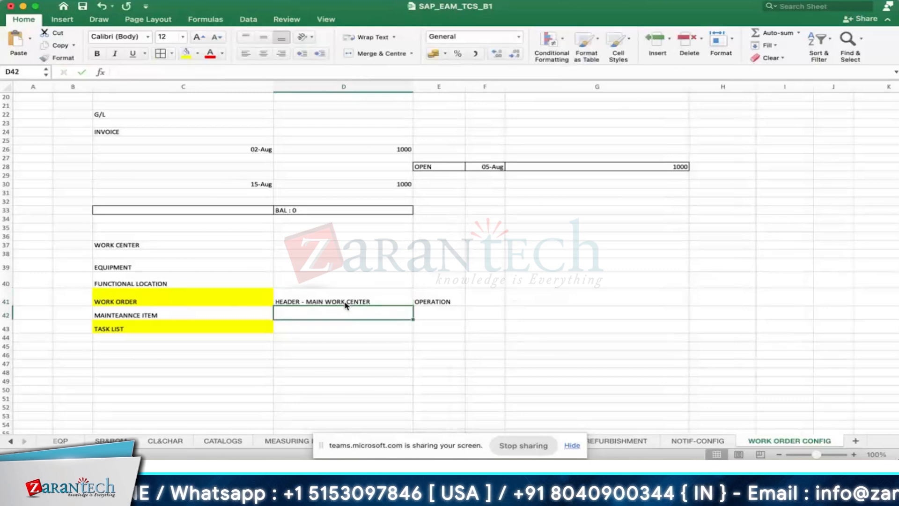
Step: Extend the OPERATION text in cell E41 to read "OPERATION - WORK CENTER"
double_click(458, 301)
type("-")
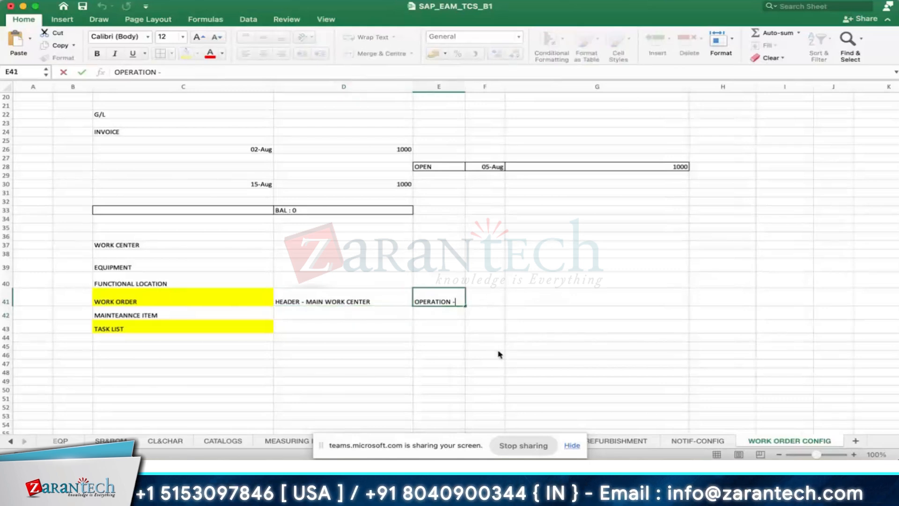
type(" WORK CENTER")
key("Return")
Step: Autofit column E to the width of its longest text
left_click(262, 327)
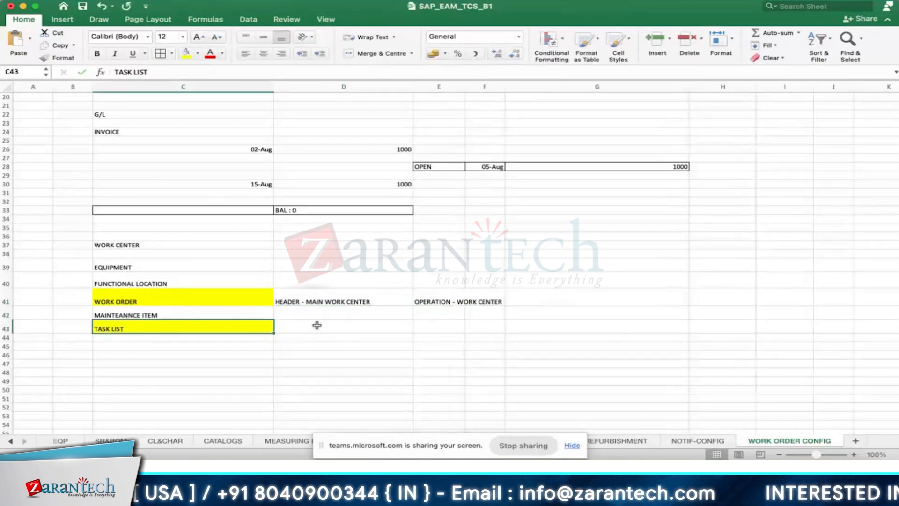
left_click(353, 323)
double_click(465, 86)
Step: Apply borders to all cells of the work center table, C39:E43, and select cell C47 below it
left_click_drag(136, 267, 458, 327)
left_click(160, 53)
scroll(145, 300, "down", 2)
left_click(145, 304)
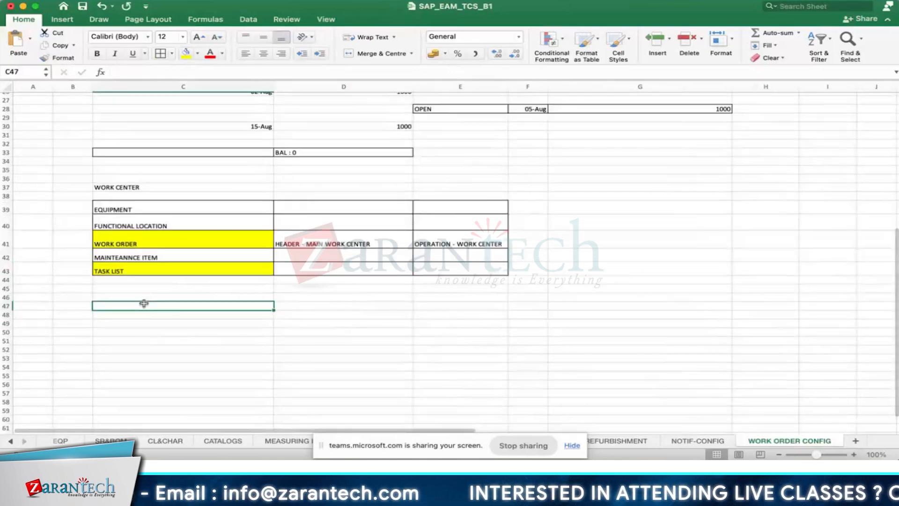
Step: Enter CONTROL KEY in cell C47 and list PM01, PM02 and PM03 in cells D47:D49
type("CONTROL KEY")
key("Tab")
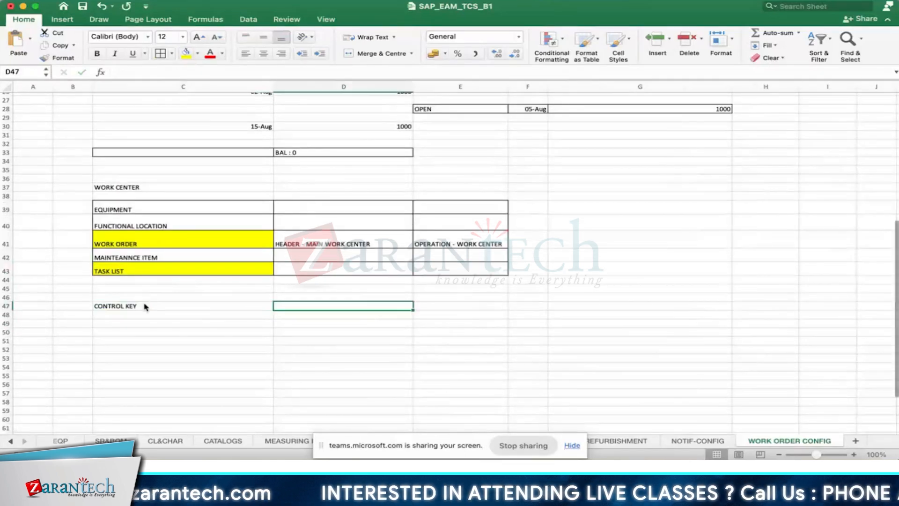
type("PM01")
key("Return")
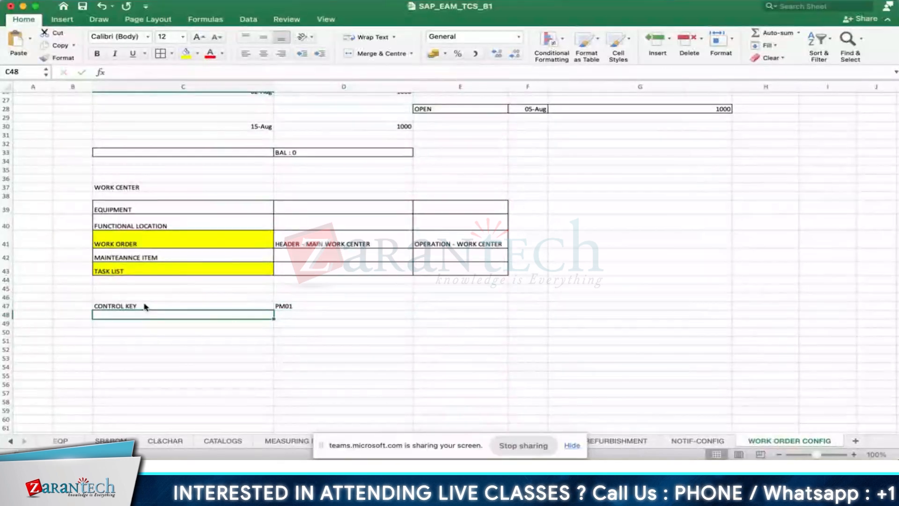
type("PM02")
key("Return")
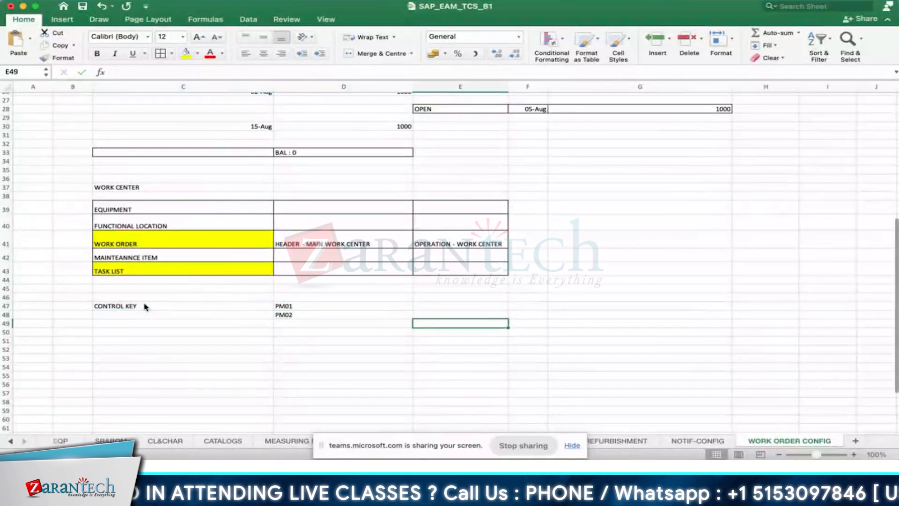
type("PM03")
key("Tab")
Step: Describe the three control keys in cells E47:E49 as INTERNAL, EXTERNAL and EXTERNAL SERVICES
key("Up")
key("Up")
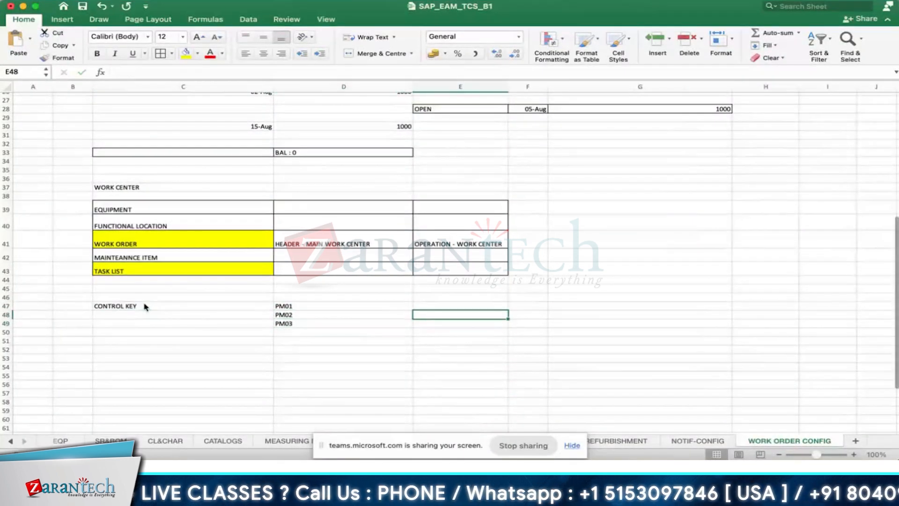
type("INTERNAL")
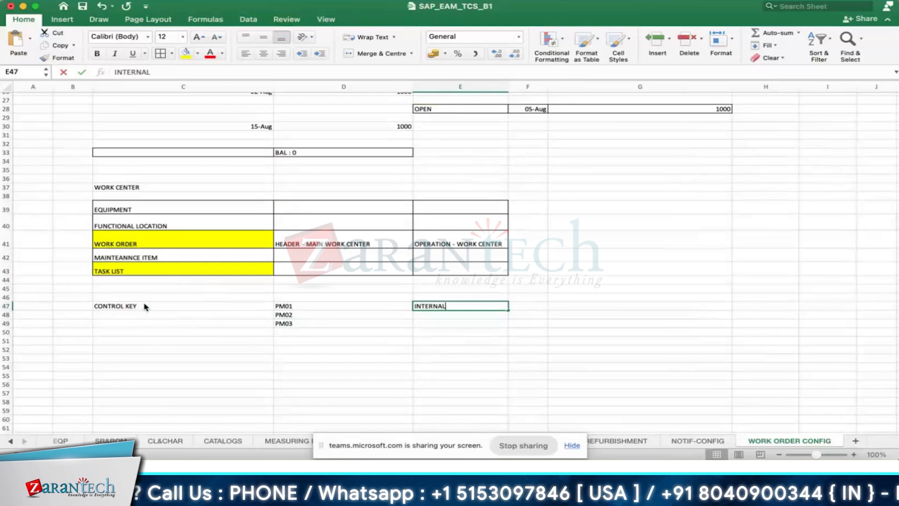
key("Return")
type("EXTERNAL")
key("Return")
type("EXTERNAL")
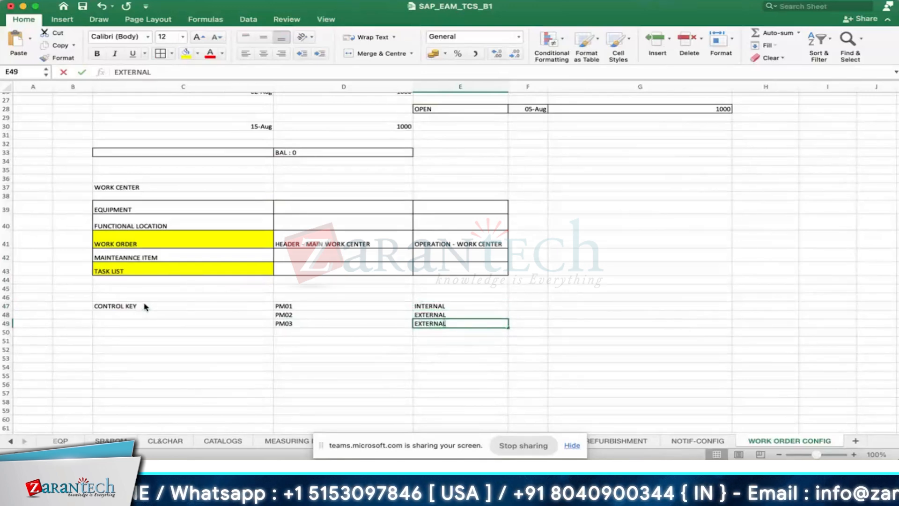
type(" SERVICES")
left_click(523, 298)
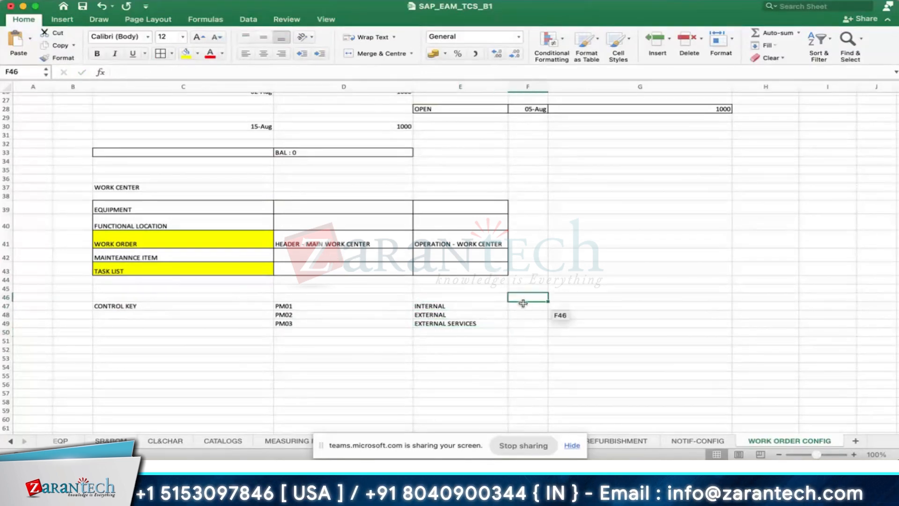
Step: Enter EMPLOYEE in cell F47 and CONTRACT in F48, and apply borders to all cells of D47:F49
left_click(523, 306)
type("EMPLOYEE")
key("Return")
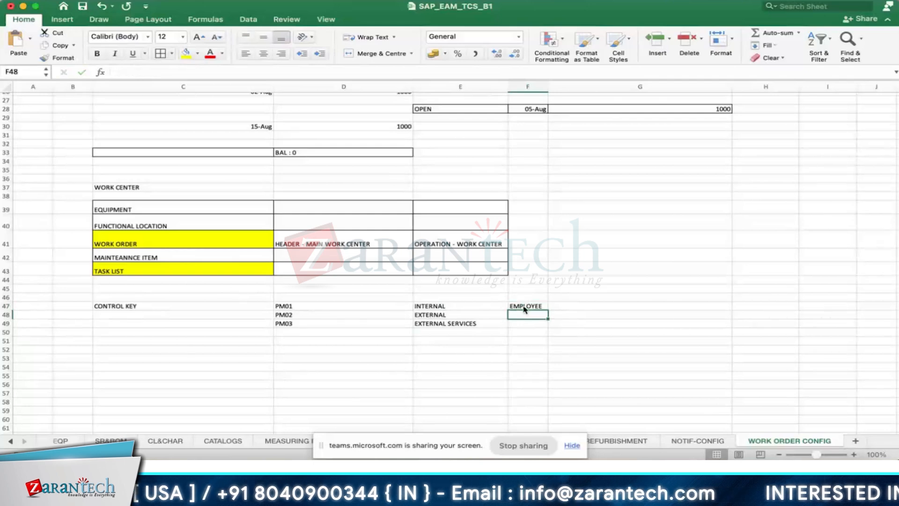
type("CONTRAC")
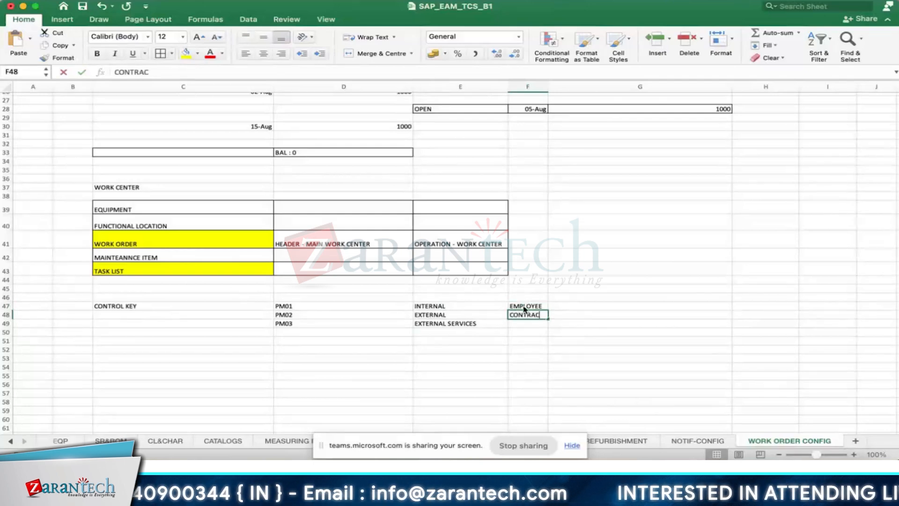
type("T")
key("Return")
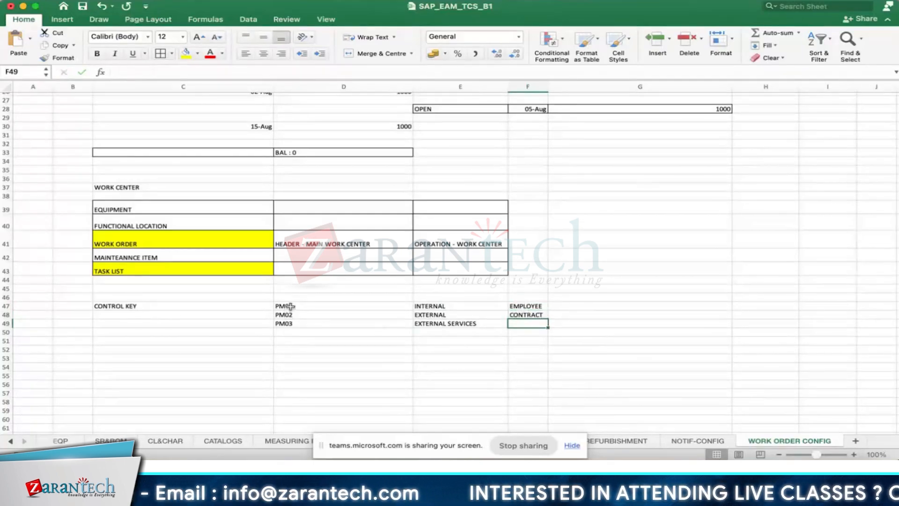
left_click_drag(283, 305, 529, 327)
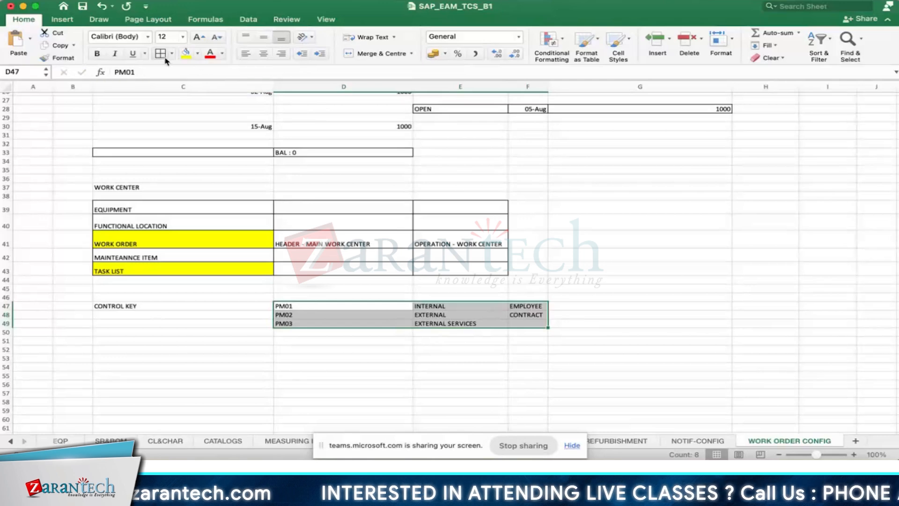
Step: Extend the PM01 text in cell D47 to read "PM01/ZC01/ABC2"
left_click(308, 307)
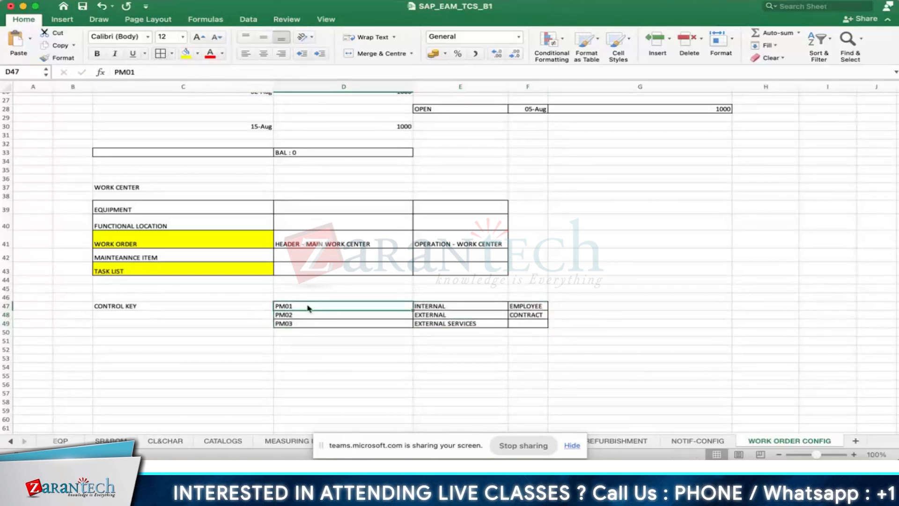
double_click(307, 306)
type("/Z")
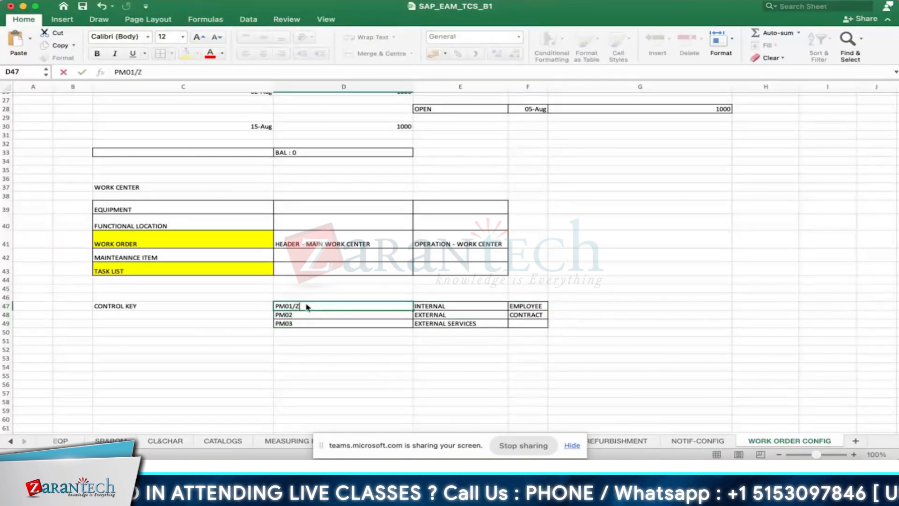
type("C01/")
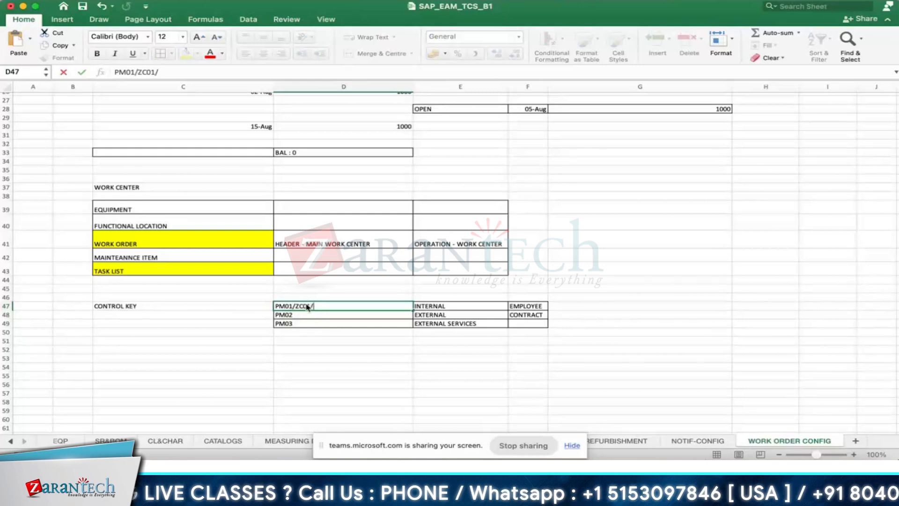
type("ABC2")
key("Return")
left_click_drag(431, 305, 436, 323)
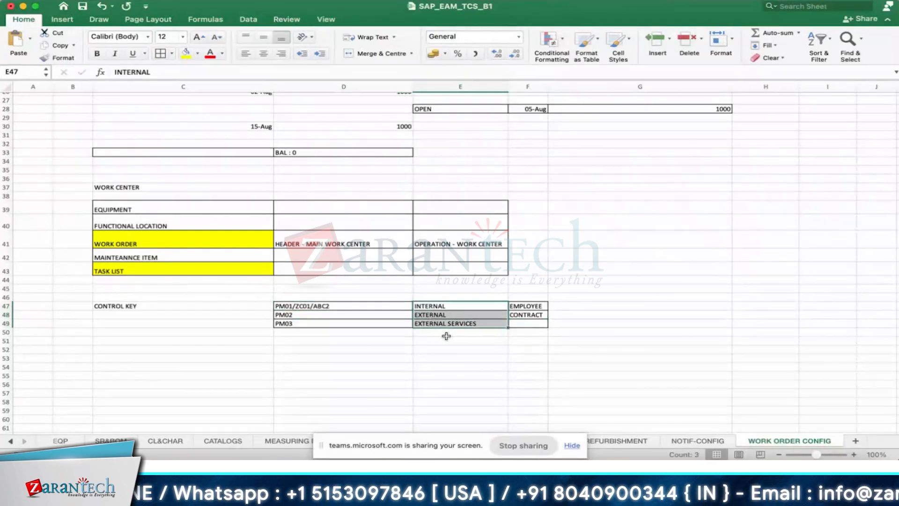
left_click(525, 323)
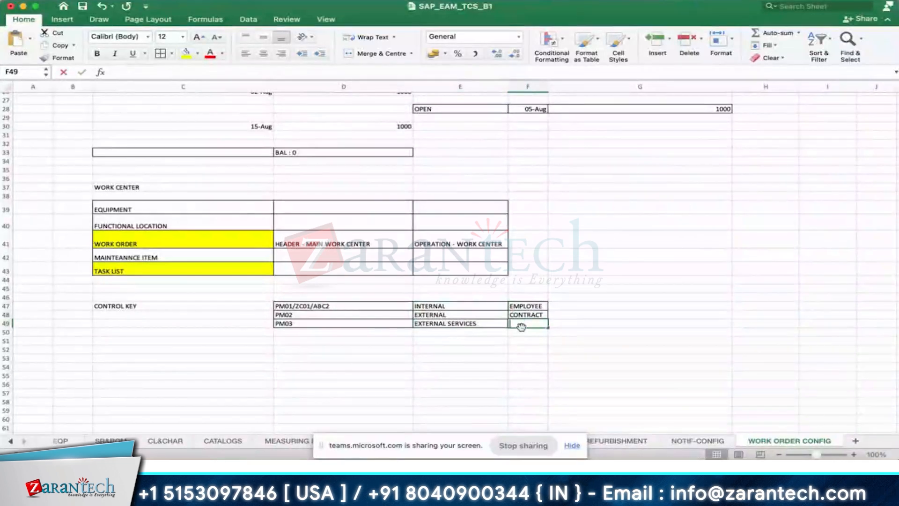
double_click(524, 325)
type("CONTRACT")
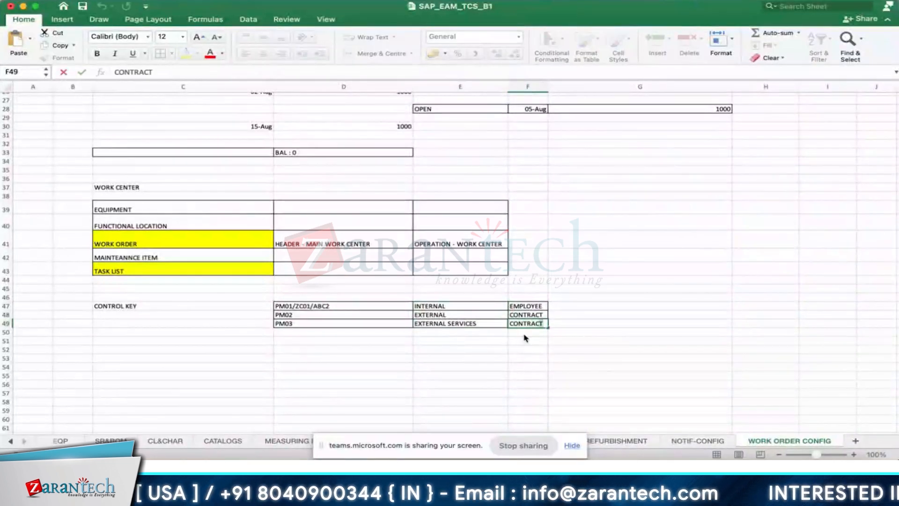
key("BackSpace")
key("BackSpace")
key("BackSpace")
key("BackSpace")
key("BackSpace")
key("BackSpace")
key("BackSpace")
key("BackSpace")
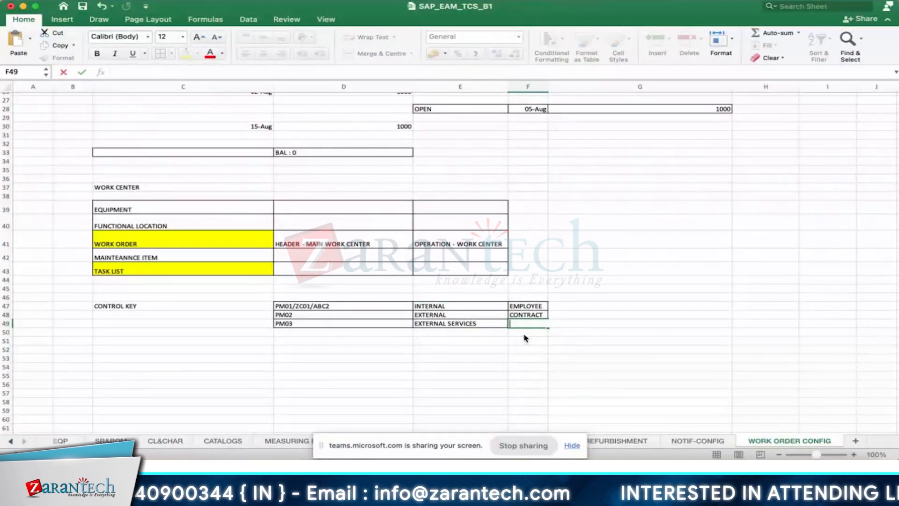
Step: Enter SERVICE ENGG in cell F49 of the external services row
type("SERVICE")
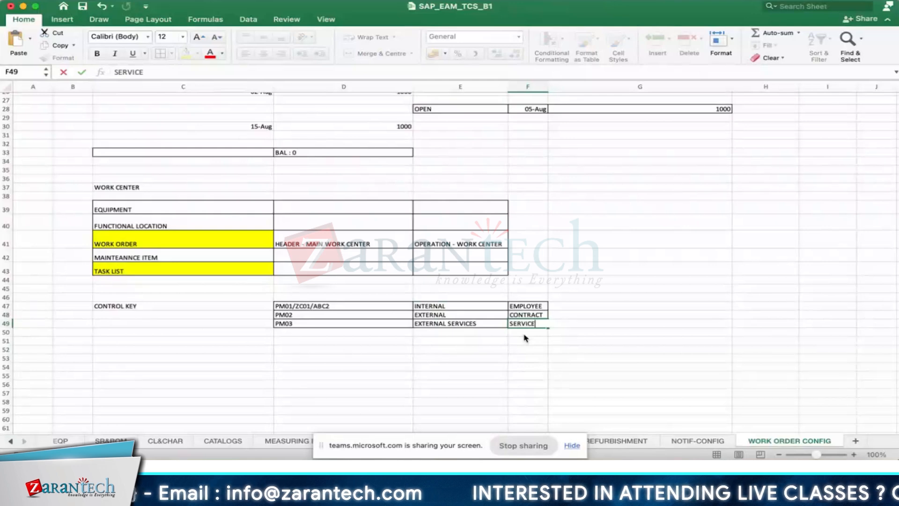
type(" NGG")
key("Return")
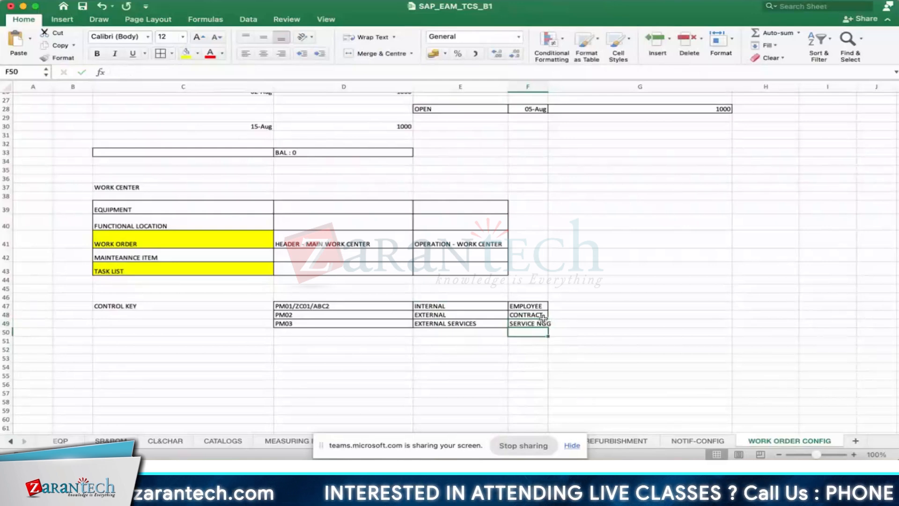
left_click(539, 323)
double_click(539, 323)
type("E")
left_click(604, 340)
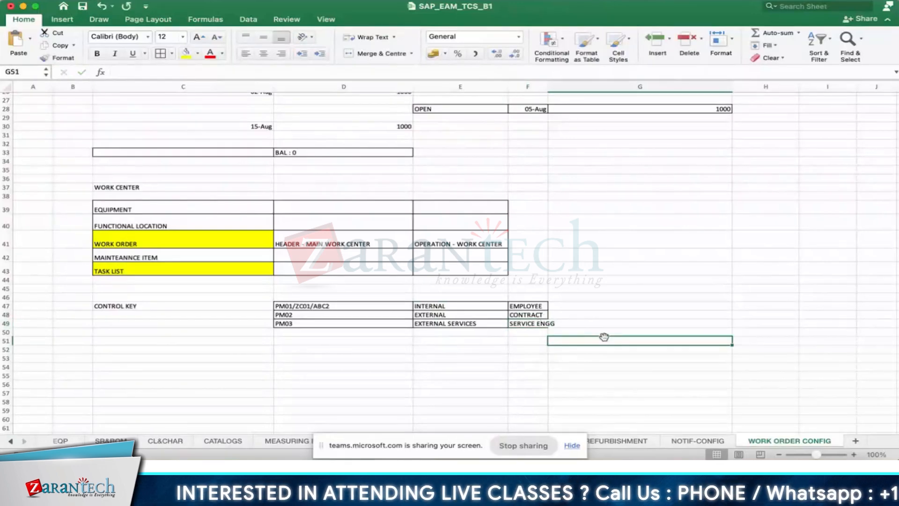
Step: Enter the heading KEY in cell D46 above the control key codes
left_click(105, 305)
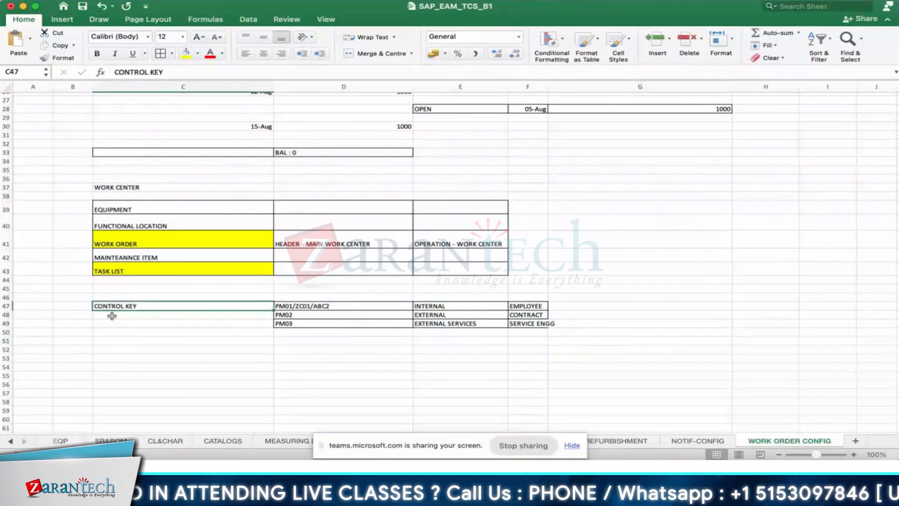
left_click_drag(307, 307, 307, 313)
left_click(308, 296)
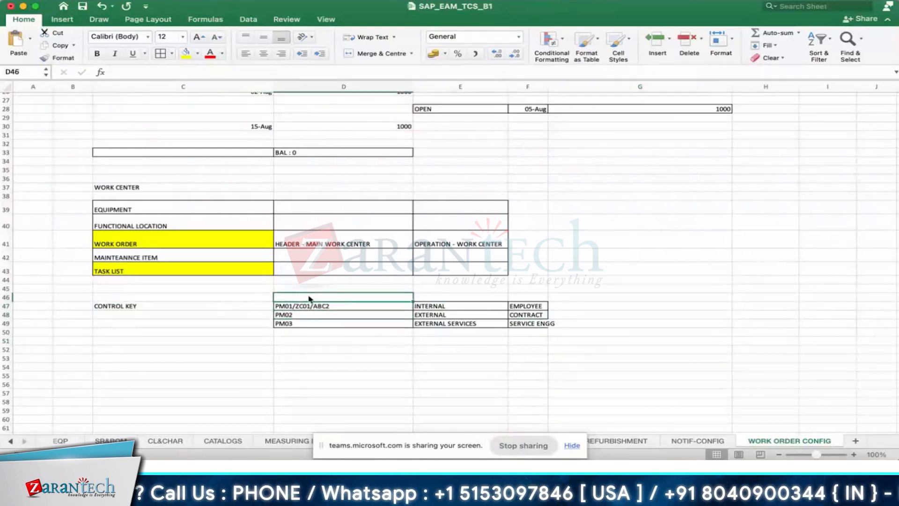
type("KEY")
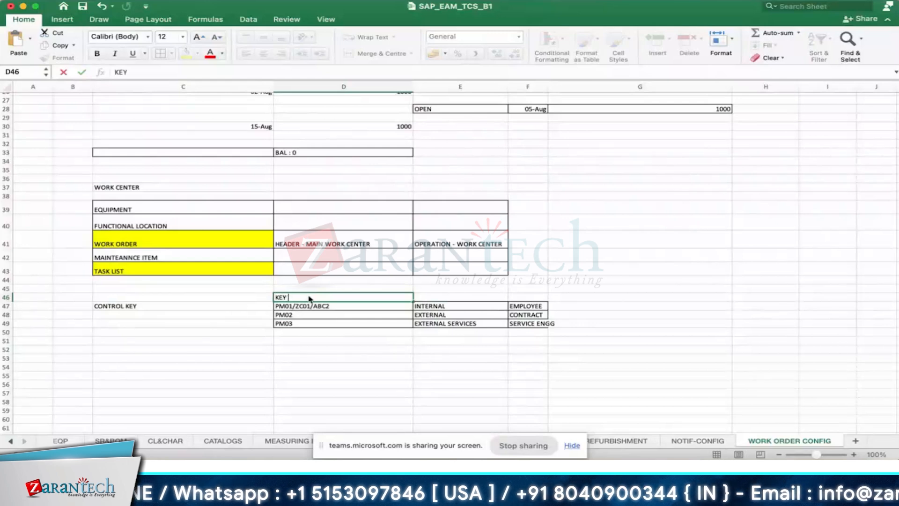
left_click(114, 308)
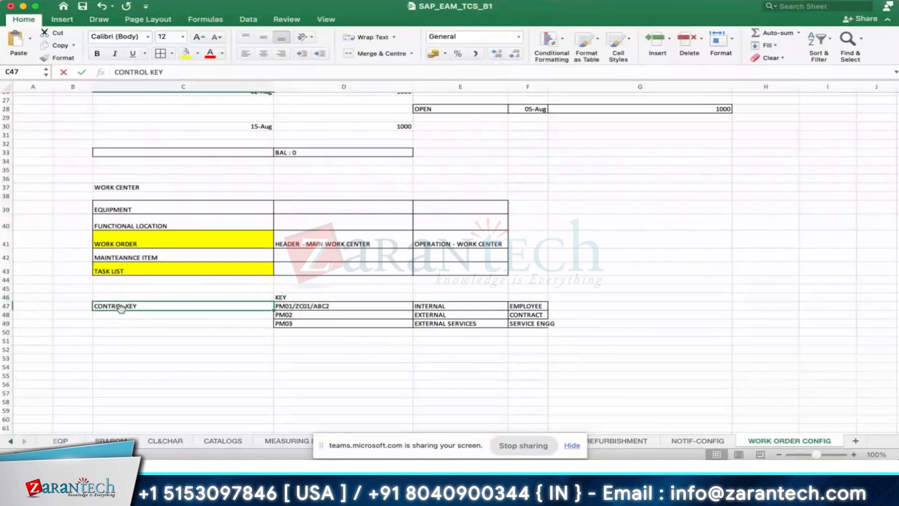
Step: Autofit column F to the width of its longest text
left_click(155, 332)
left_click(443, 307)
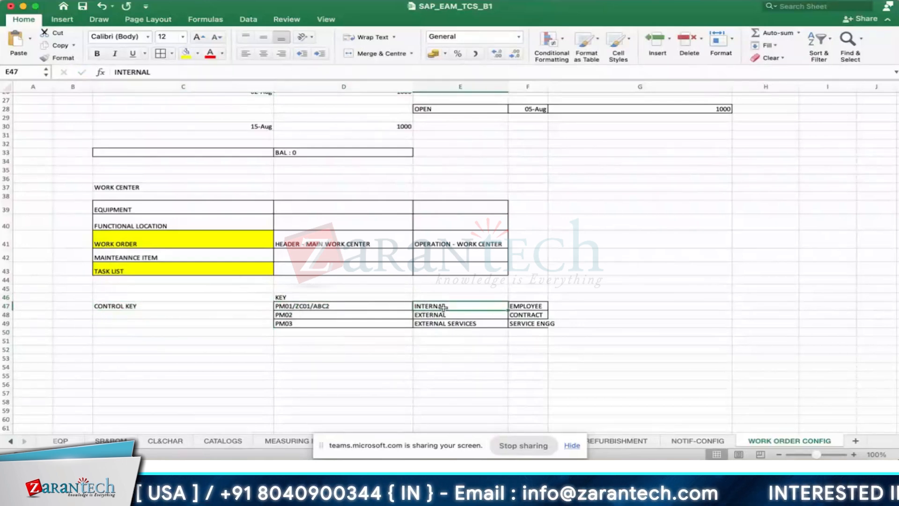
left_click(610, 306)
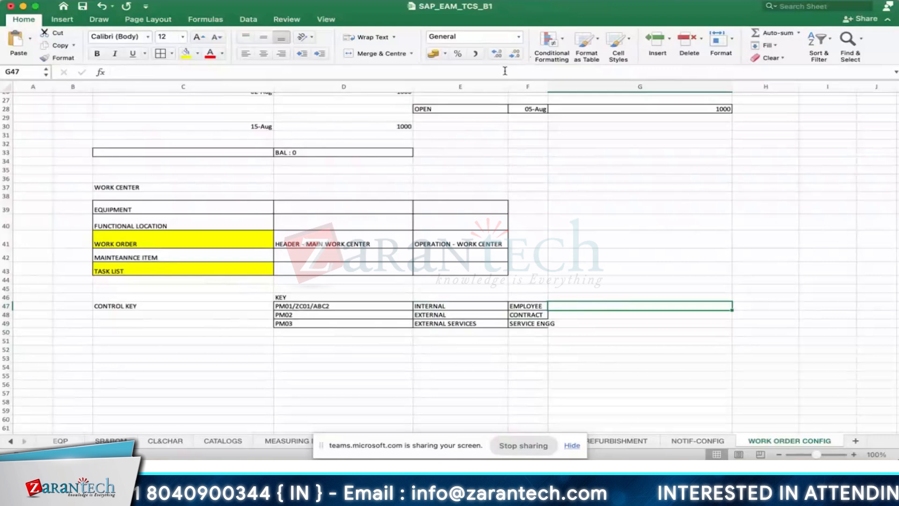
double_click(547, 86)
Step: Enter INTERNAL in cell D52 and "CAPACITY , SCHED/WORK," in cell E52 below the control key table
left_click(295, 348)
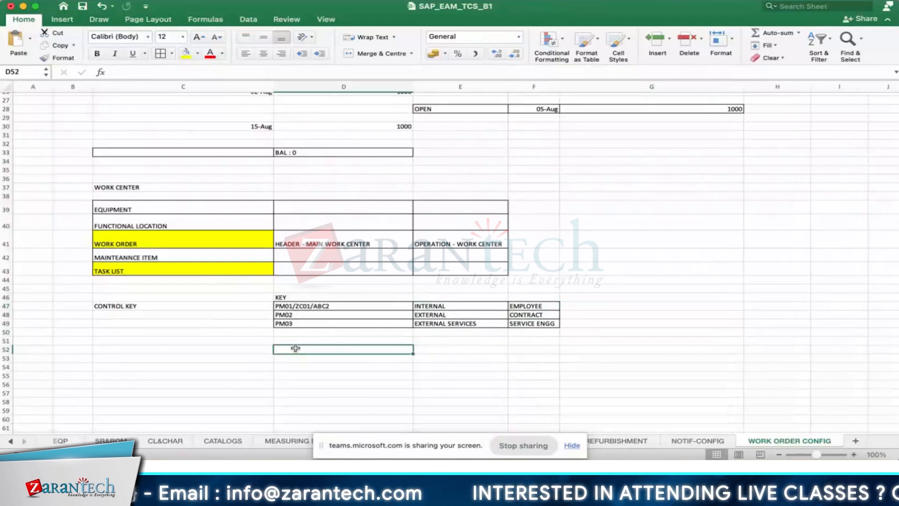
type("INTERNAL")
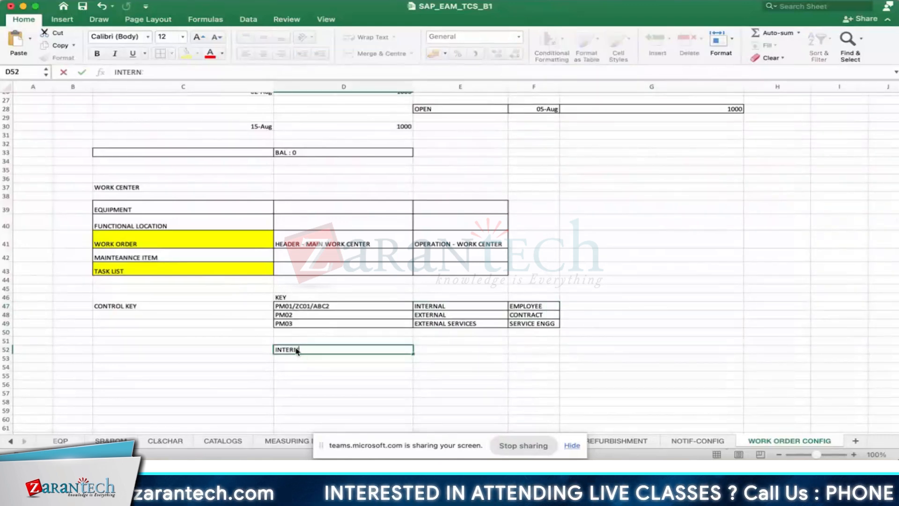
key("Tab")
type("CAPACITY ,")
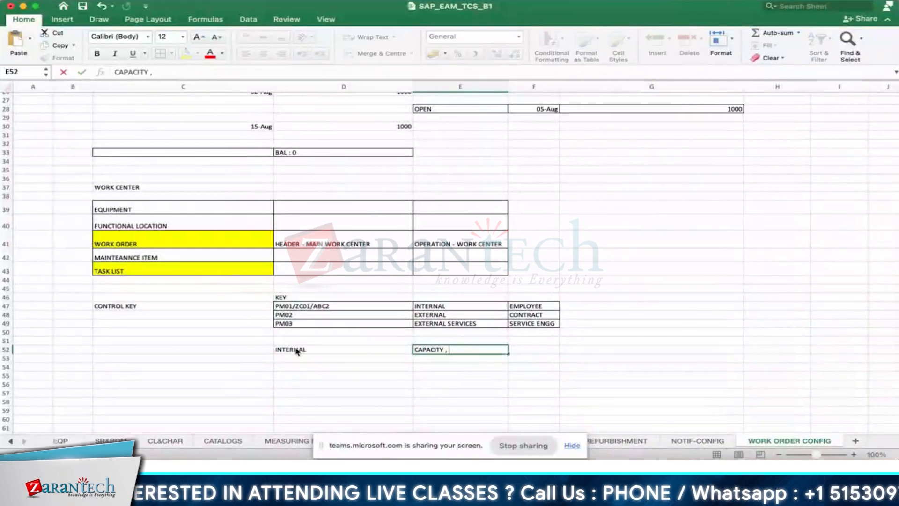
key("Caps_Lock")
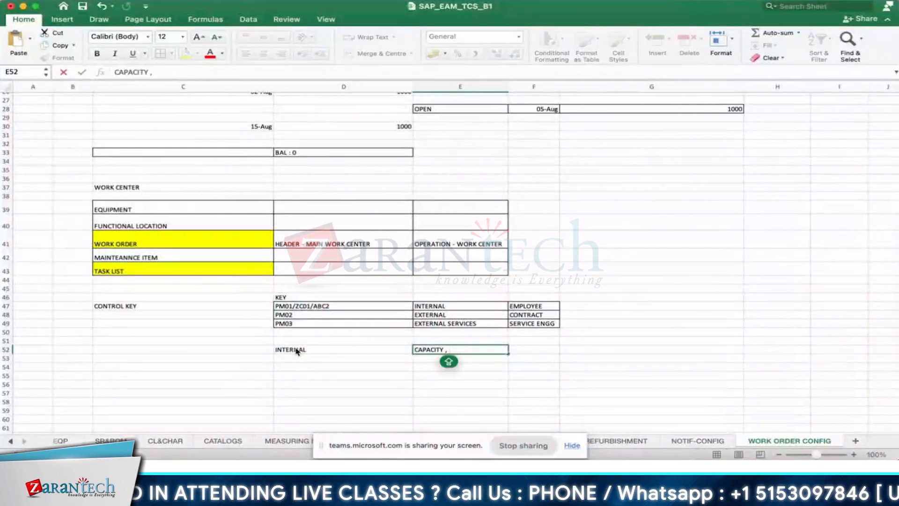
type("SCHED/")
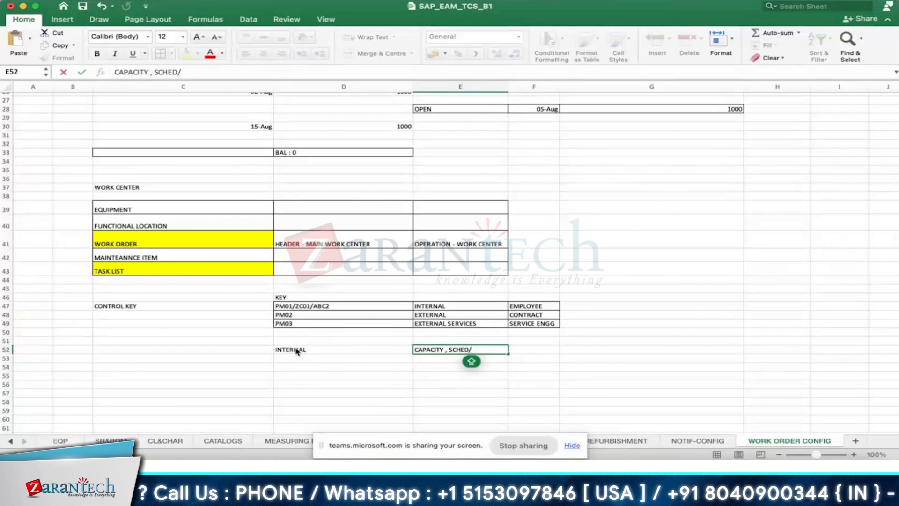
type("WORK")
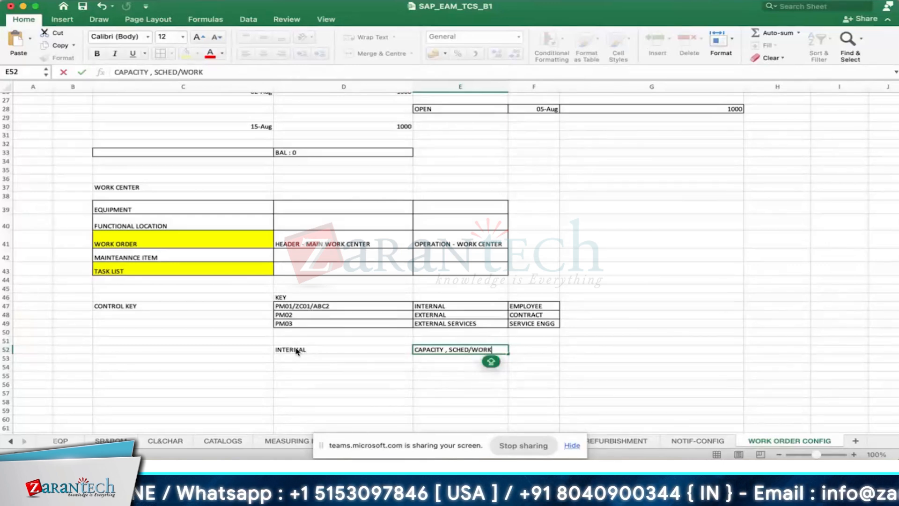
type(",")
key("Tab")
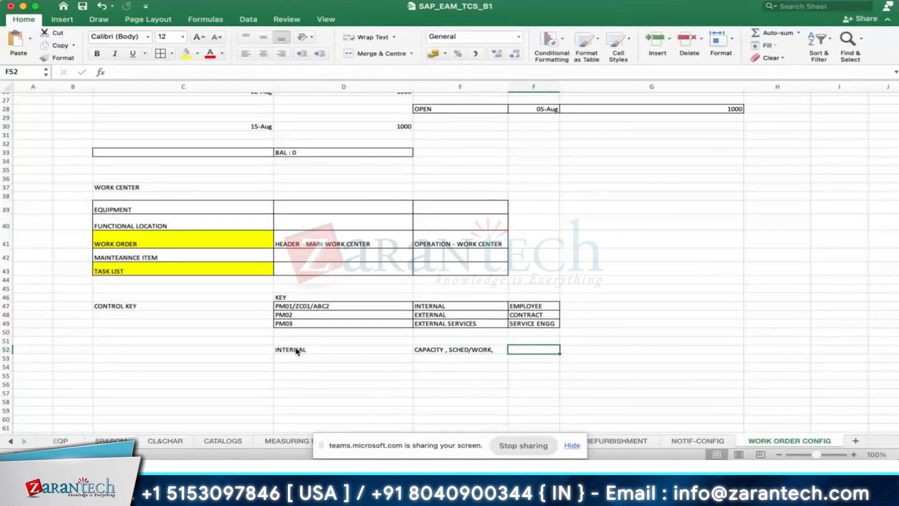
Step: Add borders to the INTERNAL row cells D52:F52 and make row 52 slightly taller
left_click(295, 351)
left_click(554, 348, "shift")
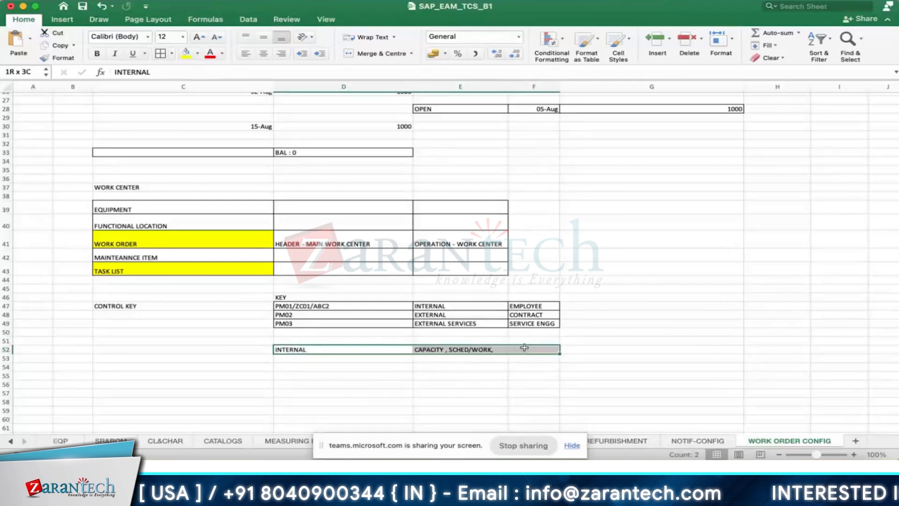
left_click_drag(6, 354, 6, 357)
Step: Enter CONFIRMATION in cell F52 and widen column F slightly
left_click(537, 351)
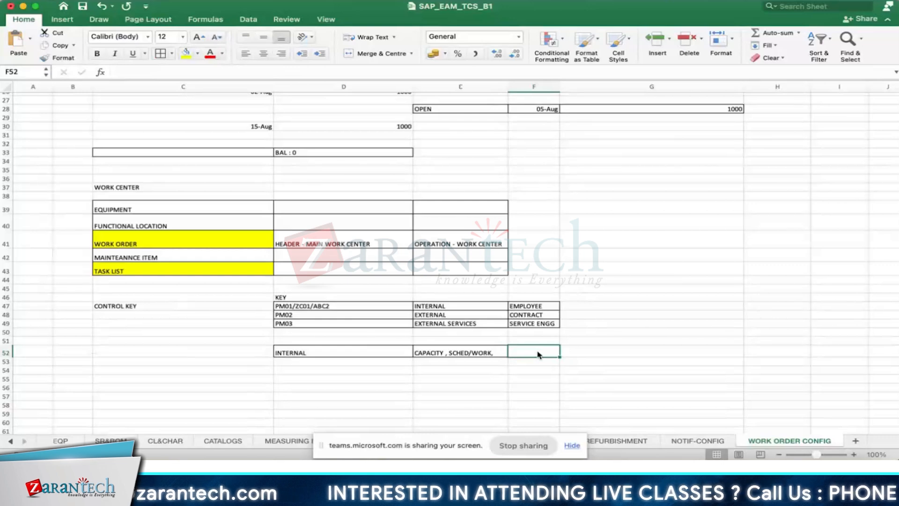
type("CONFI")
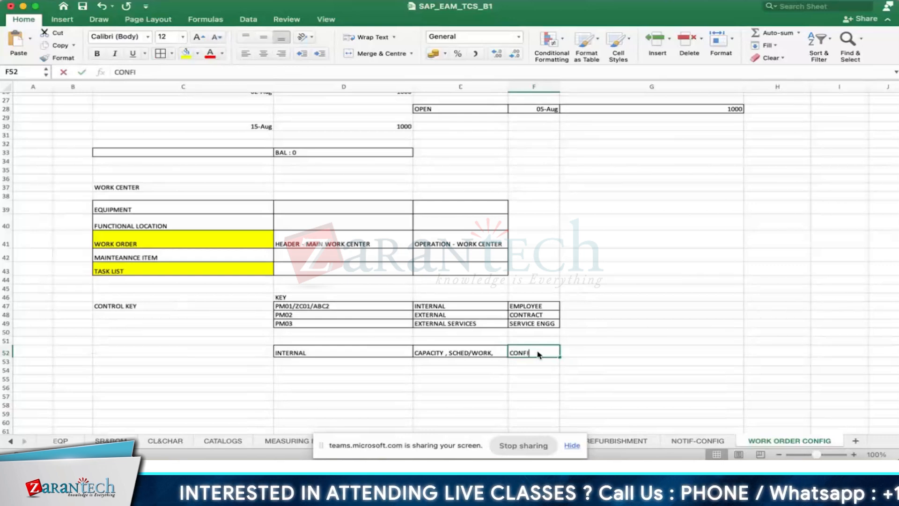
type("RMATION")
key("Return")
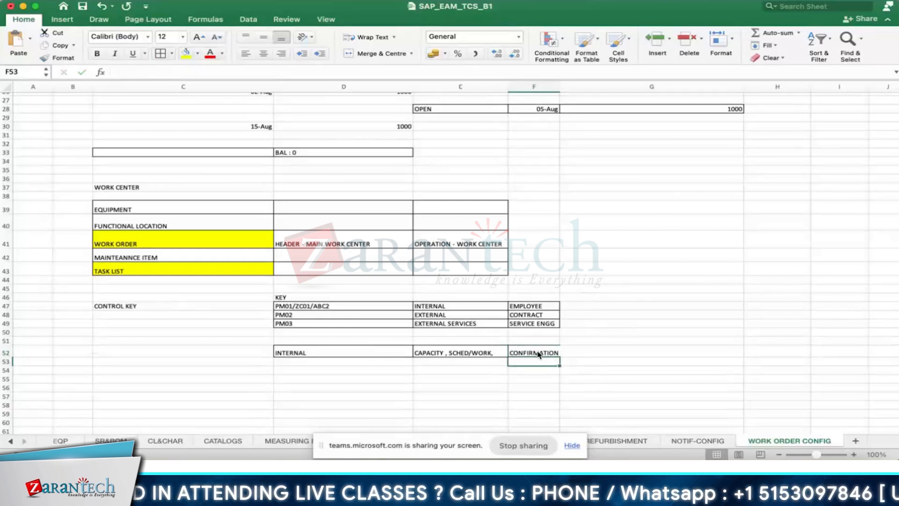
left_click_drag(559, 86, 564, 394)
left_click(537, 351)
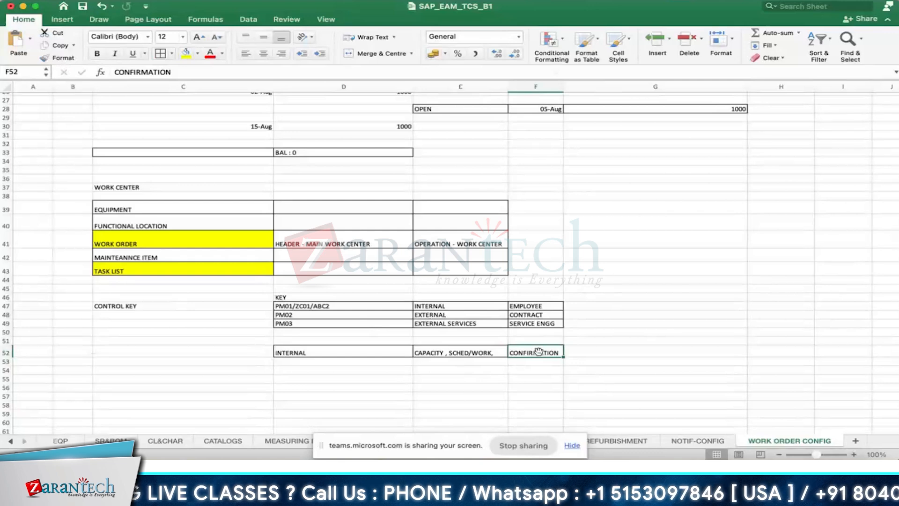
left_click(522, 382)
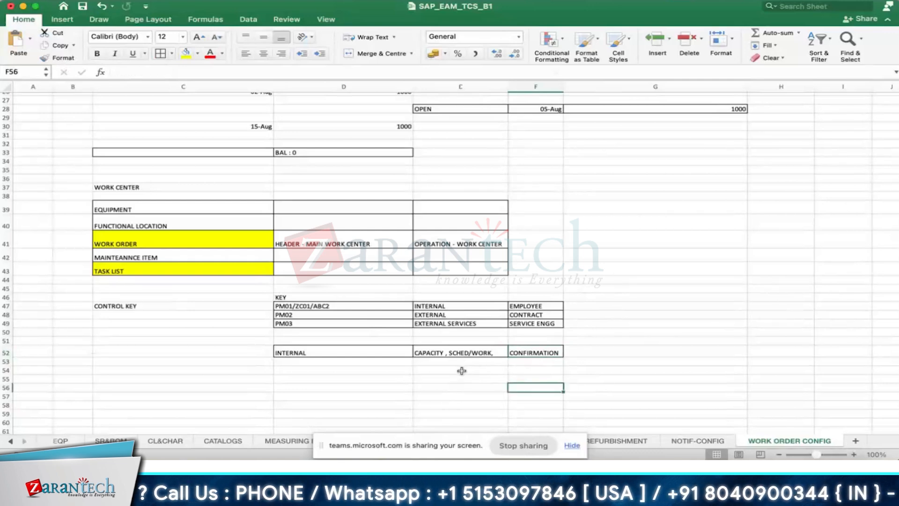
Step: Enter KP26 in cell E54 and add borders to all cells in E52:F54
left_click(461, 367)
type("KP26")
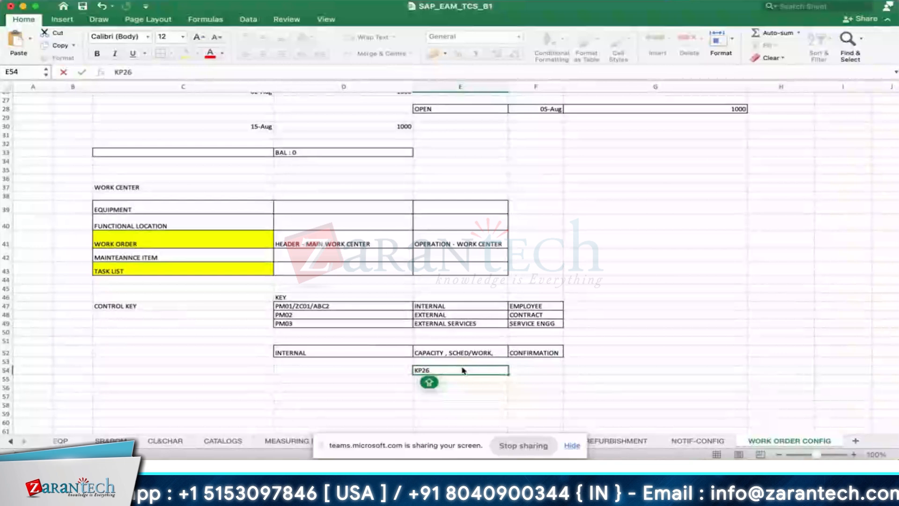
left_click(547, 353)
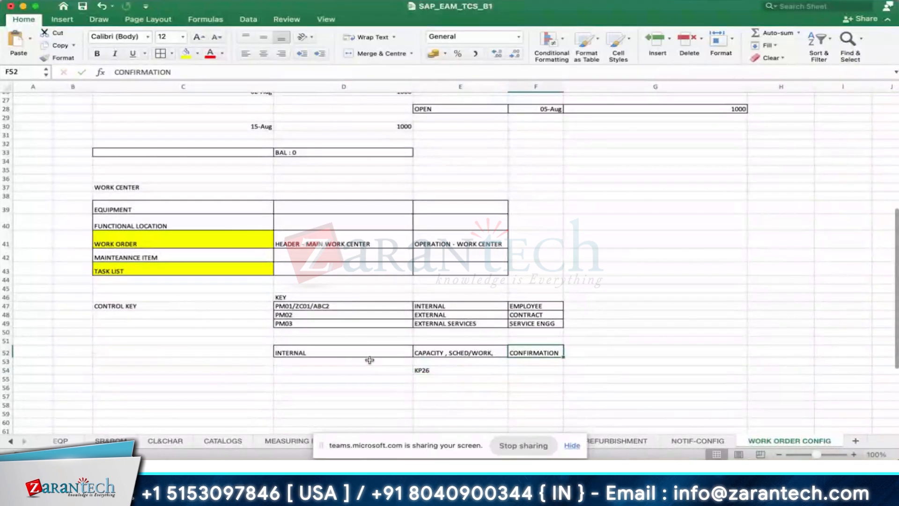
left_click_drag(448, 349, 541, 372)
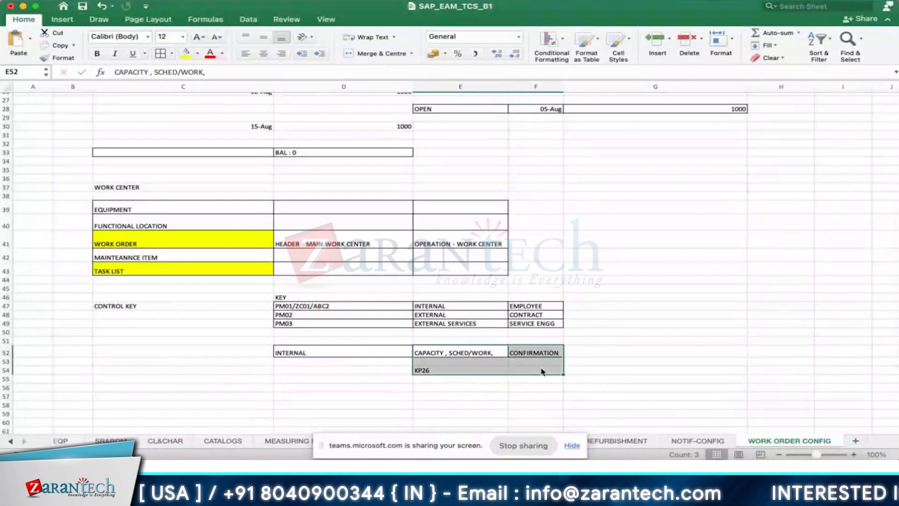
left_click(165, 57)
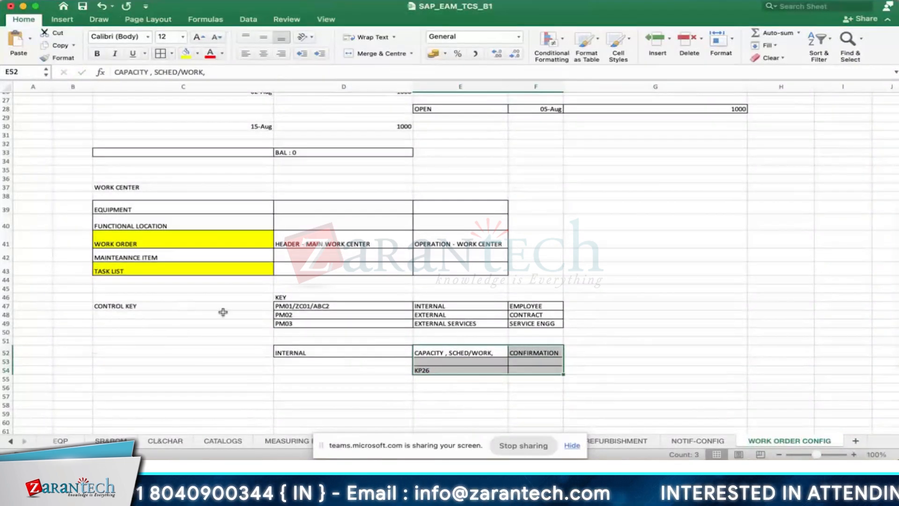
left_click(291, 306)
left_click(448, 308)
left_click(444, 315)
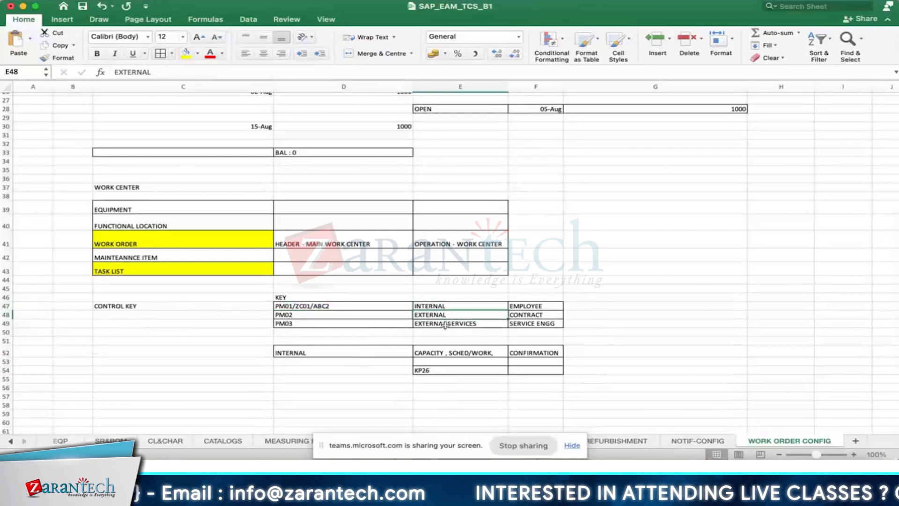
left_click(444, 329)
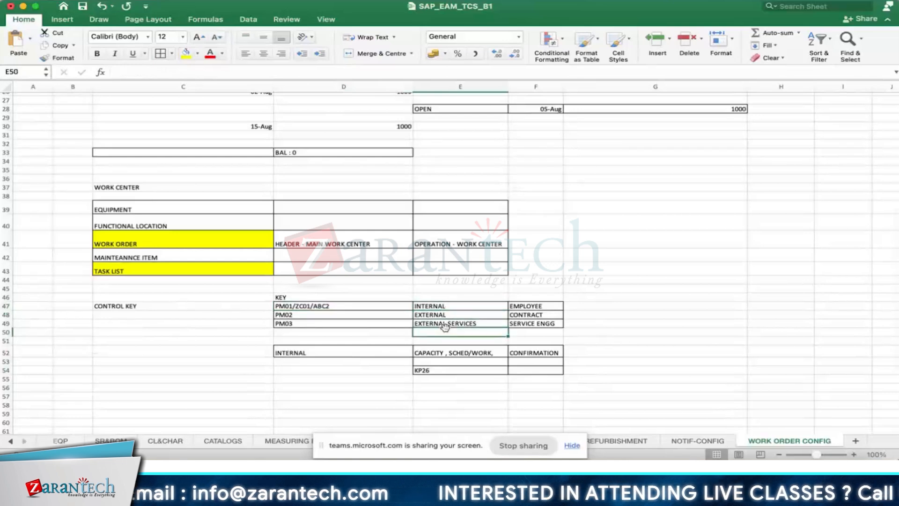
Step: Switch to SAP and create a new control key entry Z01I with the description INTERNAL LABOUR
left_click(676, 280)
key("super+Tab")
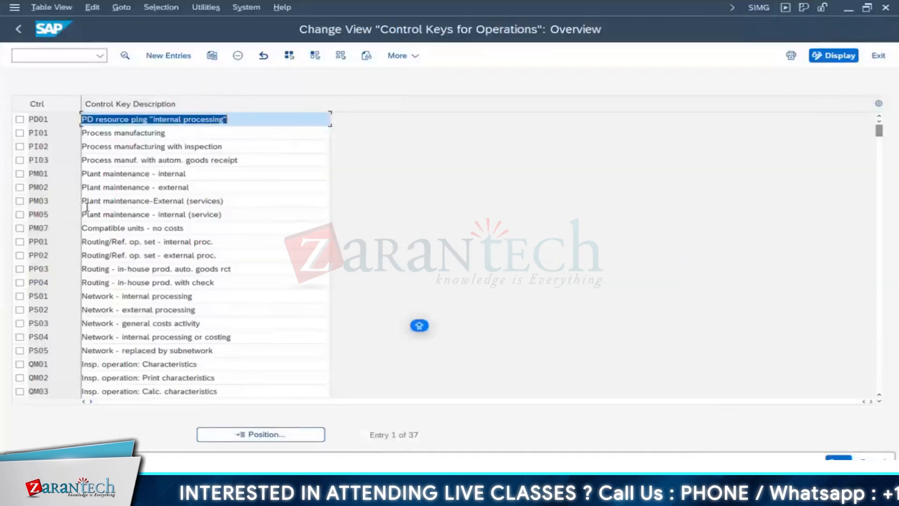
left_click(176, 58)
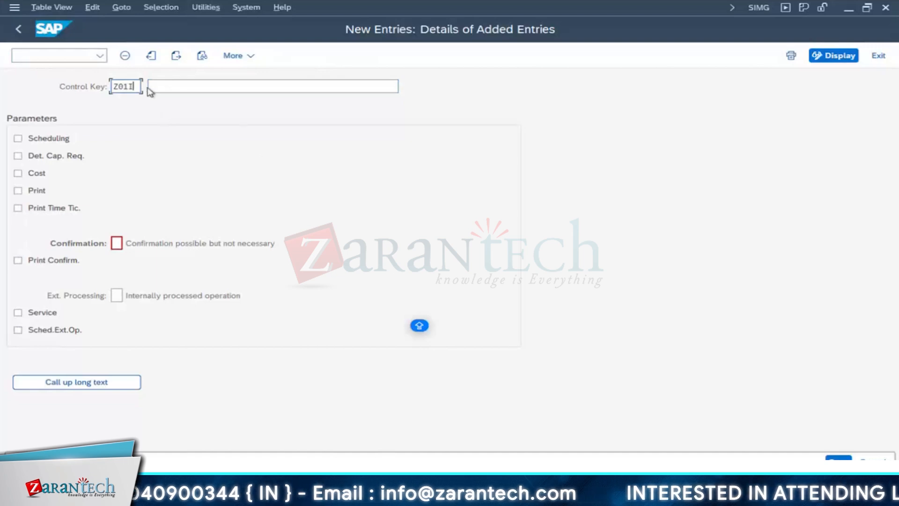
left_click(167, 87)
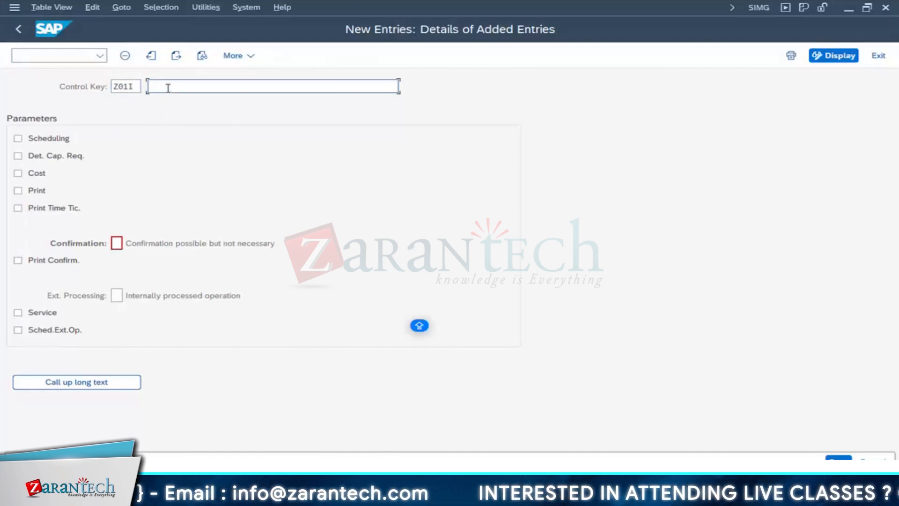
type("INTERNAL LAB")
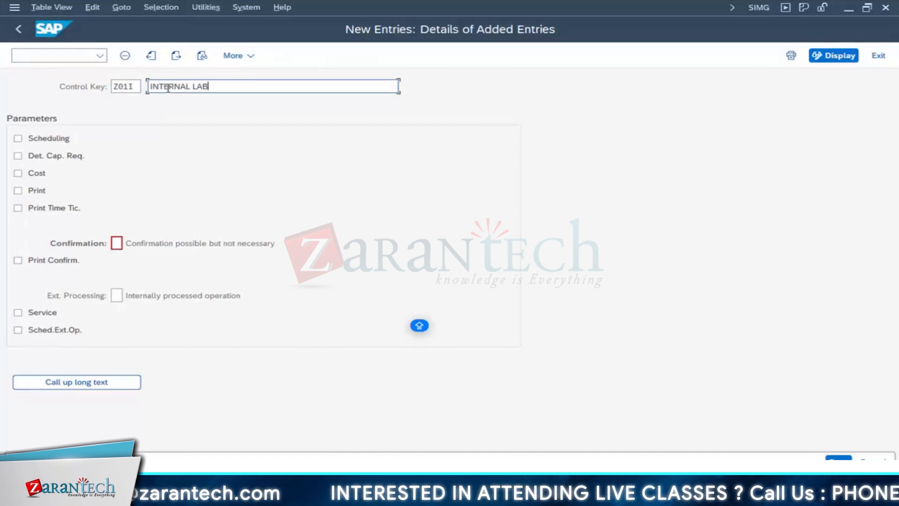
type("OUR")
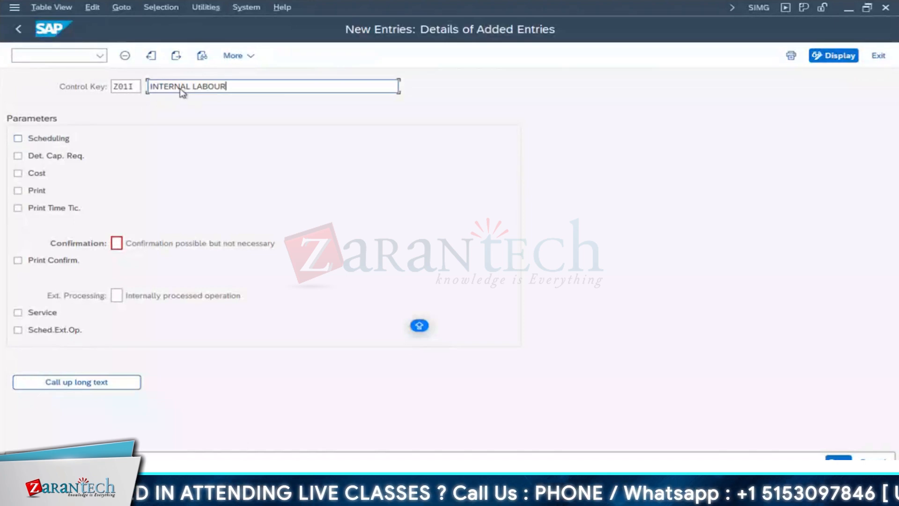
left_click_drag(267, 83, 120, 86)
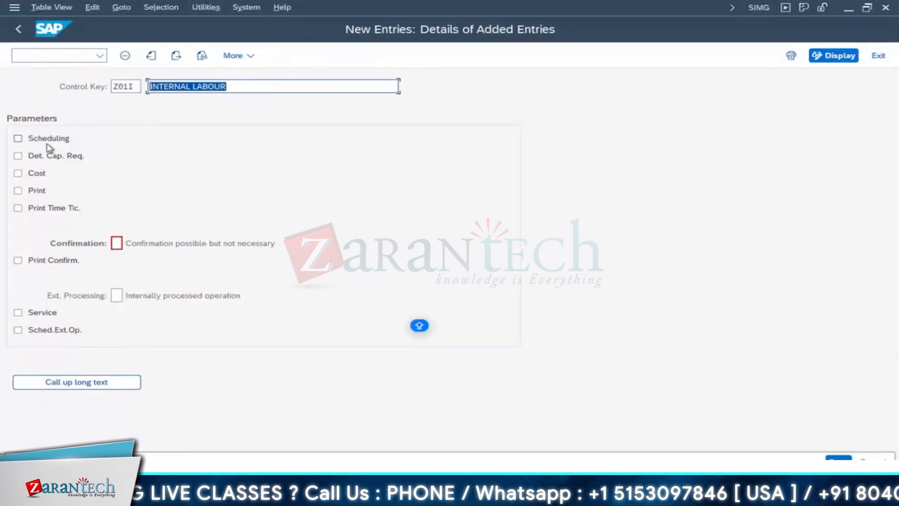
Step: Enable Scheduling, Det. Cap. Req., Cost, Print and Print Time Tic. for control key Z01I
left_click(49, 142)
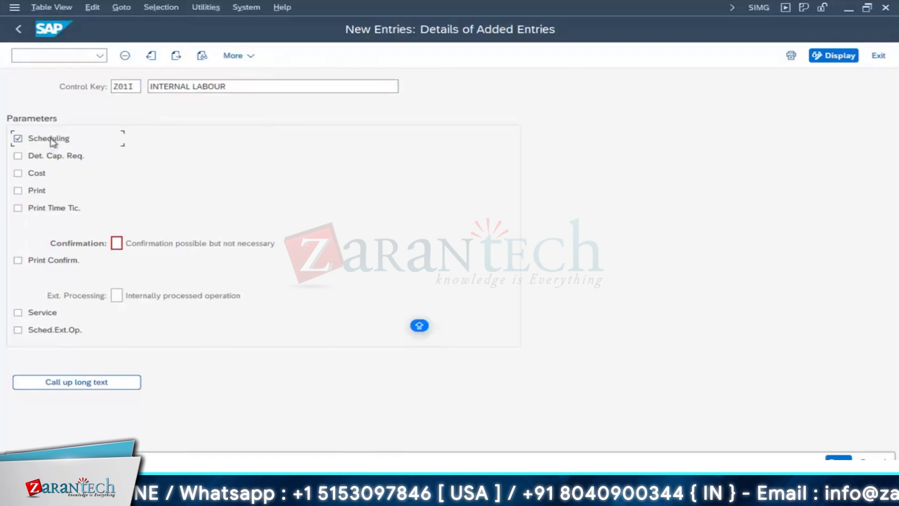
left_click(41, 162)
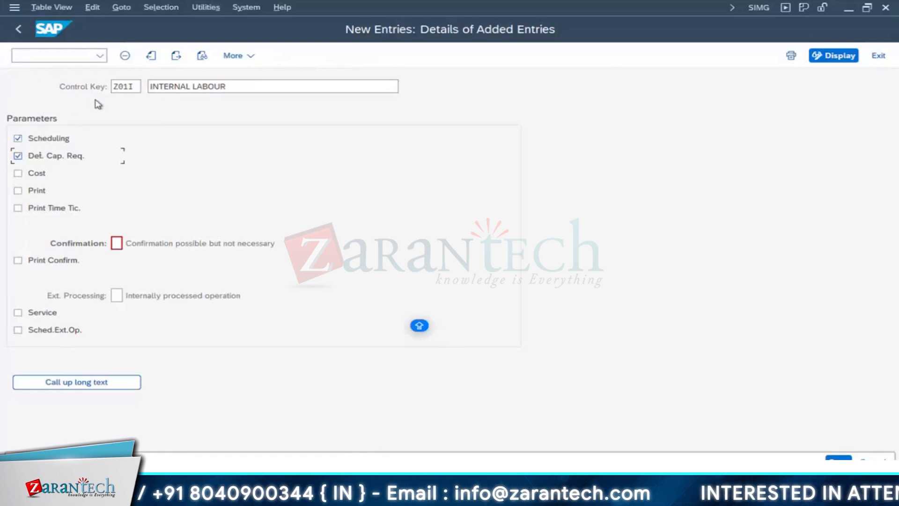
left_click(37, 177)
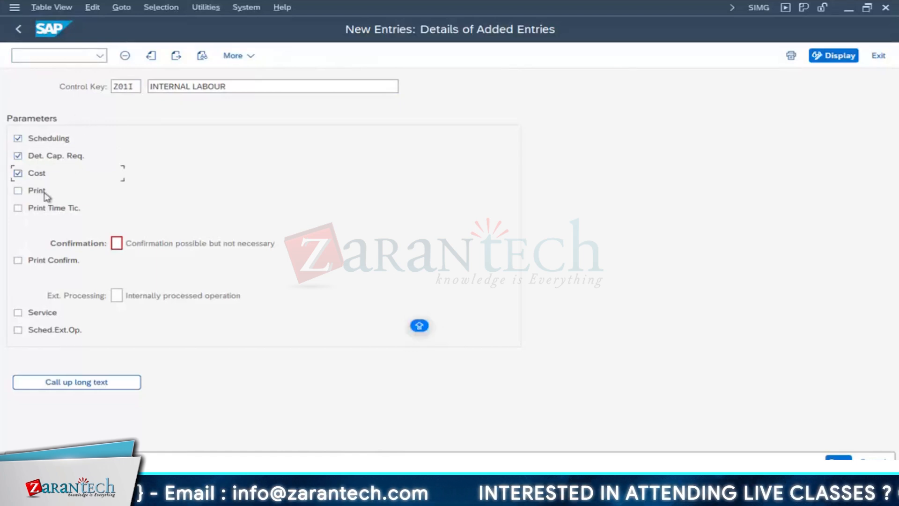
left_click(40, 192)
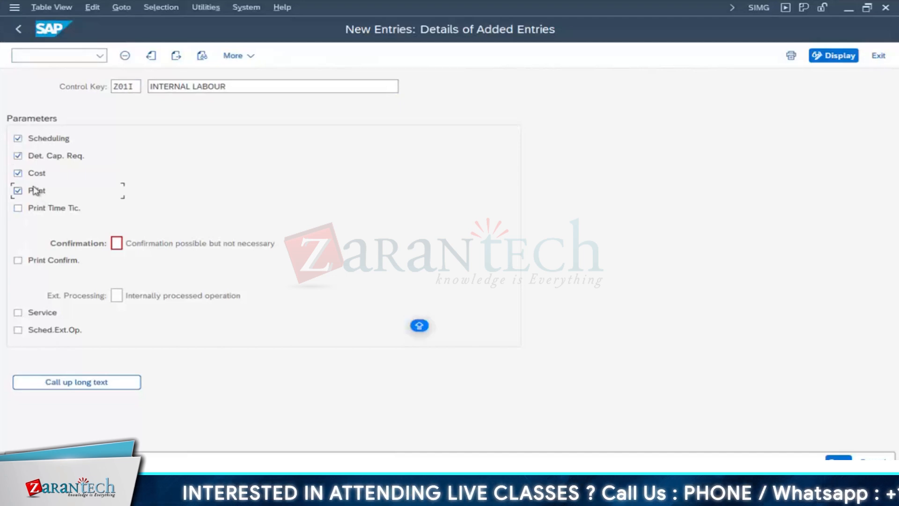
left_click(58, 214)
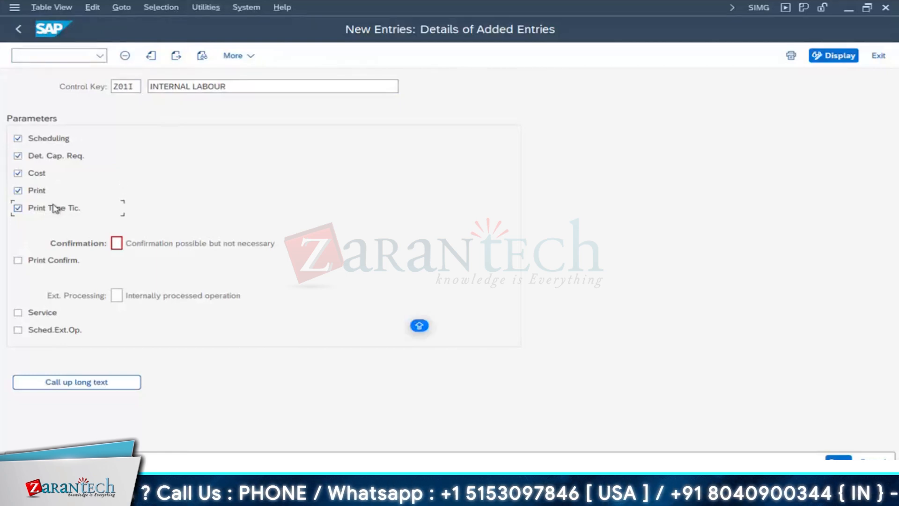
Step: Set the confirmation parameter to 2, Confirmation required, and enable Print Confirm
left_click(117, 242)
left_click(120, 247)
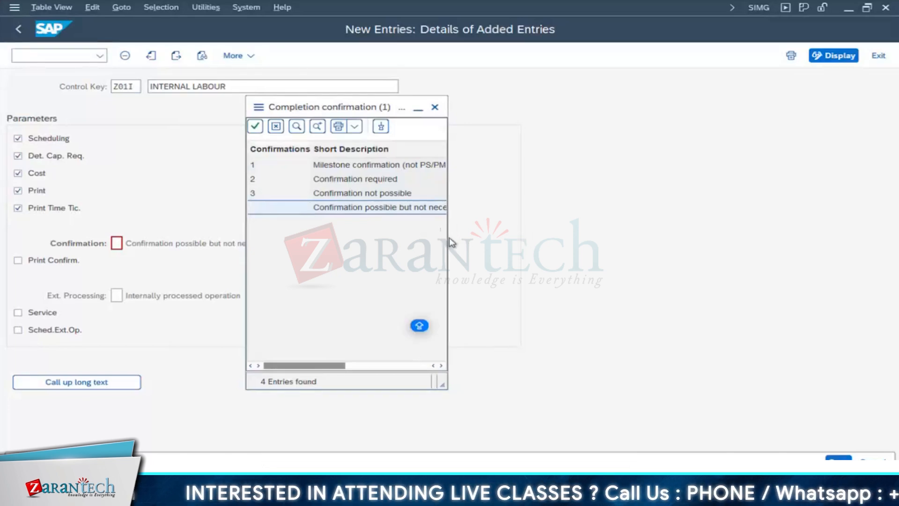
left_click_drag(442, 382, 513, 410)
left_click(354, 214)
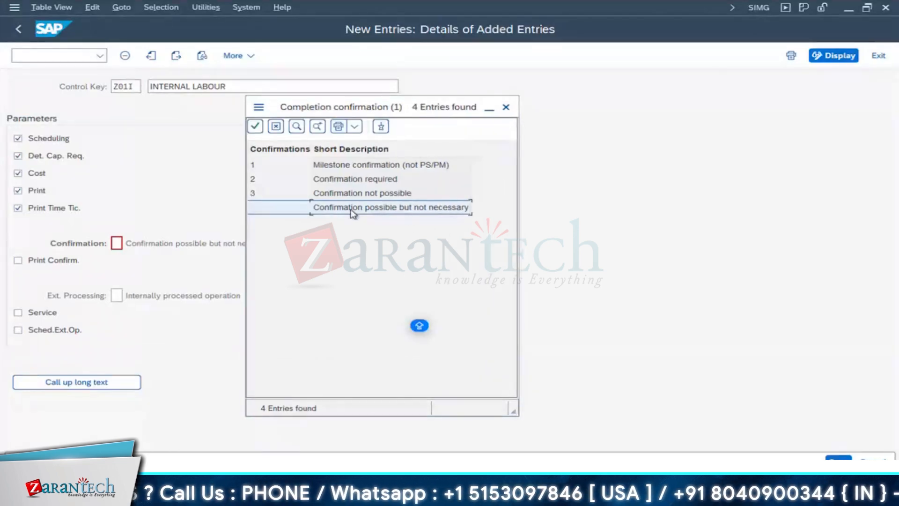
left_click(350, 195)
left_click(348, 182)
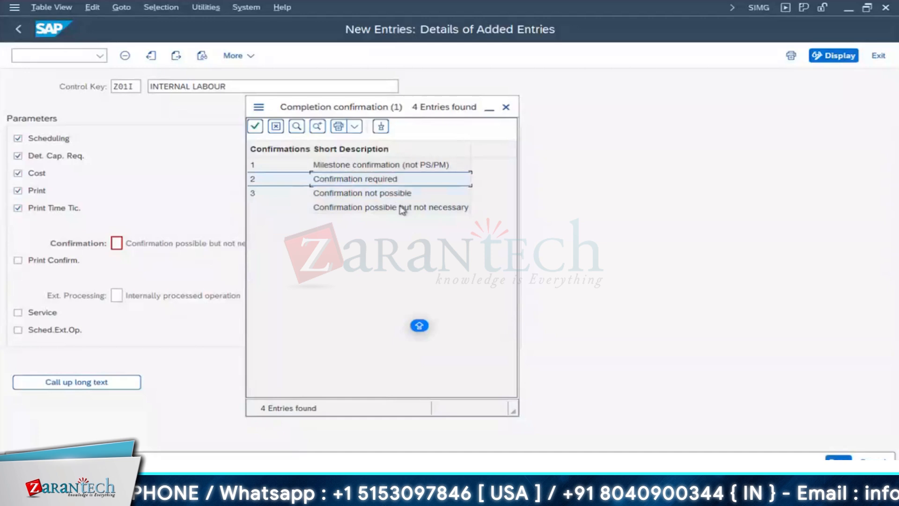
left_click(363, 167)
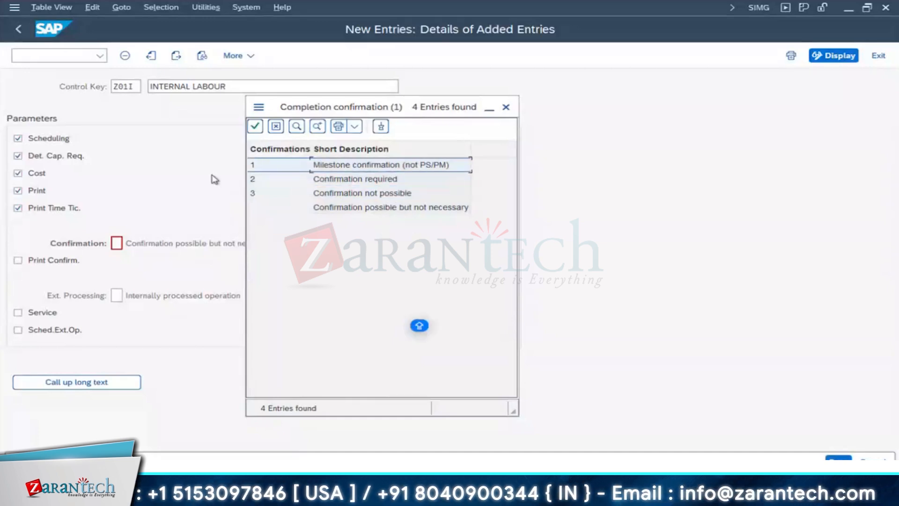
left_click(345, 181)
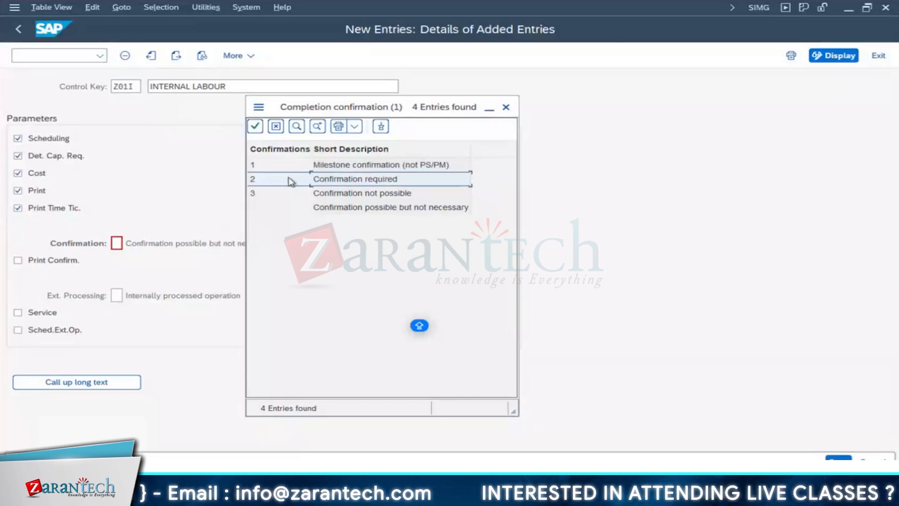
double_click(333, 181)
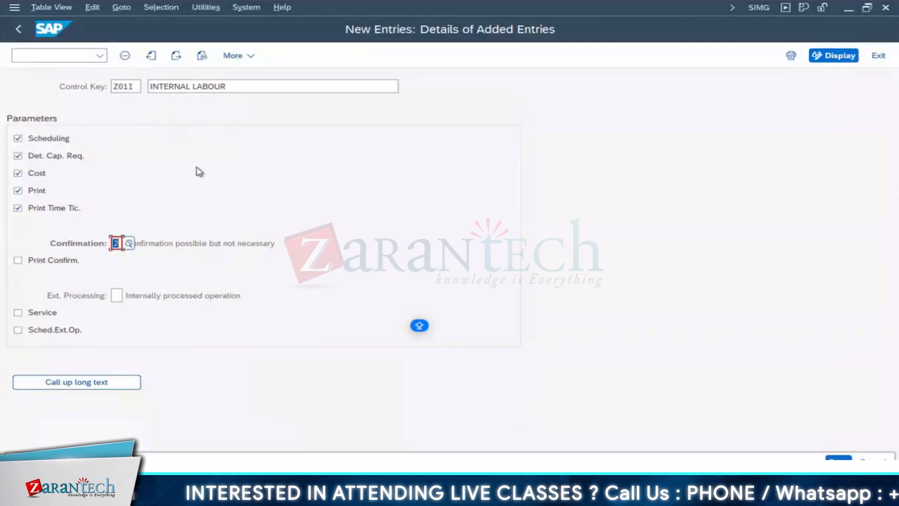
key("Return")
left_click_drag(243, 249, 78, 233)
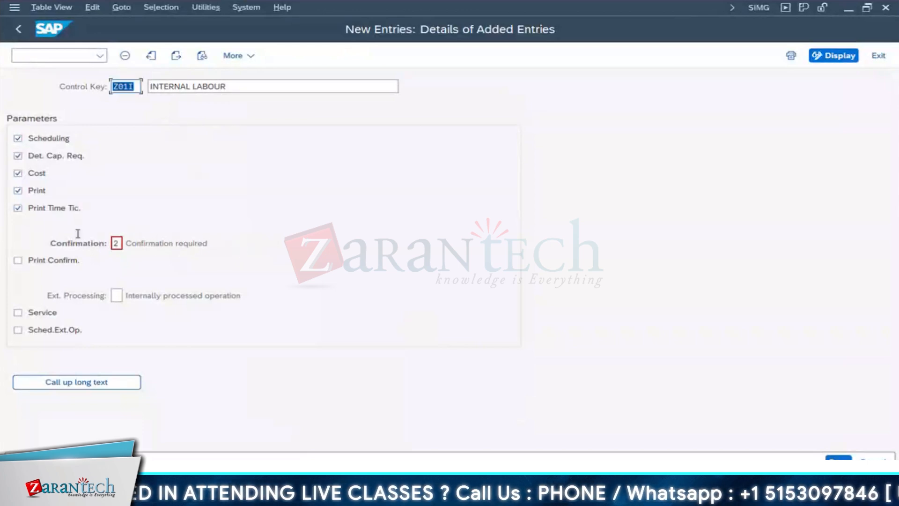
left_click(17, 261)
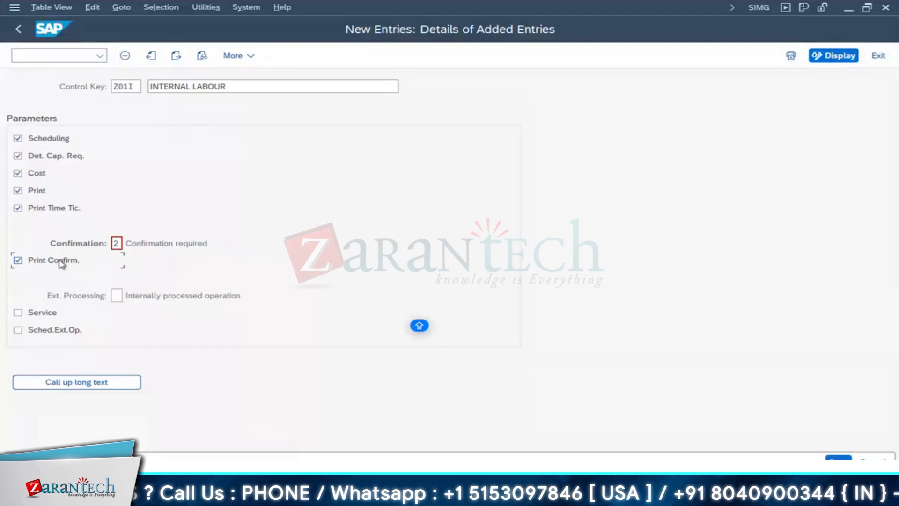
Step: Review the external processing options and choose Internally processed operation for control key Z01I
left_click(114, 295)
left_click(137, 296)
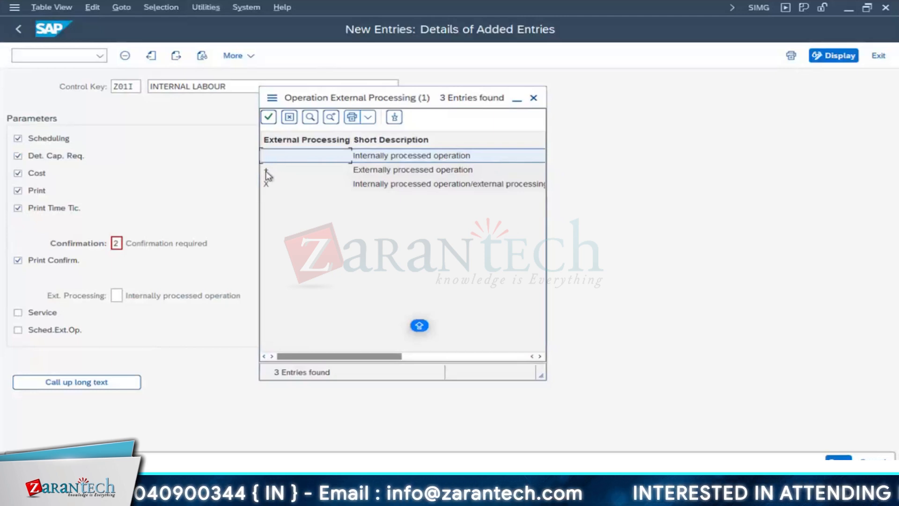
left_click(384, 171)
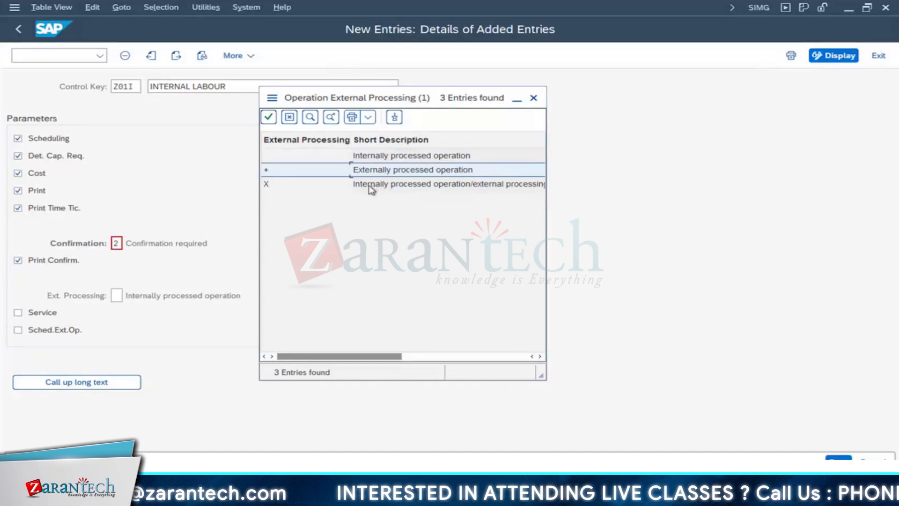
left_click(374, 187)
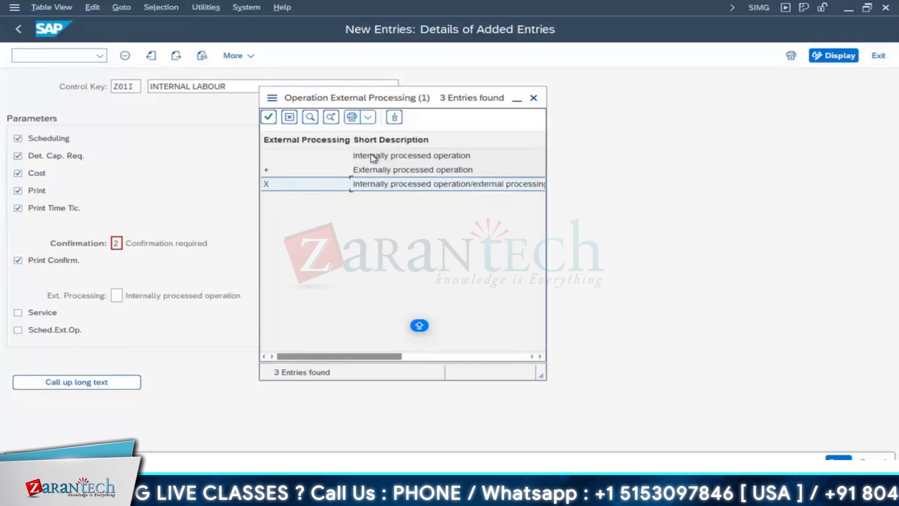
left_click(350, 157)
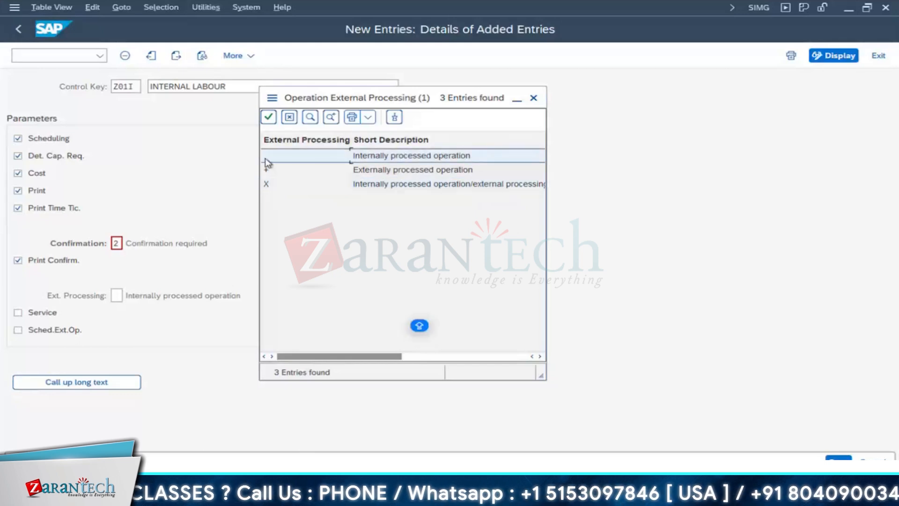
double_click(414, 157)
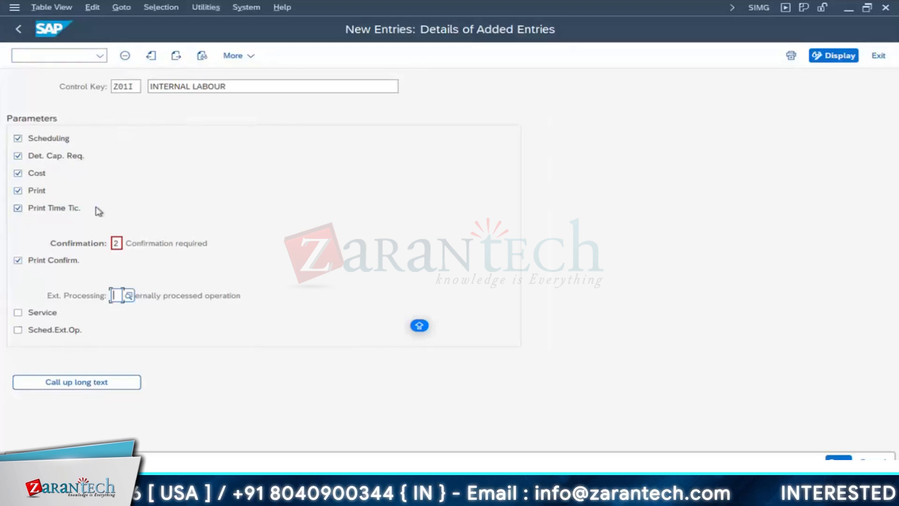
Step: Save control key Z01I under the customizing request CONFIGURE ORDER - Z01C and return to the control key overview
left_click_drag(124, 239, 113, 240)
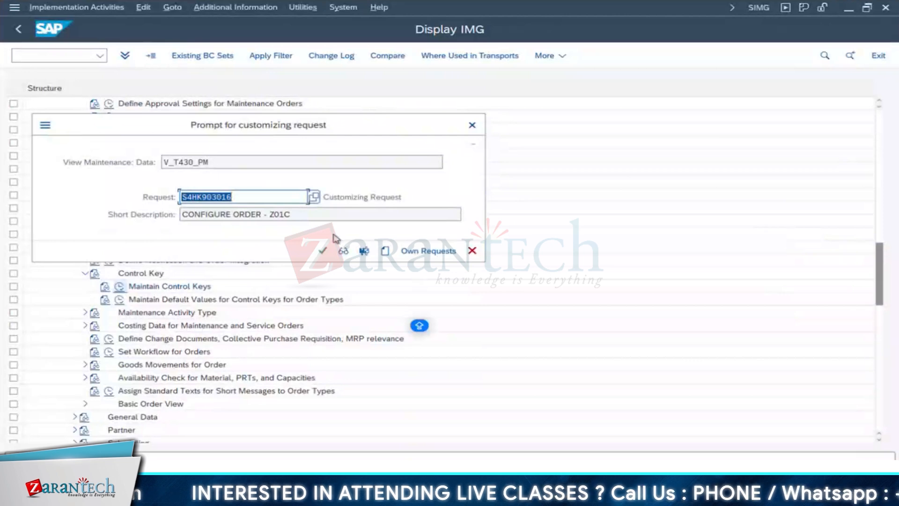
left_click(323, 252)
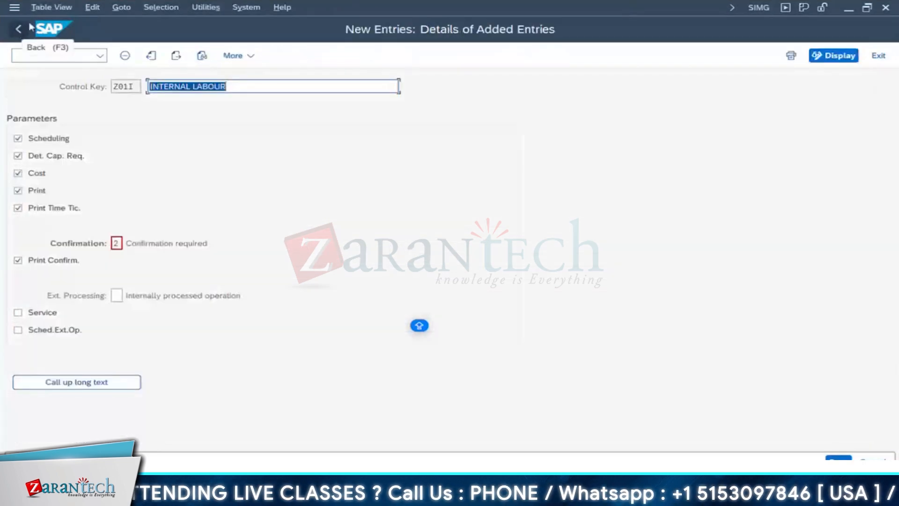
left_click(30, 27)
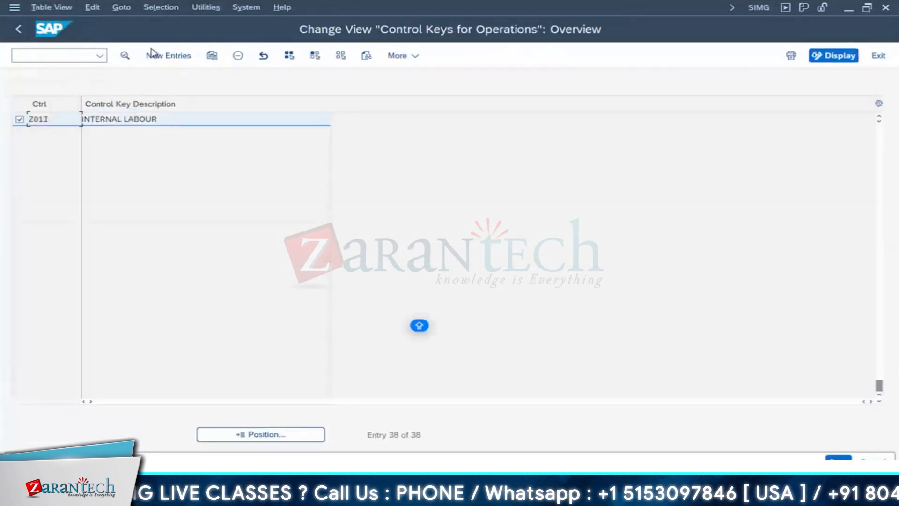
Step: Copy control key Z01I to a new key Z0EC with the description EXTERNAL CONTRACT LABOUR
left_click(212, 55)
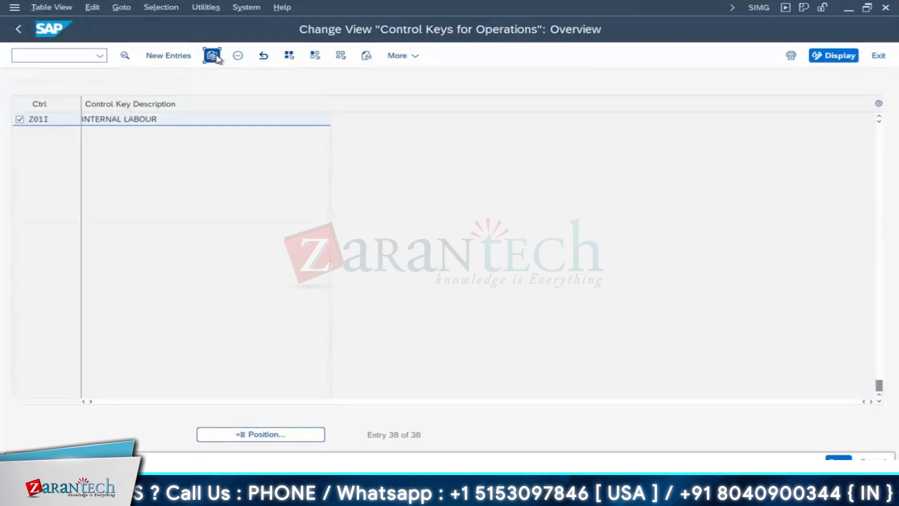
left_click(145, 98)
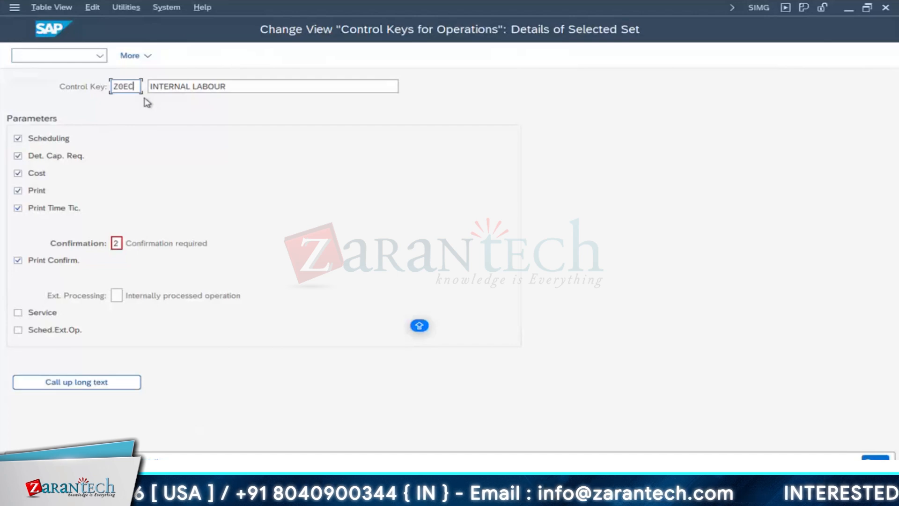
left_click(220, 88)
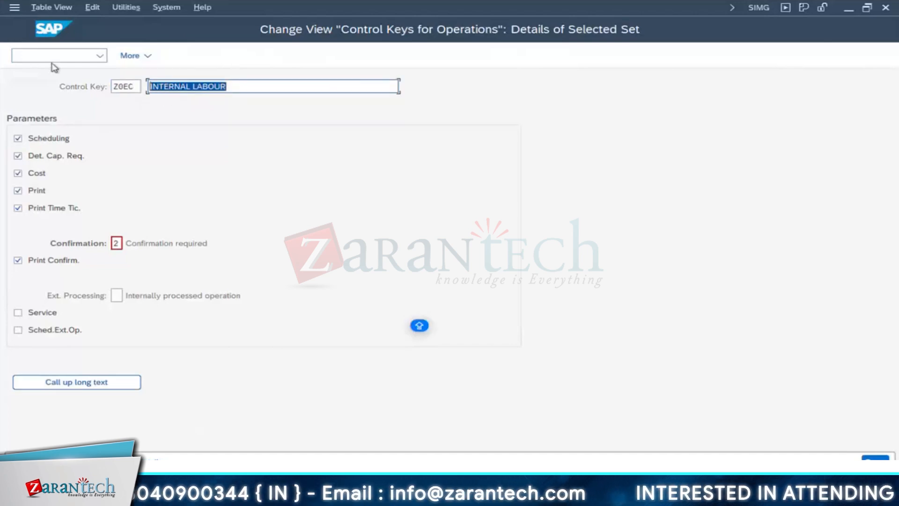
type("EXTERNA")
type("CT ")
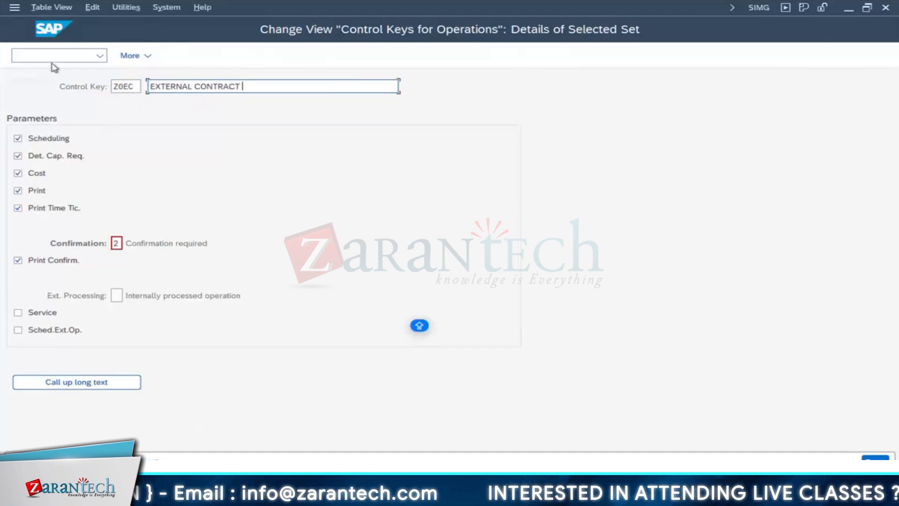
type("LABOUR")
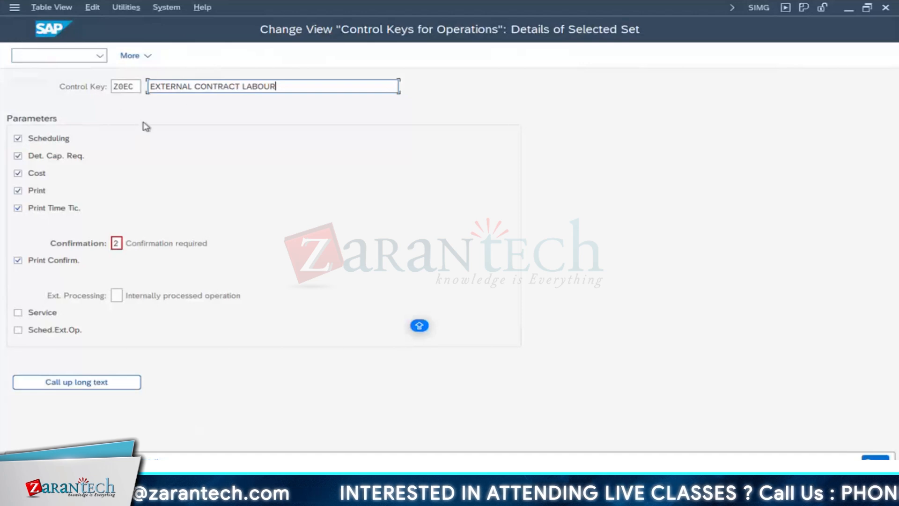
Step: Disable Scheduling, Det. Cap. Req. and Print Time Tic. for Z0EC and open the list of confirmation options
left_click(36, 143)
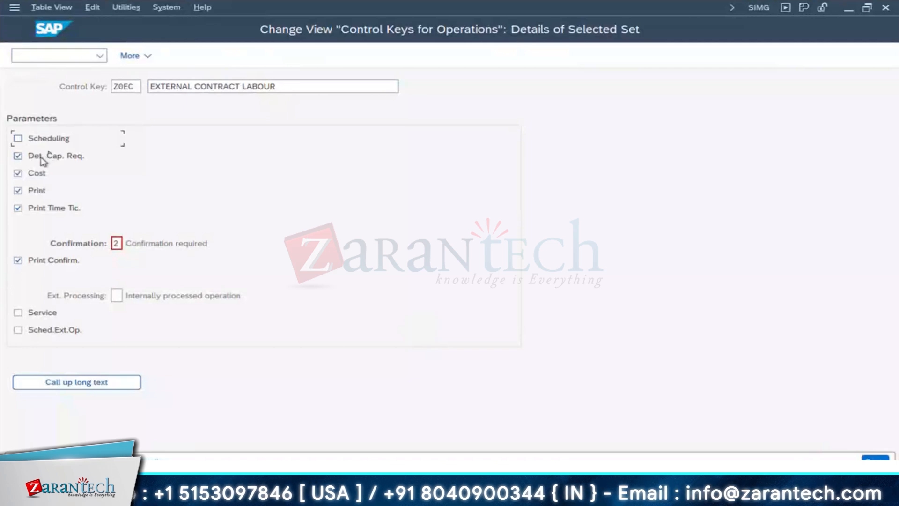
left_click(46, 158)
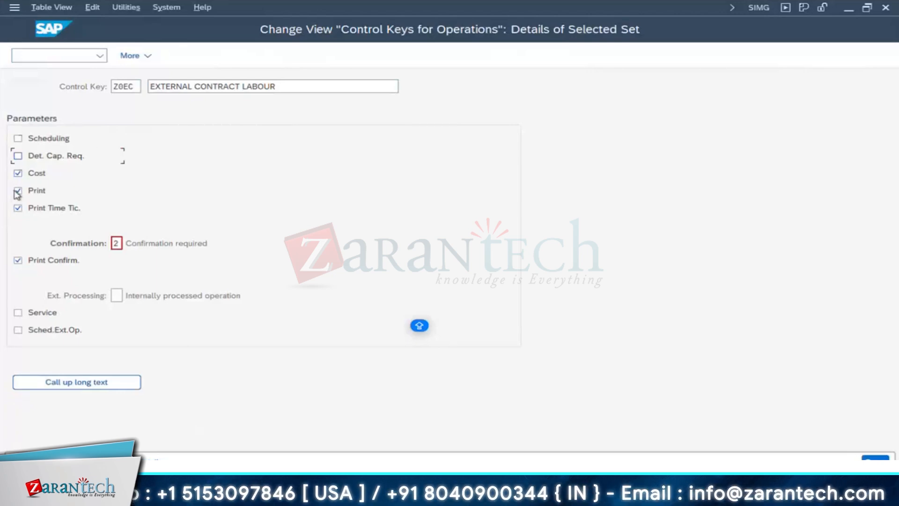
left_click(20, 208)
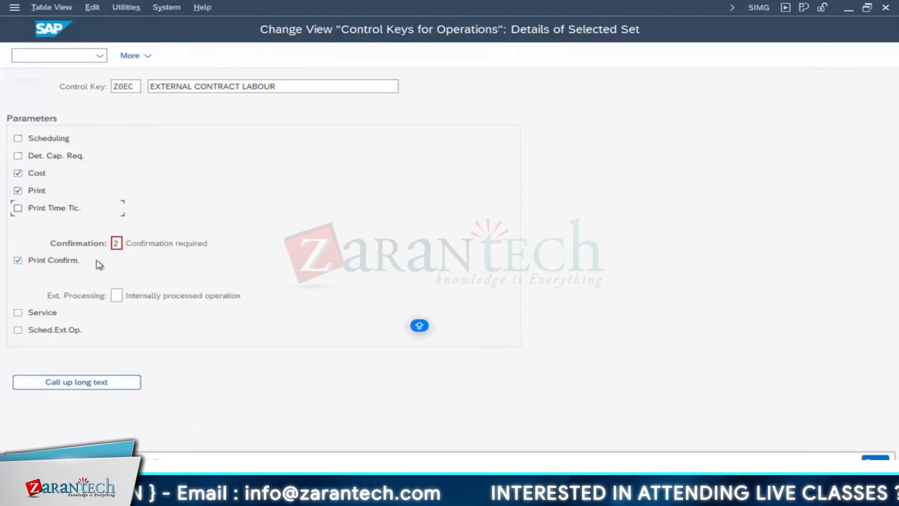
left_click(121, 244)
left_click(130, 244)
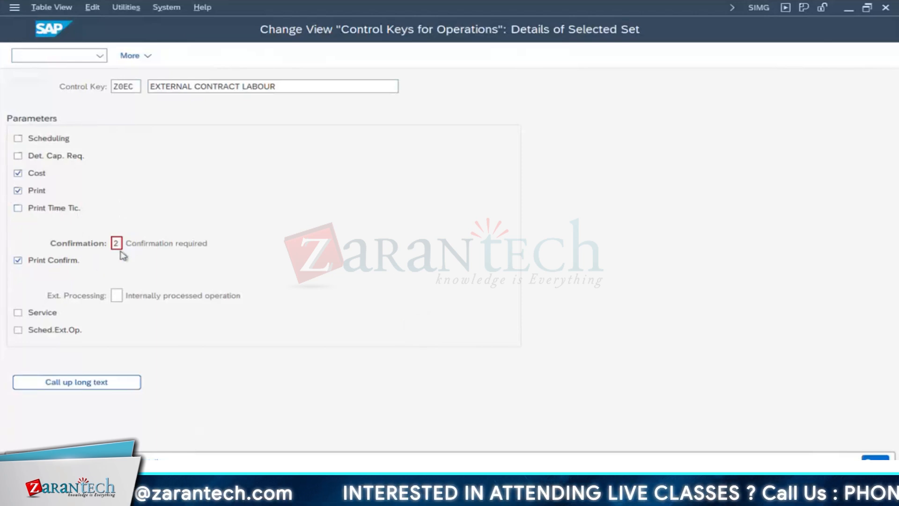
Step: Switch to Excel and enter ACTUAL COST in cell E45 of the NOTIF sheet, above MIGO - GR
left_click_drag(117, 83, 420, 161)
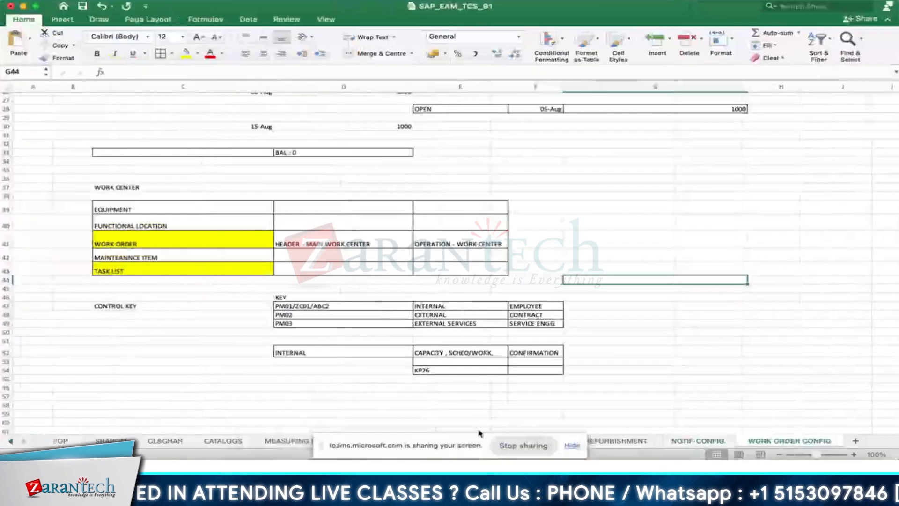
left_click(428, 440)
left_click(656, 199)
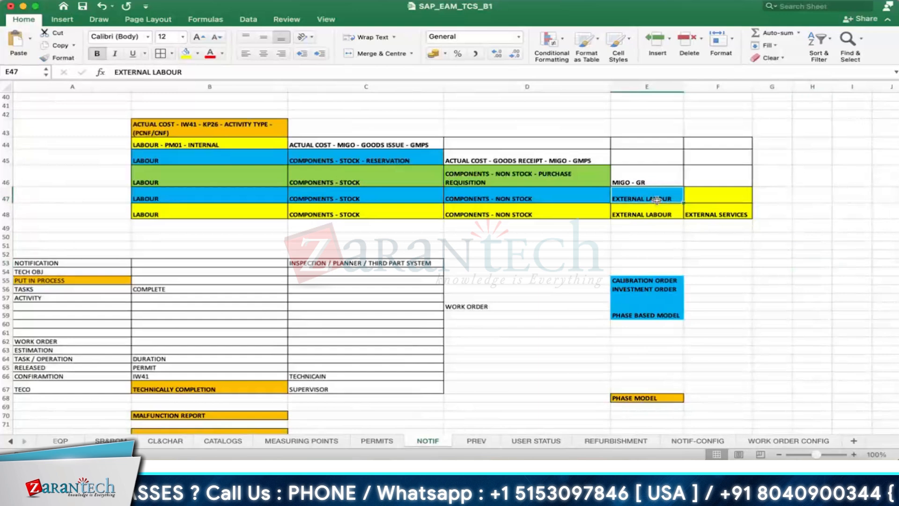
left_click(647, 175)
left_click(640, 158)
type("ACTUAL COST")
key("Return")
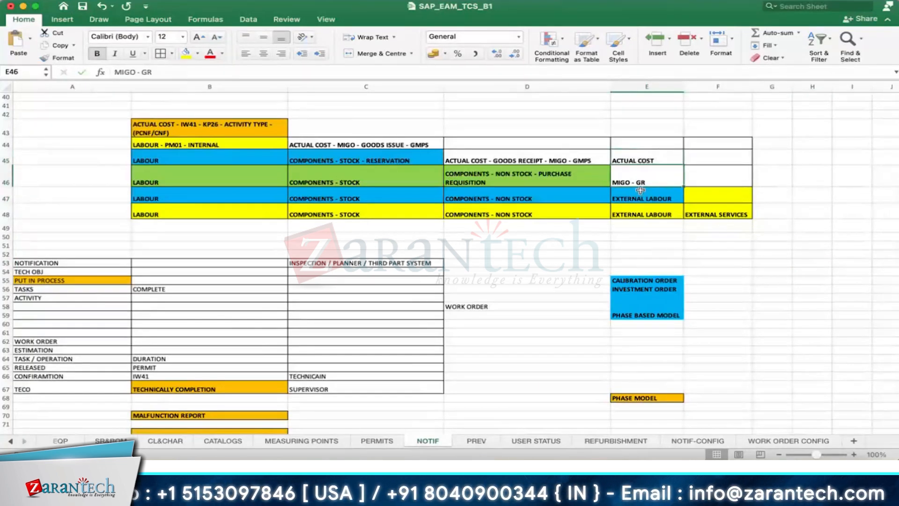
Step: Fill cells E45:E47 with blue on the NOTIF sheet
left_click_drag(643, 158, 646, 199)
left_click(197, 53)
left_click(260, 168)
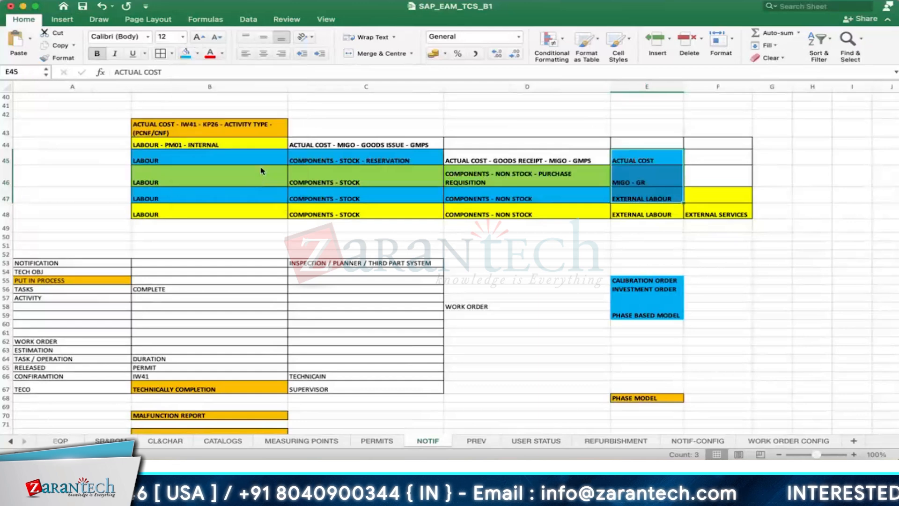
left_click(619, 228)
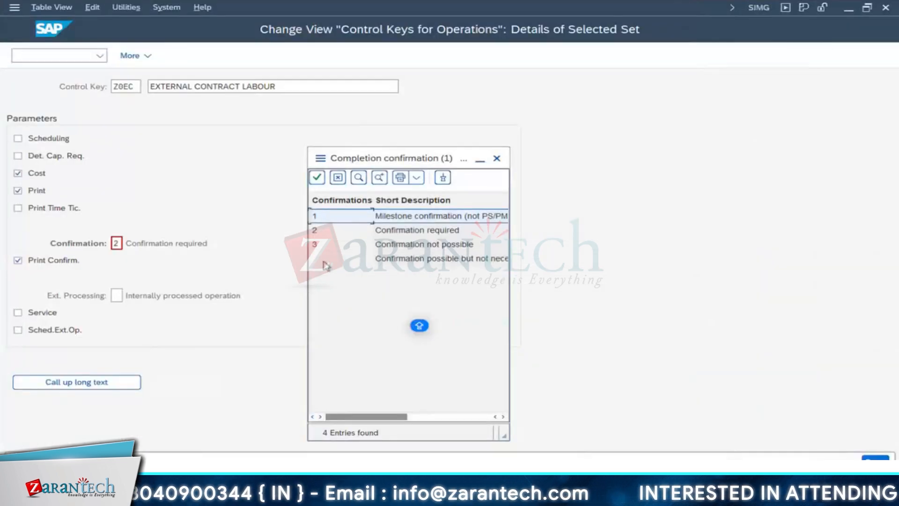
Step: In SAP, set Z0EC's confirmation parameter to 3, Confirmation not possible, accept the copy and reopen the key's details
left_click(393, 248)
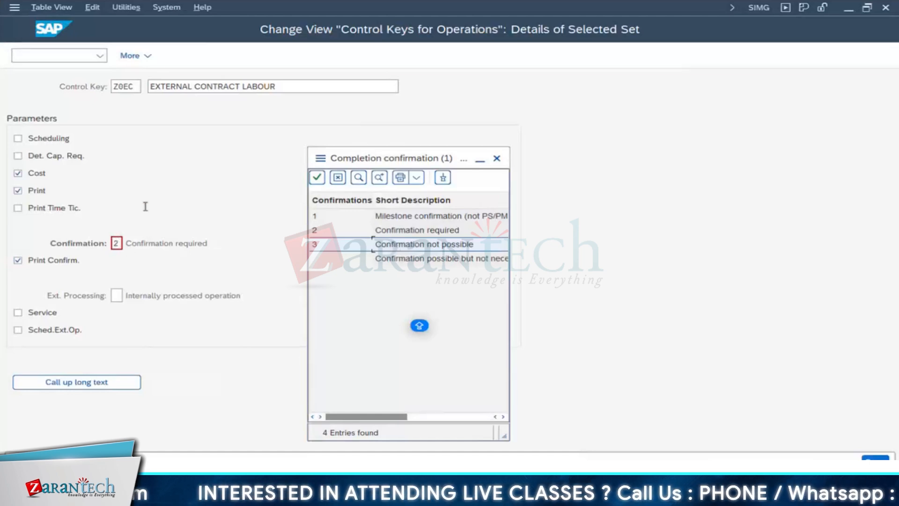
double_click(397, 245)
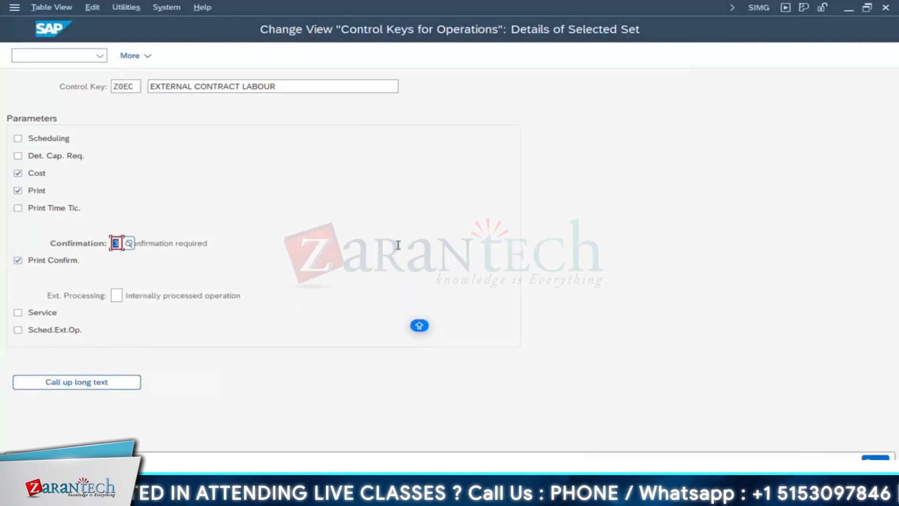
key("F3")
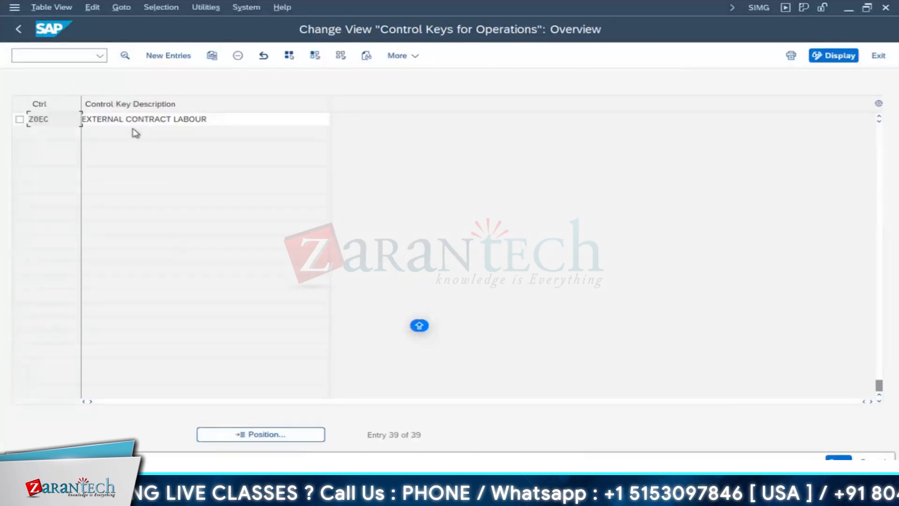
left_click(20, 119)
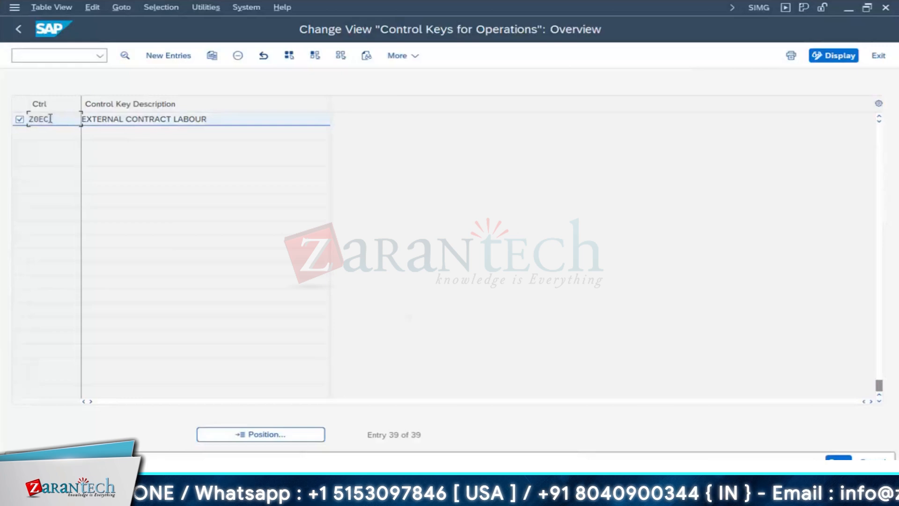
double_click(50, 118)
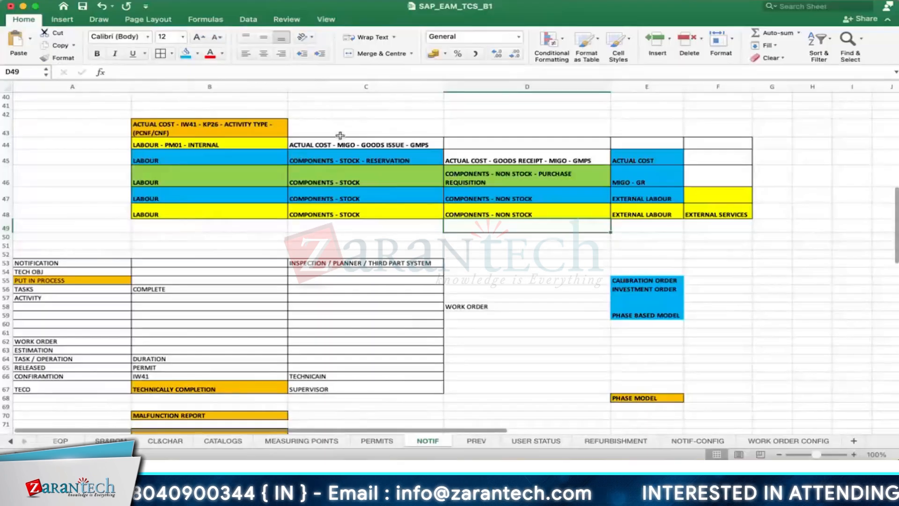
Step: Review the internal labour actual cost cells B43 and B44 in Excel against Z0EC's confirmation parameter in SAP
left_click(209, 130)
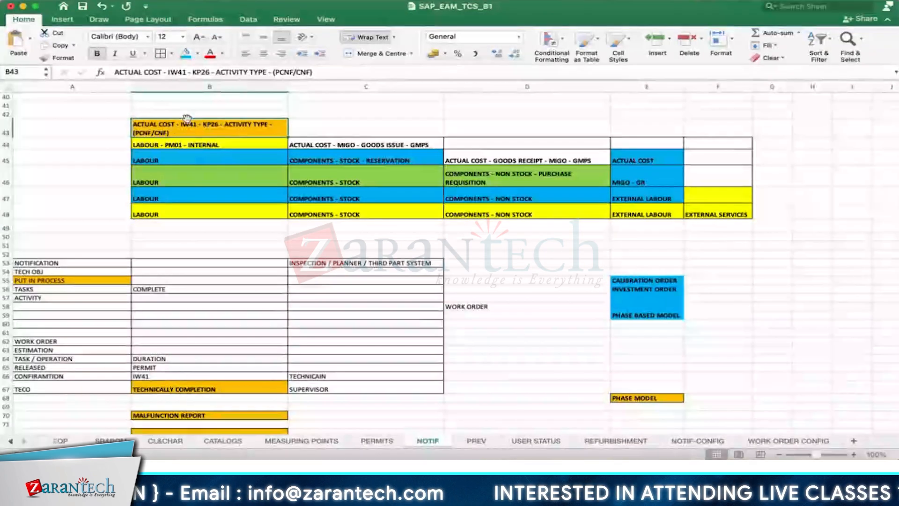
left_click(194, 145)
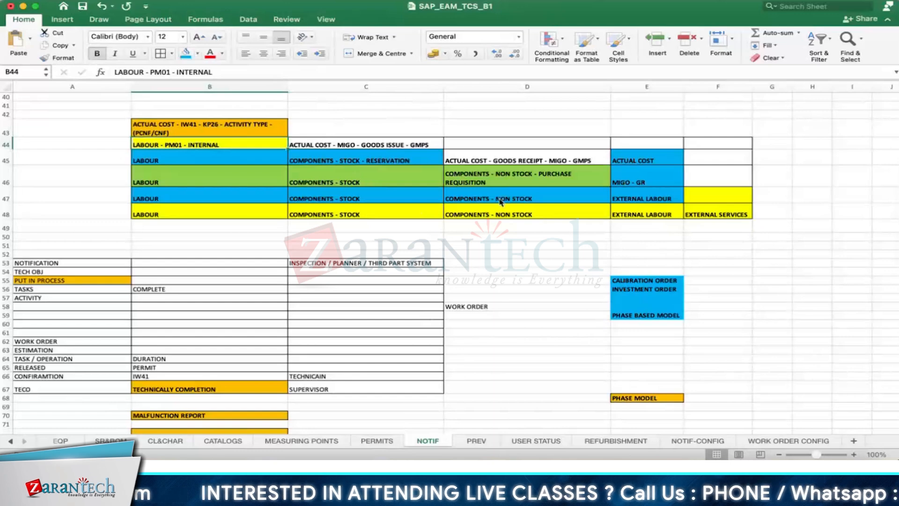
key("ctrl+Right")
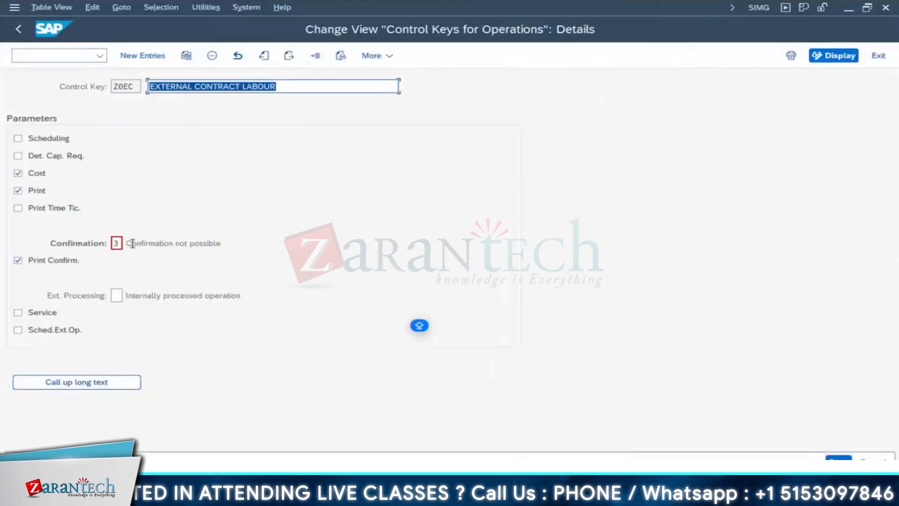
left_click(116, 243)
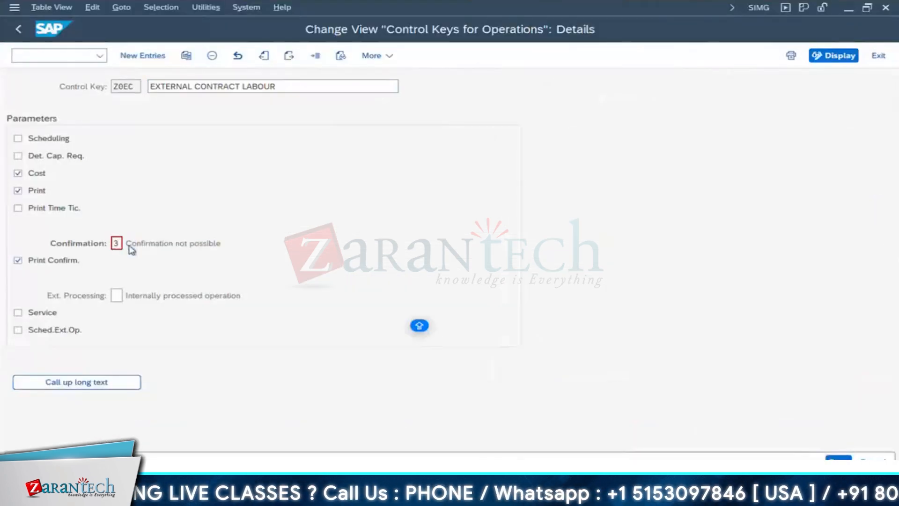
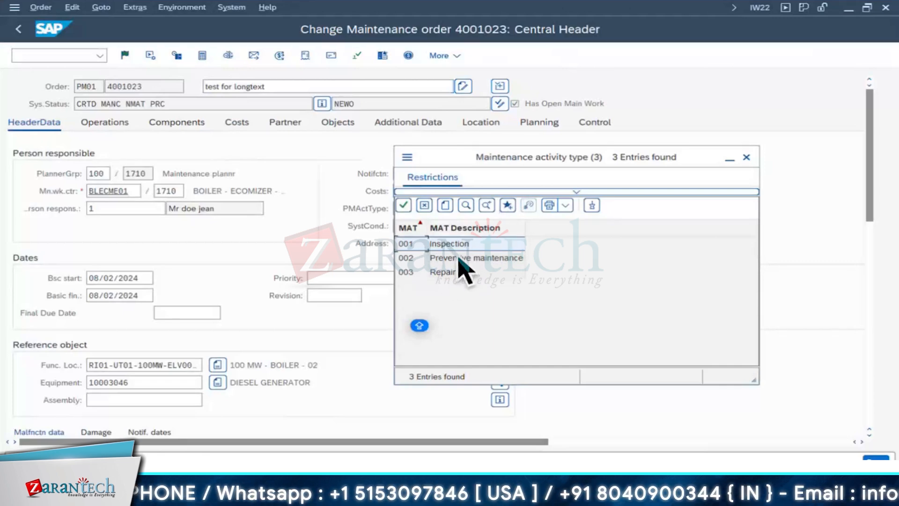
Step: Close the order's maintenance activity type list and expand the Maintenance Activity Type node in the Display IMG window
key("Escape")
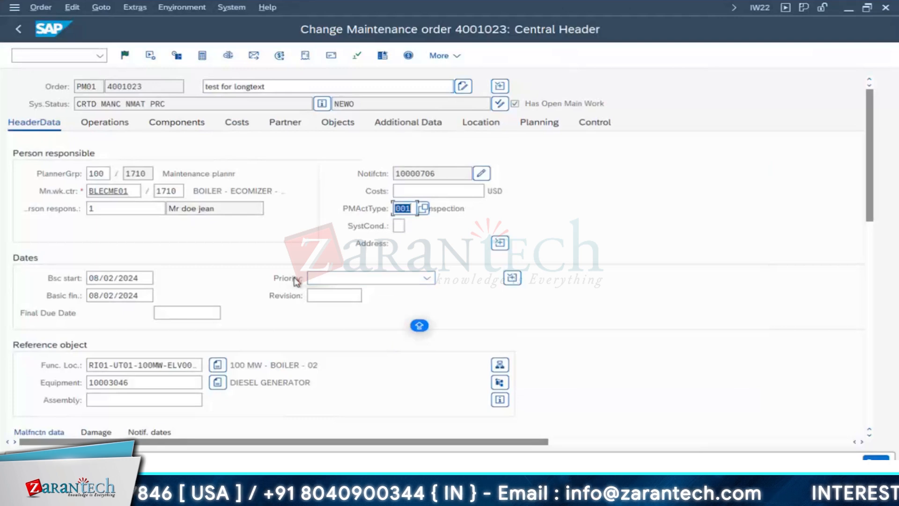
key("super")
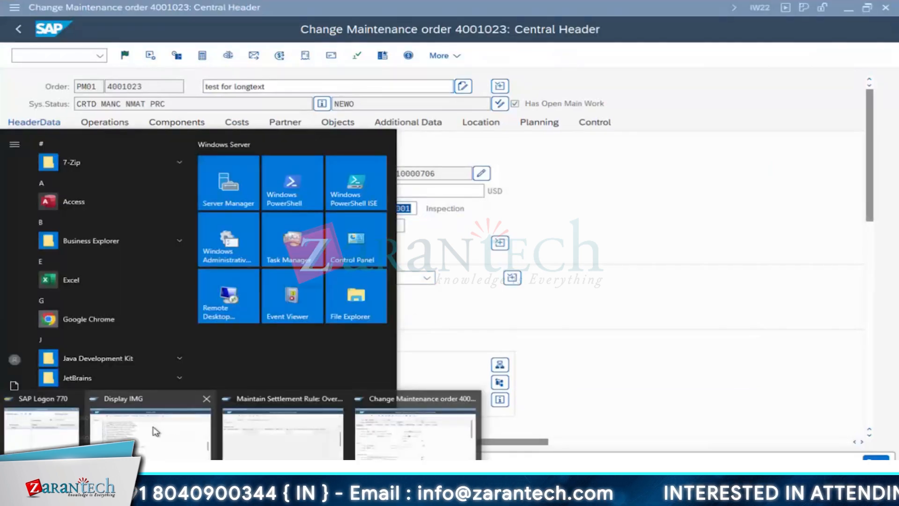
left_click(152, 428)
left_click(86, 261)
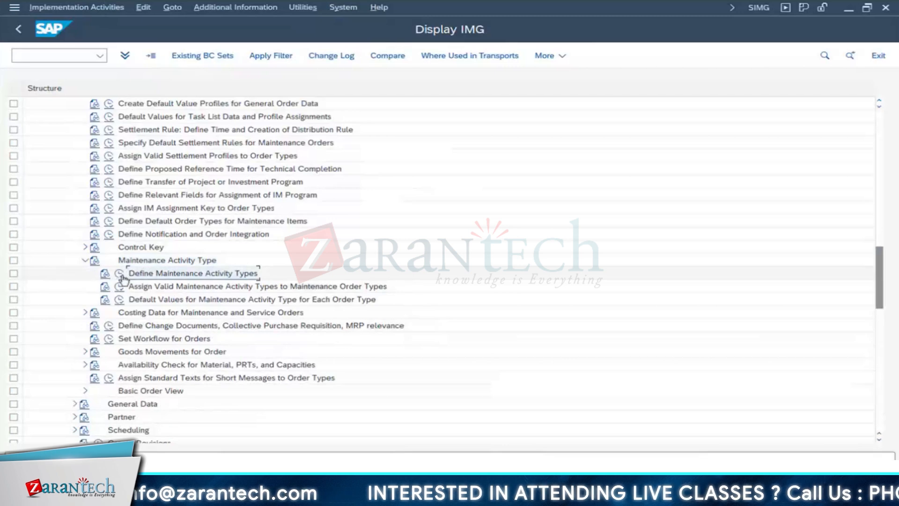
Step: Open Define Maintenance Activity Types, widen the MAT column and review the activity types down to 008 Malfunction Repair
left_click(119, 273)
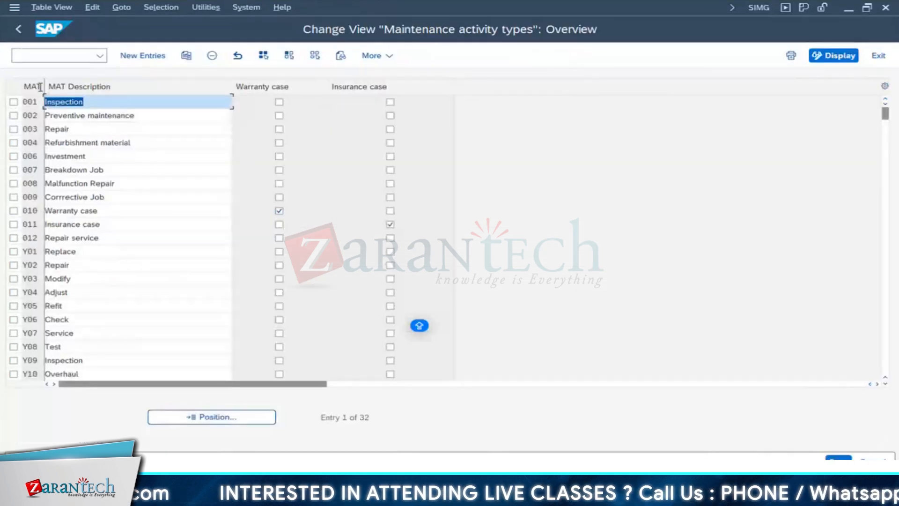
left_click_drag(44, 86, 57, 86)
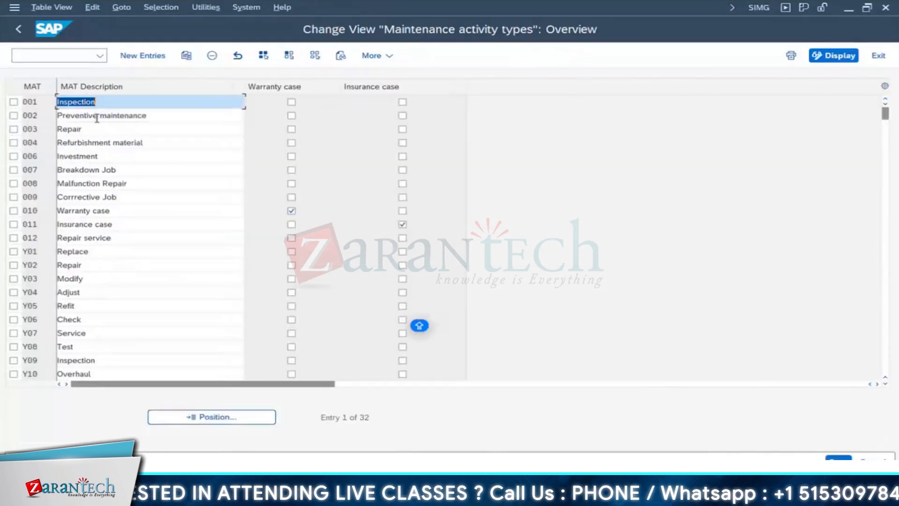
left_click(70, 128)
left_click(86, 142)
left_click(82, 156)
left_click(83, 169)
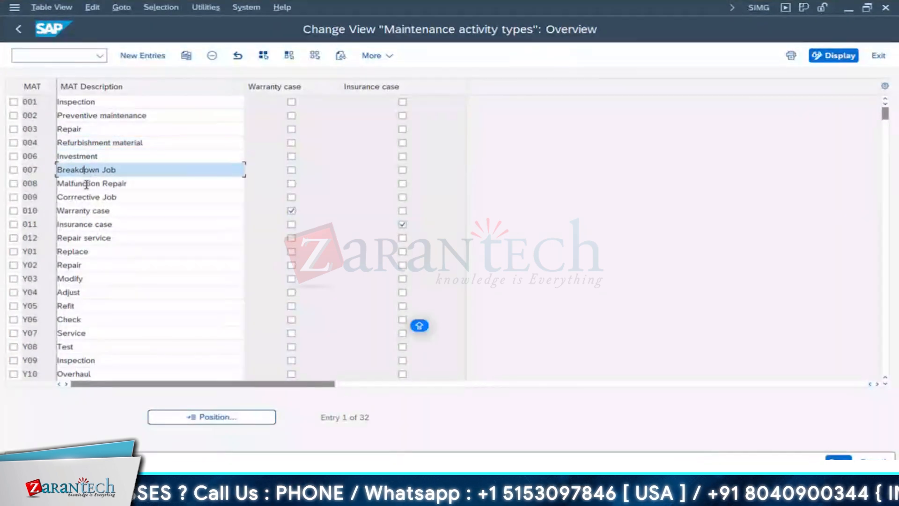
left_click(86, 183)
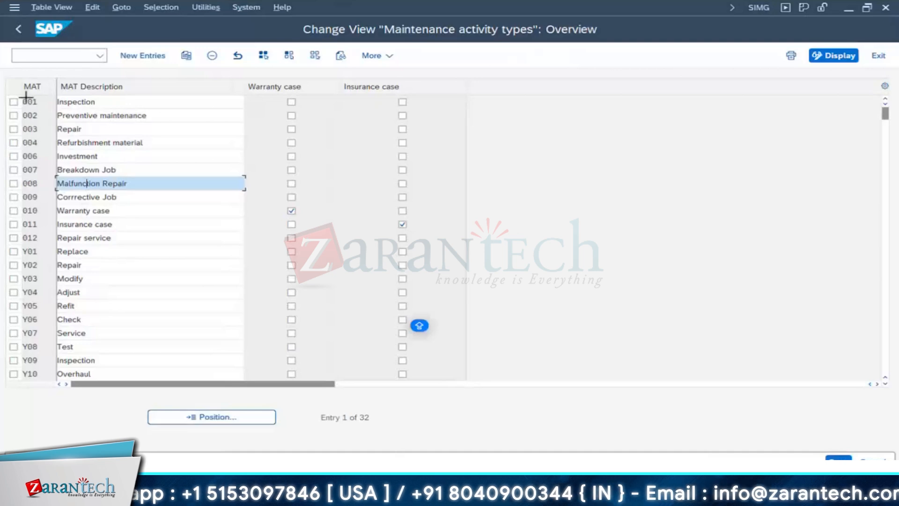
Step: Copy the maintenance activity type codes 001 through Y09 and return to the IMG structure
left_click_drag(26, 99, 50, 365)
key("ctrl+c")
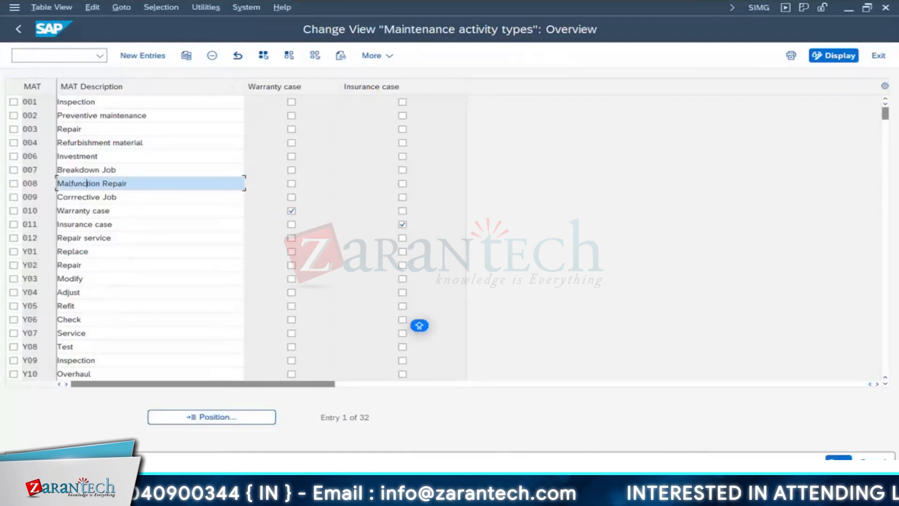
left_click(20, 37)
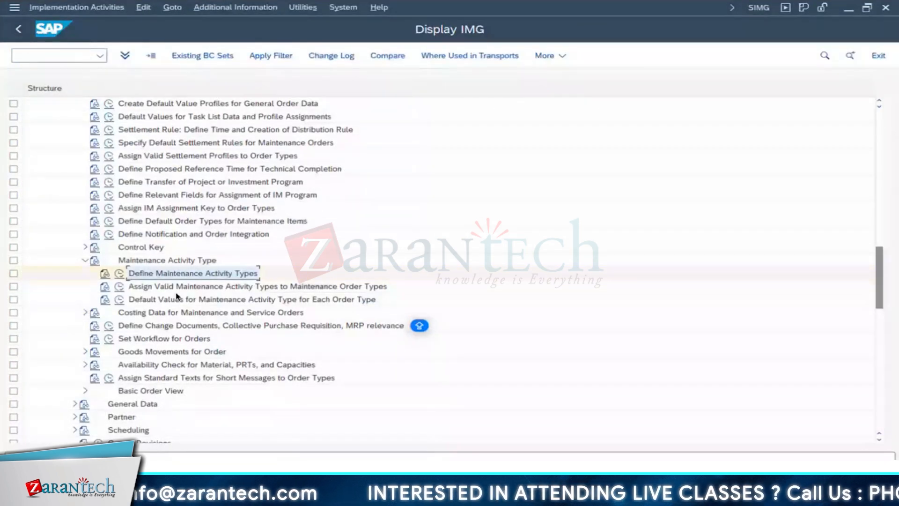
Step: In Assign Valid Maintenance Activity Types to Maintenance Order Types, start new entries and paste the copied codes into the MAT column
left_click(120, 288)
left_click(120, 287)
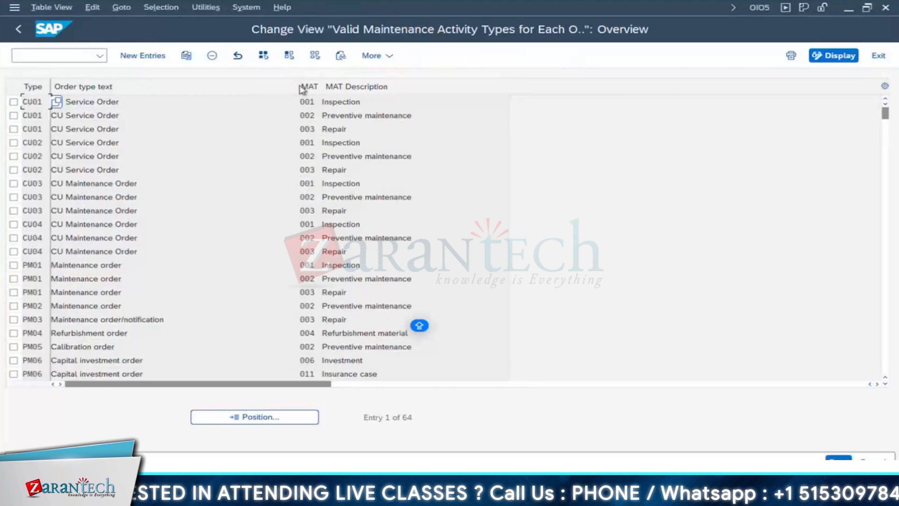
left_click(143, 55)
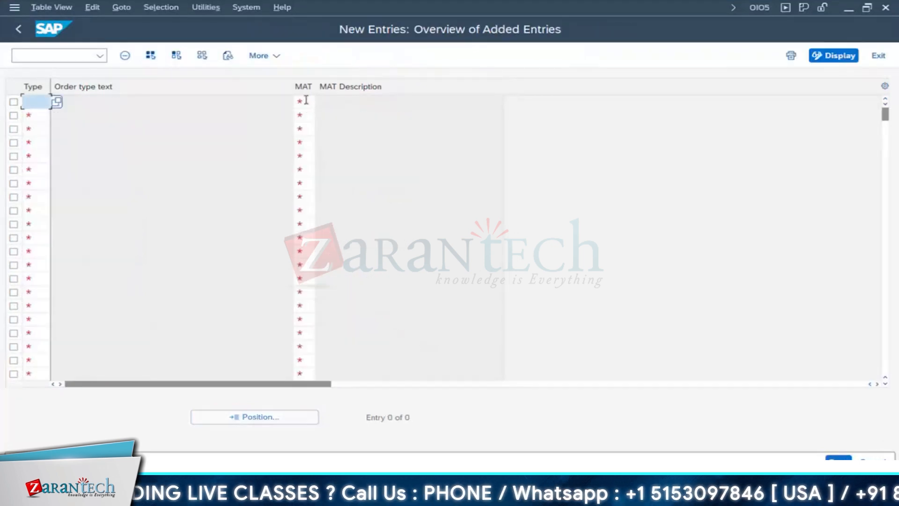
left_click(306, 99)
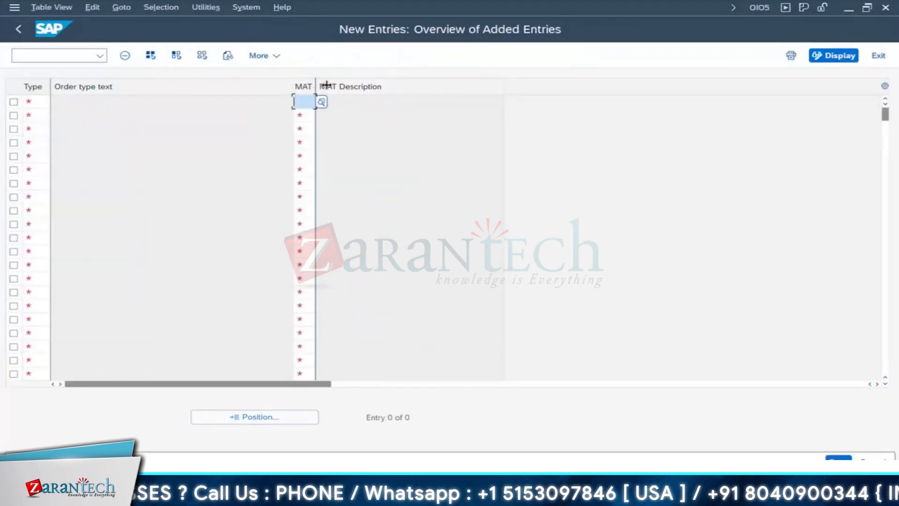
left_click_drag(327, 85, 323, 97)
key("ctrl+v")
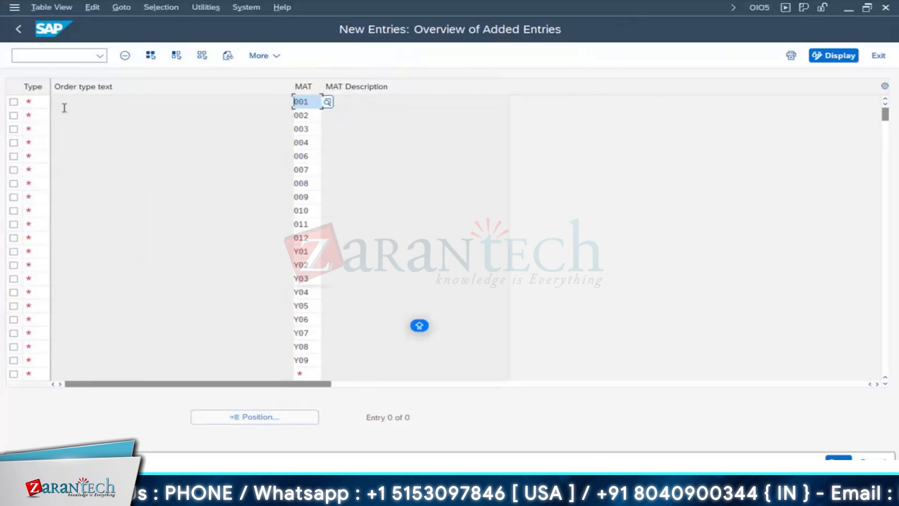
Step: Enter order type Z01C for every row with a pasted activity type code and for the empty row below Y09
left_click(28, 102)
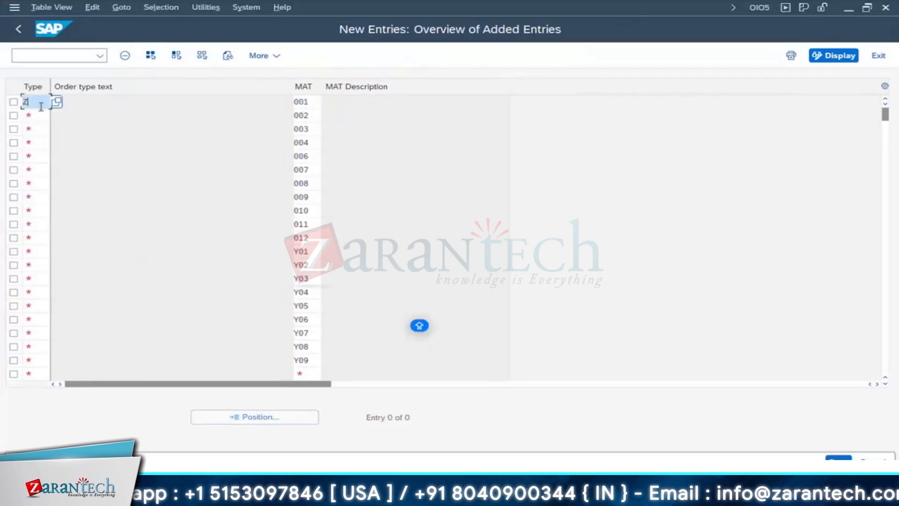
left_click(34, 116)
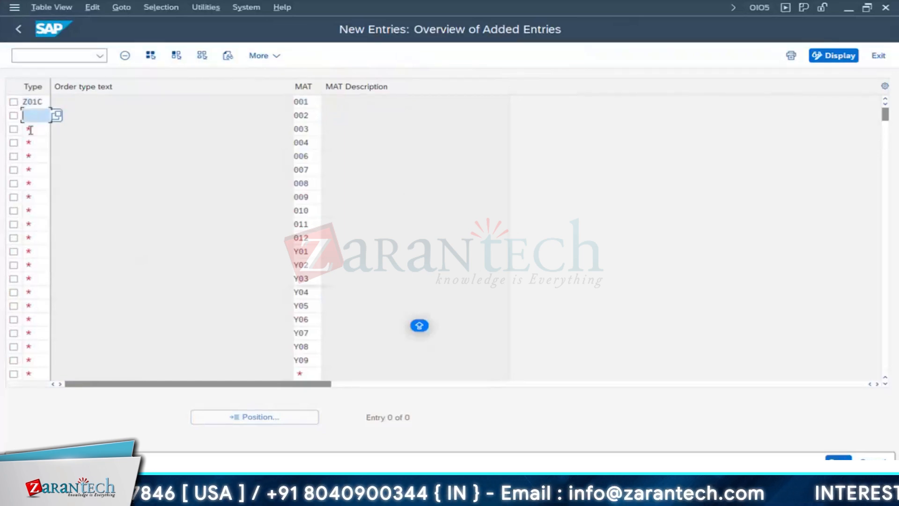
type("Z01C")
left_click(33, 130)
type("Z01C")
left_click(35, 144)
type("Z01C")
left_click(36, 157)
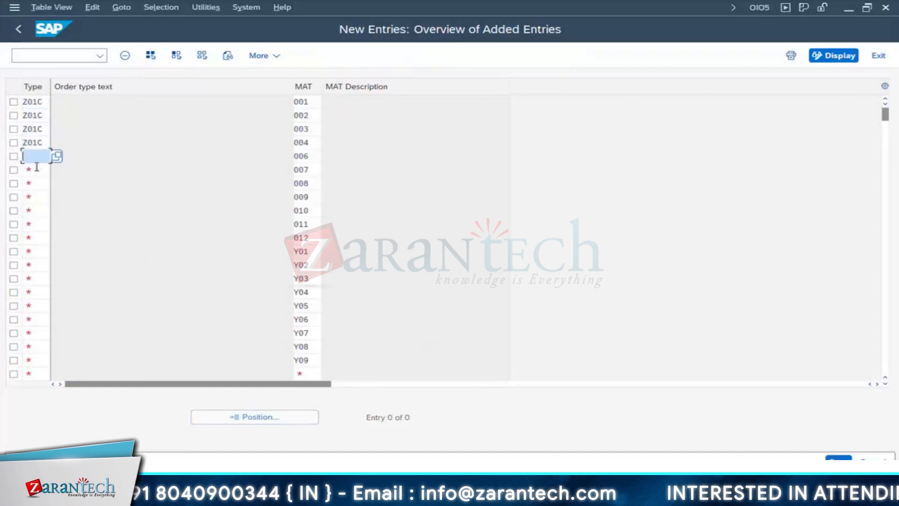
type("Z01C")
left_click(37, 171)
type("Z01C")
left_click(37, 184)
type("Z01C")
left_click(38, 197)
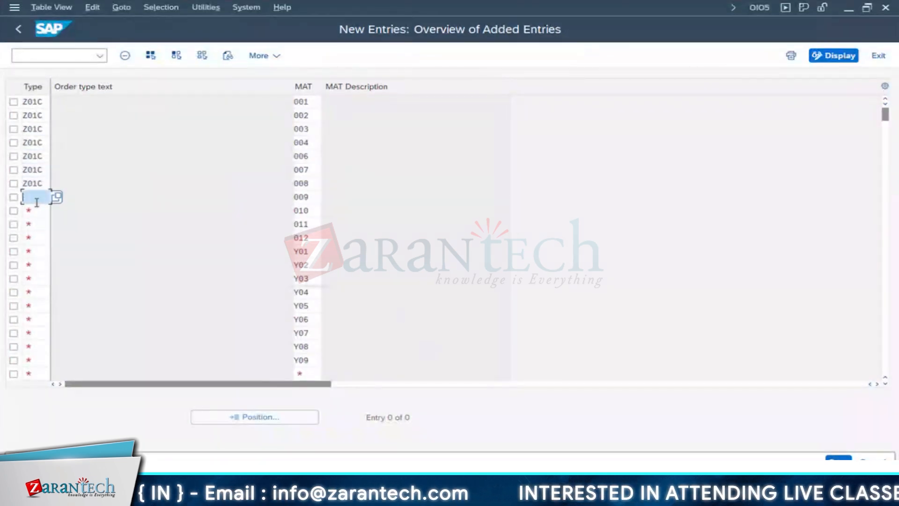
type("Z01C")
left_click(34, 211)
type("Z01C")
left_click(35, 224)
key("ctrl+v")
left_click(34, 237)
key("ctrl+v")
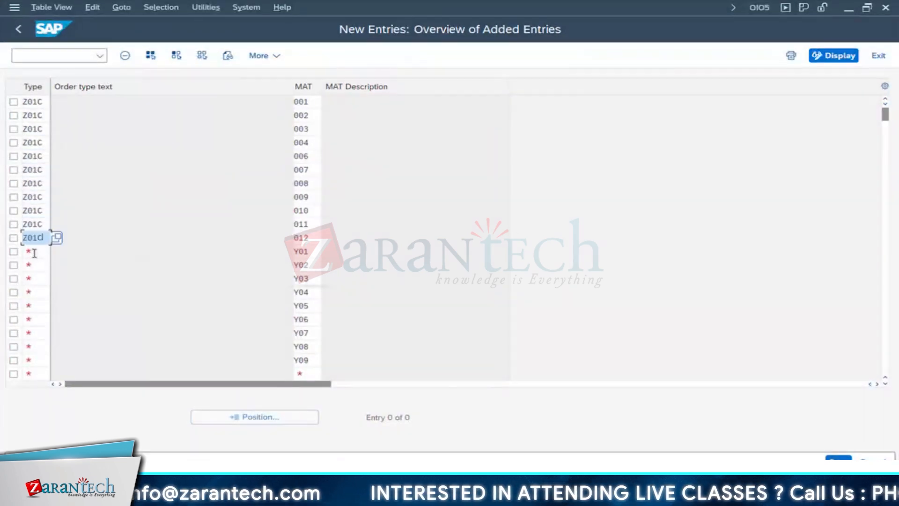
left_click(34, 252)
type("Z01C")
left_click(31, 265)
type("Z01C")
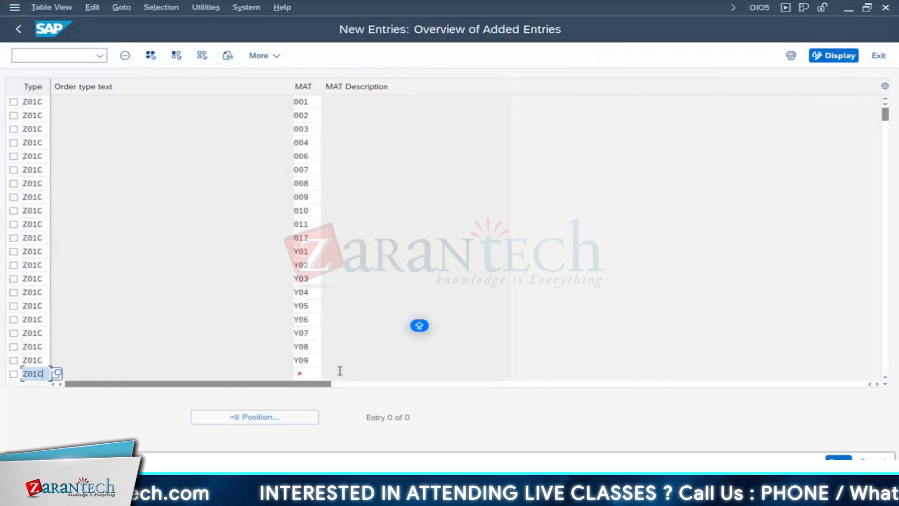
Step: Choose YB5 Inspection as the maintenance activity type for the last Z01C row
left_click(312, 373)
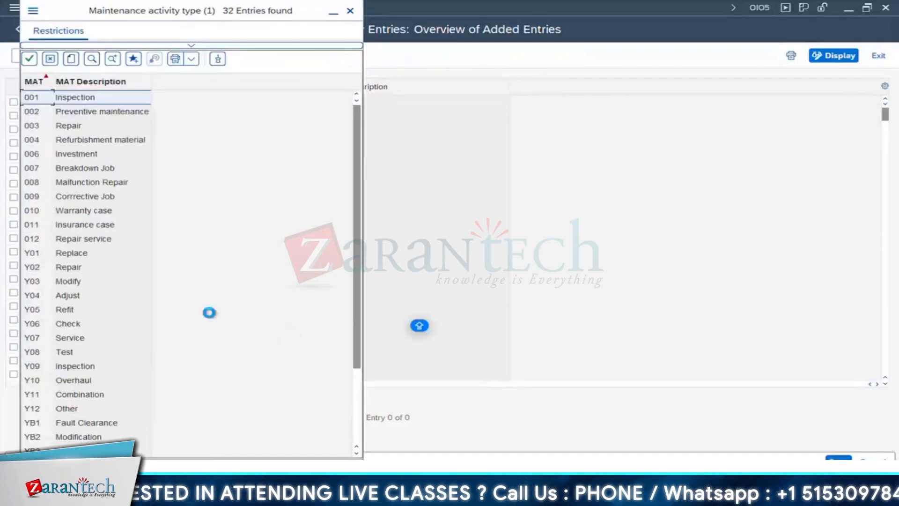
scroll(62, 355, "down", 3)
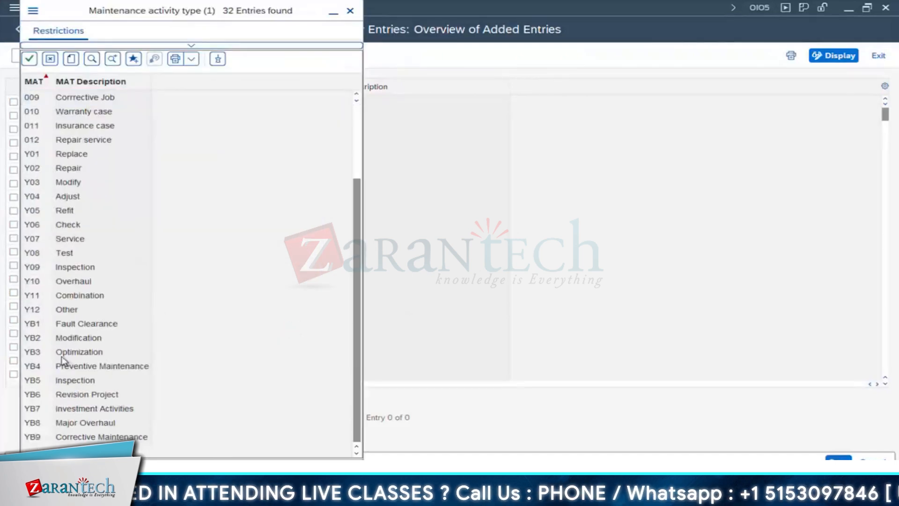
double_click(83, 381)
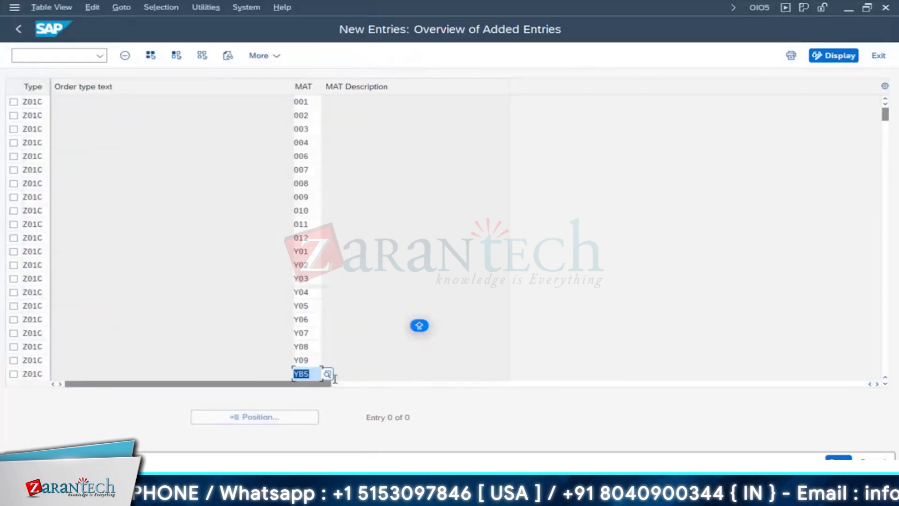
Step: Validate the new Z01C entries and save them in the customizing request CONFIGURE ORDER - Z01C
key("Return")
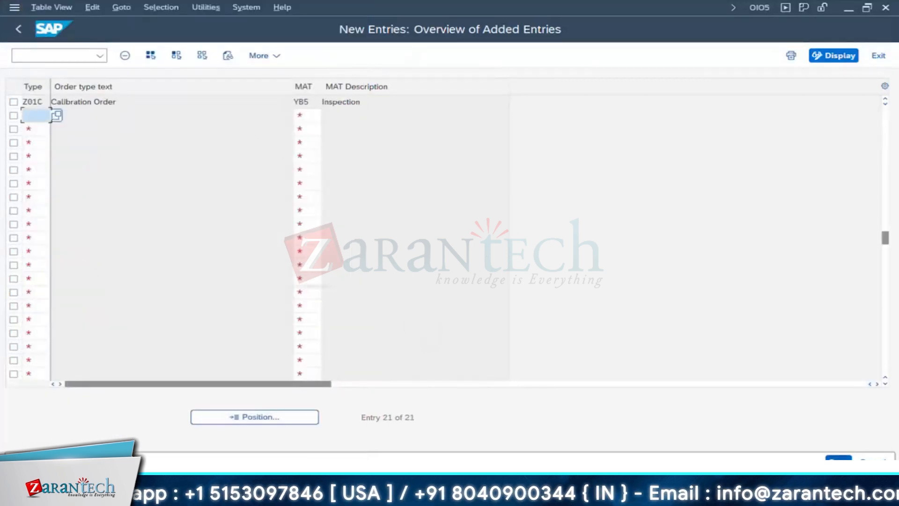
key("ctrl+s")
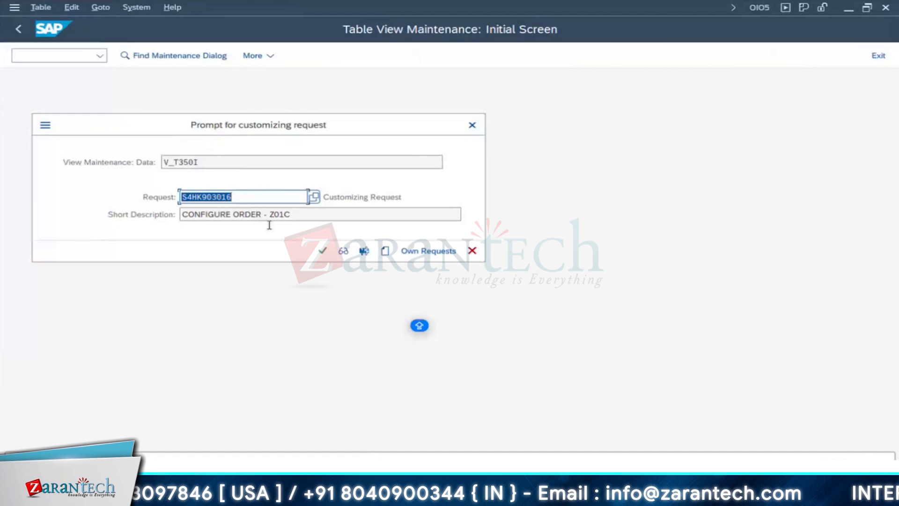
left_click(323, 251)
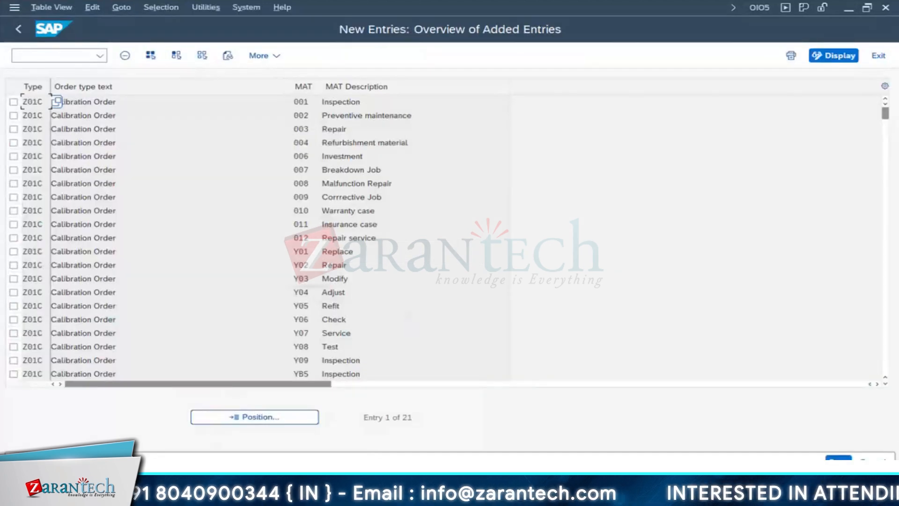
Step: Return to the IMG structure and open Default Values for Maintenance Activity Type for Each Order Type
left_click(225, 494)
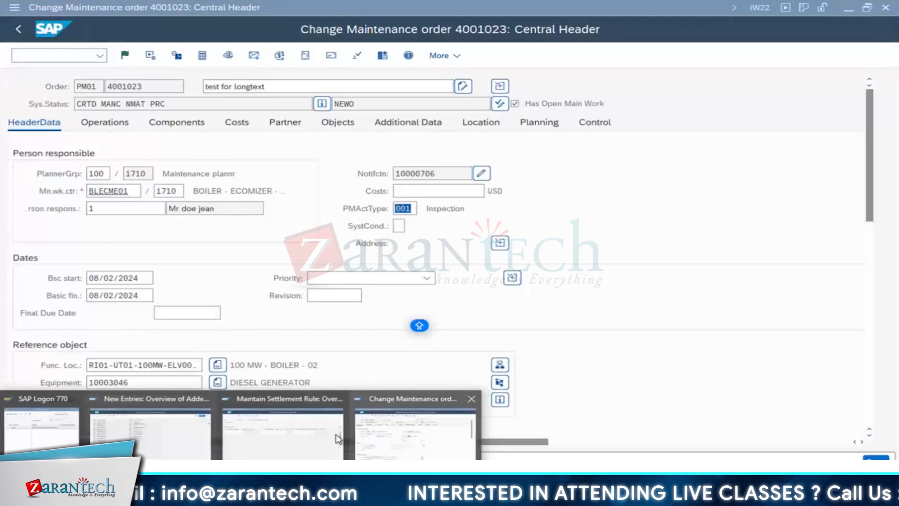
left_click(149, 431)
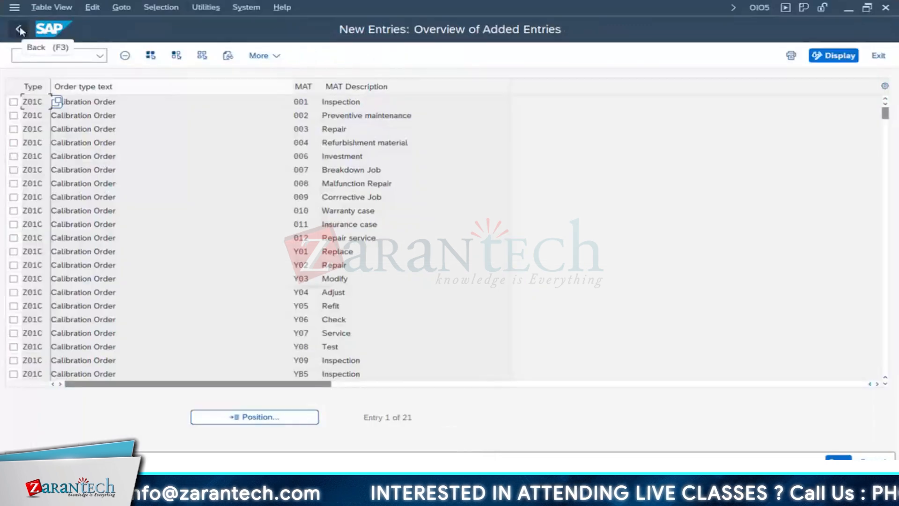
left_click(18, 29)
left_click(18, 30)
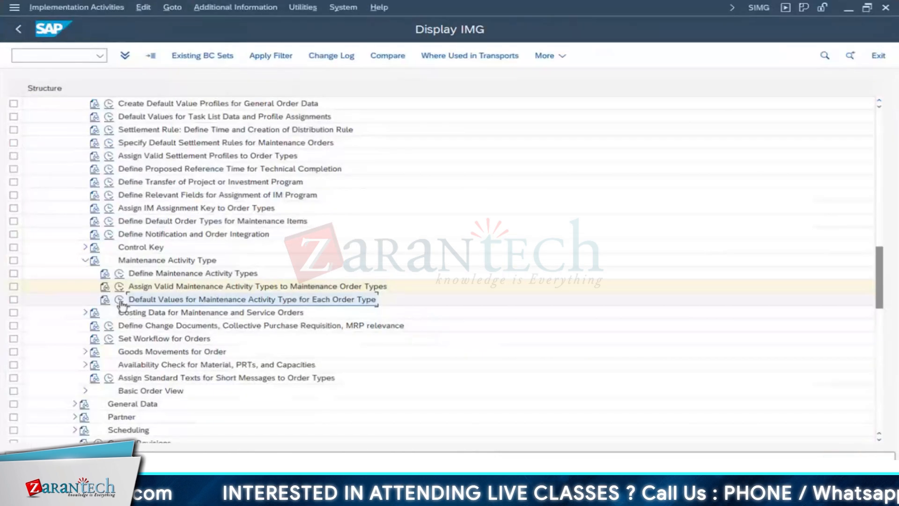
left_click(117, 299)
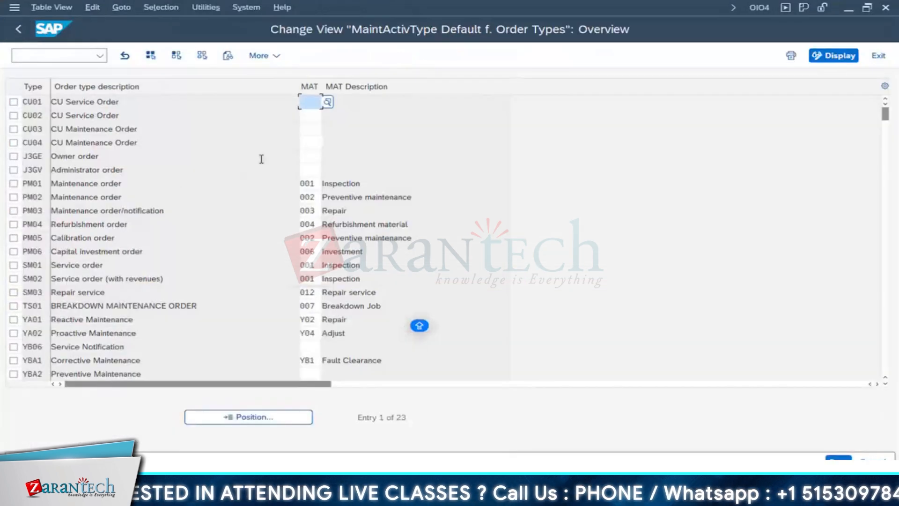
Step: Set the default maintenance activity type of Z01C Calibration Order to YB5 Inspection, using the entry listed for Z01C
left_click_drag(322, 86, 351, 84)
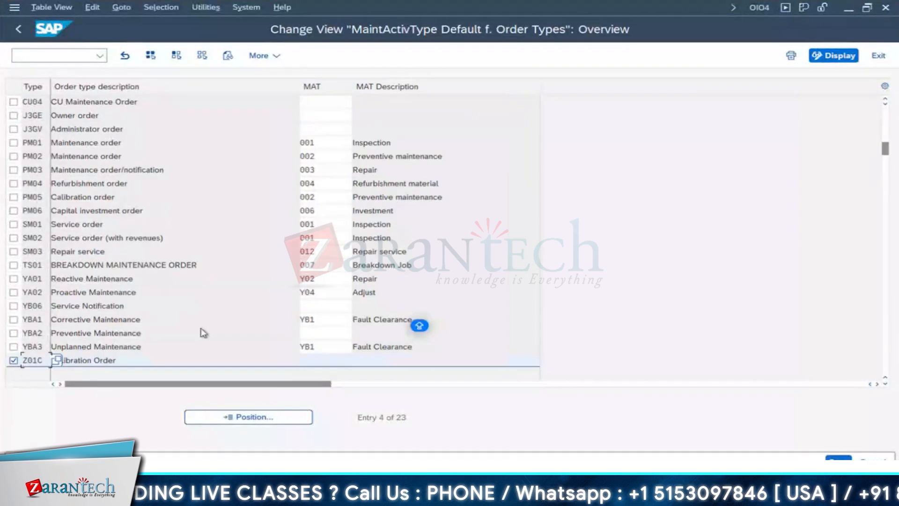
left_click(348, 363)
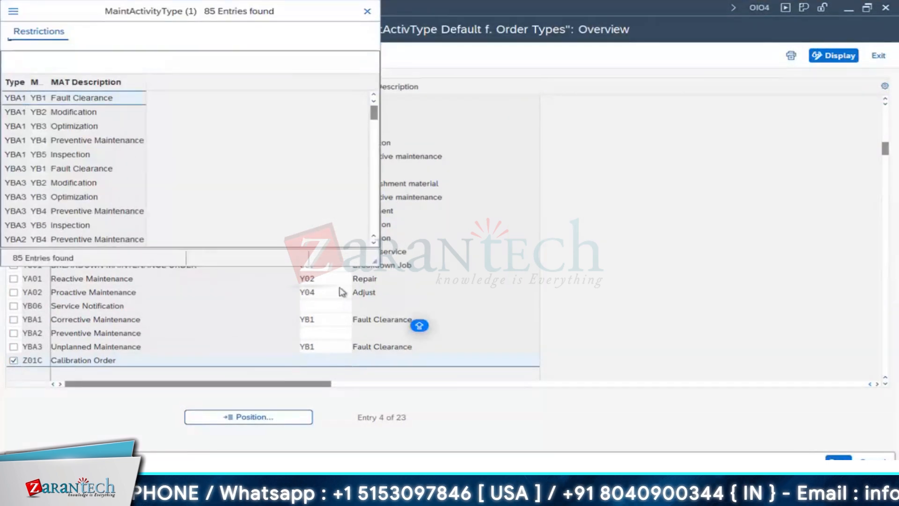
left_click_drag(47, 83, 70, 83)
scroll(55, 203, "down", 2)
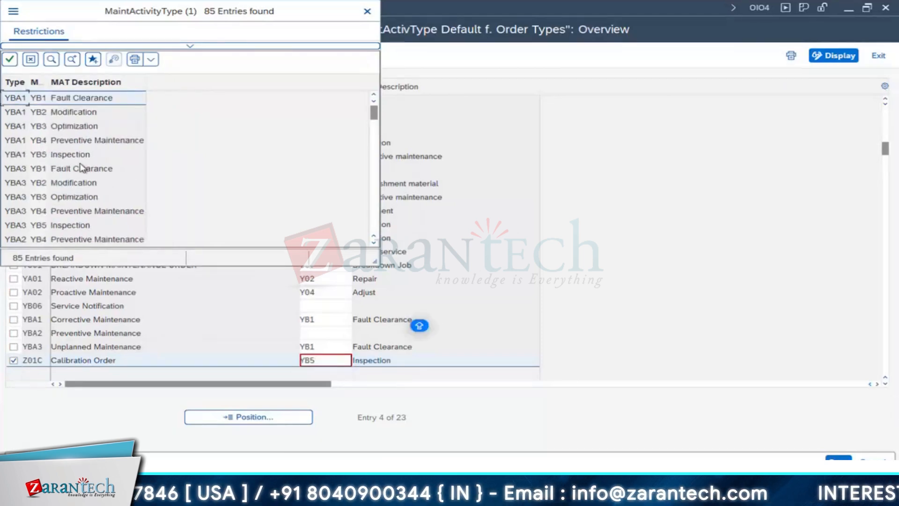
scroll(94, 168, "down", 3)
scroll(70, 174, "down", 3)
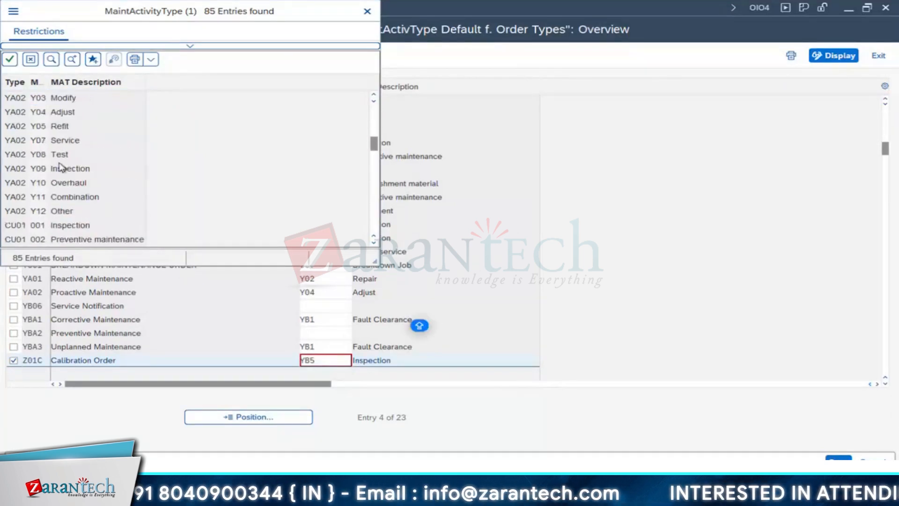
scroll(371, 161, "down", 4)
left_click_drag(369, 215, 371, 248)
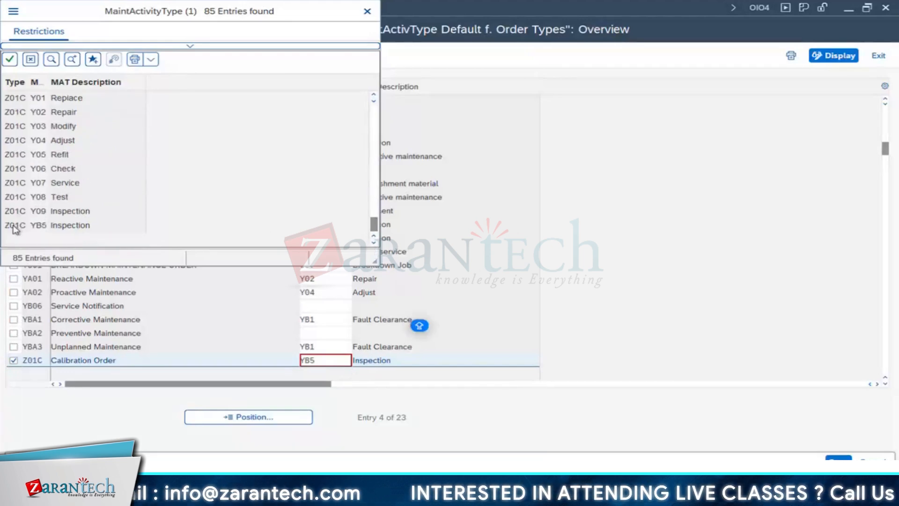
double_click(41, 225)
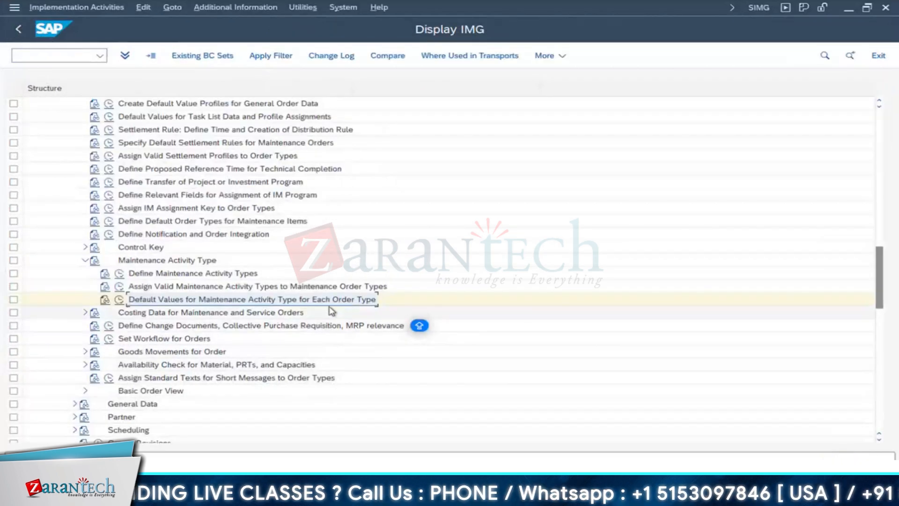
Step: Open Define Valuation Variants under Costing Data for Maintenance and Service Orders, narrow the Valuation Variant column and browse the existing variants
left_click(85, 312)
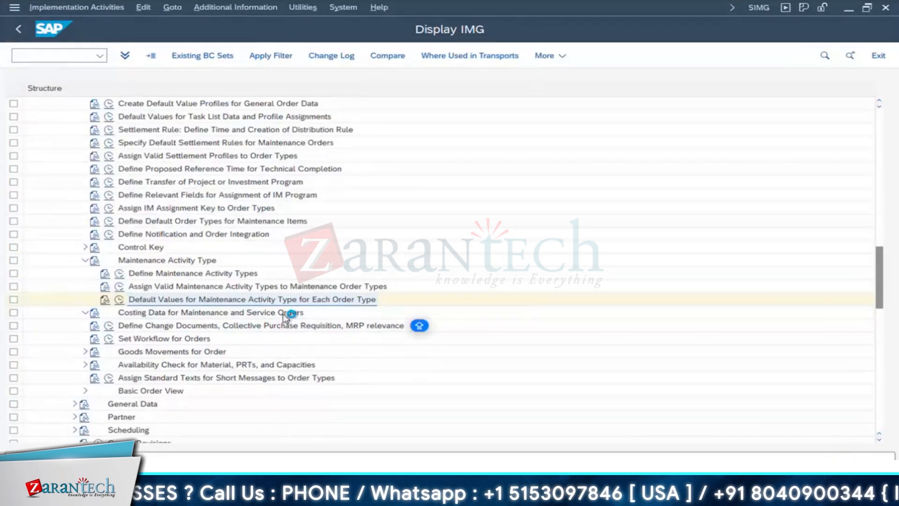
scroll(283, 314, "down", 2)
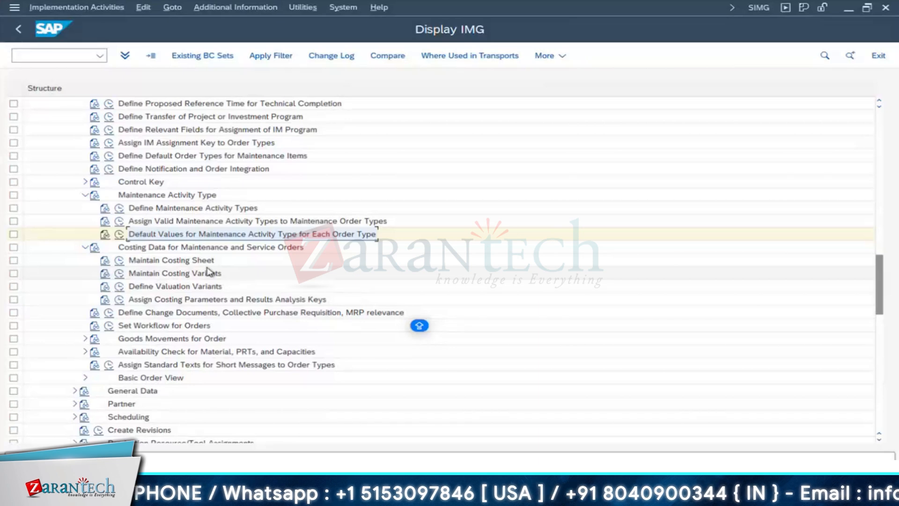
left_click(174, 287)
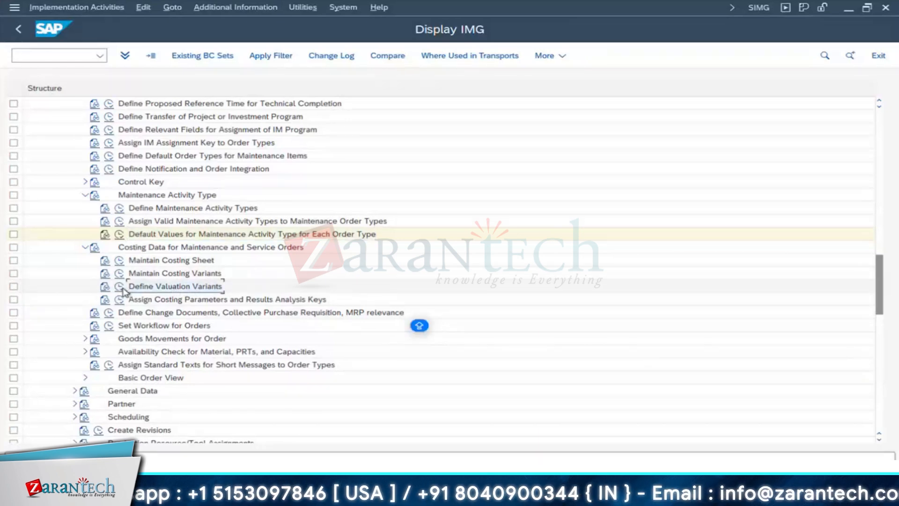
left_click(120, 286)
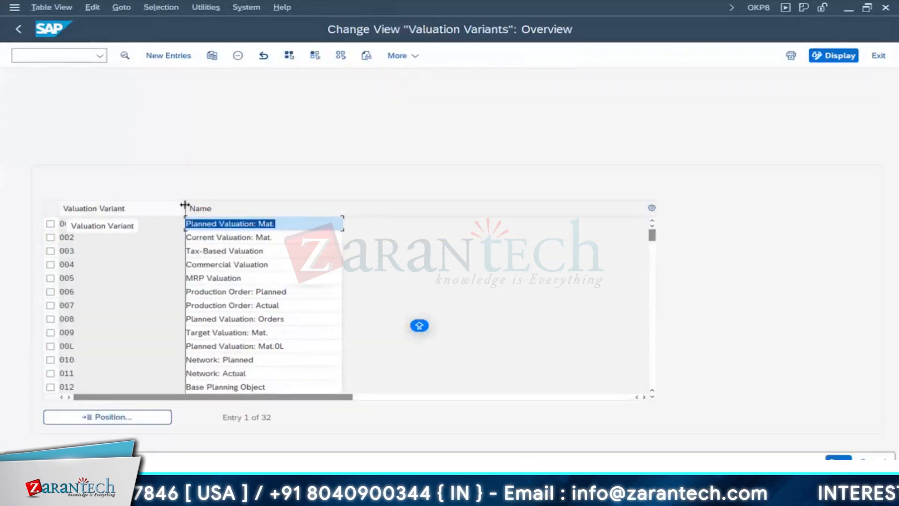
left_click_drag(185, 205, 143, 206)
scroll(82, 323, "down", 2)
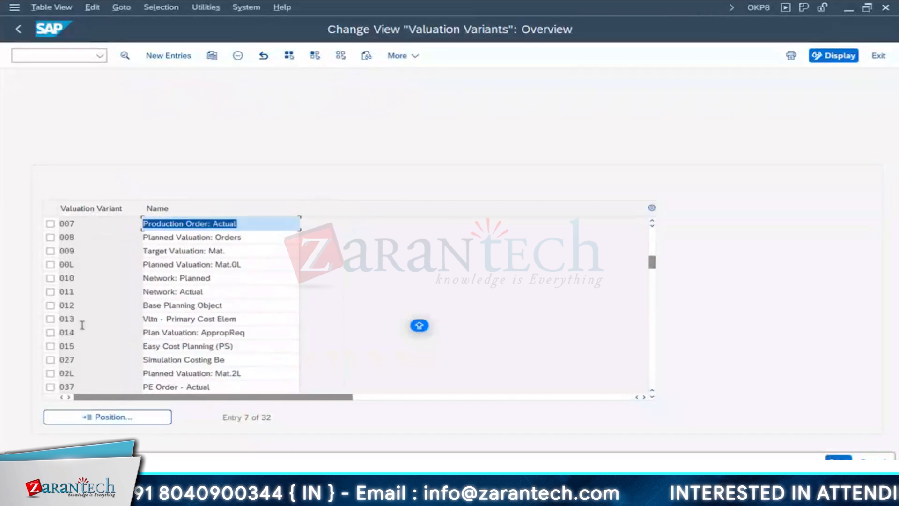
scroll(79, 323, "down", 1)
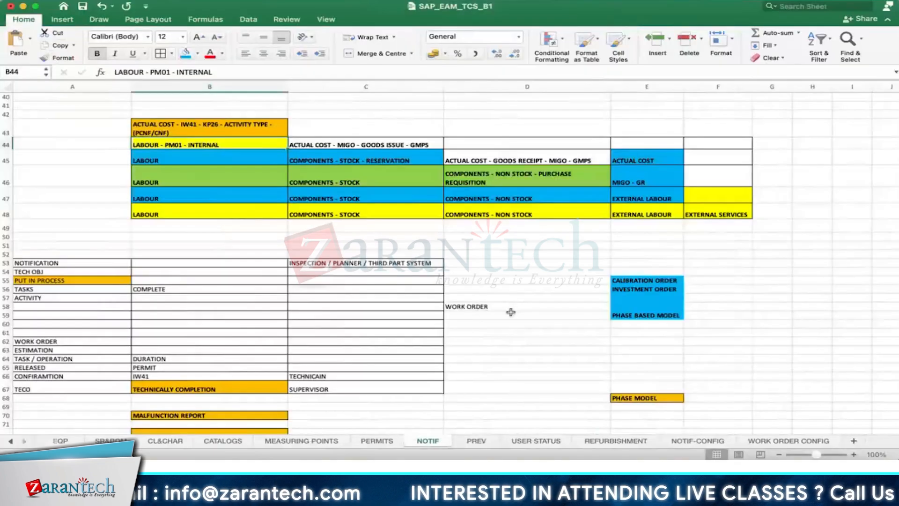
Step: Switch to the SAP_EAM_TCS_B1 workbook in Excel and enter the heading DEFINE VALUATION VARIANT in C57 of the WORK ORDER CONFIG sheet
scroll(512, 311, "down", 3)
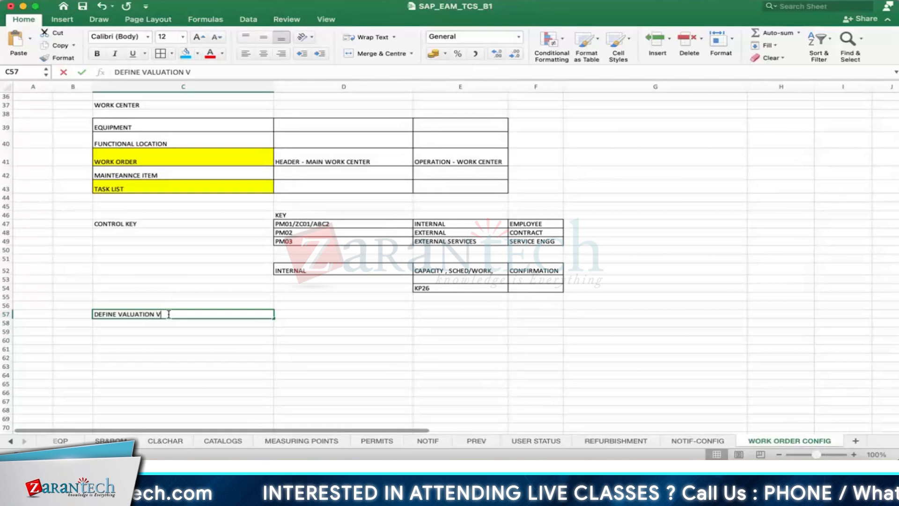
type("ARIANT")
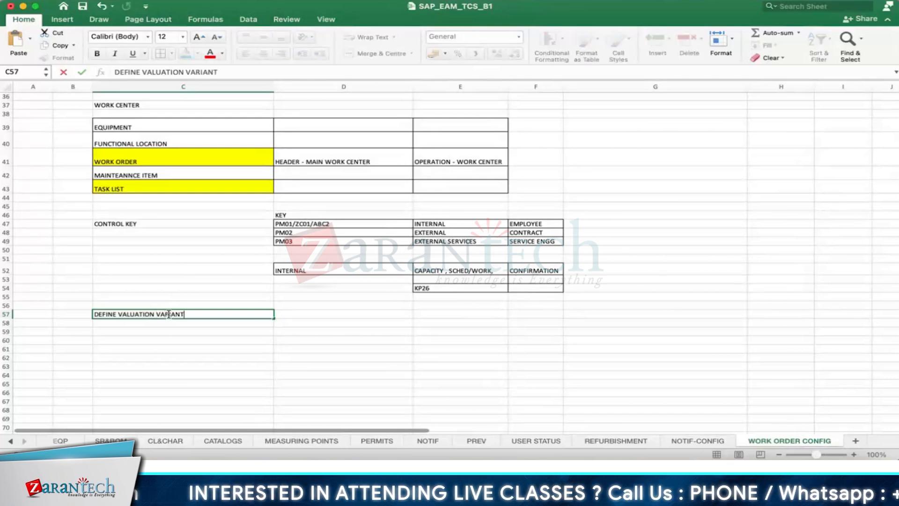
key("Return")
key("Return")
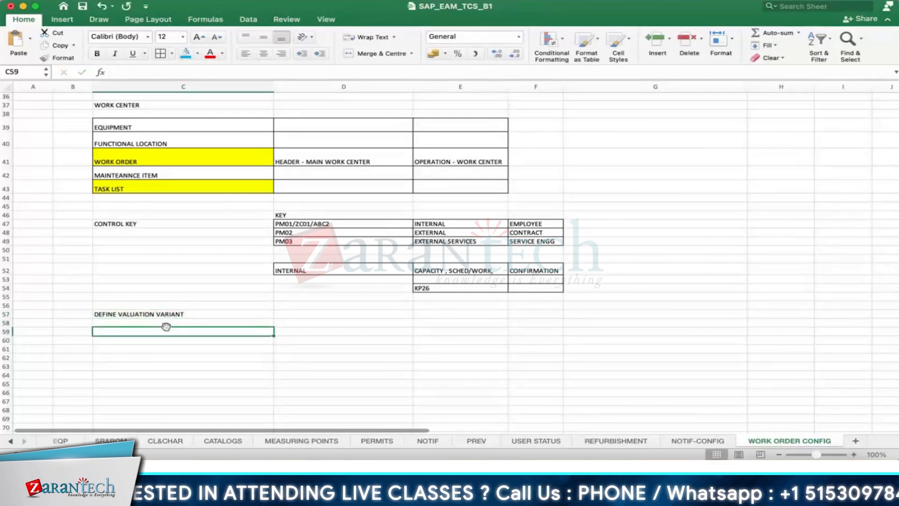
Step: Enter MATERIAL, LABOUR and SUBCONTRACT in cells C59 to E59, below the DEFINE VALUATION VARIANT heading
type("MATERIAL")
key("Tab")
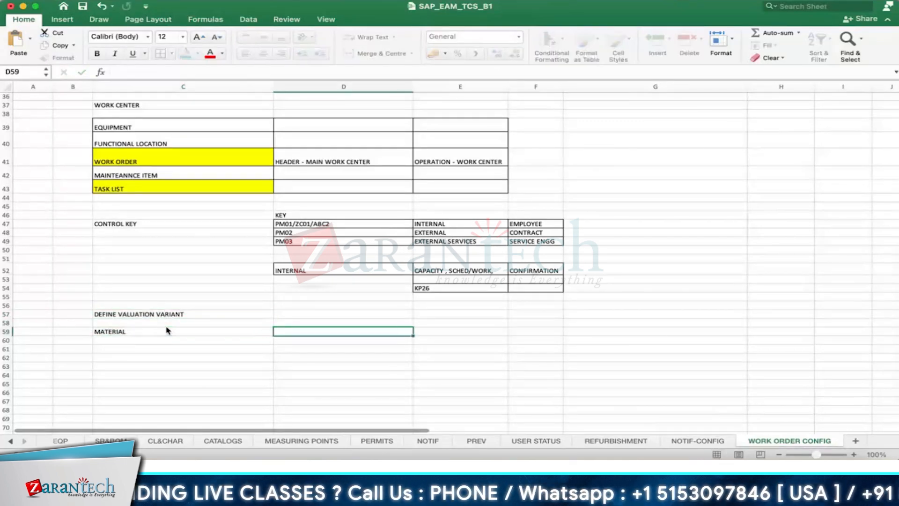
type("LABOU")
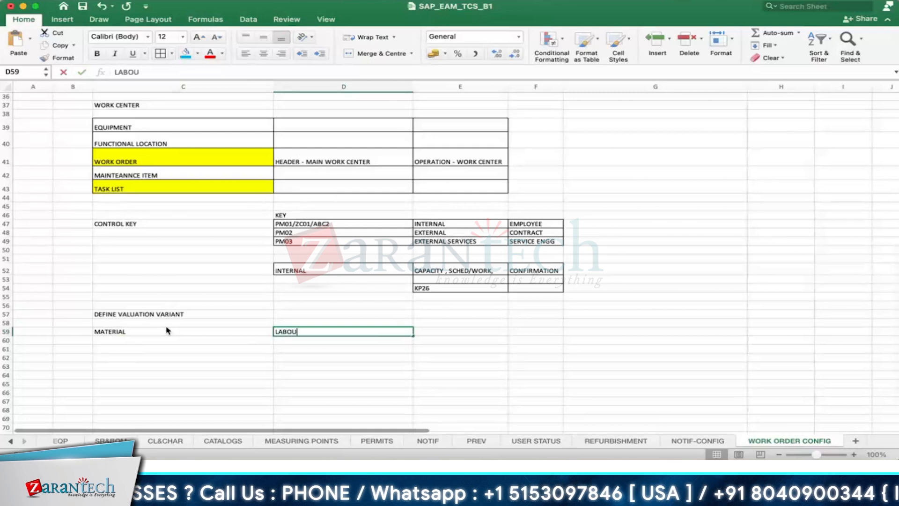
type("R")
key("Tab")
type("SUB")
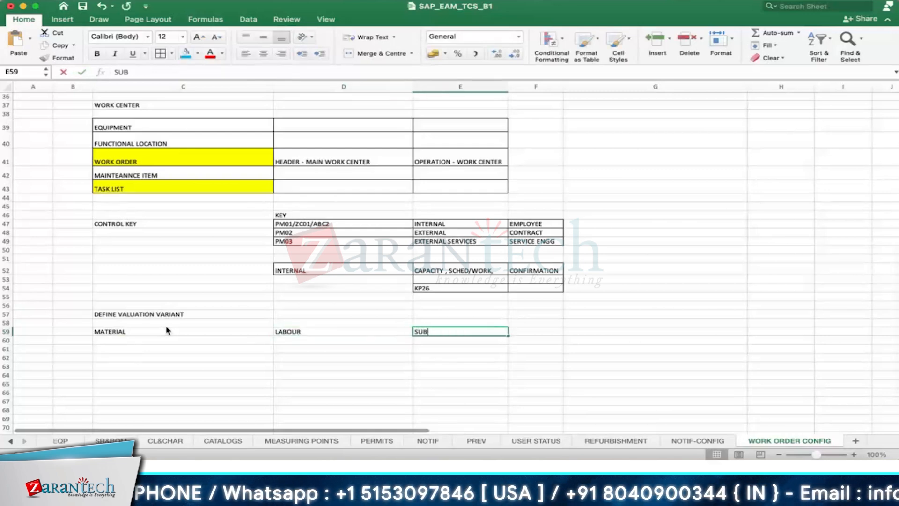
type("CONTRACT")
key("Tab")
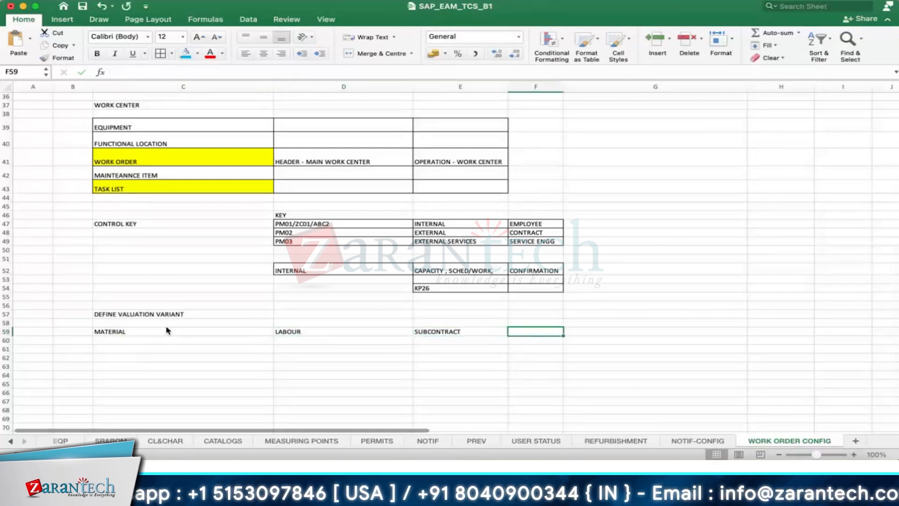
Step: Complete row 59 with EXTERNAL, OVERHEAD and MISCEL in cells F59 to H59
type("EXTERNAL")
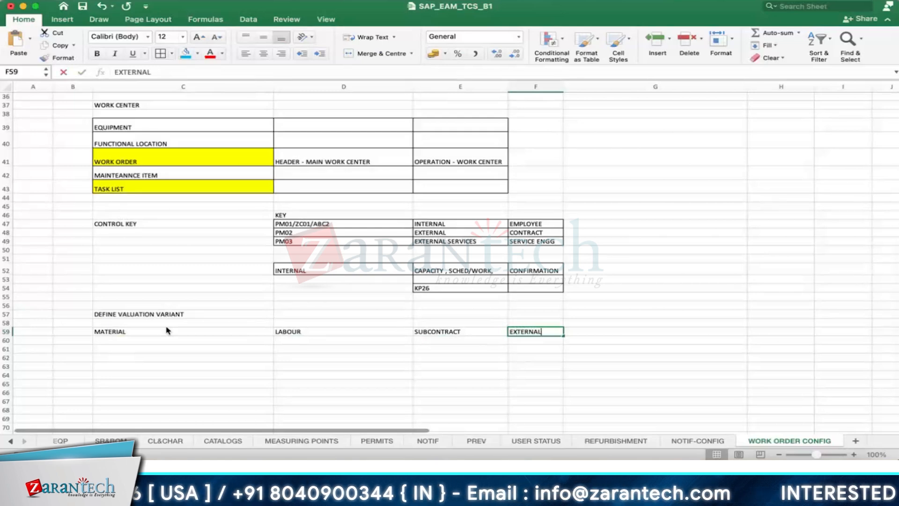
key("Tab")
type("OVE")
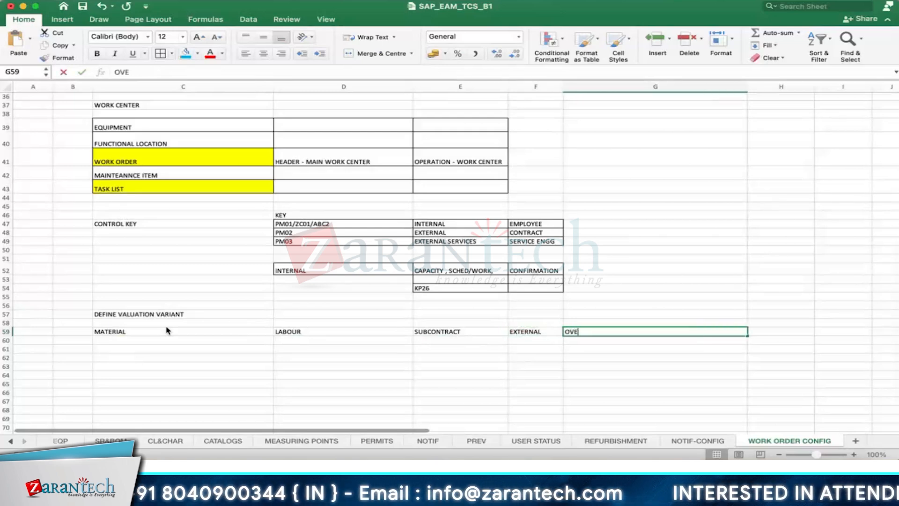
type("RHEAD")
key("Tab")
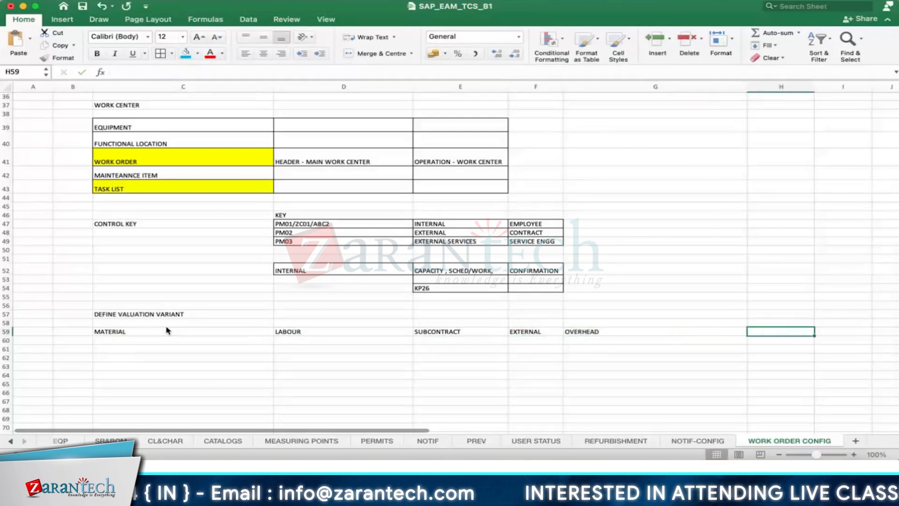
type("MISCEL")
key("Return")
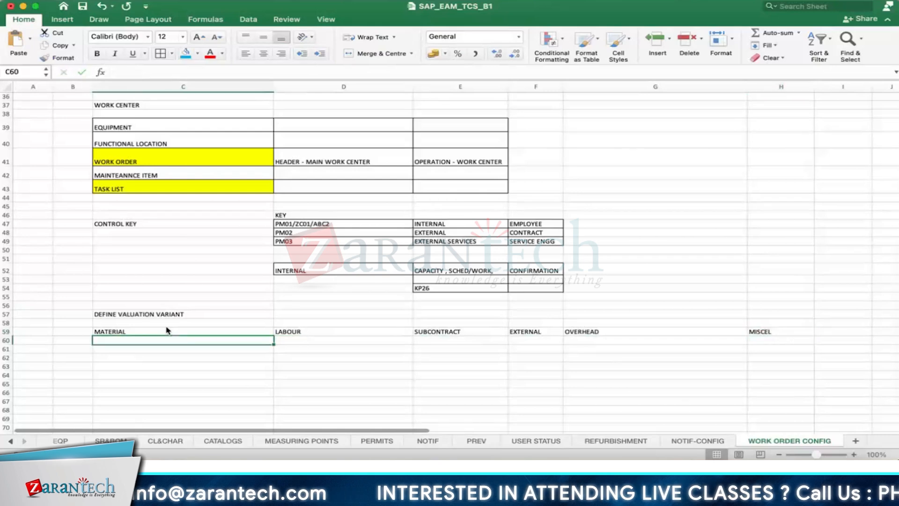
Step: Fill the OVERHEAD and MISCEL cells in row 59 with blue
left_click_drag(620, 334, 796, 334)
left_click(180, 56)
scroll(635, 342, "down", 1)
left_click(636, 342)
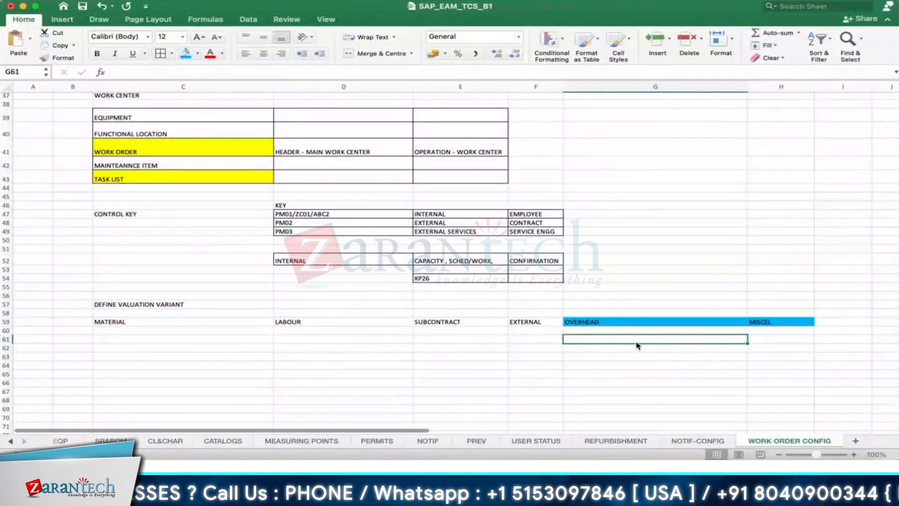
left_click(616, 350)
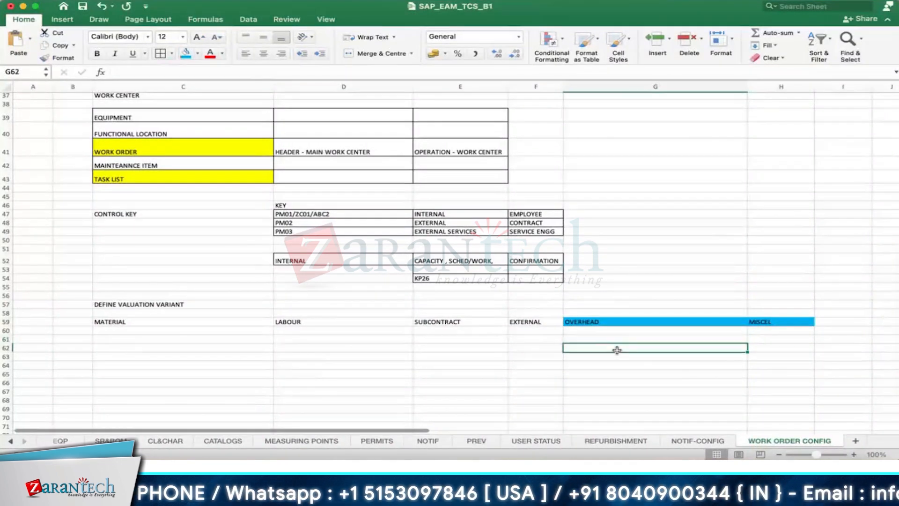
left_click(622, 358)
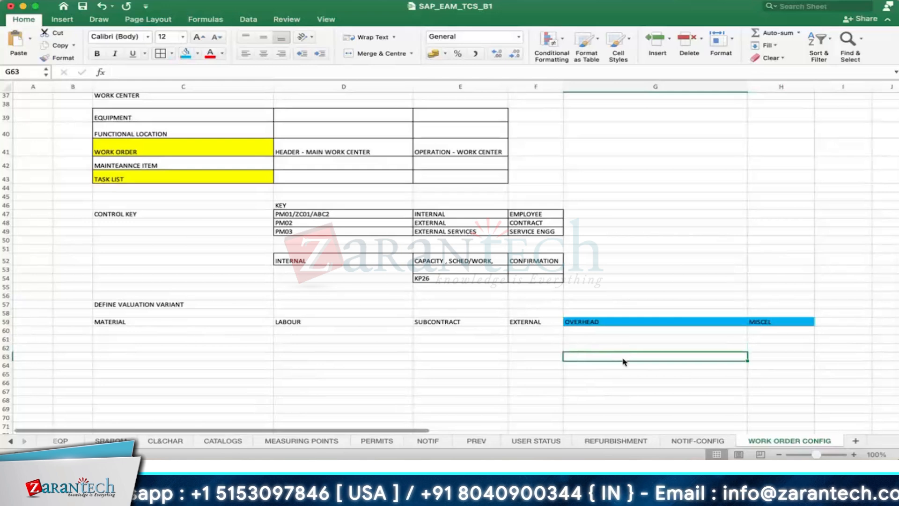
left_click(120, 322)
left_click(308, 319)
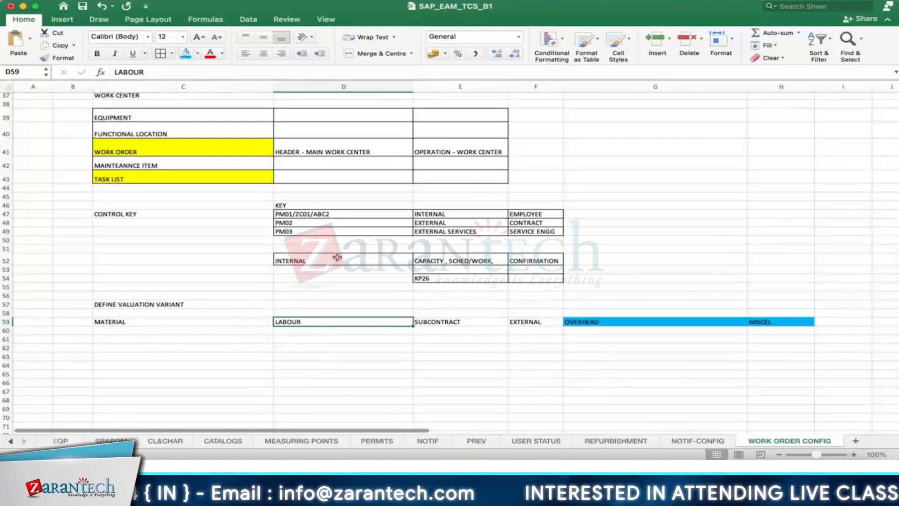
left_click(364, 297)
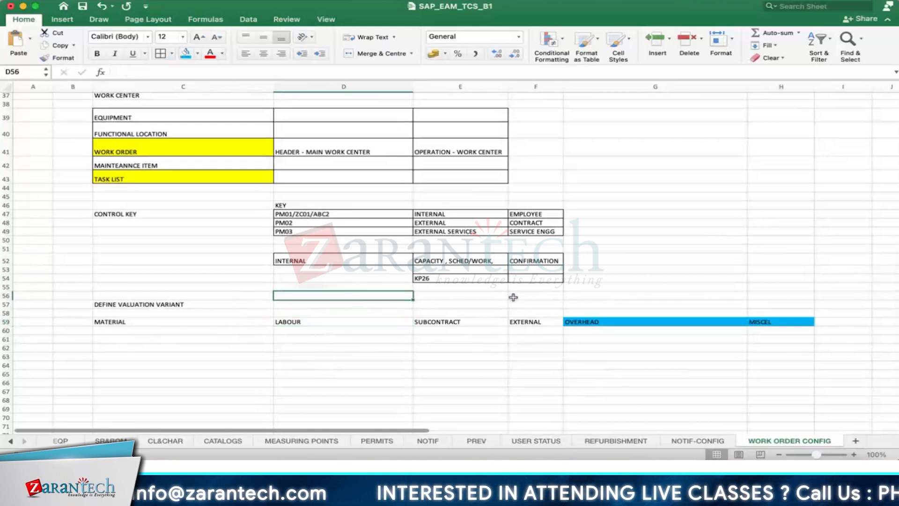
left_click(642, 252)
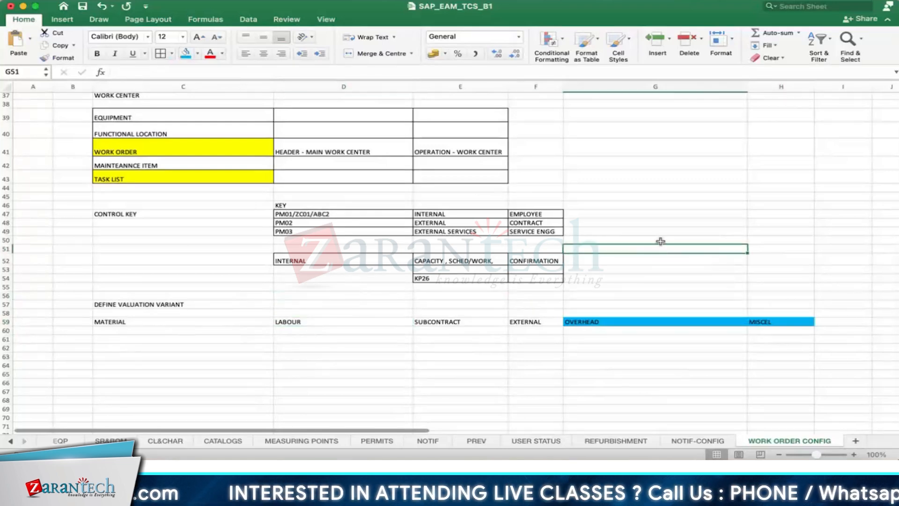
left_click(611, 322)
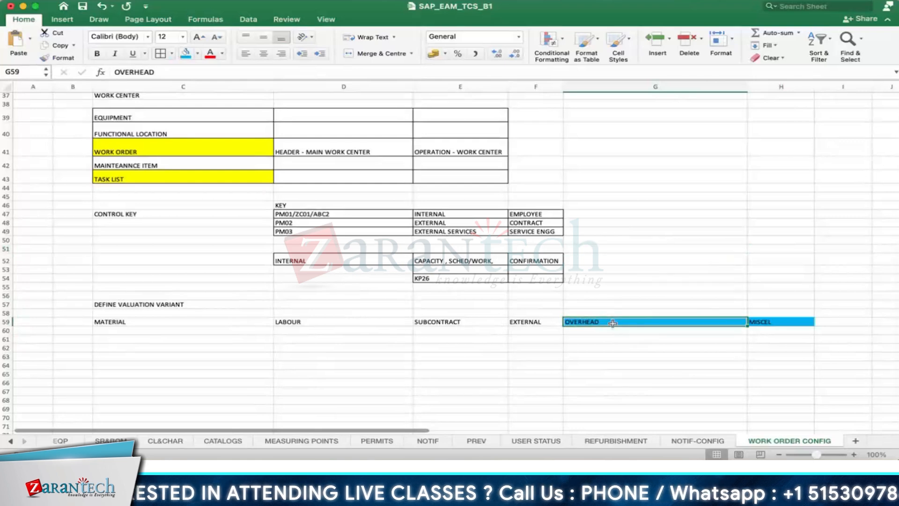
left_click(602, 339)
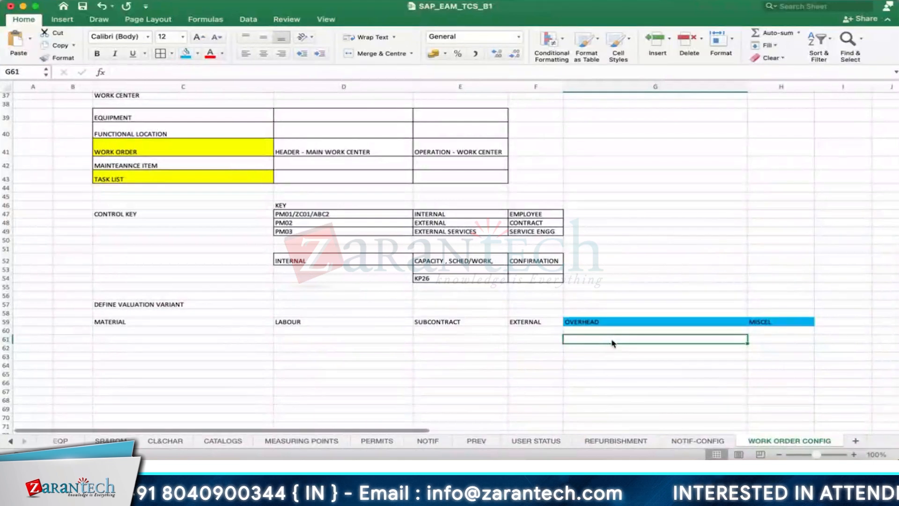
left_click(611, 322)
left_click(610, 340)
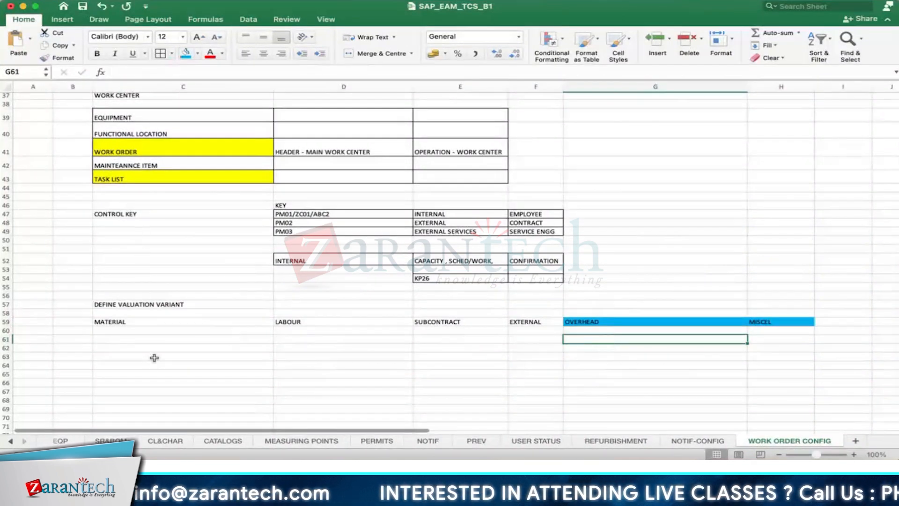
left_click(647, 323)
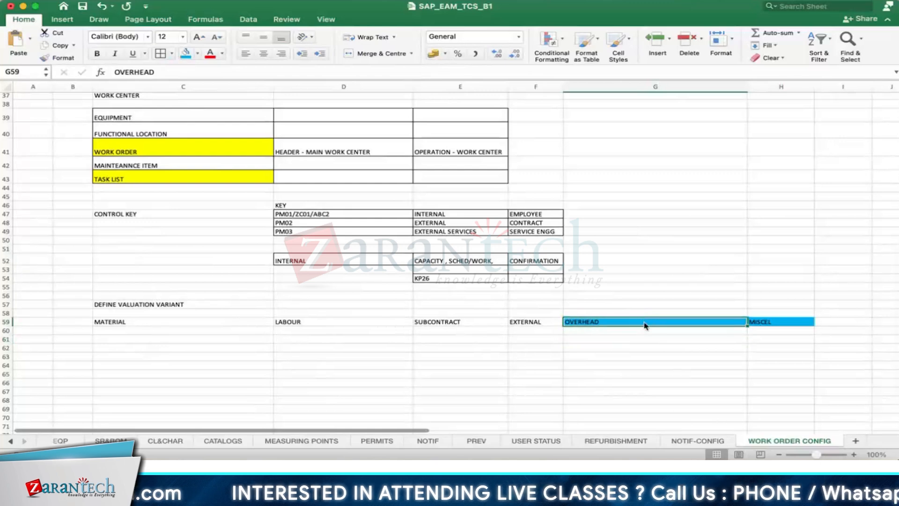
left_click(618, 356)
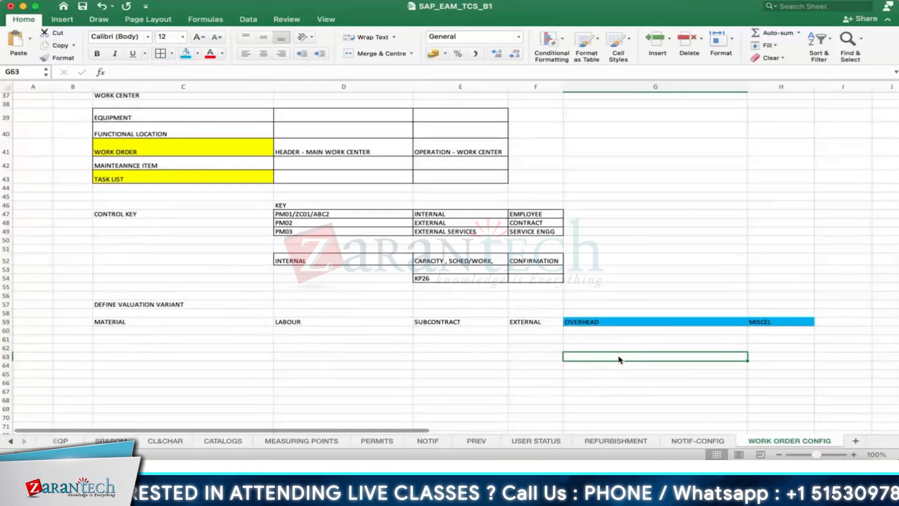
left_click(601, 340)
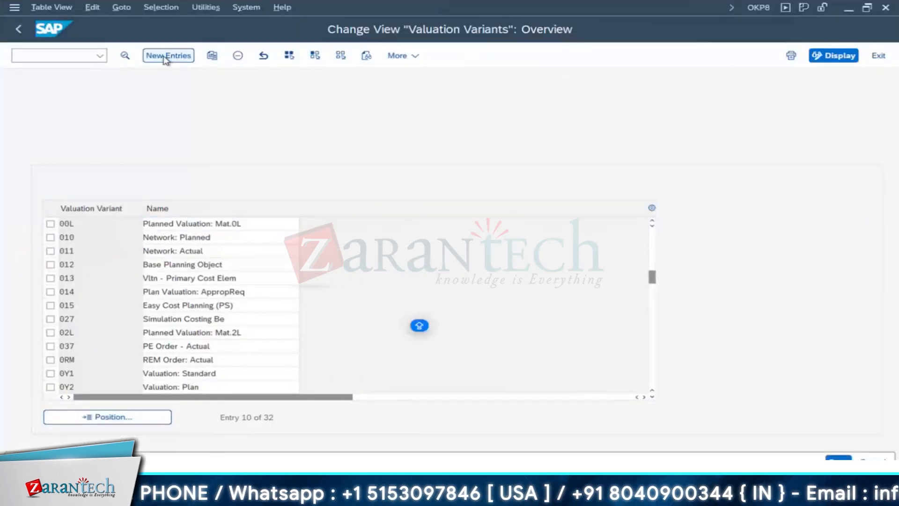
Step: Switch back to SAP and start a new valuation variant ZC1 with the name PLND/ACTUAL COST
left_click(165, 56)
type("zc1")
left_click(242, 89)
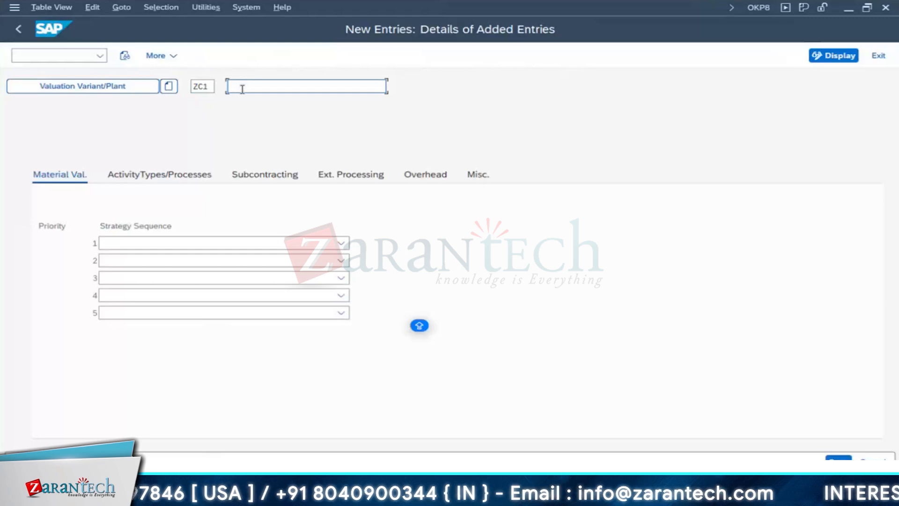
type("PLANNED")
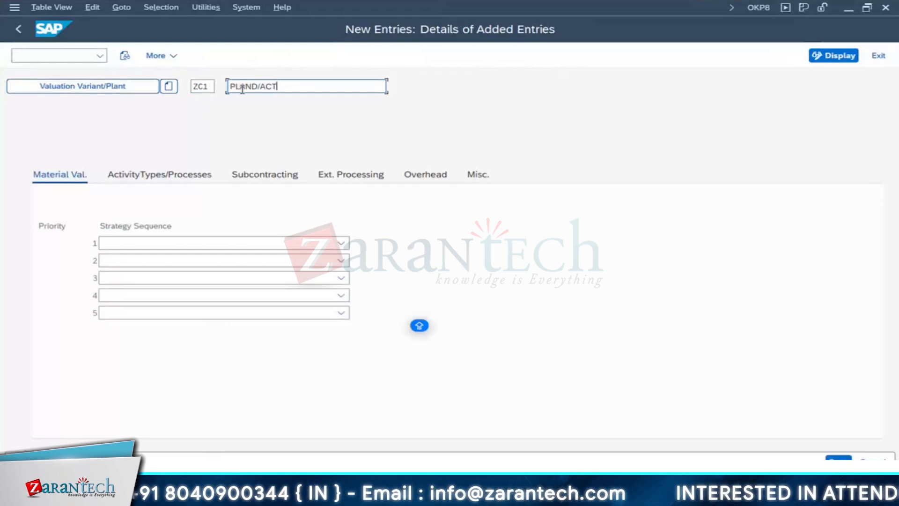
type("/ACTUAL COST")
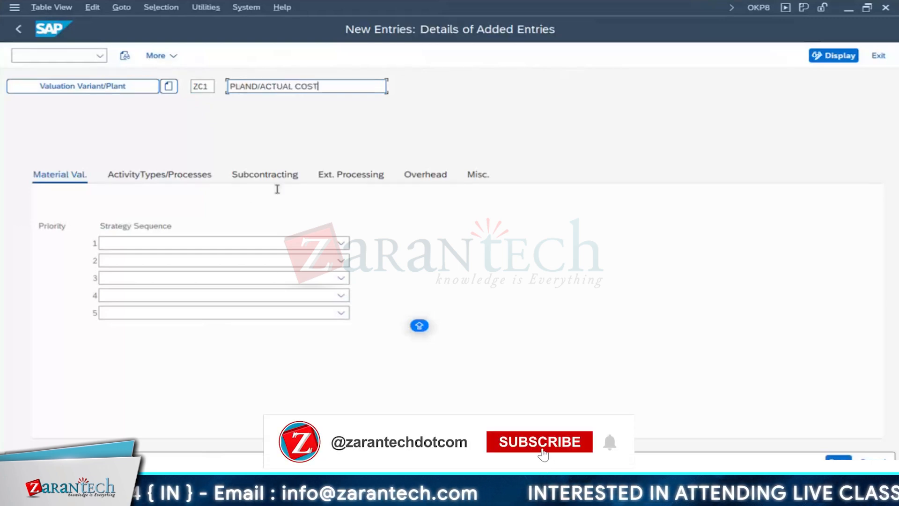
left_click(251, 87)
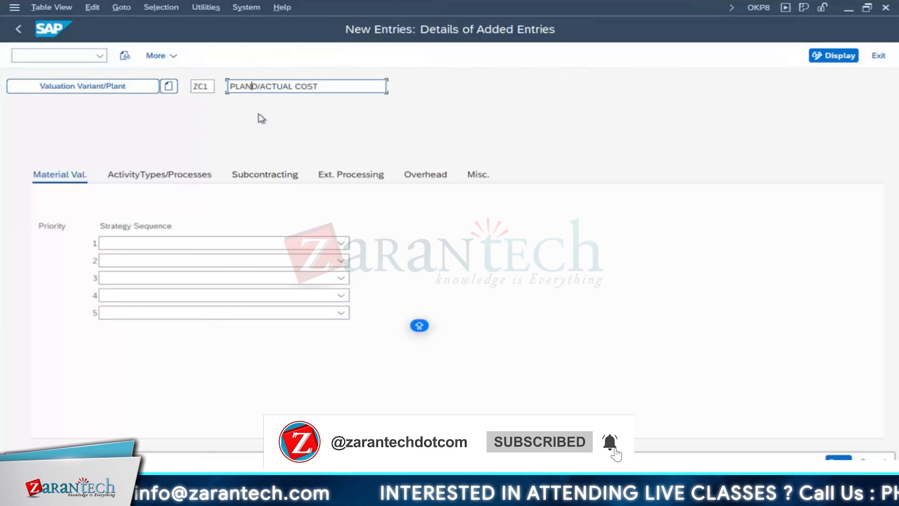
key("Left")
key("BackSpace")
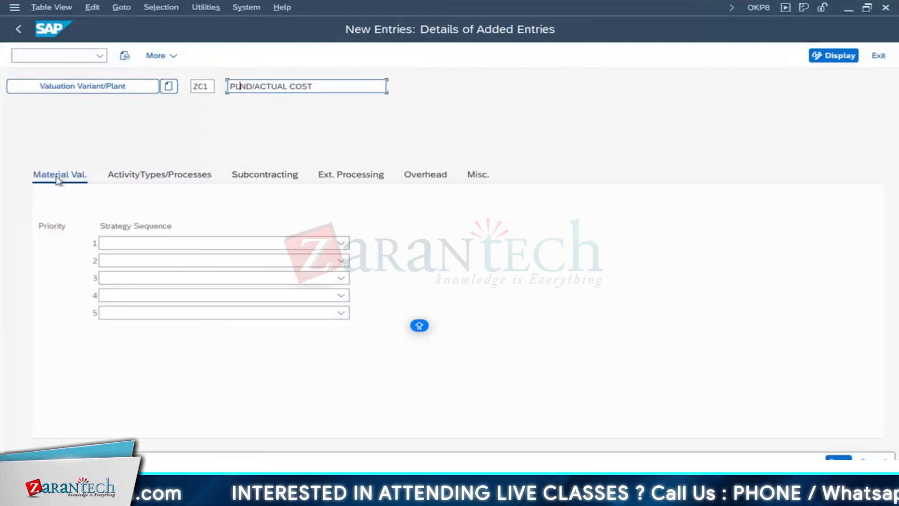
Step: Look through the strategies offered for priority 1 of the material valuation
left_click(132, 243)
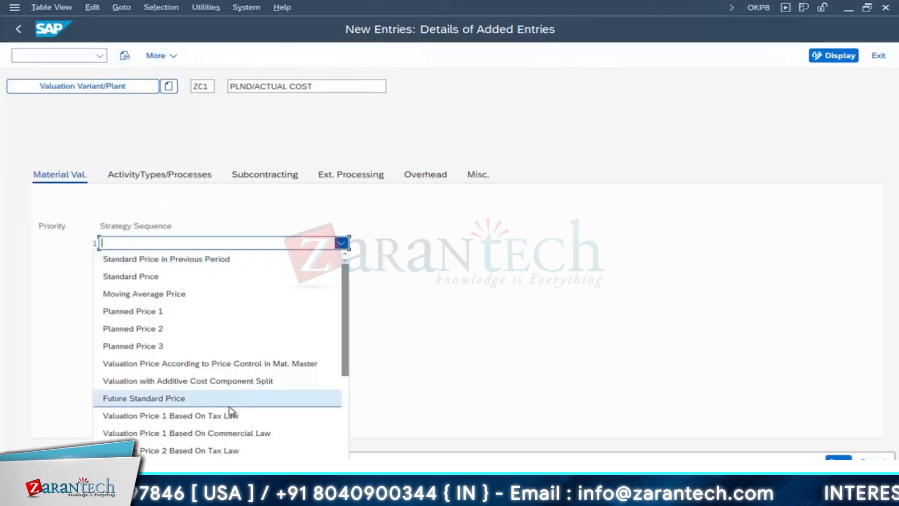
scroll(231, 411, "down", 1)
scroll(231, 411, "down", 2)
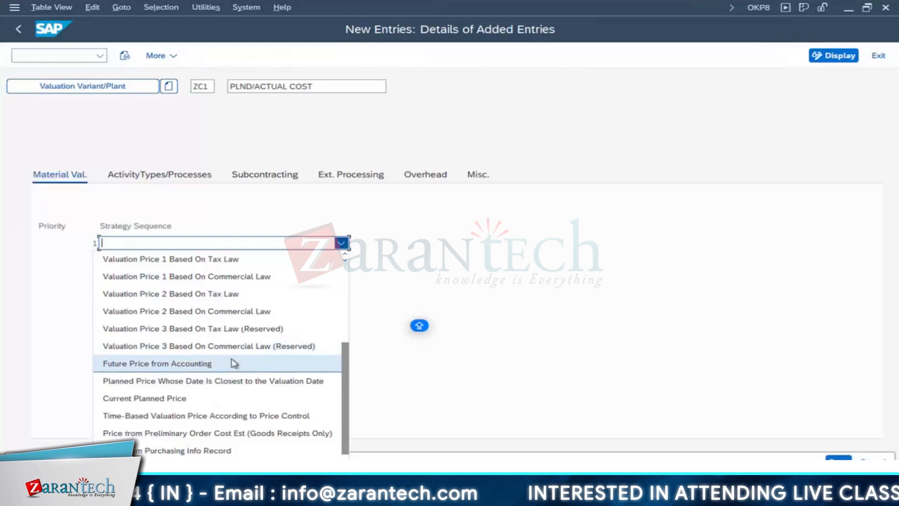
scroll(234, 363, "down", 1)
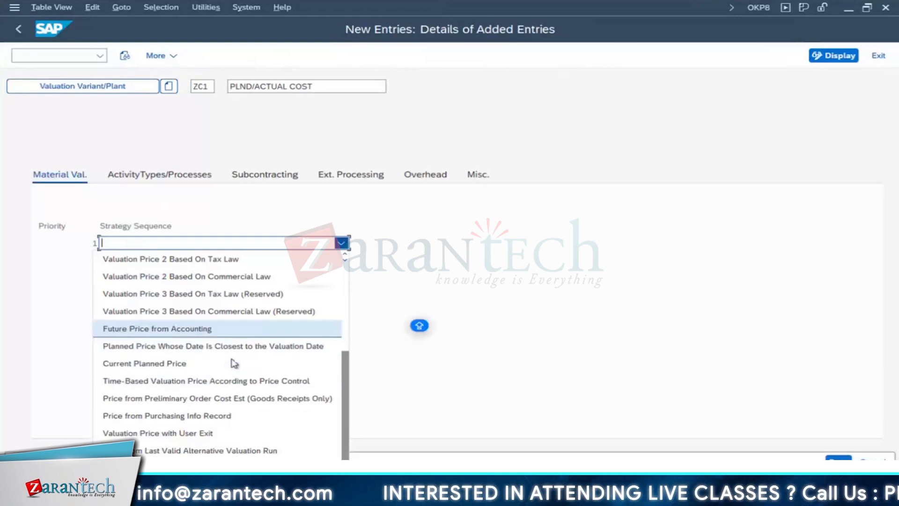
scroll(227, 366, "up", 3)
scroll(230, 370, "up", 1)
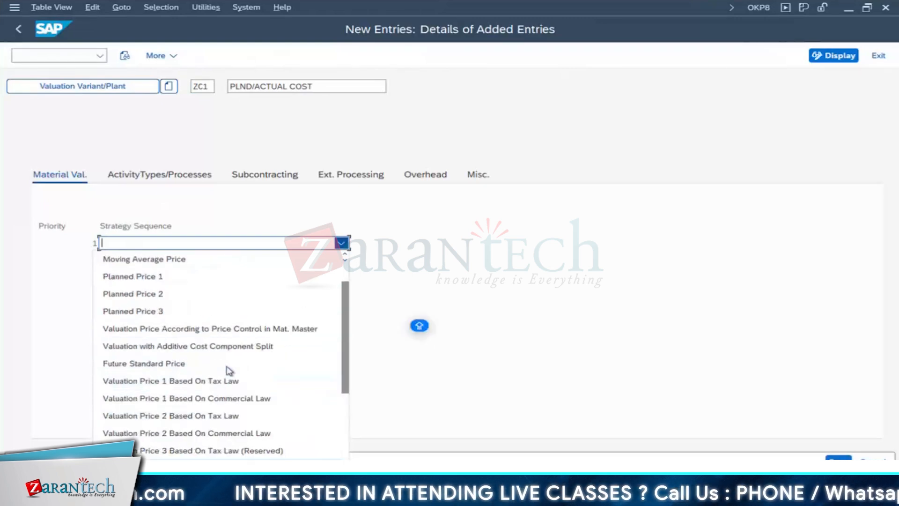
scroll(228, 374, "up", 1)
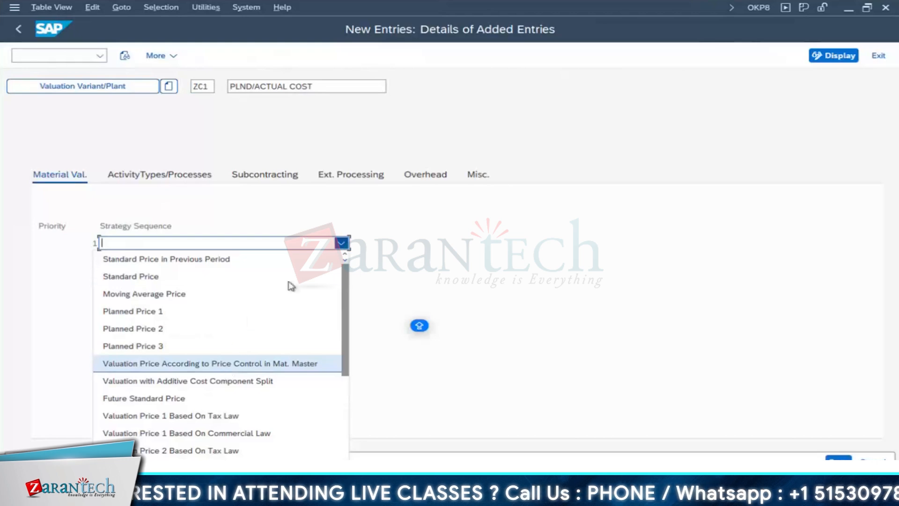
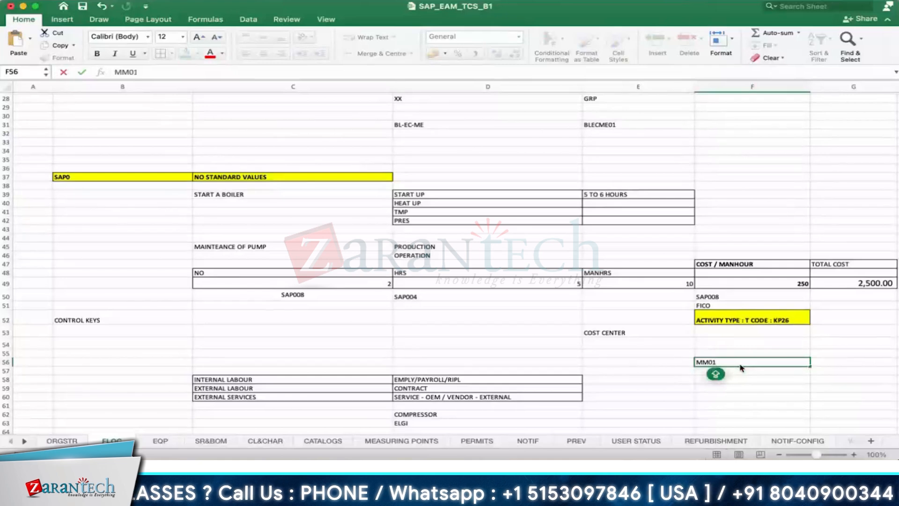
Step: Switch to the Excel workbook and complete cell F56 of the current sheet as MM02
key("BackSpace")
type("2")
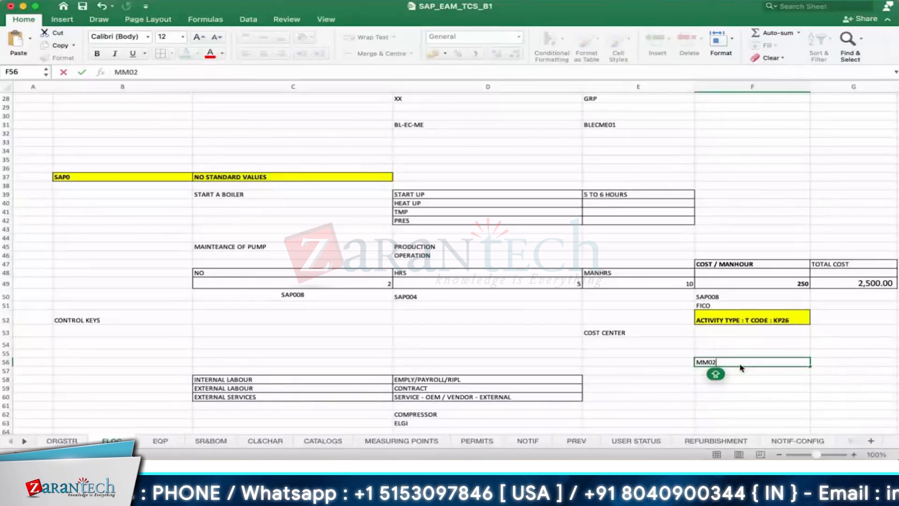
key("Return")
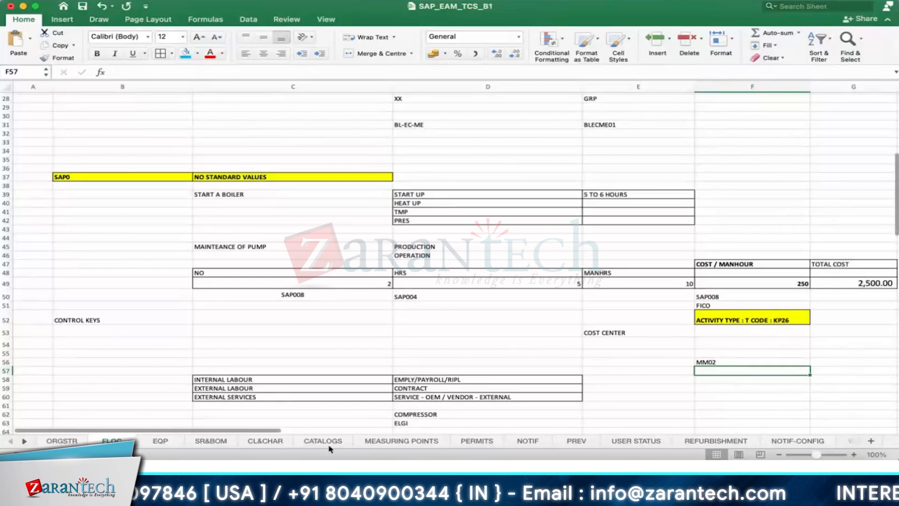
Step: Go to the WORK ORDER CONFIG sheet and select the MATERIAL cell below DEFINE VALUATION VARIANT
left_click(828, 442)
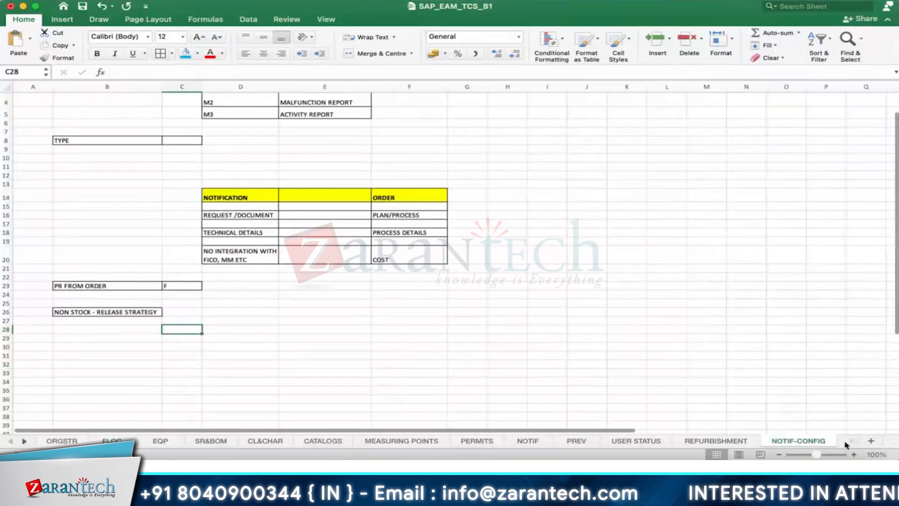
left_click(845, 444)
left_click(845, 443)
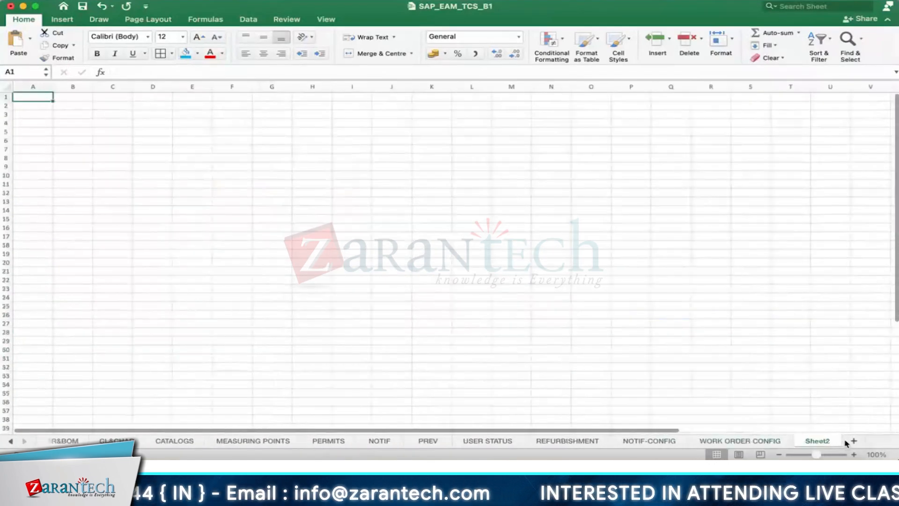
left_click(739, 440)
left_click(279, 355)
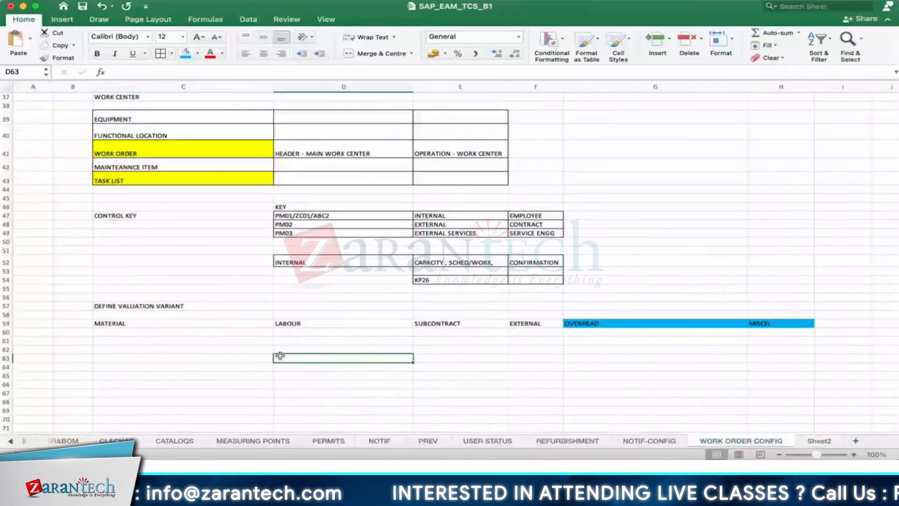
left_click(185, 321)
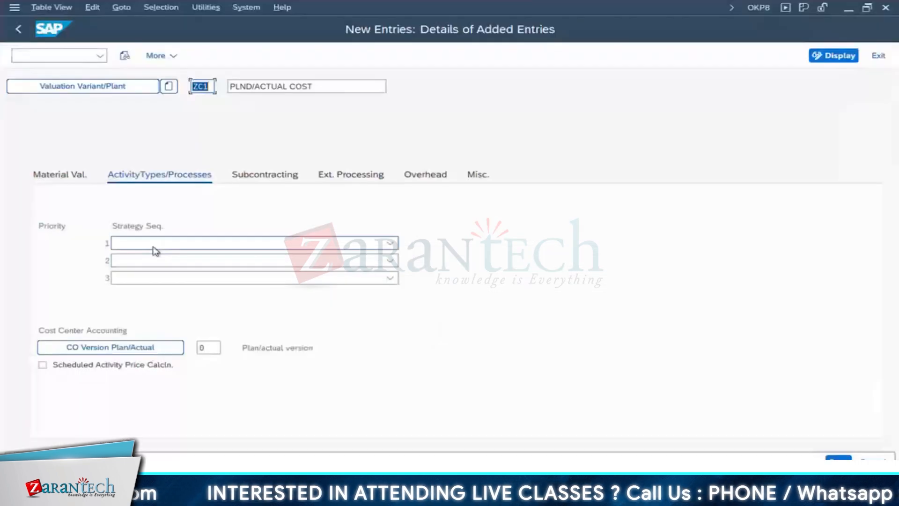
Step: In SAP, set activity type priority 1 to Plan Price for the Period and priority 2 to Plan Price as Average of All Fiscal Year Periods
left_click(153, 244)
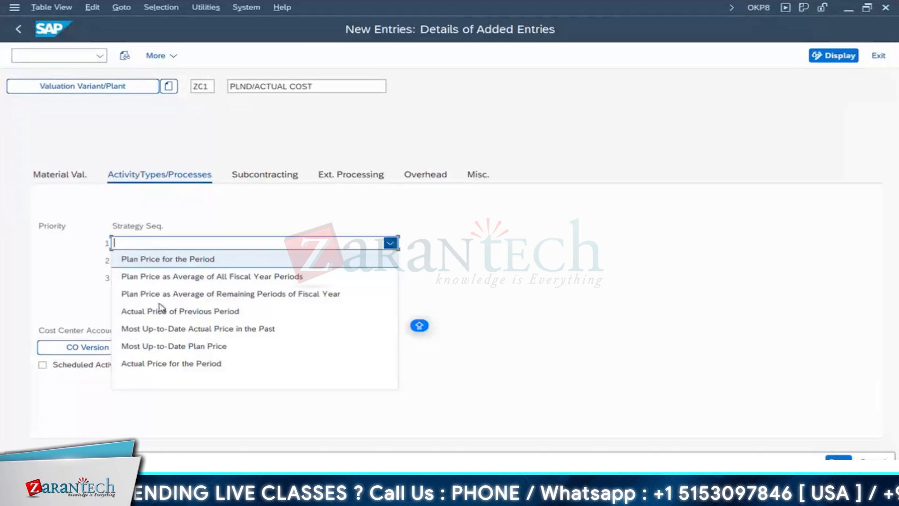
left_click(190, 261)
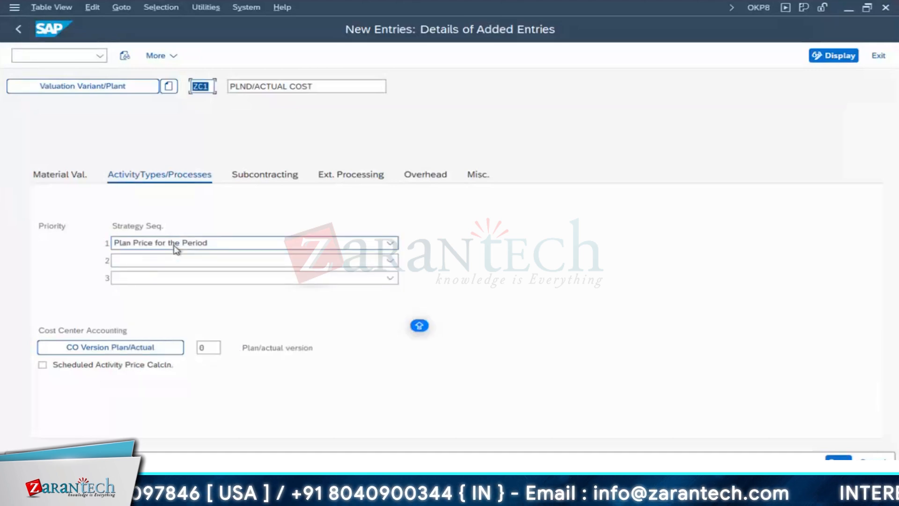
left_click(171, 261)
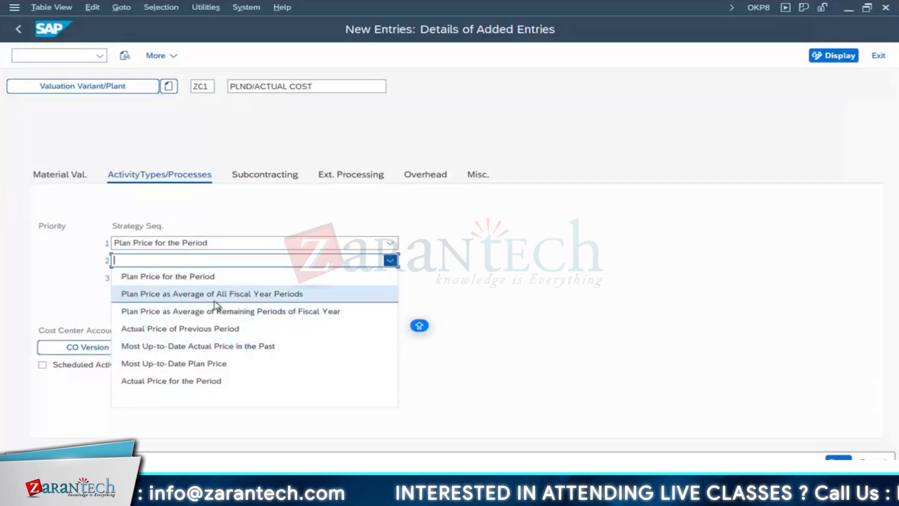
left_click(237, 295)
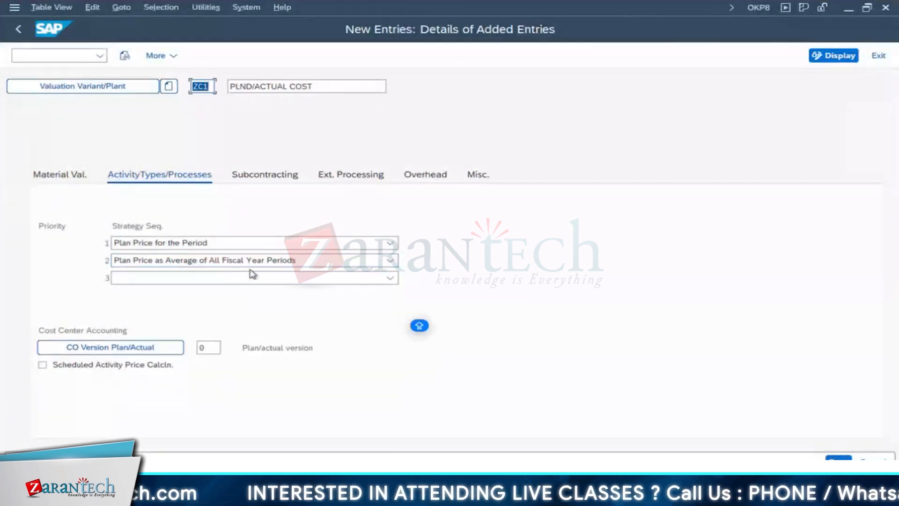
Step: Recheck the activity type and material strategies, and set subcontracting priority 1 to Effective Price from Purchase Order
left_click(271, 178)
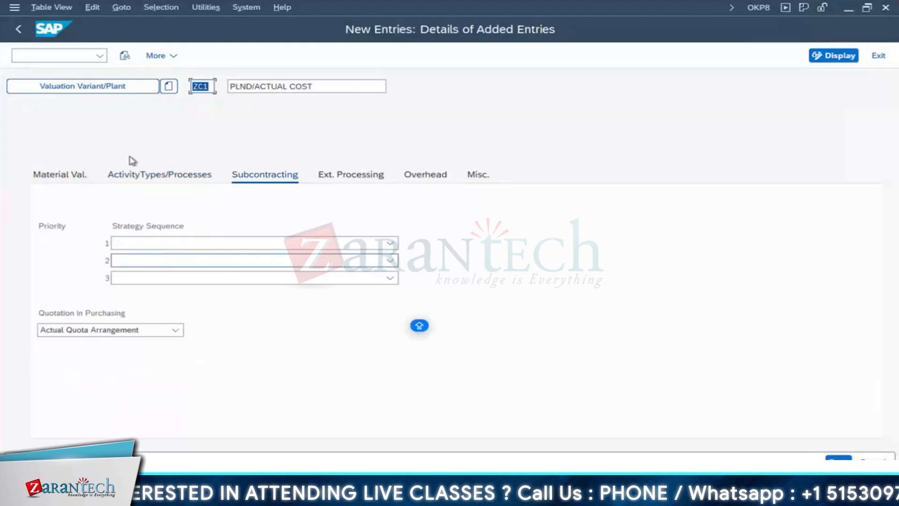
left_click(159, 175)
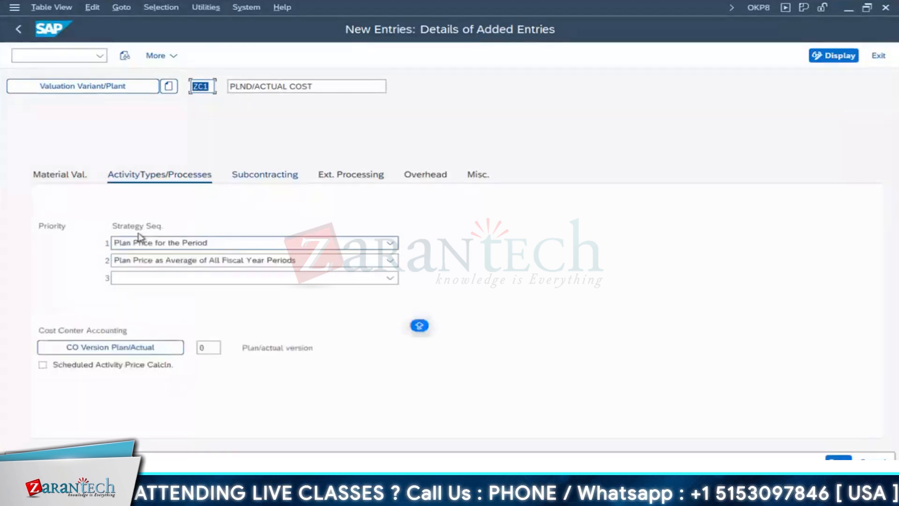
left_click(60, 176)
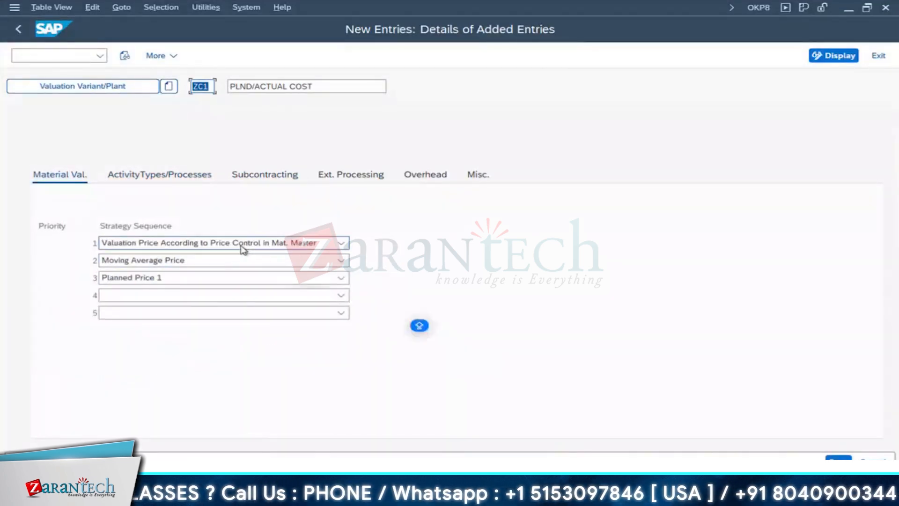
left_click(280, 177)
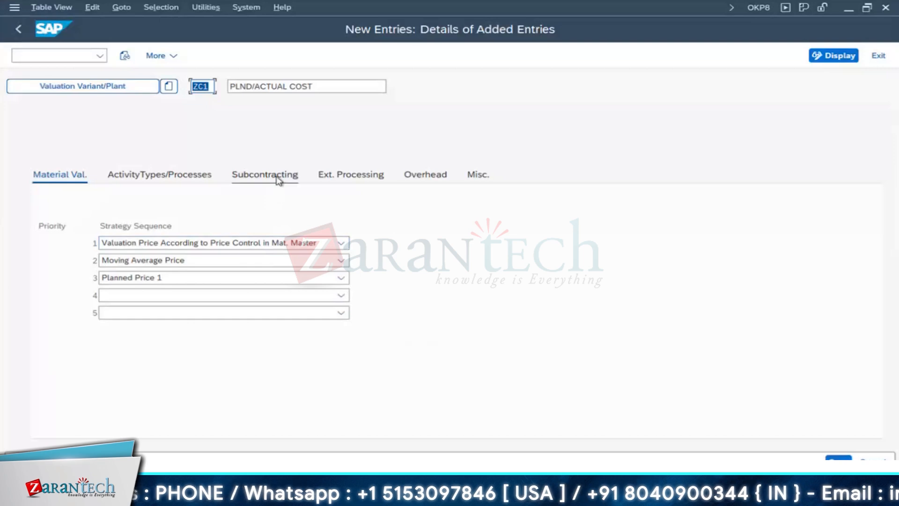
left_click(199, 244)
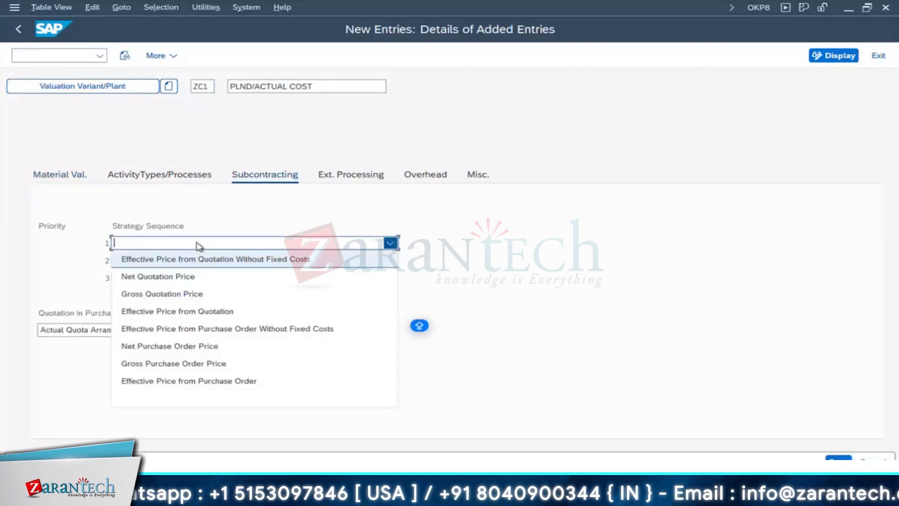
left_click(200, 380)
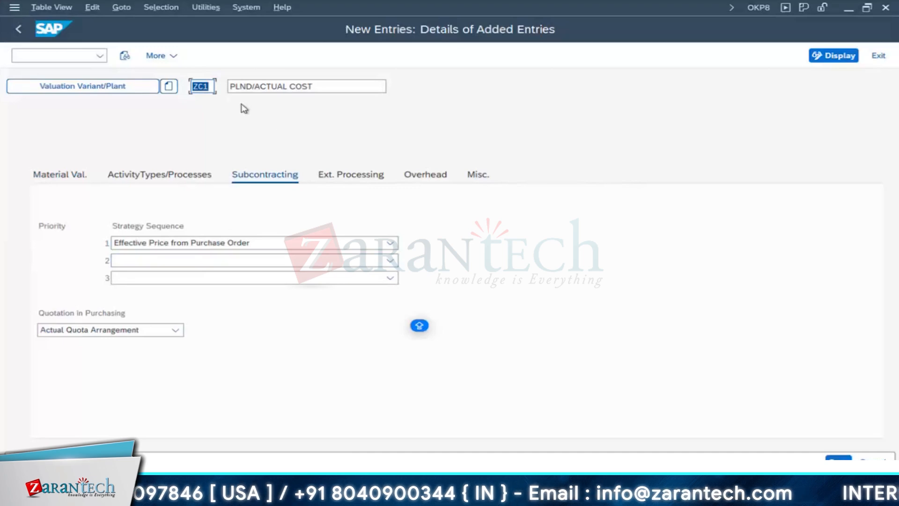
Step: Set the first strategy for external processing to Price from Operation
left_click(328, 176)
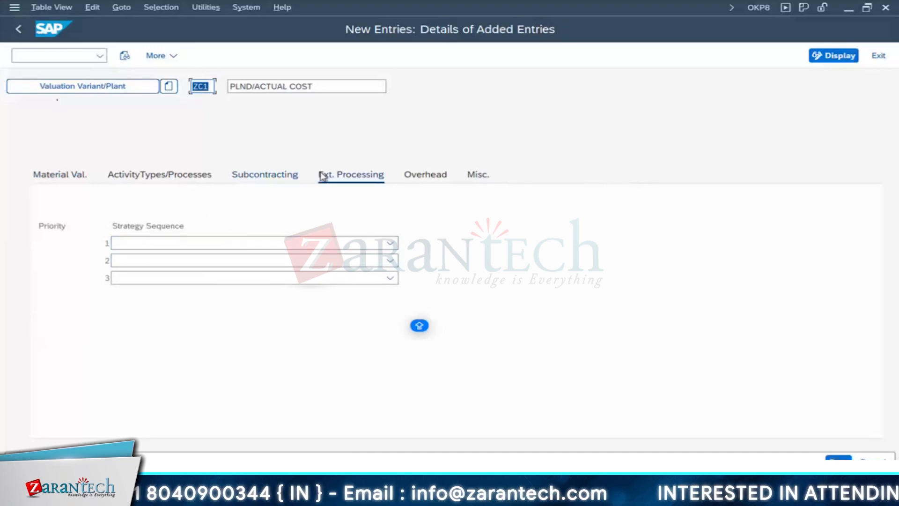
left_click(190, 241)
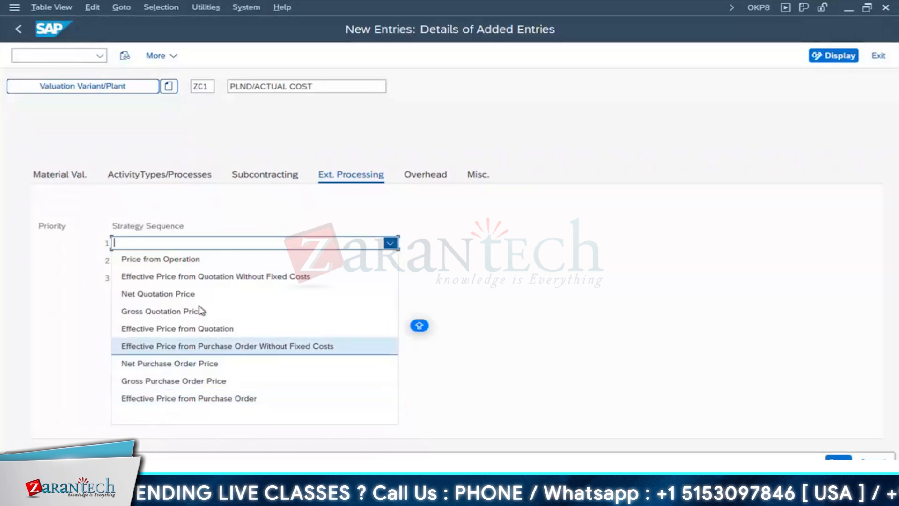
left_click(180, 264)
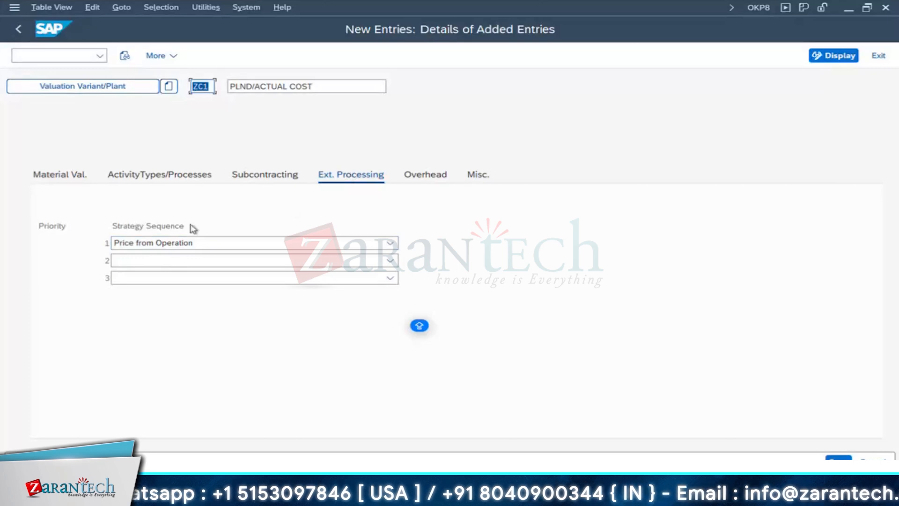
Step: Assign the costing sheet OVER HEAD COST - PM for overhead on finished and semifinished materials
left_click(423, 174)
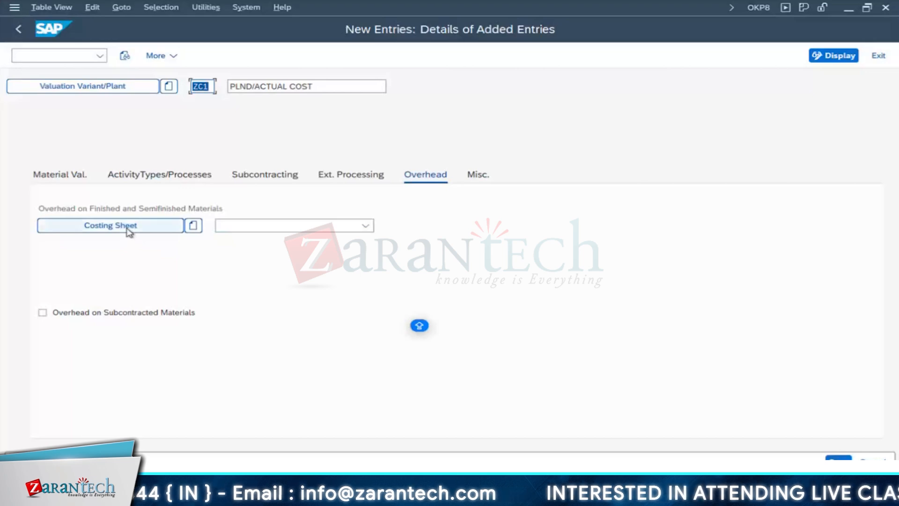
left_click(243, 226)
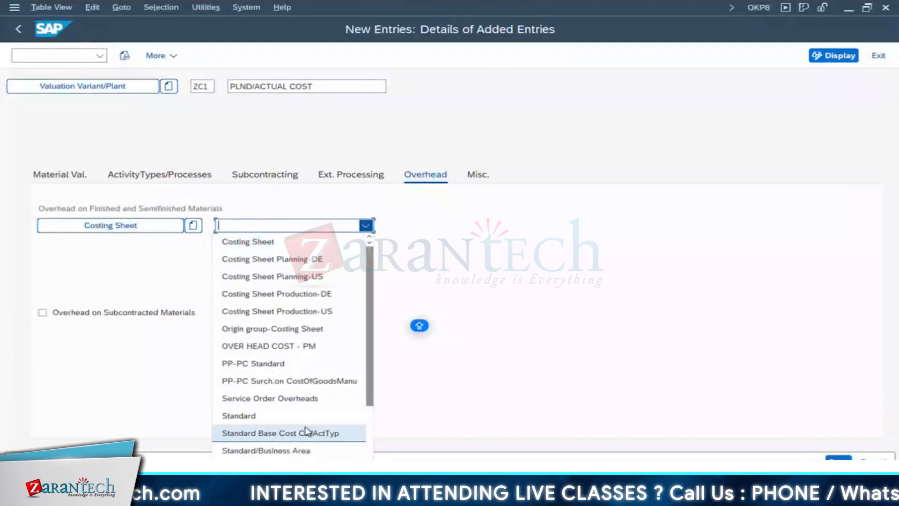
scroll(305, 431, "down", 2)
left_click(253, 258)
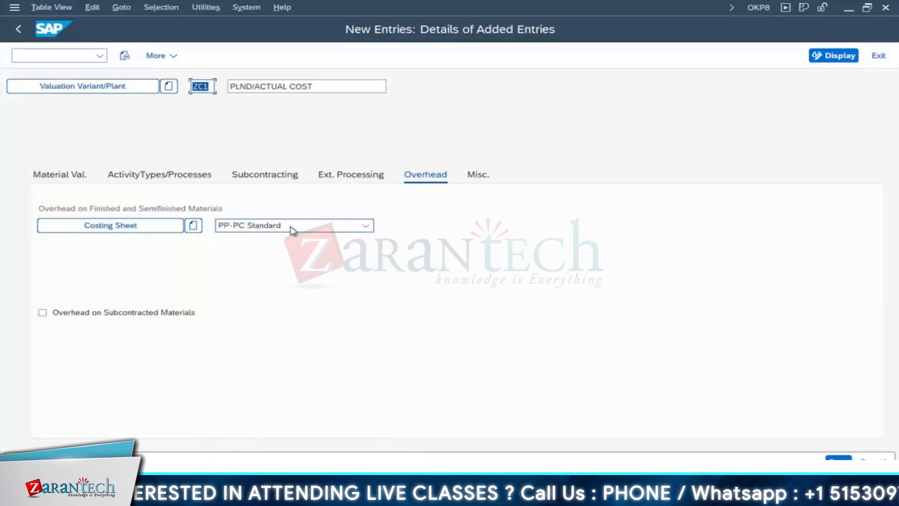
left_click(292, 230)
scroll(268, 410, "up", 3)
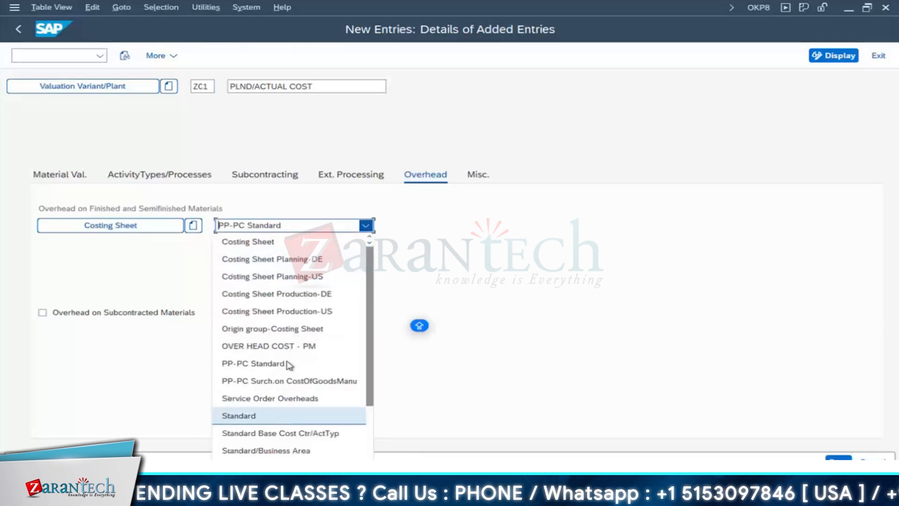
left_click(269, 348)
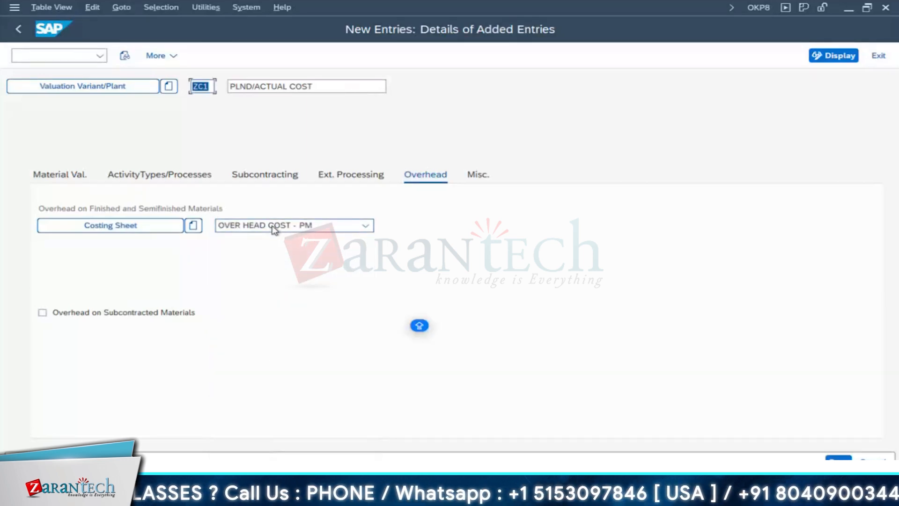
Step: Check the miscellaneous settings, review the strategies entered for each cost category, and save valuation variant ZC1
left_click(480, 176)
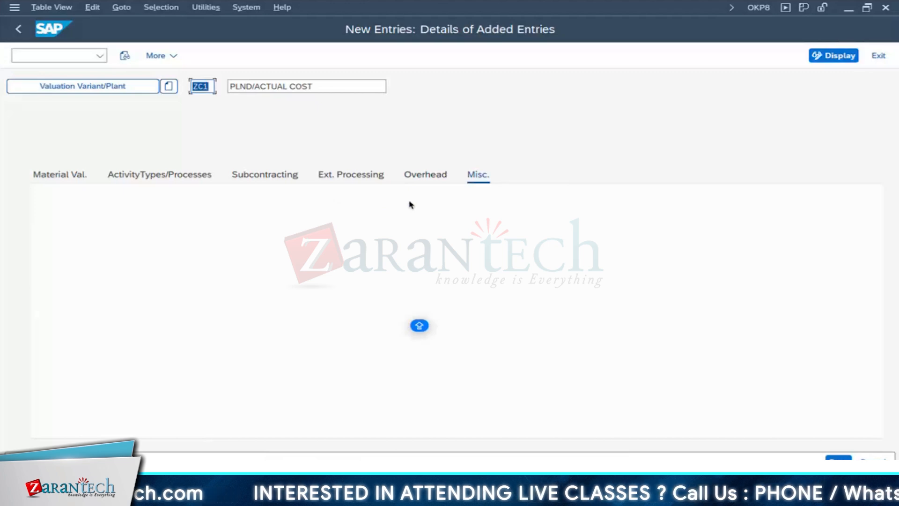
left_click(436, 175)
left_click(47, 176)
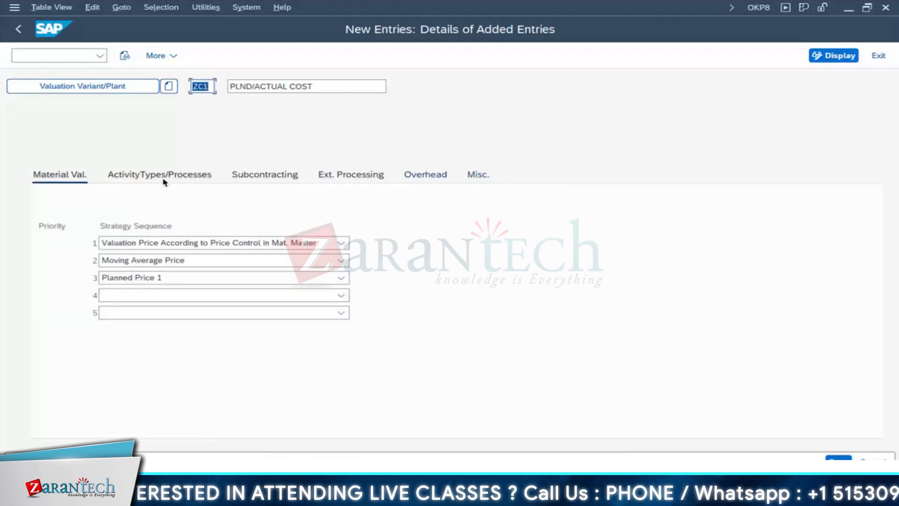
left_click(167, 176)
left_click(279, 175)
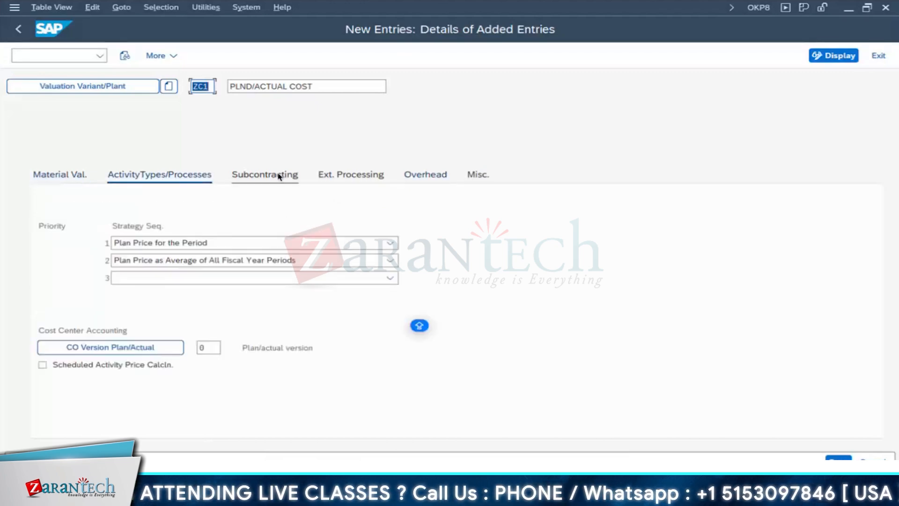
left_click(352, 175)
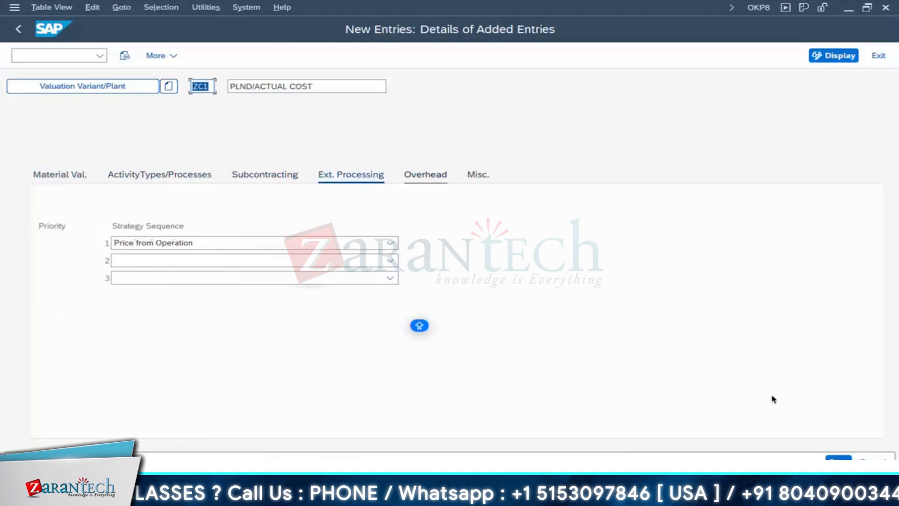
left_click(838, 459)
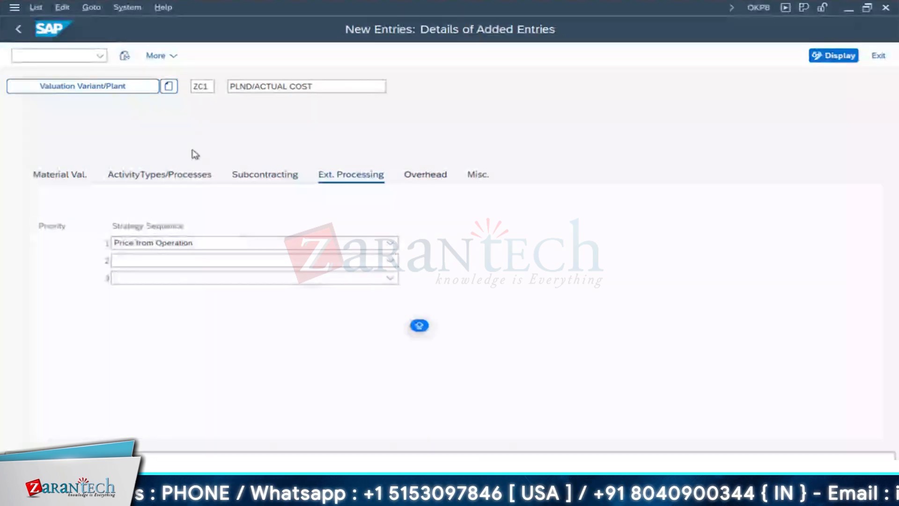
Step: Switch to the SAP_EAM_TCS_B1 workbook and enter the headings PLANNED in C65 and ACTUAL COST in D65 of WORK ORDER CONFIG
left_click(323, 252)
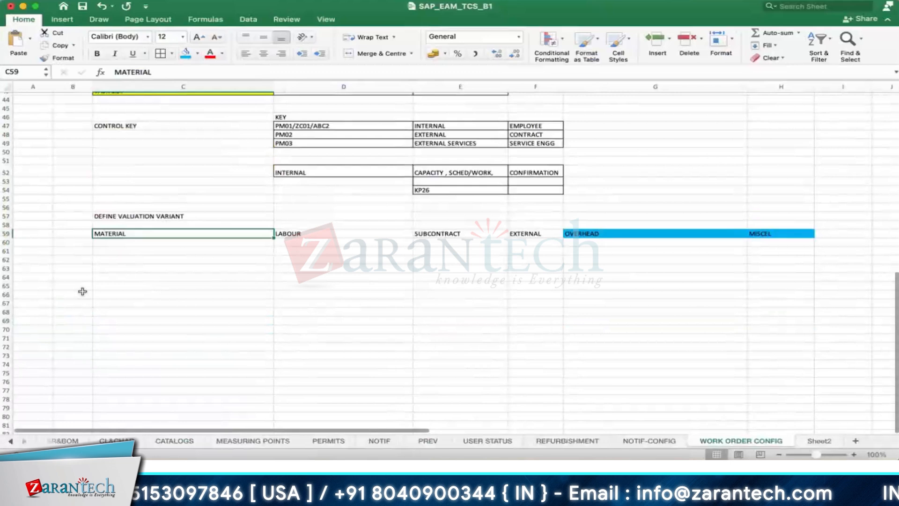
left_click(110, 286)
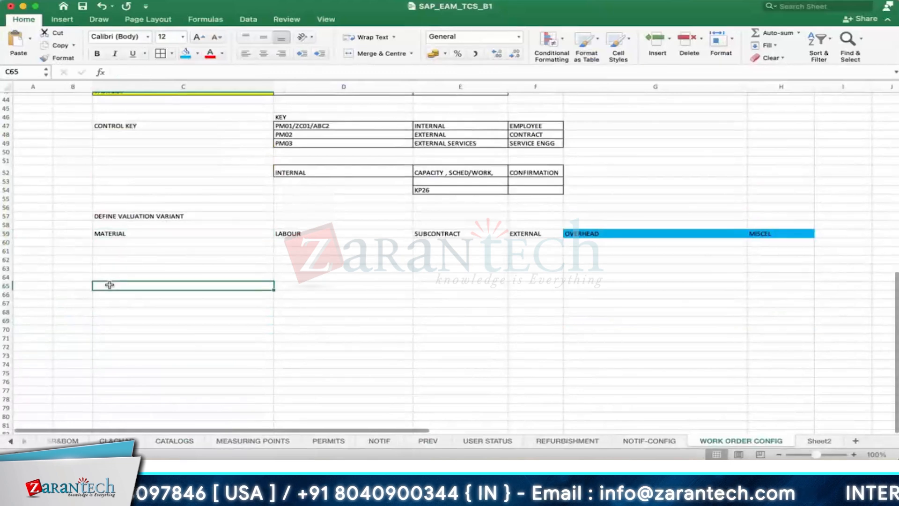
type("PLANNED")
key("Tab")
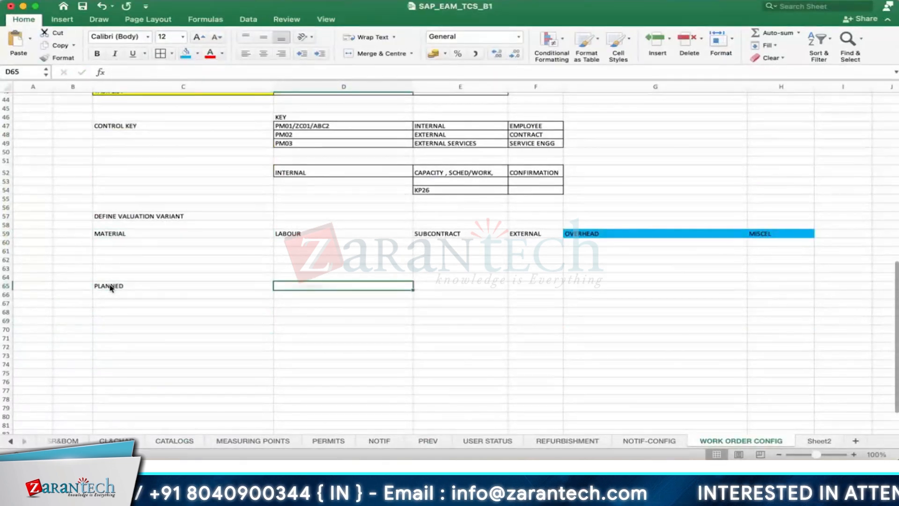
type("ACTUAL COST")
key("Return")
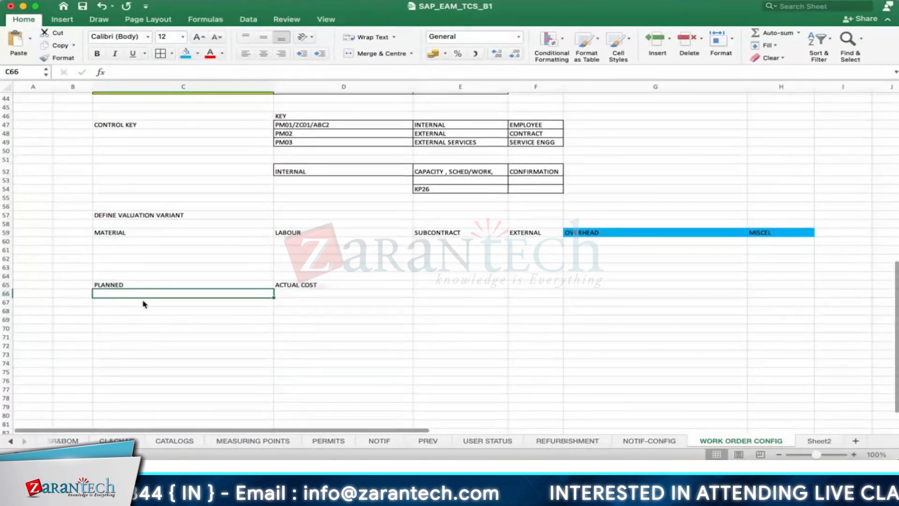
Step: Fill row 67 with 3000 under PLANNED, 3000 under ACTUAL COST, and GMPS in column E
left_click(144, 302)
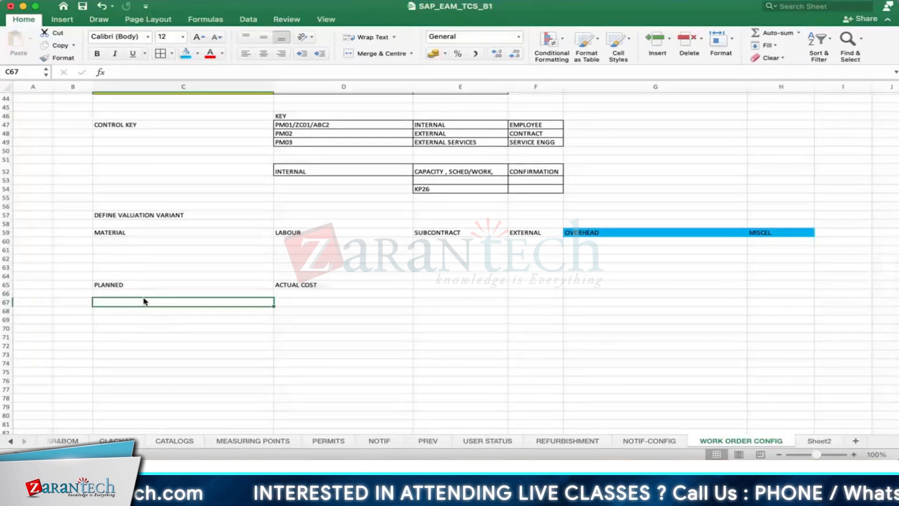
type("3000")
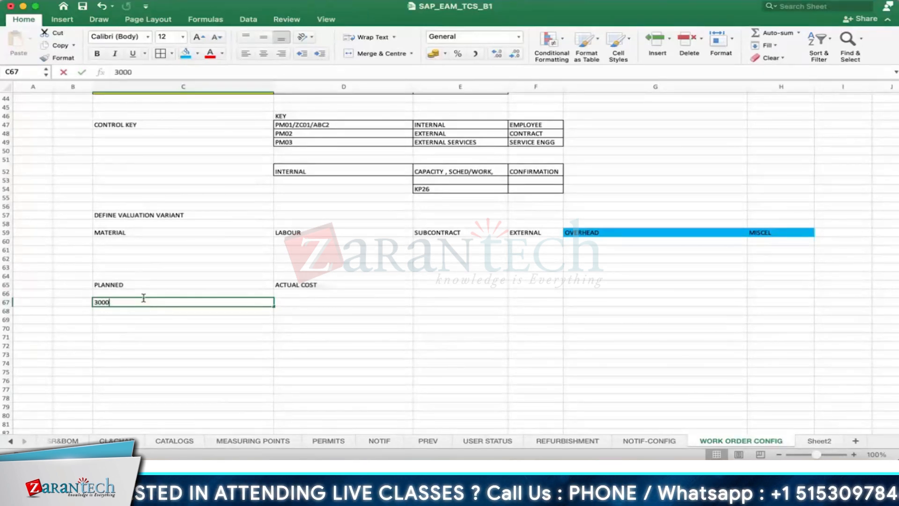
key("Tab")
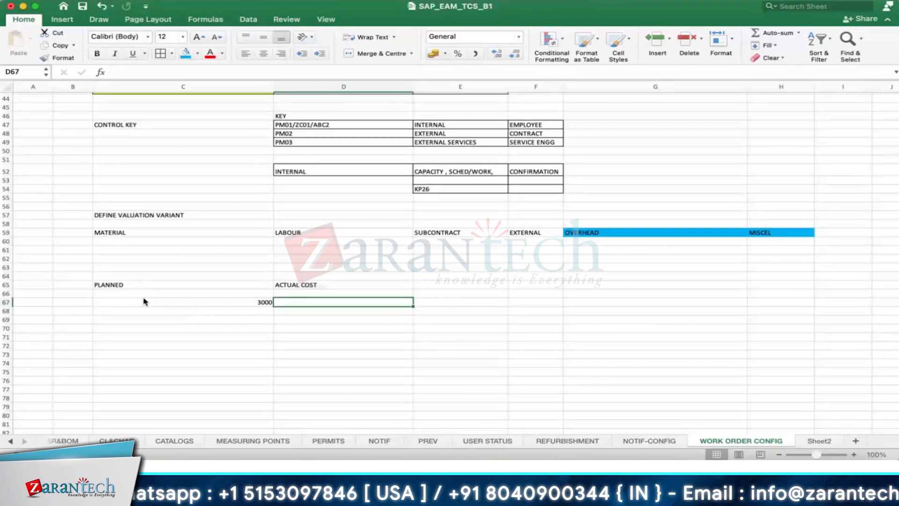
type("3000")
key("Return")
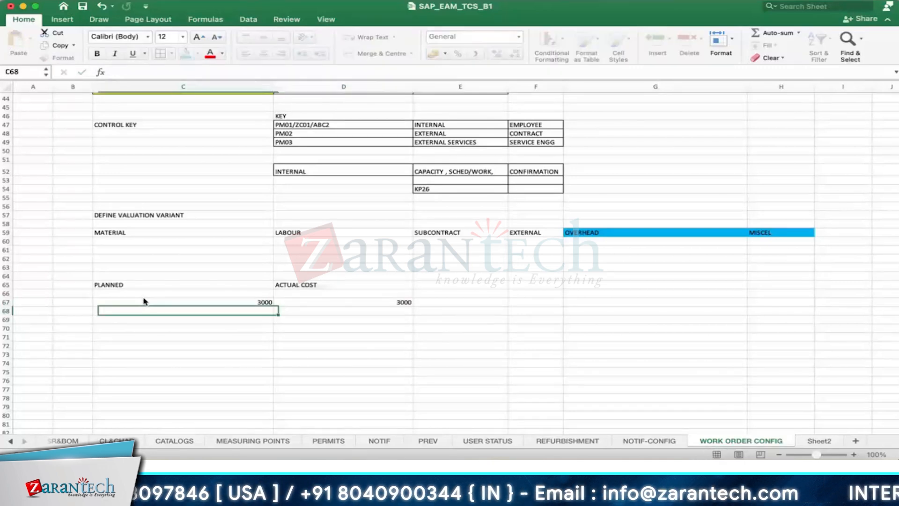
left_click(328, 307)
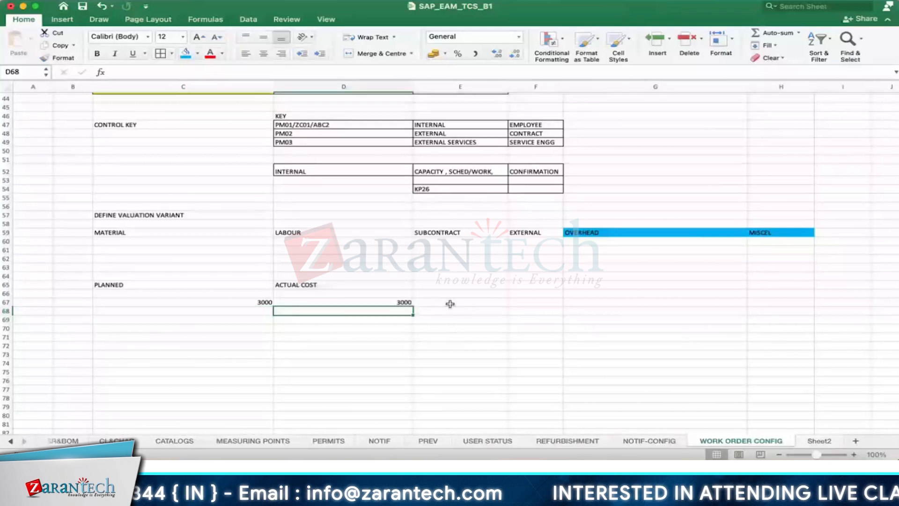
left_click(450, 303)
type("GMPS")
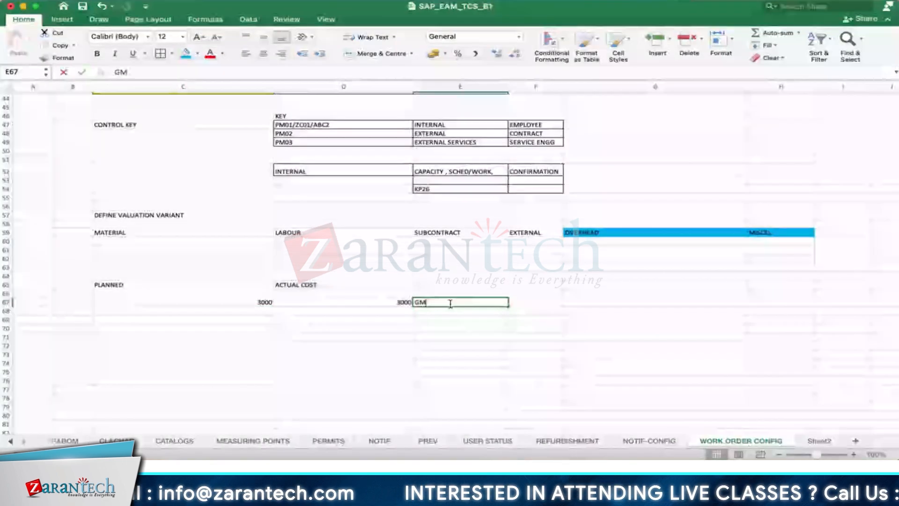
key("Return")
Step: Fill row 68 with KP26 - 250 under PLANNED, KP26-250 under ACTUAL COST, and IW41 in column E
left_click(311, 301)
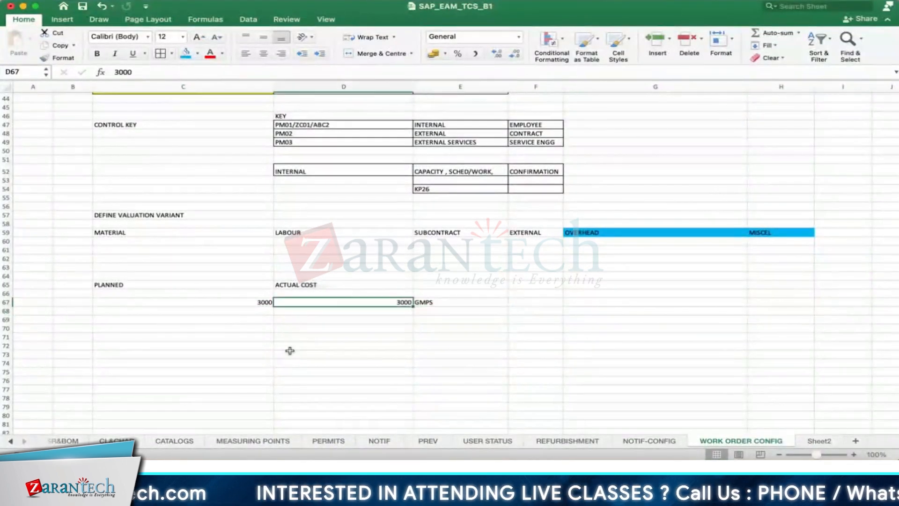
left_click(212, 308)
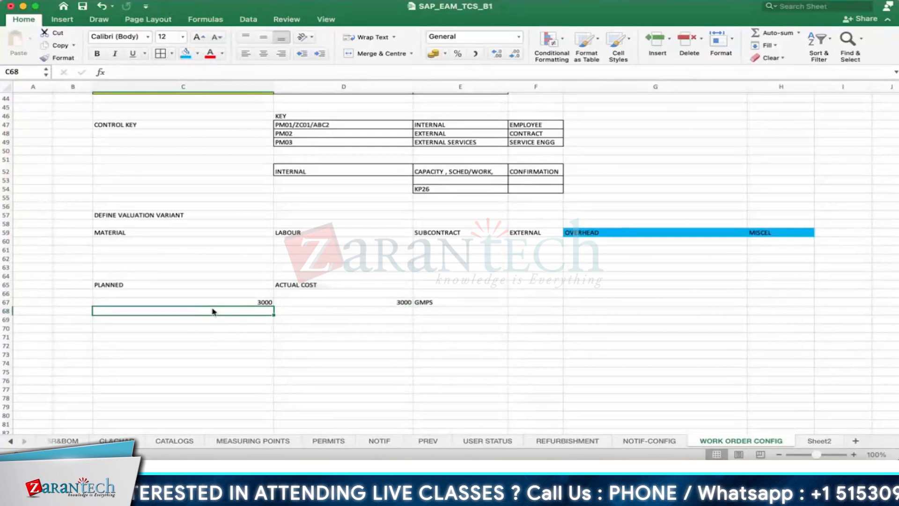
type("KP")
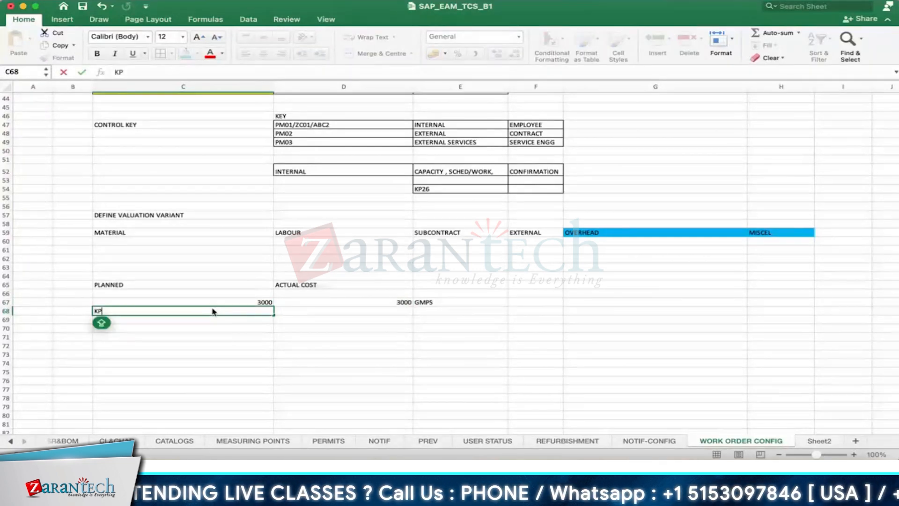
type("26 - ")
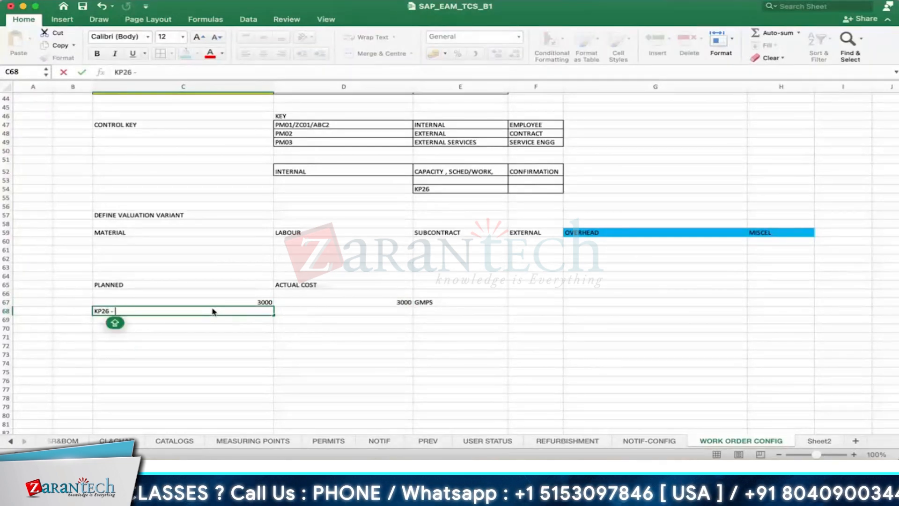
type("250")
key("Tab")
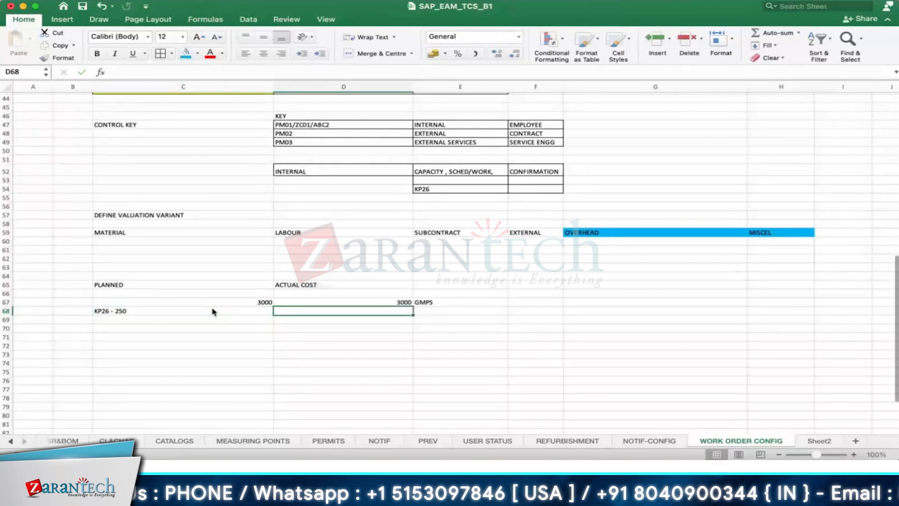
type("KP26-")
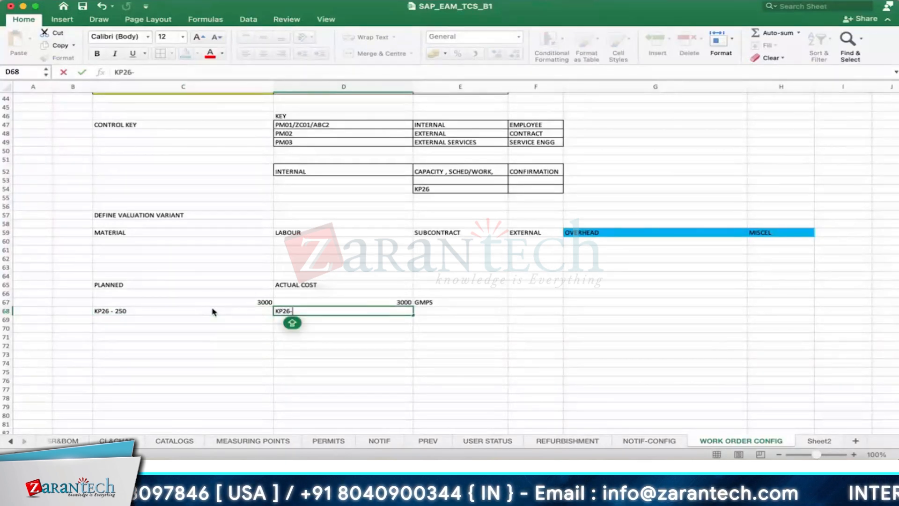
type("250")
key("Tab")
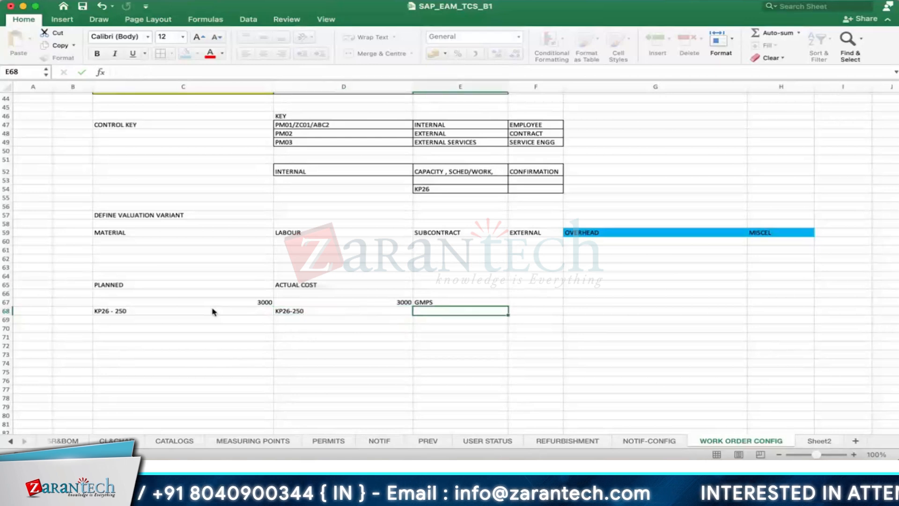
type("IW41")
key("Return")
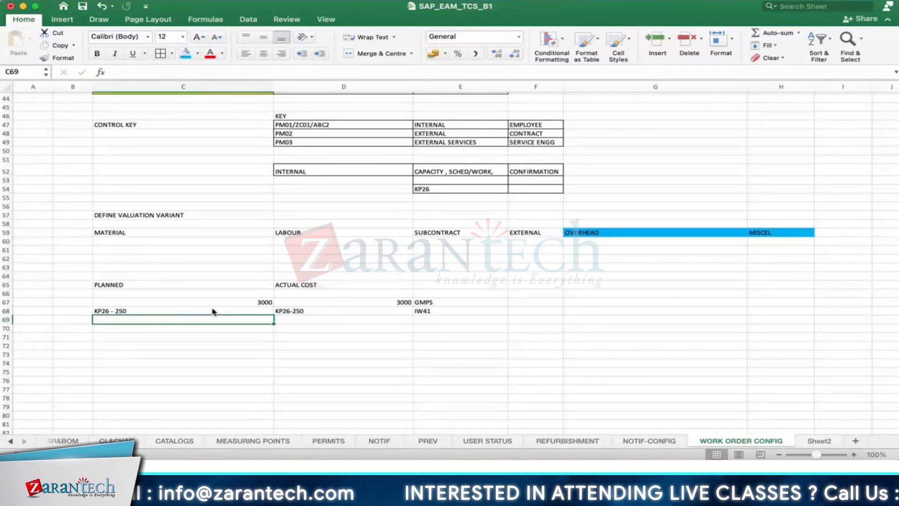
Step: Apply borders to all cells of the cost entries in C67:E68
left_click(419, 301)
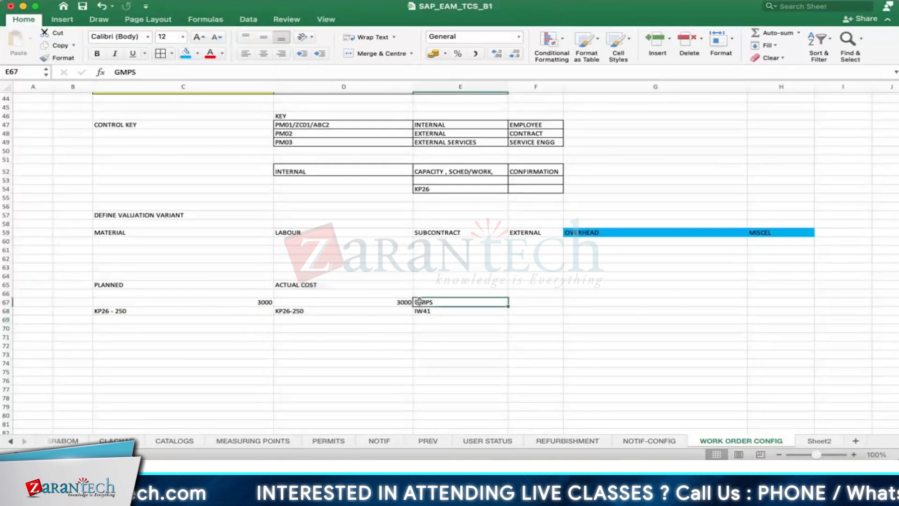
left_click(423, 320)
left_click_drag(224, 302, 443, 312)
left_click(164, 55)
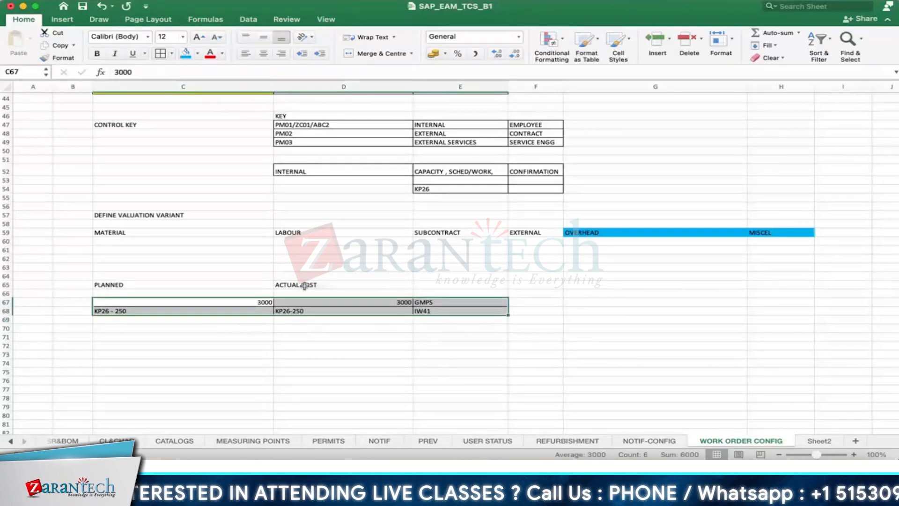
left_click(305, 284)
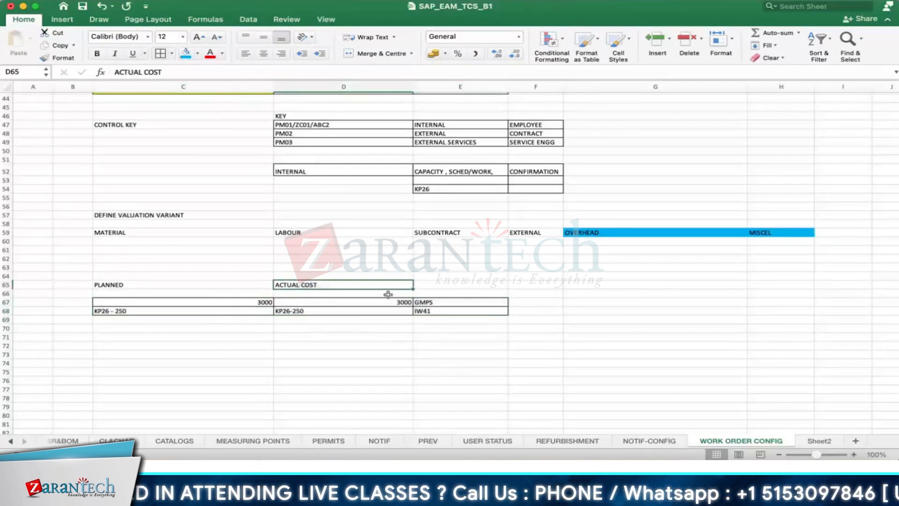
Step: Label row 67 MAT MASTER in column B and widen that column to fit the text
left_click(220, 305)
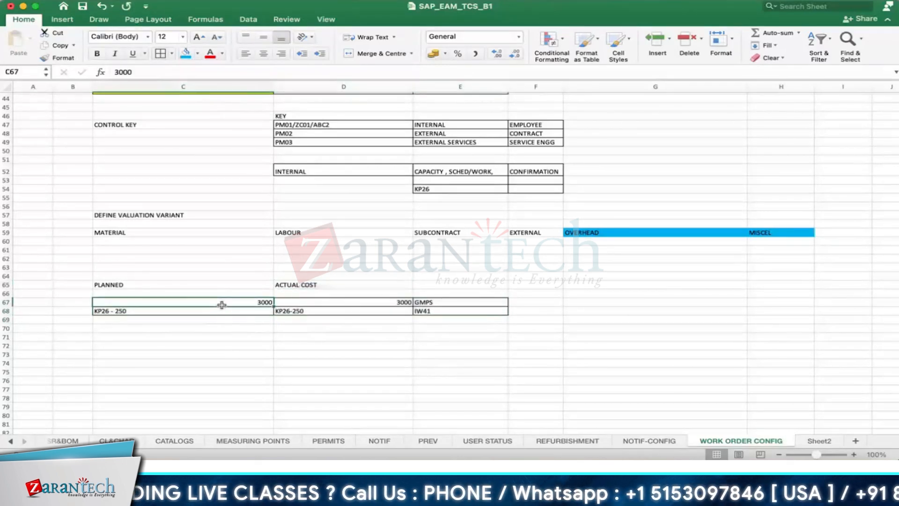
left_click(68, 304)
type("MAT MASTER")
key("Tab")
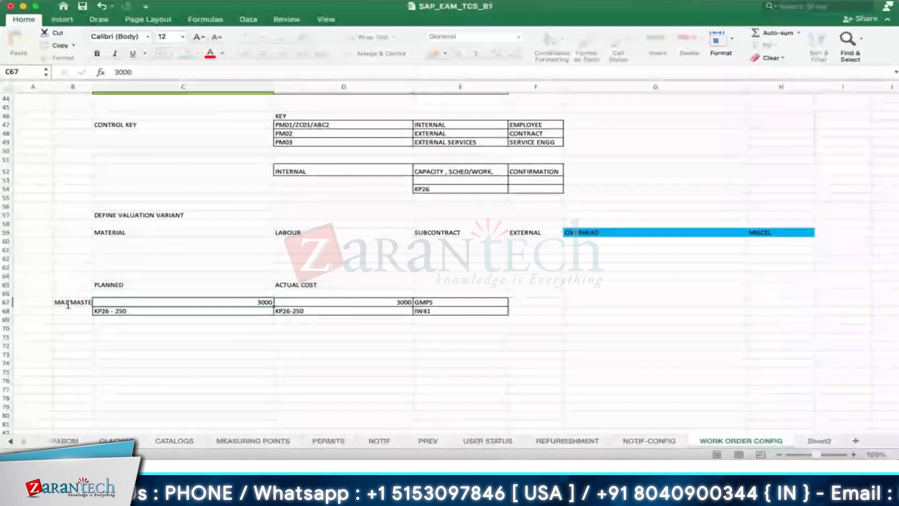
key("Right")
key("Down")
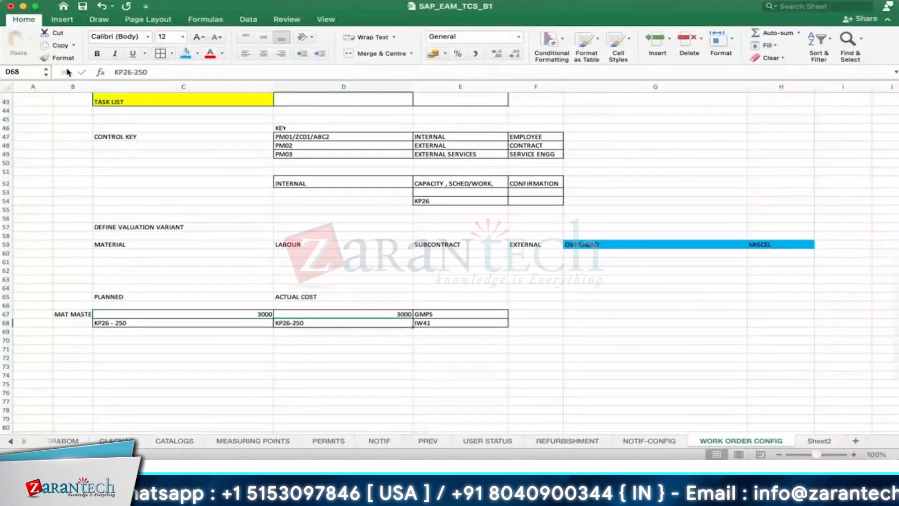
left_click_drag(93, 84, 101, 84)
Step: Change the actual cost entry in D67 to MOVING AVG PRICE - 3100
double_click(398, 314)
type("MOVING AVG ")
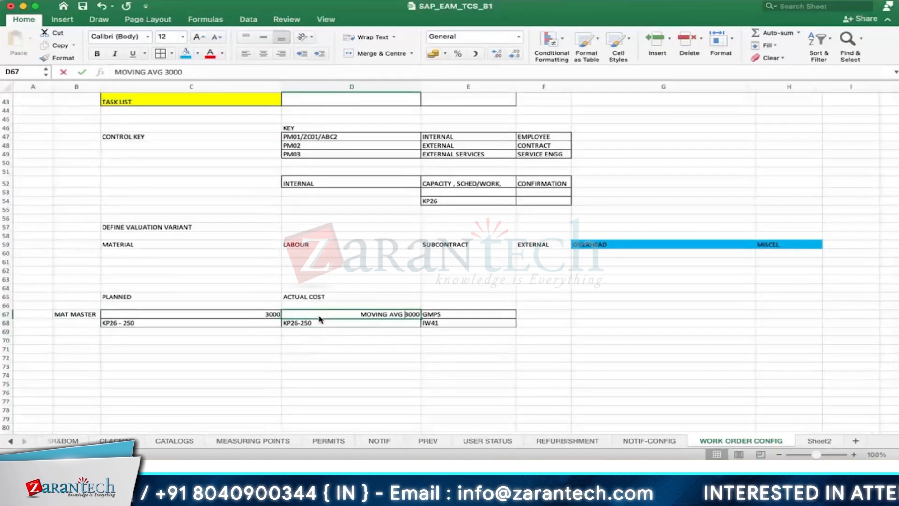
type("PRICE -")
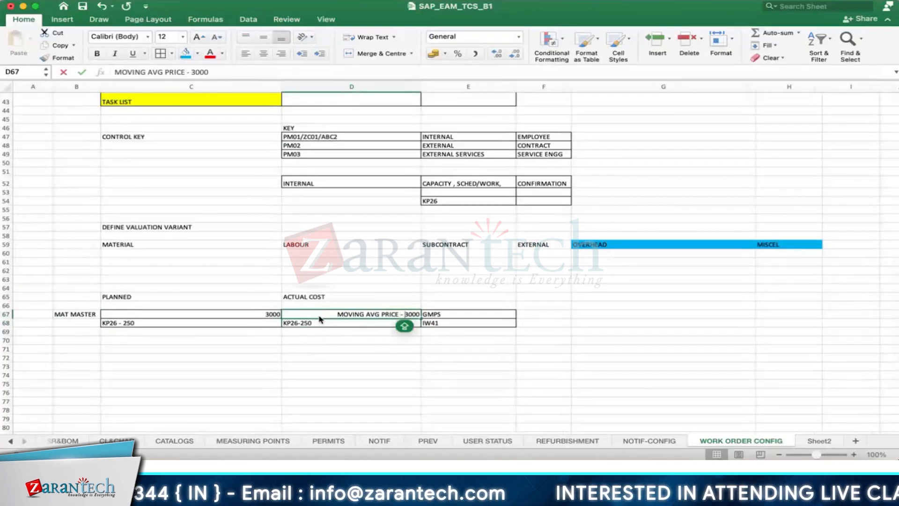
key("Delete")
key("Delete")
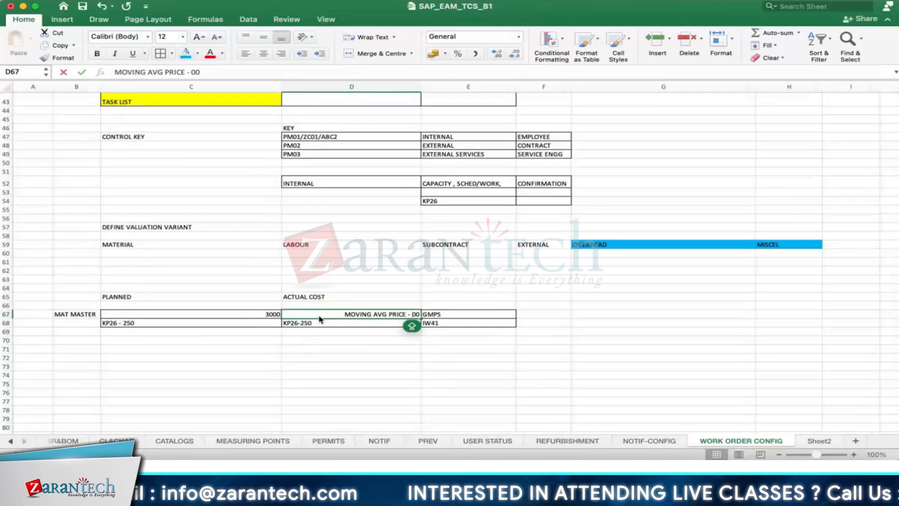
type("31")
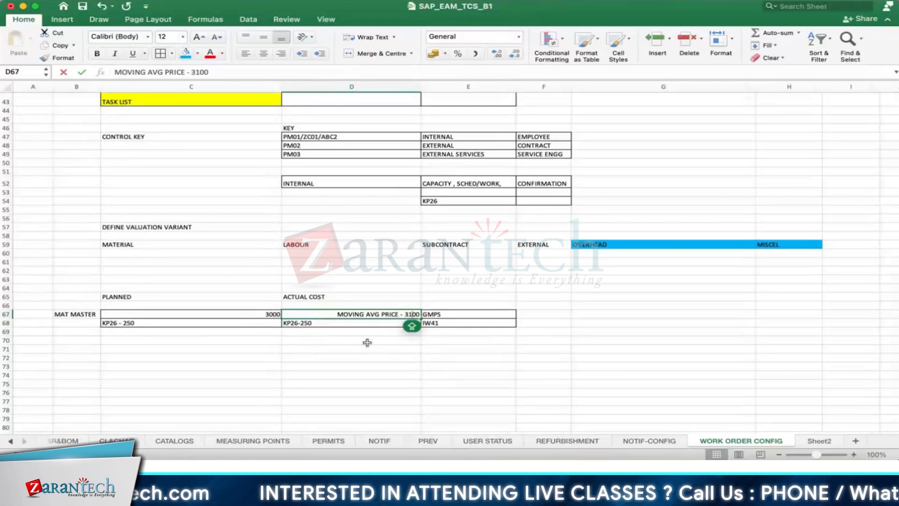
left_click(410, 369)
left_click(354, 314)
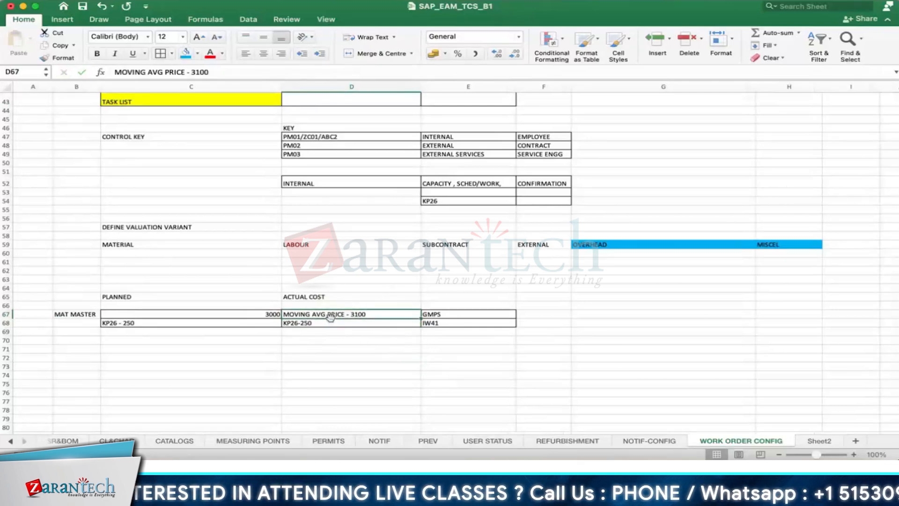
Step: Fill the ACTUAL COST column blue from D65 to D74
left_click_drag(327, 297, 327, 374)
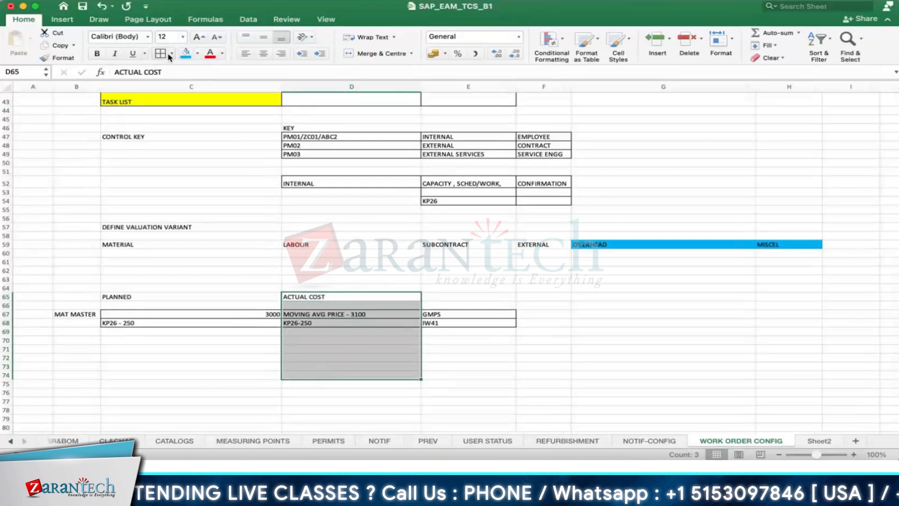
left_click(186, 53)
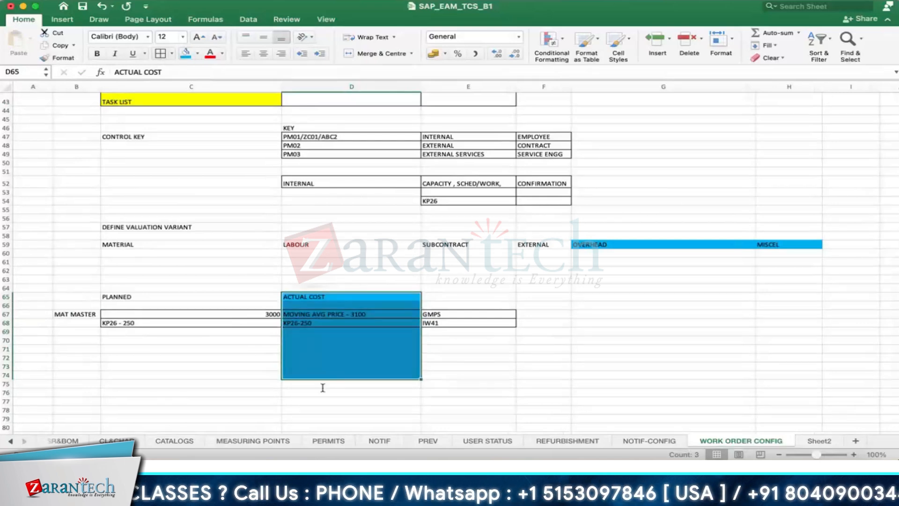
left_click(501, 358)
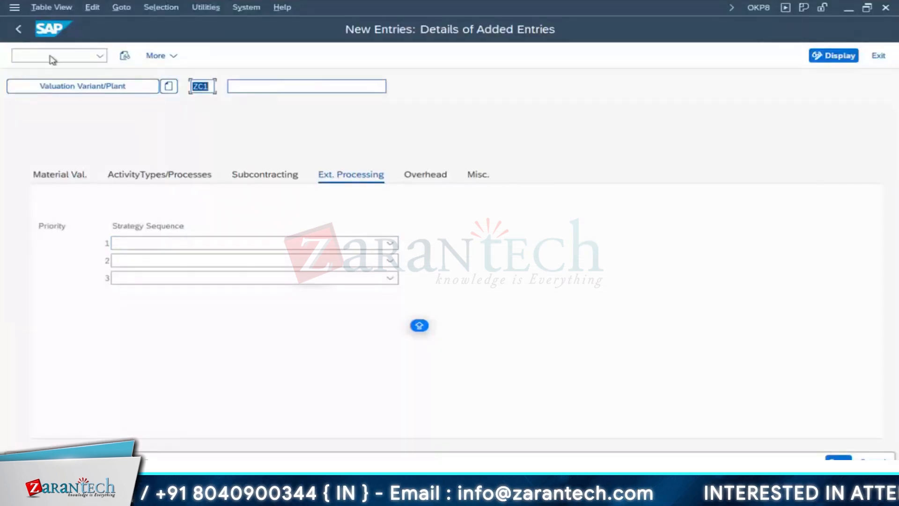
Step: Return to the valuation variants overview in SAP and open the details of variant ZC1
key("Return")
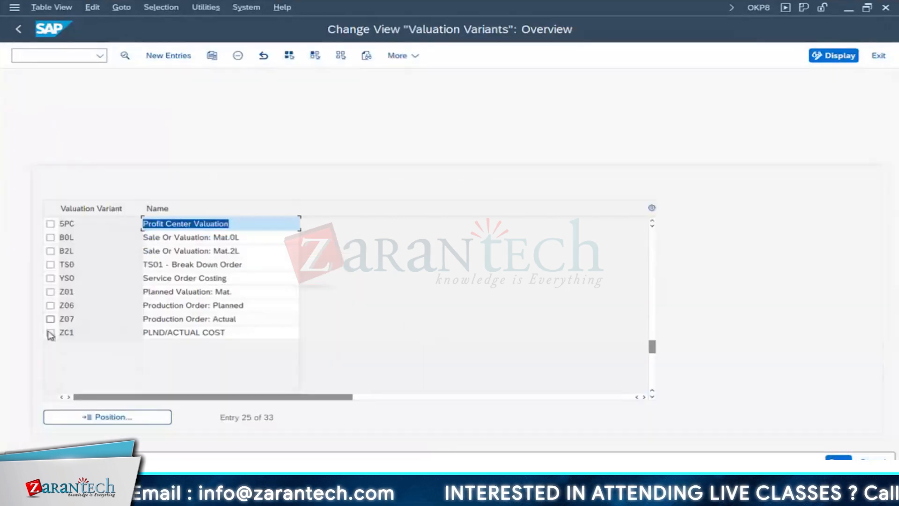
left_click(50, 332)
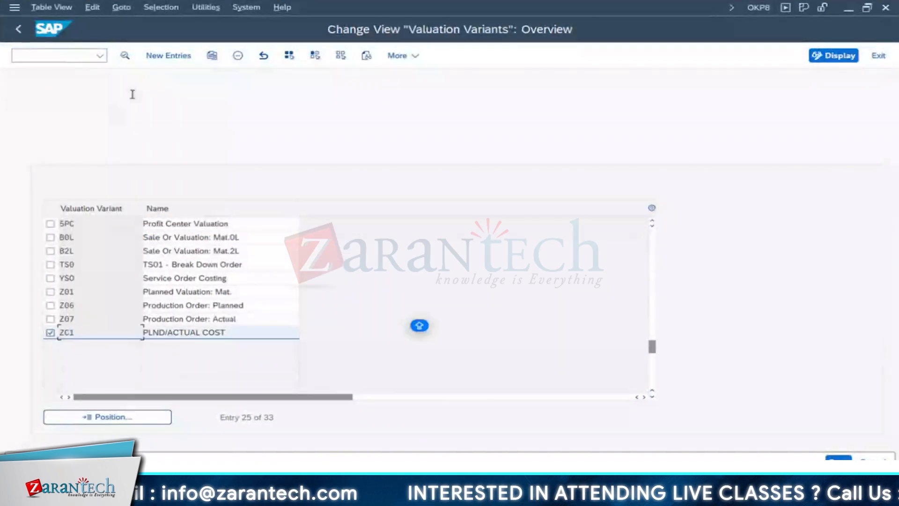
left_click(124, 56)
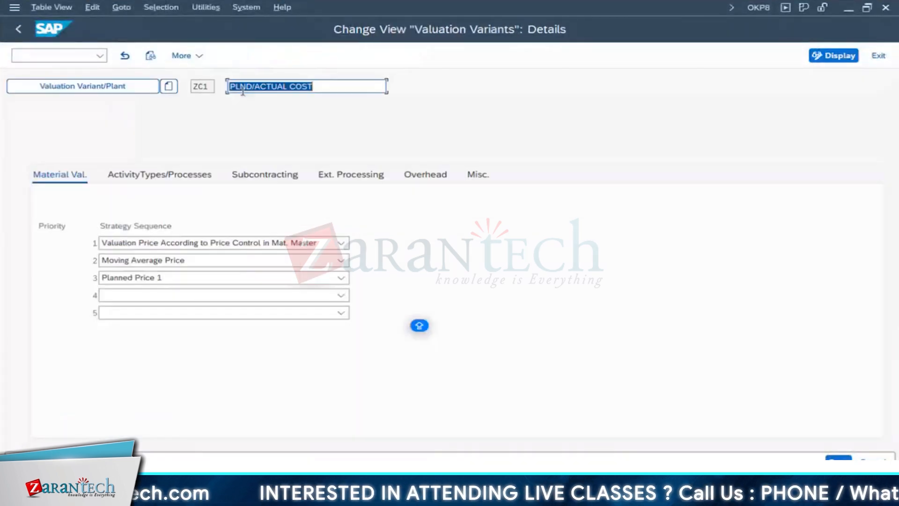
Step: Change the description of valuation variant ZC1 to PLANNED COST and return to the variants overview
left_click(286, 87)
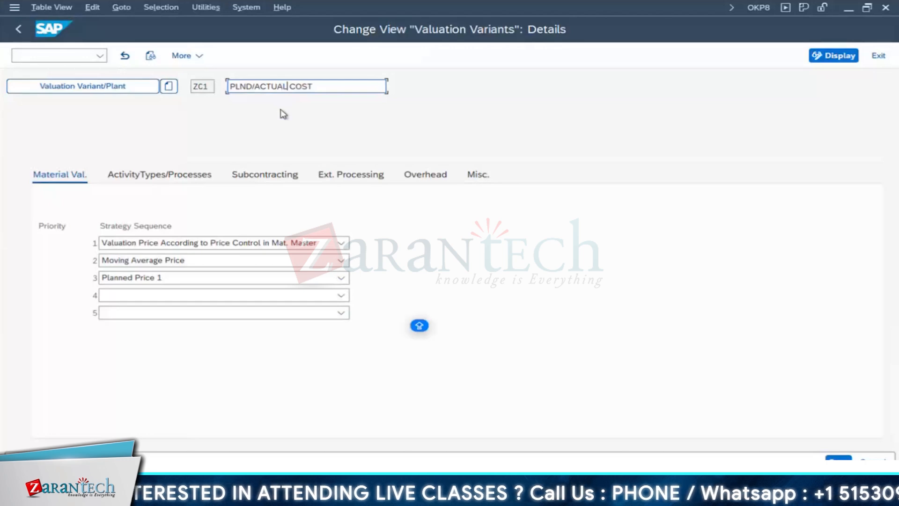
key("BackSpace")
key("BackSpace")
key("BackSpace")
key("BackSpace")
key("BackSpace")
key("BackSpace")
key("BackSpace")
key("BackSpace")
key("BackSpace")
type("ANNED")
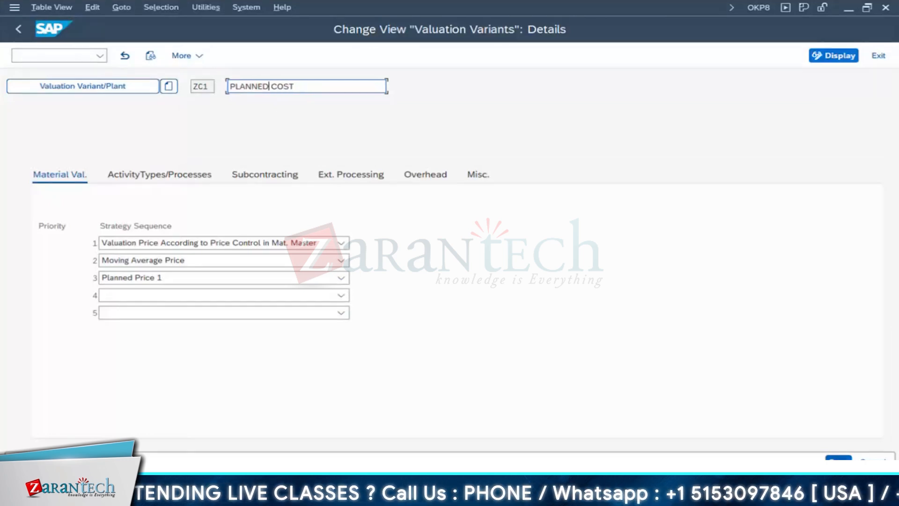
key("F3")
Step: Create a new valuation variant ZCA with the description ACTUAL COST
left_click(177, 56)
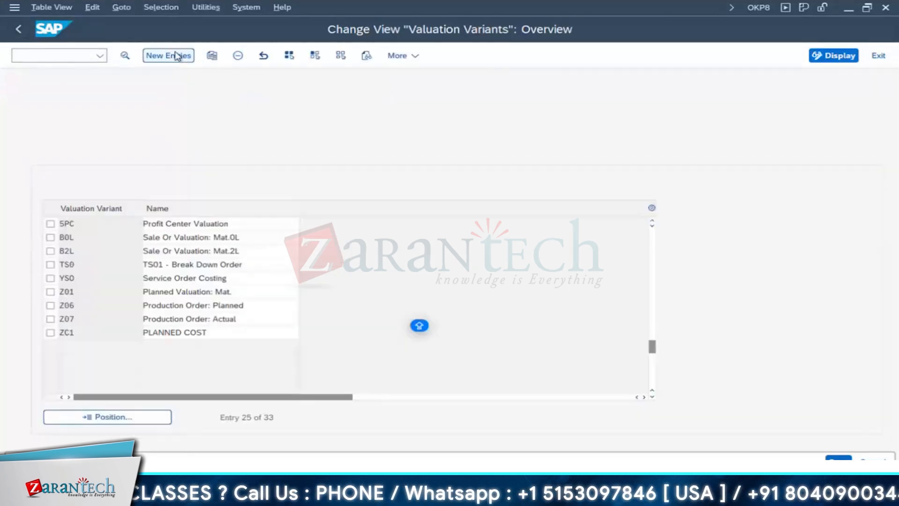
left_click(214, 87)
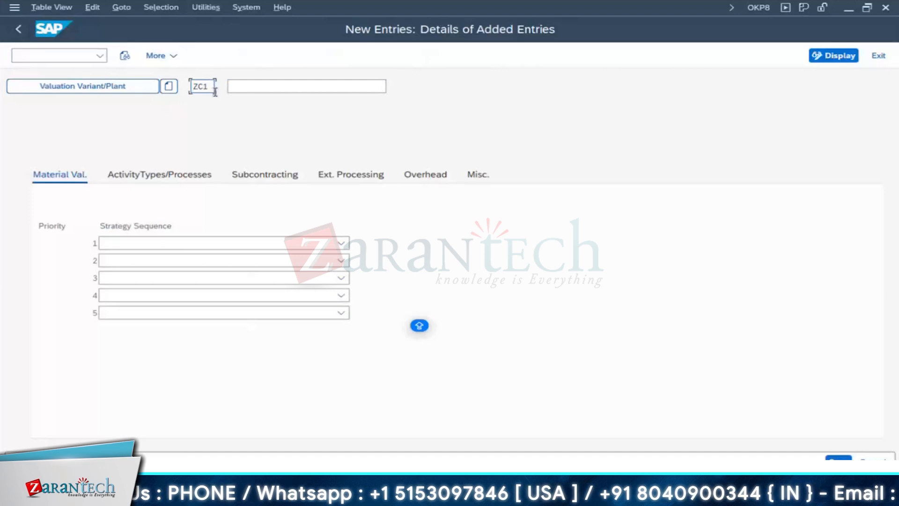
key("BackSpace")
type("A")
left_click(261, 87)
type("ACTUAL COST")
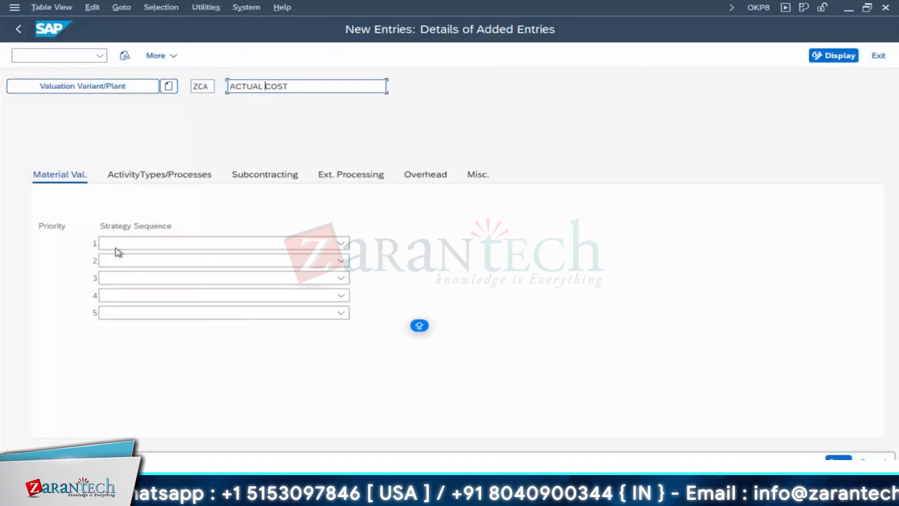
Step: Set ZCA's priority 1 material valuation strategy to Valuation Price According to Price Control in Mat. Master
left_click(114, 244)
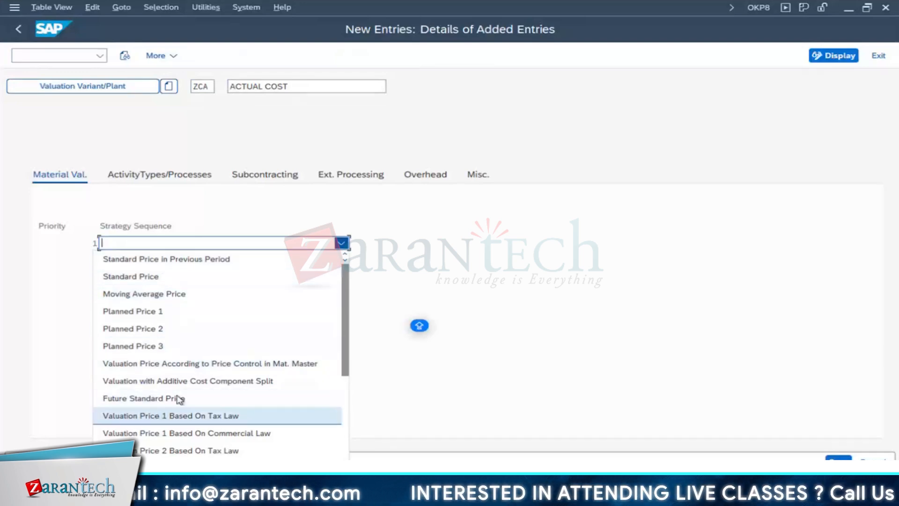
scroll(177, 400, "down", 2)
scroll(170, 442, "down", 1)
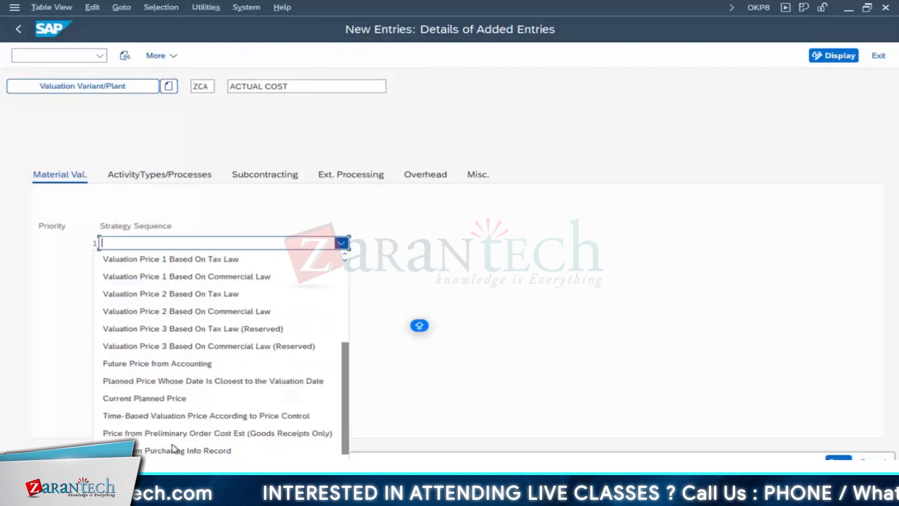
scroll(172, 440, "up", 3)
left_click(218, 366)
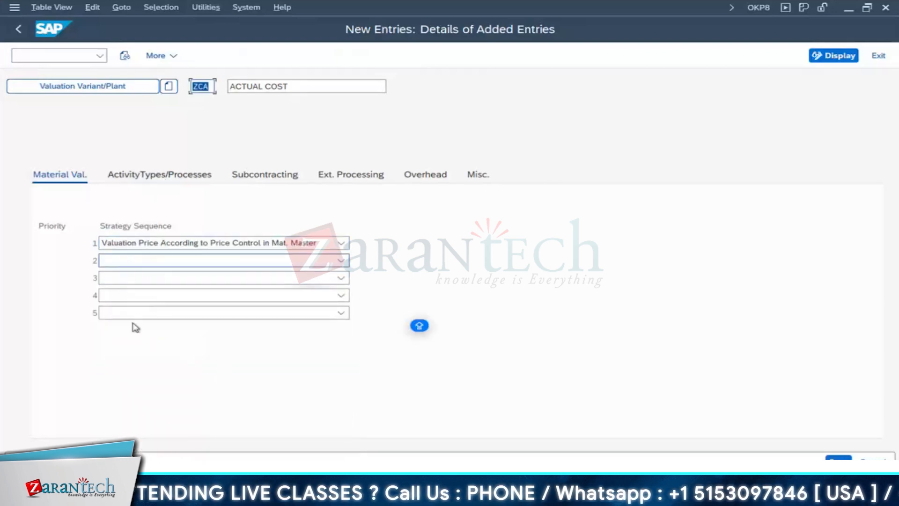
Step: Set the priority 1 strategy for ZCA's activity types and processes to Plan Price for the Period
left_click(129, 176)
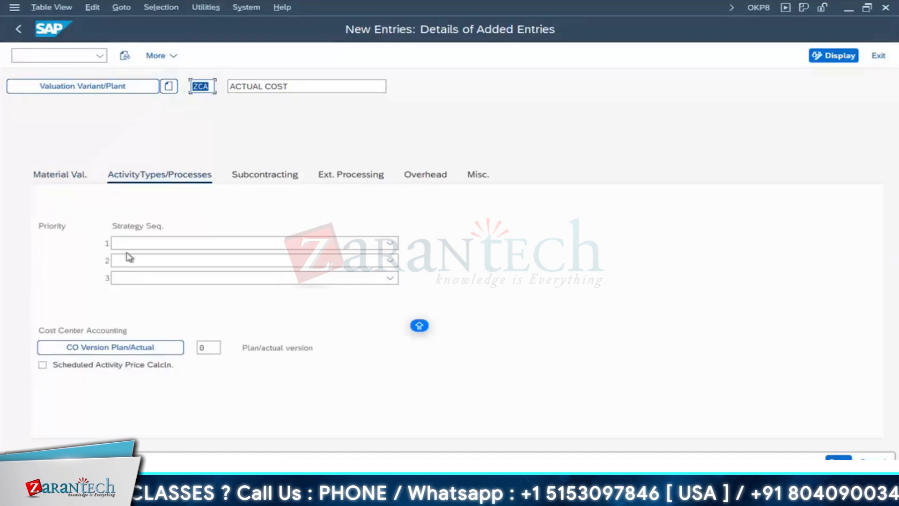
left_click(132, 245)
left_click(146, 259)
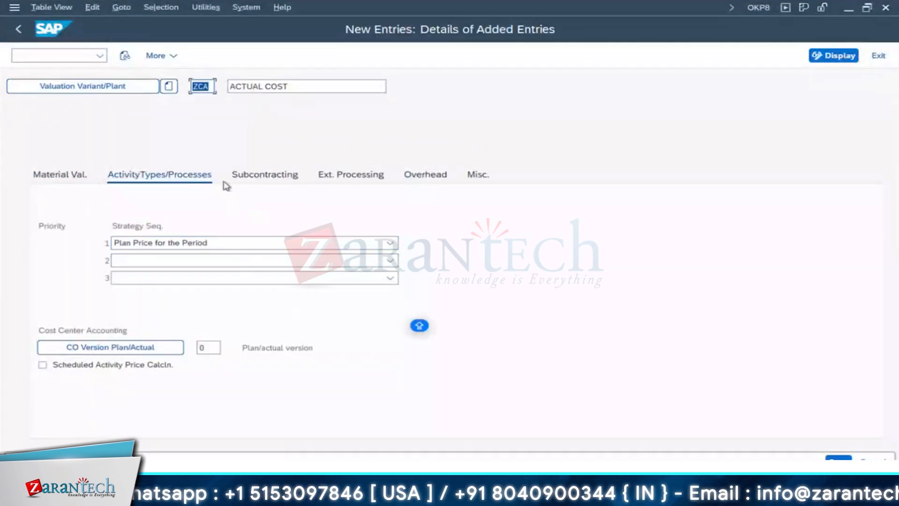
Step: Set ZCA's priority 1 strategies to Effective Price from Purchase Order for subcontracting and Price from Operation for external processing
left_click(266, 177)
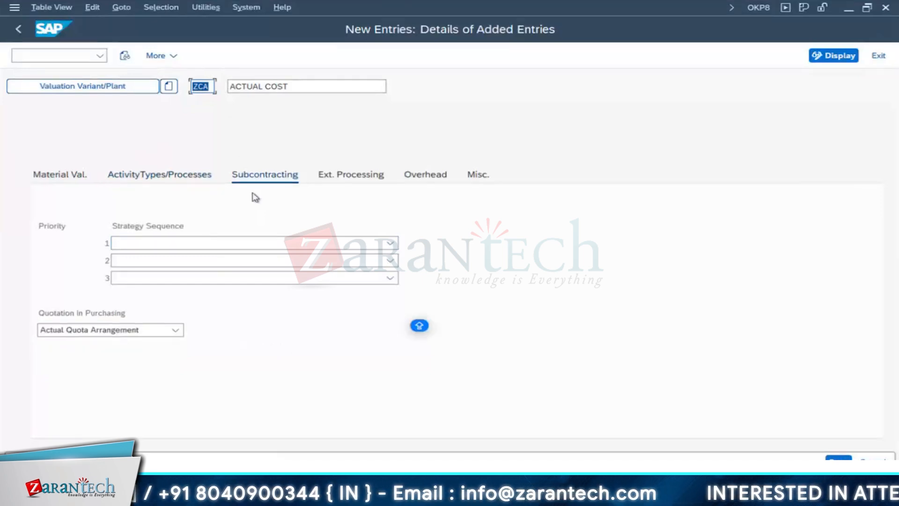
left_click(189, 244)
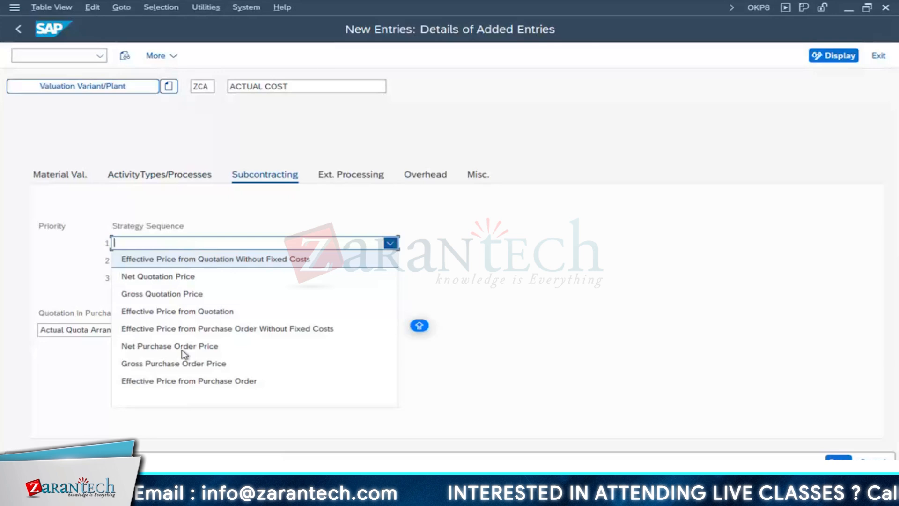
left_click(188, 380)
left_click(348, 175)
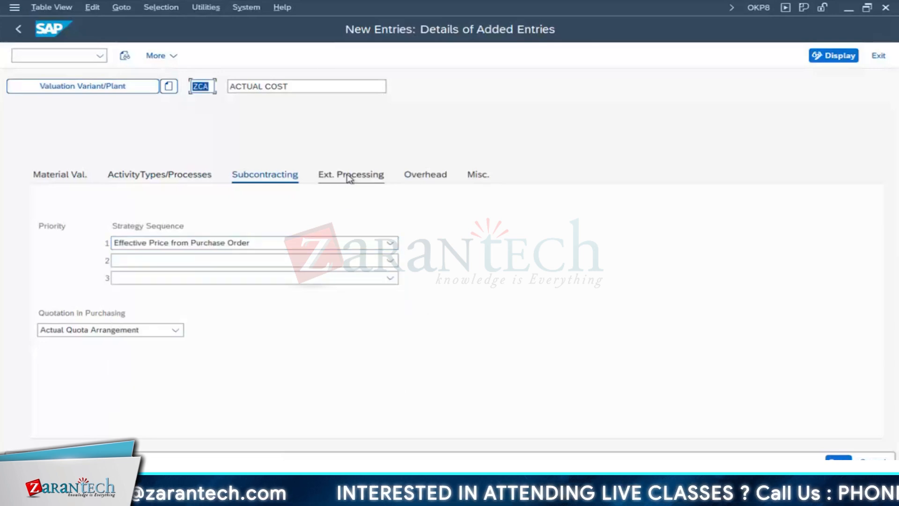
left_click(174, 246)
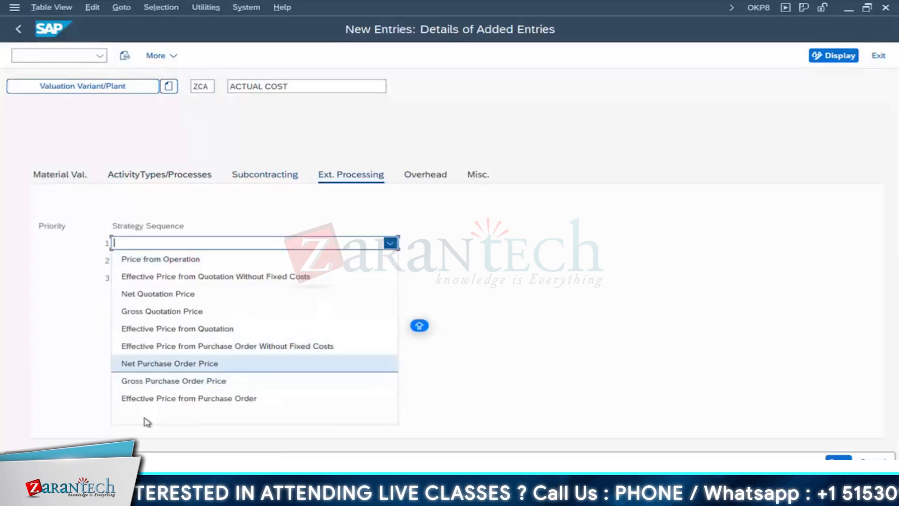
left_click(182, 260)
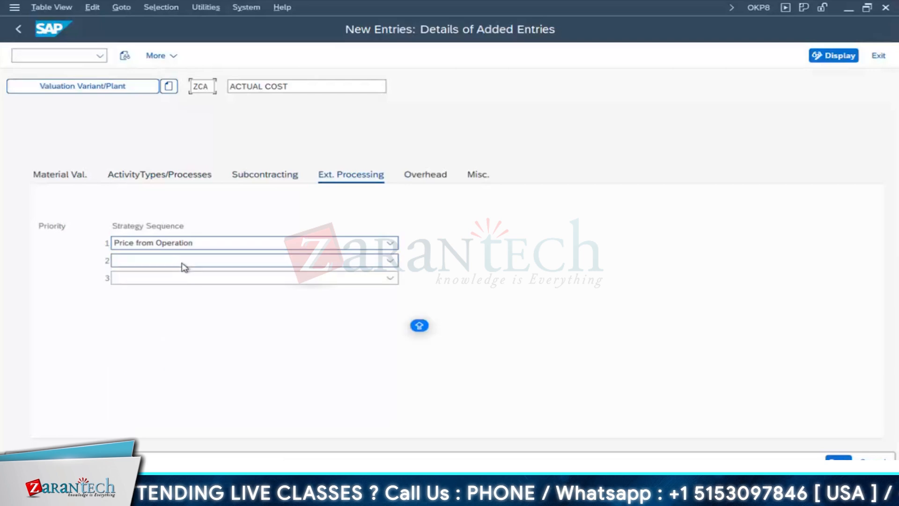
Step: Open the costing sheet choices for ZCA's overhead on finished and semifinished materials
left_click(421, 176)
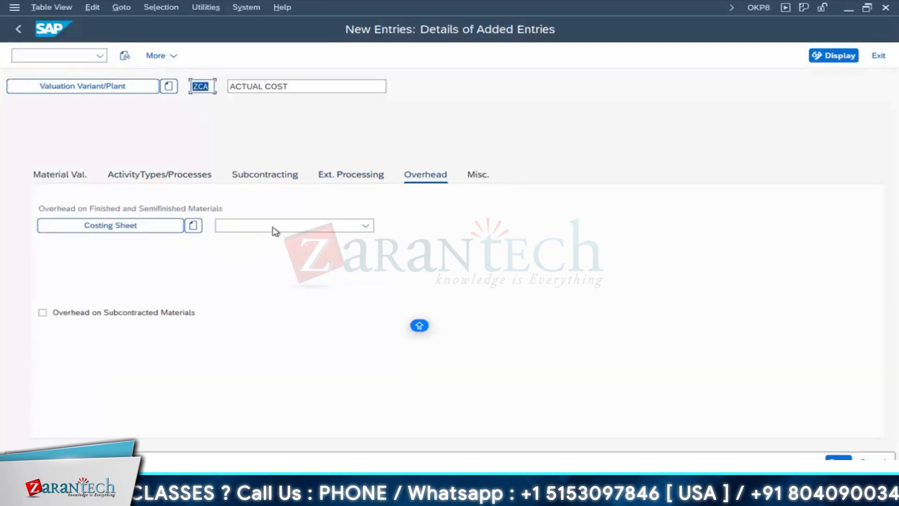
left_click(272, 227)
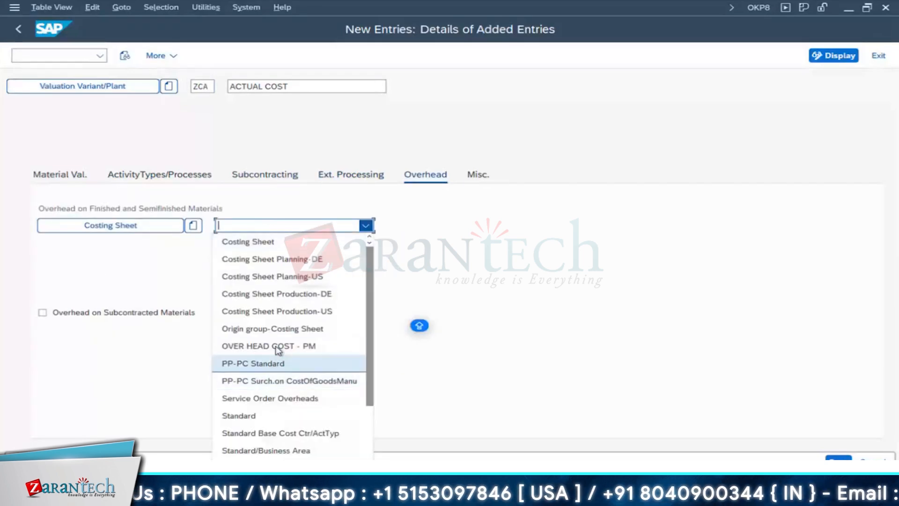
Step: Assign the OVER HEAD COST - PM costing sheet to valuation variant ZCA, save it and return to the IMG structure
left_click(278, 346)
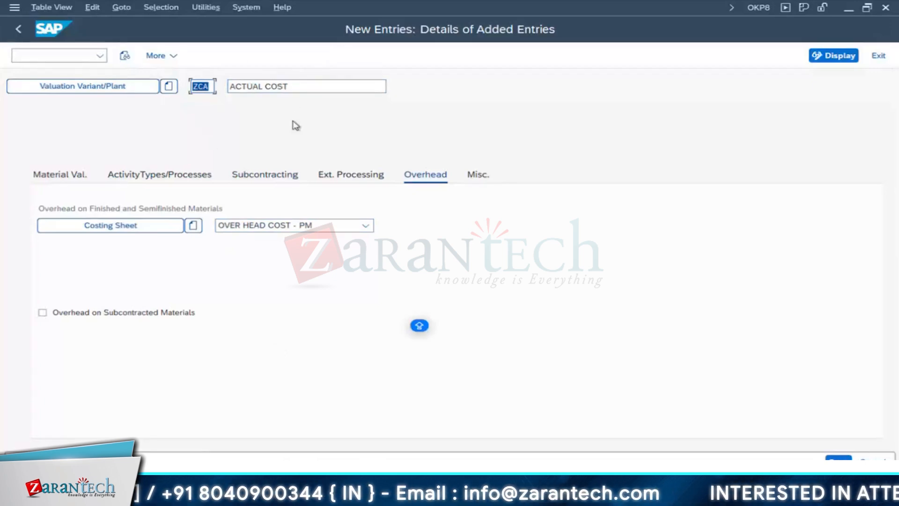
key("Tab")
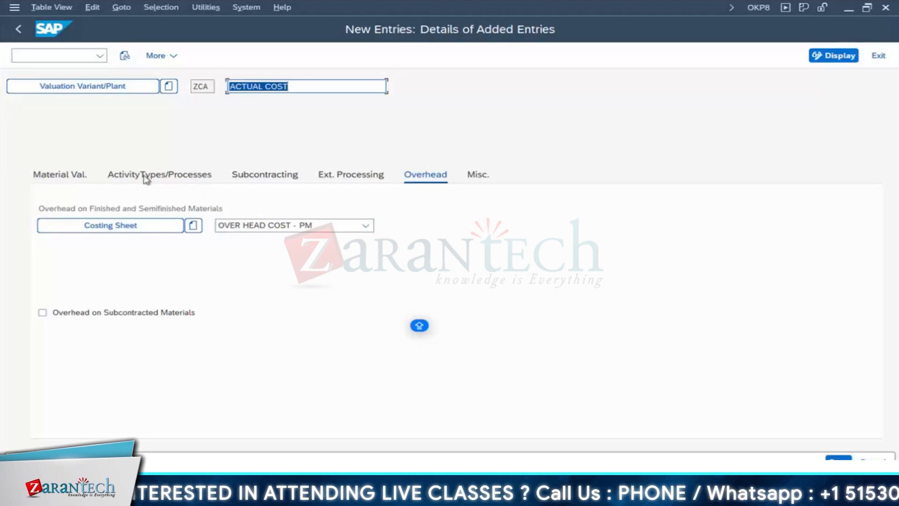
left_click(66, 176)
left_click(204, 87)
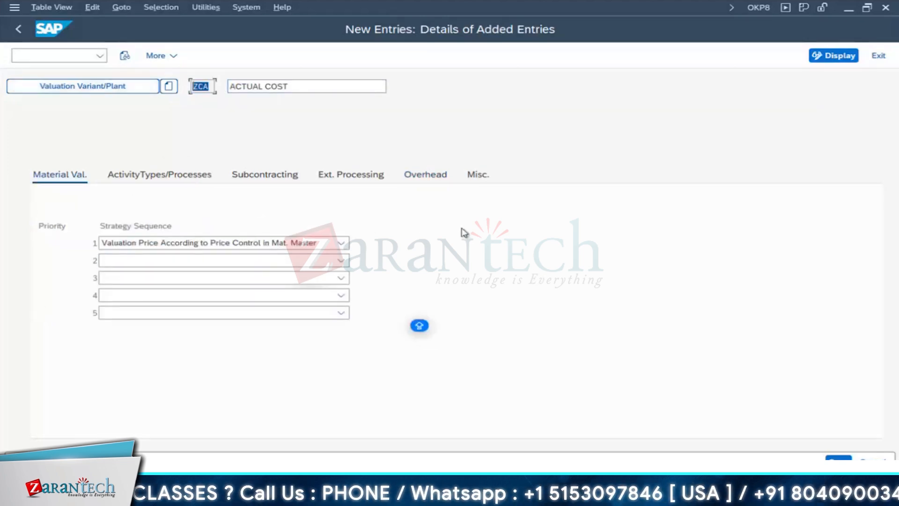
left_click(18, 28)
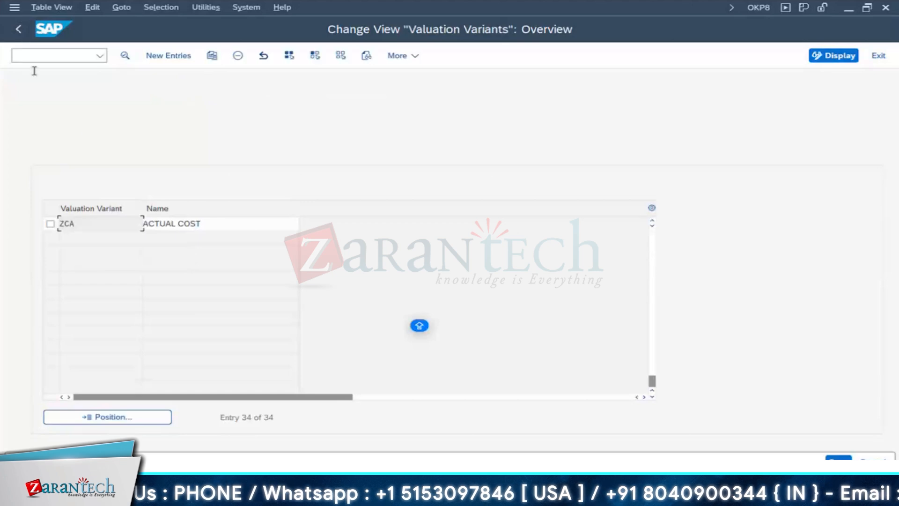
left_click(19, 29)
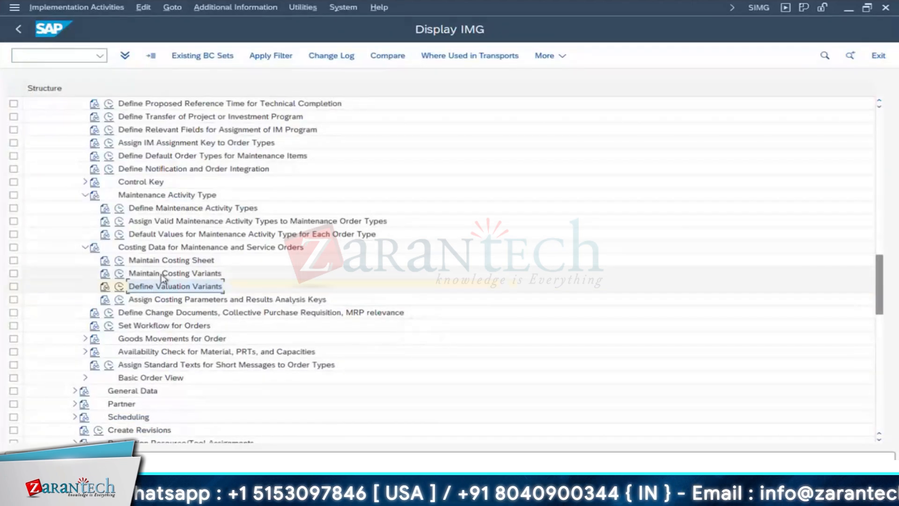
Step: Open the Maintain Costing Variants activity and start a new costing variant entry
left_click(151, 276)
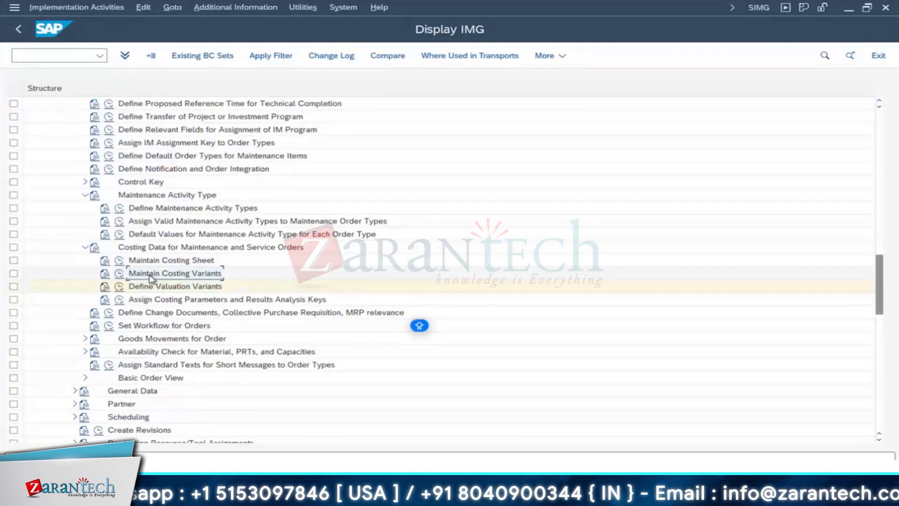
left_click(119, 276)
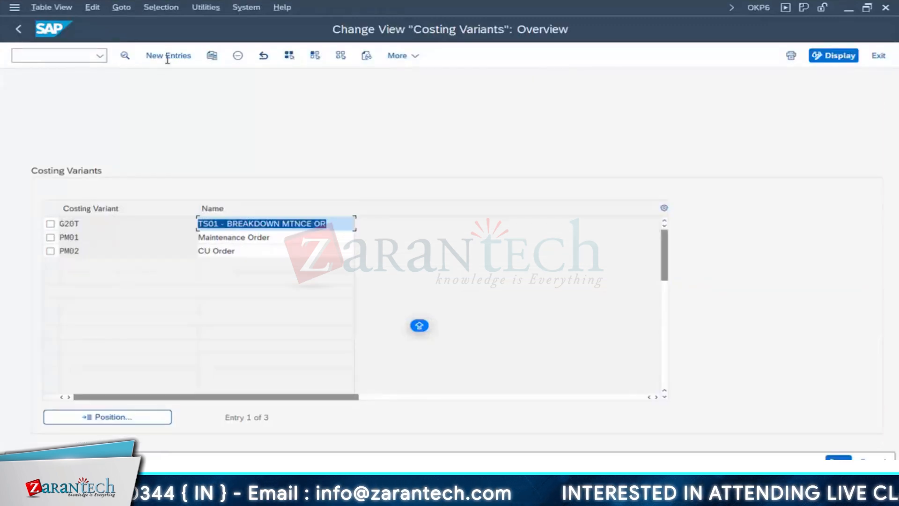
left_click(168, 55)
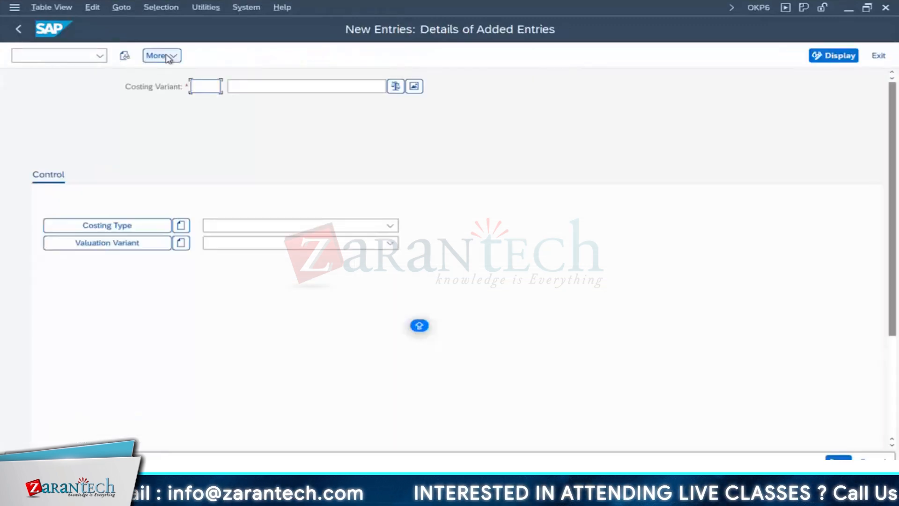
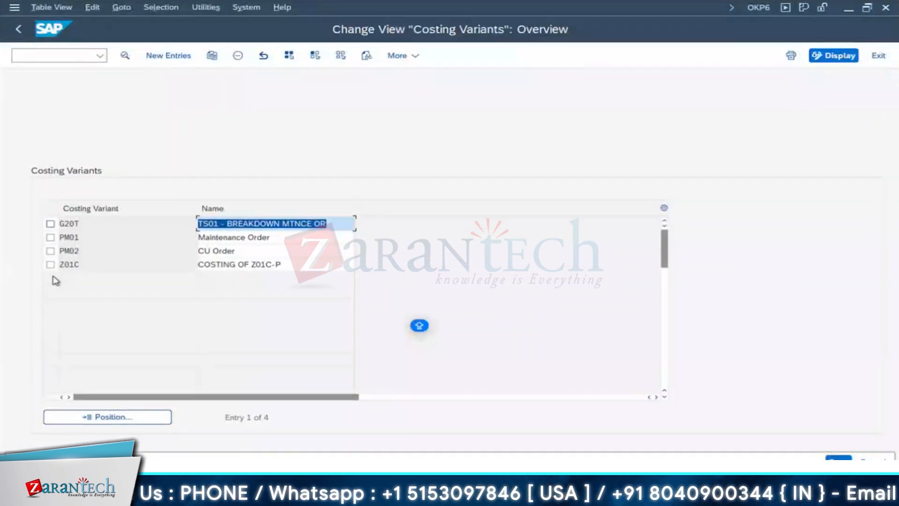
left_click(51, 264)
left_click(212, 56)
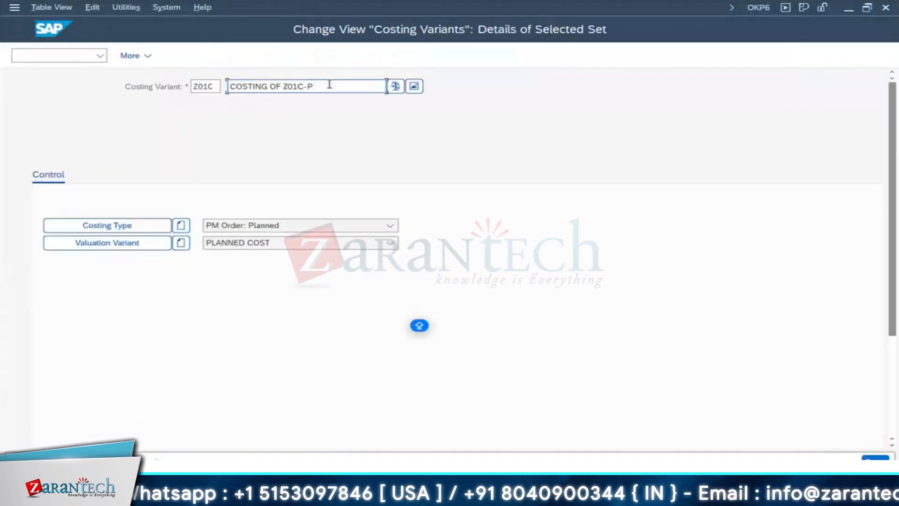
left_click(314, 227)
left_click(305, 311)
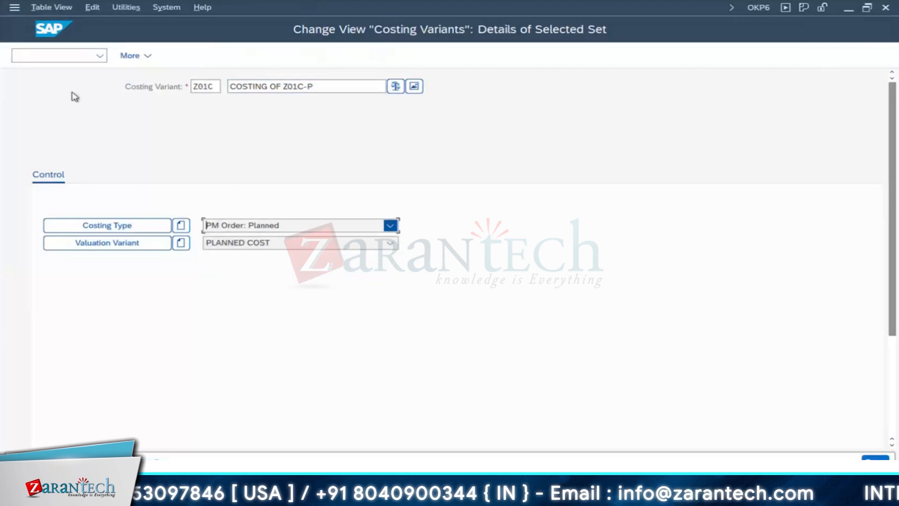
left_click(53, 12)
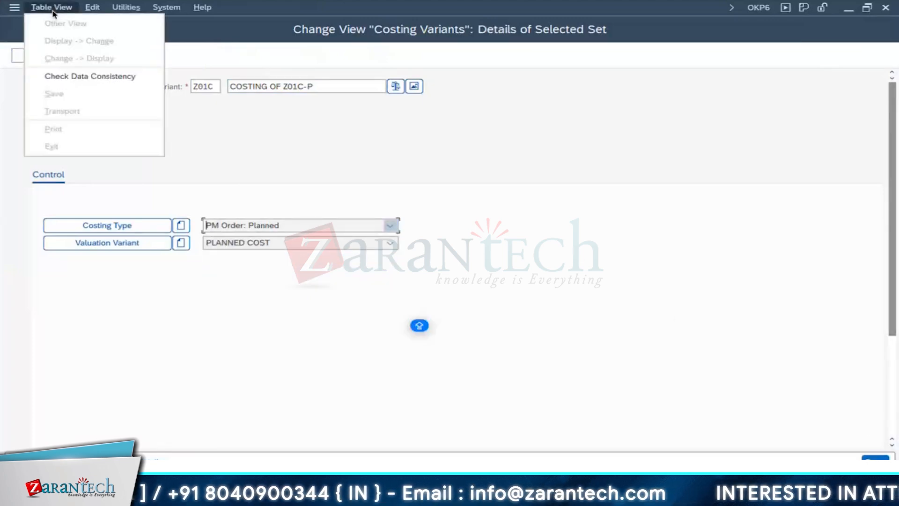
key("F3")
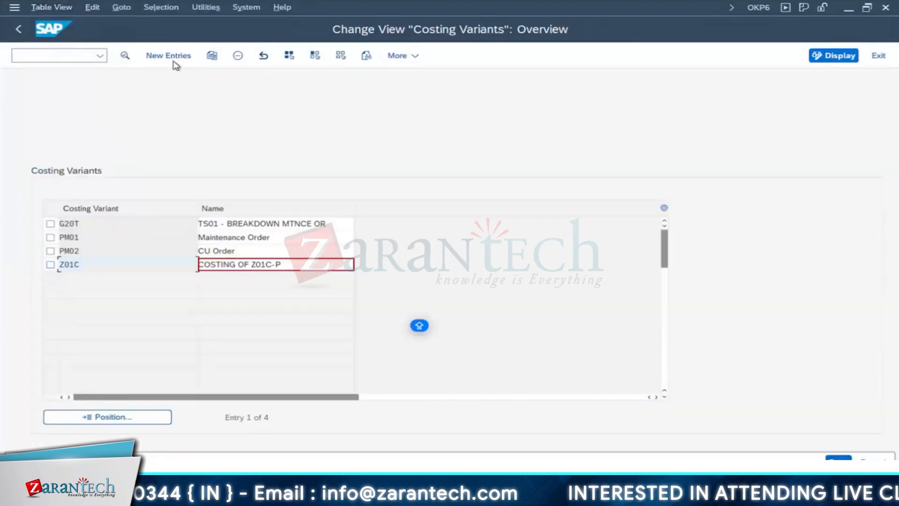
Step: Create a new costing variant Z01A with the name COSTING OF Z01C-A
left_click(168, 55)
left_click(204, 89)
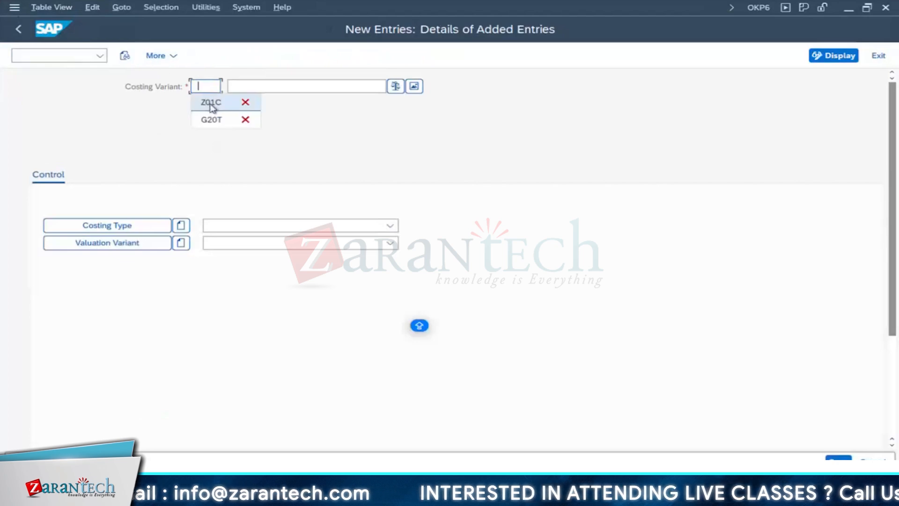
left_click(210, 103)
left_click(265, 88)
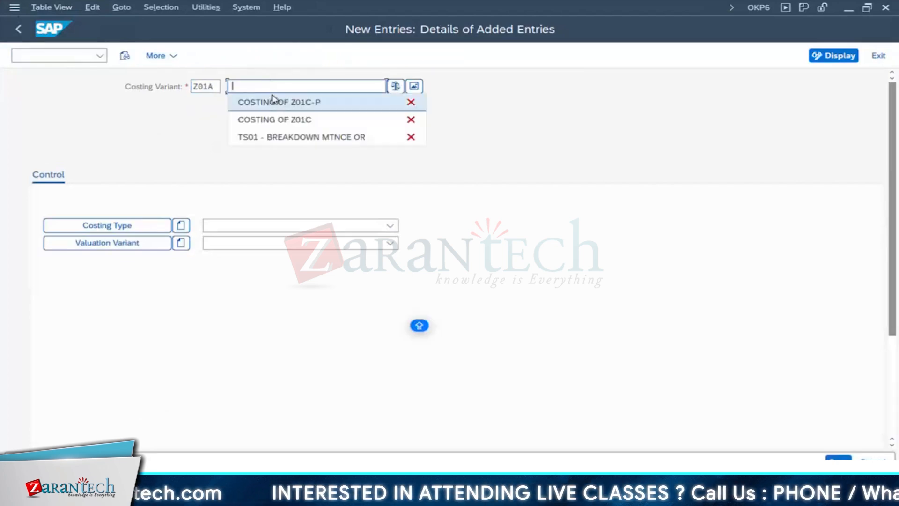
left_click(284, 102)
key("BackSpace")
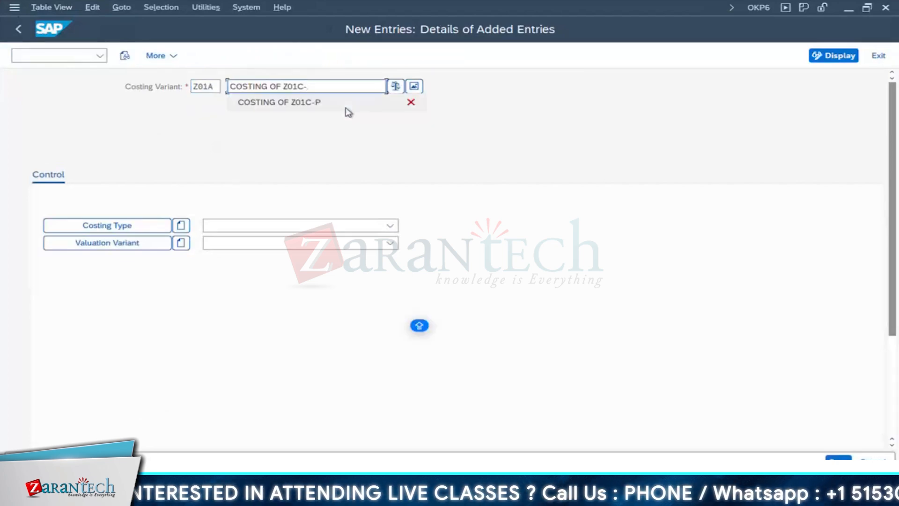
type("A")
Step: Set the costing type of Z01A to PM Order: Actual and its valuation variant to ACTUAL COST
left_click(244, 225)
left_click(248, 280)
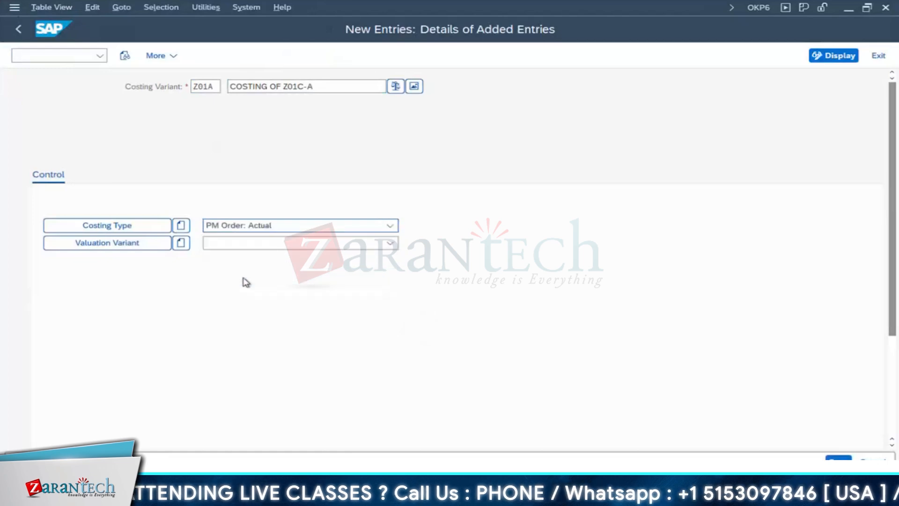
left_click(270, 248)
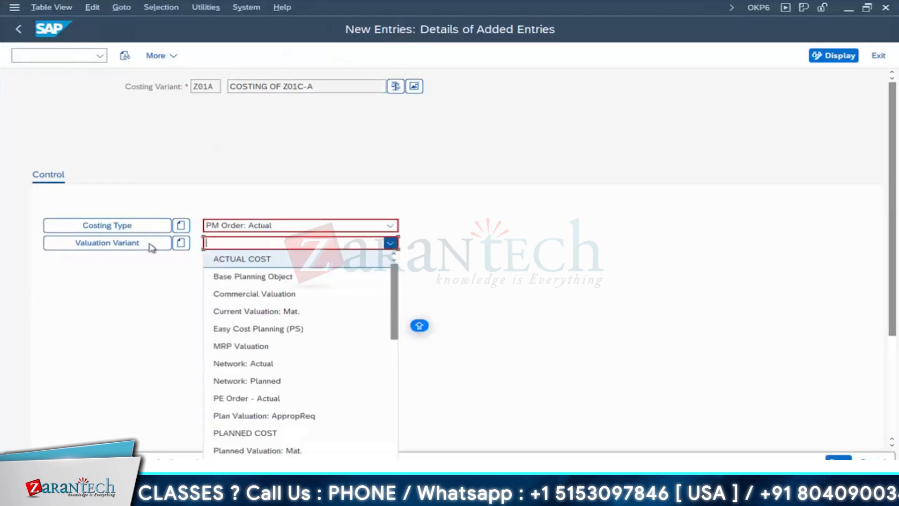
left_click(254, 260)
key("Return")
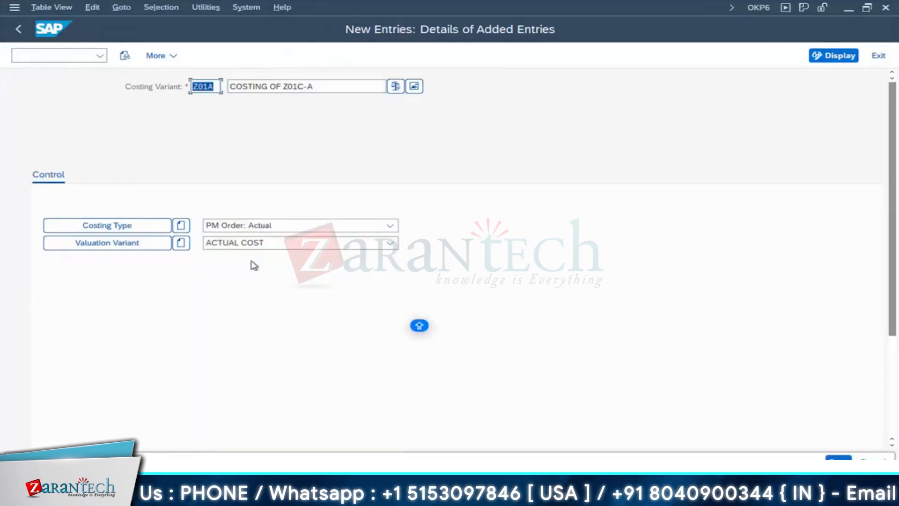
Step: Check the assigned valuation variant's strategy and overhead settings, and save costing variant Z01A
left_click(92, 245)
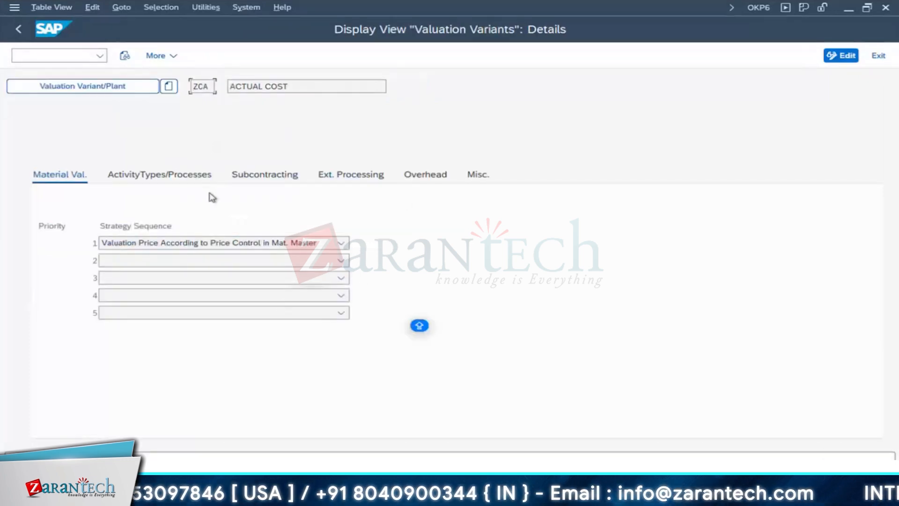
left_click(170, 174)
left_click(354, 178)
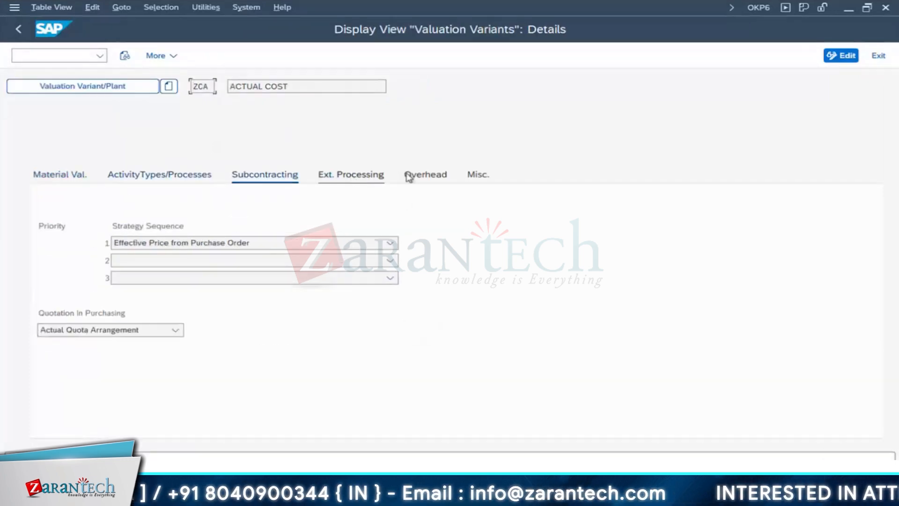
left_click(409, 175)
left_click(18, 29)
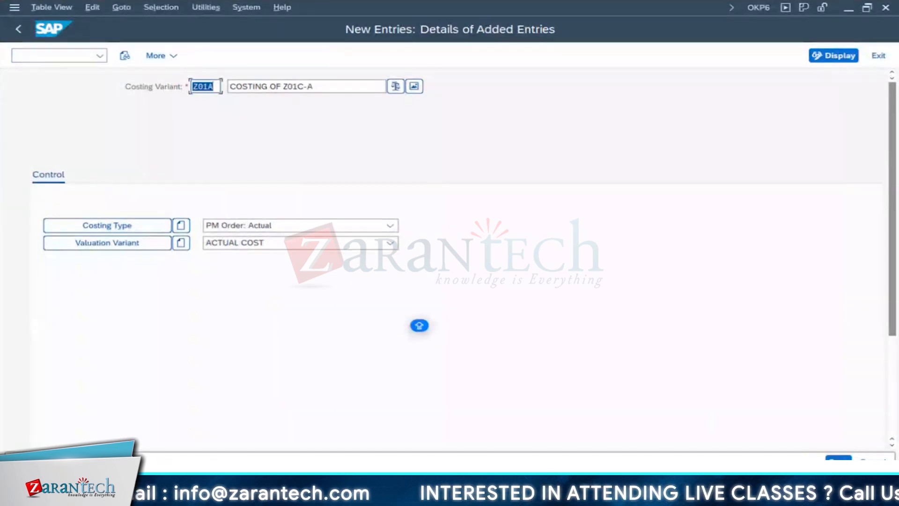
key("ctrl+s")
left_click(364, 233)
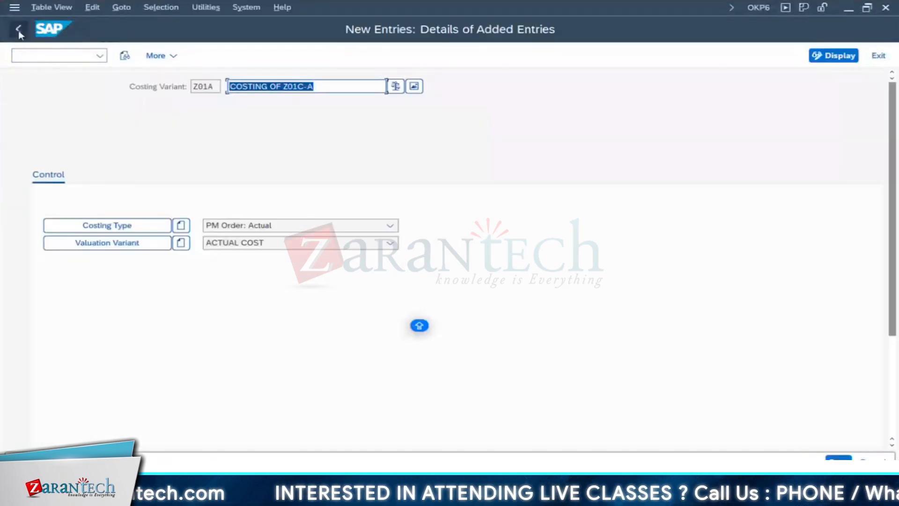
left_click(20, 31)
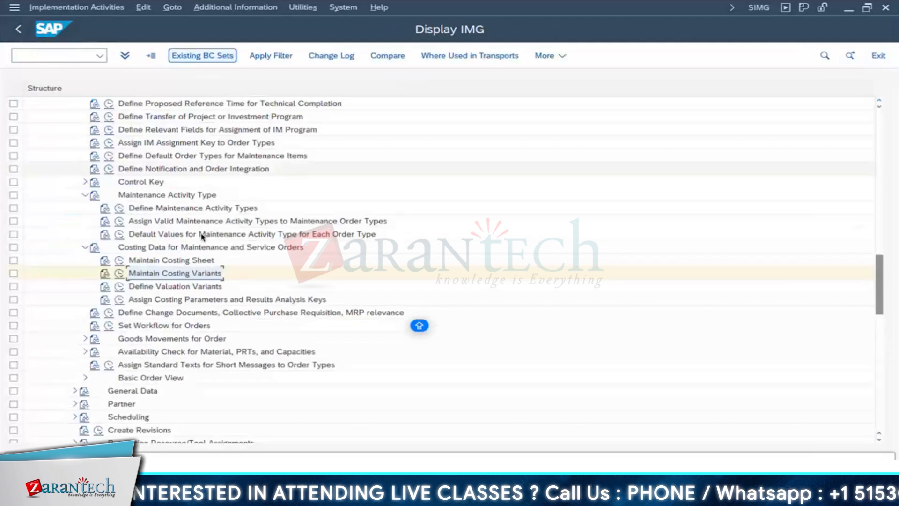
Step: In Assign Costing Parameters and Results Analysis Keys, find the entry for plant 1710 and order type Z01C and open its details
left_click(180, 300)
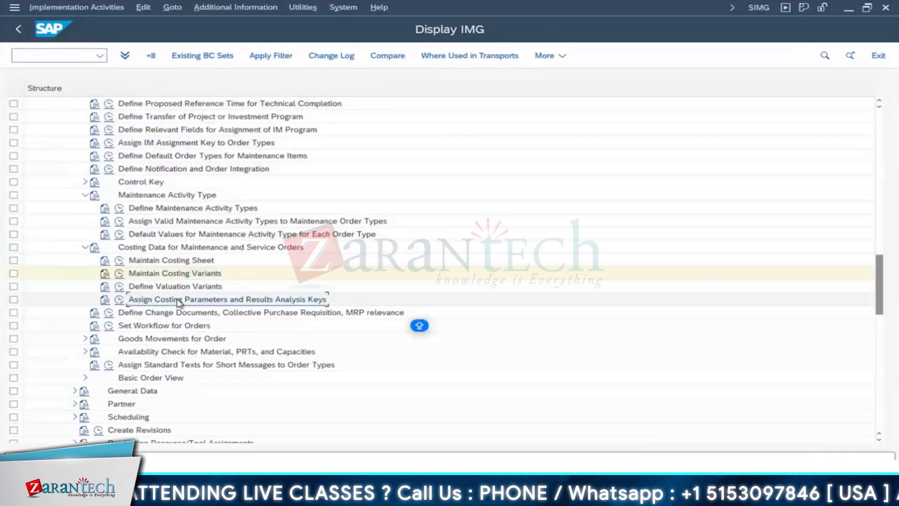
left_click(119, 299)
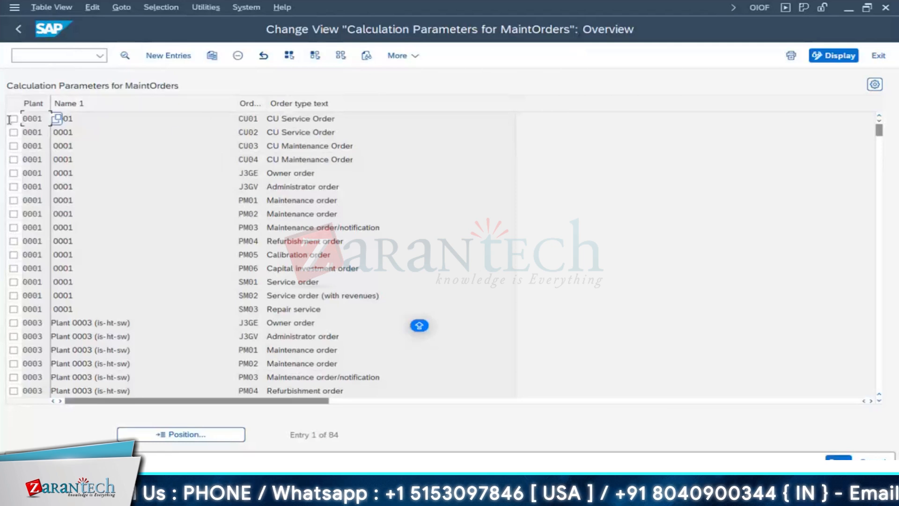
left_click(179, 439)
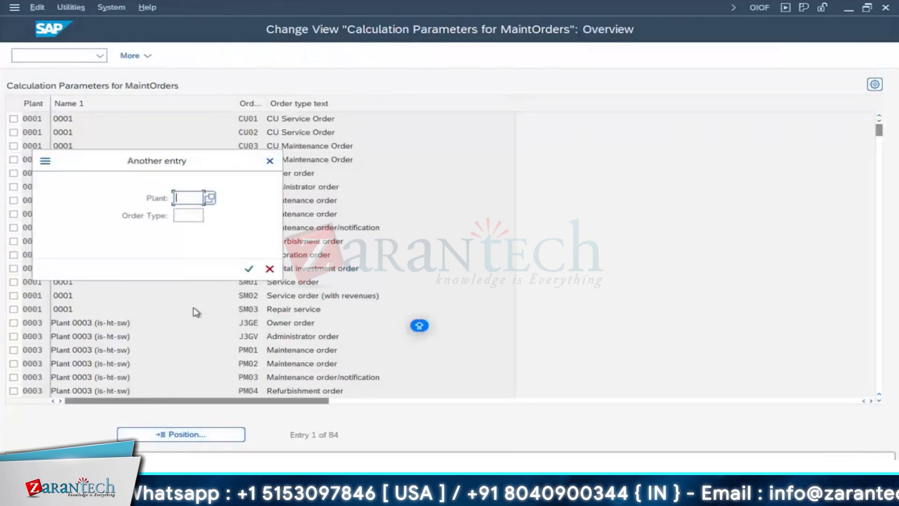
type("1710")
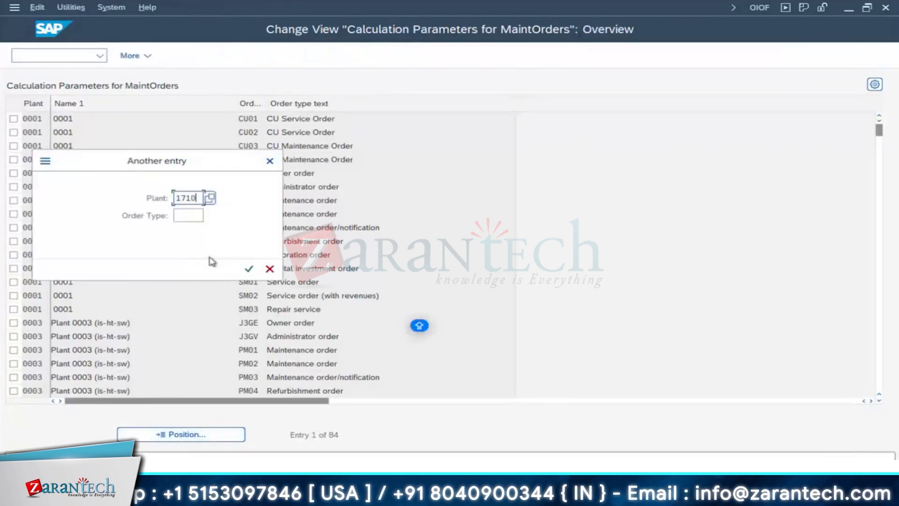
left_click(186, 216)
type("Z01")
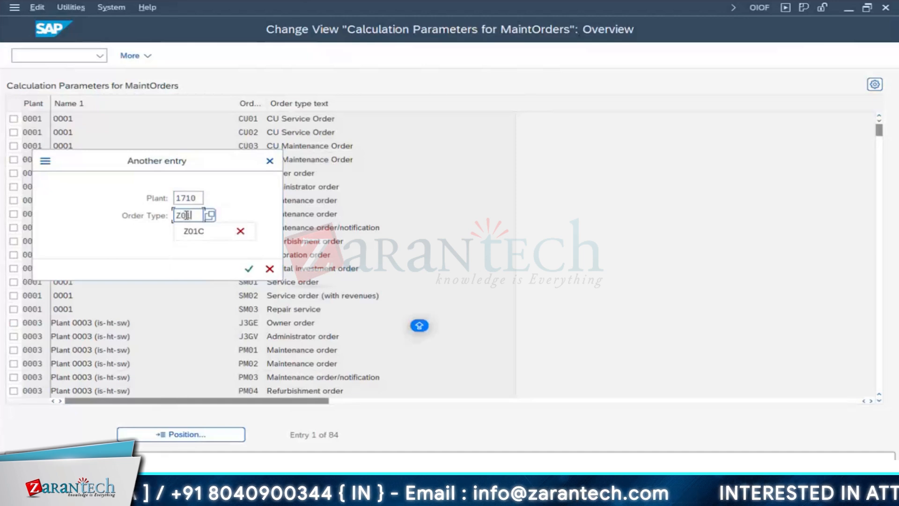
key("Return")
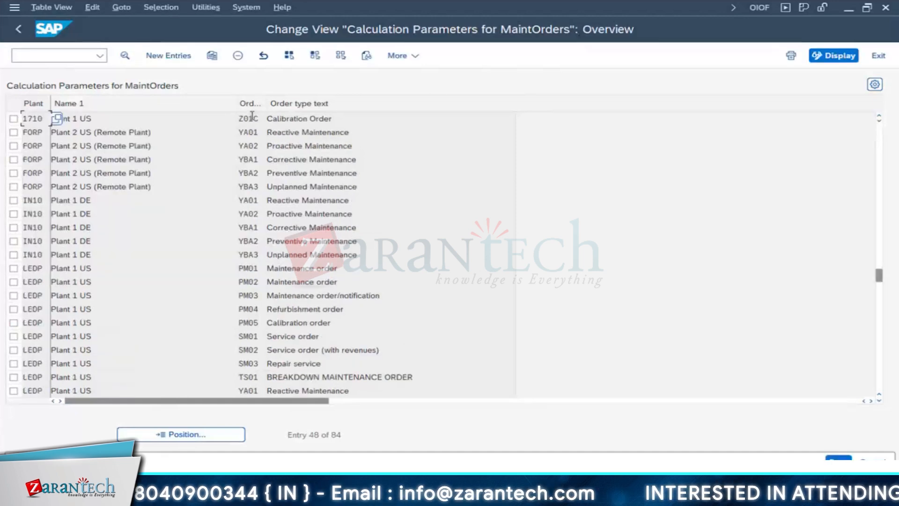
left_click(13, 119)
left_click(125, 56)
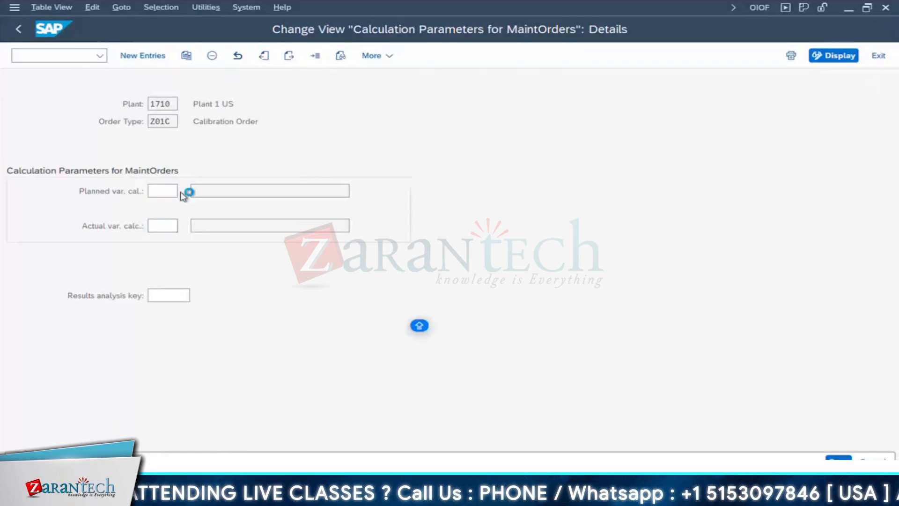
Step: Choose costing variant Z01C as the planned variant for plant 1710 and order type Z01C
left_click(185, 192)
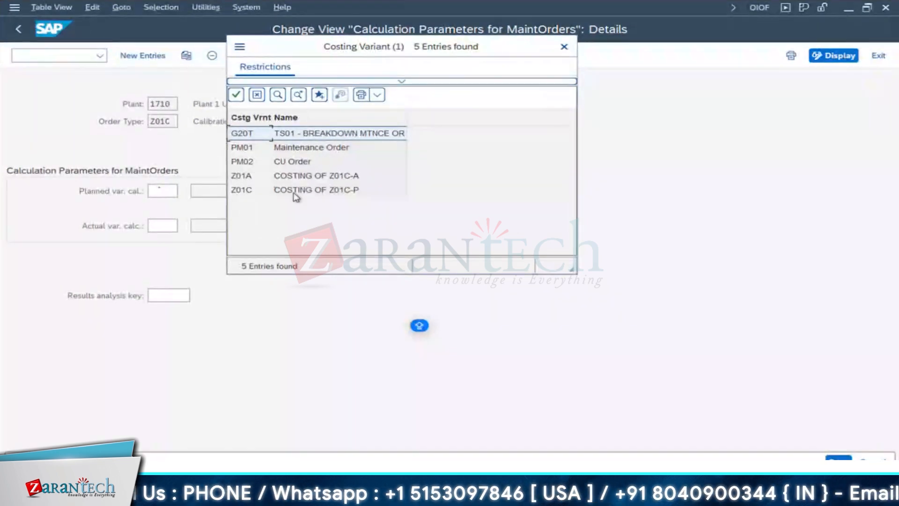
left_click(359, 195)
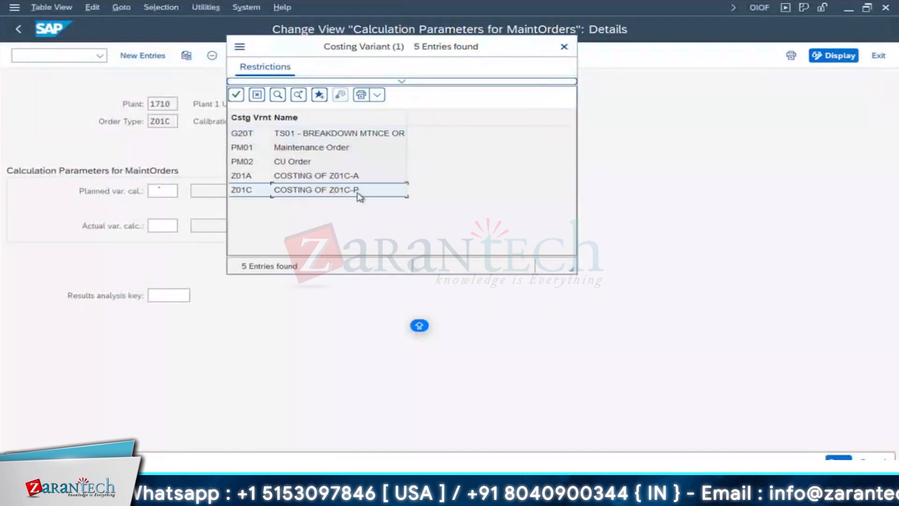
double_click(359, 196)
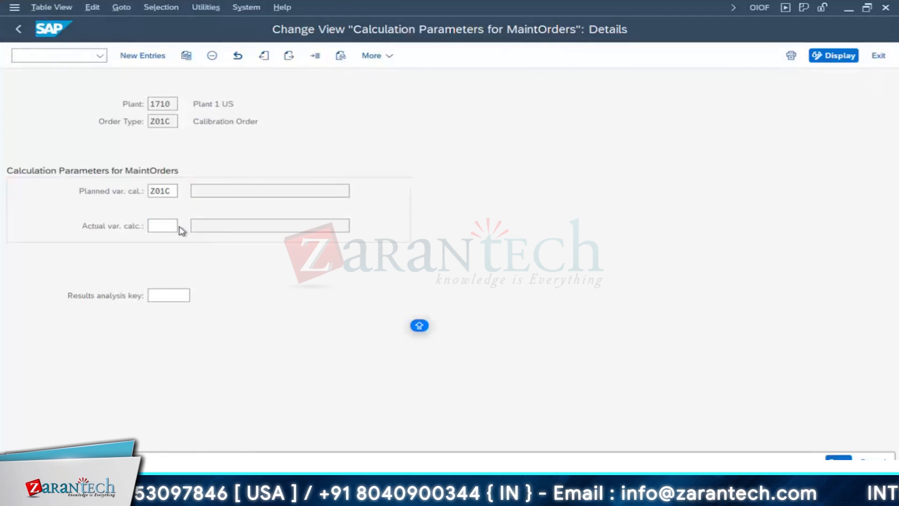
left_click(179, 227)
left_click(23, 141)
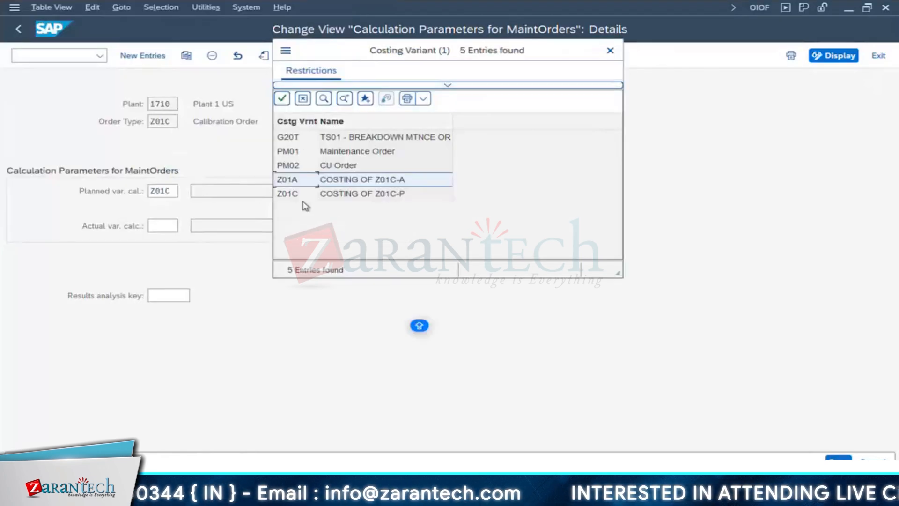
double_click(296, 194)
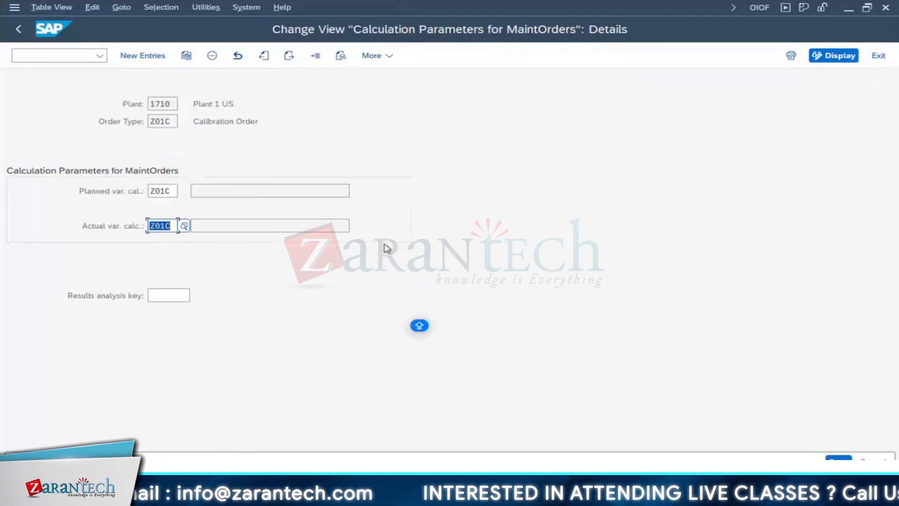
key("Return")
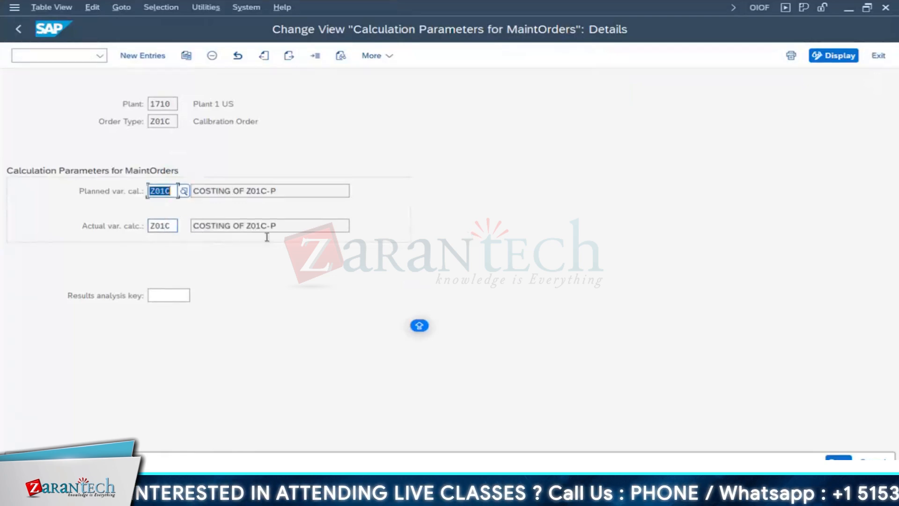
Step: Set the actual costing variant for plant 1710 and order type Z01C to Z01A, COSTING OF Z01C-A
left_click(283, 225)
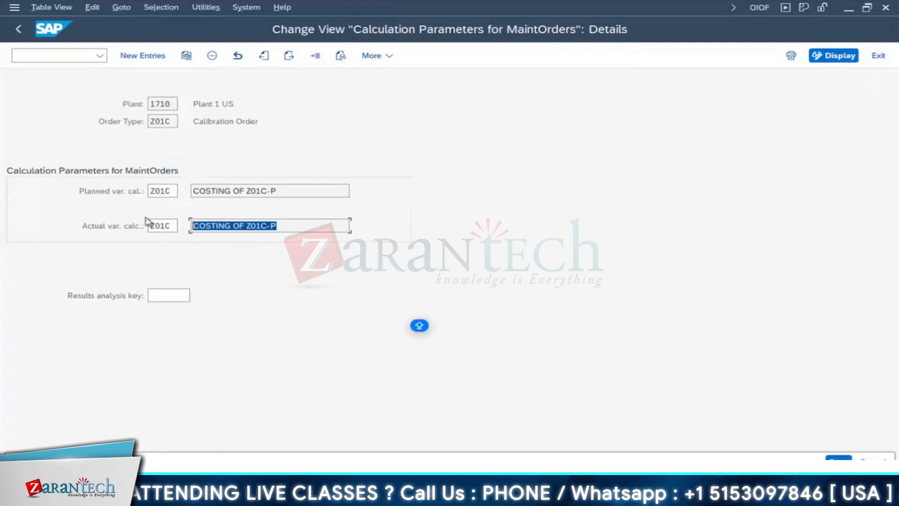
left_click(163, 228)
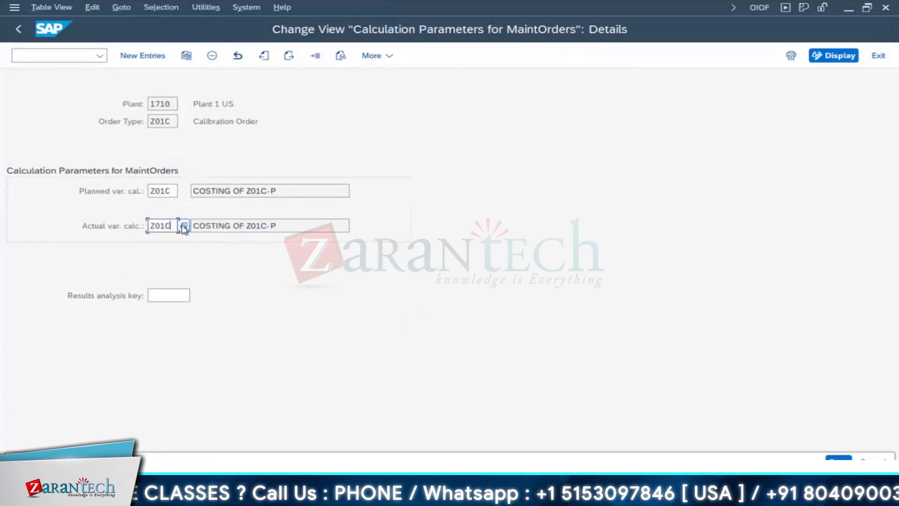
key("F4")
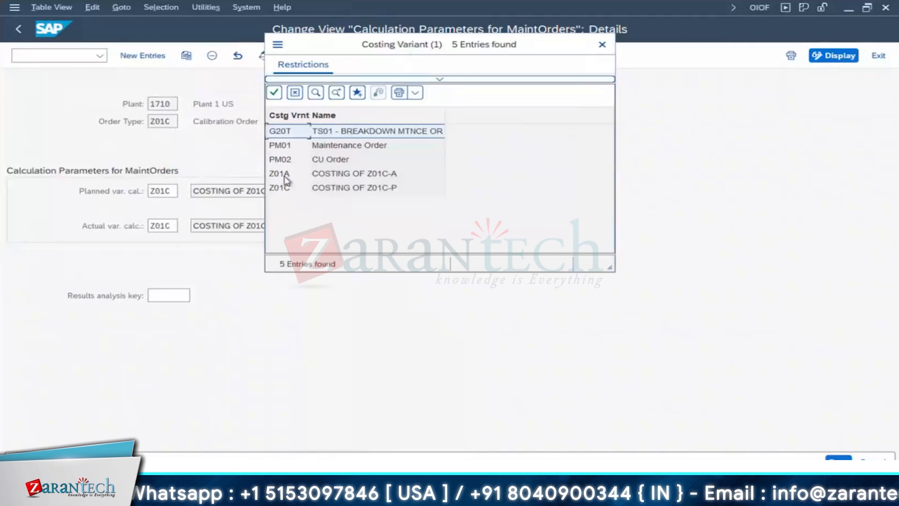
double_click(286, 181)
key("Return")
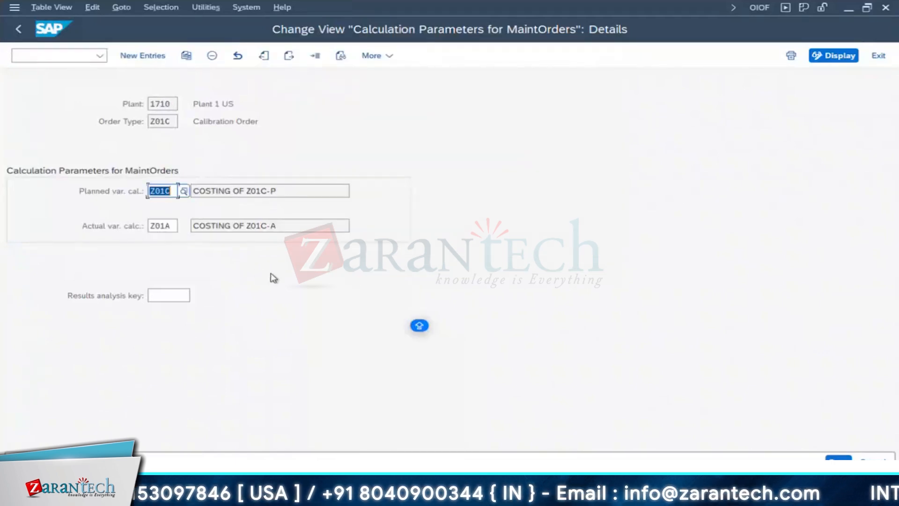
left_click_drag(280, 227, 171, 192)
left_click(164, 230)
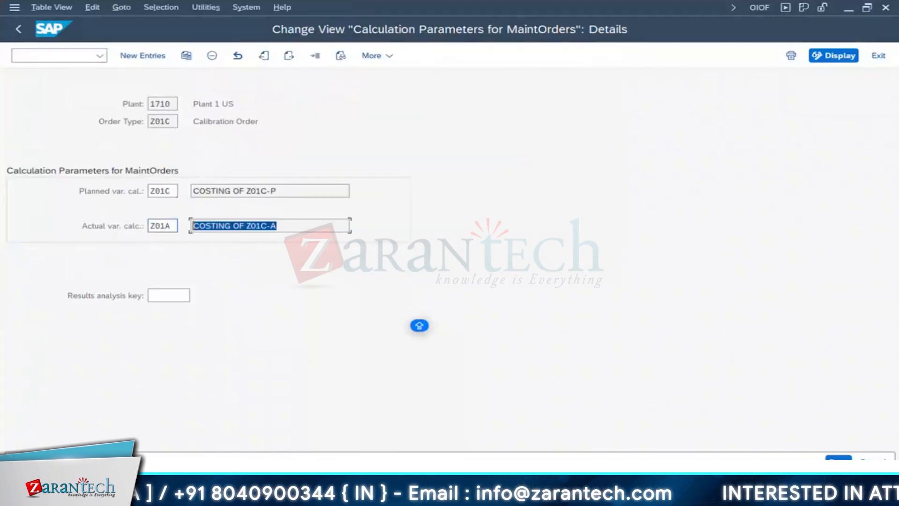
Step: Save the costing parameters to the customizing request CONFIGURE ORDER - Z01C and return to the IMG structure
left_click(846, 459)
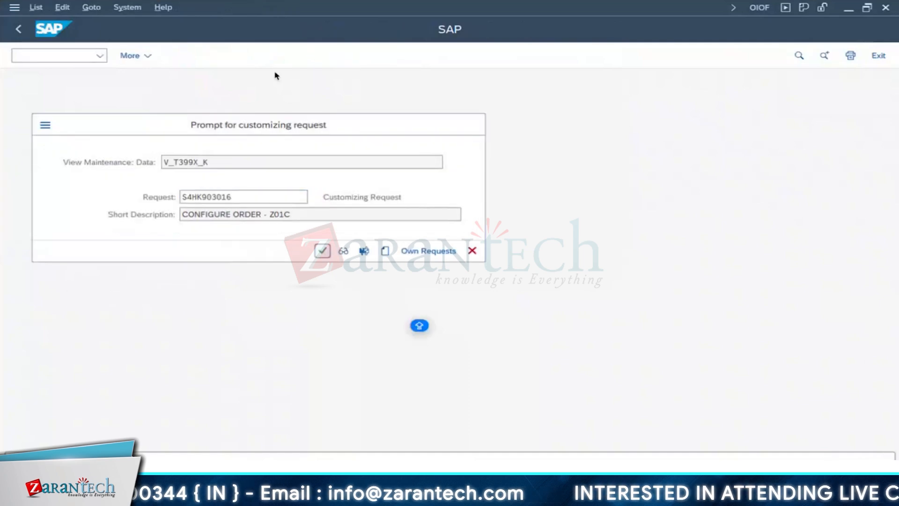
key("Return")
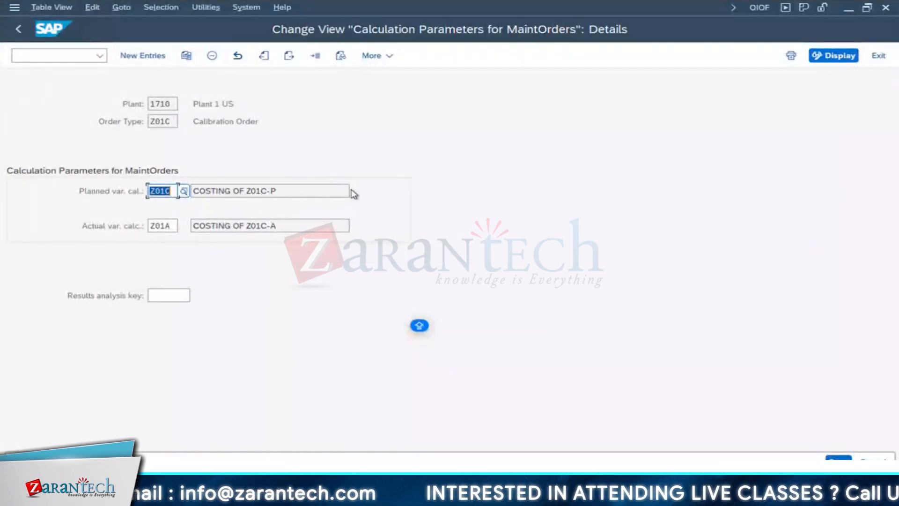
left_click(18, 29)
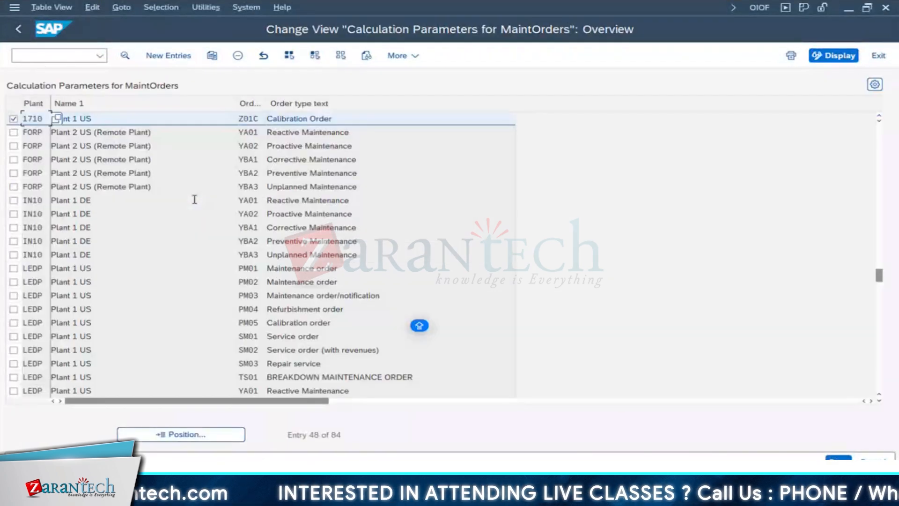
left_click(19, 29)
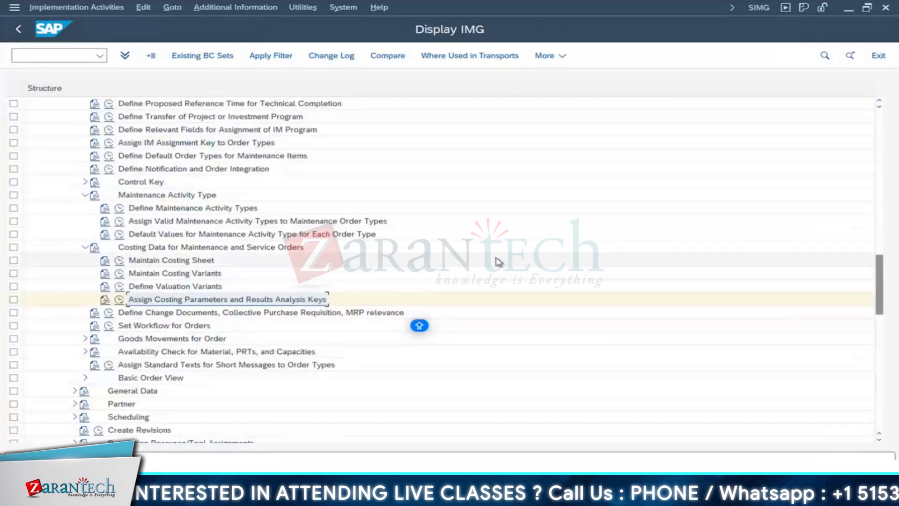
Step: Switch to the Excel workbook SAP_EAM_TCS_B1, review the notes on the NOTIF-CONFIG sheet, and return to SAP
key("super+Tab")
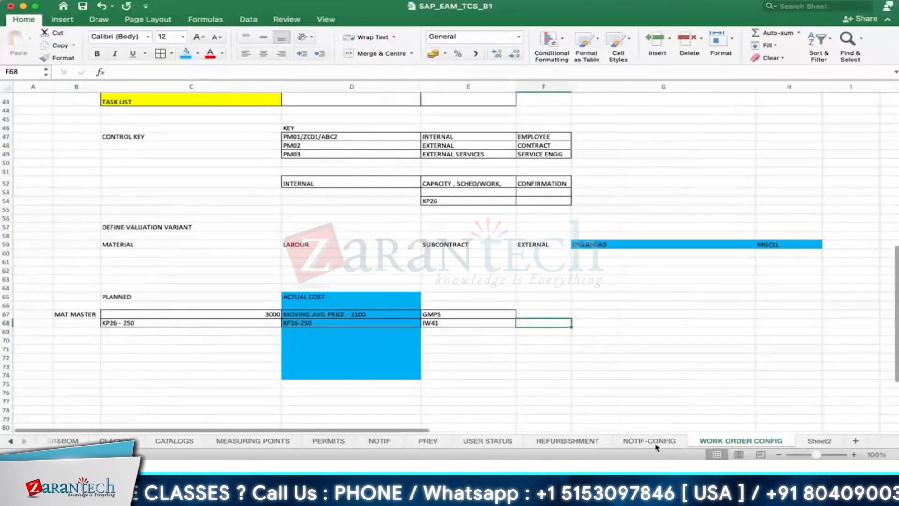
left_click(651, 440)
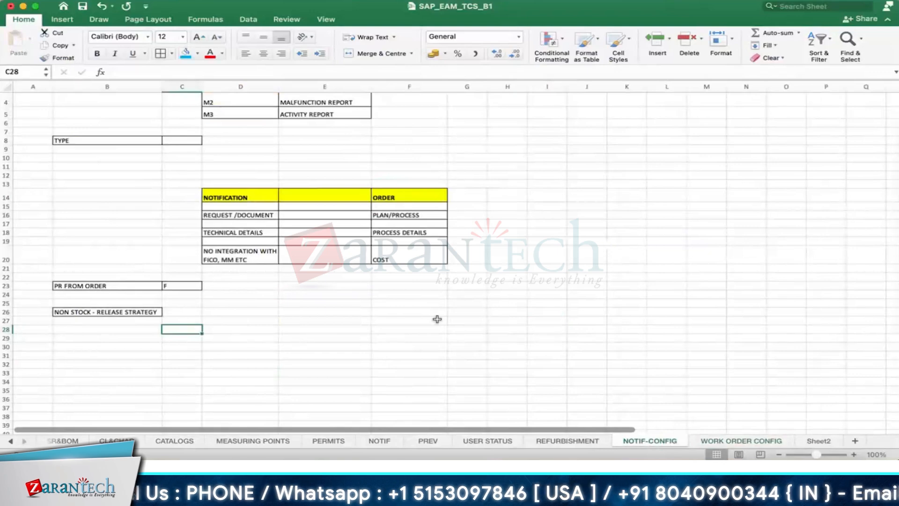
scroll(437, 319, "up", 2)
scroll(437, 318, "down", 5)
left_click(158, 237)
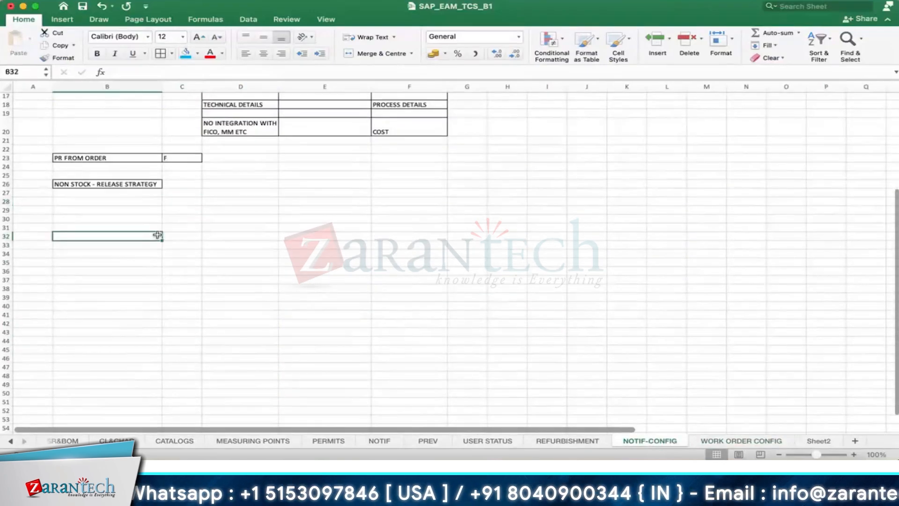
scroll(517, 321, "up", 5)
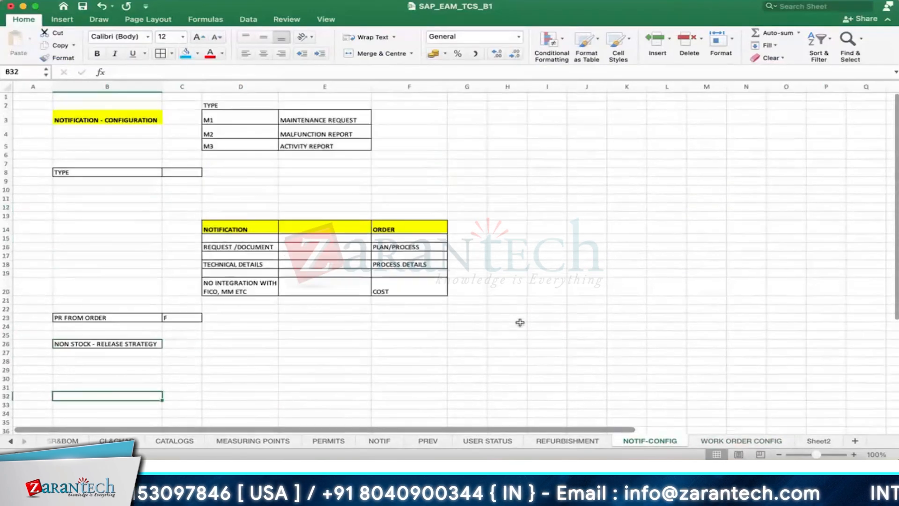
scroll(347, 307, "down", 2)
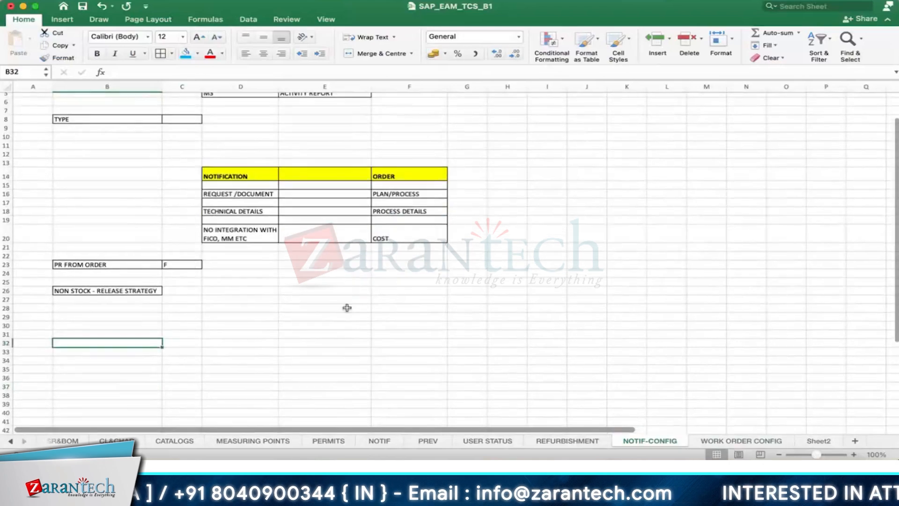
left_click(741, 440)
key("super+Tab")
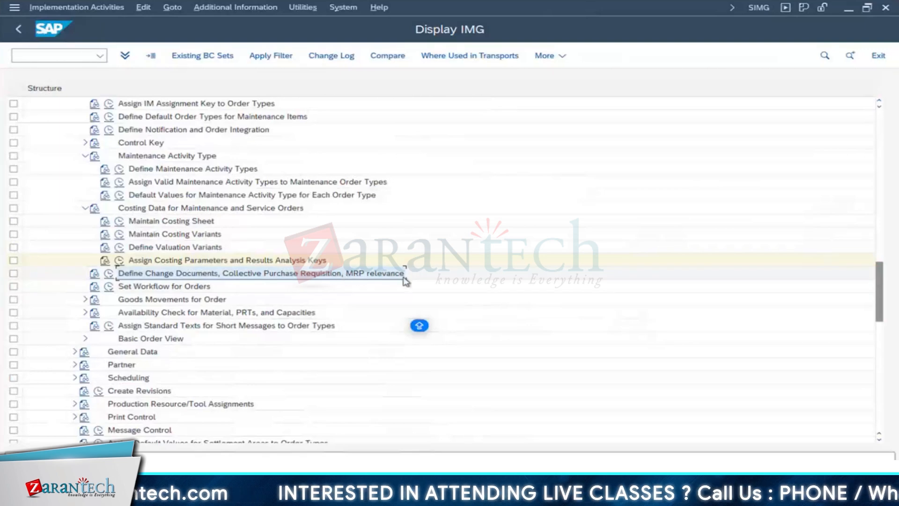
Step: In Define Change Documents, Collective Purchase Requisition, MRP relevance, find plant 1710 with order type Z01C and enable its CollReqstn indicator
left_click(109, 273)
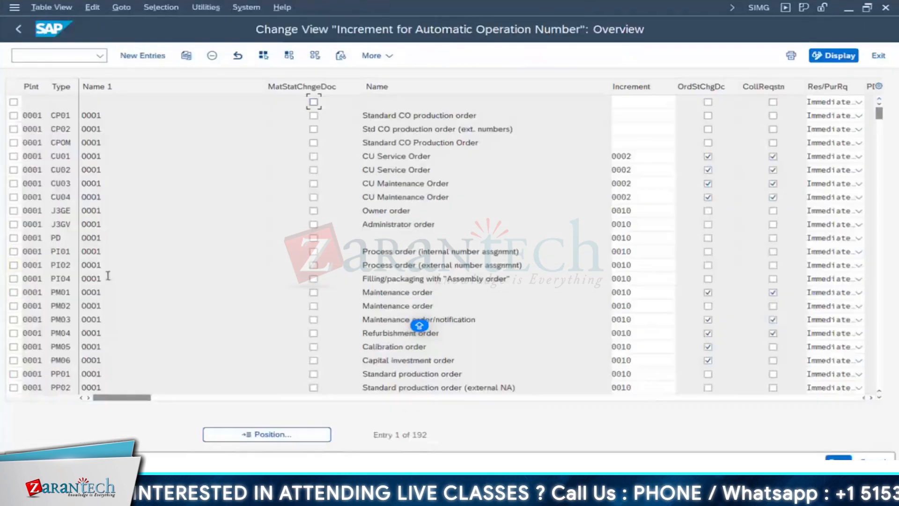
left_click(273, 434)
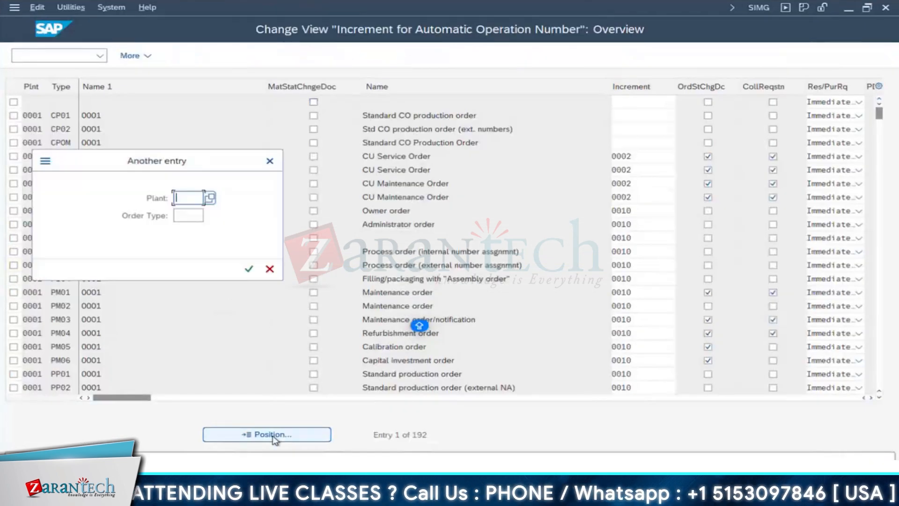
type("1710")
key("Tab")
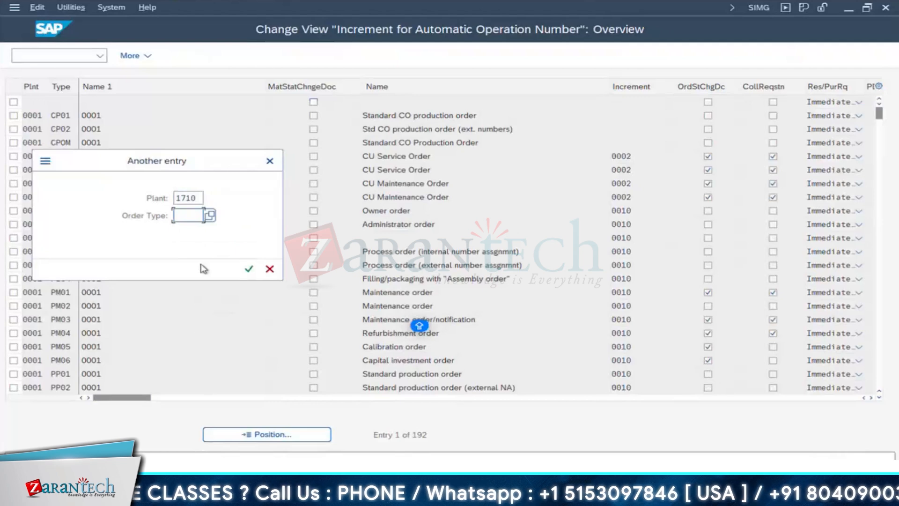
left_click(195, 248)
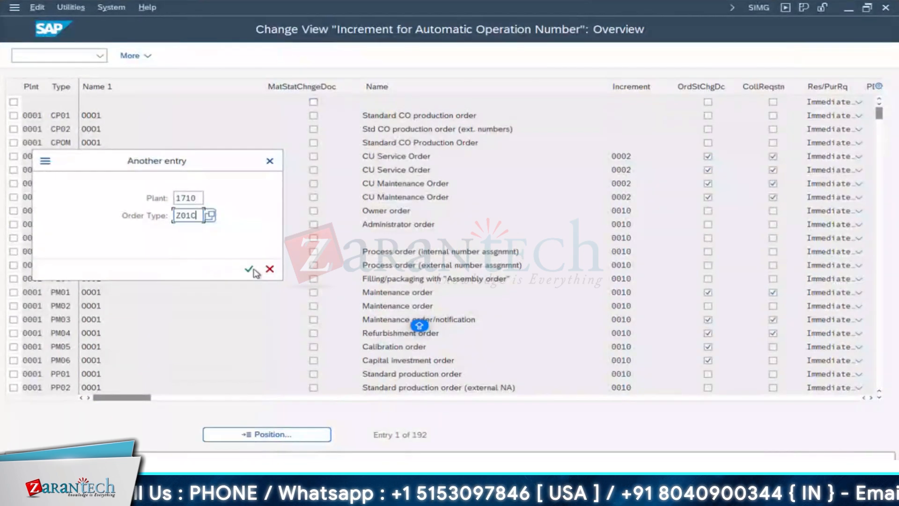
left_click(252, 267)
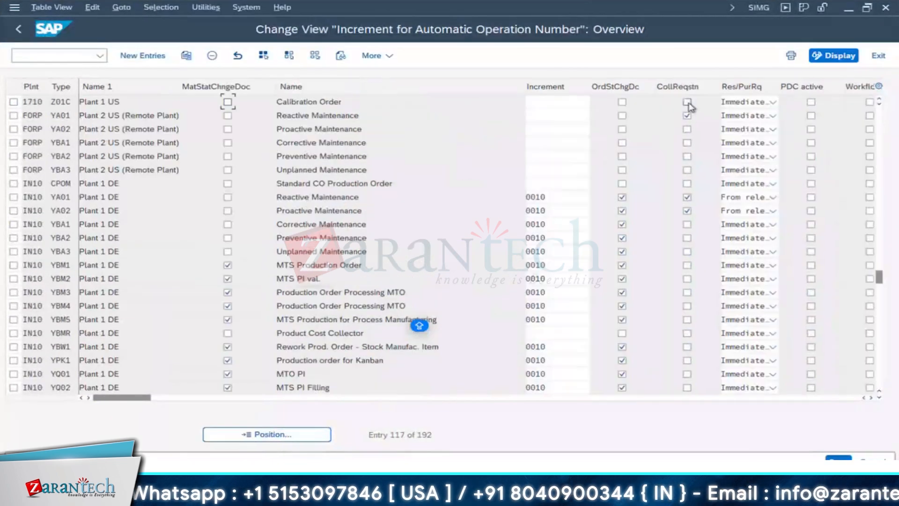
left_click(687, 102)
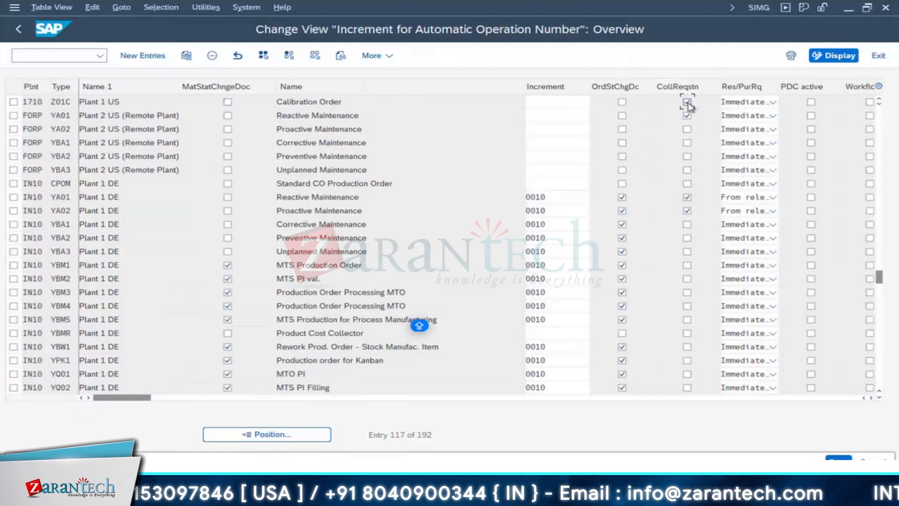
Step: Read the field help for the collective purchase requisition indicator, including its dependencies, and close it
key("F1")
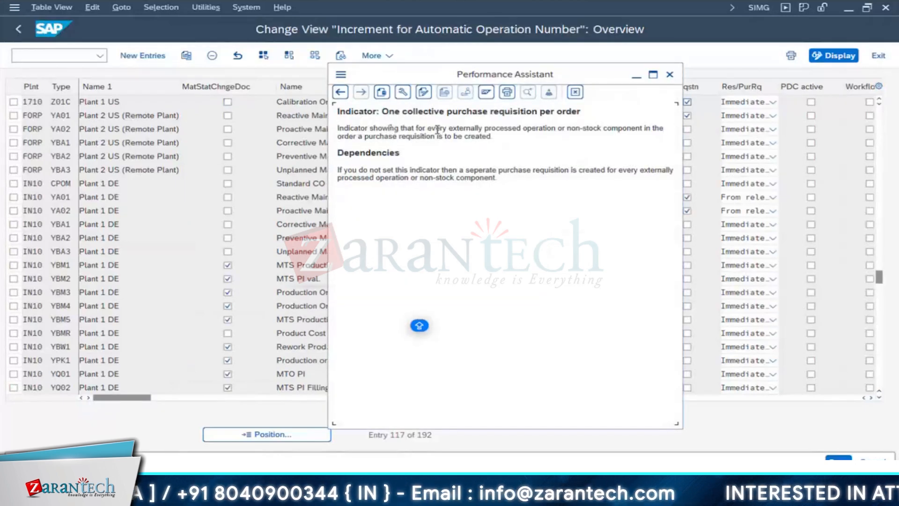
left_click_drag(426, 129, 641, 131)
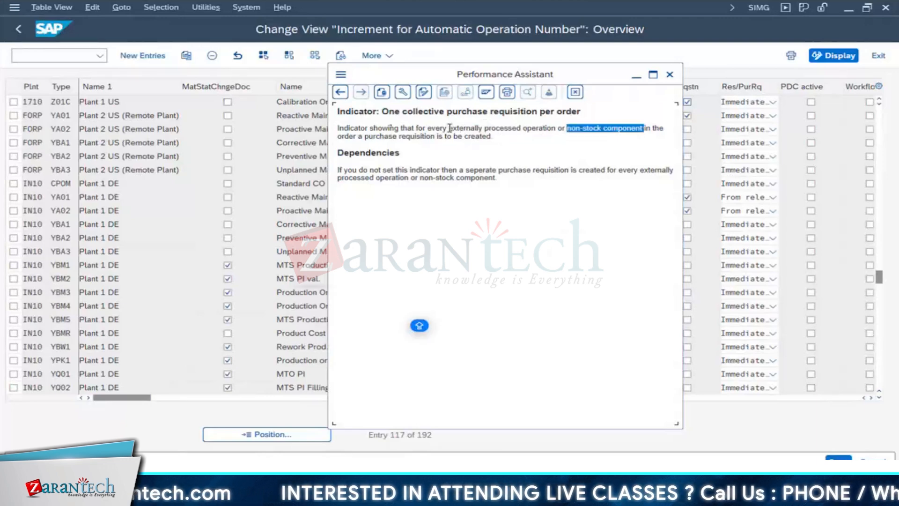
left_click_drag(449, 128, 637, 133)
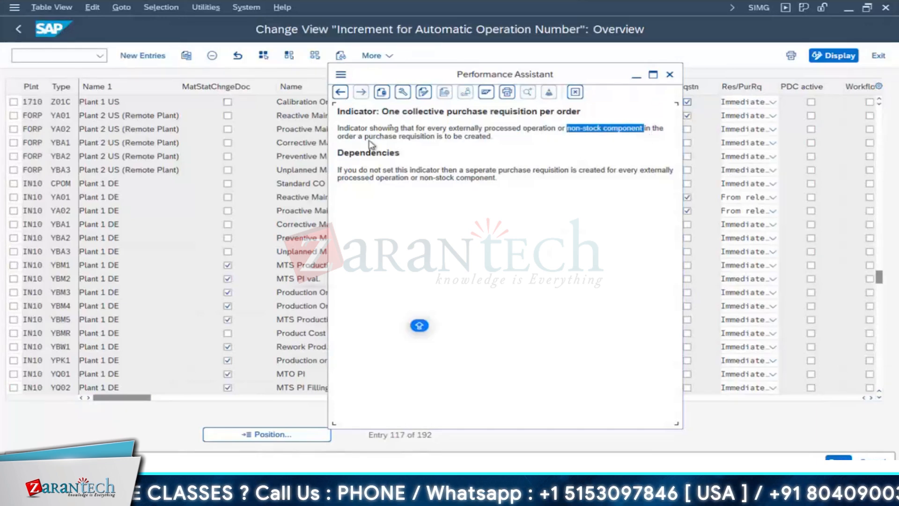
left_click_drag(492, 136, 349, 130)
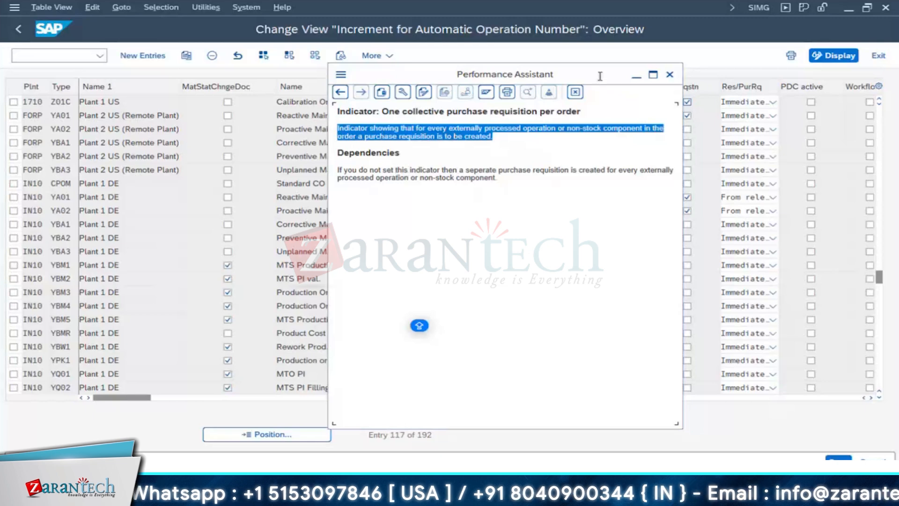
left_click_drag(558, 78, 556, 114)
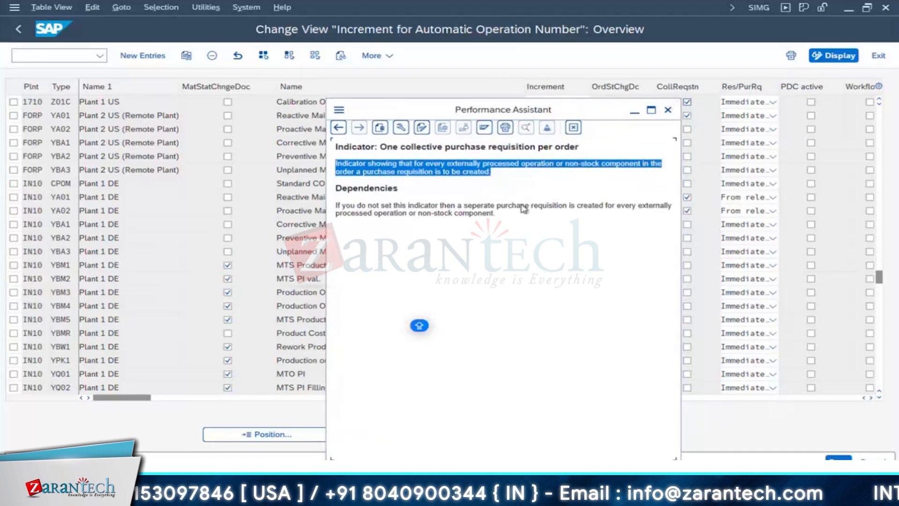
left_click_drag(464, 206, 569, 208)
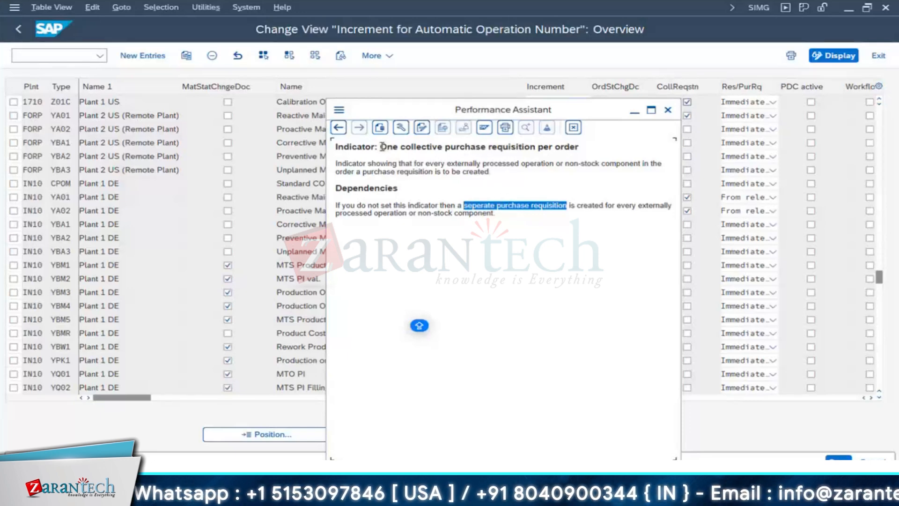
left_click_drag(382, 146, 603, 150)
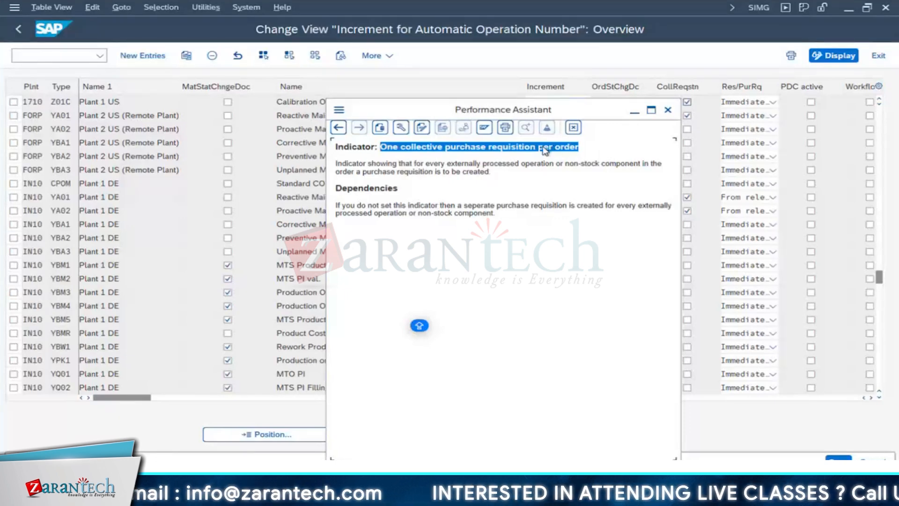
left_click(667, 111)
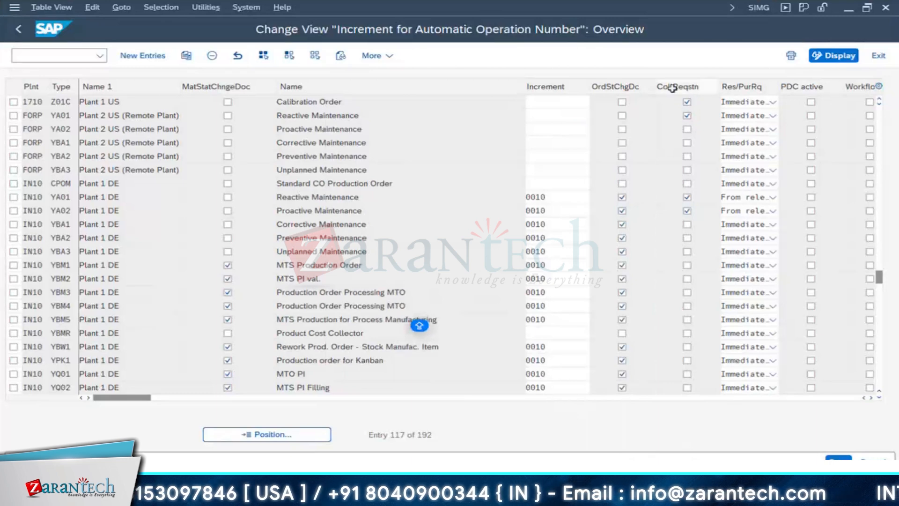
Step: Enable the MatStatChngeDoc indicator for plant 1710 with order type Z01C and read its field help
left_click(227, 102)
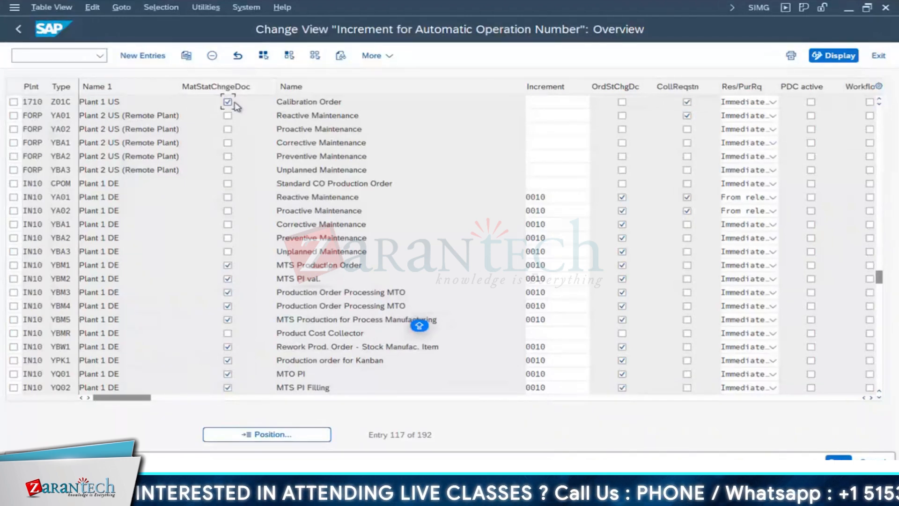
key("F1")
left_click_drag(360, 202, 487, 202)
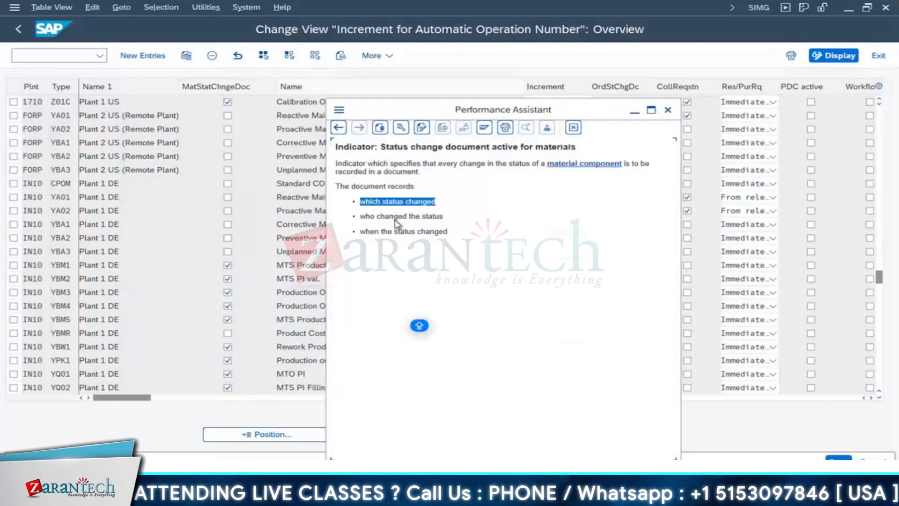
left_click_drag(376, 216, 444, 217)
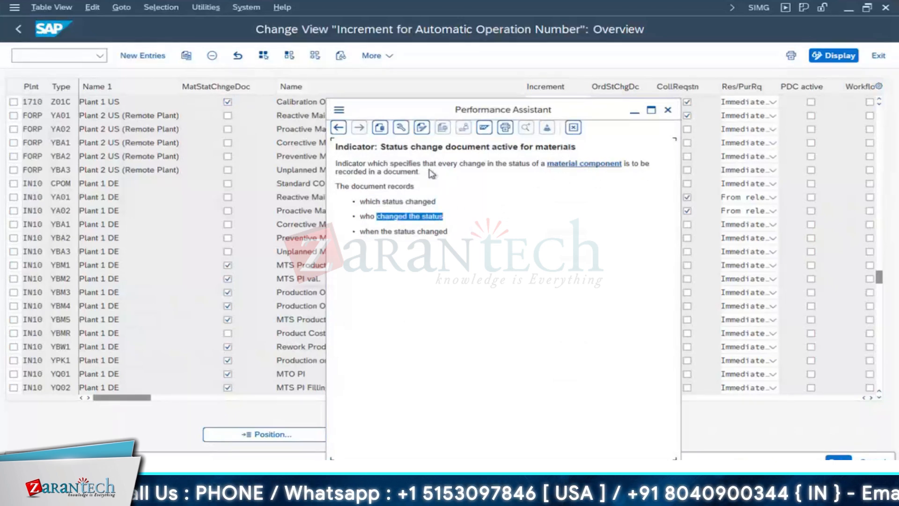
left_click_drag(427, 172, 328, 165)
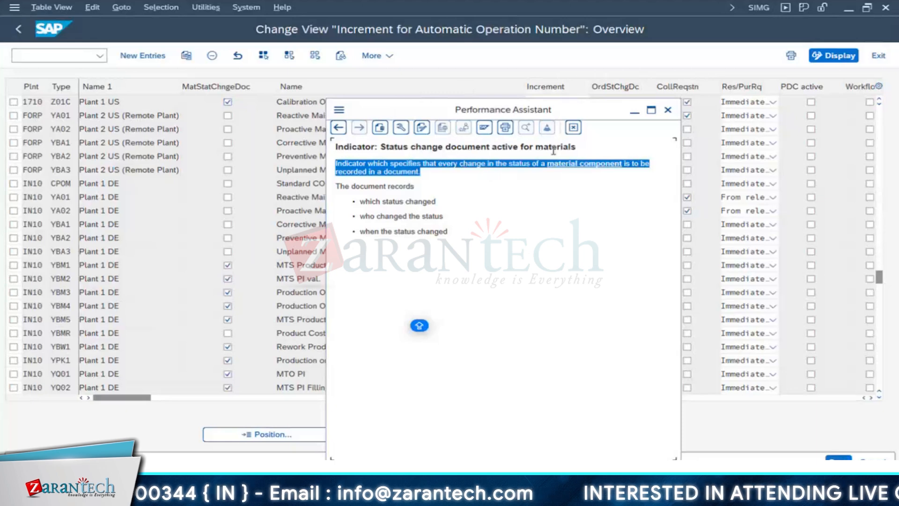
left_click(669, 111)
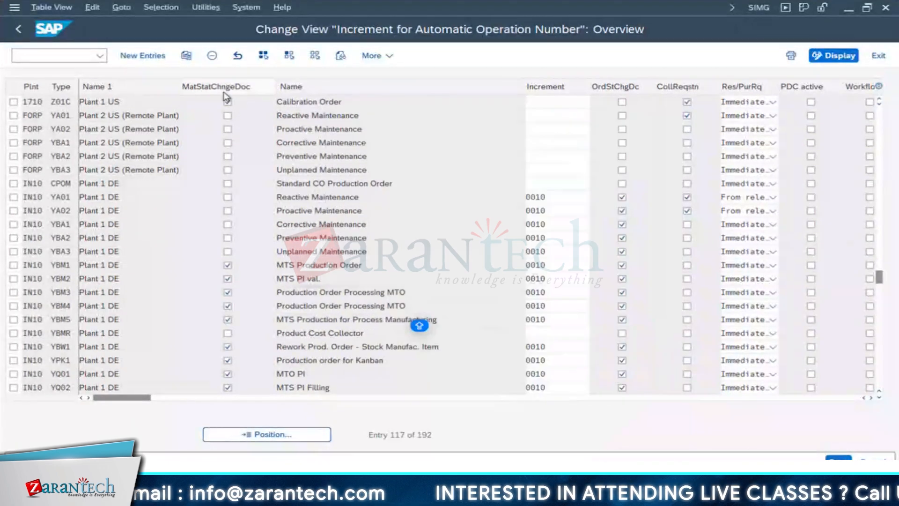
Step: Set the automatic operation number increment for plant 1710, order type Z01C to 0010
left_click(534, 102)
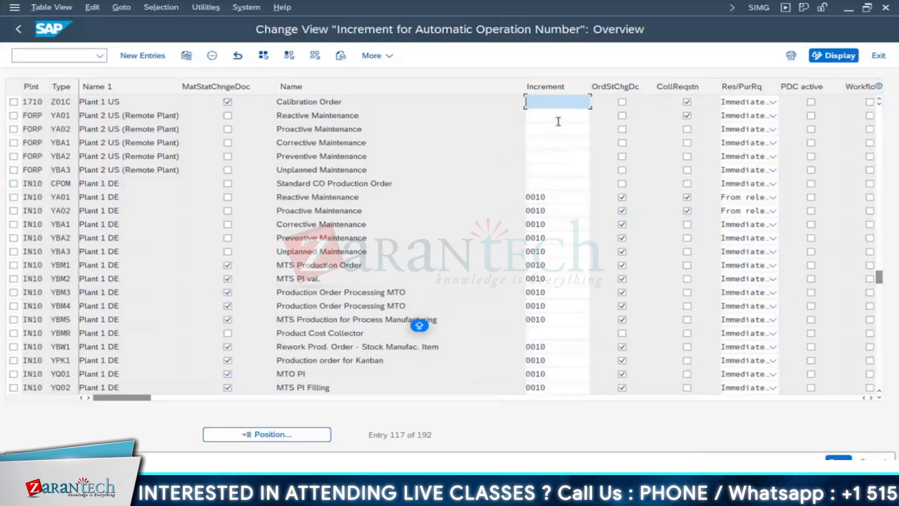
type("0010")
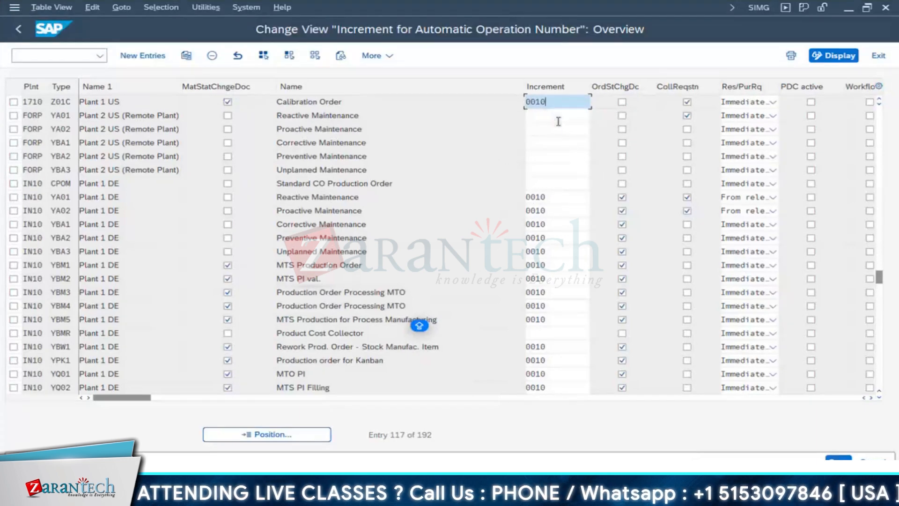
key("ctrl+a")
Step: Switch to the open maintenance order "test for longtext" and check the numbering of its operations, returning to the order type view
key("super+Tab")
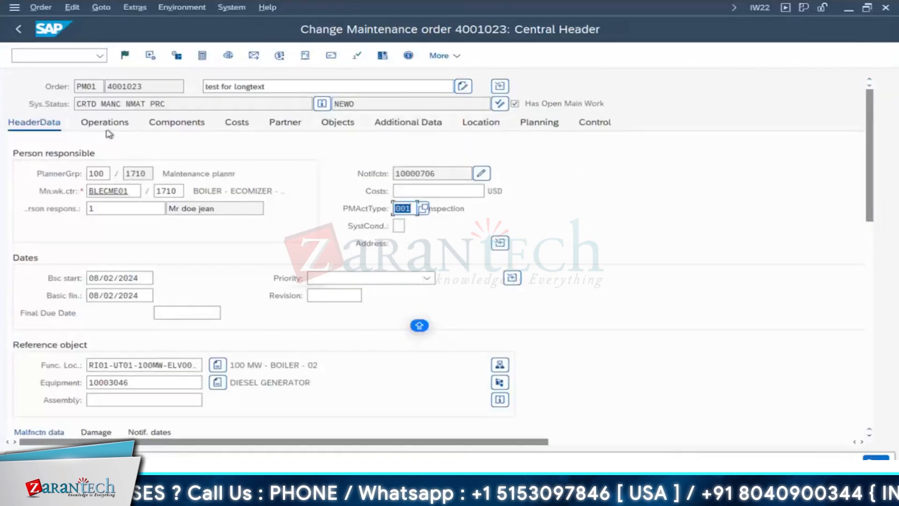
left_click(108, 135)
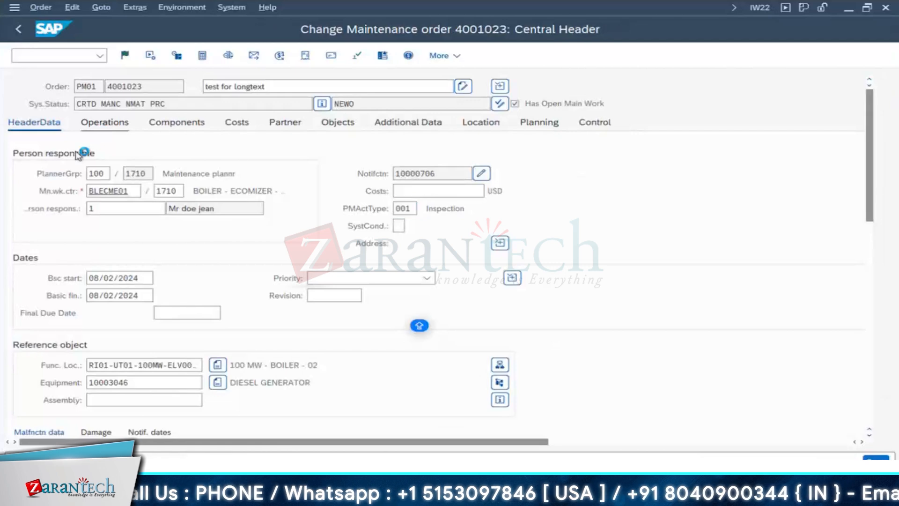
left_click(40, 287)
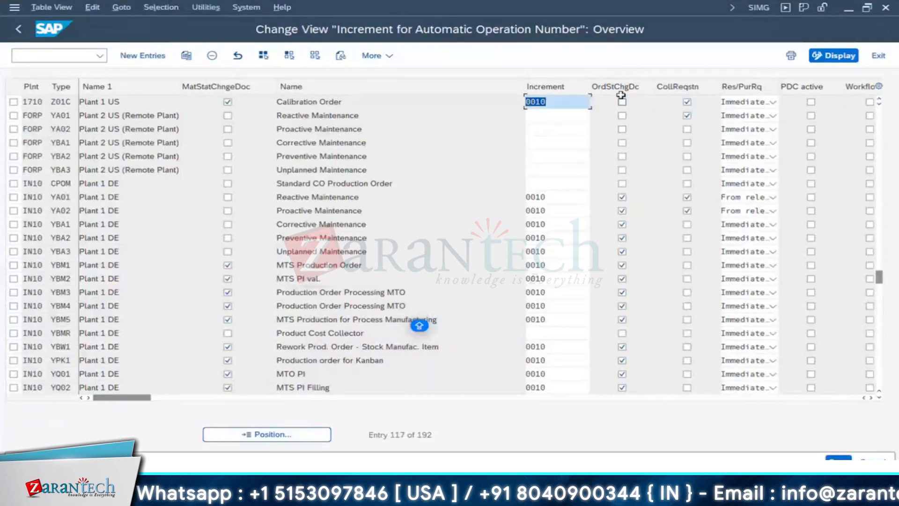
Step: Enable the OrdStChgDc indicator for order type Z01C in plant 1710 and read its field help
left_click(622, 106)
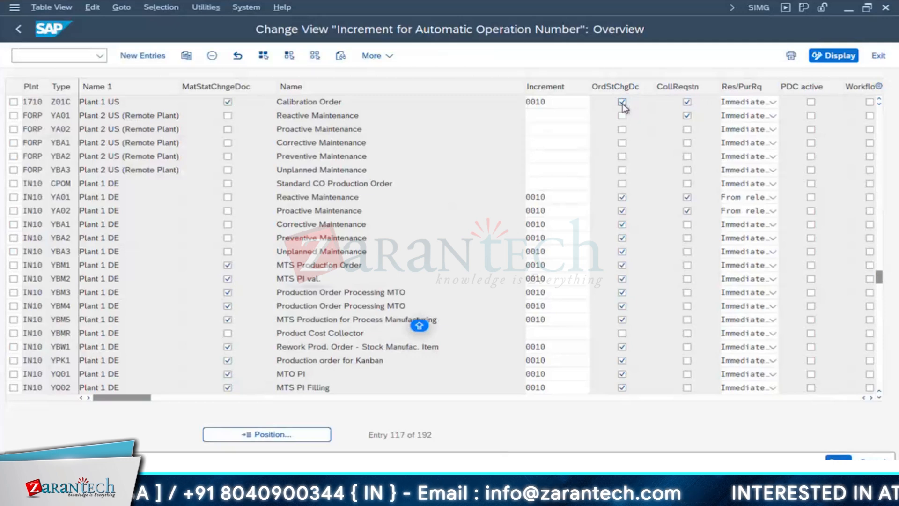
key("F1")
left_click_drag(556, 147, 368, 172)
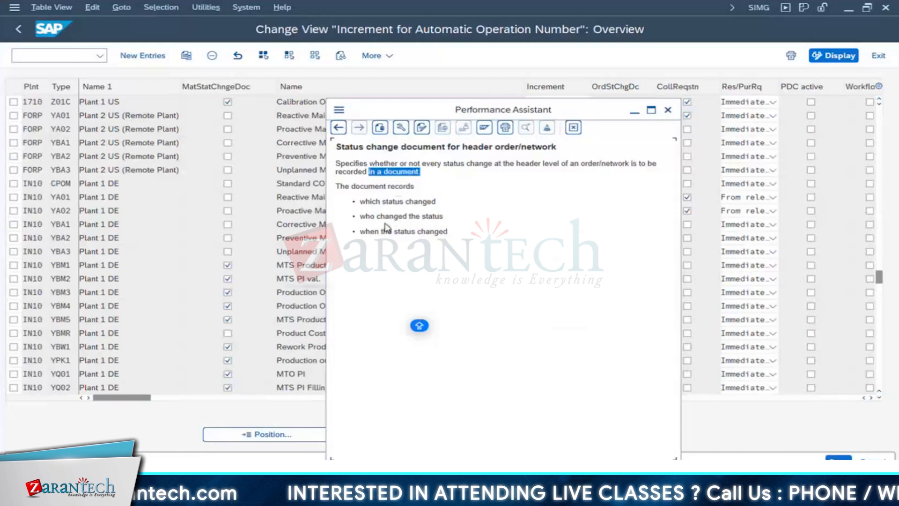
left_click(668, 110)
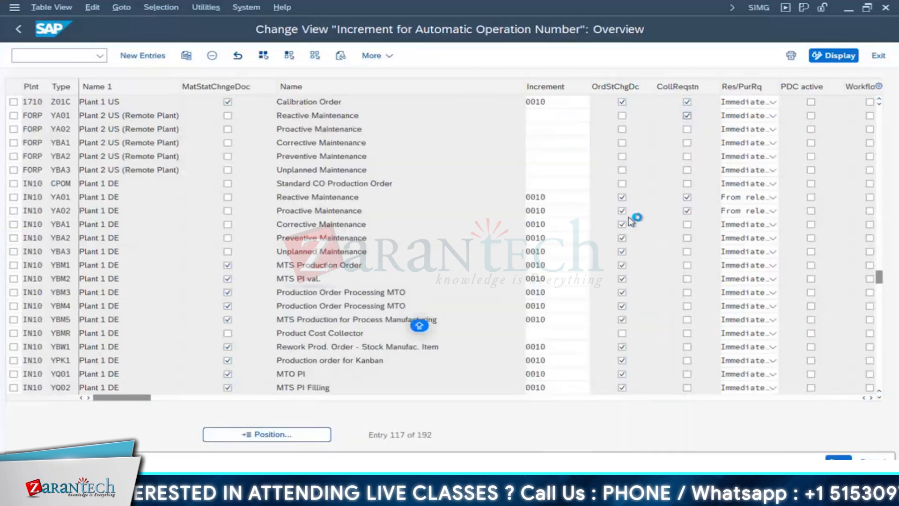
Step: Try Never as the Res/PurRq option for order type Z01C in plant 1710, finally setting it to From release
left_click(771, 103)
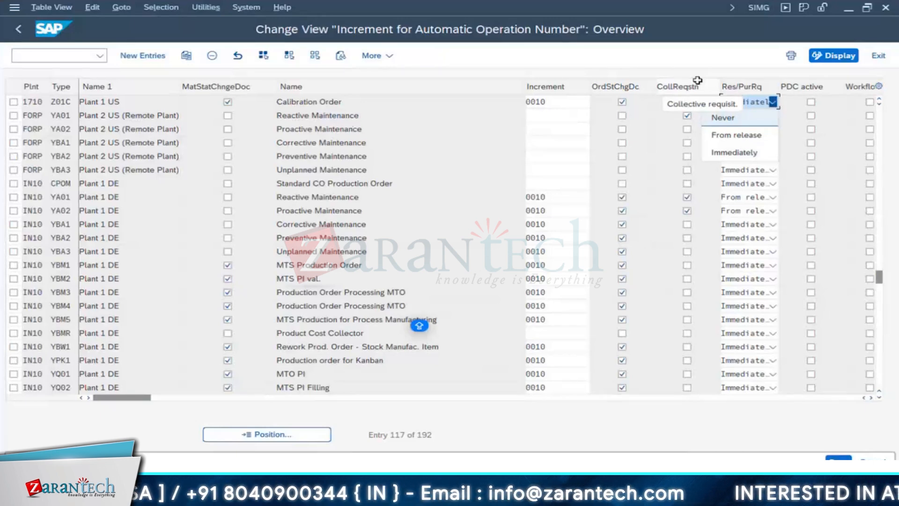
left_click(732, 119)
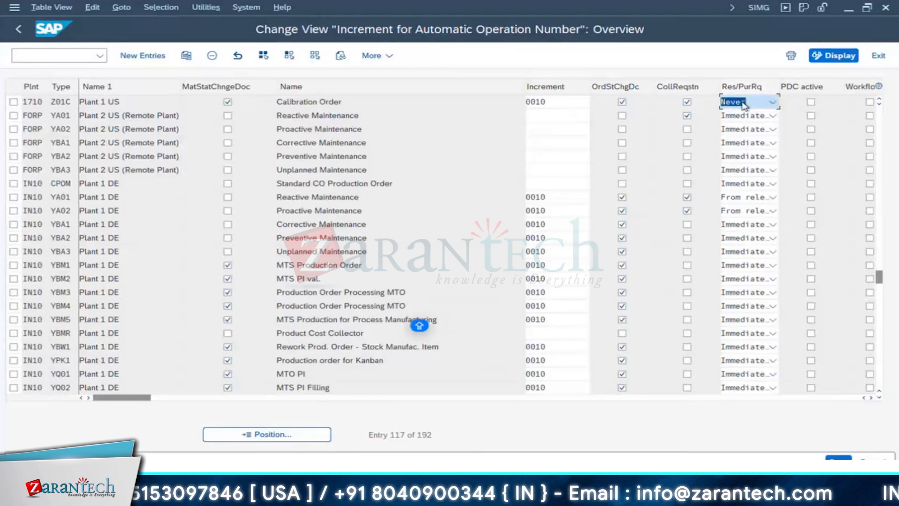
left_click(744, 103)
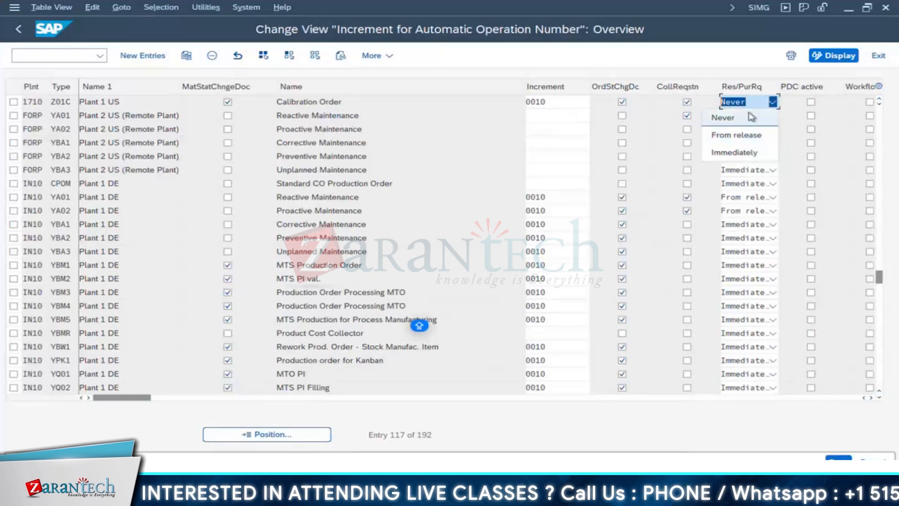
left_click(739, 138)
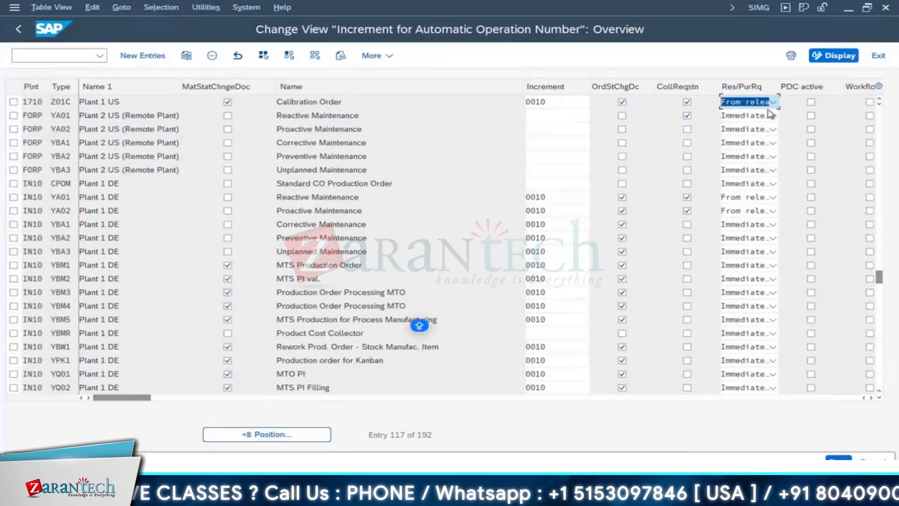
Step: Enable the Change document indicator for order type Z01C in plant 1710 and consult its field help
scroll(480, 113, "right", 5)
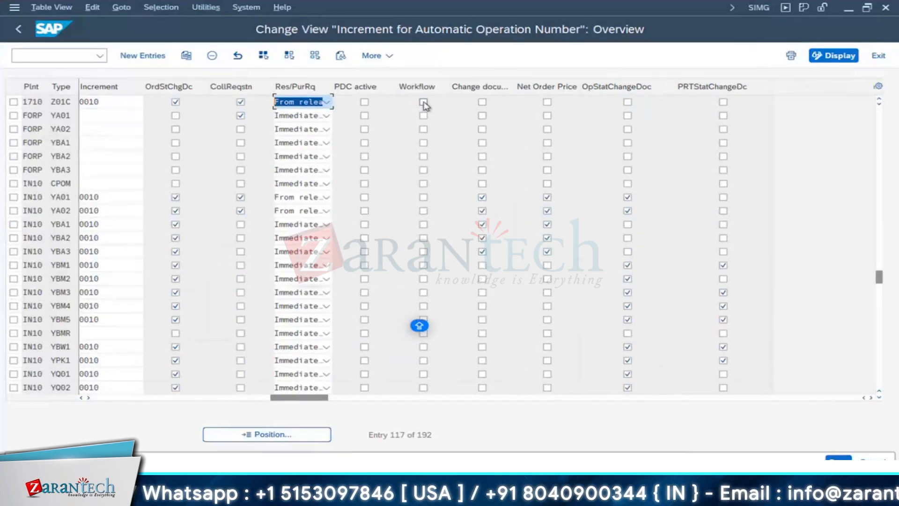
left_click_drag(515, 87, 527, 87)
key("F1")
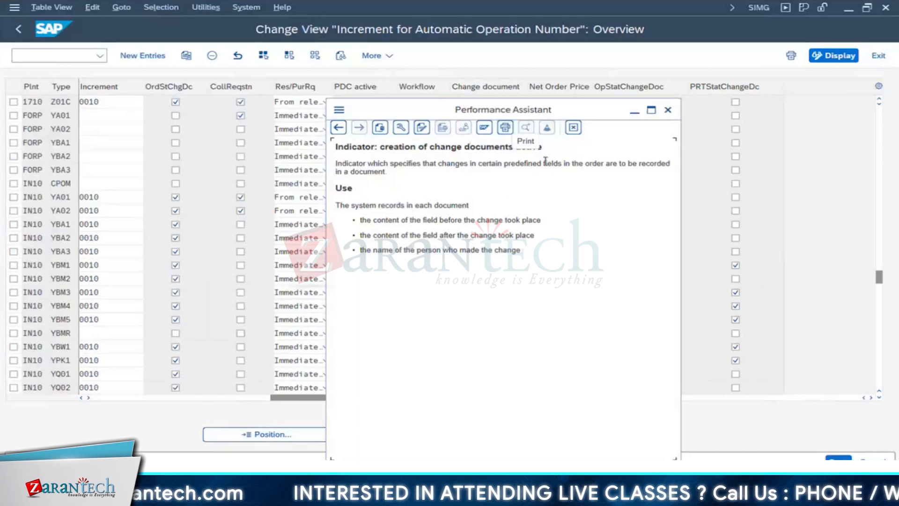
left_click_drag(563, 163, 505, 164)
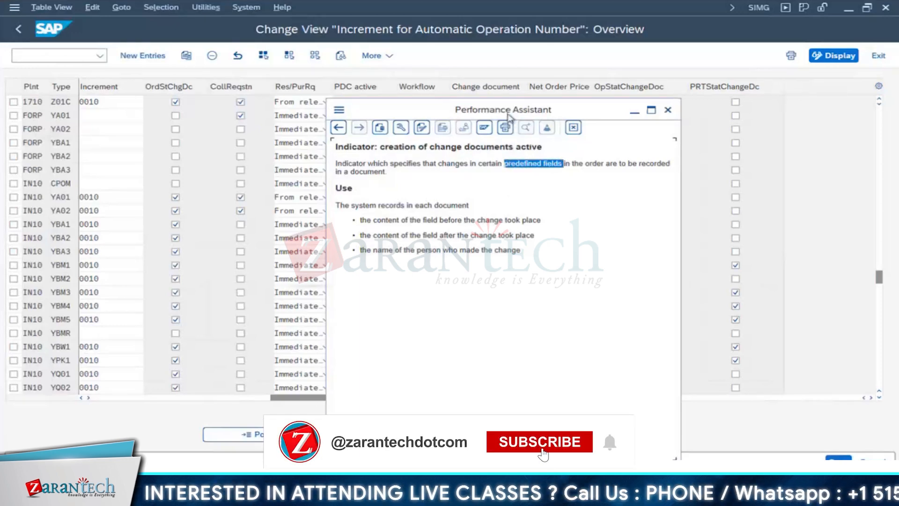
left_click_drag(504, 111, 505, 163)
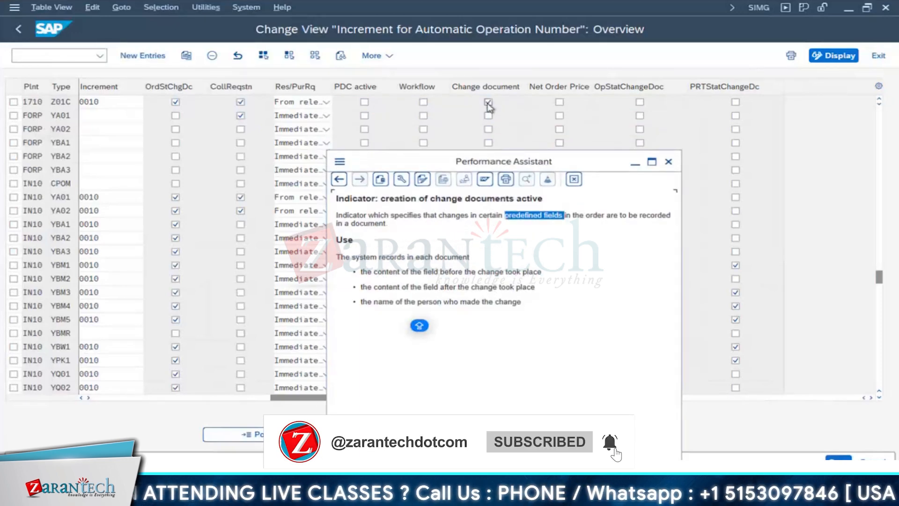
key("Escape")
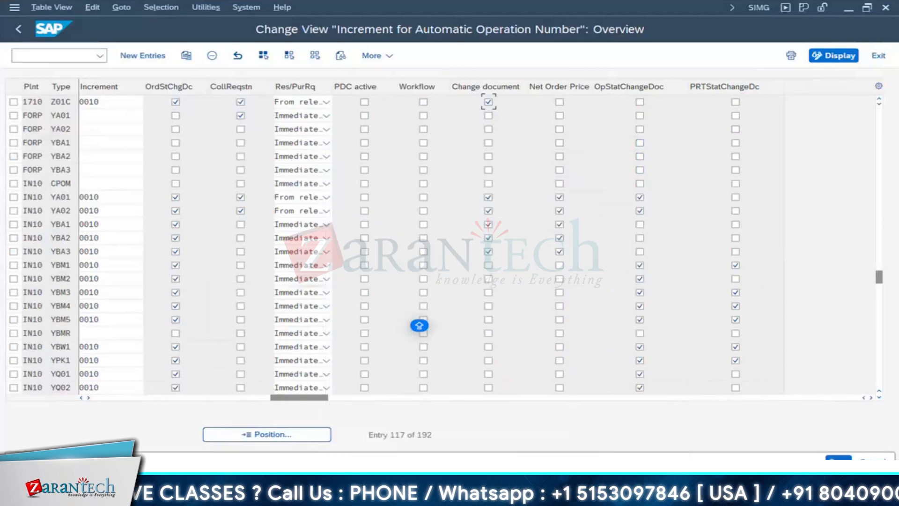
Step: In the maintenance order "test for longtext", open the enhancement data of operation 0010 and assign field key 0000001, User-defined fields
left_click(239, 494)
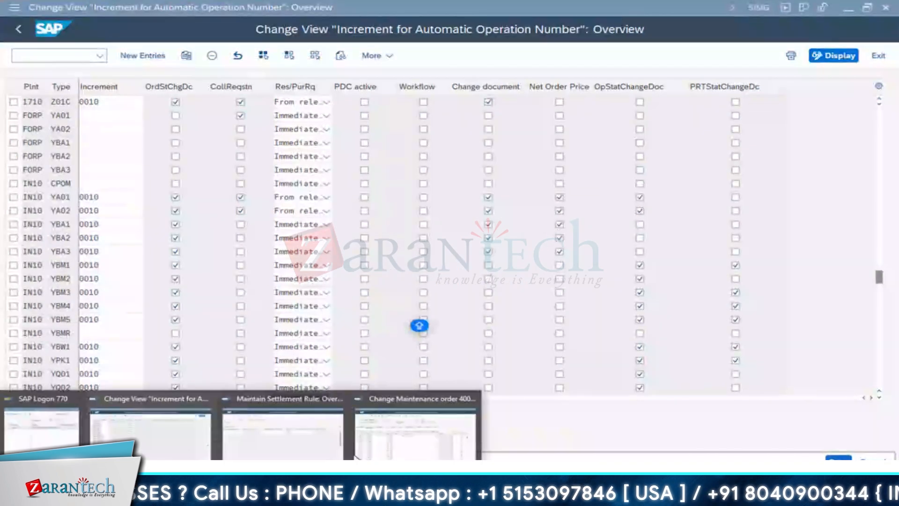
left_click(405, 442)
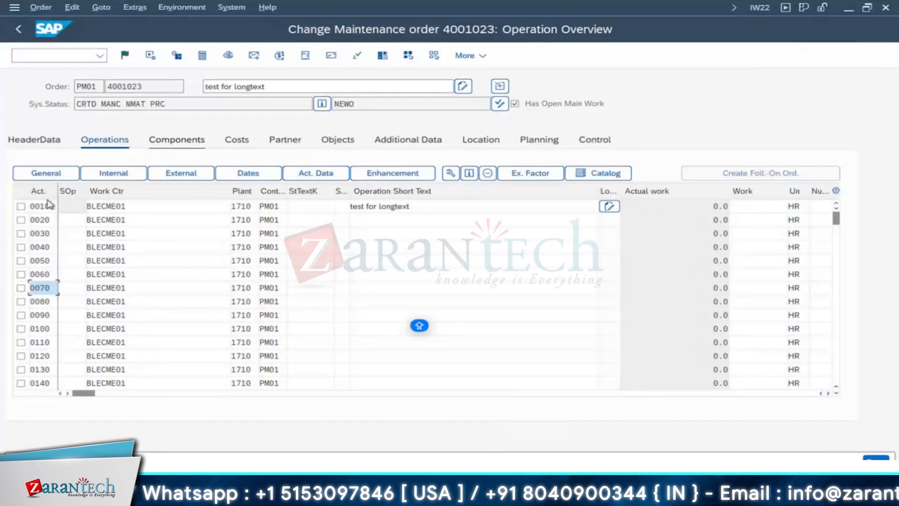
left_click(22, 207)
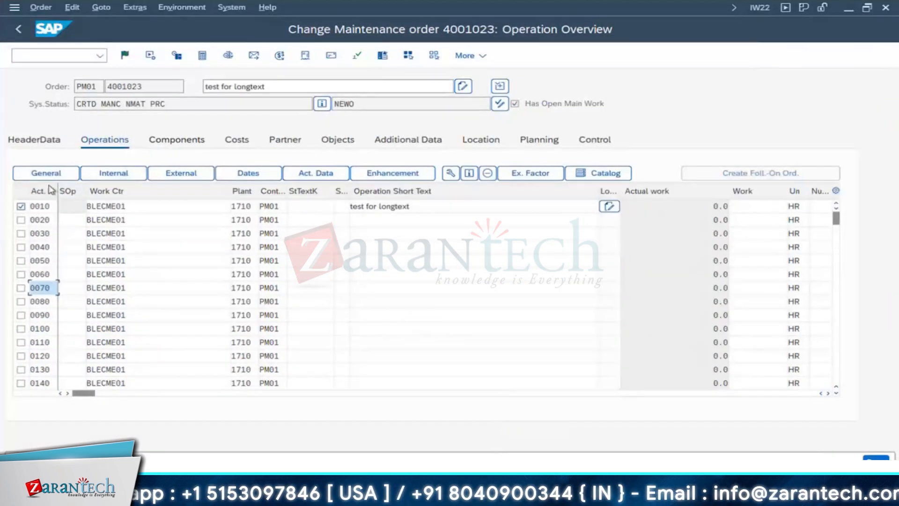
left_click(405, 176)
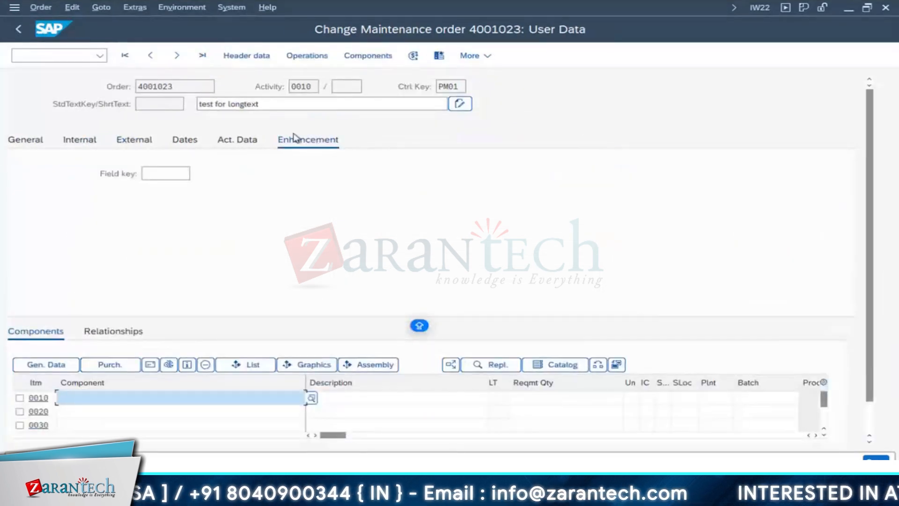
left_click(159, 175)
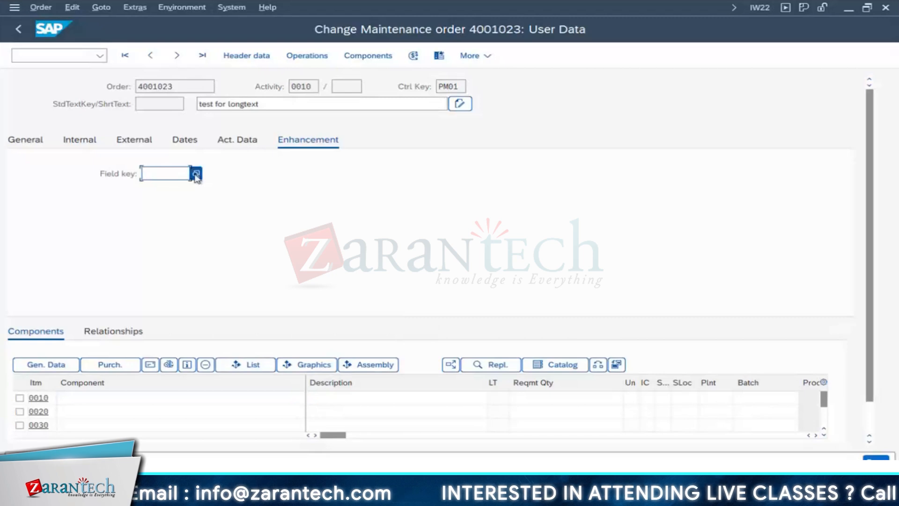
left_click(202, 175)
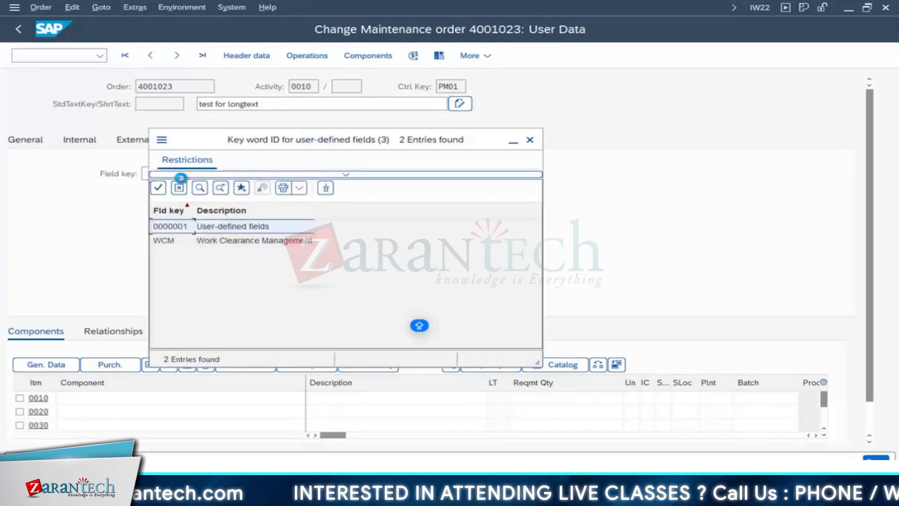
left_click(173, 227)
key("Return")
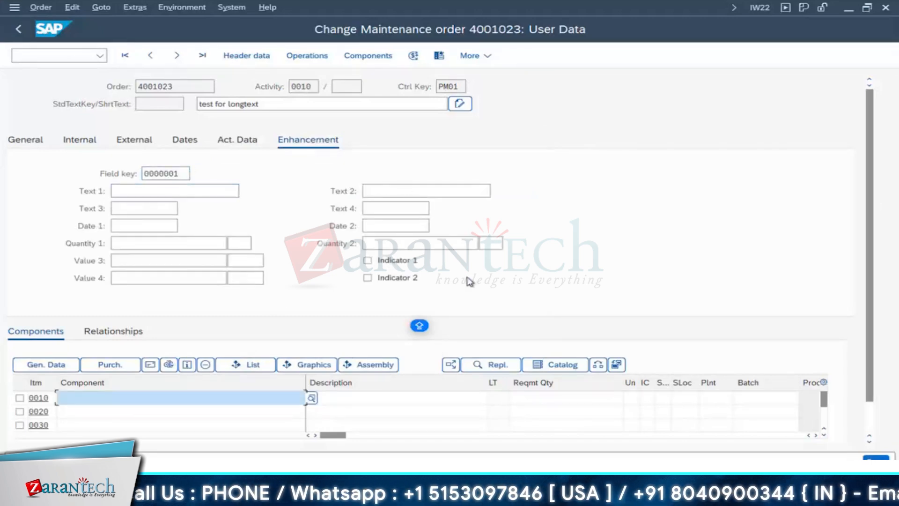
Step: Go through the user-defined text, date and quantity fields in the enhancement data of operation 0010
left_click(172, 190)
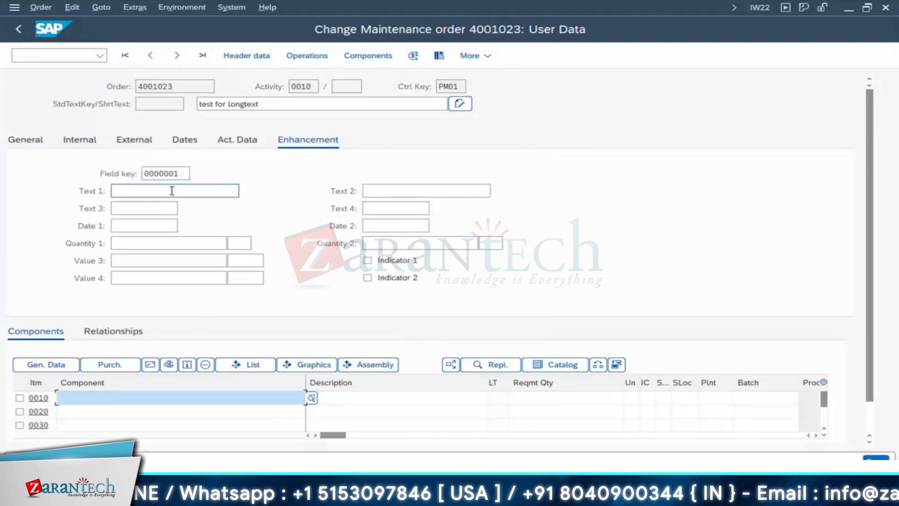
left_click(138, 209)
left_click(387, 191)
left_click(384, 210)
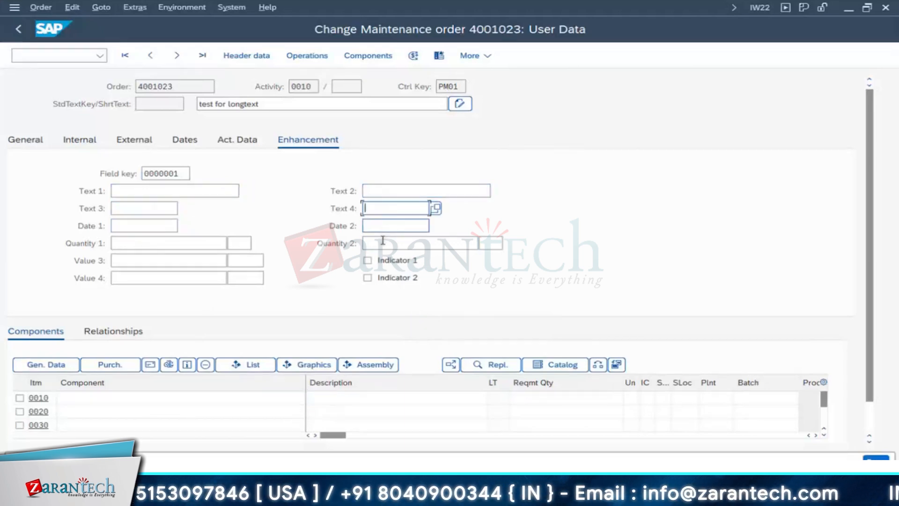
left_click(382, 226)
left_click(382, 241)
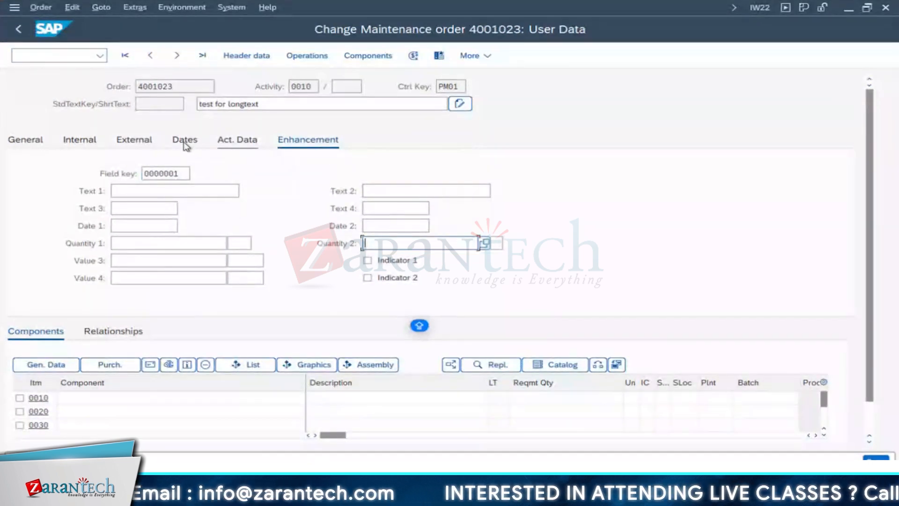
Step: Clear the field key from operation 0010's enhancement data and return to the Increment for Automatic Operation Number view
key("super")
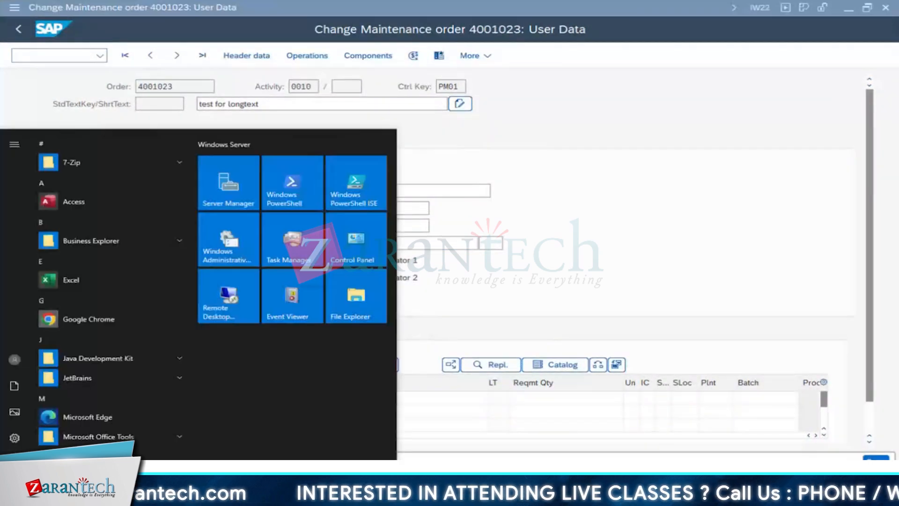
left_click(513, 260)
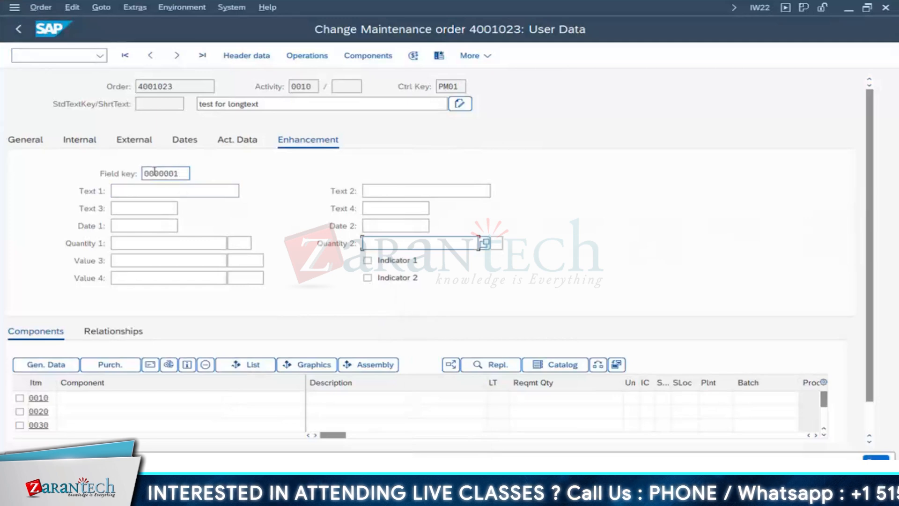
double_click(172, 176)
key("Delete")
key("Return")
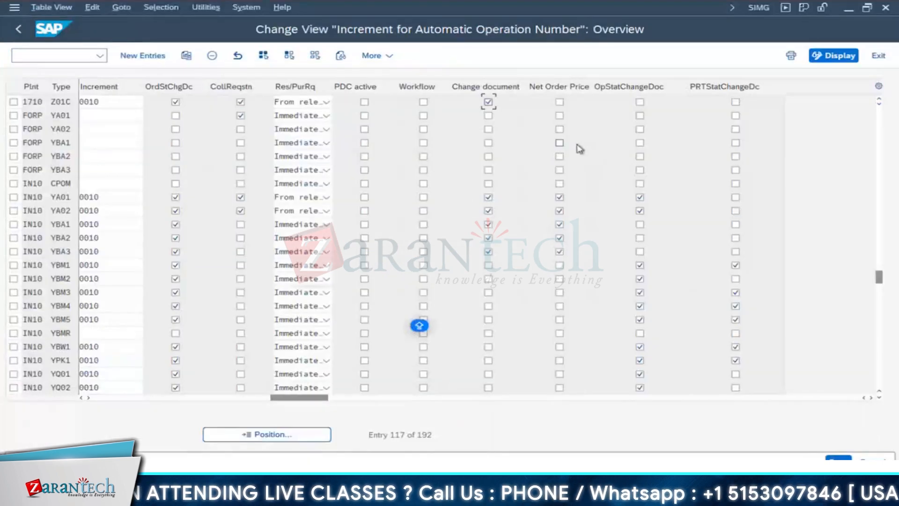
Step: Try the Net Order Price indicator for order type Z01C, consult its field help, and clear the indicator again
left_click(559, 101)
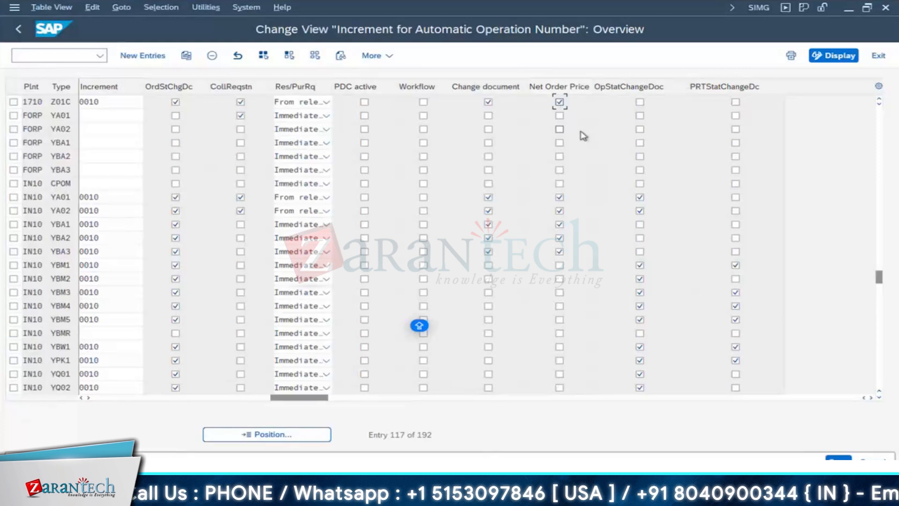
key("F1")
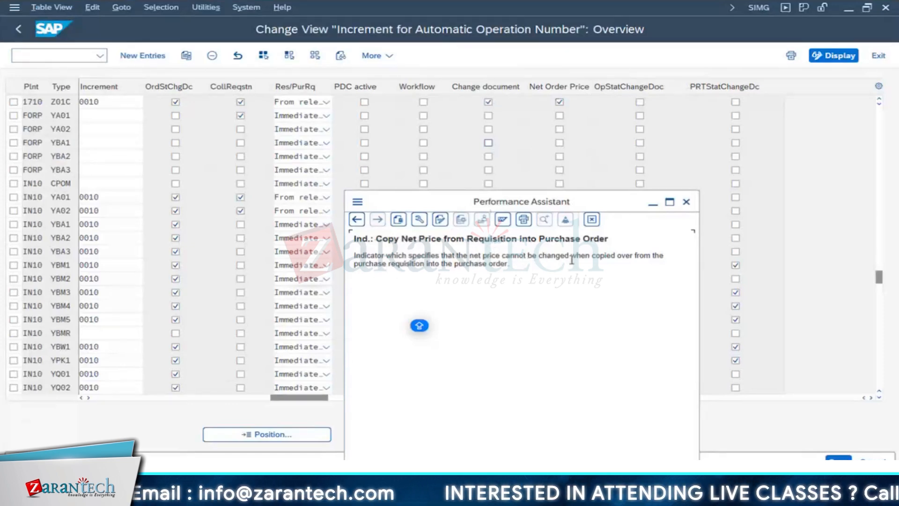
left_click_drag(601, 257, 480, 285)
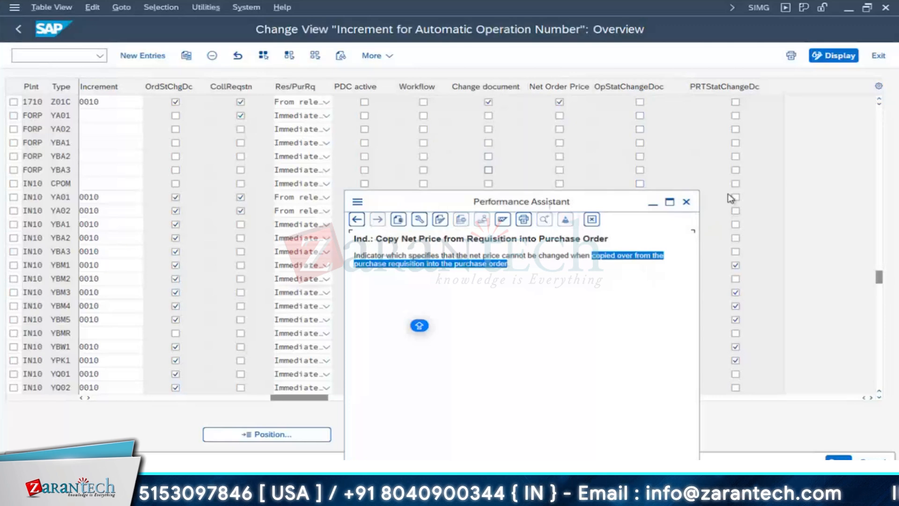
left_click(687, 203)
left_click(559, 102)
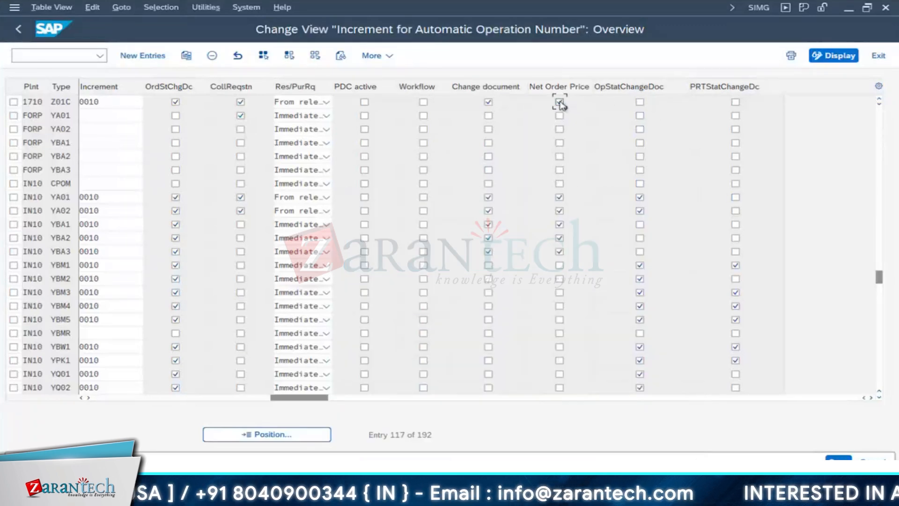
Step: Enable the operation and PRT status change document indicators for order type Z01C, save, and return to the IMG structure
left_click(639, 102)
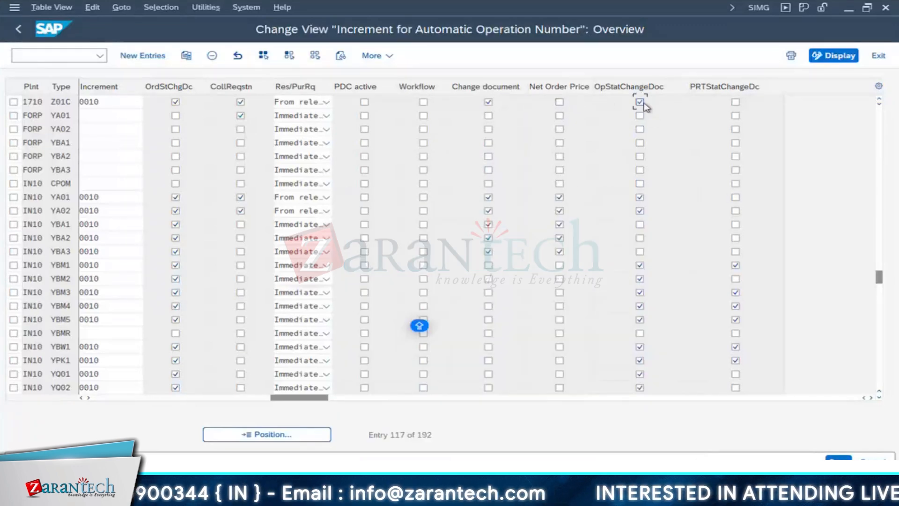
key("F1")
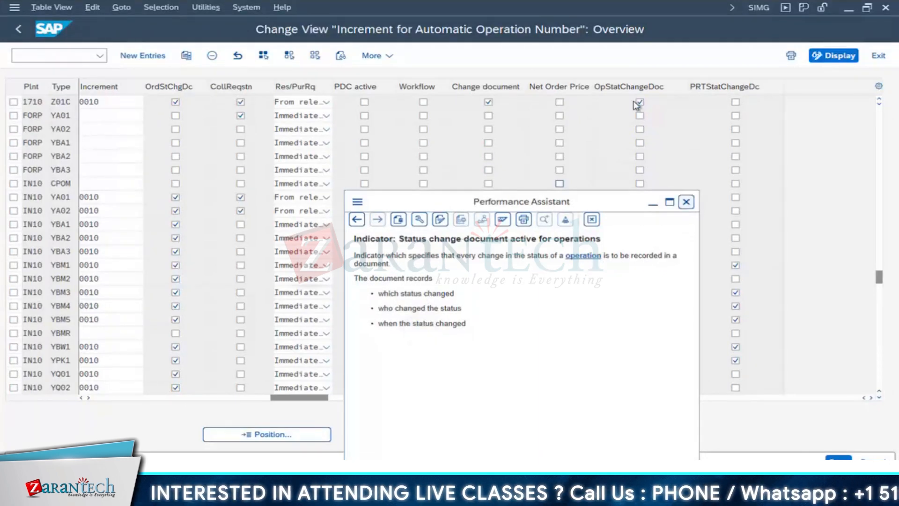
key("Escape")
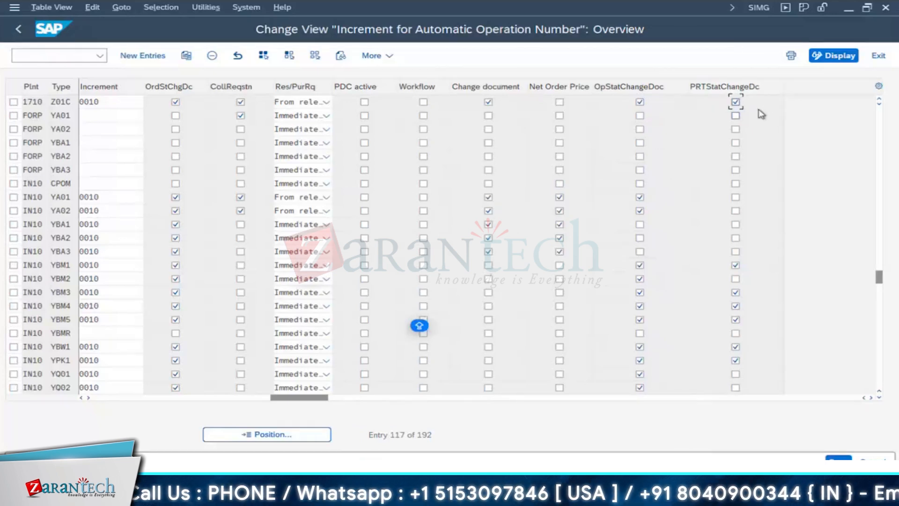
key("ctrl+s")
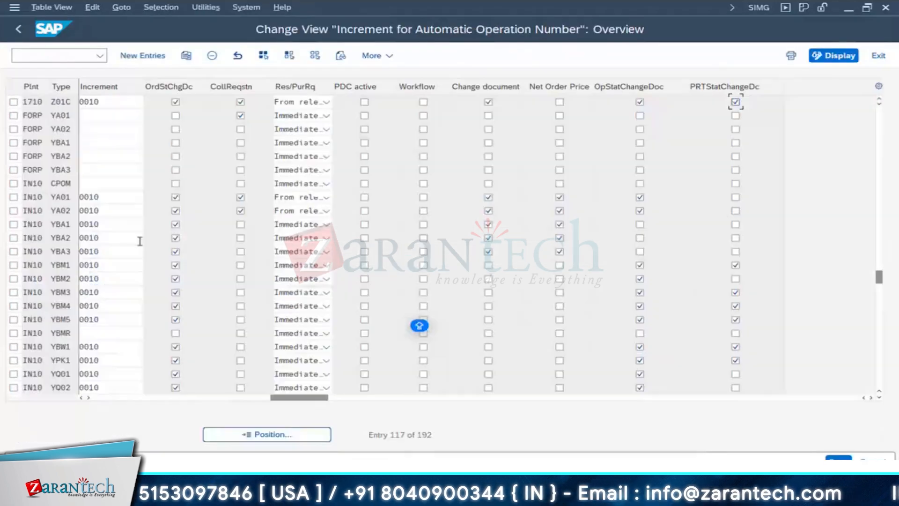
left_click(12, 33)
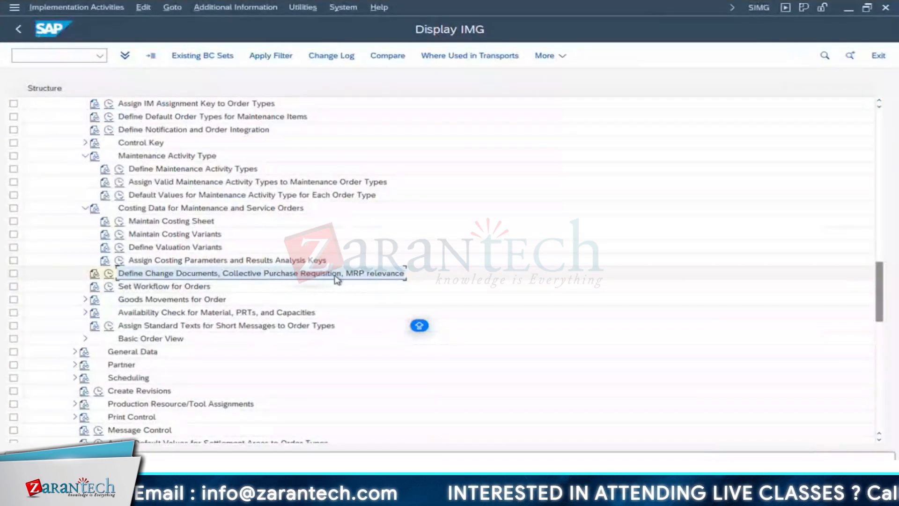
Step: Expand Goods Movements for Order in the IMG and open Maintain Movement Types for PM/CS Orders
scroll(255, 291, "down", 2)
left_click(148, 246)
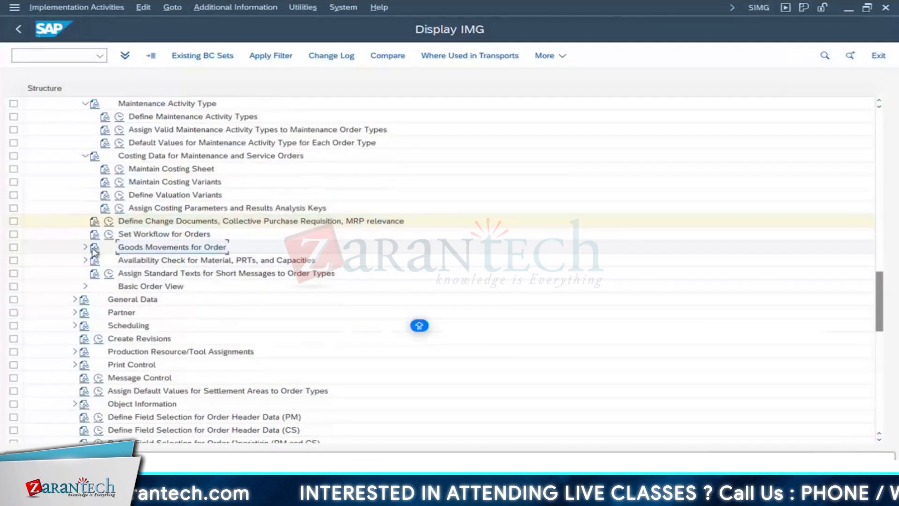
left_click(85, 247)
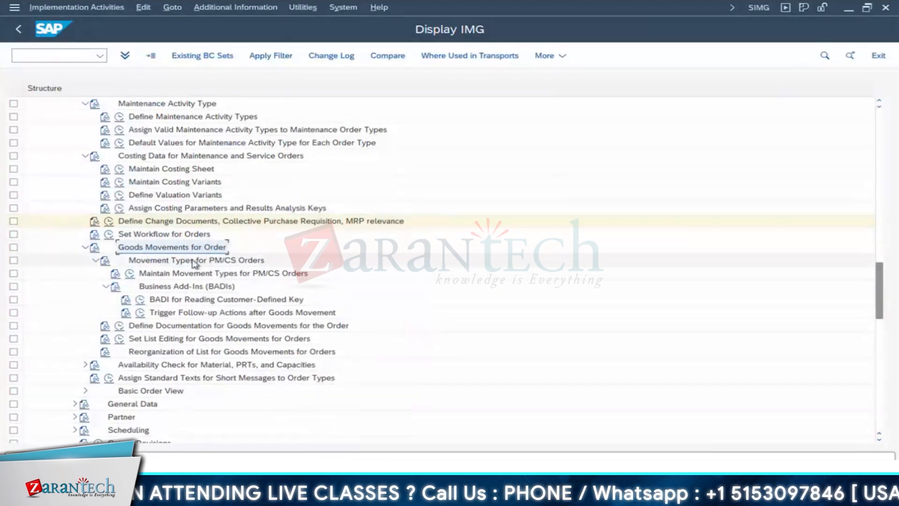
left_click(220, 260)
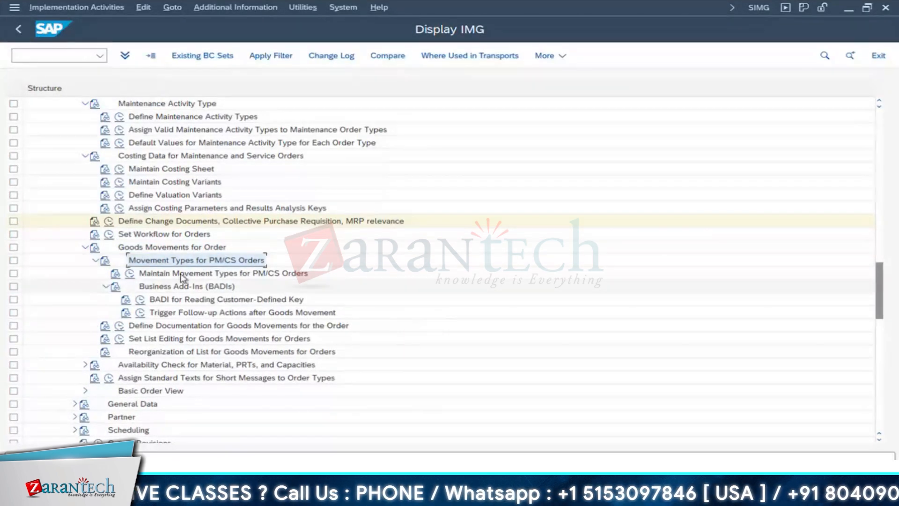
left_click(129, 275)
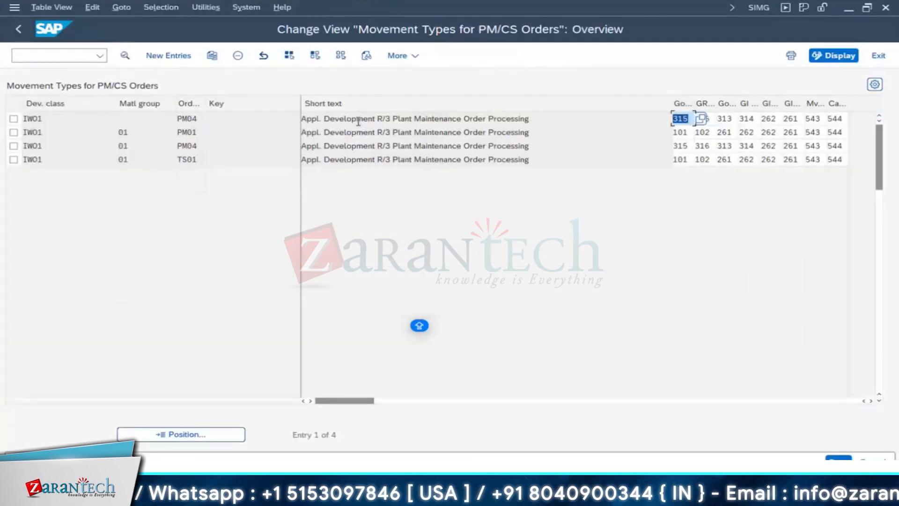
Step: Narrow the Short text column and go through the movement types assigned to order type PM01
left_click_drag(668, 103, 552, 107)
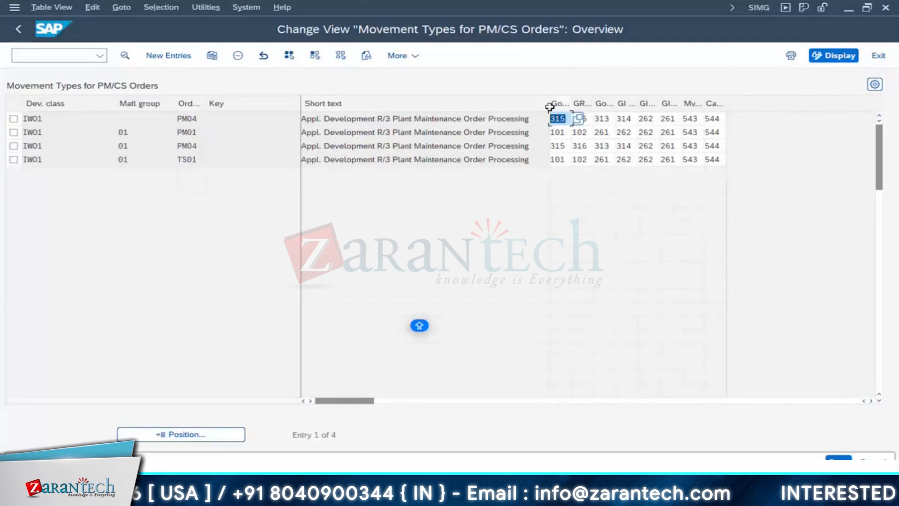
left_click(568, 135)
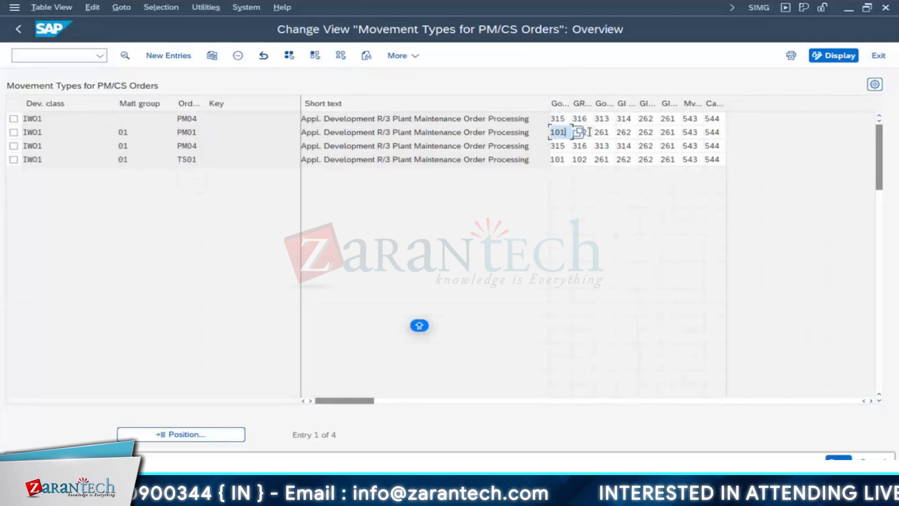
left_click(589, 137)
left_click(593, 137)
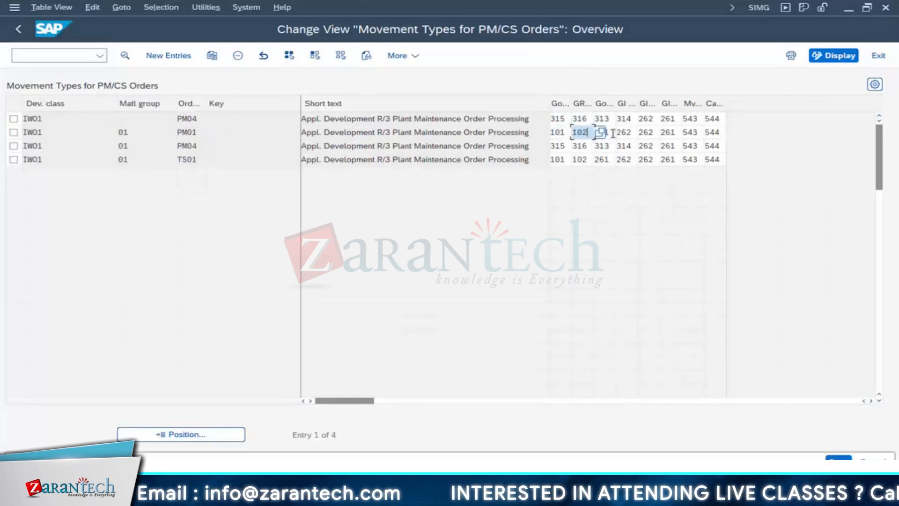
left_click(603, 136)
left_click(626, 135)
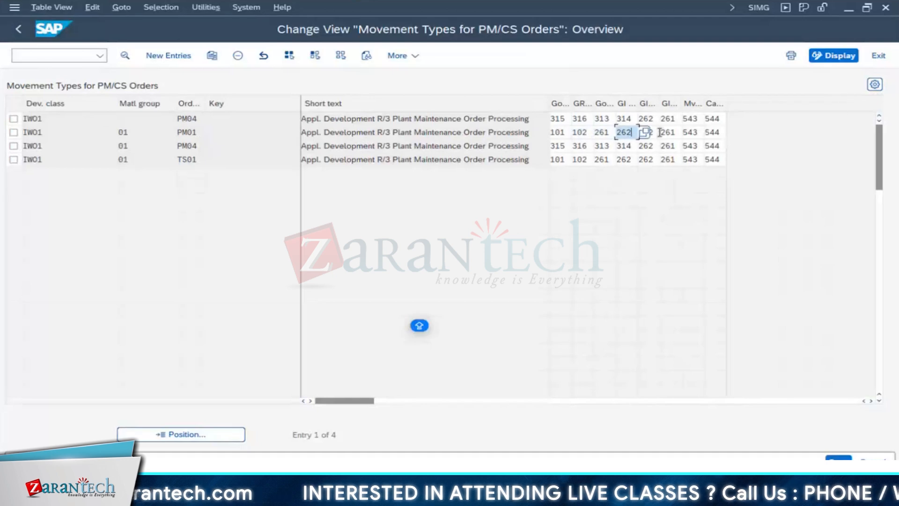
left_click(649, 135)
left_click(694, 135)
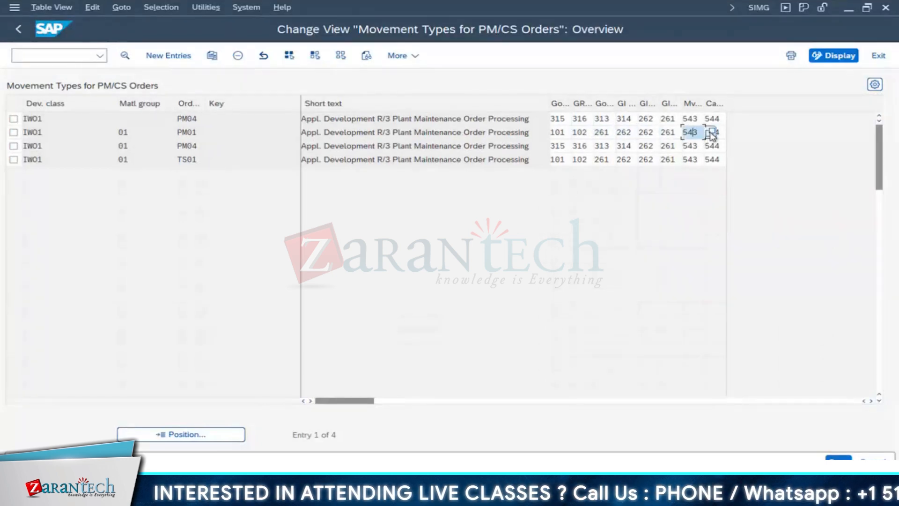
Step: Look up movement type 543 in the value list for parts provided externally, leaving the PM01 entry as it is
left_click(710, 136)
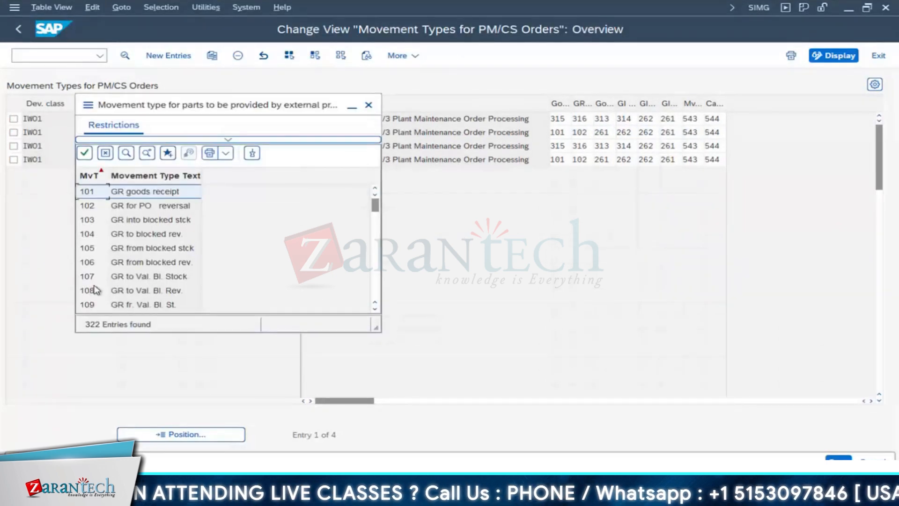
scroll(95, 290, "down", 5)
scroll(97, 291, "down", 20)
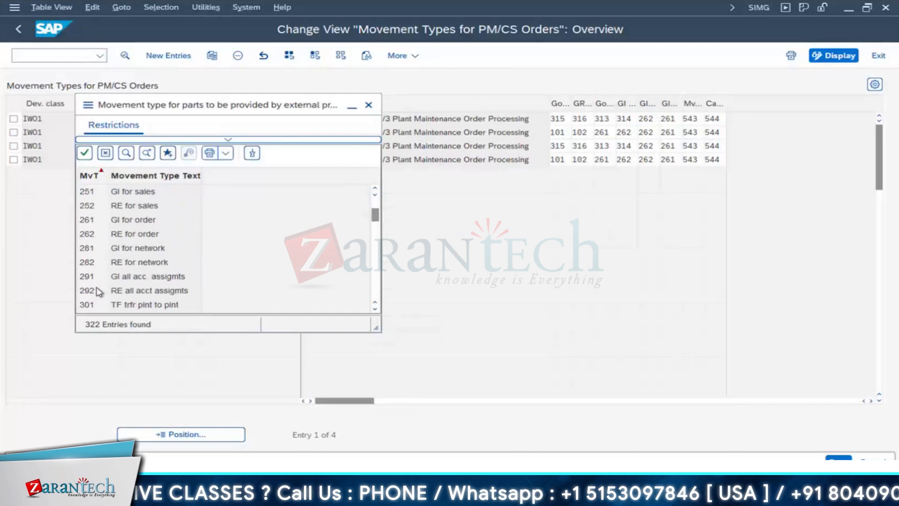
scroll(98, 294, "down", 5)
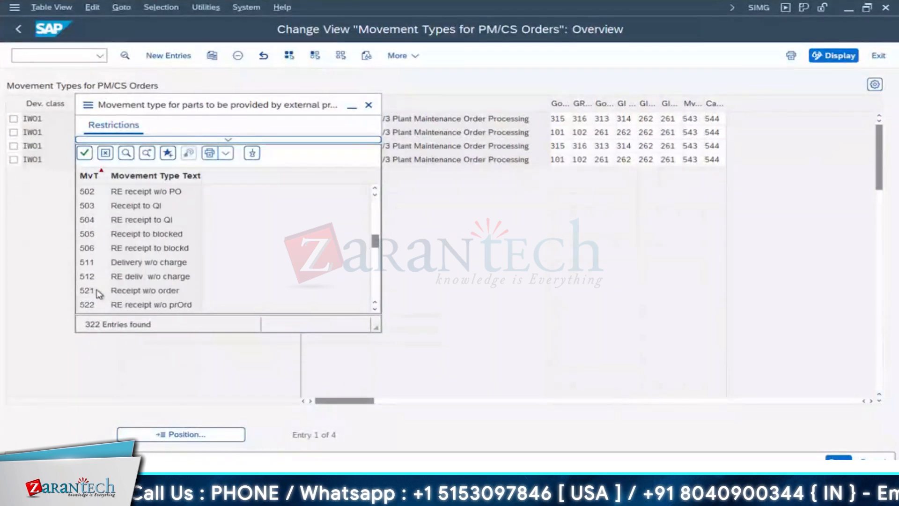
scroll(96, 292, "down", 2)
left_click(139, 265)
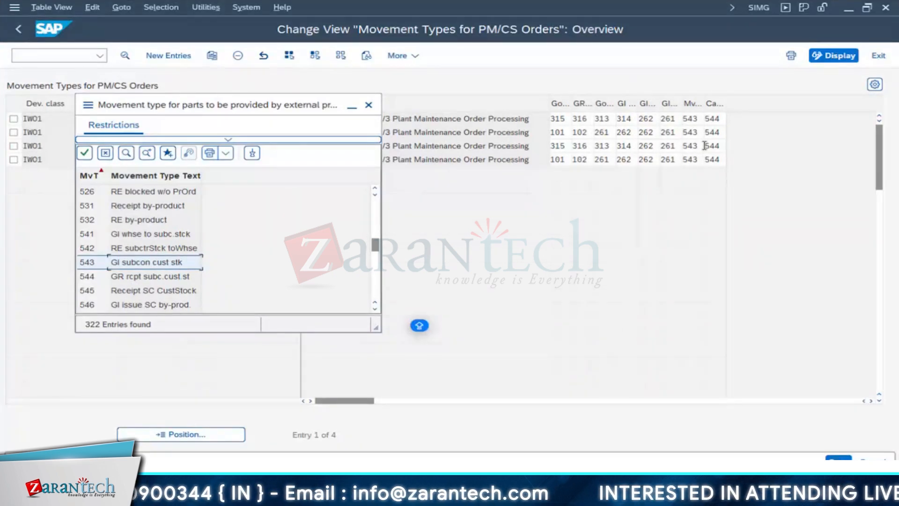
left_click(368, 105)
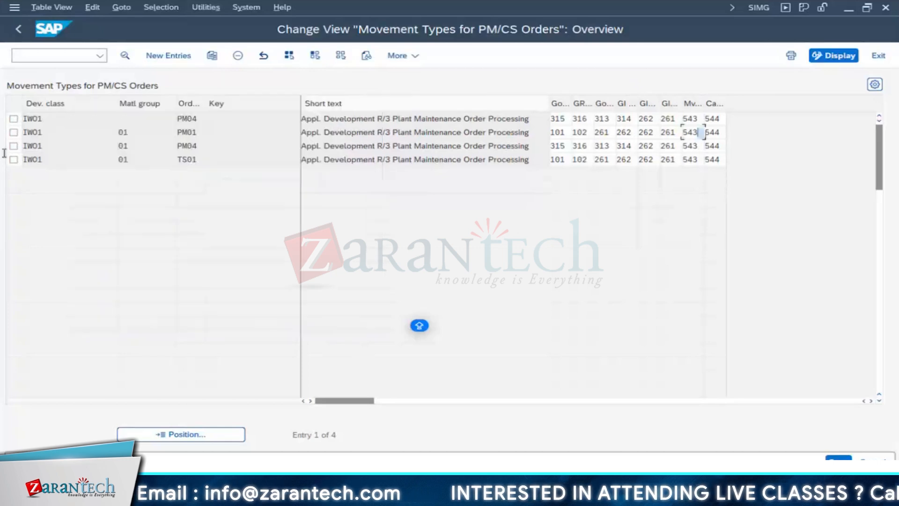
Step: Copy the PM01 movement type entry for material group 01 to order type Z01C and save it to the customizing request
left_click(14, 134)
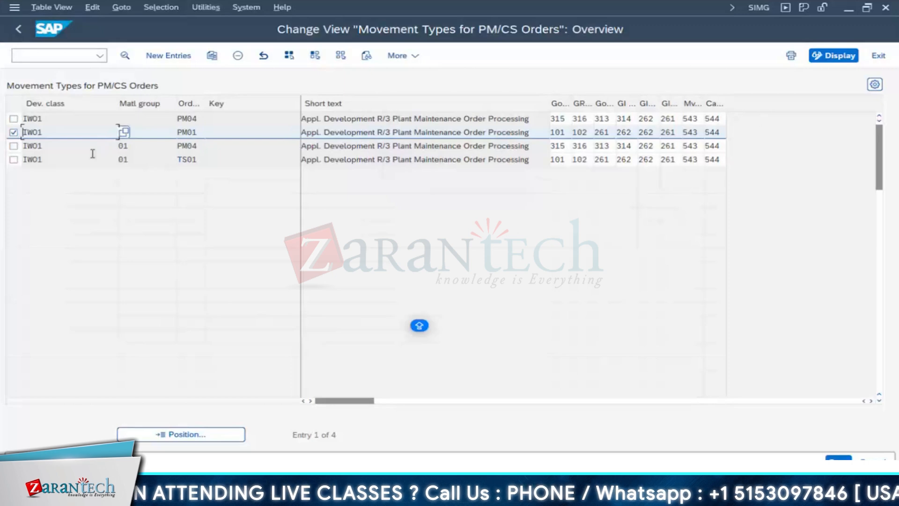
left_click(212, 55)
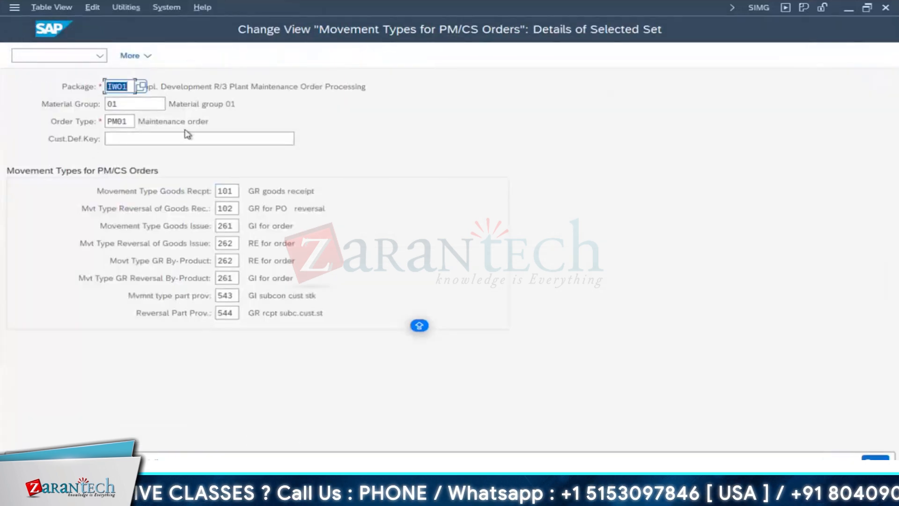
left_click(140, 87)
left_click(570, 89)
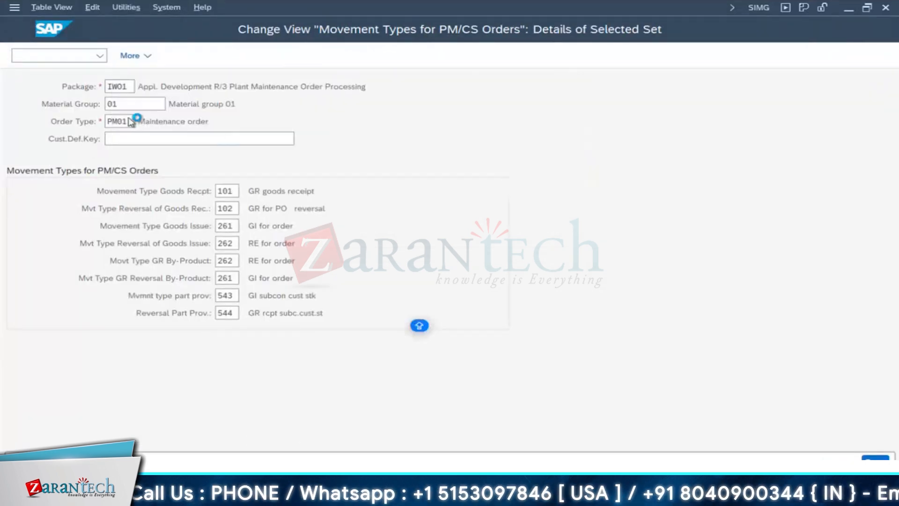
double_click(129, 121)
type("Z01C")
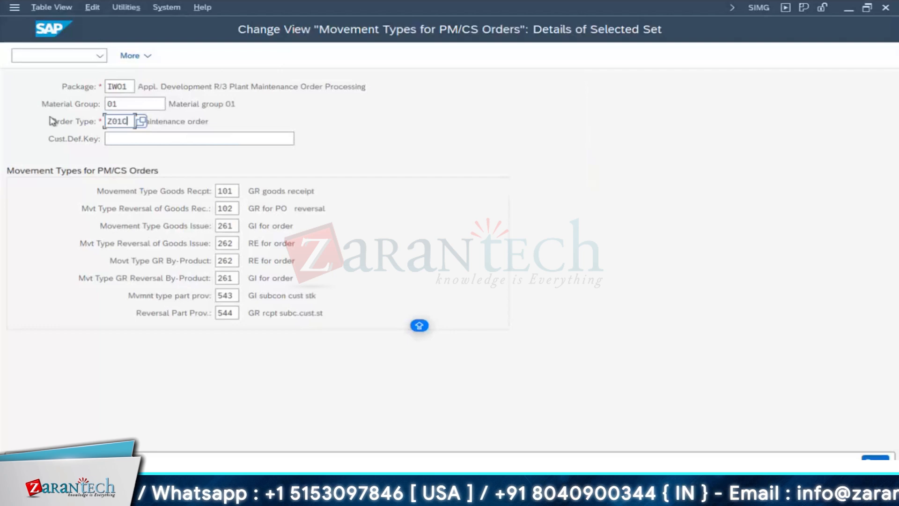
key("Return")
key("ctrl+s")
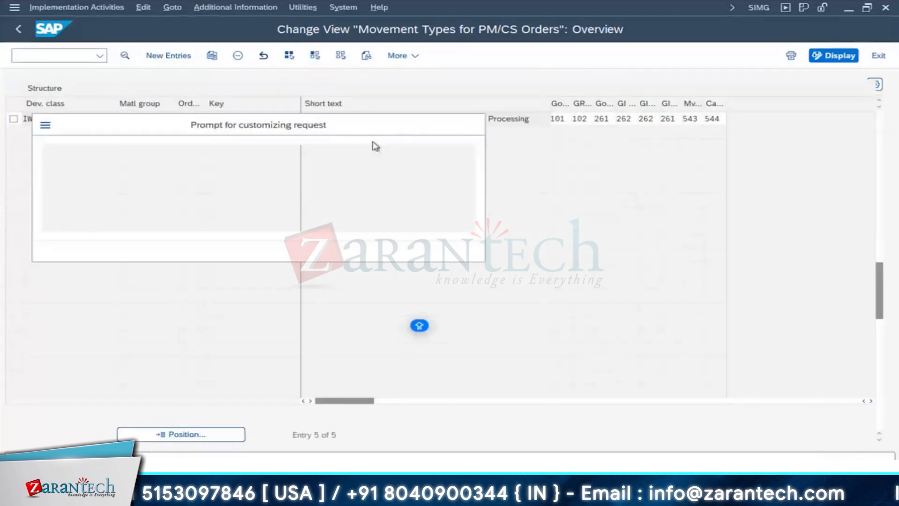
left_click(324, 253)
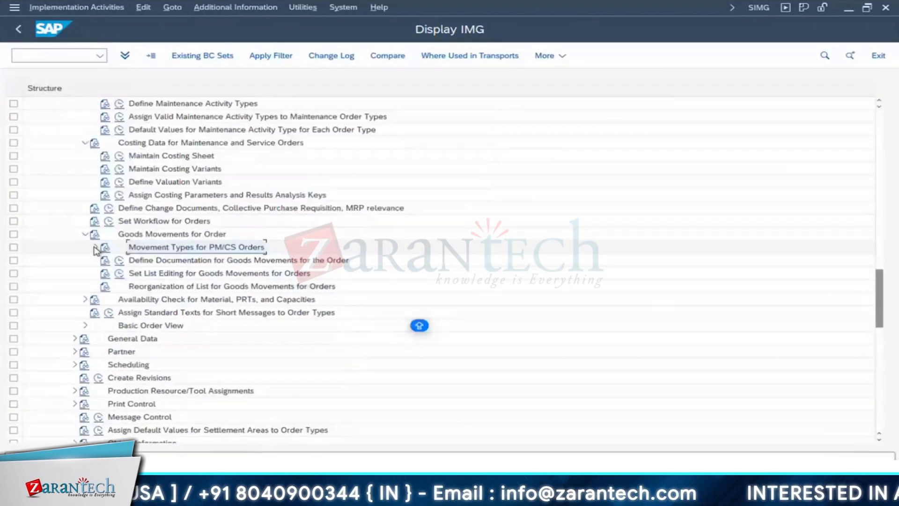
Step: Open Define Documentation for Goods Movements for the Order and locate the entry for plant 1710, order type Z01C
left_click(224, 261)
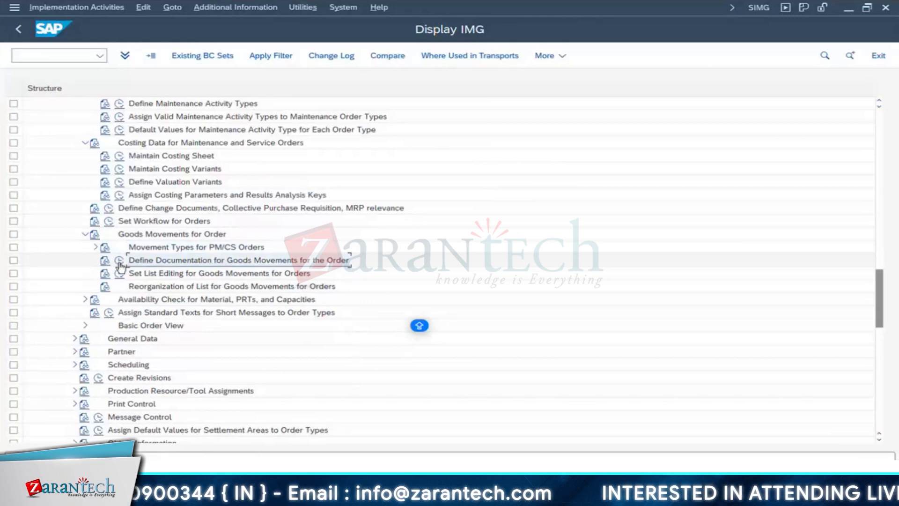
left_click(119, 261)
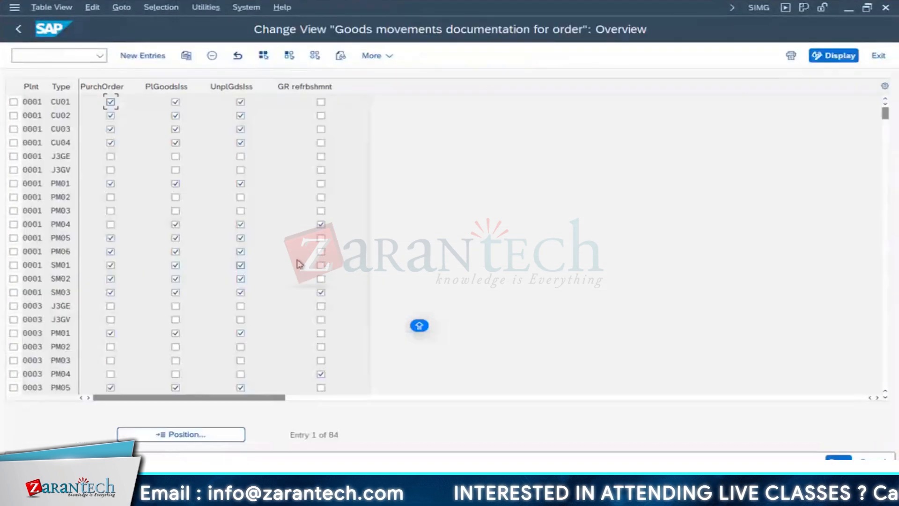
left_click_drag(79, 87, 109, 86)
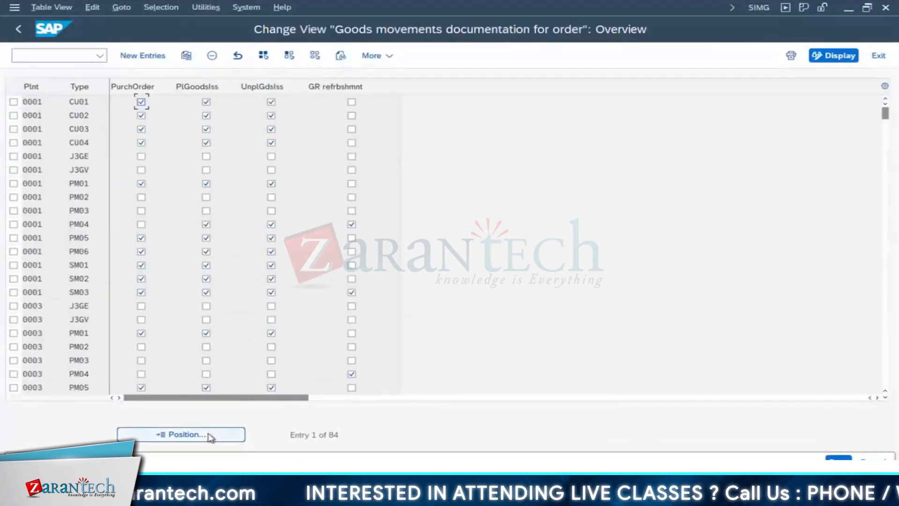
left_click(209, 436)
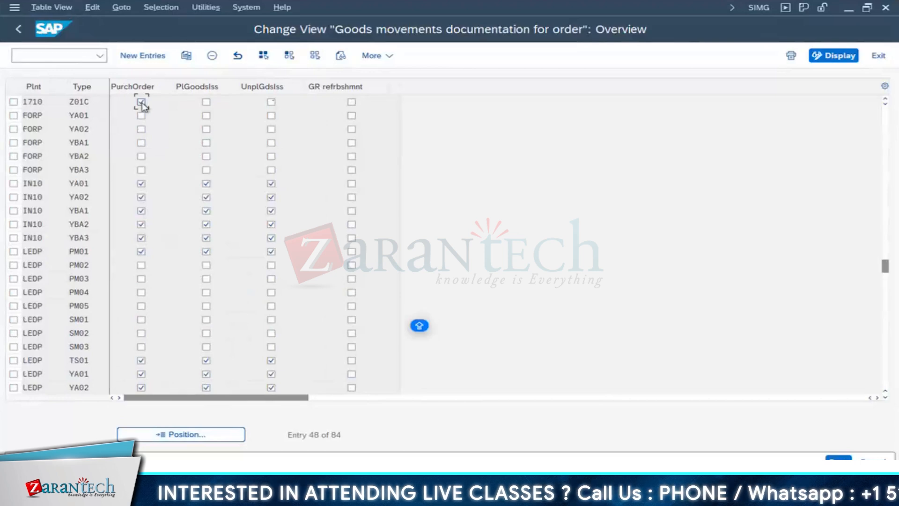
Step: Read the field help on goods receipt documentation for the PurchOrder option of order type Z01C
key("F1")
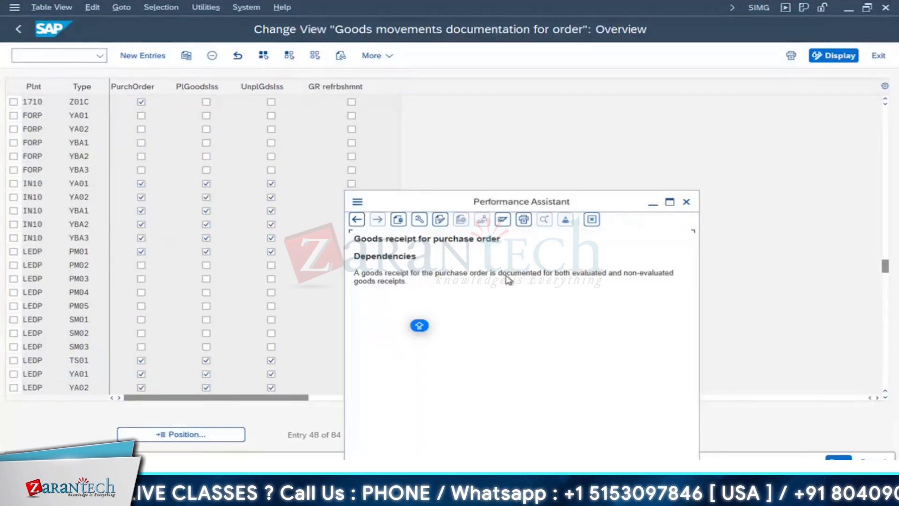
left_click_drag(499, 274, 651, 287)
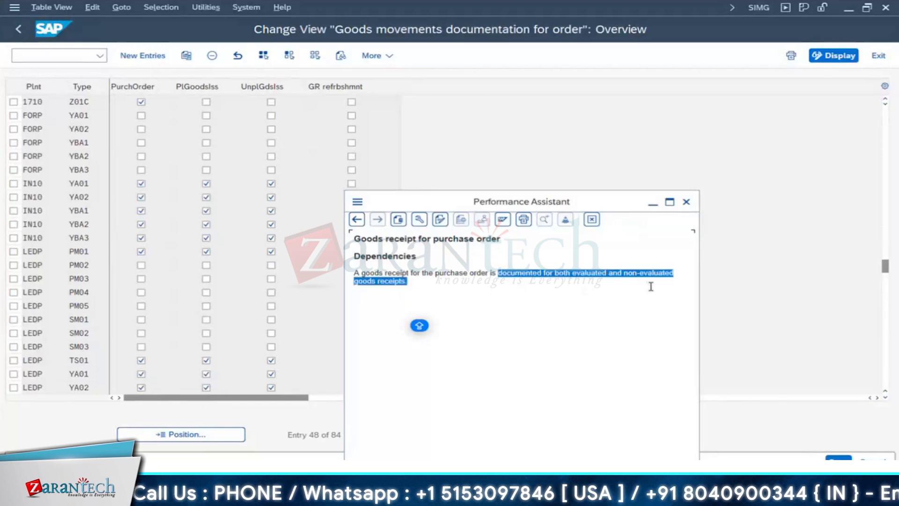
left_click_drag(407, 281, 355, 256)
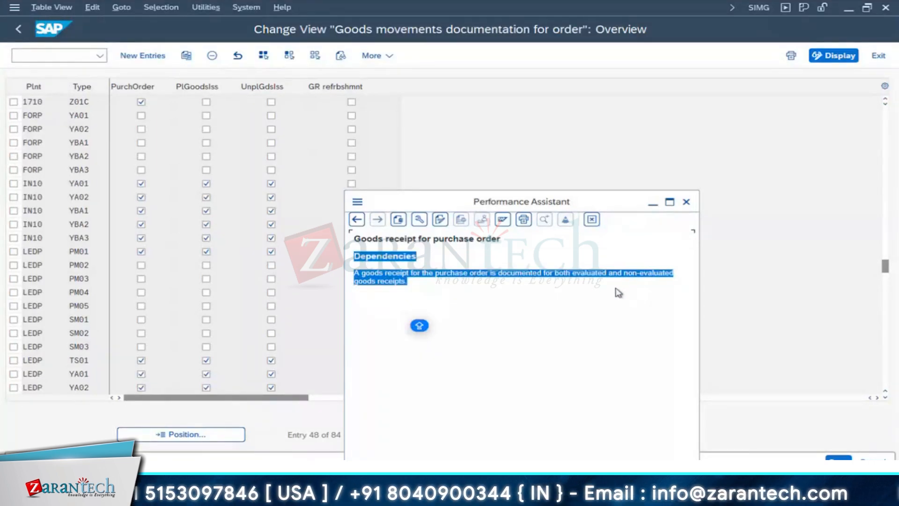
left_click_drag(543, 273, 348, 273)
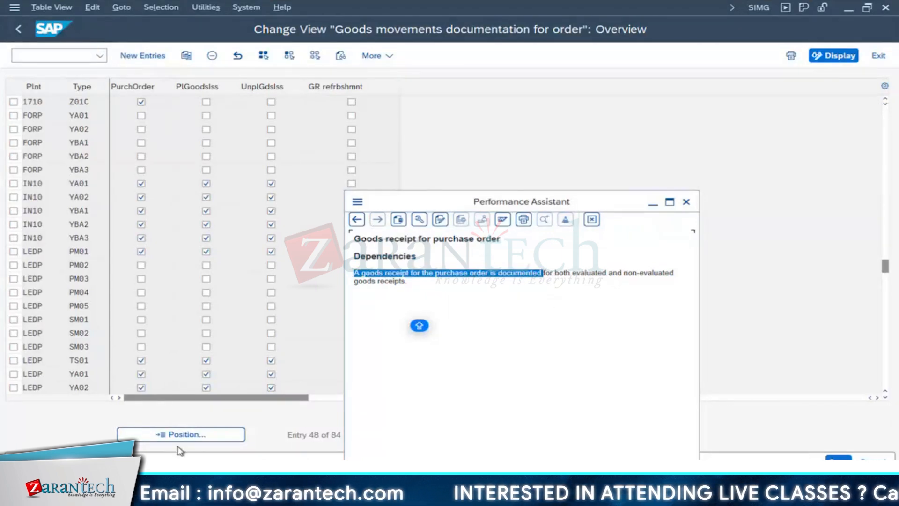
Step: Switch to the maintenance order session and leave the order and its notification without saving, returning to SAP Easy Access
left_click(180, 490)
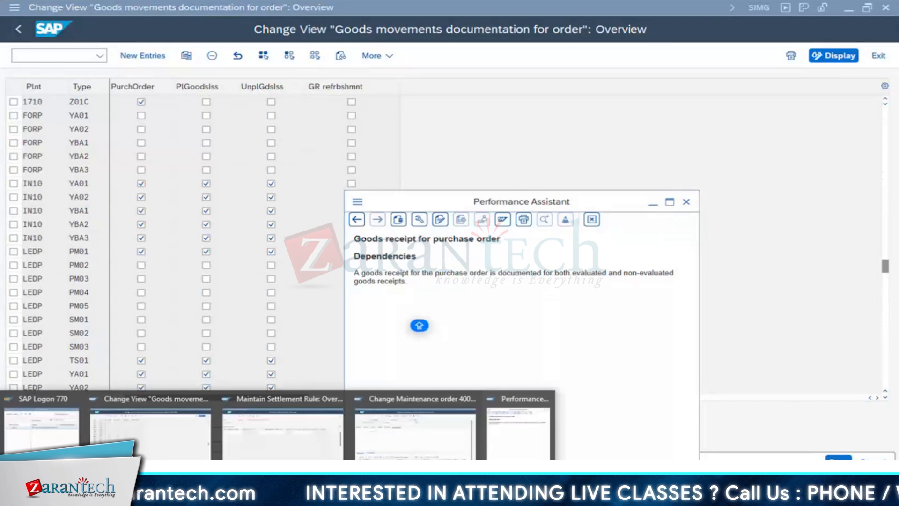
left_click(312, 448)
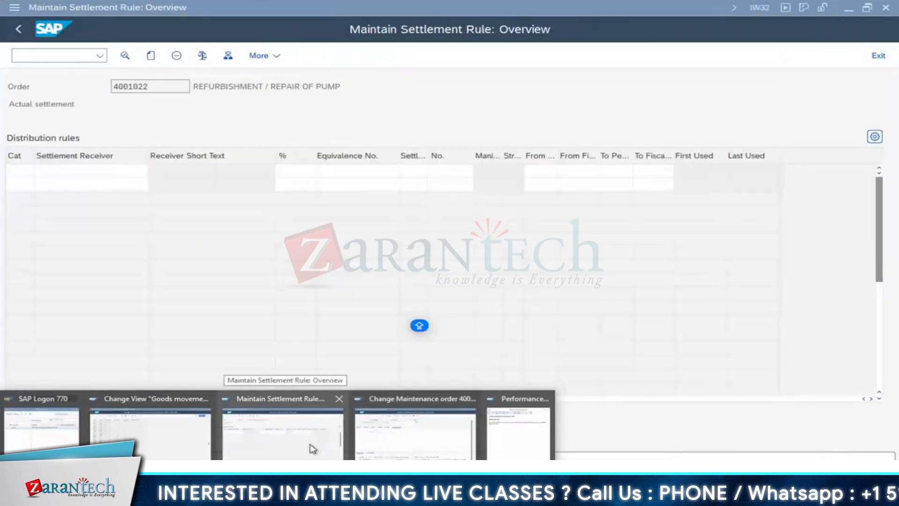
left_click(419, 416)
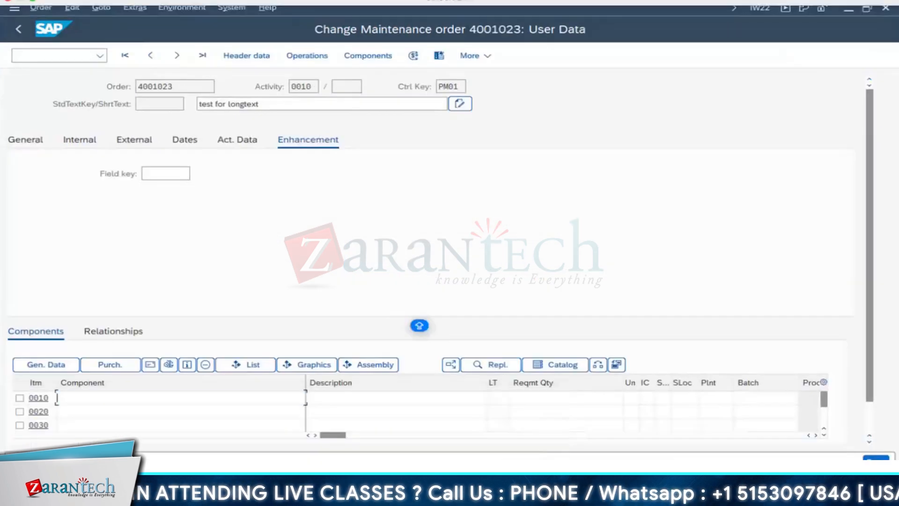
left_click(20, 30)
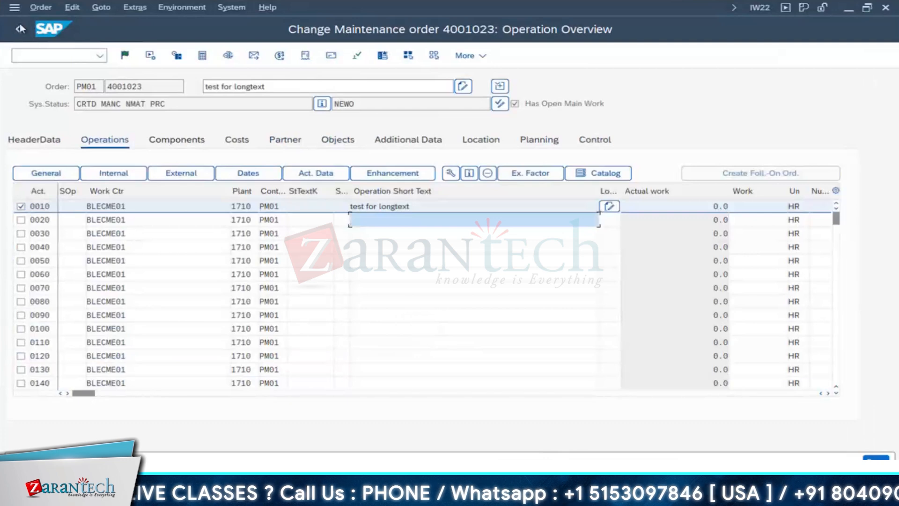
left_click(20, 30)
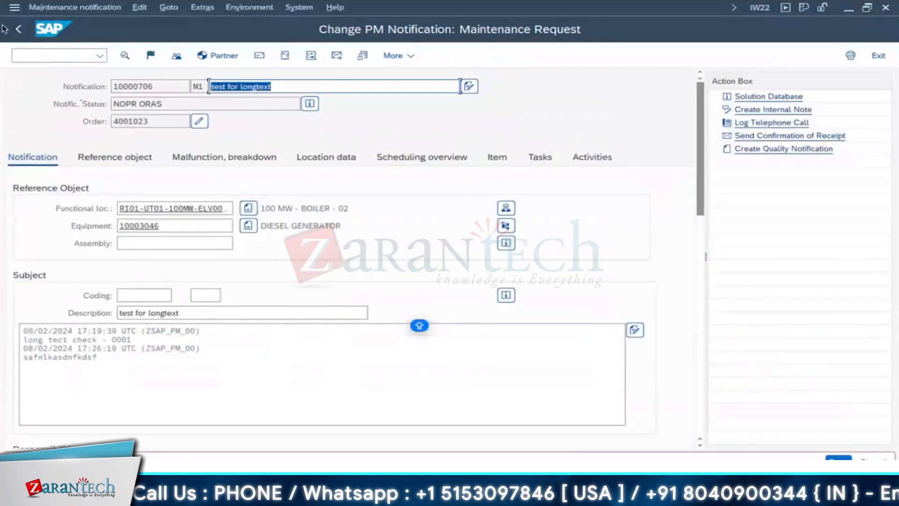
left_click(18, 29)
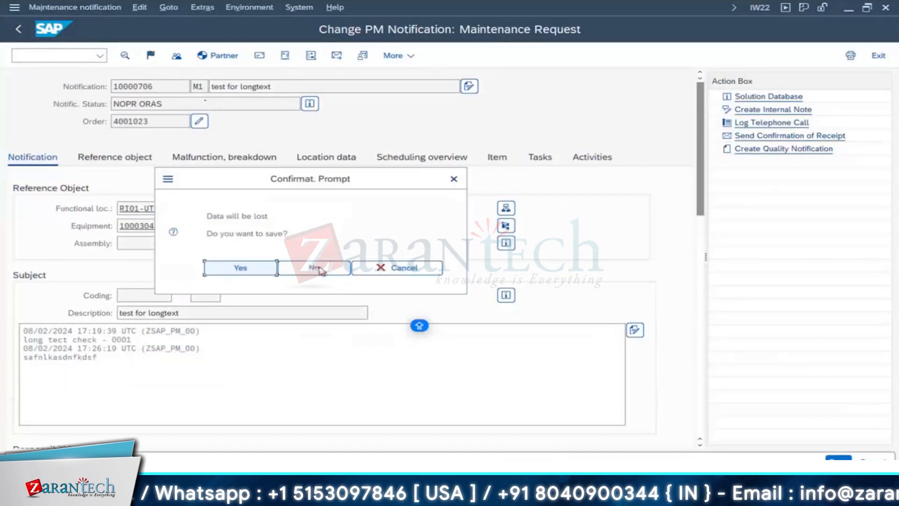
left_click(321, 268)
left_click(19, 29)
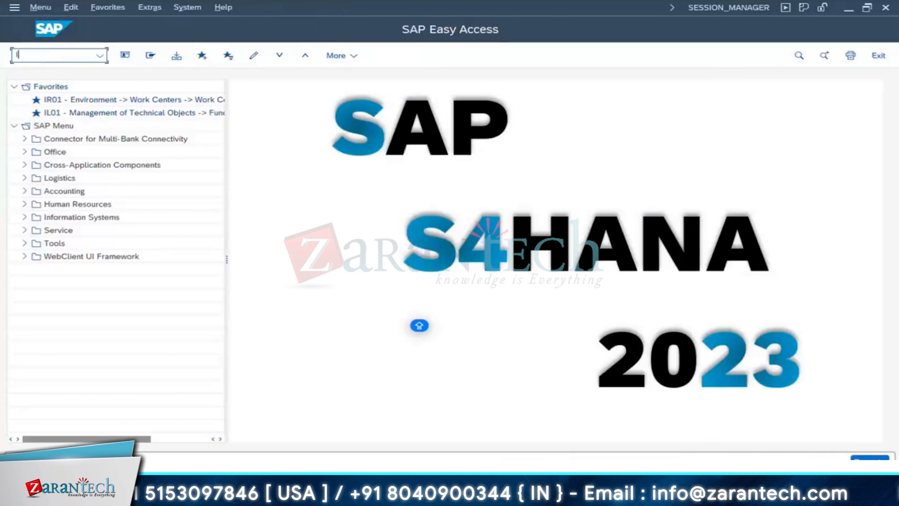
Step: Open the PM04 pump refurbishment order in transaction IW32 and view its settlement rule
left_click(48, 58)
type("IW32")
key("Return")
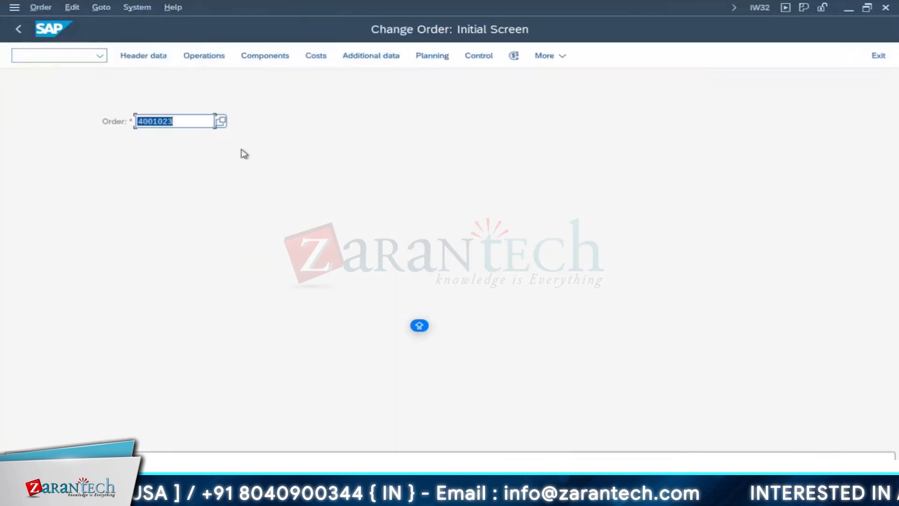
key("BackSpace")
left_click(184, 154)
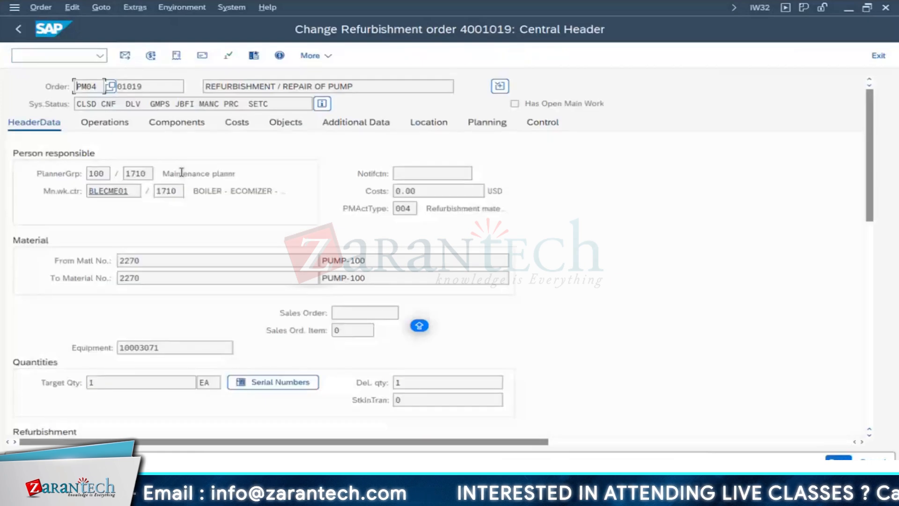
left_click(151, 56)
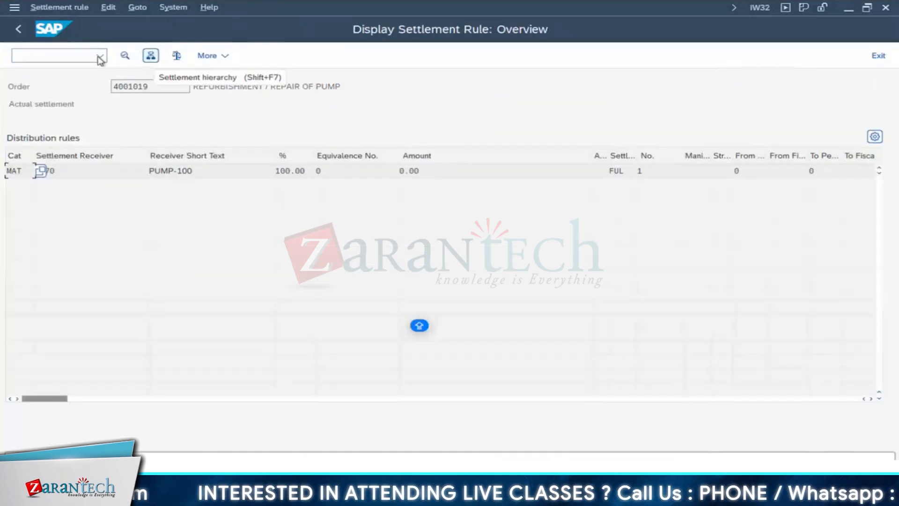
left_click(19, 29)
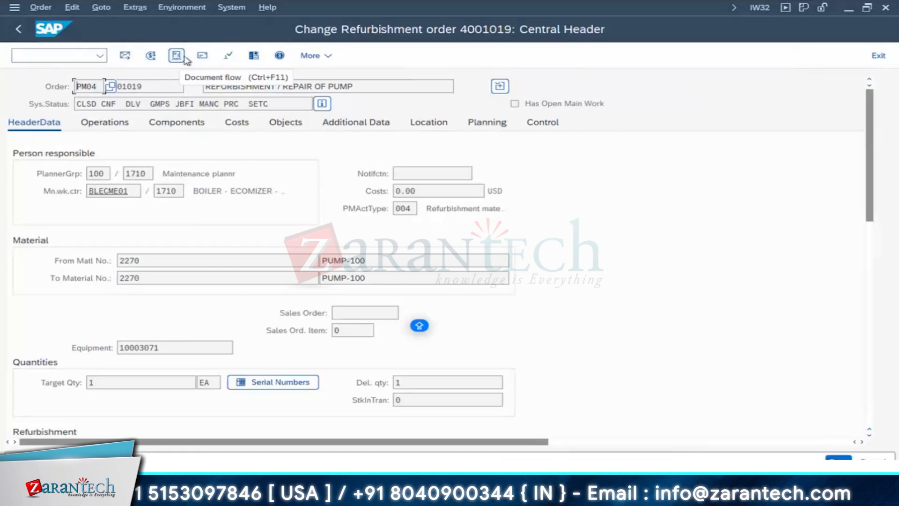
Step: Display the refurbishment order's document flow and check the order header and operation 0010 from it
left_click(177, 59)
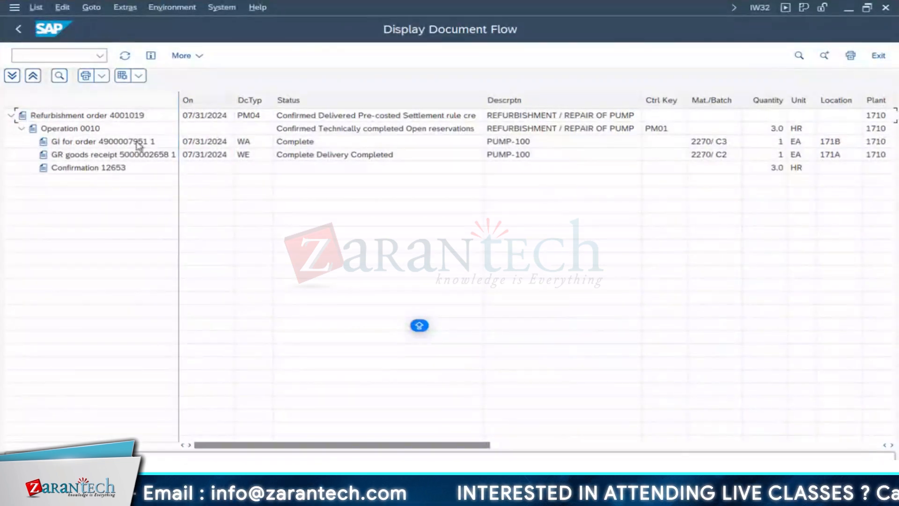
left_click(89, 127)
double_click(117, 115)
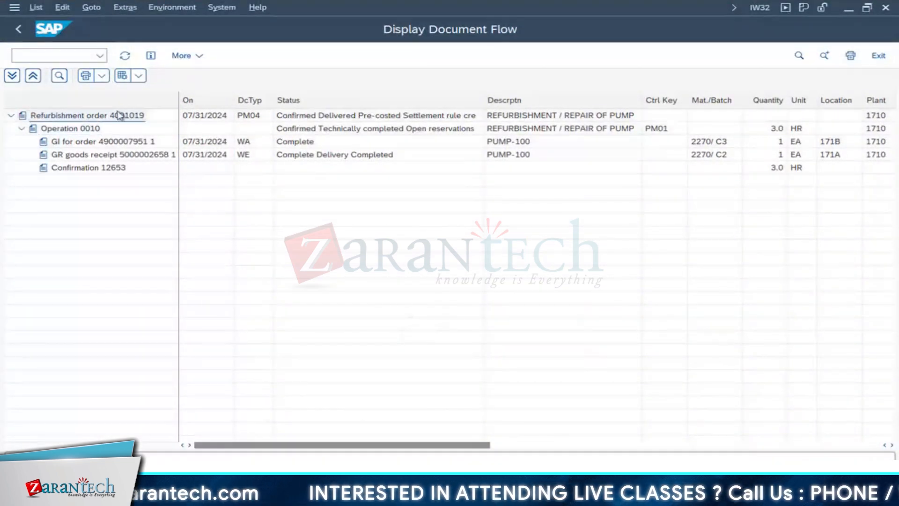
left_click(18, 30)
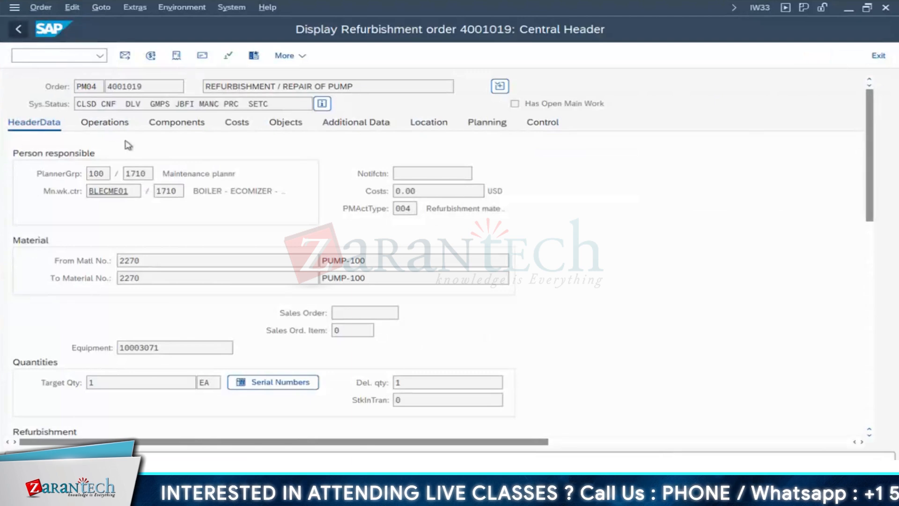
left_click(79, 131)
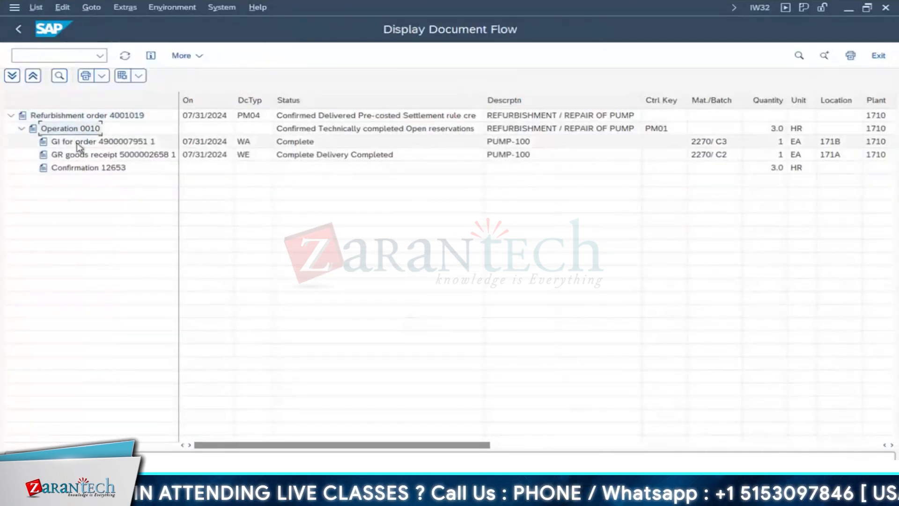
Step: View the goods issue's material document from the document flow and go through the goods receipt and confirmation entries
left_click(80, 143)
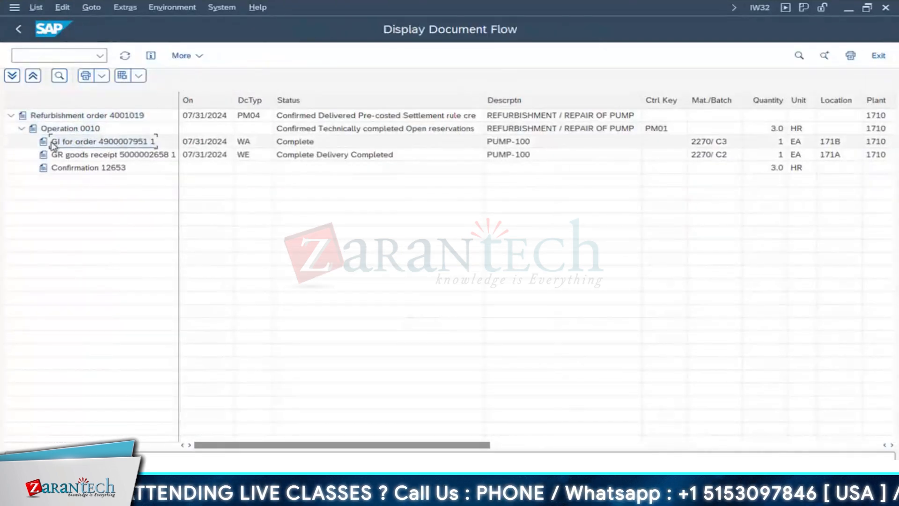
double_click(139, 144)
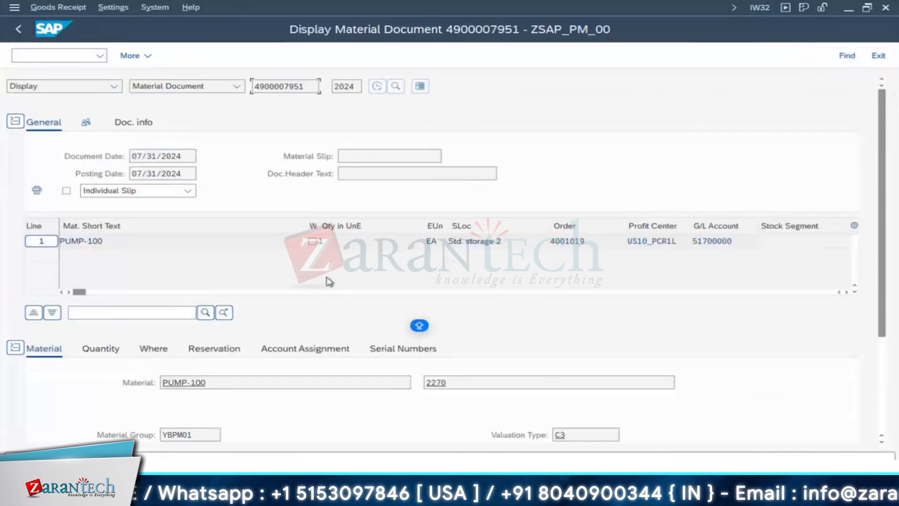
key("F3")
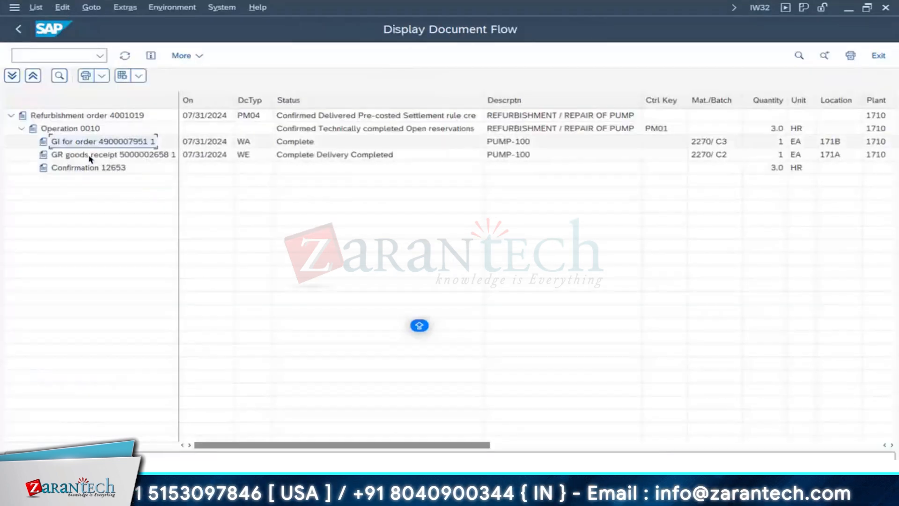
left_click(125, 158)
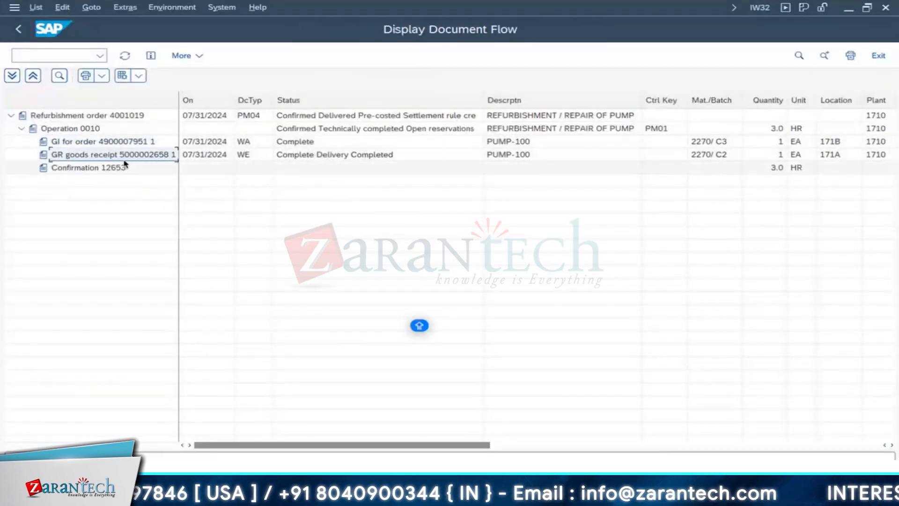
left_click(101, 170)
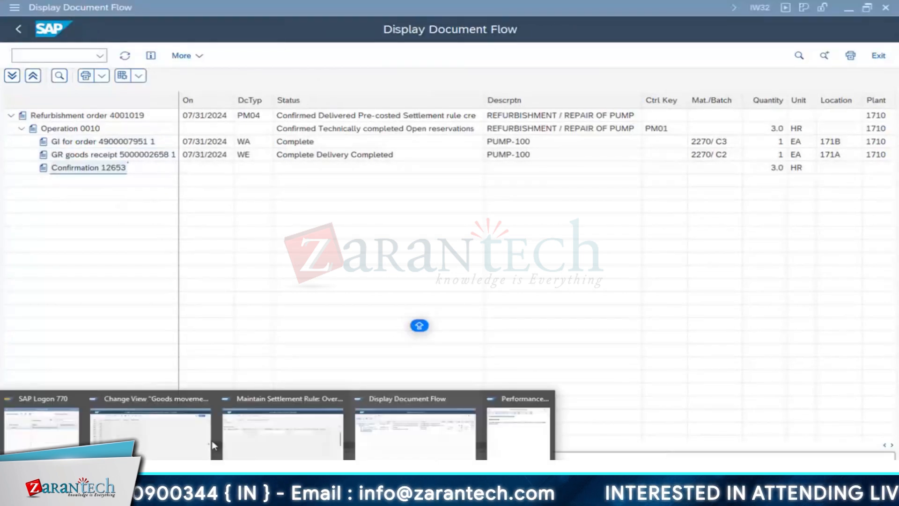
Step: Return to the goods movements documentation view and enable PlGoodsIss and UnplGdsIss for plant 1710, order type Z01C
left_click(141, 430)
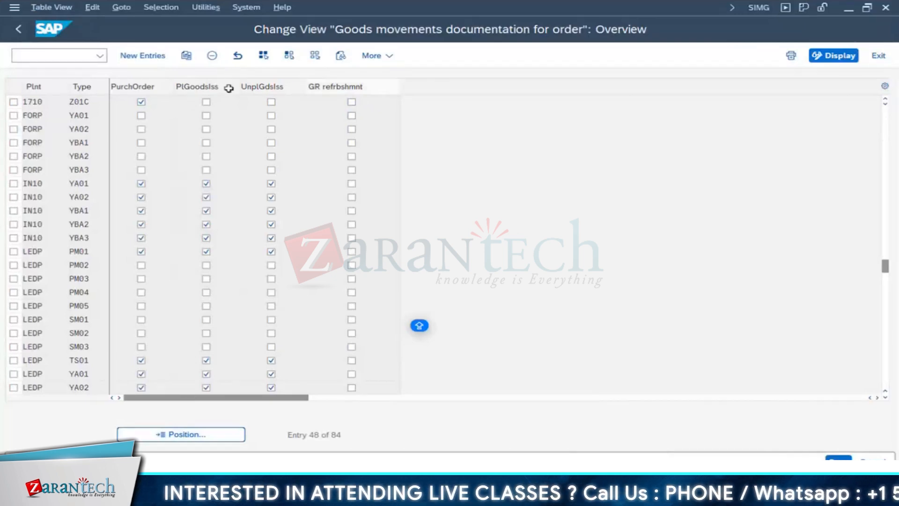
left_click(206, 101)
left_click(271, 102)
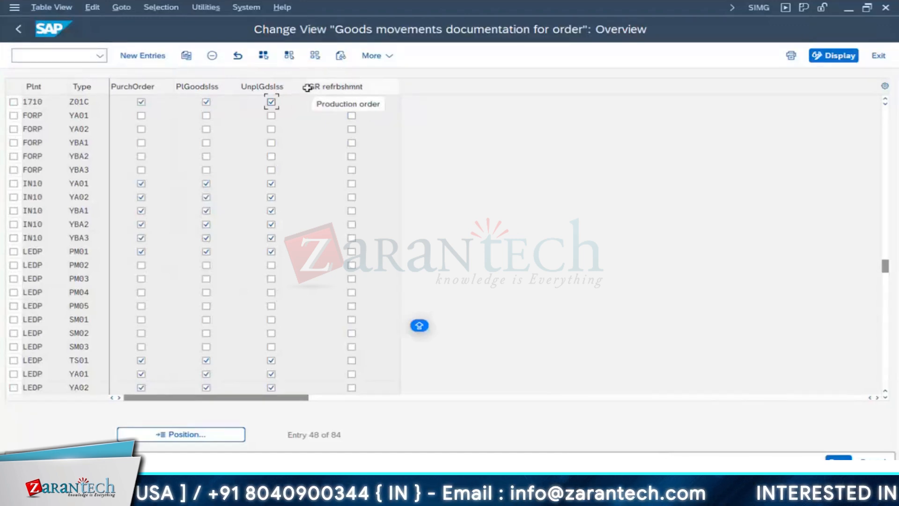
Step: Switch to the Excel workbook and enter in REFURBISHMENT cell C54 "FOR IW8W - GOODS RECEIPT CHECK BOX IS MANDATOR IN CONFIGURATION - GOODS RECIPT DOCUMENTATION"
mouse_move(216, 444)
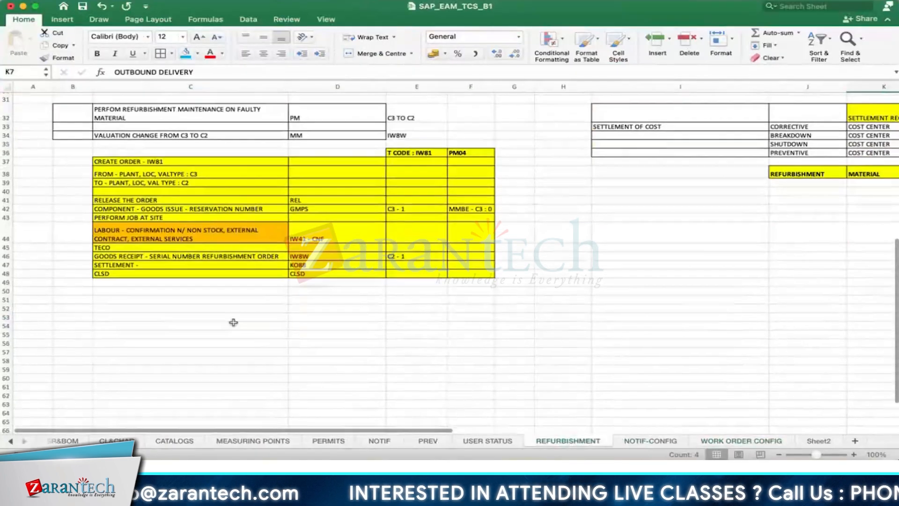
left_click(234, 323)
type("FOR I")
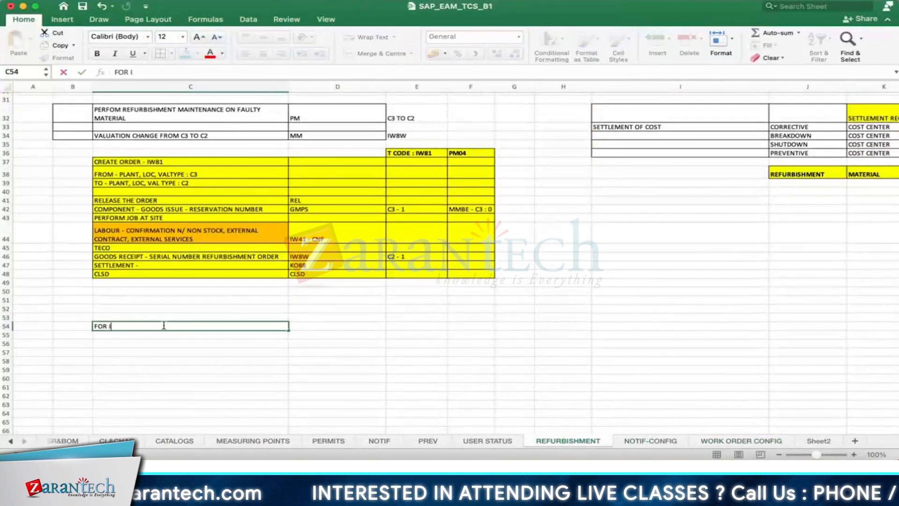
type("W8W")
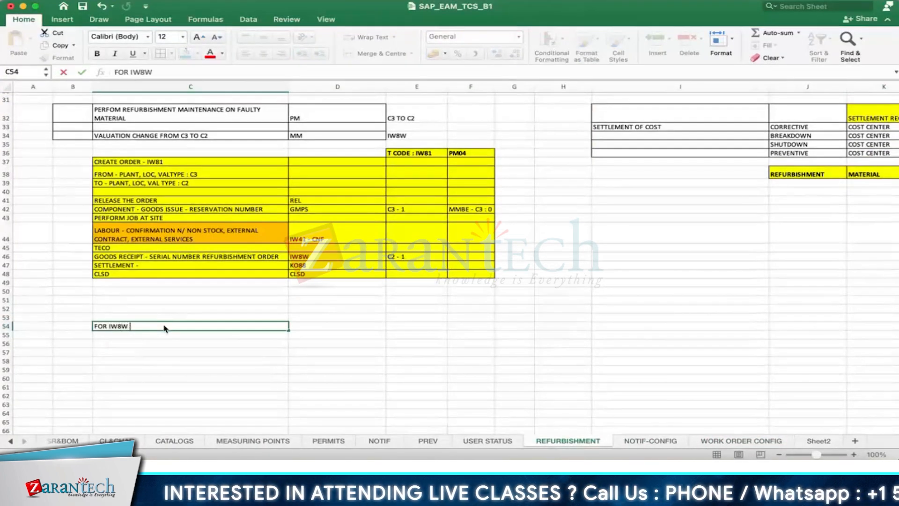
type(" - G")
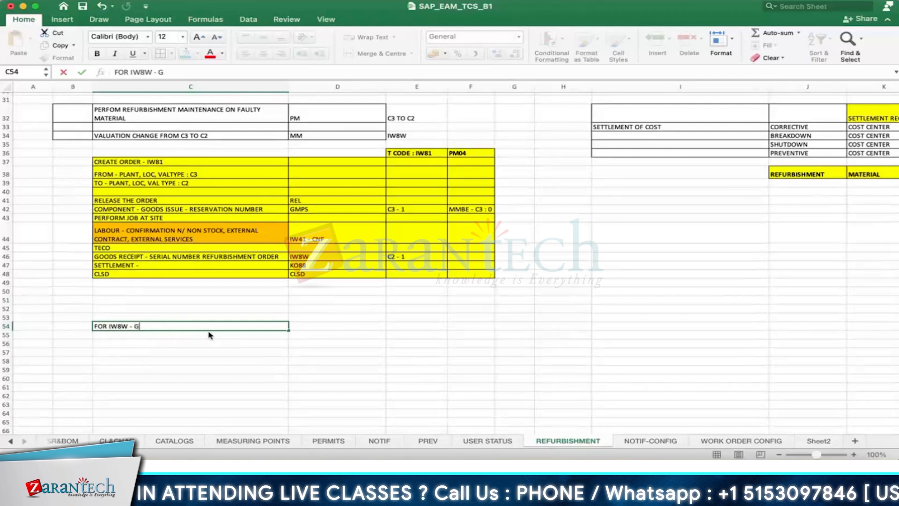
type("OODS RECEIPT ")
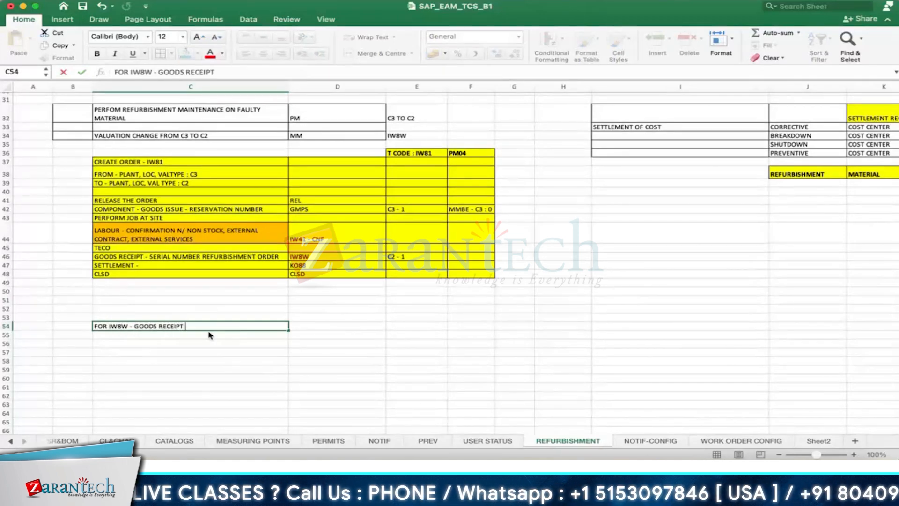
type("CHECK BOX IS MANDATOR IN CONF")
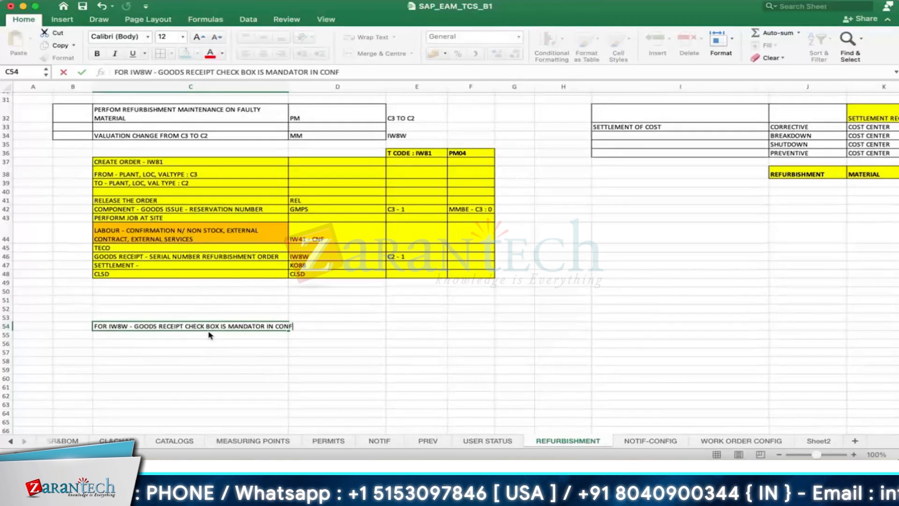
key("super+Tab")
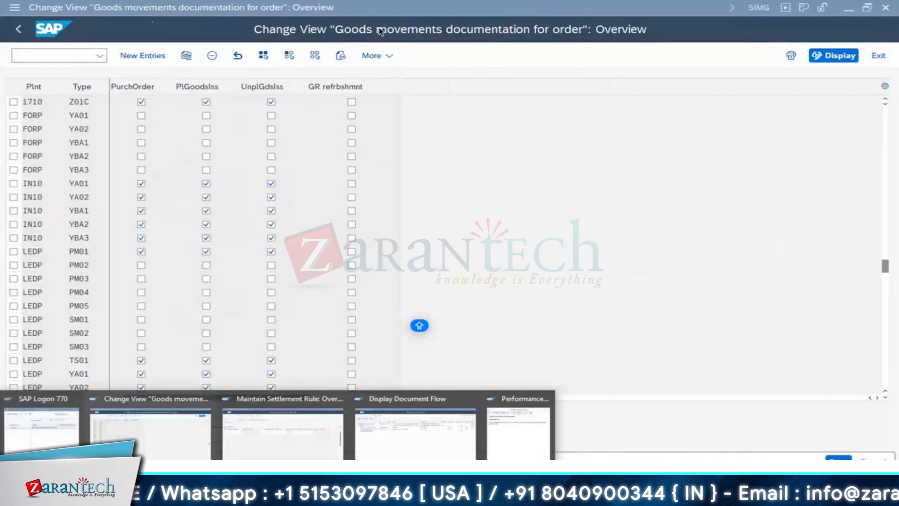
key("ctrl+Left")
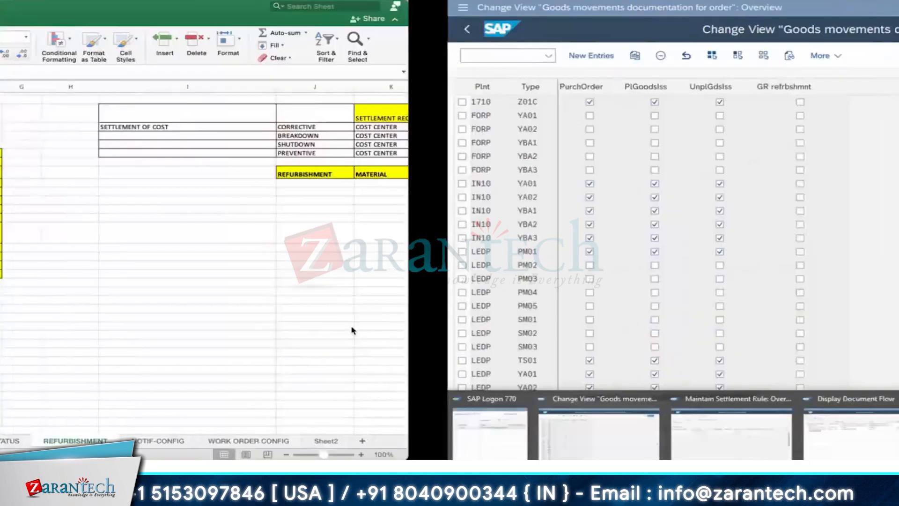
double_click(189, 327)
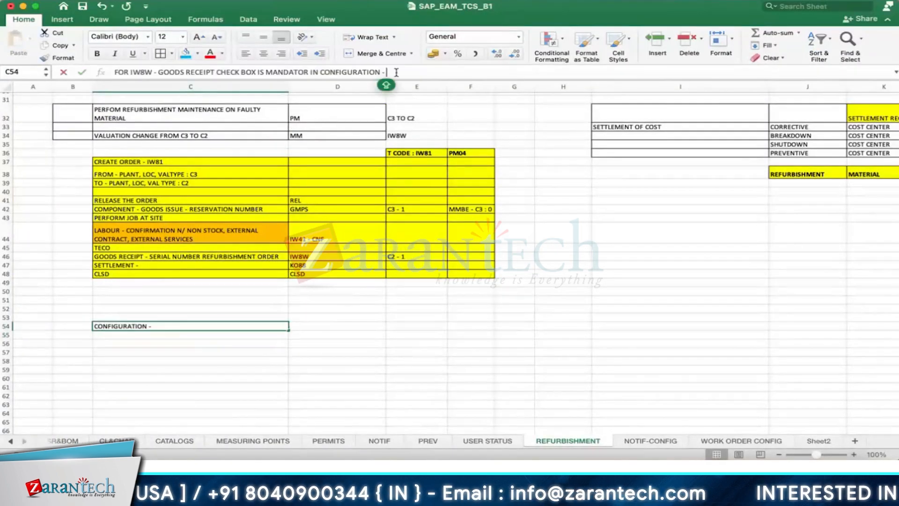
type("GOODS RECIPT D")
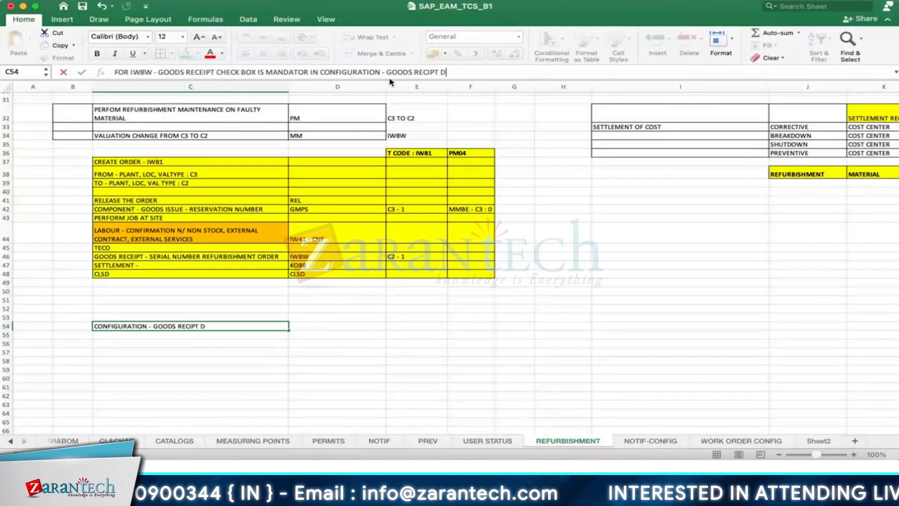
type("OCUMENTATION")
key("Return")
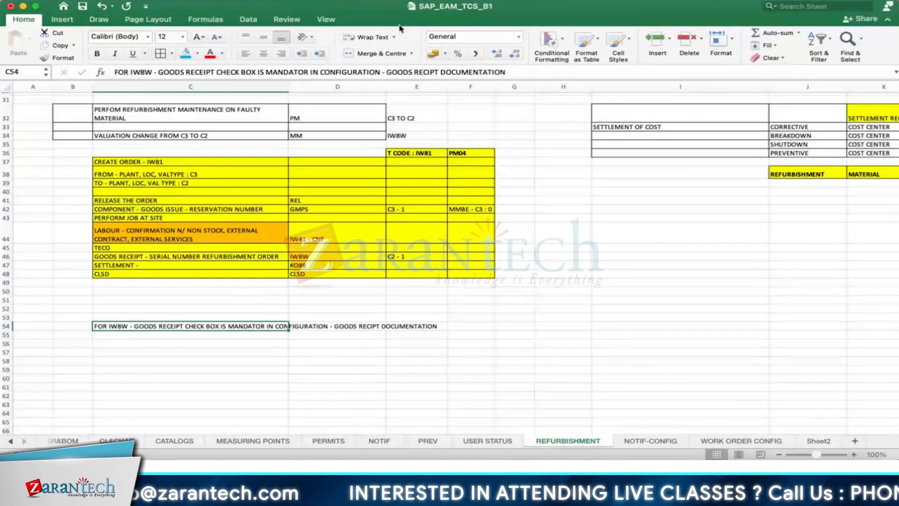
Step: Switch back to SAP, save the goods movements documentation settings for plant 1710 and return to the IMG structure
left_click(369, 37)
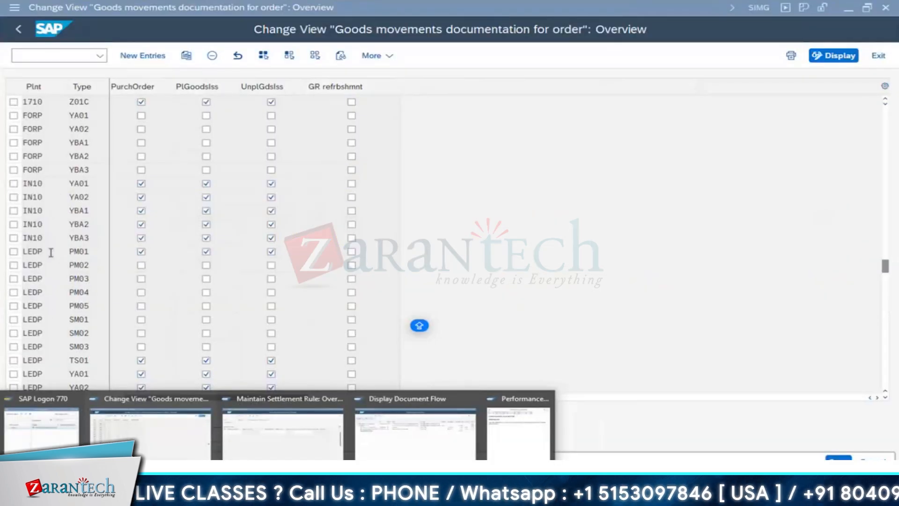
scroll(56, 208, "up", 4)
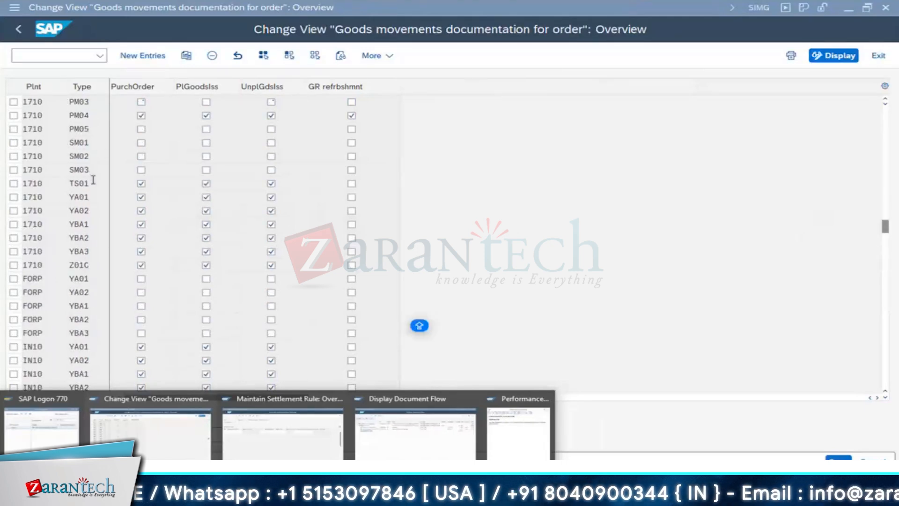
scroll(93, 129, "up", 1)
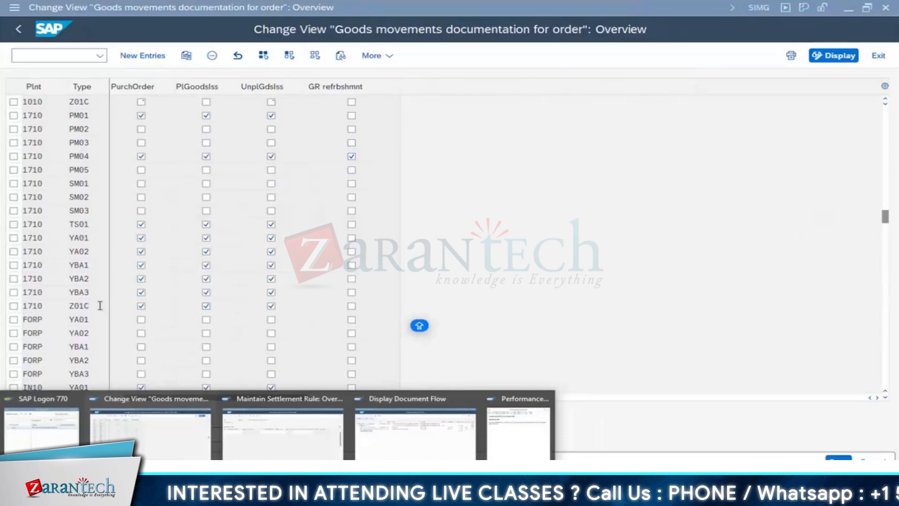
left_click(359, 302)
key("ctrl+s")
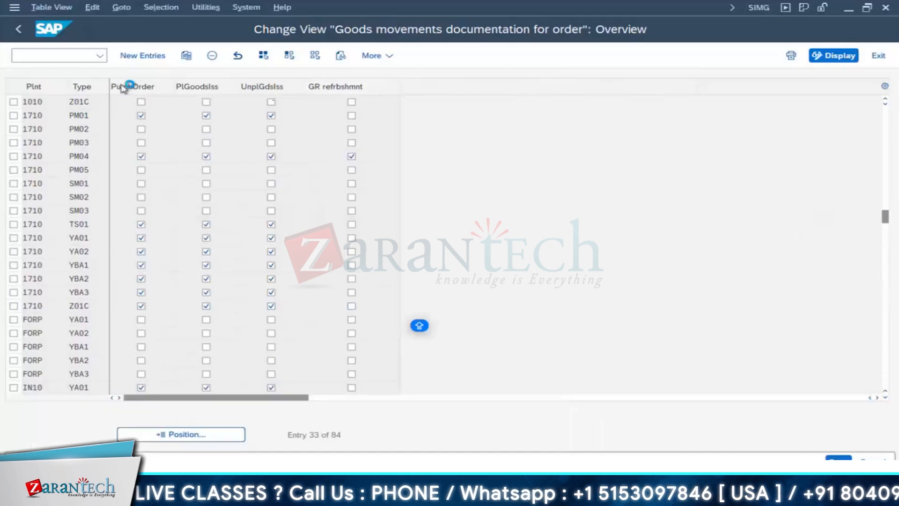
key("Return")
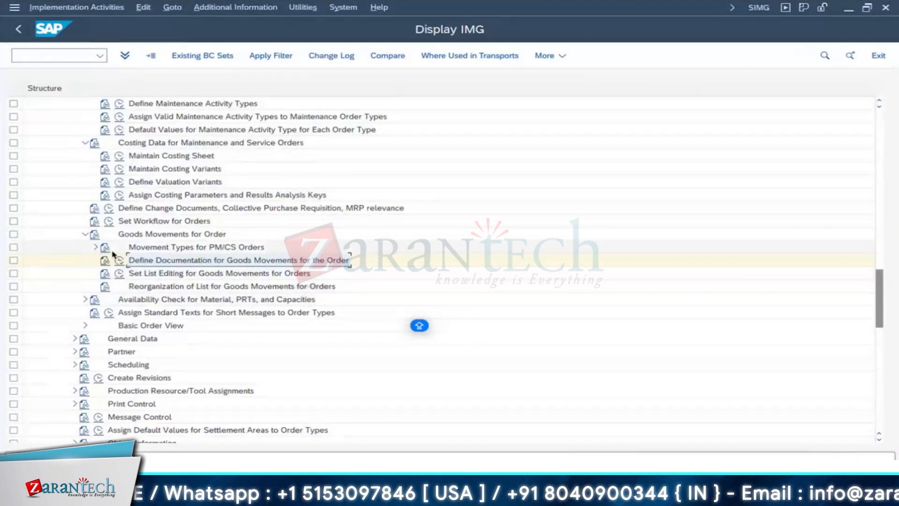
Step: Reopen Define Documentation for Goods Movements for the Order under Goods Movements for Order and review its entries
left_click(86, 234)
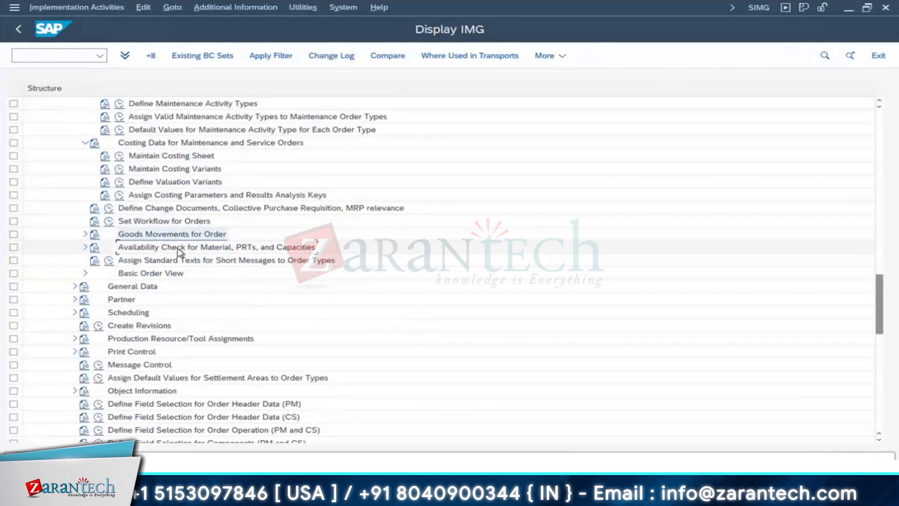
left_click(86, 235)
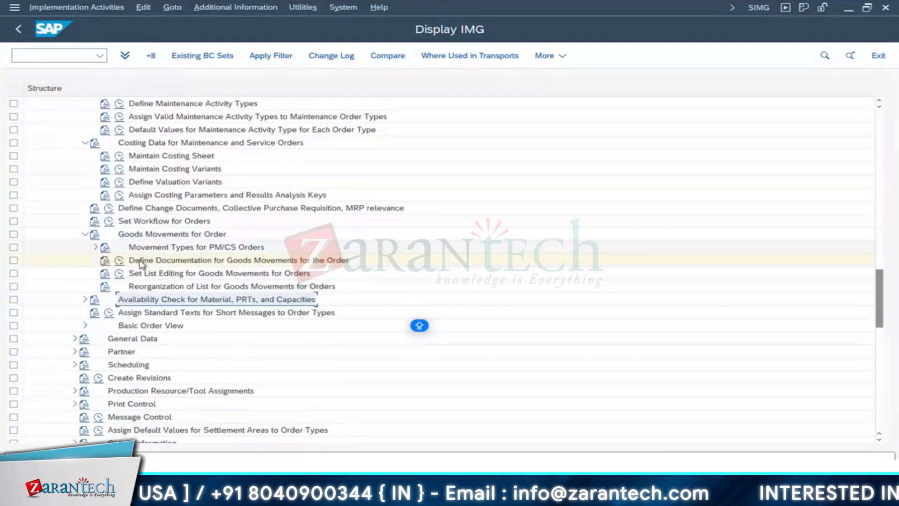
left_click(120, 258)
scroll(101, 326, "down", 11)
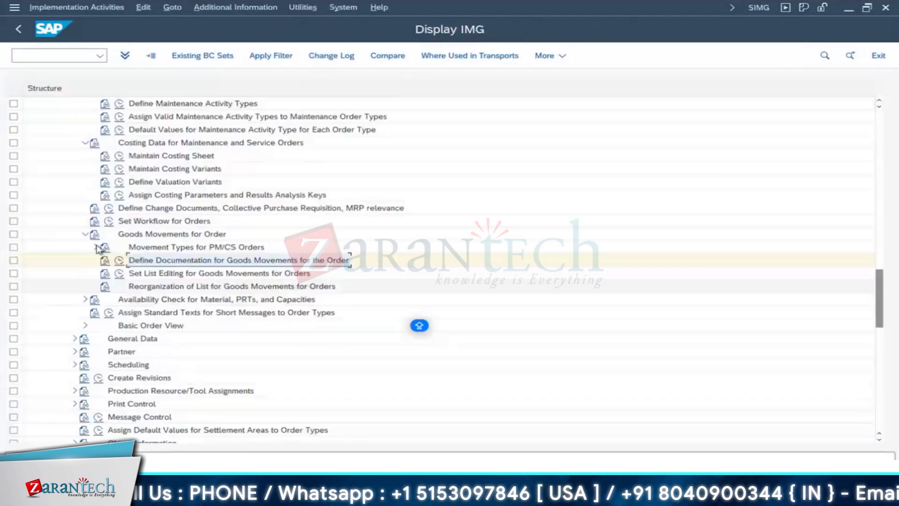
Step: Collapse the Goods Movements for Order node and open Define Default Values for Component Item Categories under General Data
left_click(85, 232)
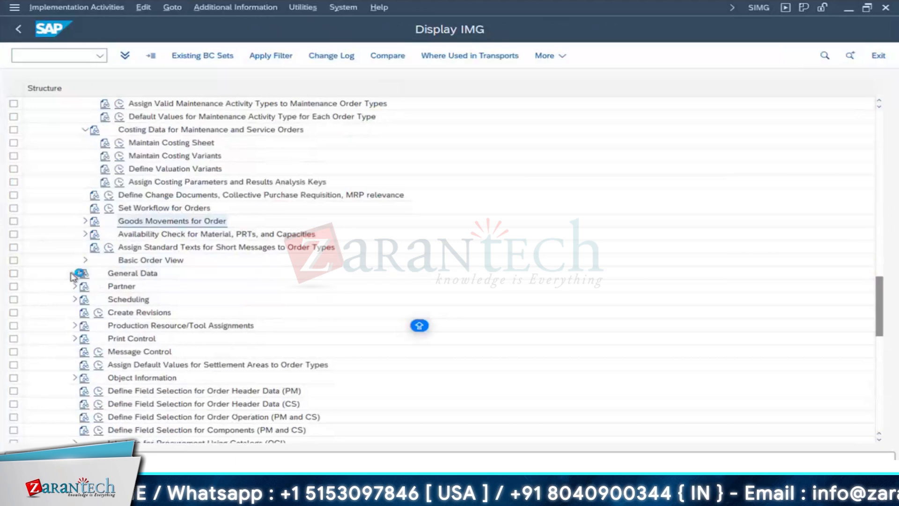
left_click(73, 274)
left_click(256, 237)
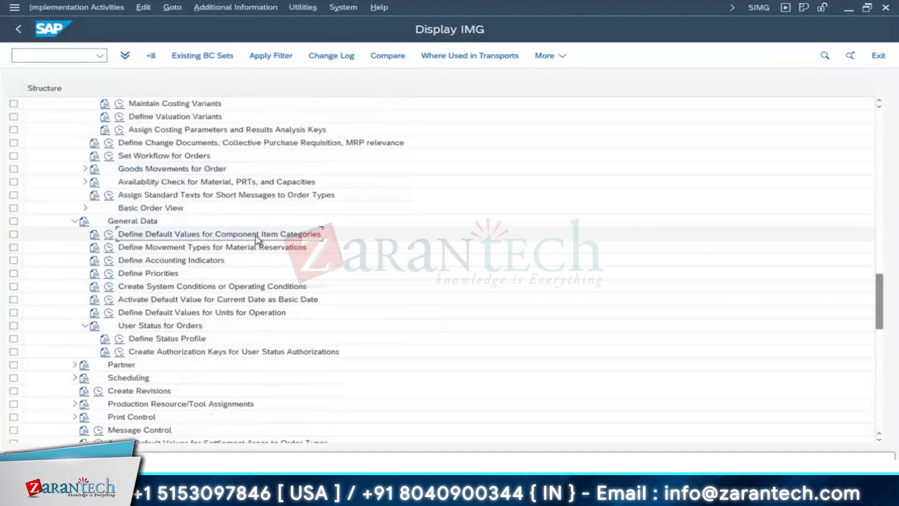
left_click(110, 235)
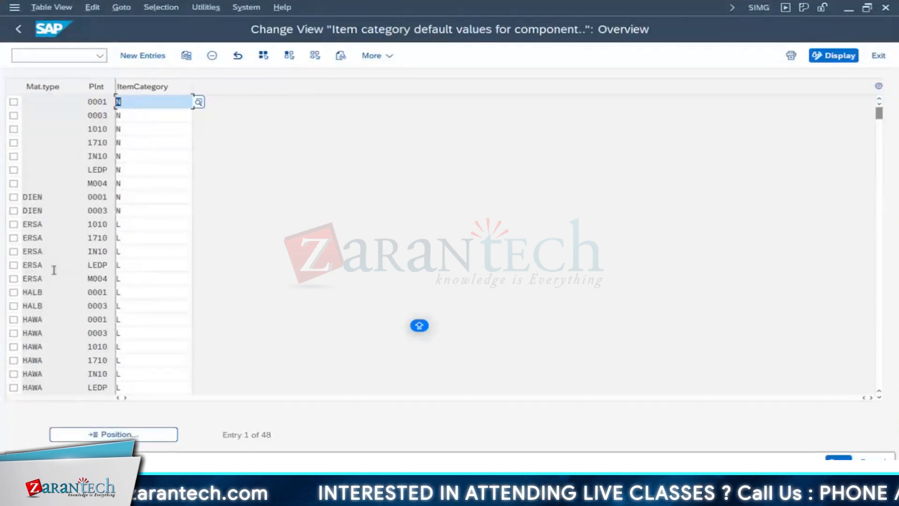
Step: Look up the meaning of material type ERSA in the value list and check the item category of its LEDP entry
double_click(54, 269)
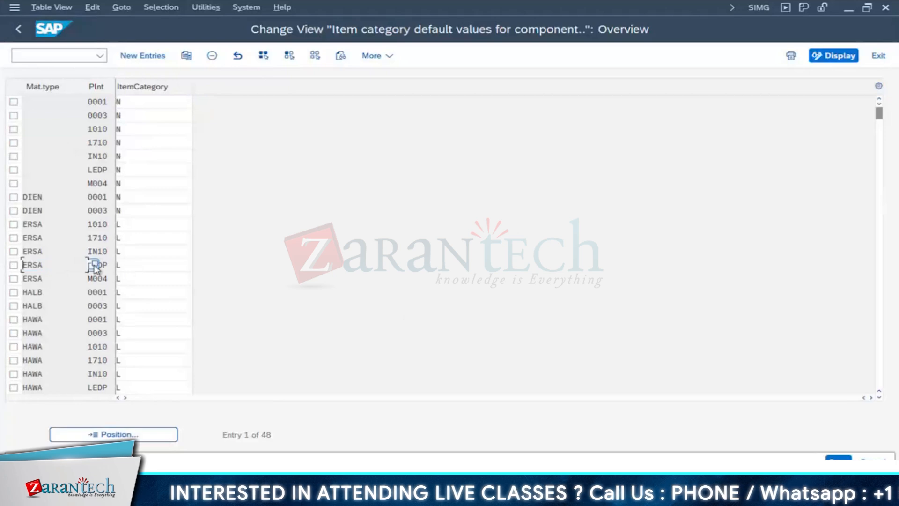
left_click(30, 266)
key("F4")
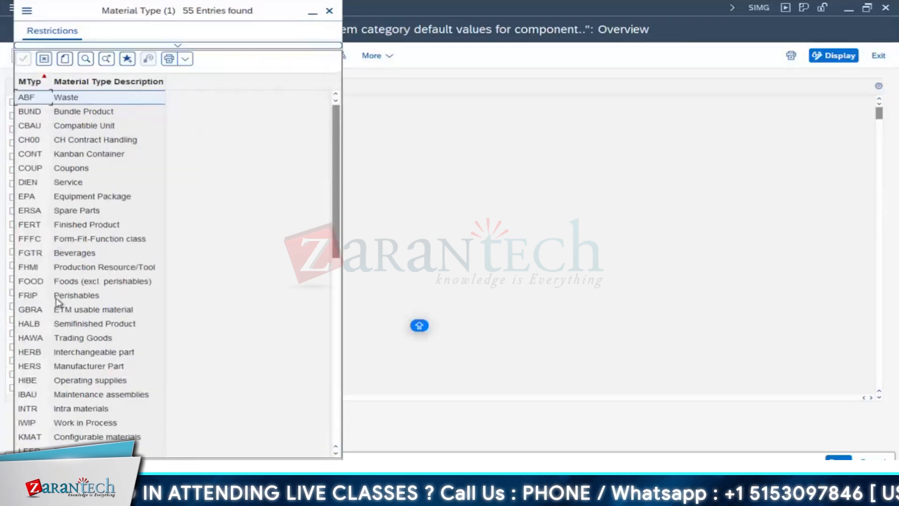
scroll(66, 347, "down", 1)
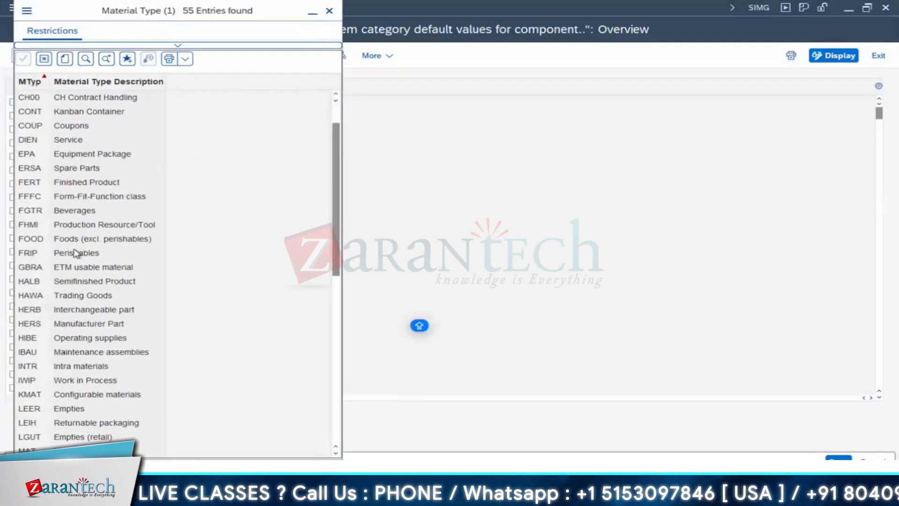
left_click(75, 170)
left_click(329, 10)
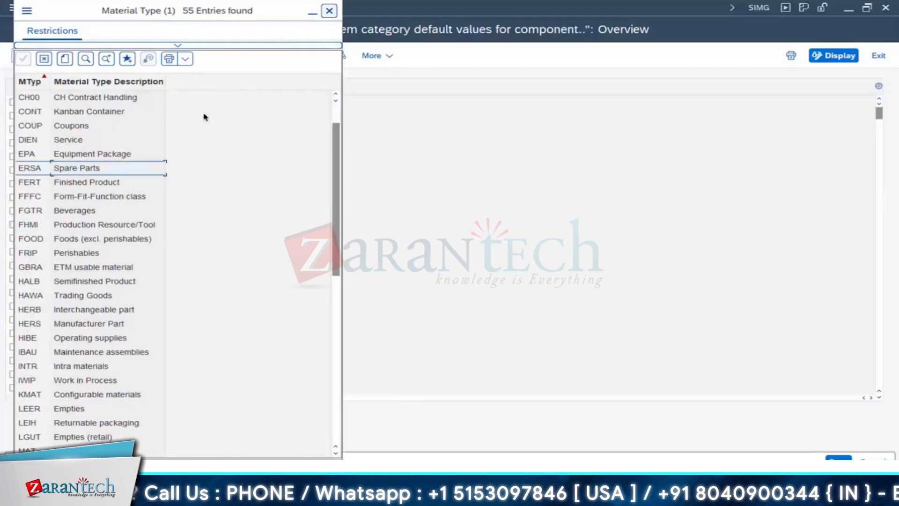
left_click(121, 264)
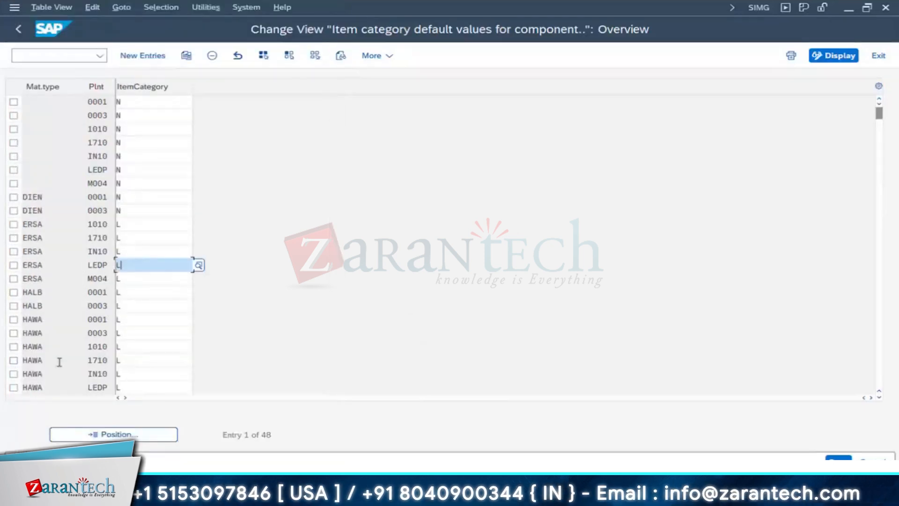
Step: Examine the HAWA and IBAU entries and look up material types HIBE, IBAU and ERSA in the material type value list
scroll(55, 363, "down", 2)
left_click(51, 330)
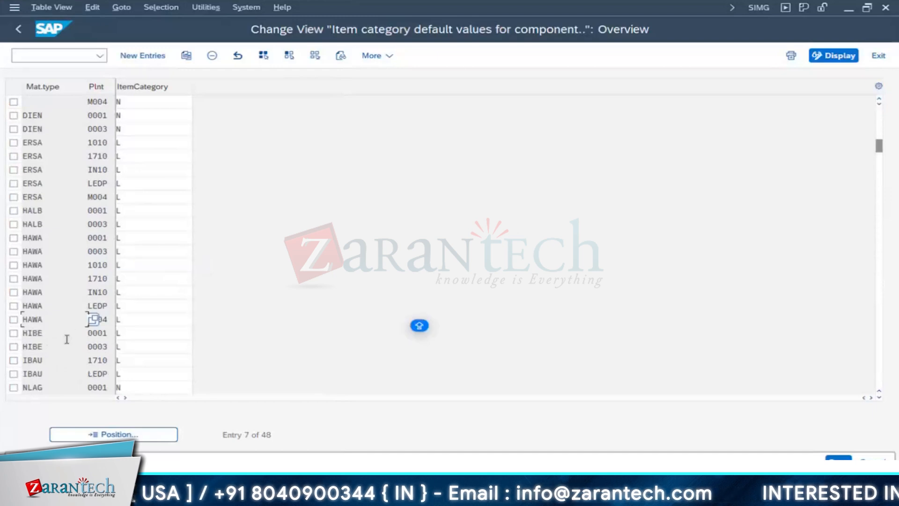
left_click(66, 361)
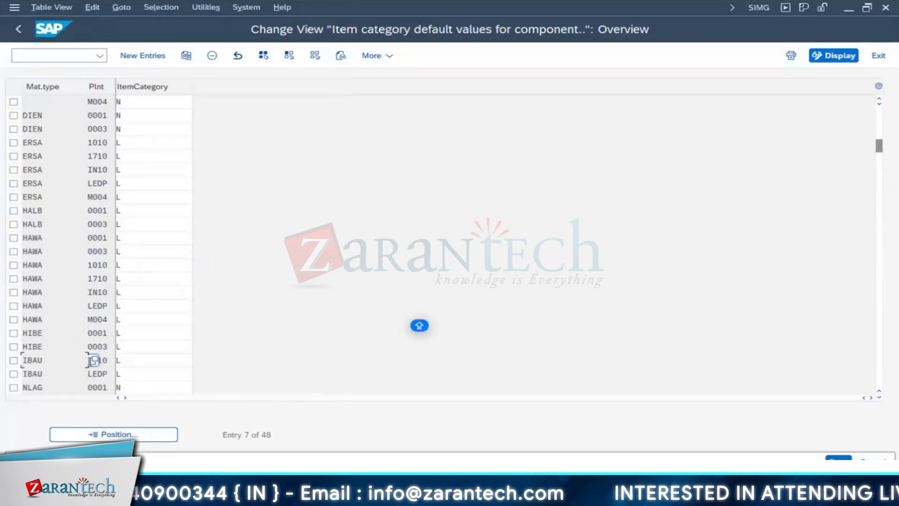
left_click(92, 360)
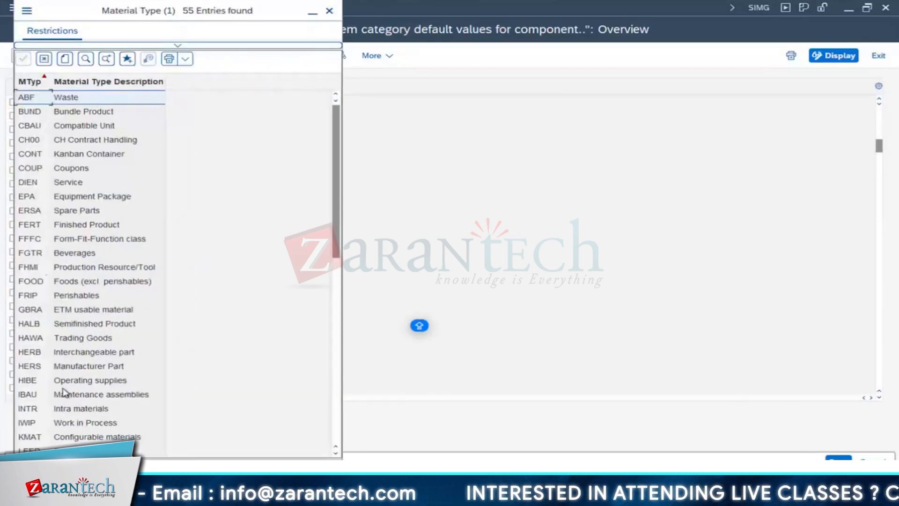
scroll(65, 392, "down", 2)
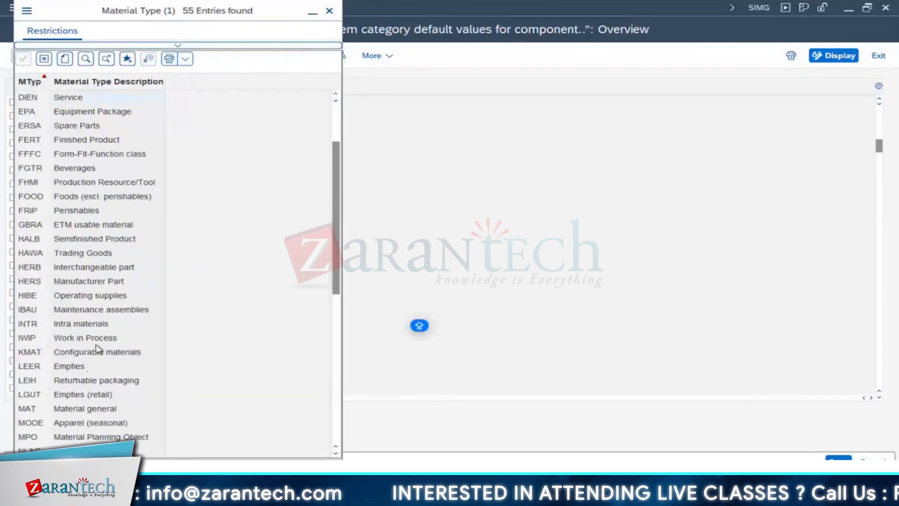
left_click(90, 297)
left_click(83, 313)
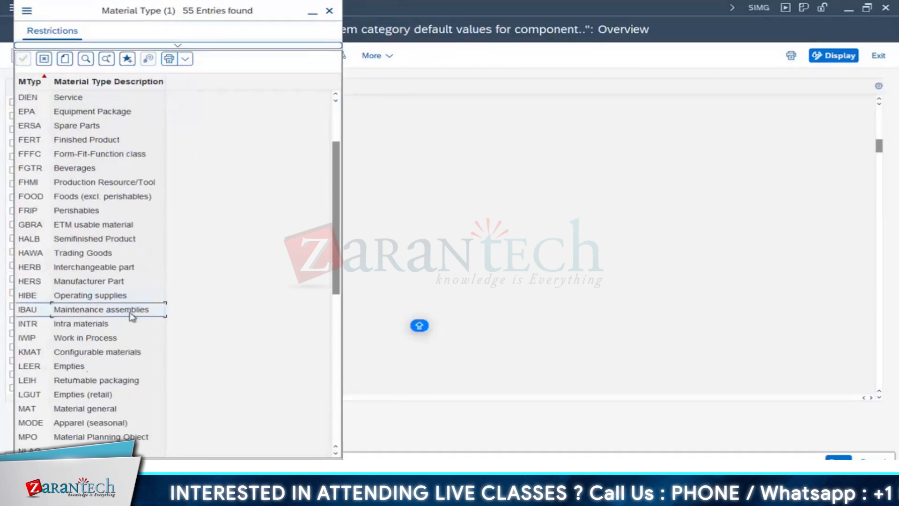
left_click(36, 313)
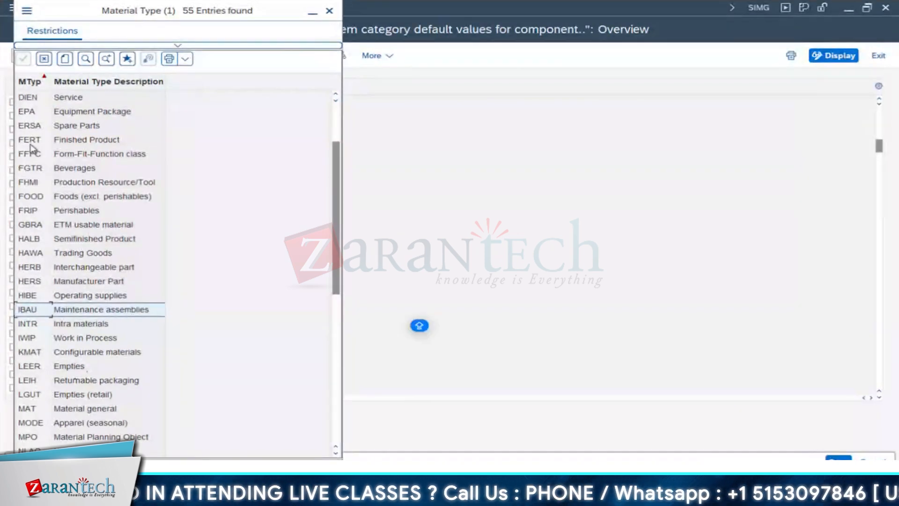
scroll(51, 148, "up", 1)
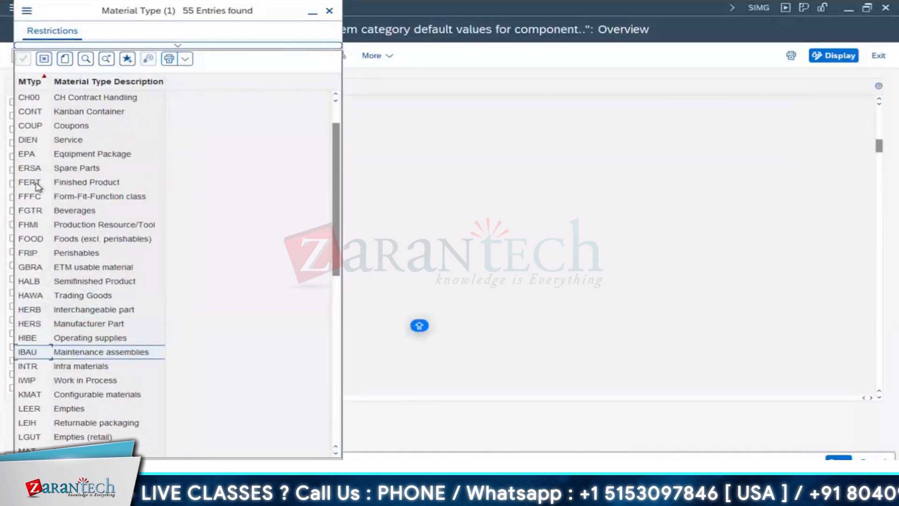
double_click(42, 167)
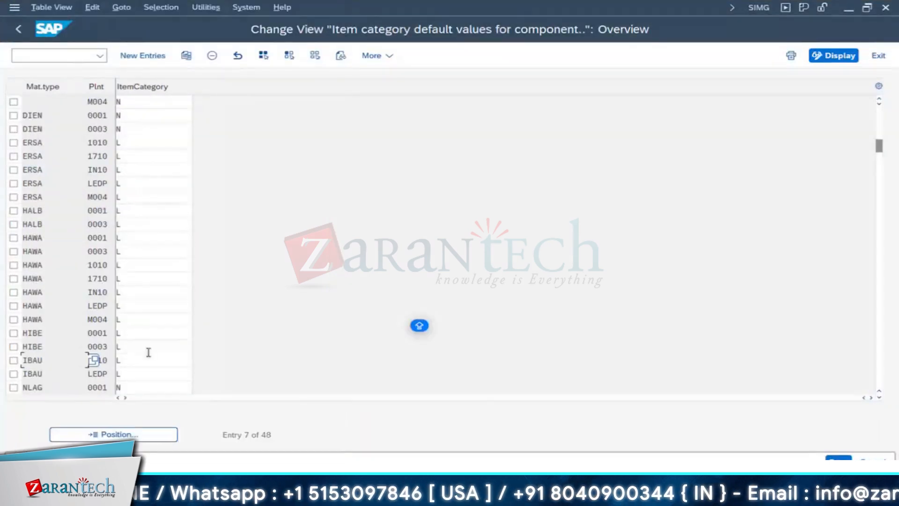
Step: Try to copy the ERSA item category entry of plant M004 to plant 1710, and deselect the source entry
scroll(75, 356, "down", 1)
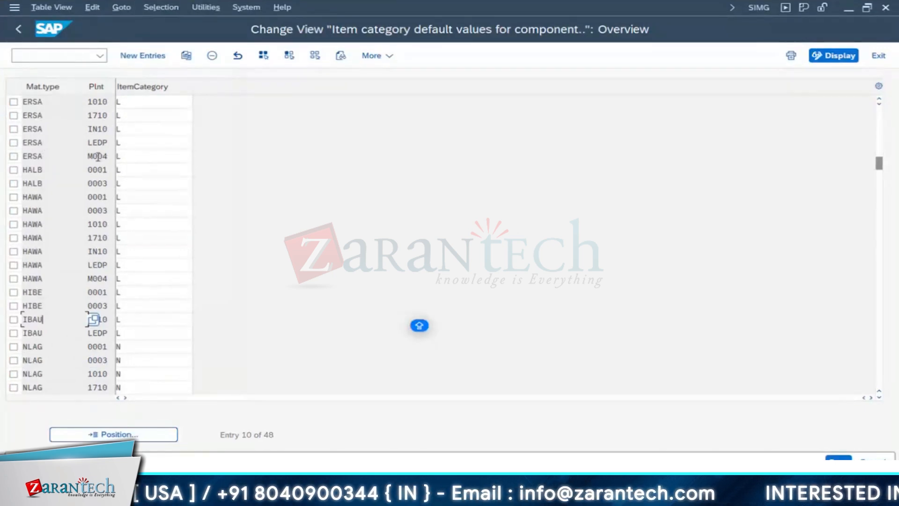
left_click(14, 156)
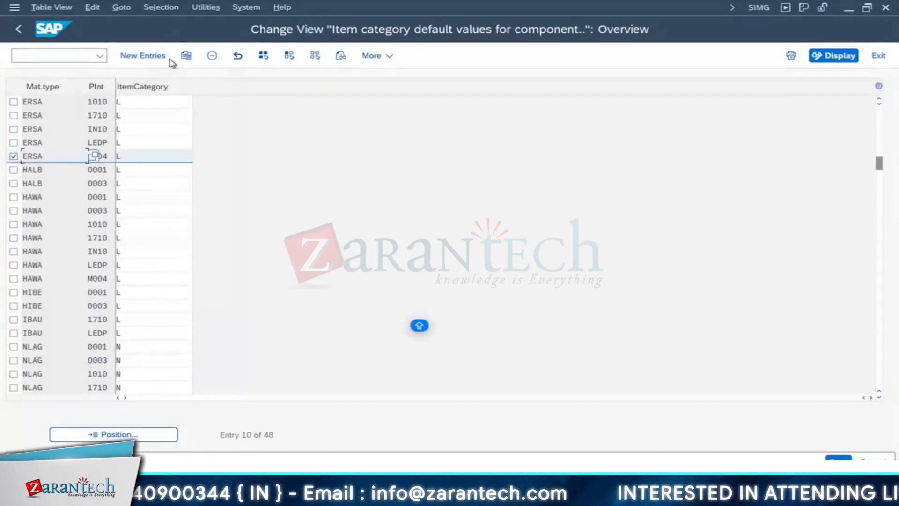
left_click(186, 56)
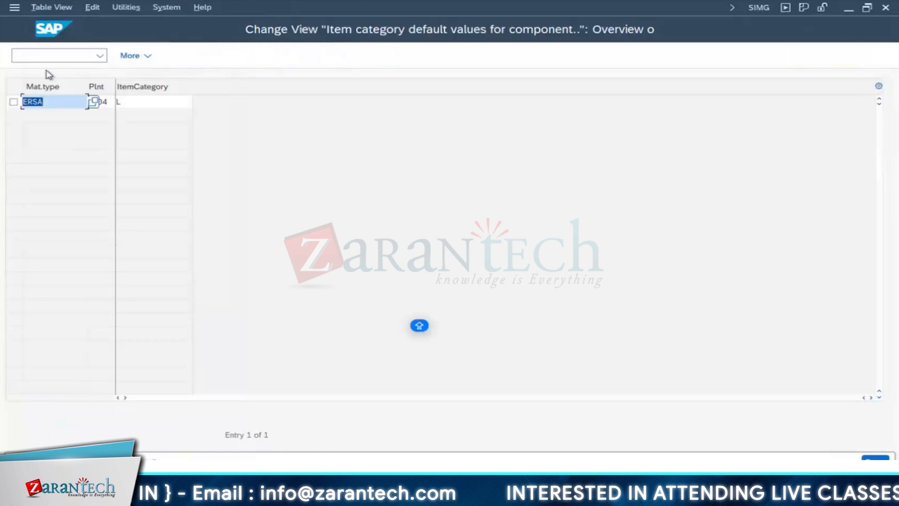
double_click(108, 102)
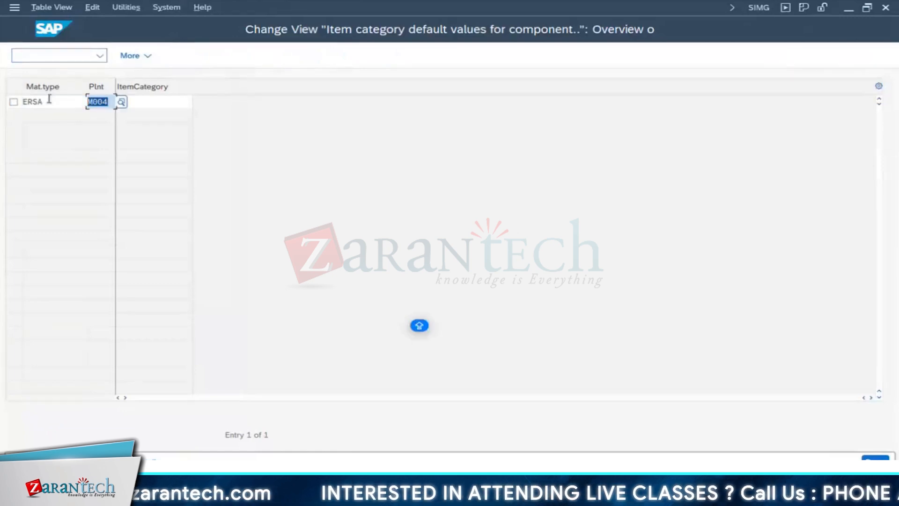
type("1710")
key("Return")
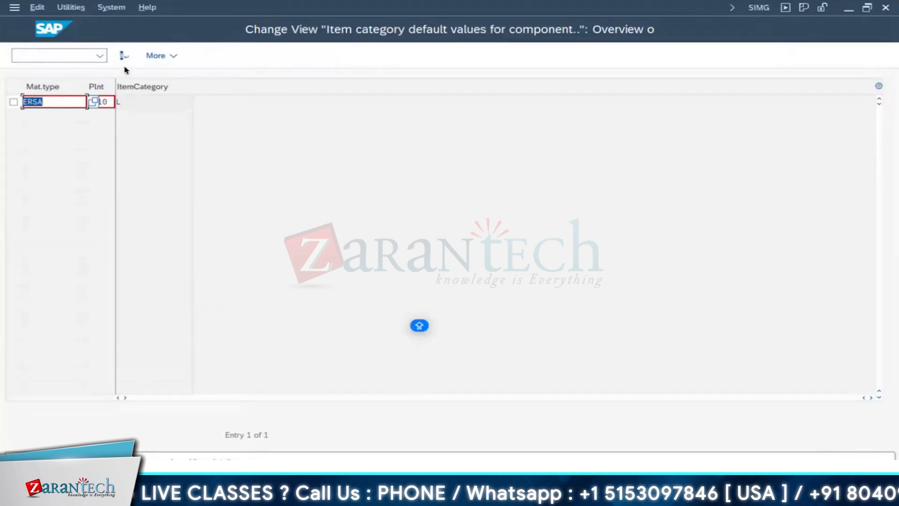
left_click(37, 9)
left_click(104, 76)
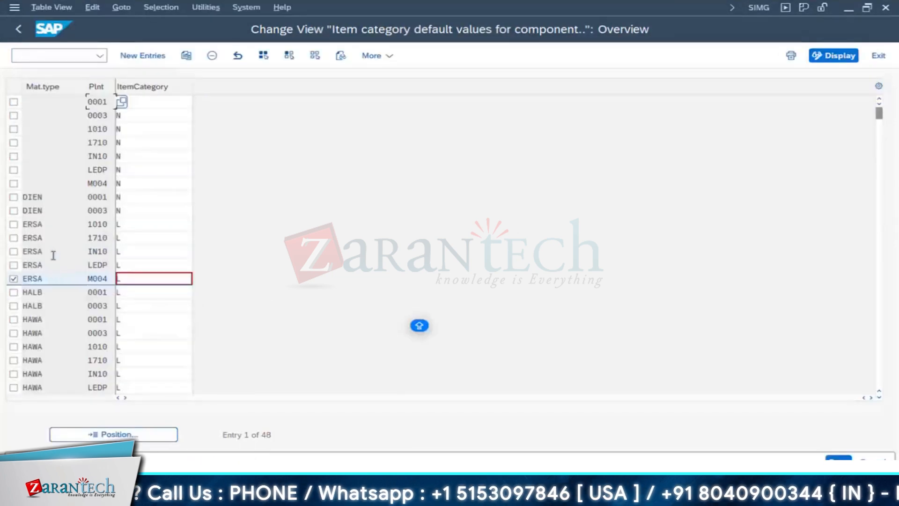
scroll(53, 255, "down", 1)
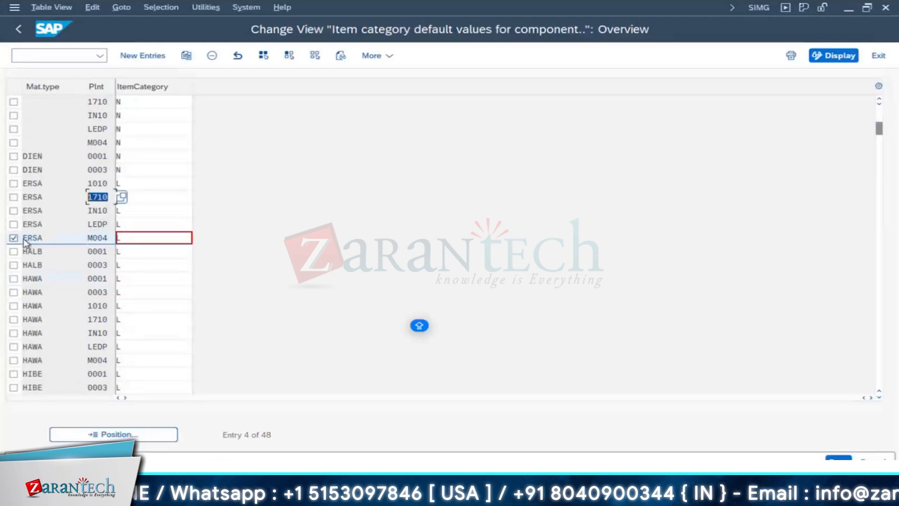
left_click(13, 238)
Step: Copy the HIBE entry of plant 0001 to plant 1710 with item category L and save it to customizing request CONFIGURE ORDER - Z01C
double_click(107, 320)
scroll(80, 327, "down", 1)
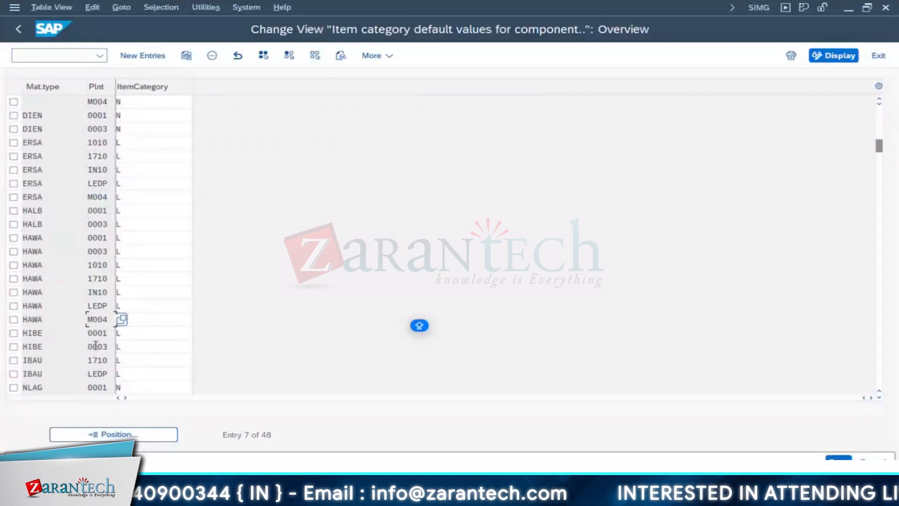
left_click(13, 333)
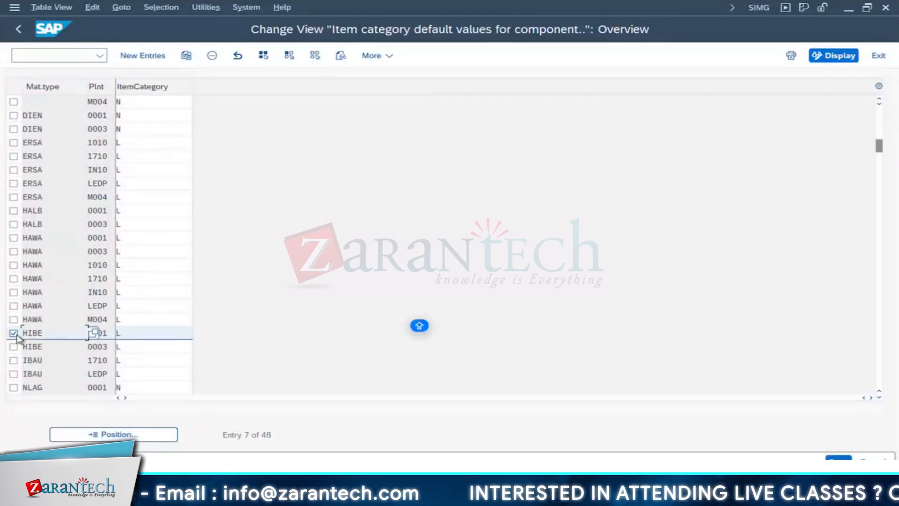
left_click(187, 55)
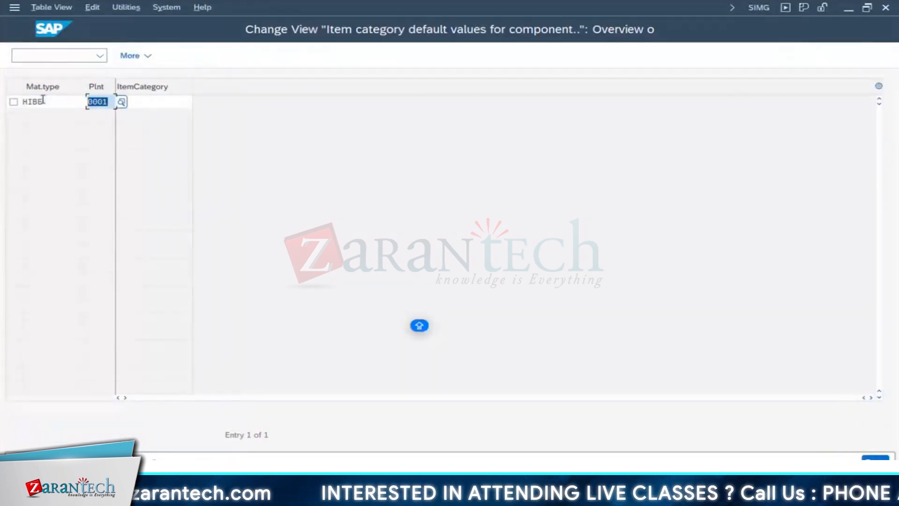
type("1710")
key("Return")
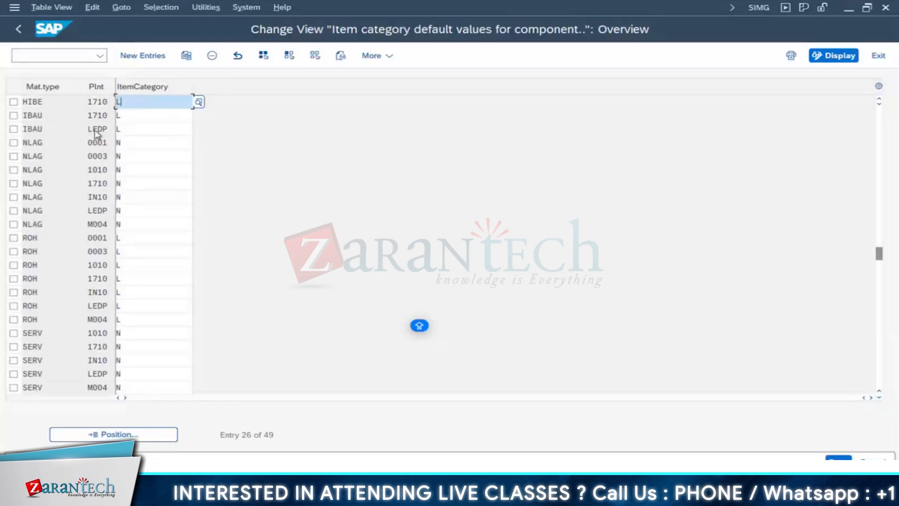
left_click(100, 115)
left_click(838, 458)
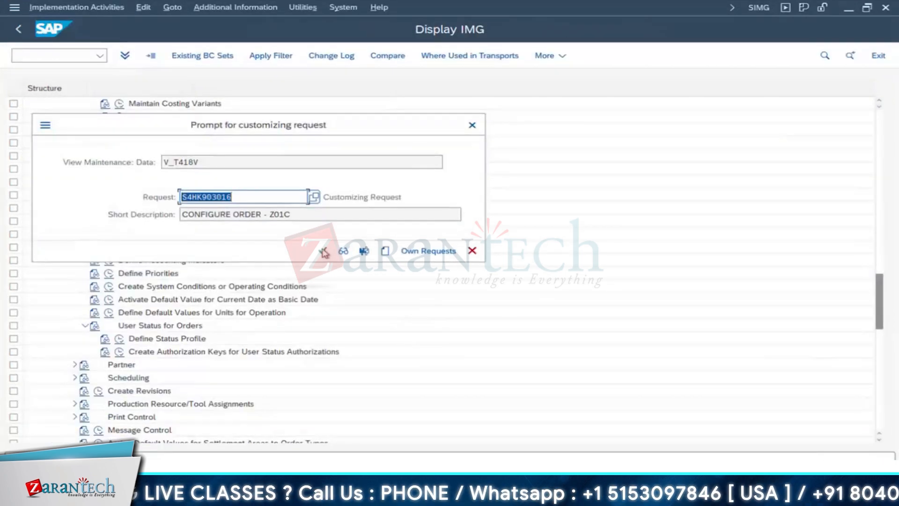
key("Return")
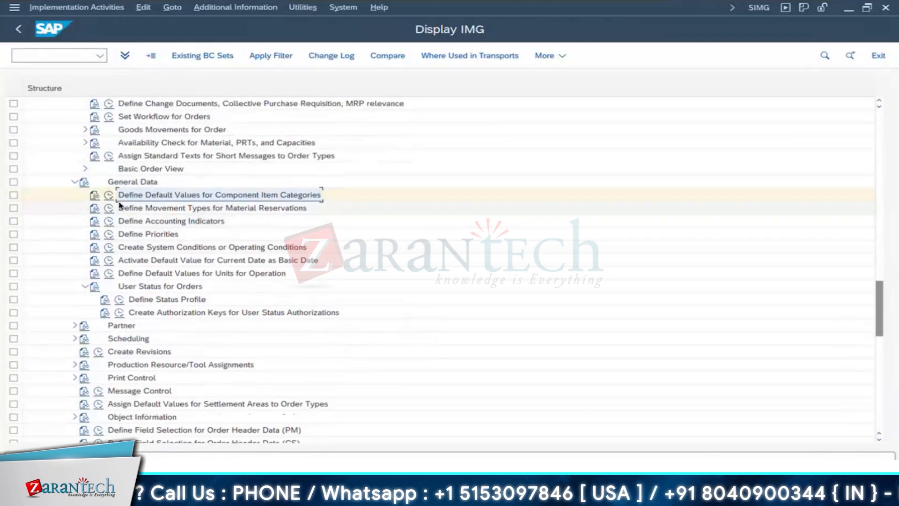
Step: Open Define Movement Types for Material Reservations and review the goods receipt, goods issue, by-product and part-provided movement types
left_click(110, 211)
left_click(109, 210)
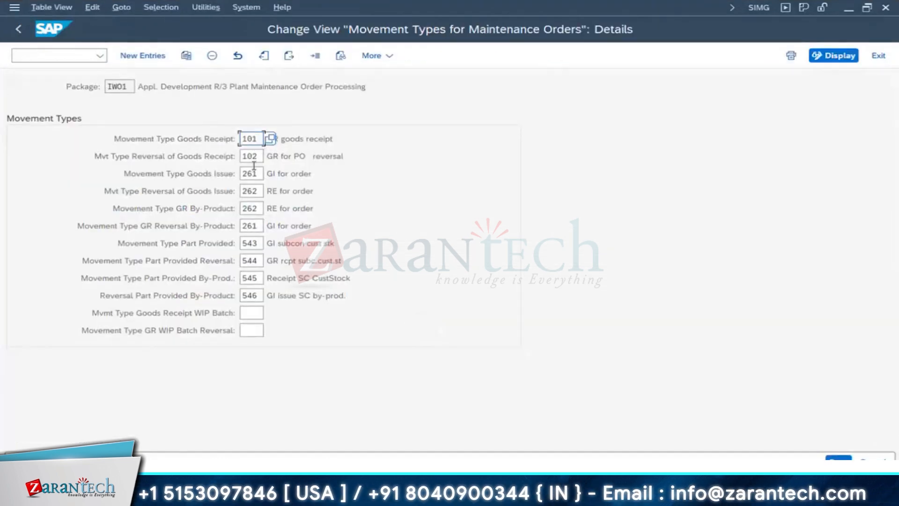
left_click(252, 156)
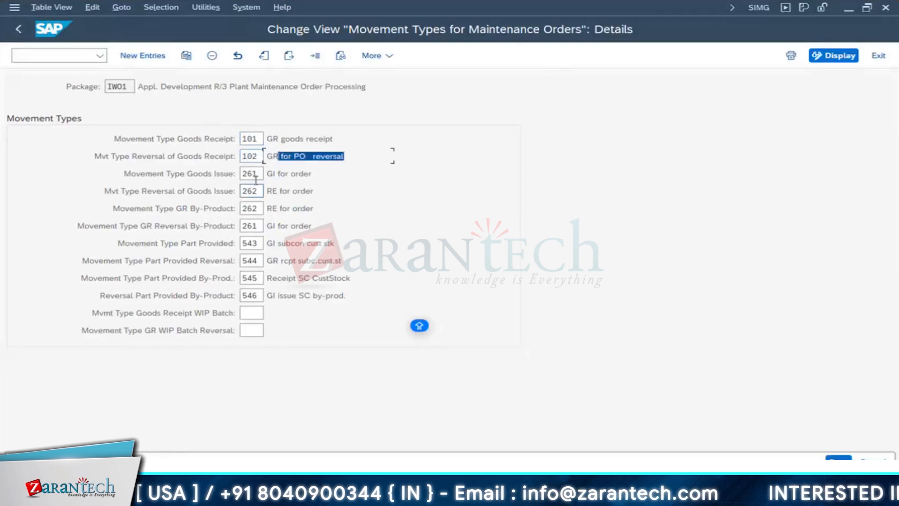
left_click(256, 174)
left_click_drag(262, 191, 298, 191)
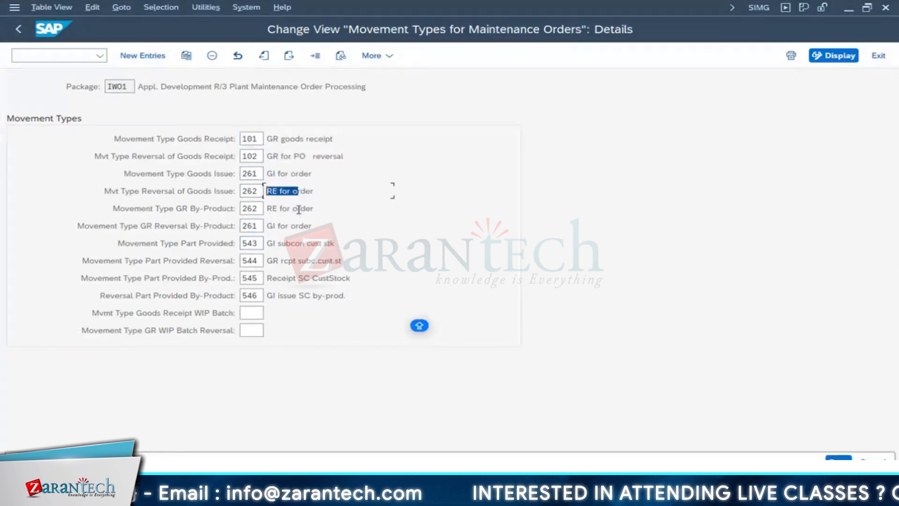
key("Down")
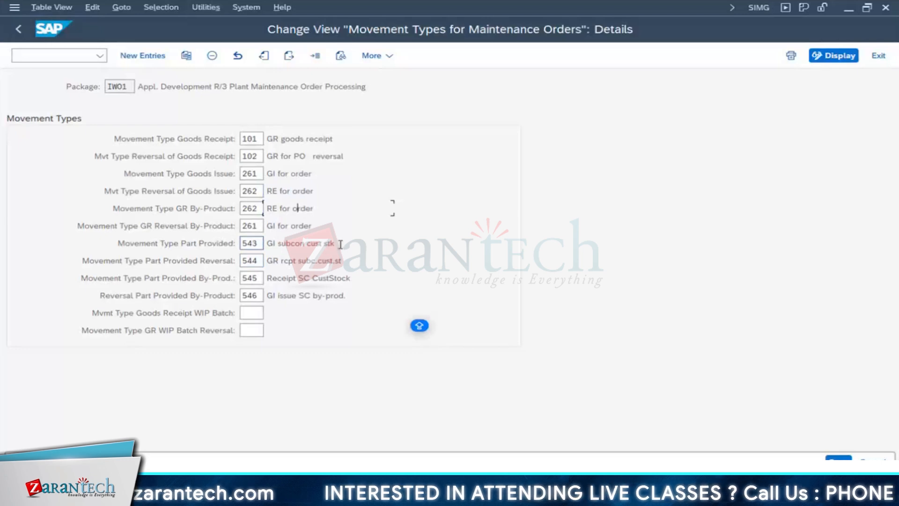
left_click_drag(341, 244, 184, 287)
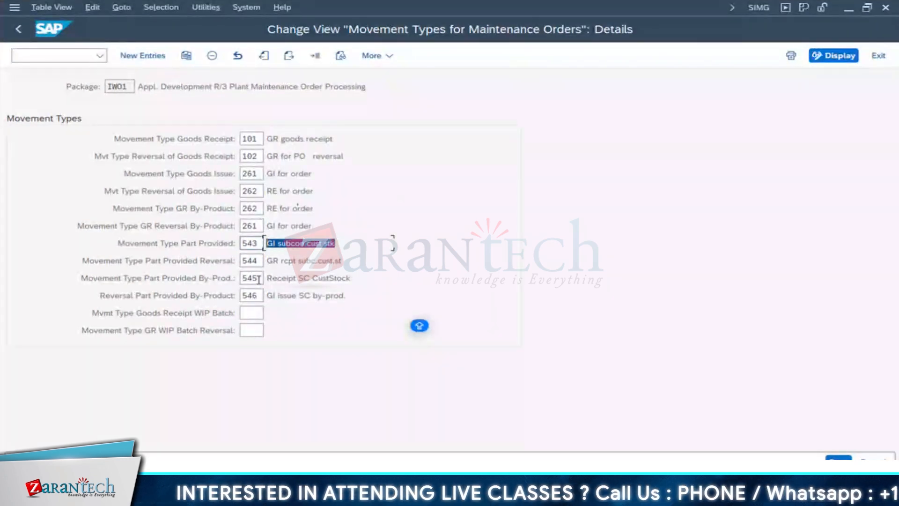
left_click(18, 30)
Step: Open Define Priority Types under Define Priorities and check the PM priority type
left_click(110, 235)
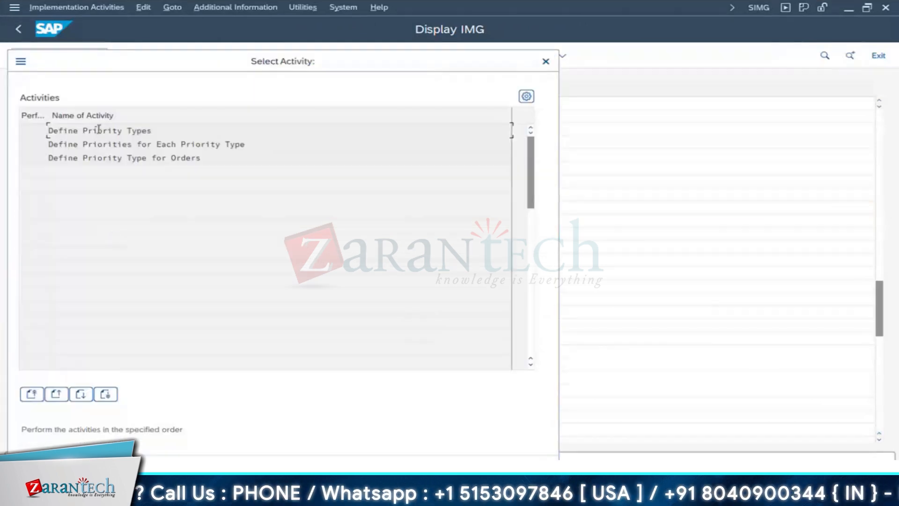
double_click(99, 131)
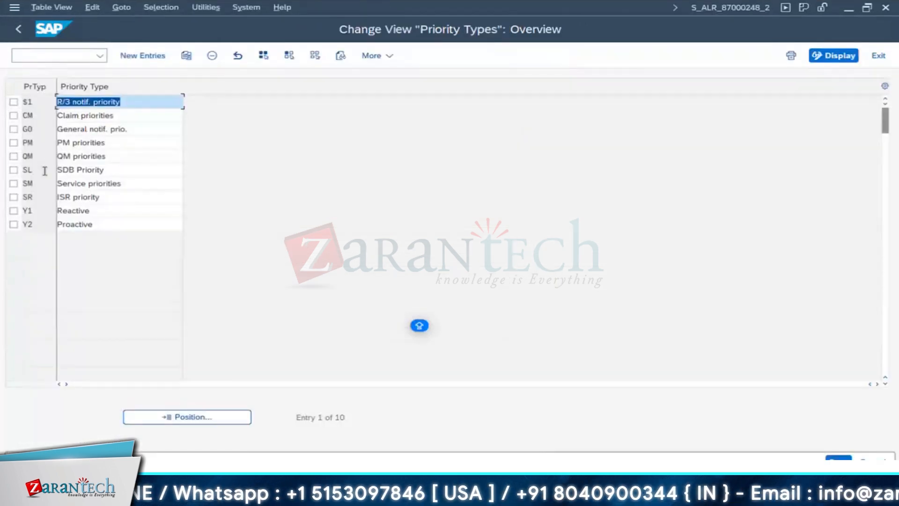
left_click(28, 142)
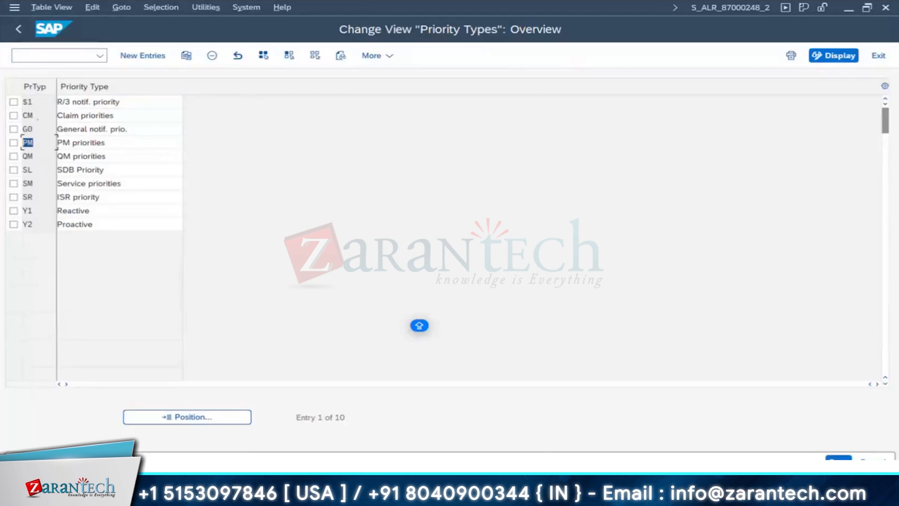
left_click(19, 28)
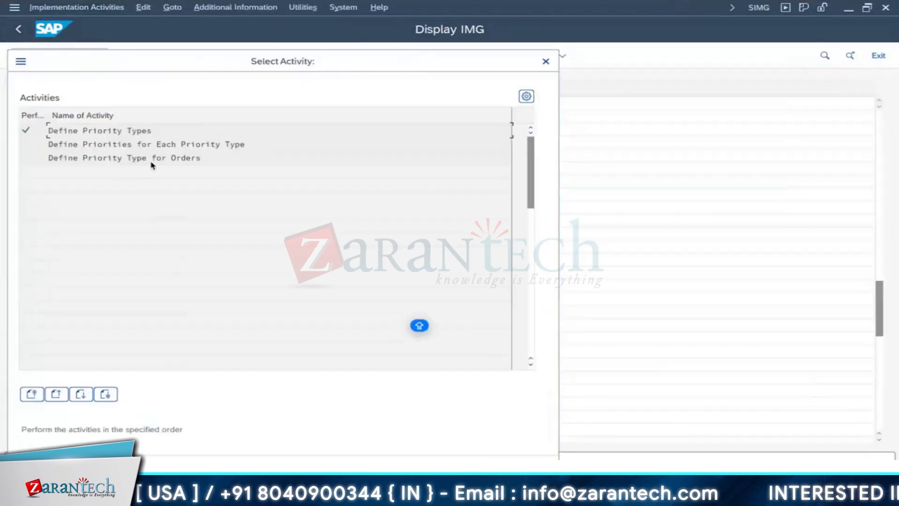
Step: Review the relative start and end values of the PM priorities in Define Priorities for Each Priority Type
double_click(117, 144)
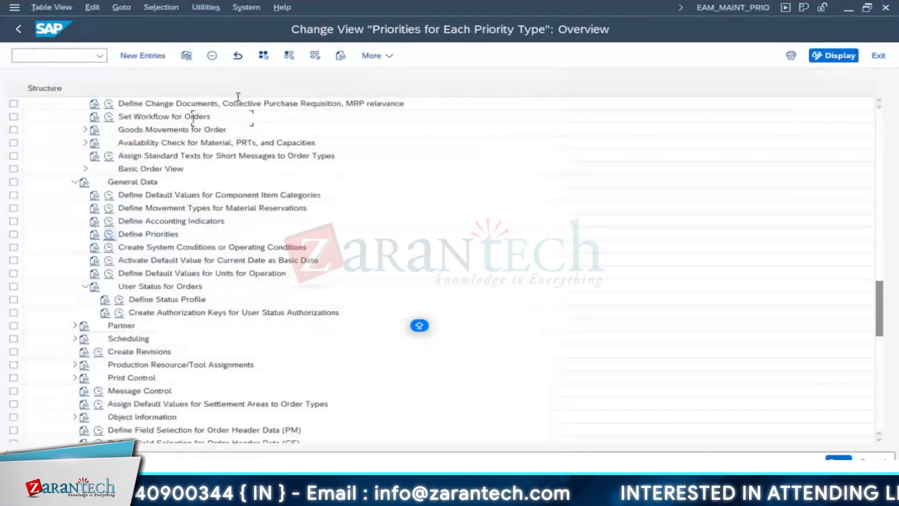
left_click(28, 280)
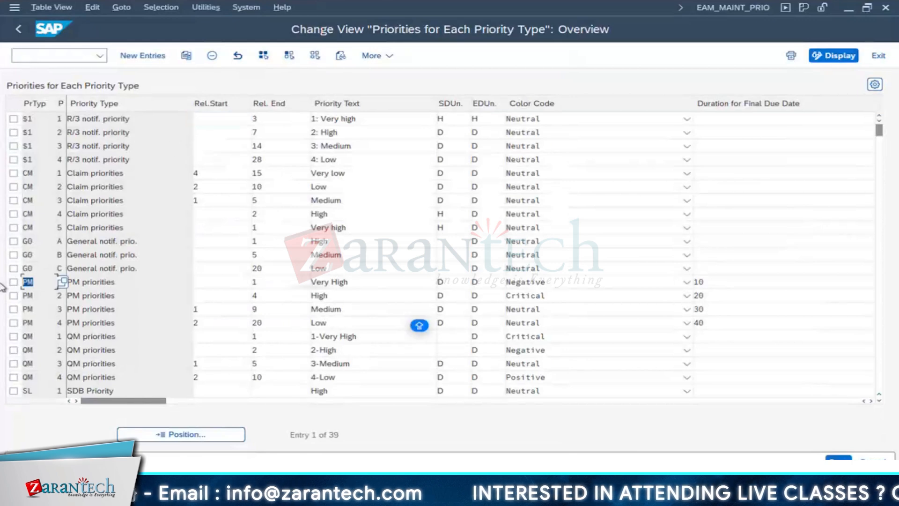
left_click(259, 284)
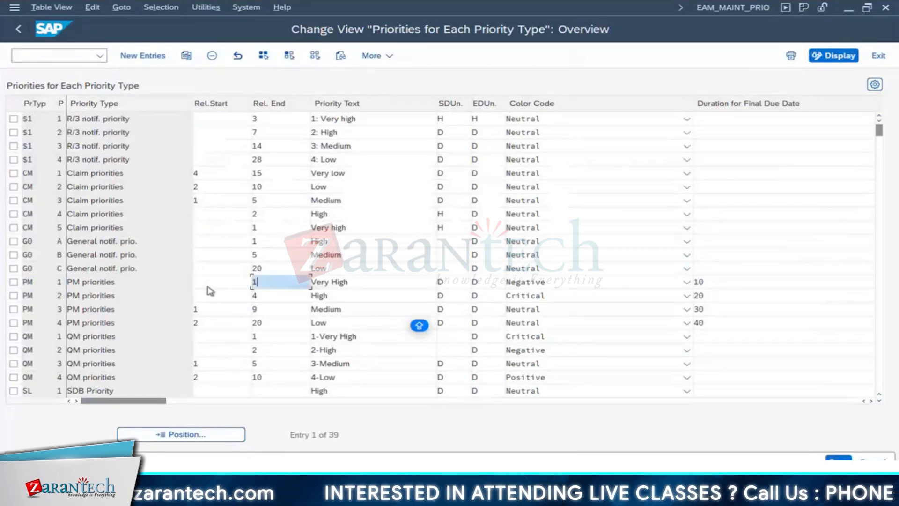
left_click(209, 296)
left_click(212, 321)
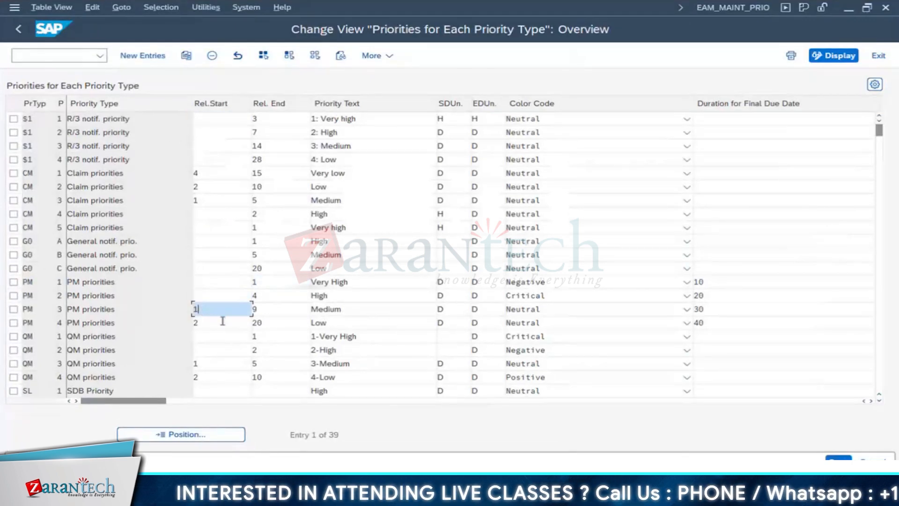
left_click(261, 320)
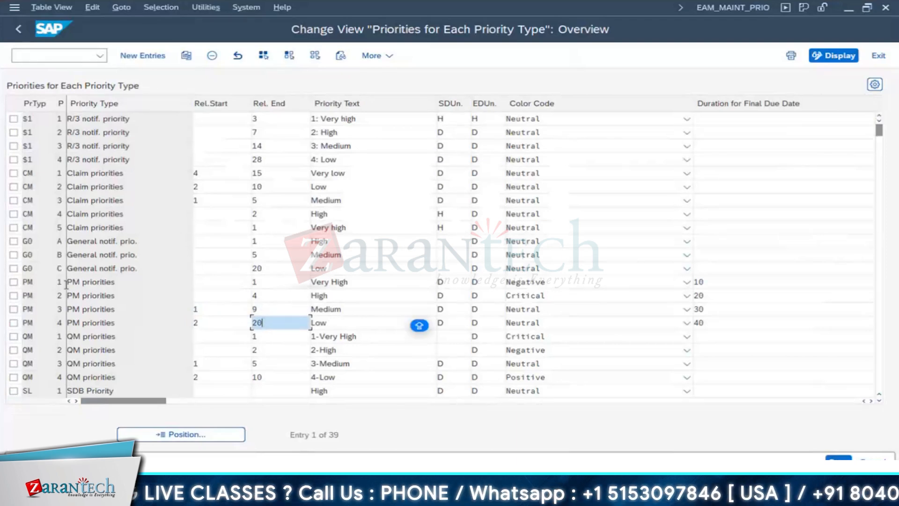
left_click(19, 28)
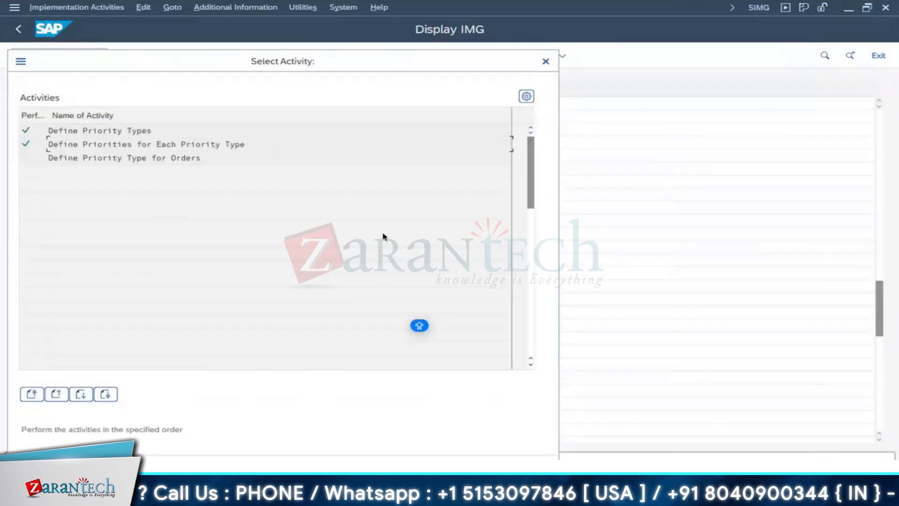
Step: Assign priority type PM to calibration order type Z01C in Define Priority Type for Orders
double_click(119, 161)
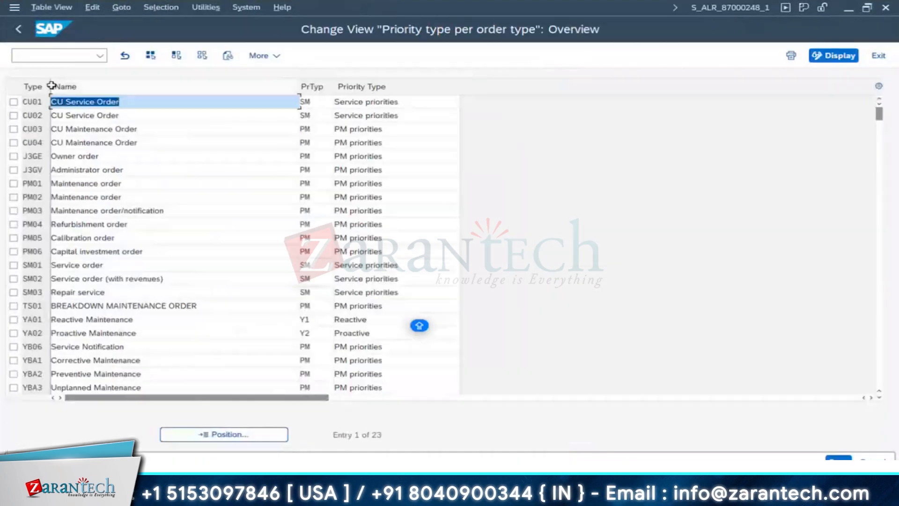
left_click_drag(53, 86, 58, 87)
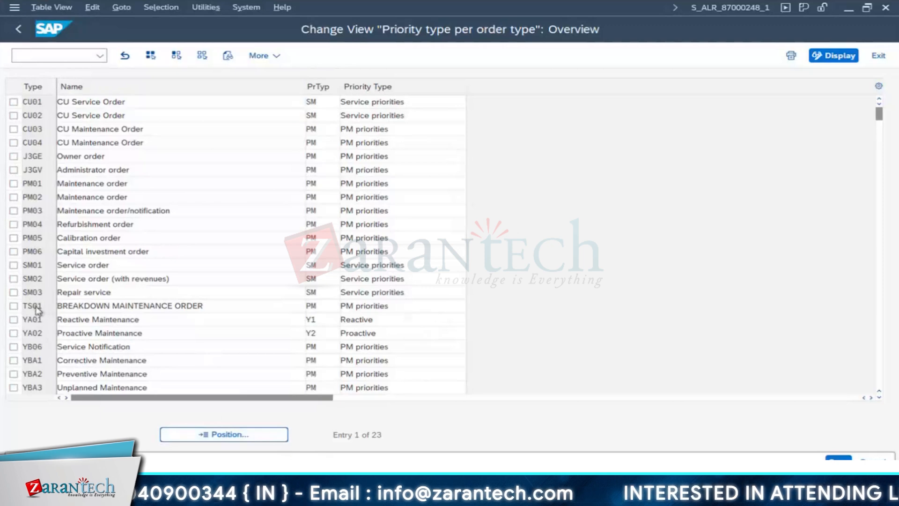
scroll(39, 311, "down", 2)
left_click(14, 320)
left_click(313, 319)
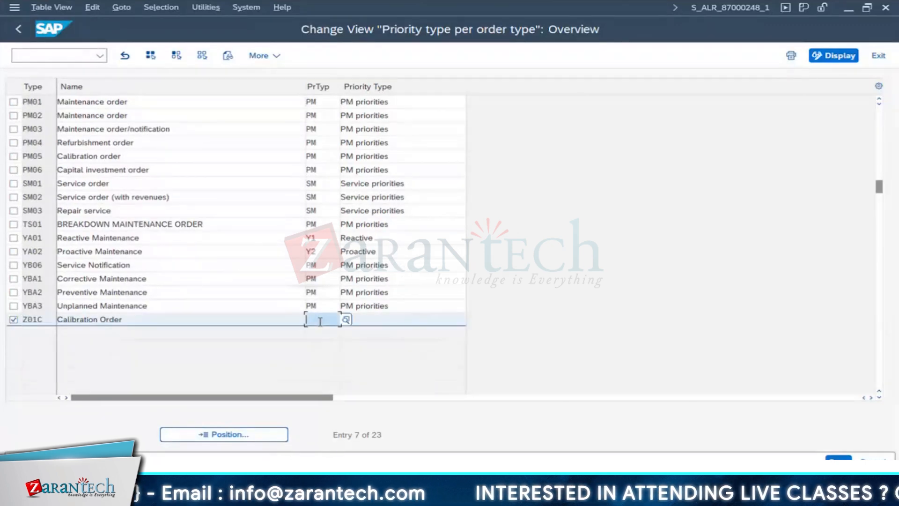
type("PM")
key("Return")
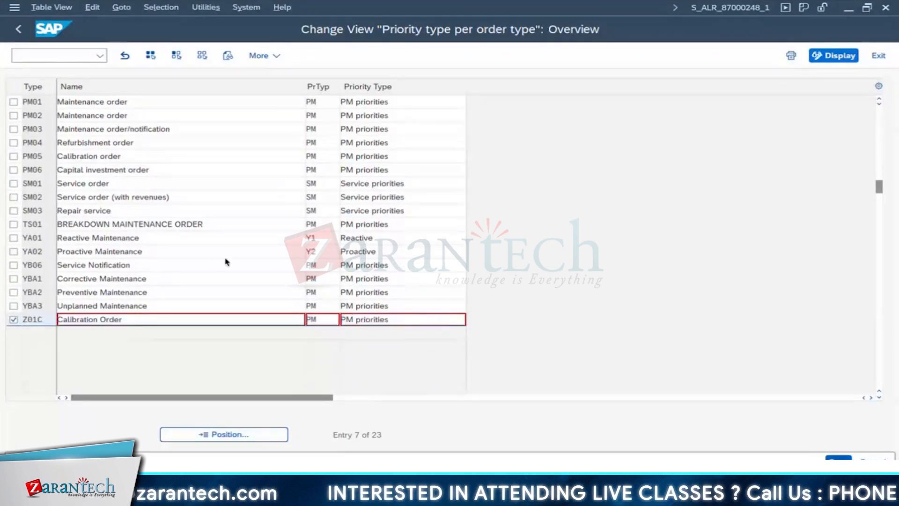
Step: Save the priority type assignment to customizing request CONFIGURE ORDER - Z01C and return to the IMG structure
key("ctrl+s")
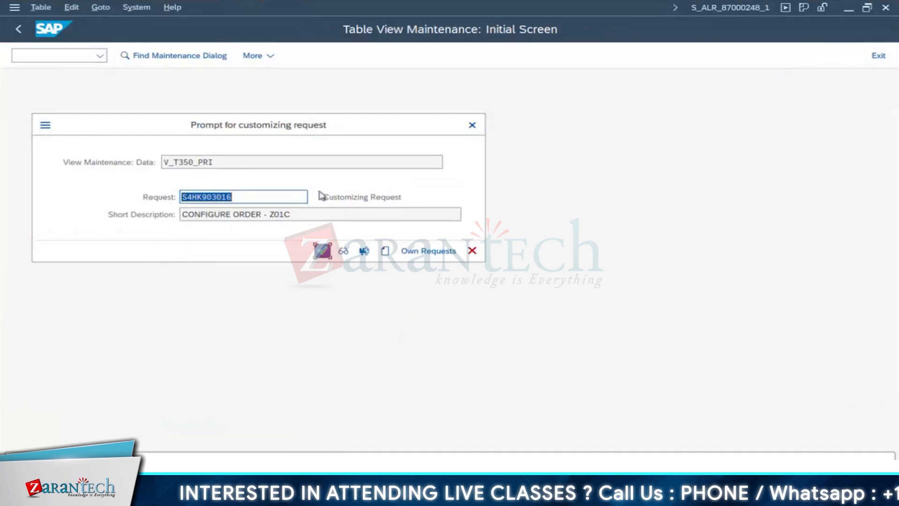
left_click(322, 250)
left_click(18, 30)
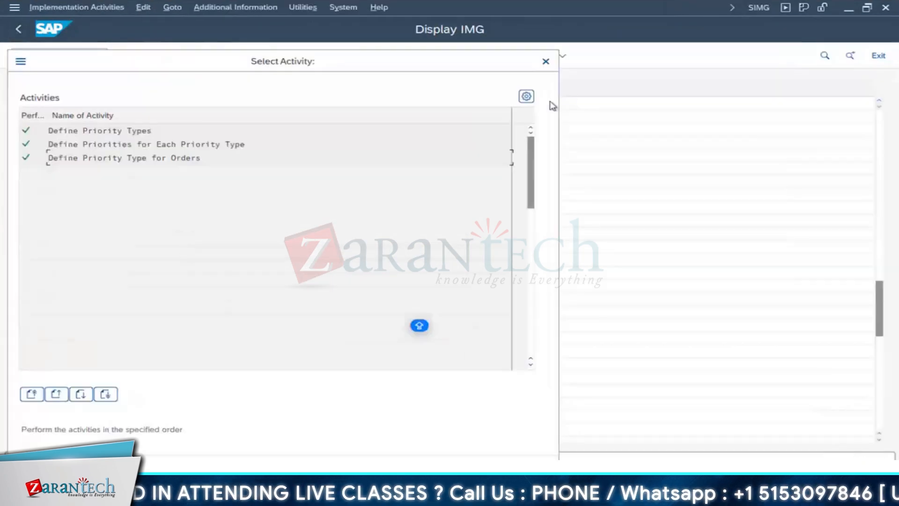
key("Escape")
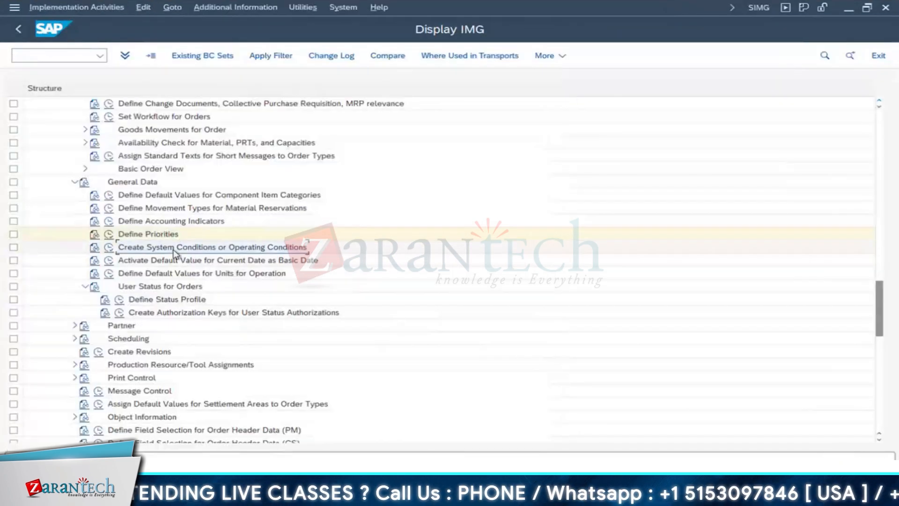
Step: Open Create System Conditions or Operating Conditions under General Data
left_click(109, 248)
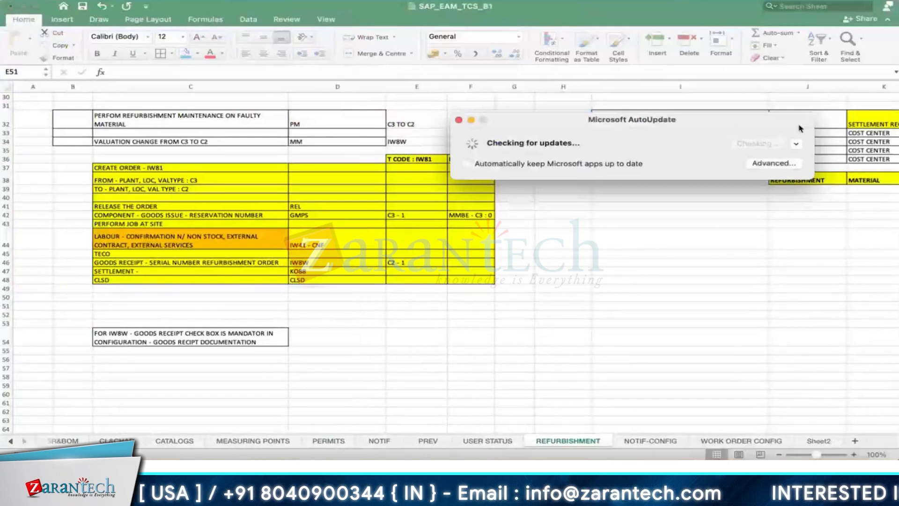
Step: In the SAP_EAM_TCS_B1 workbook's REFURBISHMENT sheet, enter EQUIPMENT in C59 and WORK CENTER in D59
scroll(209, 362, "down", 3)
left_click(214, 322)
type("EQUI")
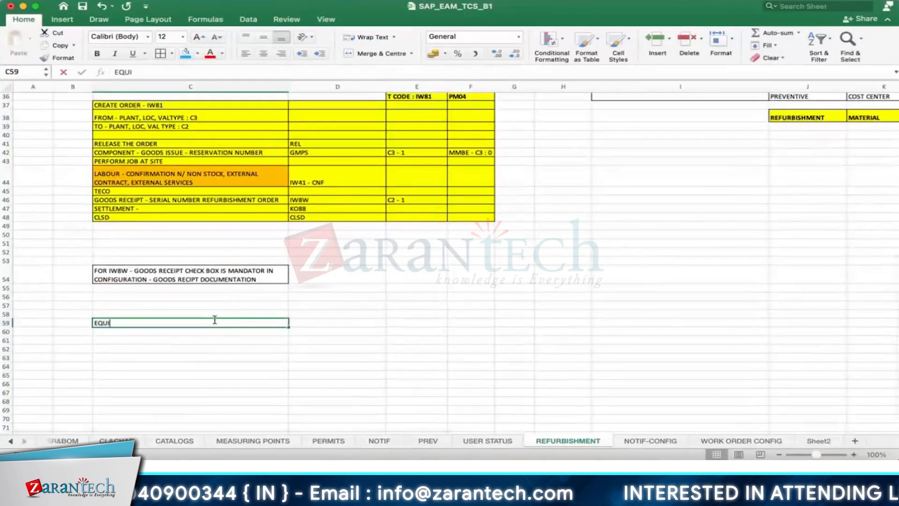
type("PMENT")
key("Tab")
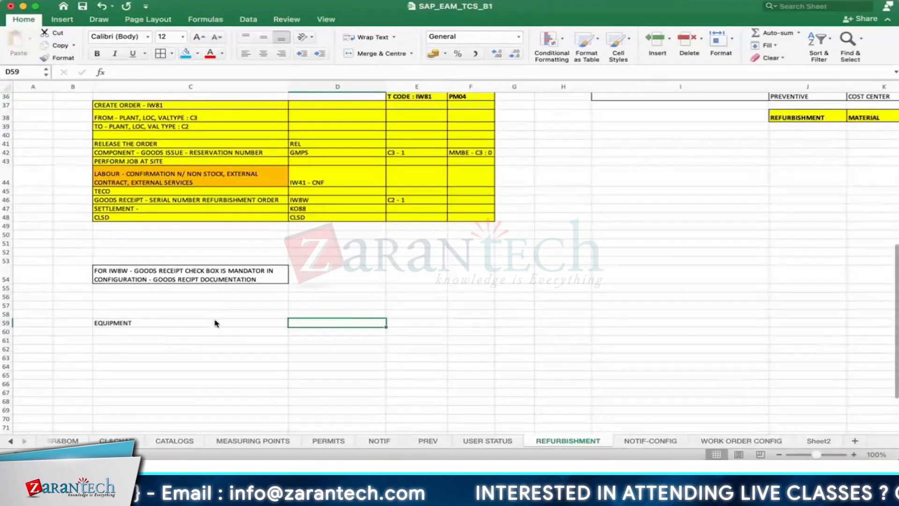
type("WORK CENTER")
key("Return")
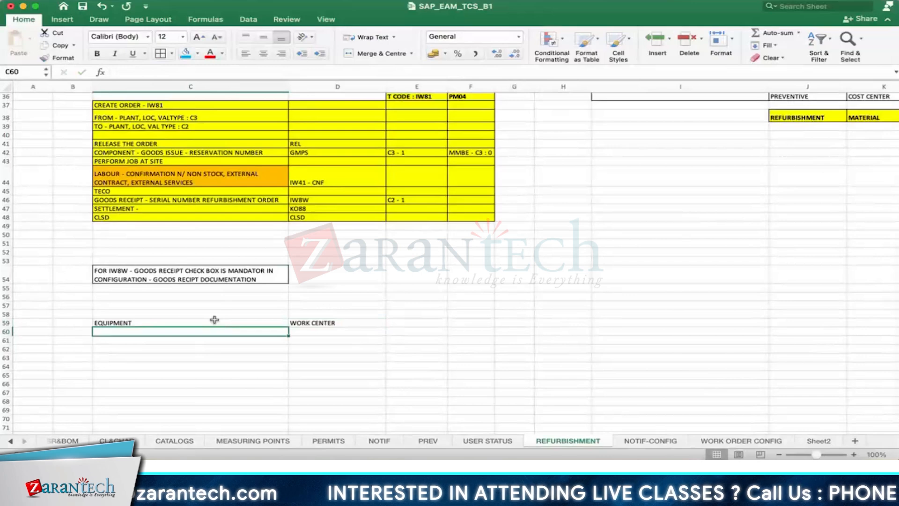
Step: Add borders to cells C59:D59 and increase the height of row 59
left_click_drag(214, 320, 328, 323)
left_click_drag(6, 327, 6, 334)
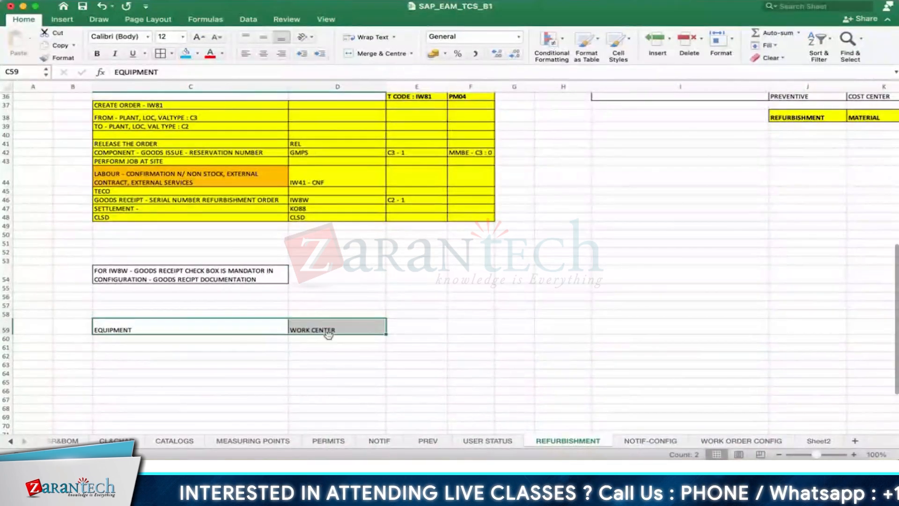
left_click(329, 332)
Step: Enter WORK CENTER in D61, ORGANIZATION in E61 and LOCATION in E59
key("Down")
key("Down")
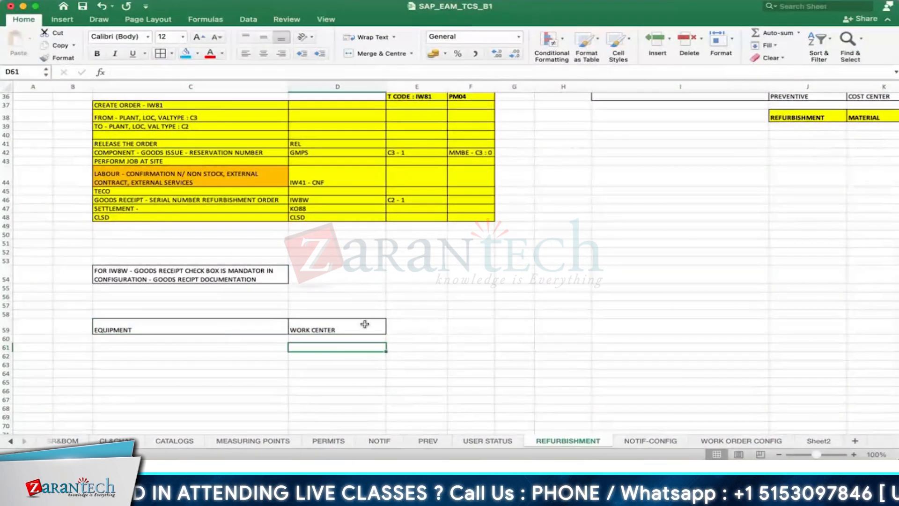
type("WORK CENTER")
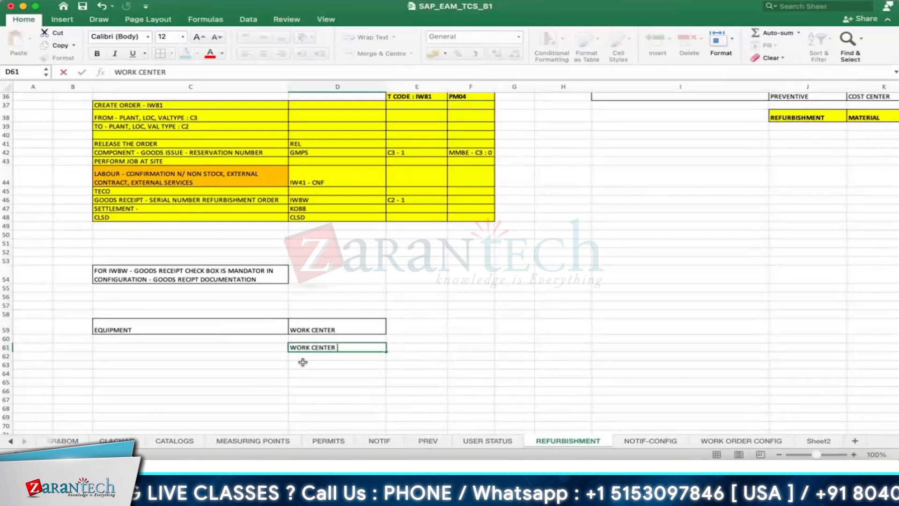
key("Tab")
type("ORGANIZAR")
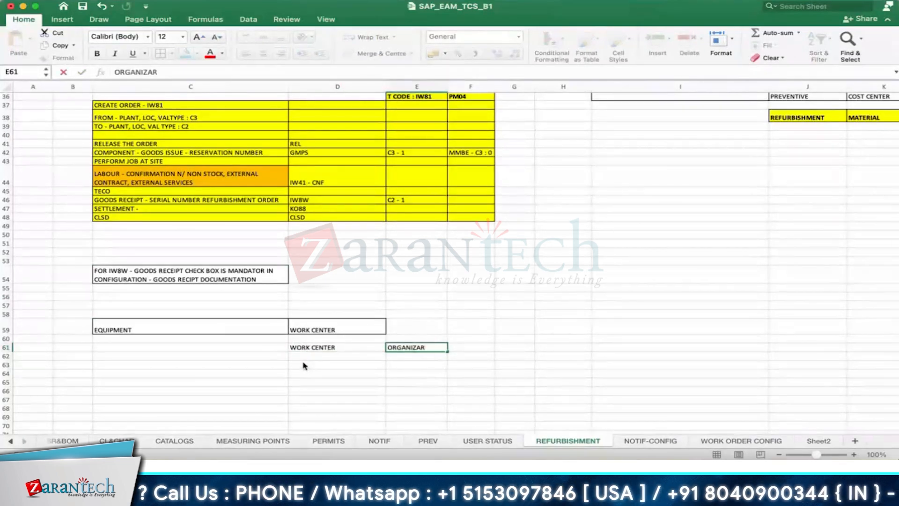
key("BackSpace")
type("TION")
left_click(404, 328)
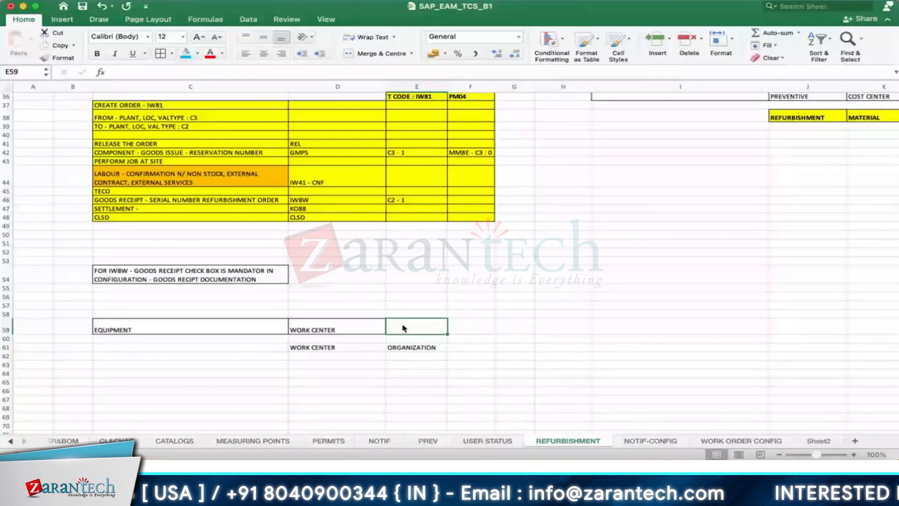
type("LOCATION")
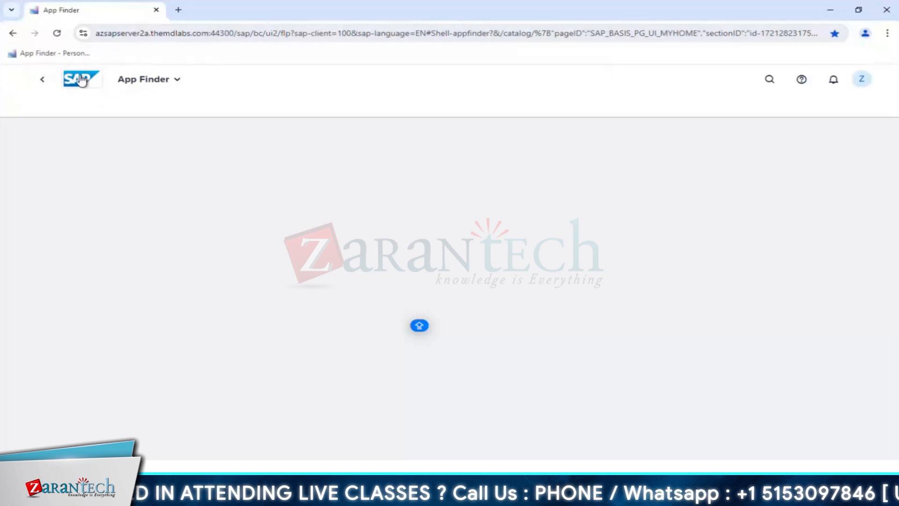
Step: Switch to the SAP Fiori launchpad in the browser and go to its home page
left_click(80, 79)
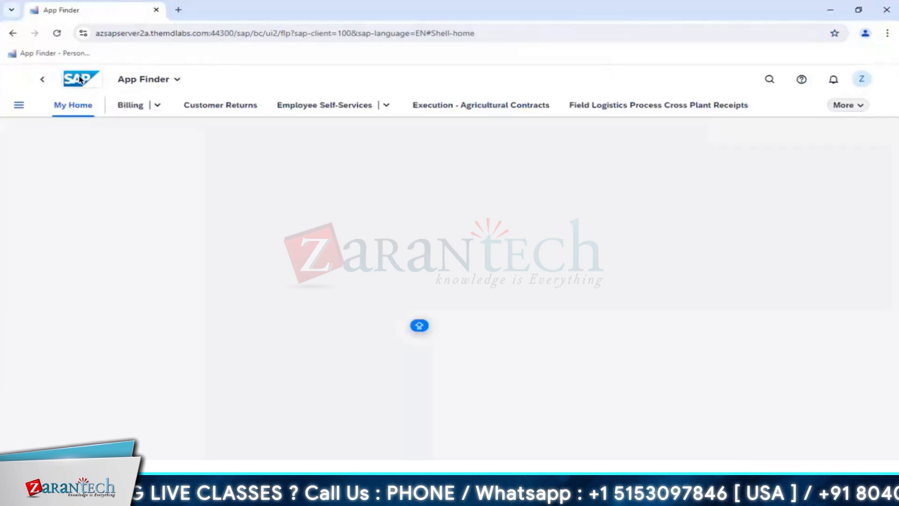
scroll(206, 288, "down", 1)
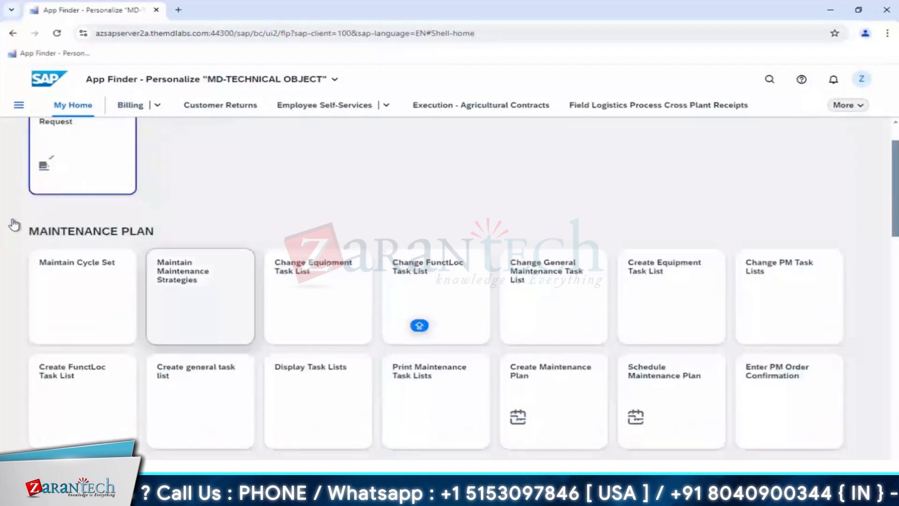
left_click(862, 80)
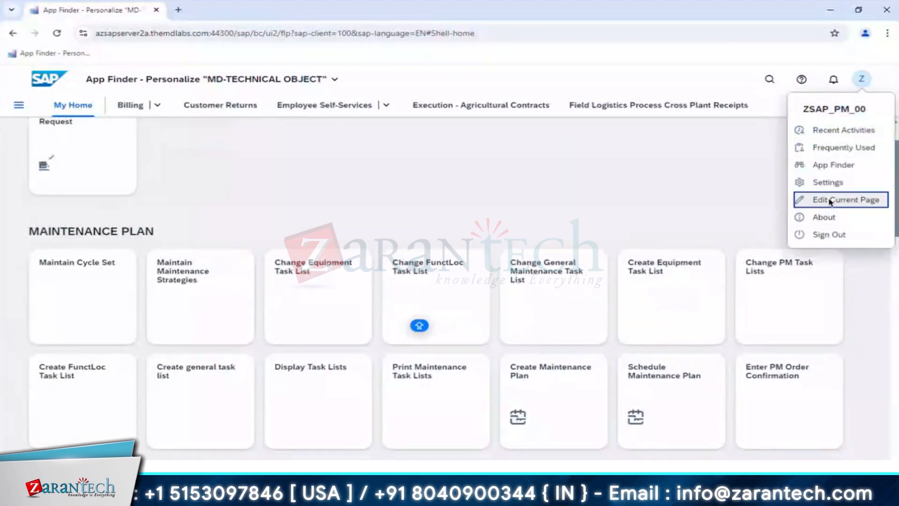
left_click(830, 200)
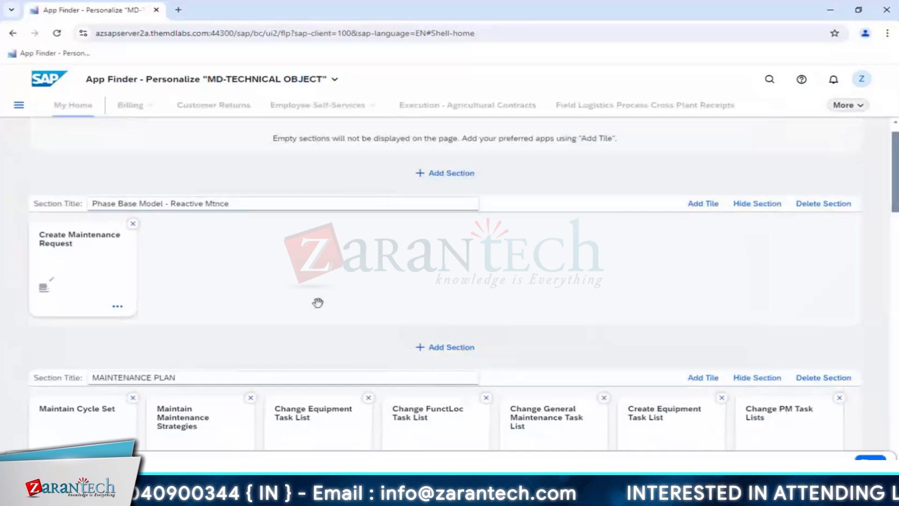
scroll(318, 302, "down", 2)
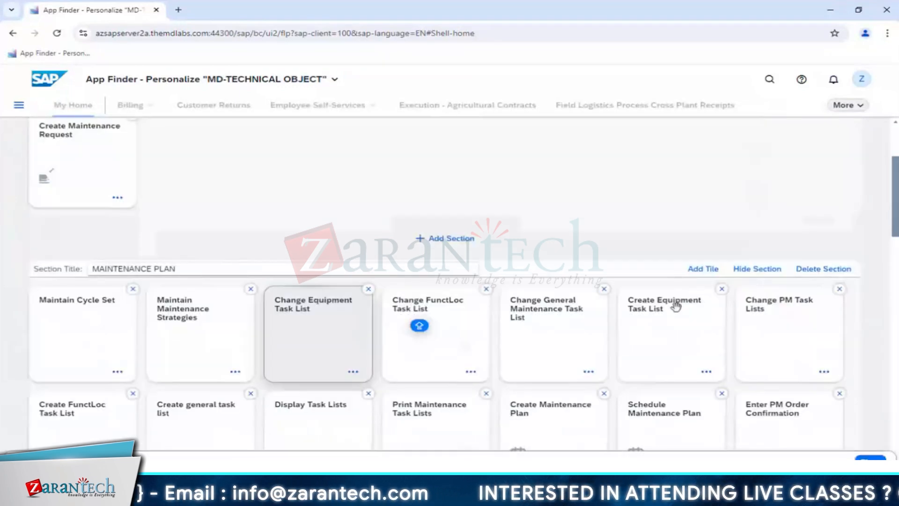
left_click(870, 459)
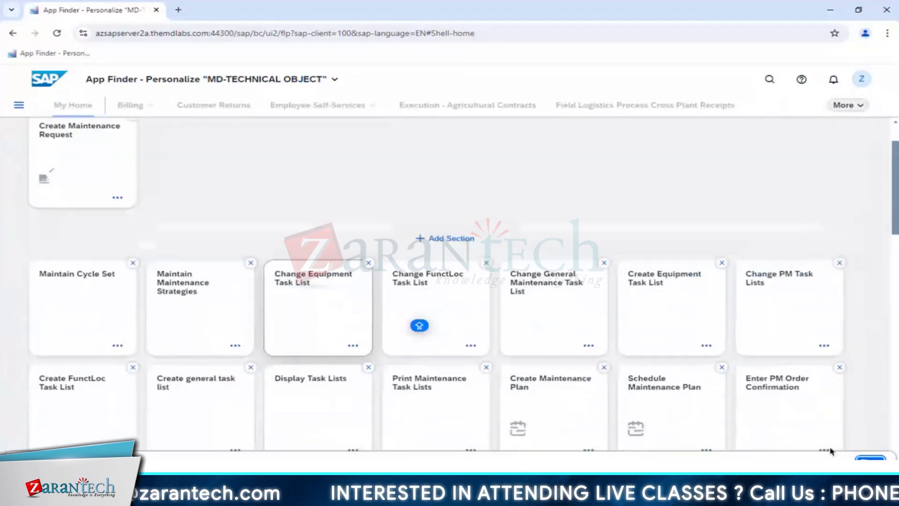
Step: Open the Create Technical Object app from the MD-TECHNICAL OBJECT group and set the technical object type to Equipment
scroll(240, 380, "down", 1)
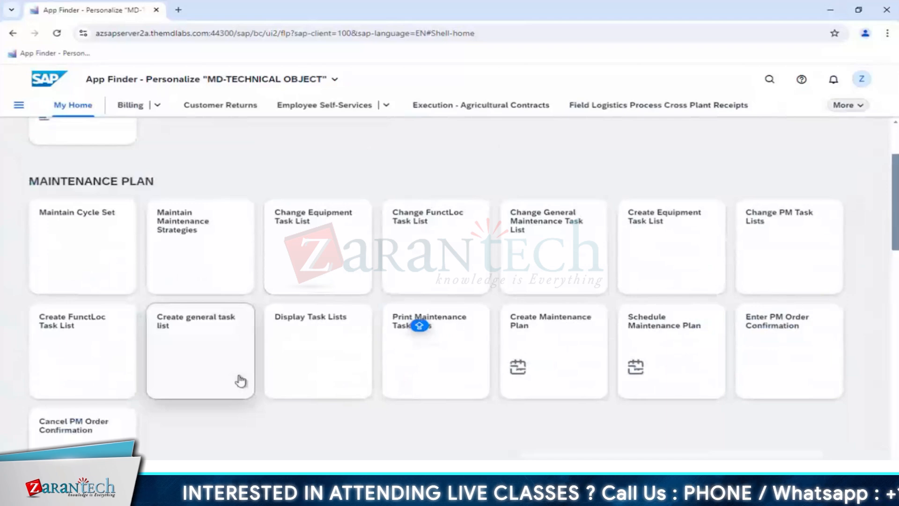
scroll(241, 380, "down", 3)
scroll(252, 395, "down", 9)
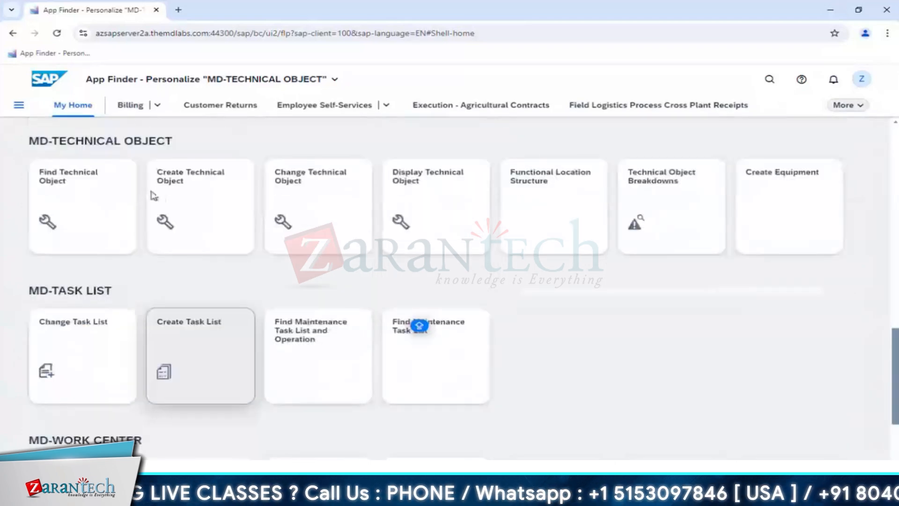
left_click(208, 198)
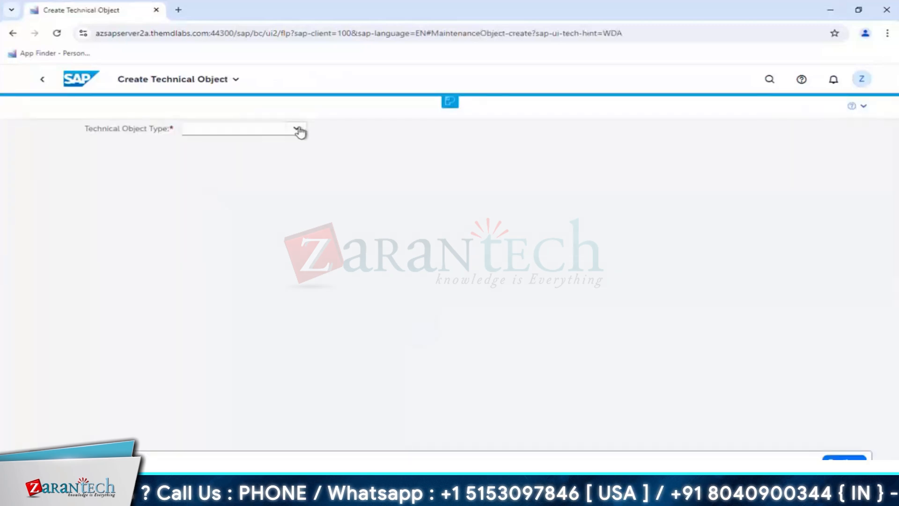
left_click(298, 129)
left_click(221, 161)
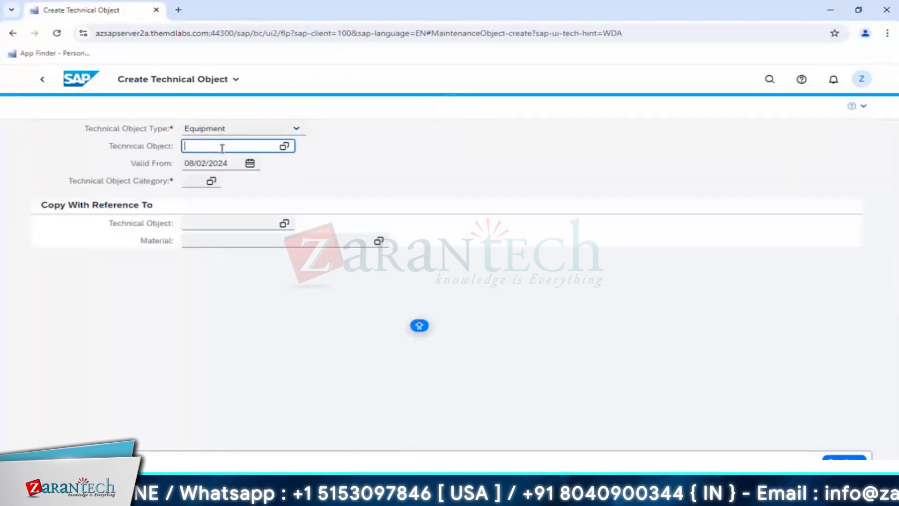
type("M")
key("Return")
left_click(287, 148)
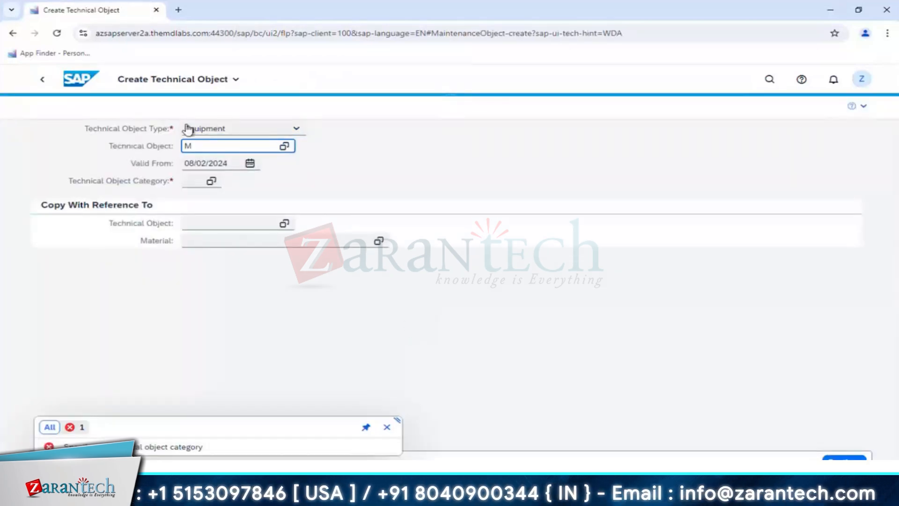
left_click(286, 146)
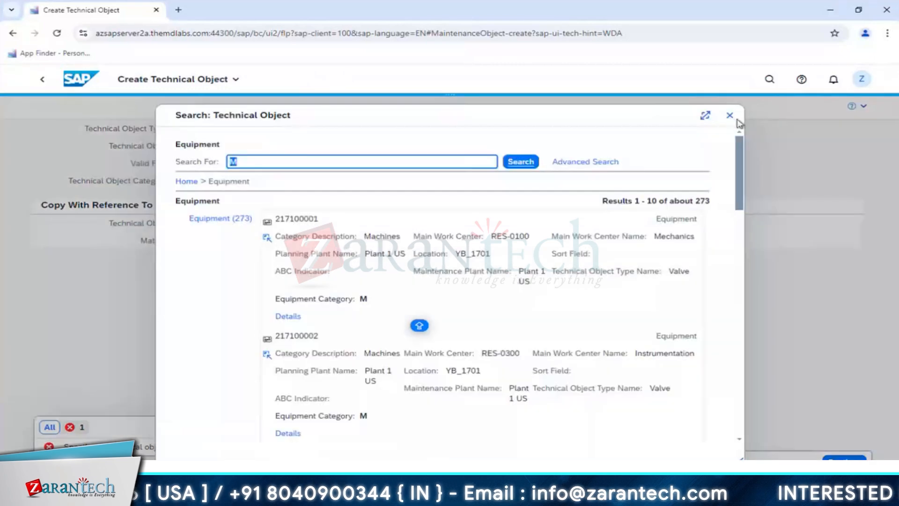
key("Escape")
key("BackSpace")
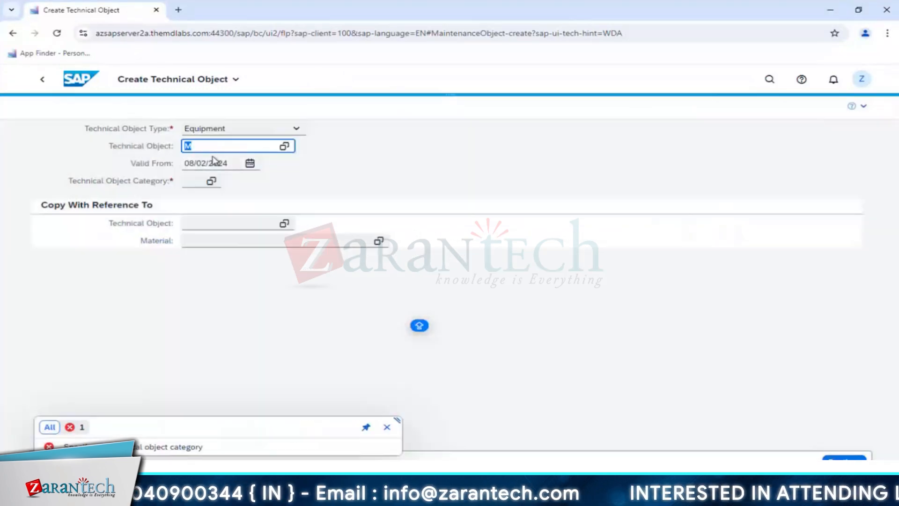
Step: Continue creating the equipment with technical object category M and go to the Production Work Center field in its location data
left_click(193, 180)
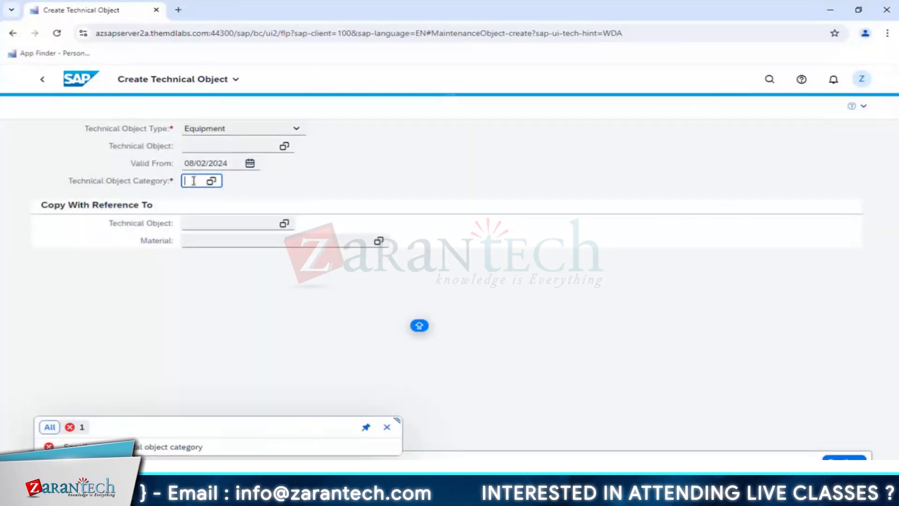
type("M")
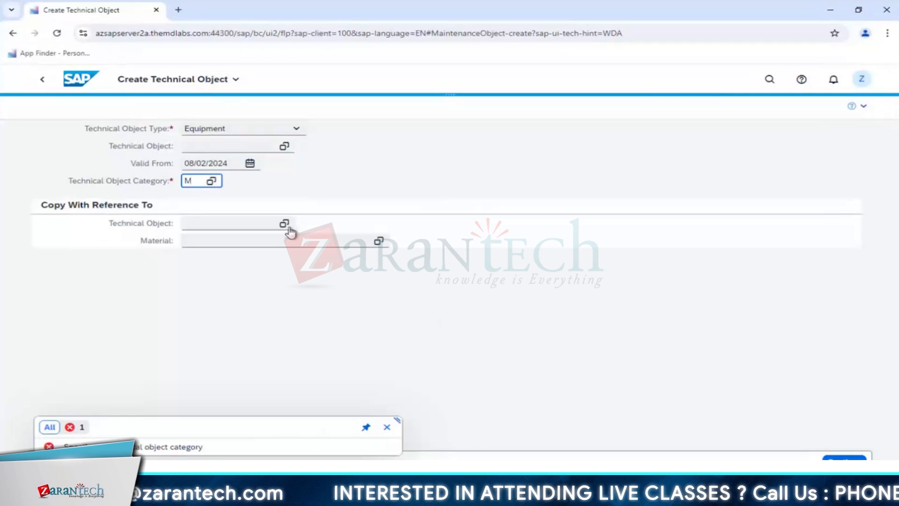
key("Return")
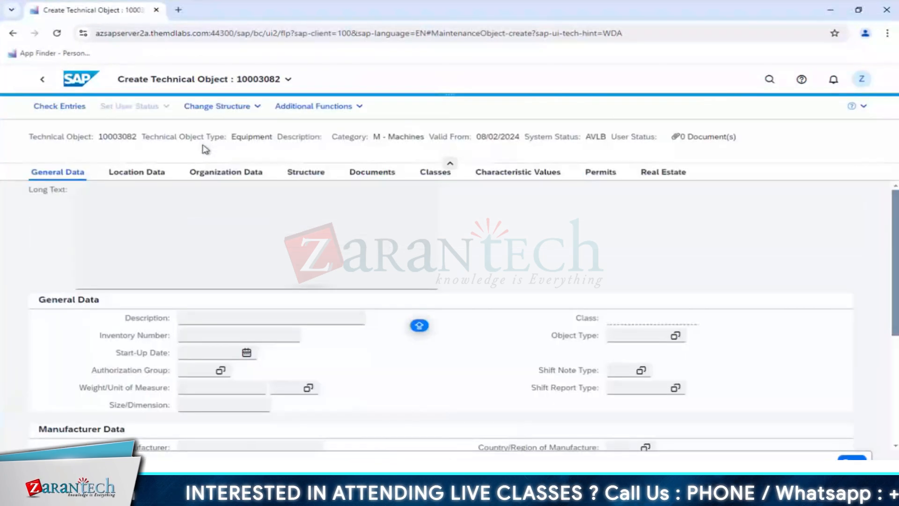
left_click(154, 176)
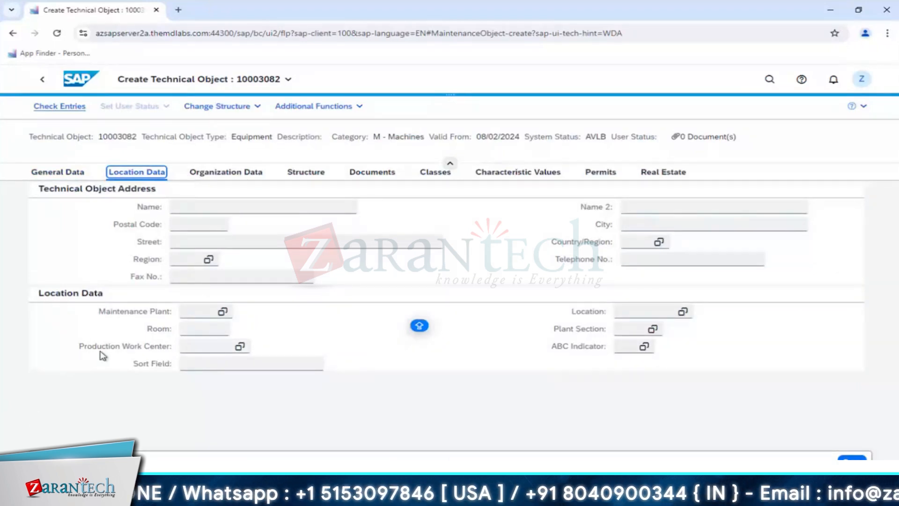
left_click(194, 346)
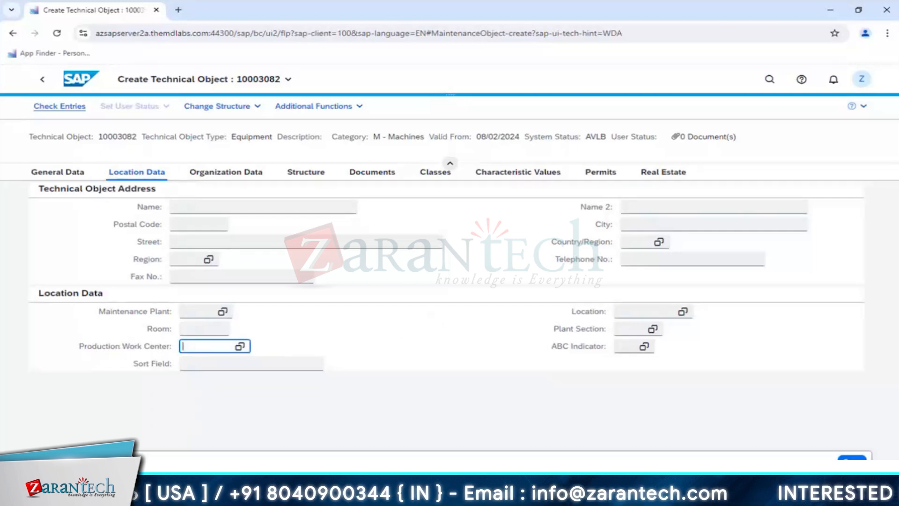
Step: Switch to the SAP GUI session, leave the refurbishment order's document flow and the order, and start transaction IE03
mouse_move(281, 469)
left_click(440, 431)
left_click(18, 29)
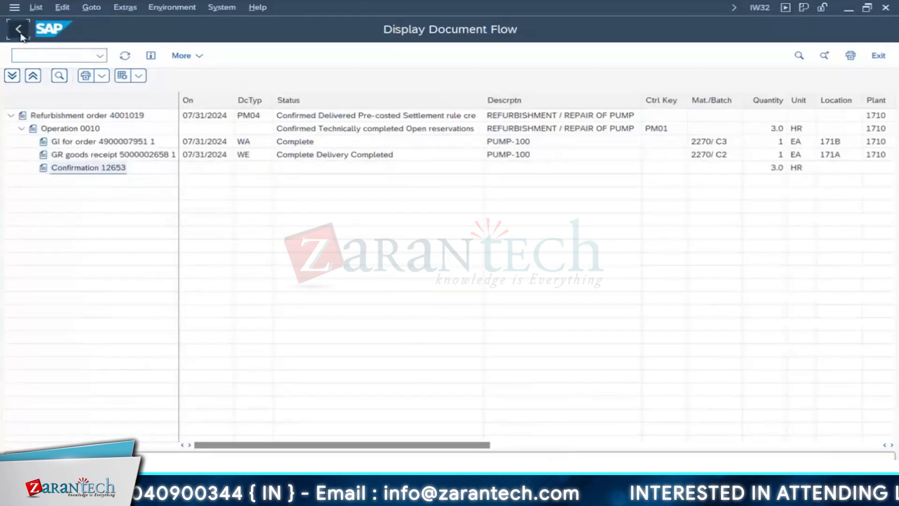
left_click(19, 29)
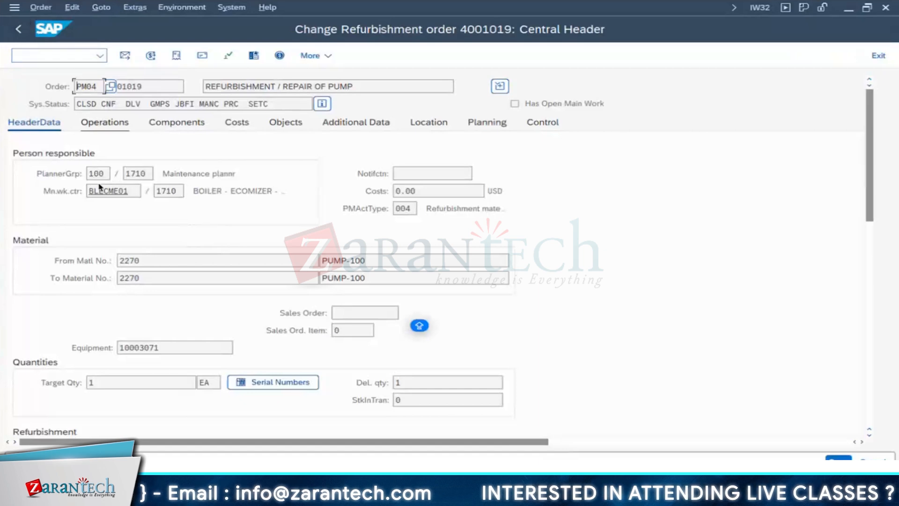
left_click(301, 268)
left_click(63, 54)
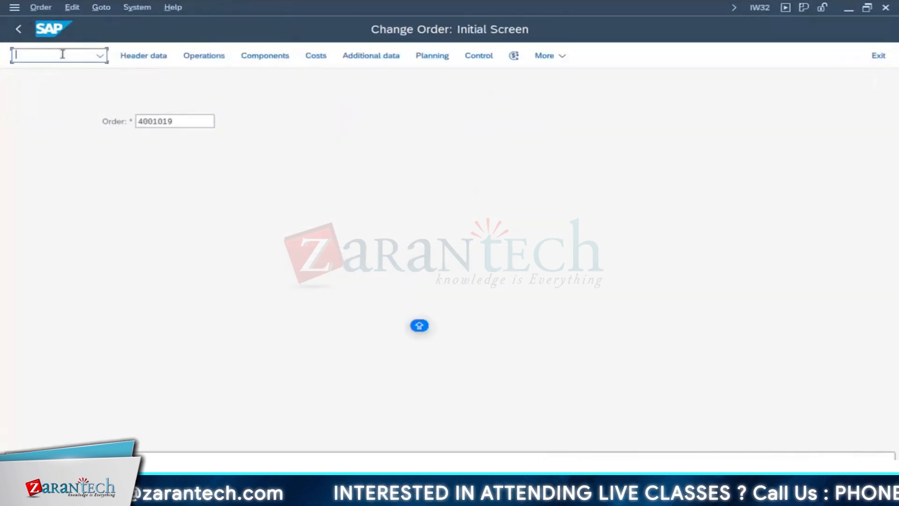
type("/NIE0")
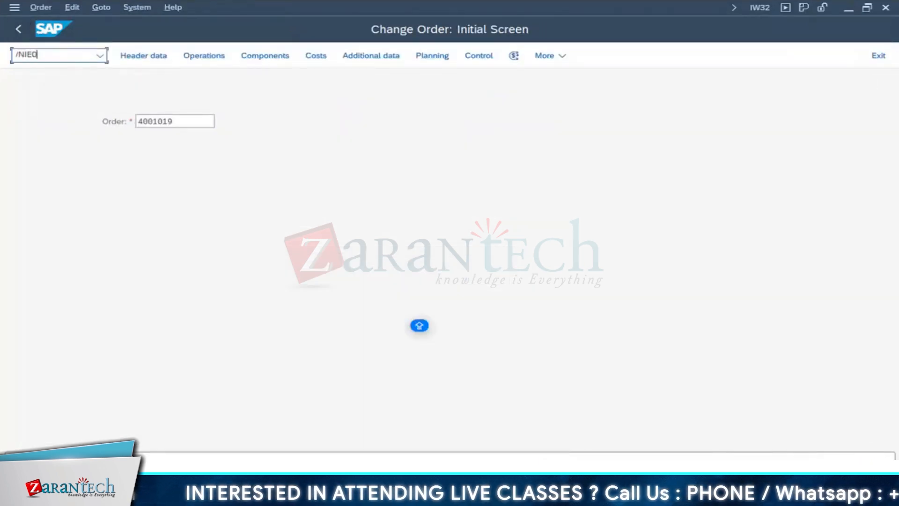
type("3")
key("Return")
Step: Examine the work center in the location data and the main work center in the organization data of the NEW PUMP equipment
left_click(147, 277)
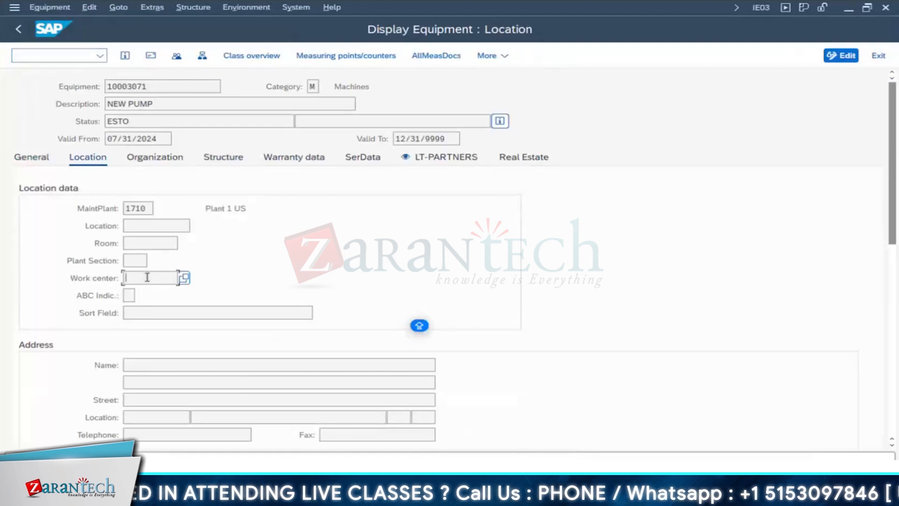
left_click(181, 158)
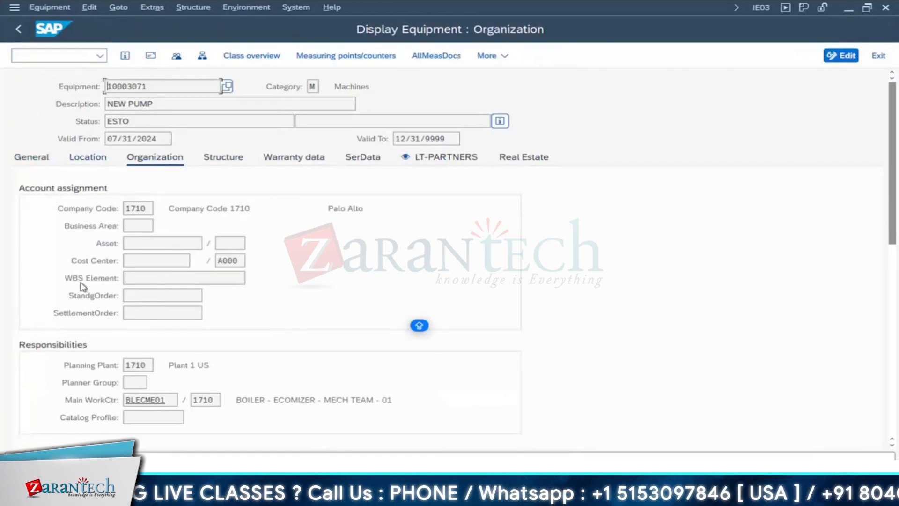
left_click(150, 399)
left_click(86, 158)
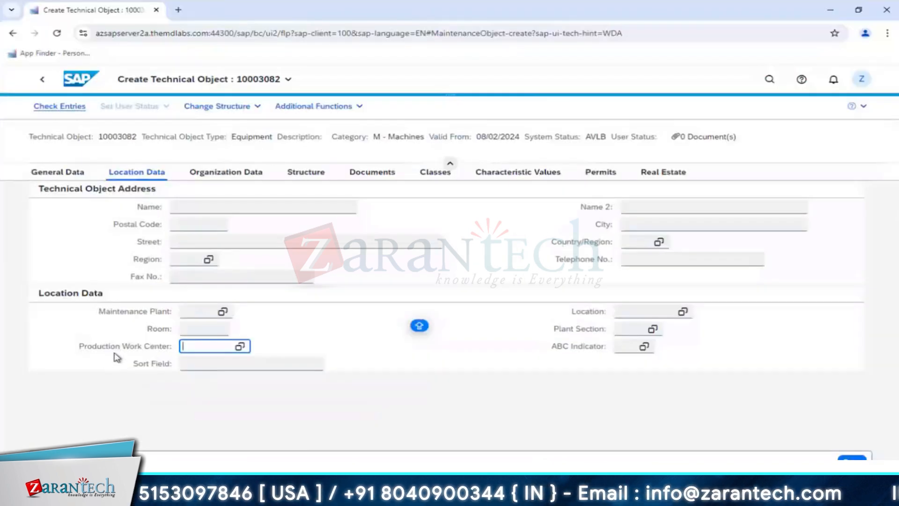
Step: Go to the Maintenance Work Center field in the new equipment's organization data, and switch back to the SAP GUI equipment display
left_click(219, 173)
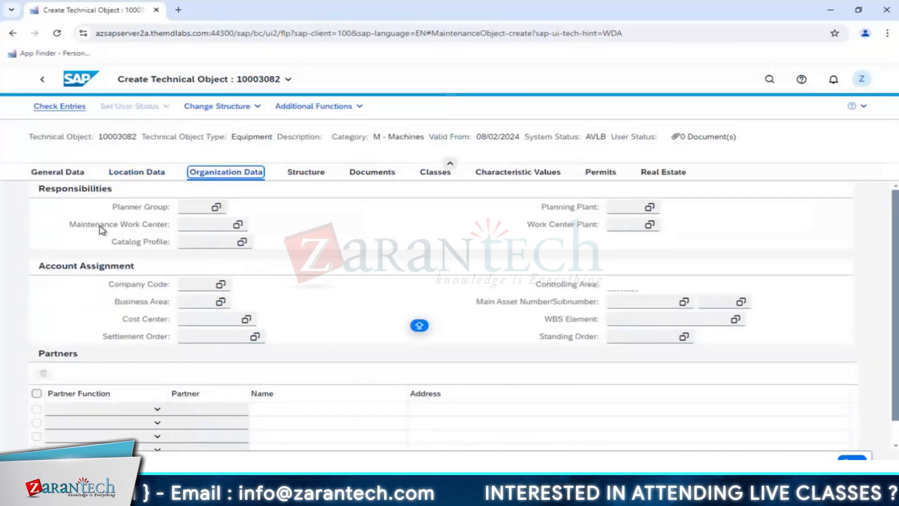
left_click(190, 224)
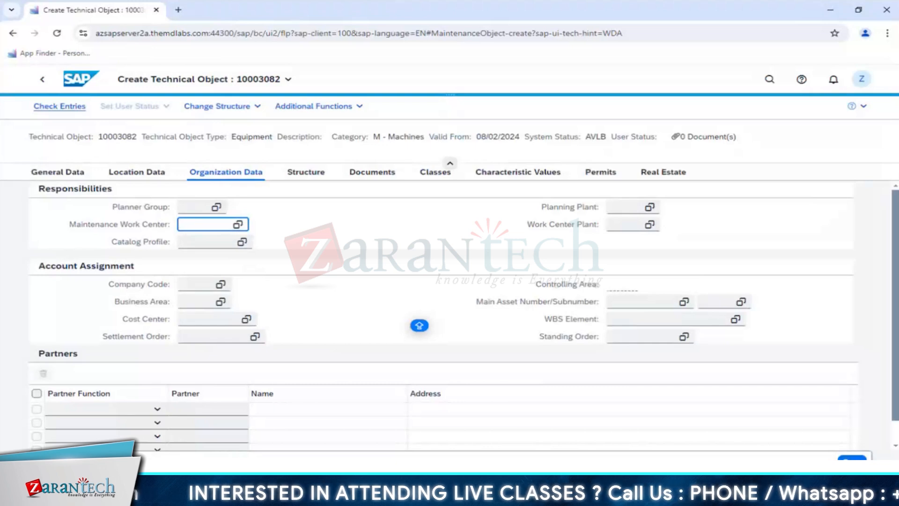
mouse_move(187, 399)
left_click(412, 421)
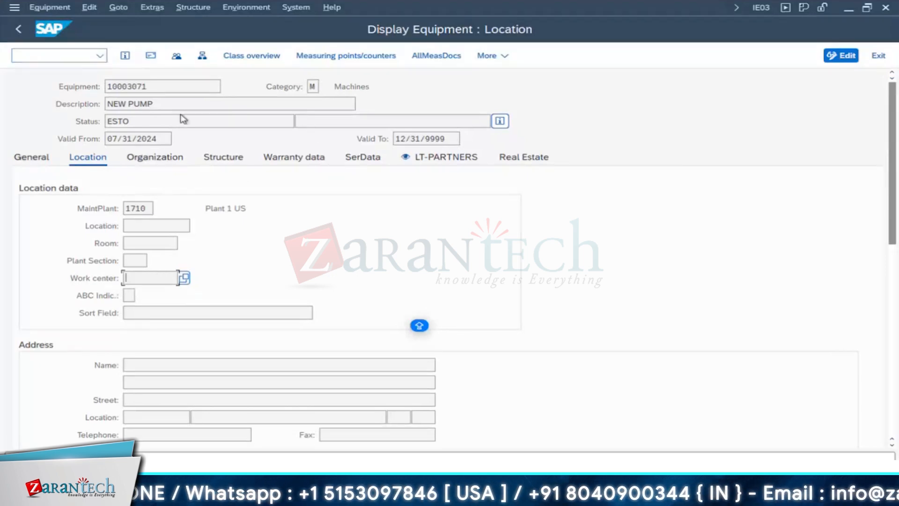
Step: Compare the work center field in the NEW PUMP equipment's location data with its organization data
left_click(136, 85)
left_click_drag(153, 86, 9, 84)
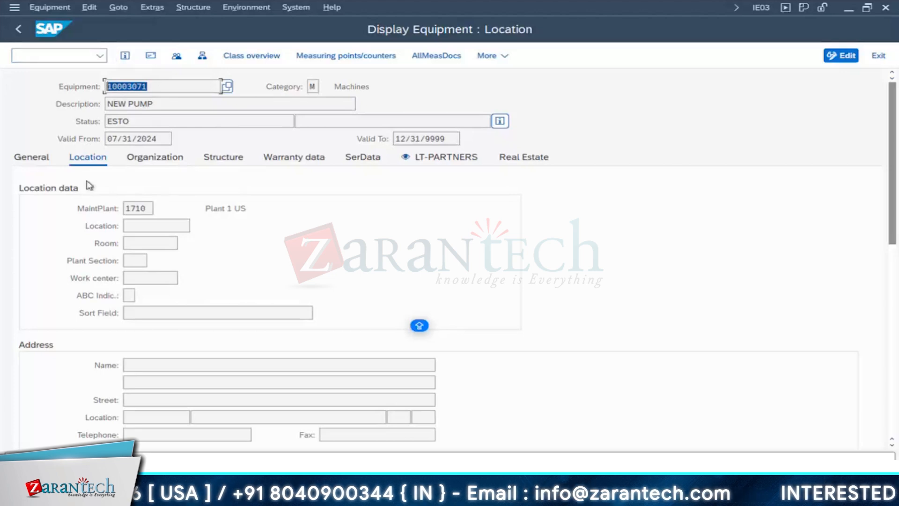
left_click(141, 278)
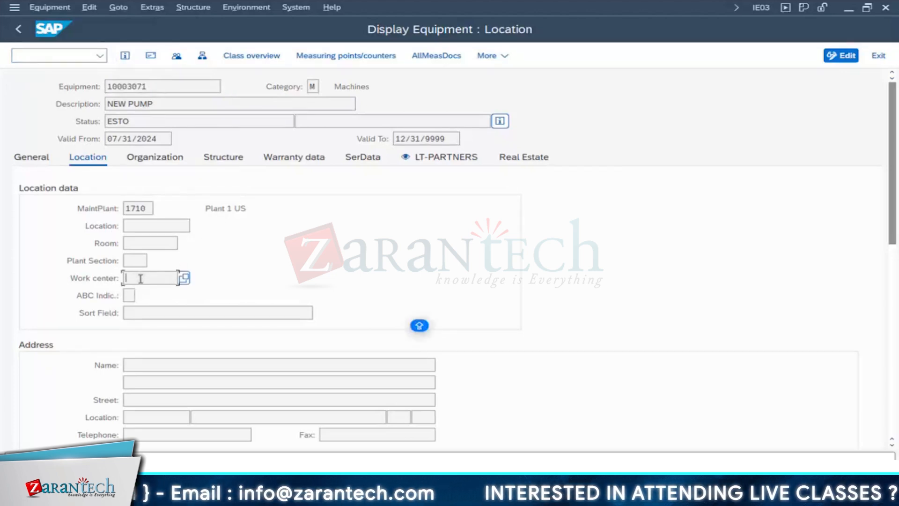
left_click(168, 155)
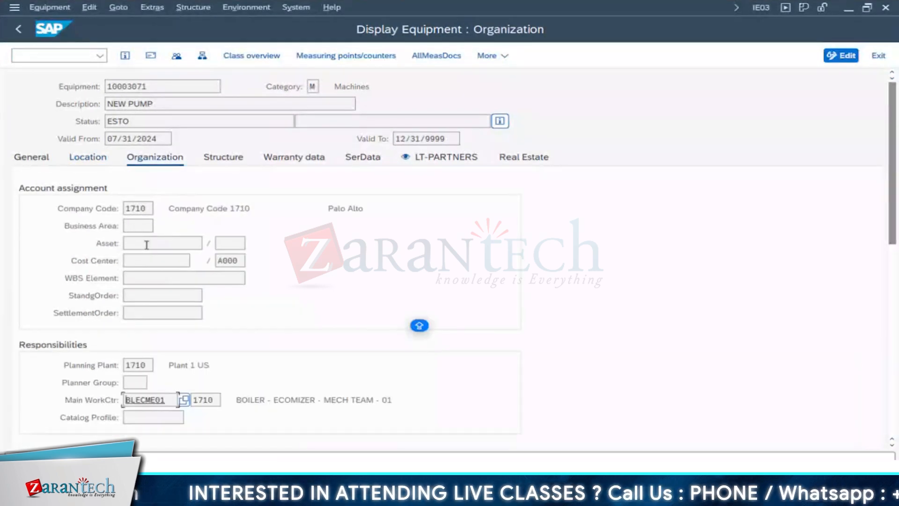
left_click(141, 86)
double_click(138, 85)
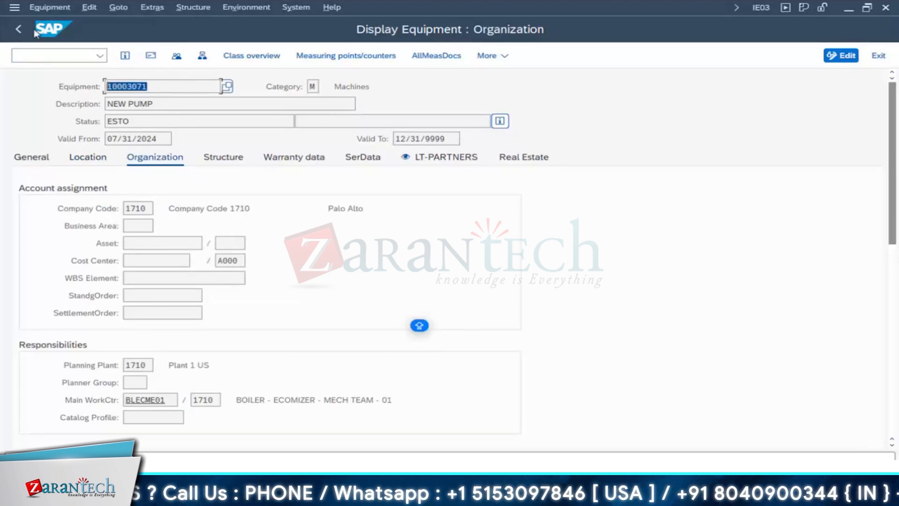
Step: Leave the equipment display and start transaction IW32 to change an order
left_click(19, 29)
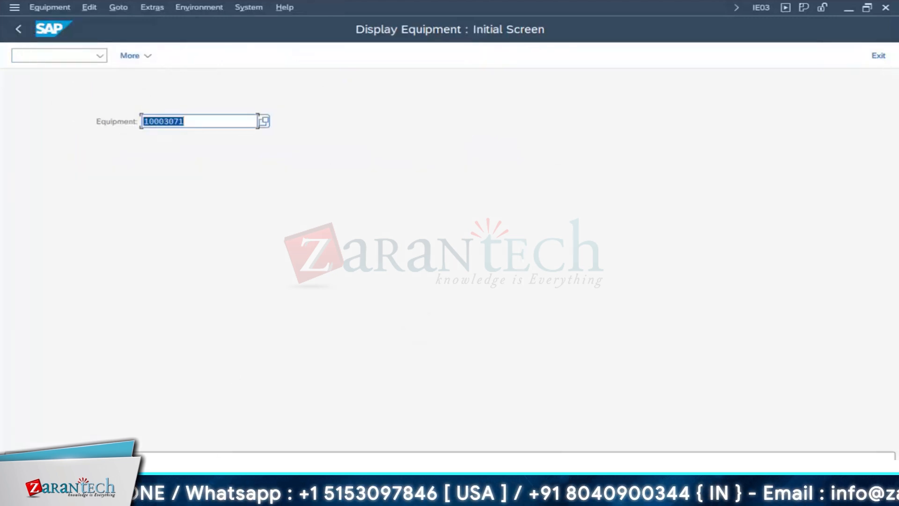
mouse_move(412, 435)
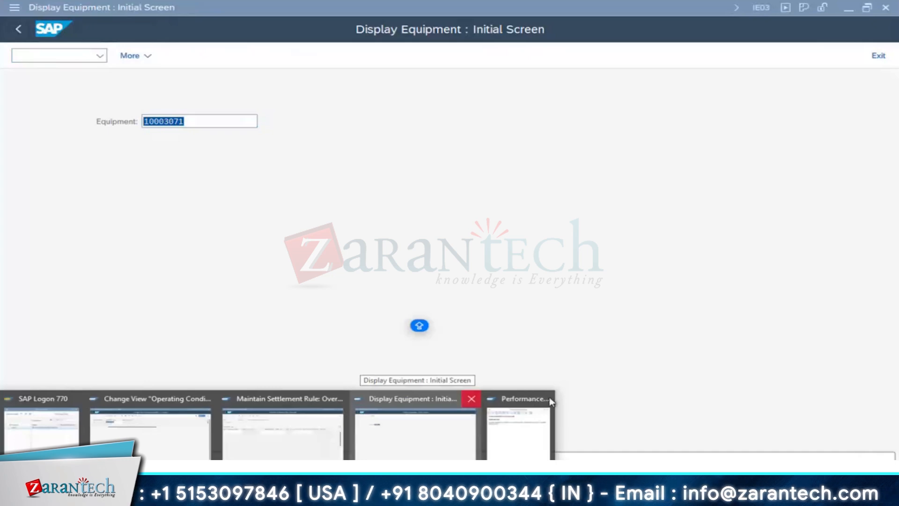
left_click(391, 414)
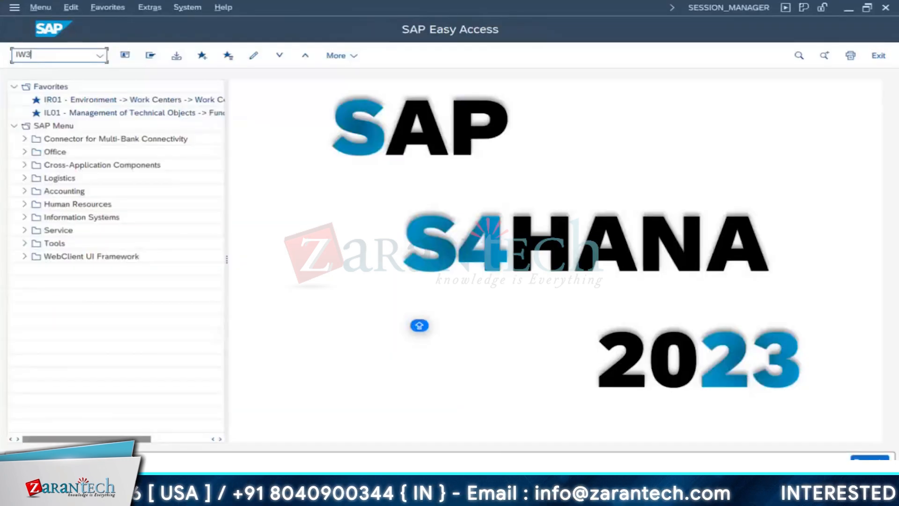
key("Return")
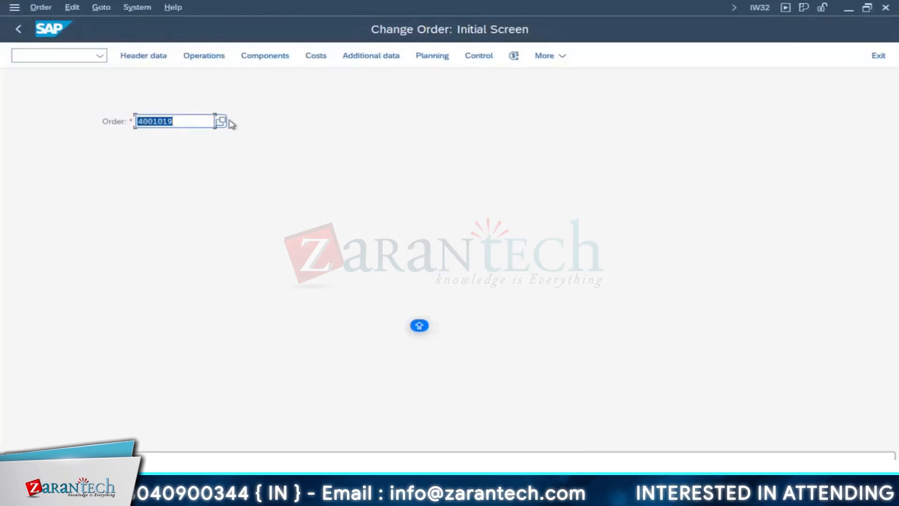
Step: Leave the PM04 refurbishment order without saving and open the PM01 maintenance order for the DIESEL GENERATOR - 02 equipment
key("Return")
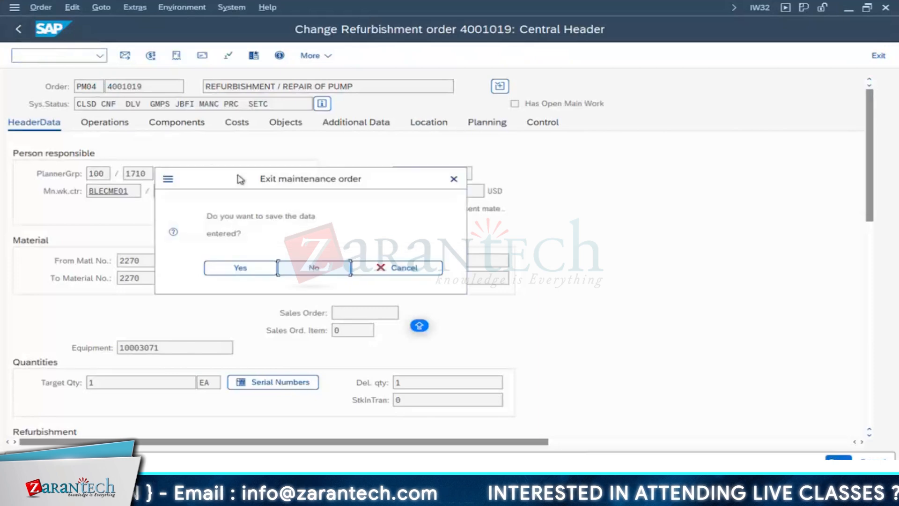
left_click(291, 265)
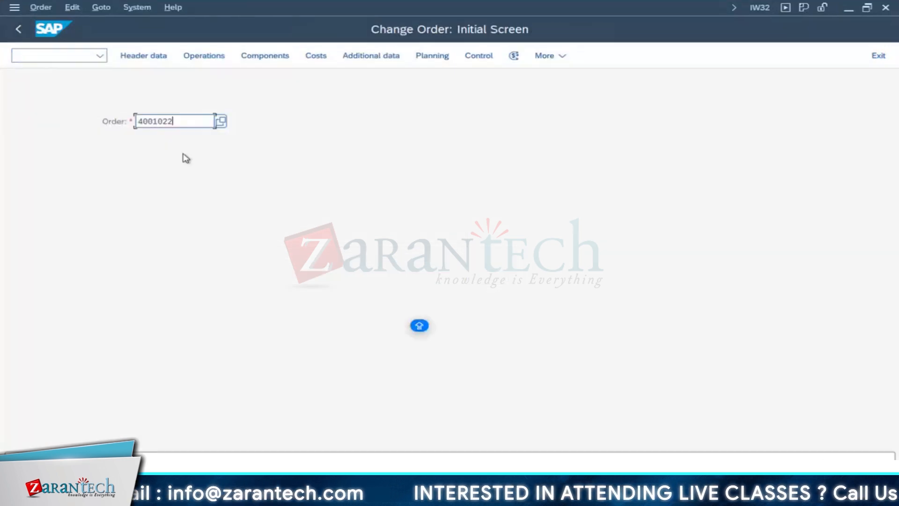
key("Return")
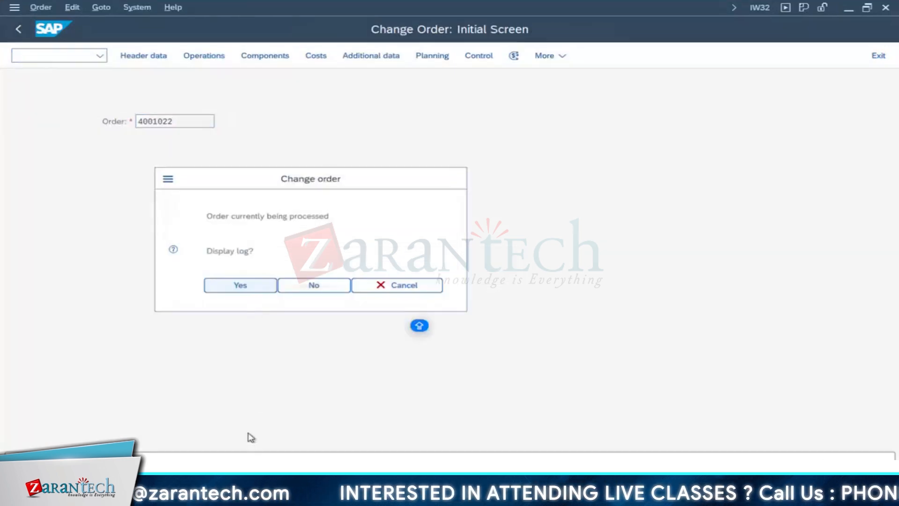
left_click(247, 491)
left_click(19, 30)
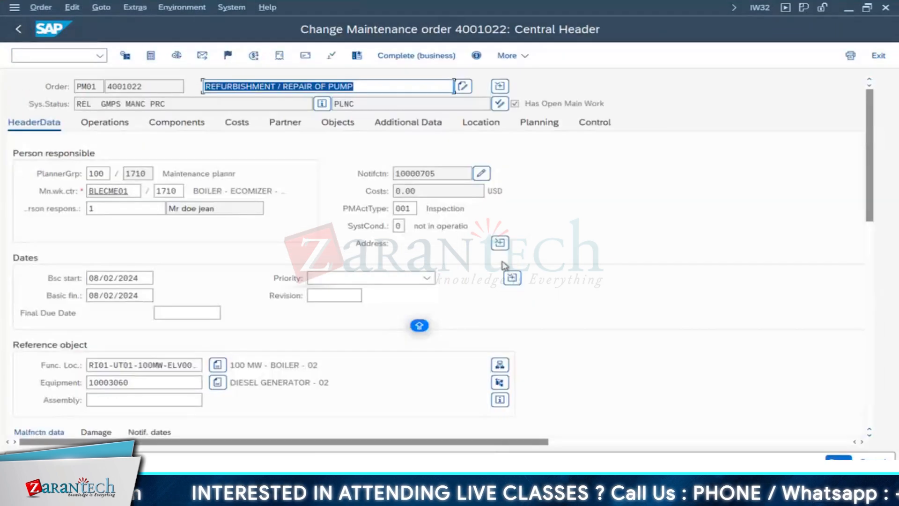
Step: Look up the possible system conditions for the maintenance order and widen the list to read the reservation setting
left_click(401, 226)
key("F4")
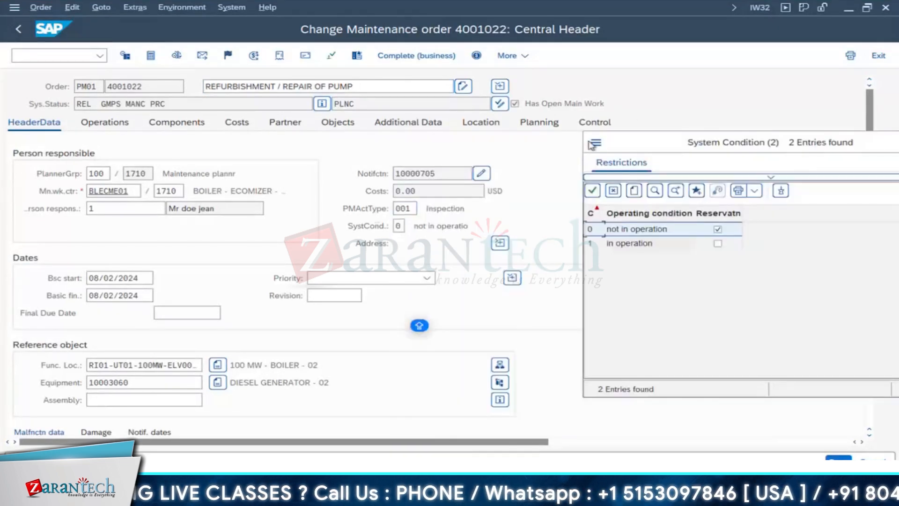
left_click_drag(619, 148, 564, 137)
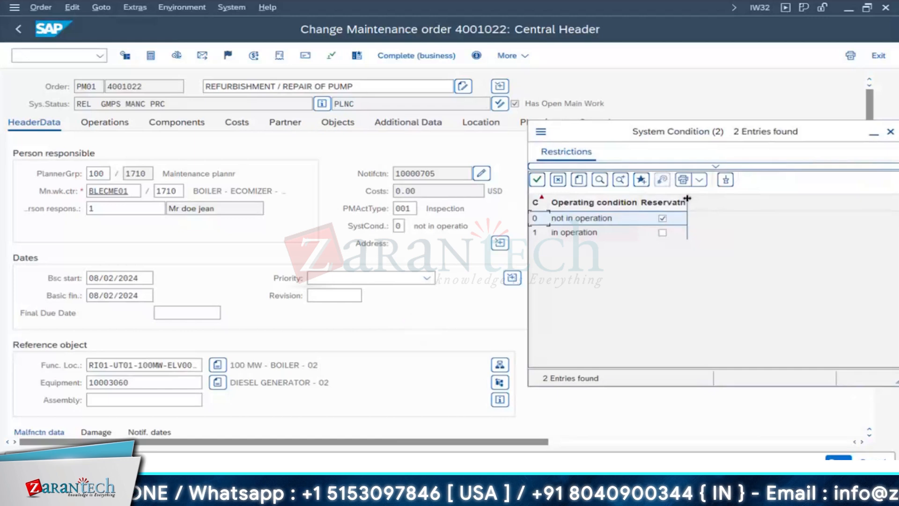
left_click_drag(687, 199, 704, 199)
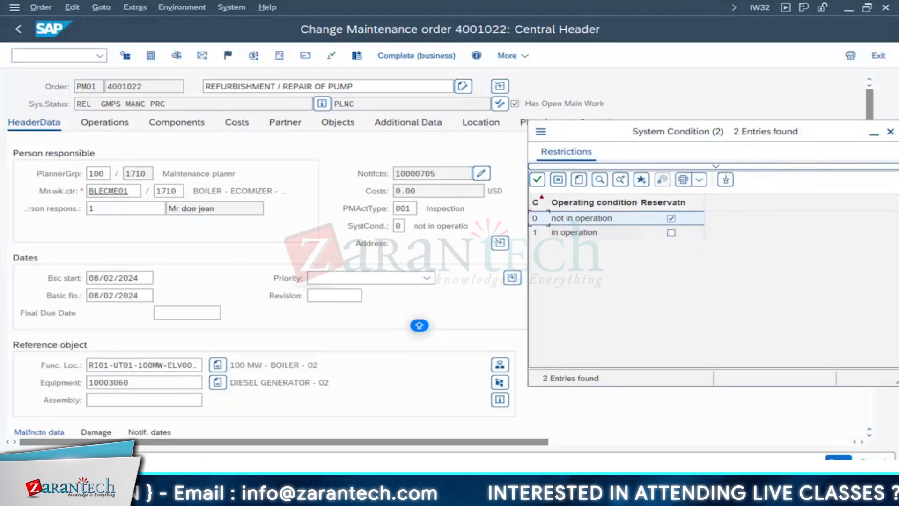
Step: Switch to the Operating Condition customizing view and read the field help for Reservation by PM on the "not in operation" condition
mouse_move(179, 409)
left_click(143, 431)
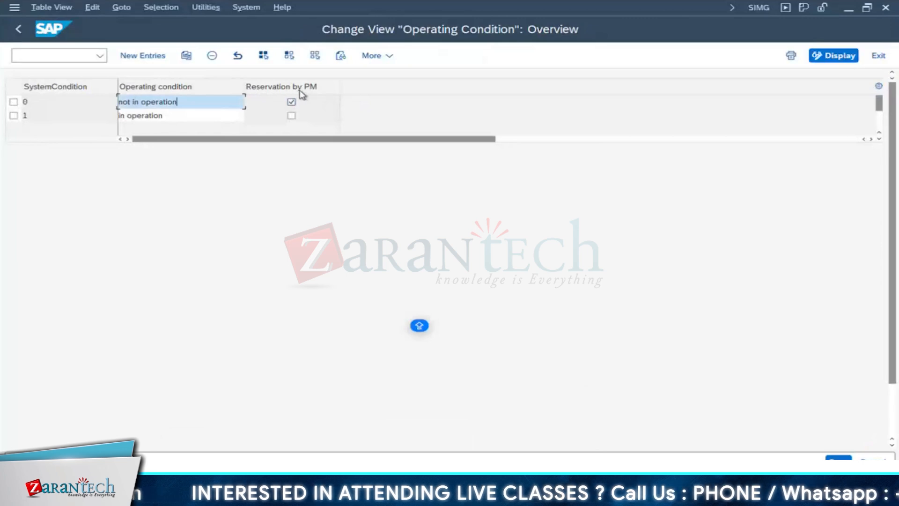
left_click(291, 103)
key("F1")
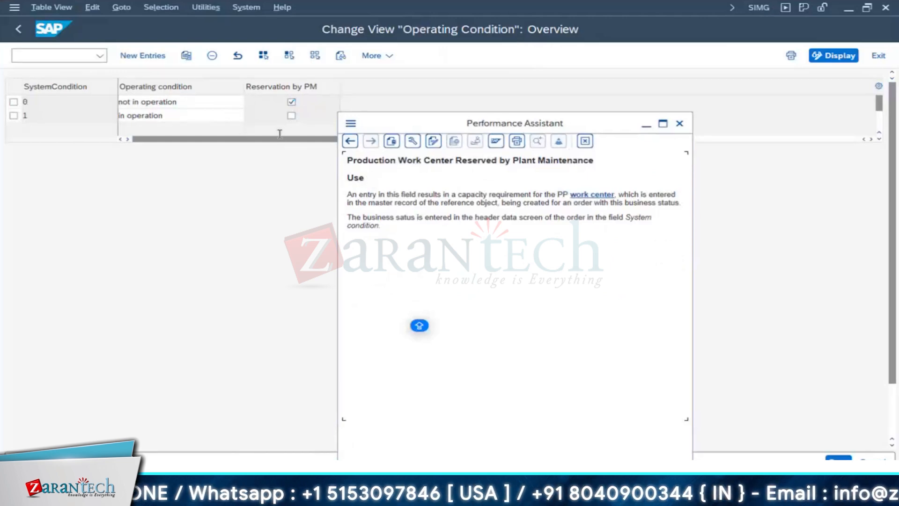
Step: Switch to the SAP_EAM_TCS_B1 Excel workbook and open the work center notes at the start of the FLOC sheet
key("super+Tab")
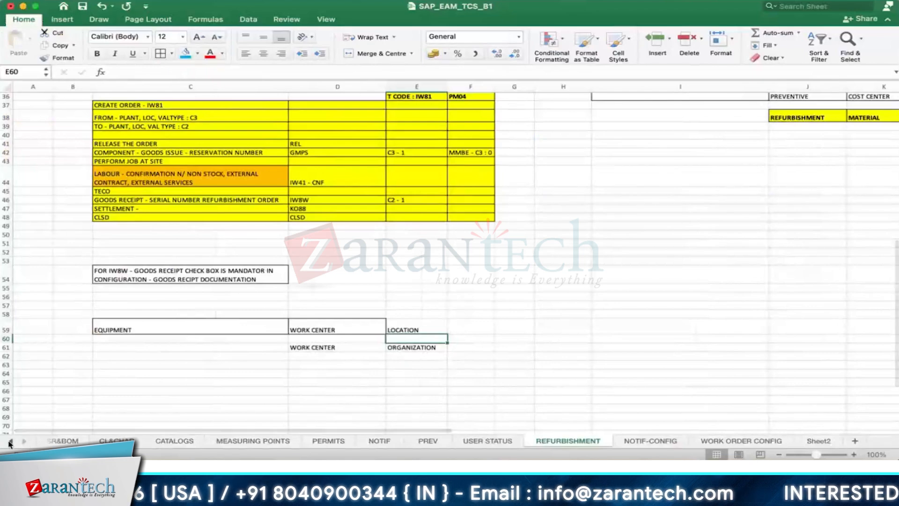
left_click(9, 442)
left_click(10, 442)
left_click(10, 441)
left_click(62, 440)
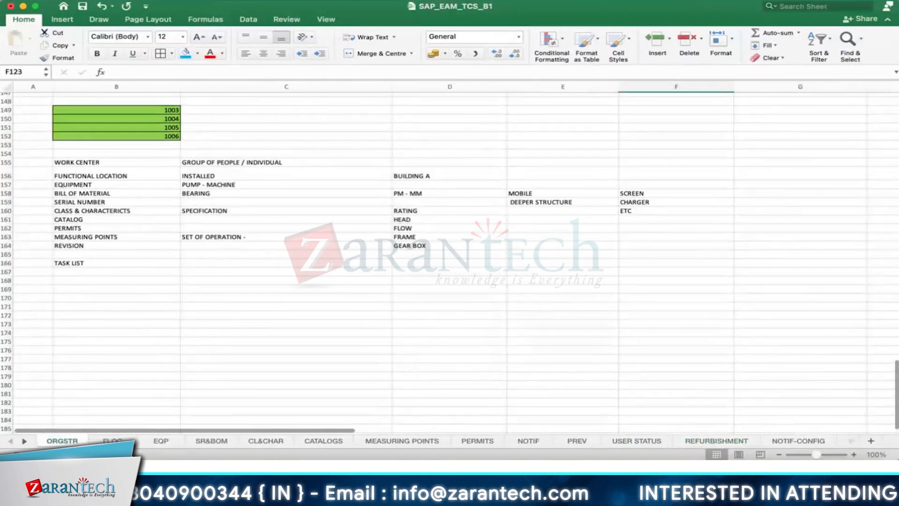
left_click(111, 441)
scroll(516, 301, "up", 9)
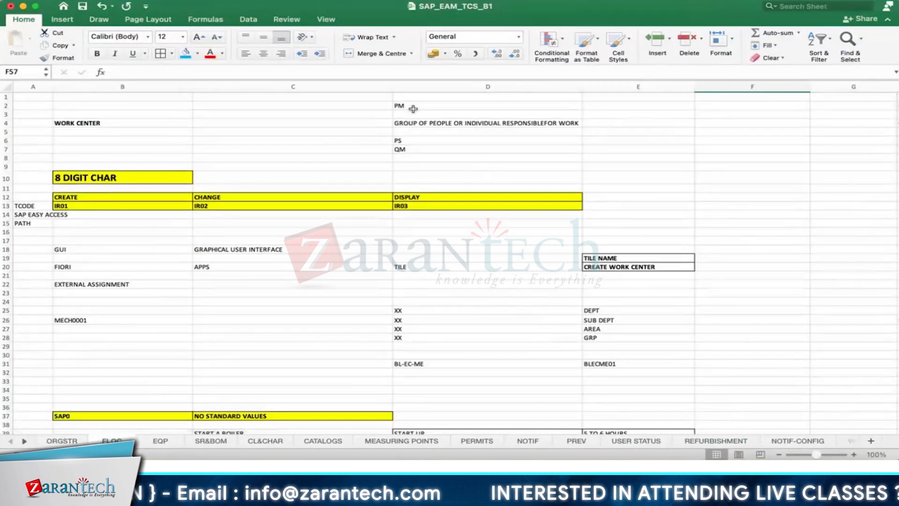
Step: Examine the work center notes covering the PM definition, the PS and QM entries, and the sections below them
left_click(418, 123)
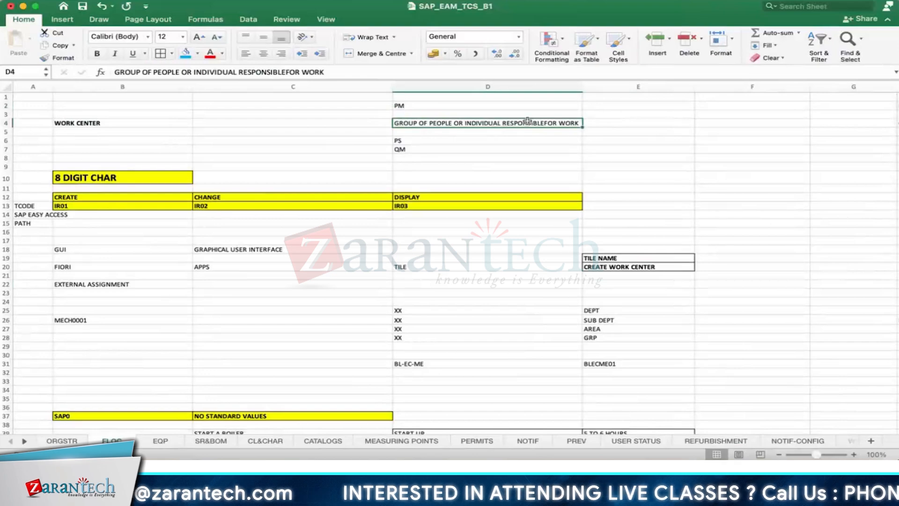
left_click(401, 141)
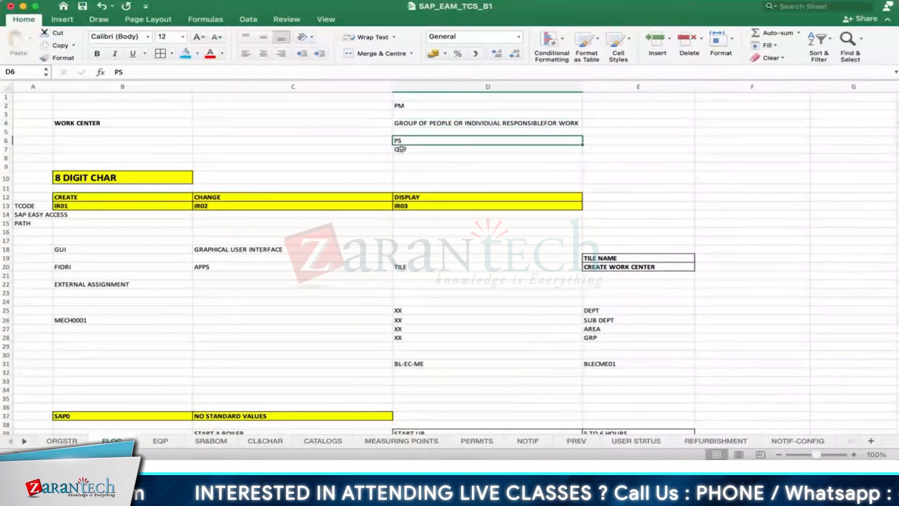
left_click(402, 148)
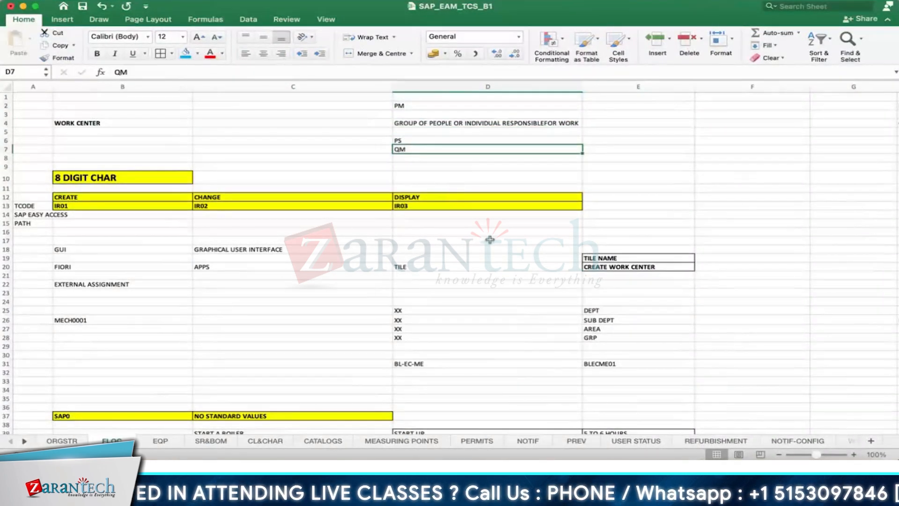
scroll(490, 239, "down", 3)
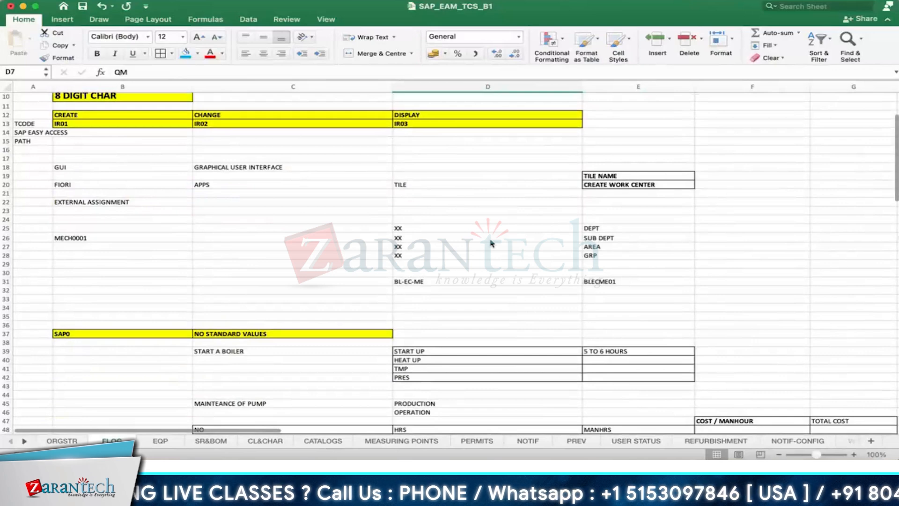
scroll(491, 243, "down", 3)
scroll(491, 243, "down", 3)
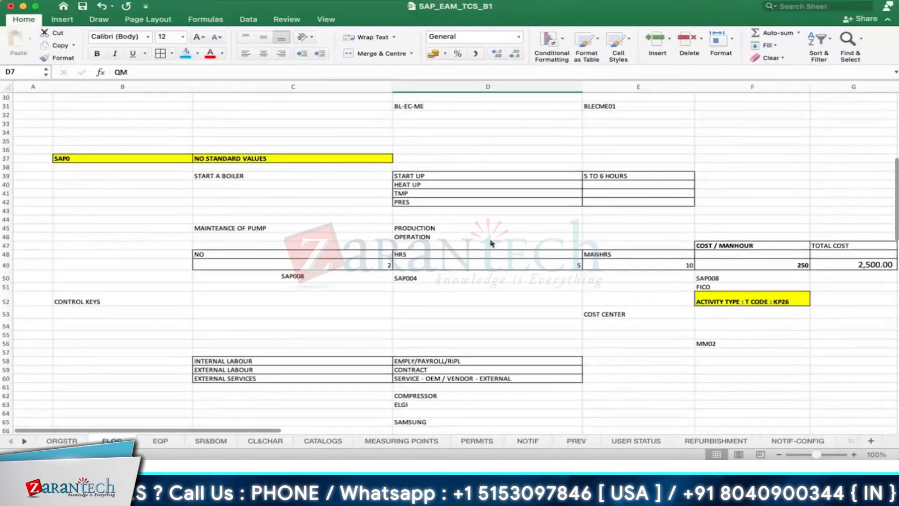
scroll(490, 243, "up", 10)
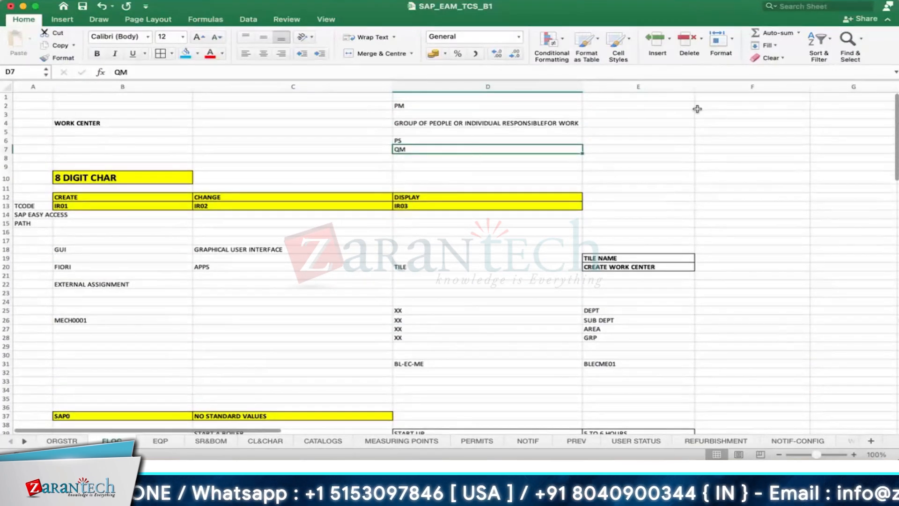
Step: Enter "PP : MACHINES" in cell F2, in the same row as the PM heading
left_click(700, 109)
type("PP :")
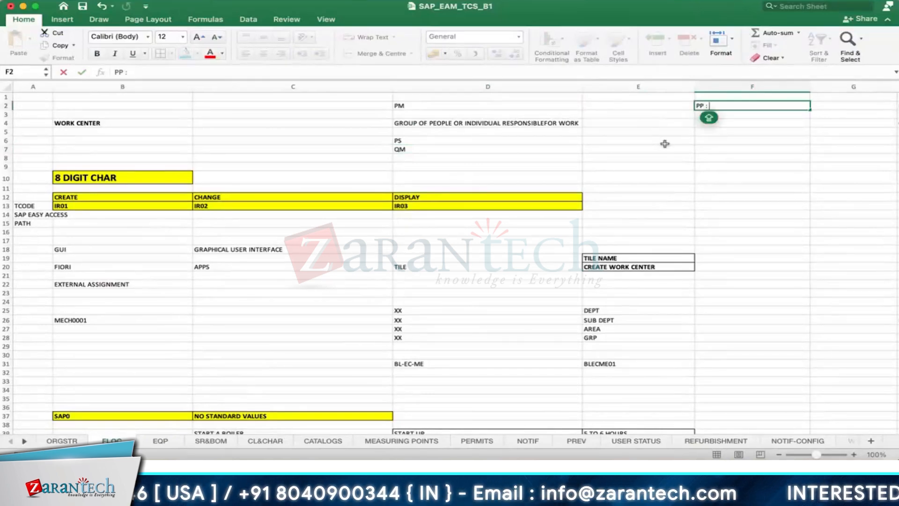
type(" MACHINE")
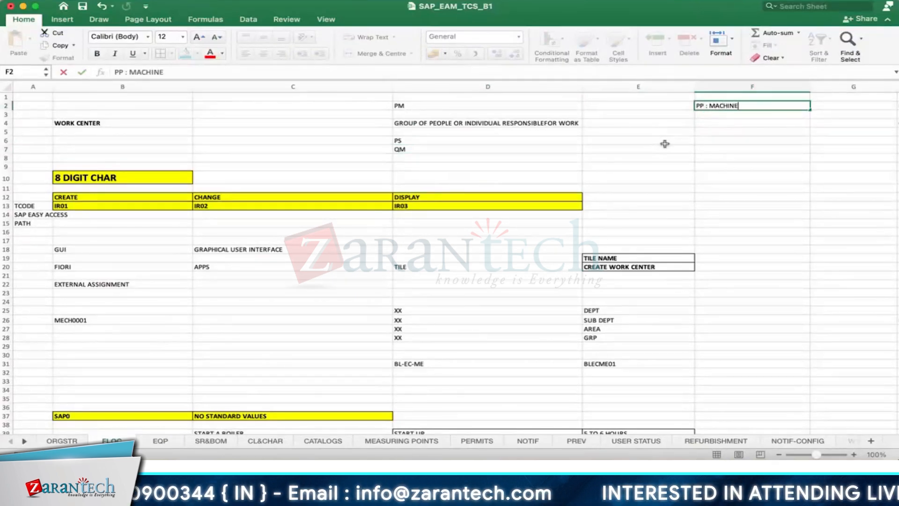
key("Return")
Step: Move the PP and GROUP OF MACHINES entries from H2:H4 to E7:E9, beside the PM work center notes
scroll(664, 144, "down", 10)
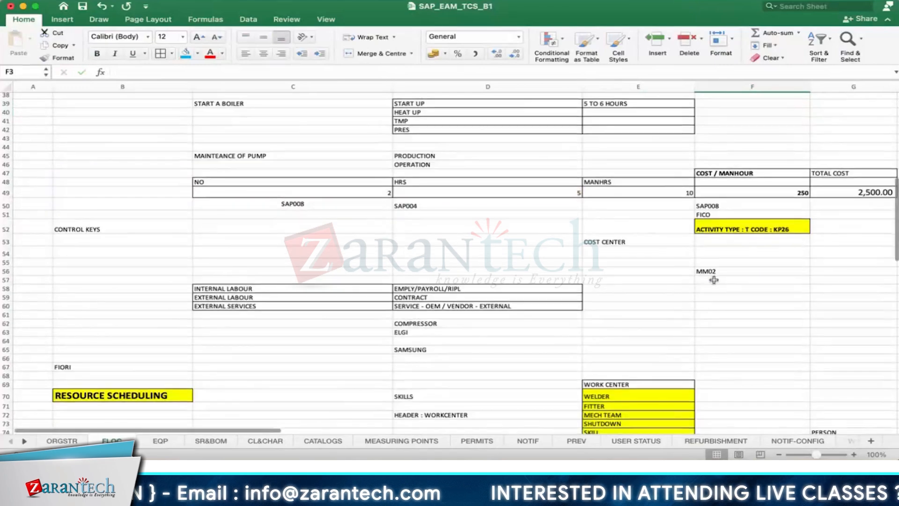
scroll(796, 220, "up", 10)
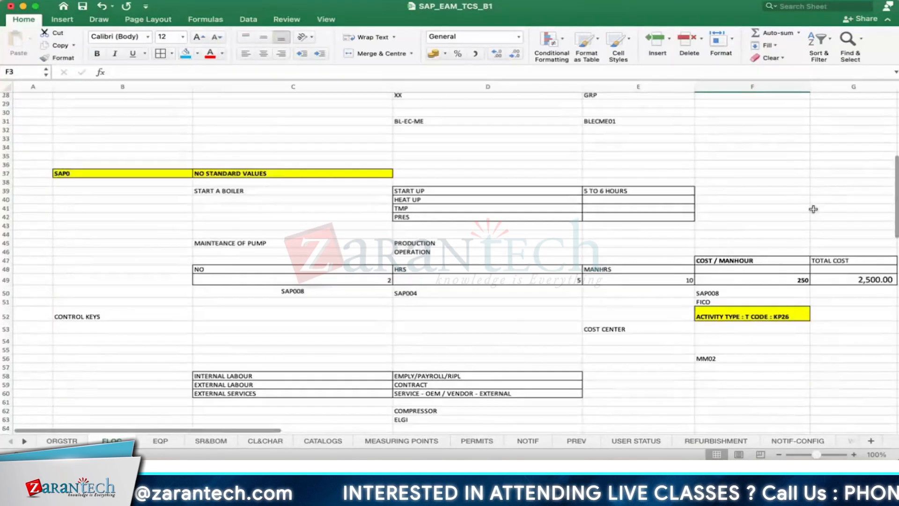
left_click(777, 125)
key("Right")
key("Right")
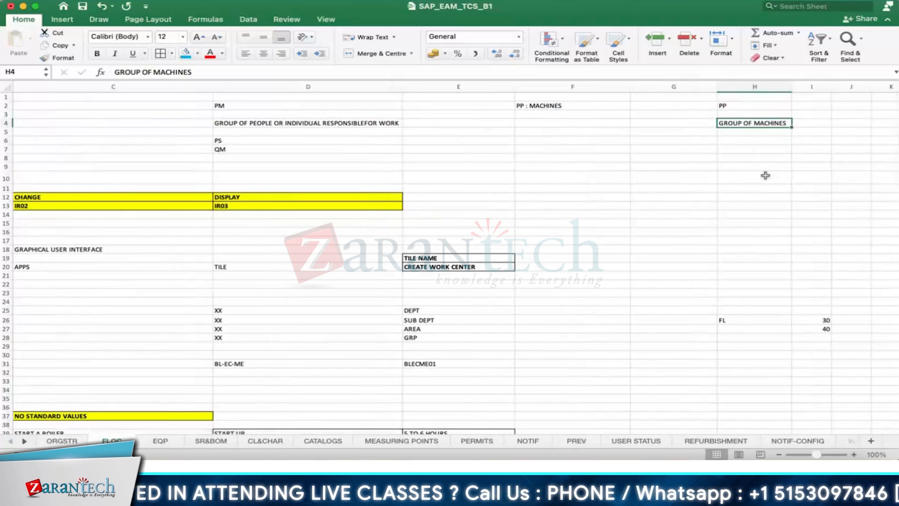
left_click_drag(756, 106, 428, 145)
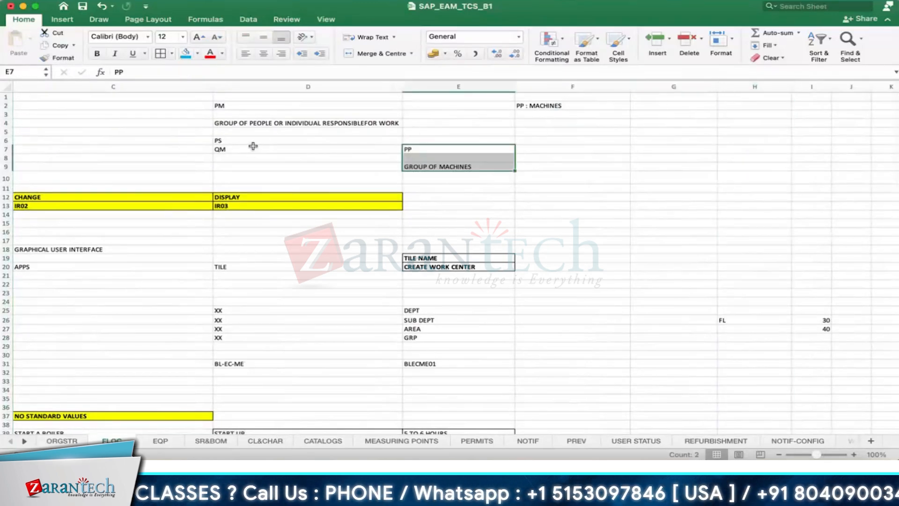
Step: Apply cell borders to E7:E9, which hold the PP and GROUP OF MACHINES entries
left_click(254, 122)
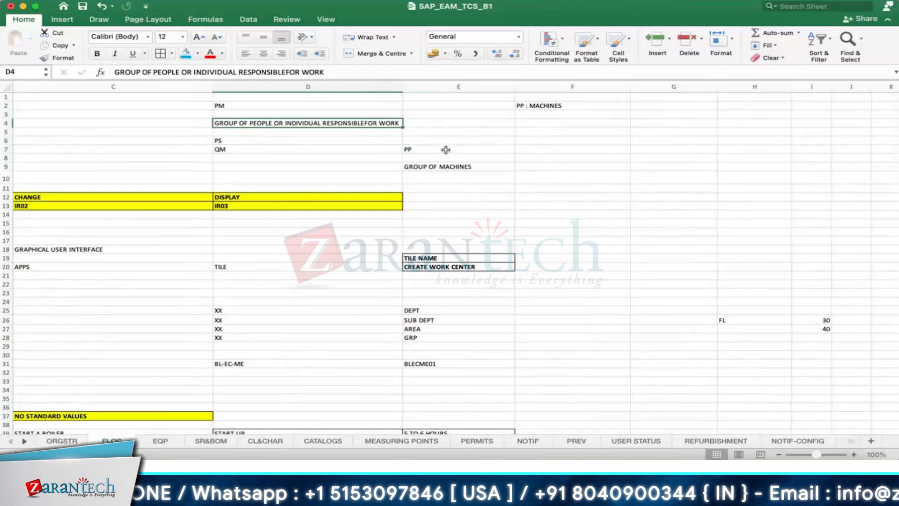
left_click_drag(445, 149, 444, 165)
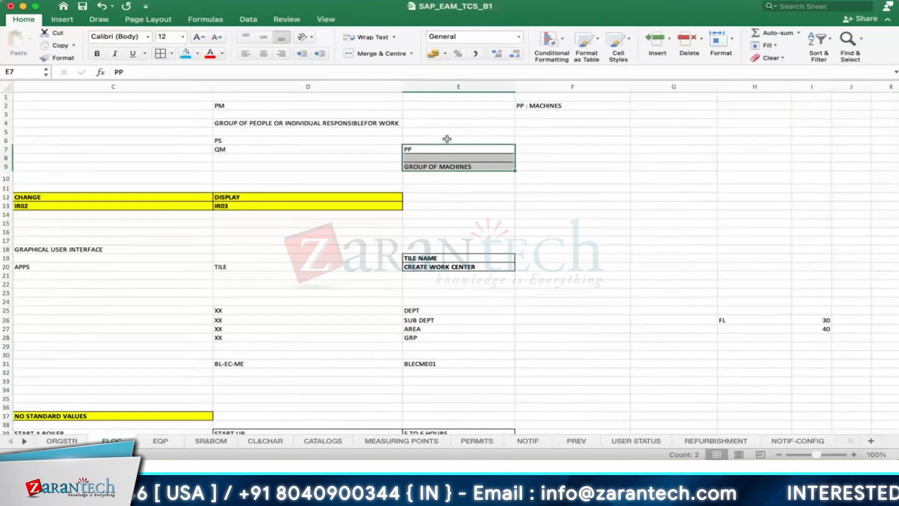
left_click(712, 258)
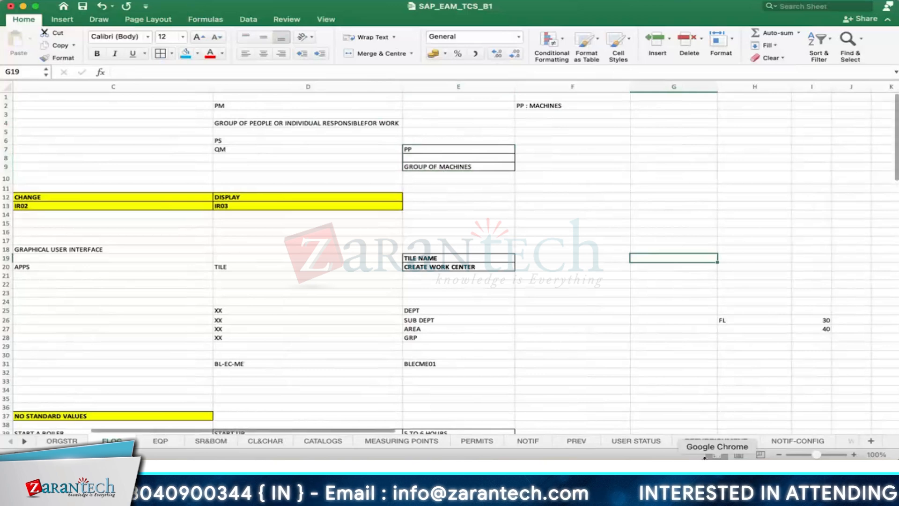
Step: Switch back to SAP, close the Performance Assistant help and review the "not in operation" condition with its Reservation by PM setting
left_click(655, 468)
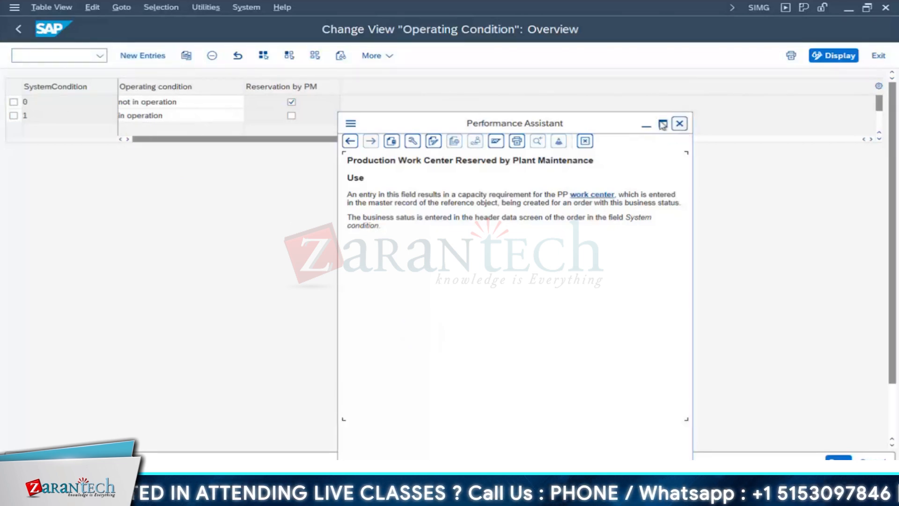
left_click(679, 124)
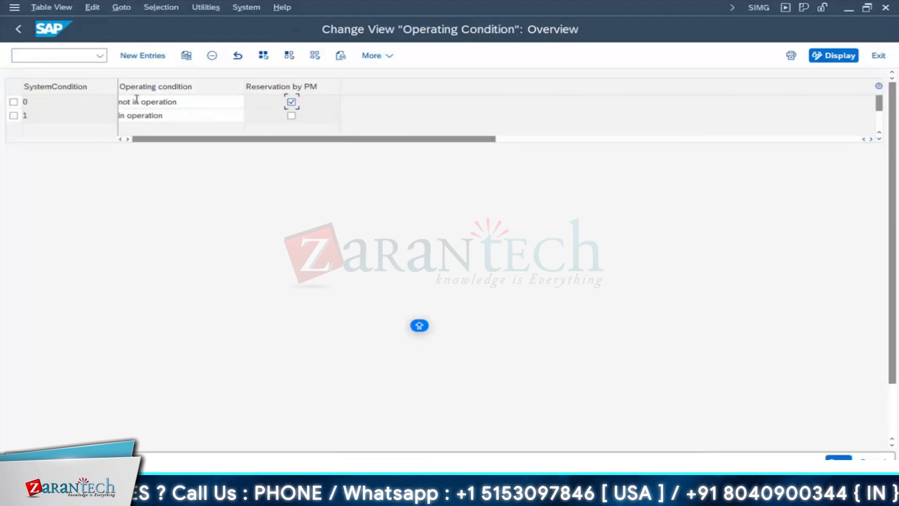
left_click_drag(182, 101, 100, 99)
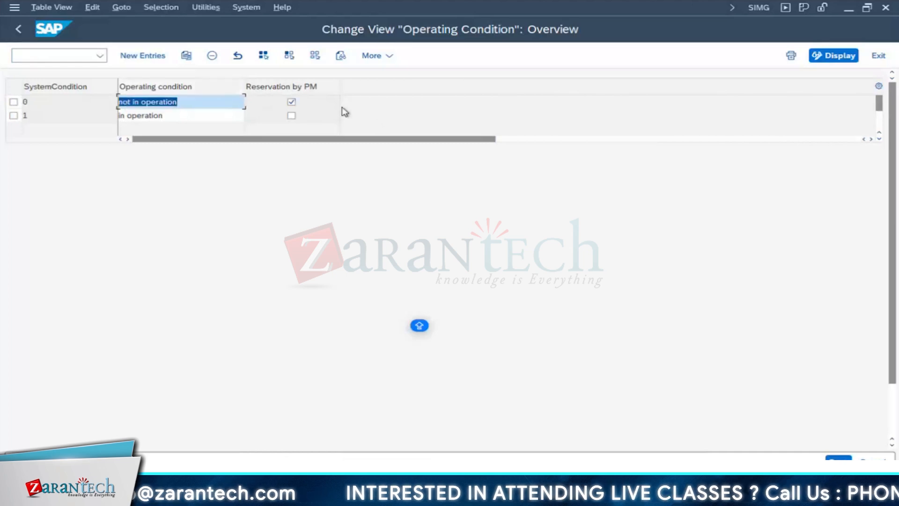
left_click(319, 101)
left_click(321, 104)
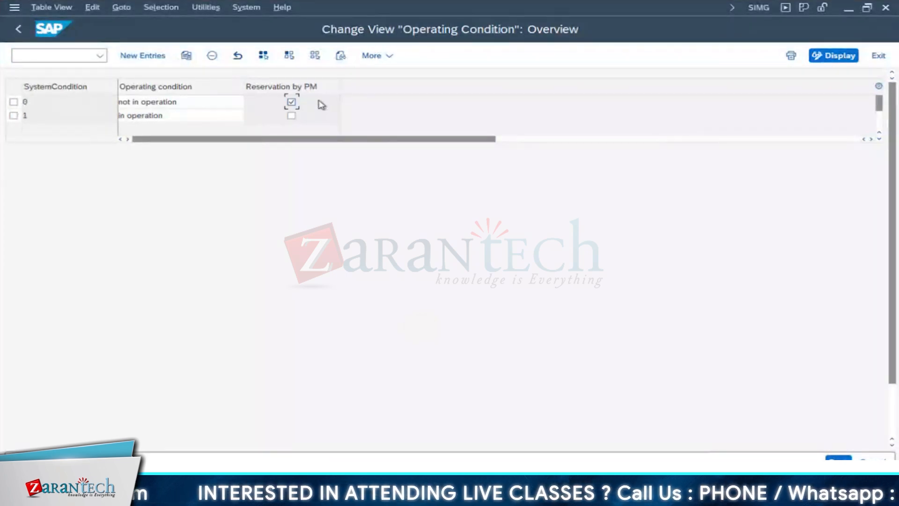
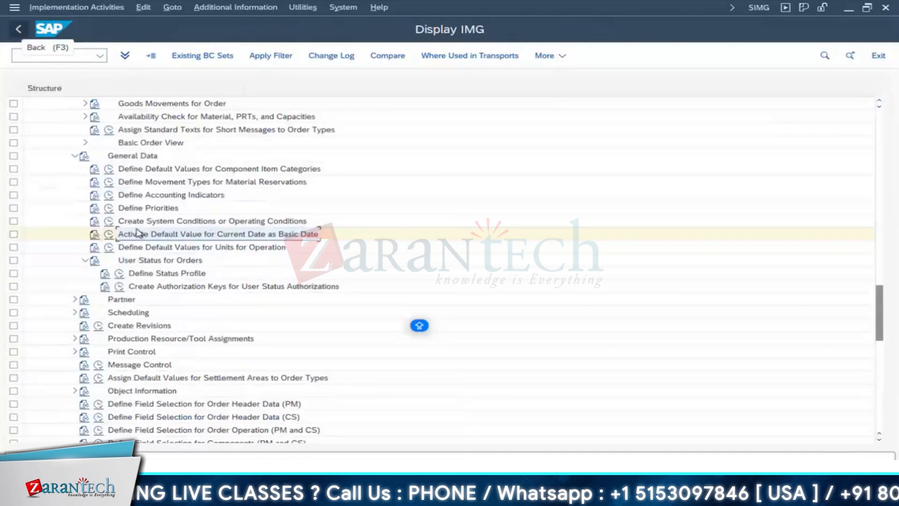
Step: Switch to the REFURBISHMENT / REPAIR OF PUMP maintenance order and assign revision JULY2024 so its basic dates are taken over
scroll(317, 218, "down", 1)
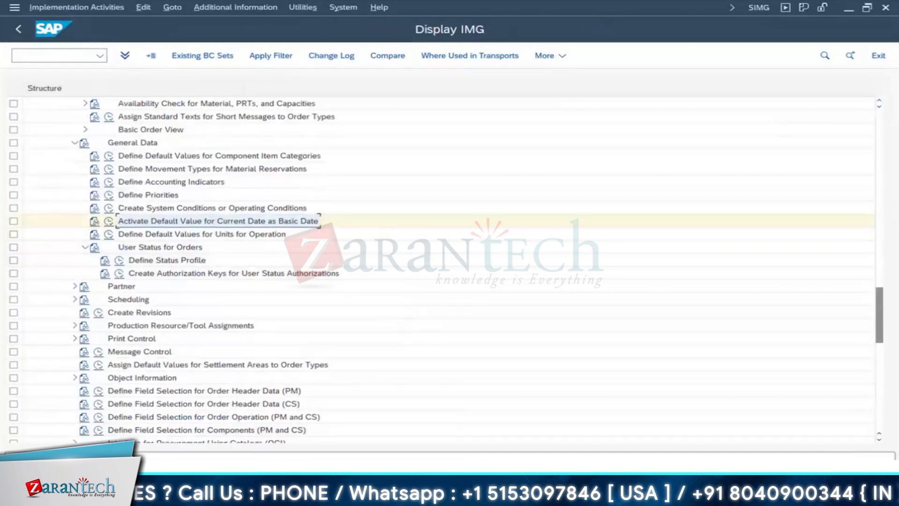
left_click(243, 495)
left_click(291, 443)
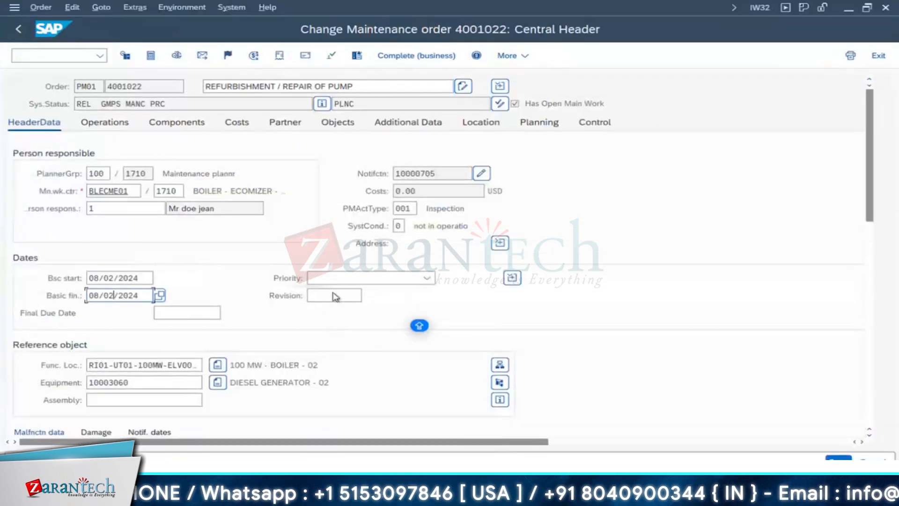
left_click(333, 295)
left_click(345, 312)
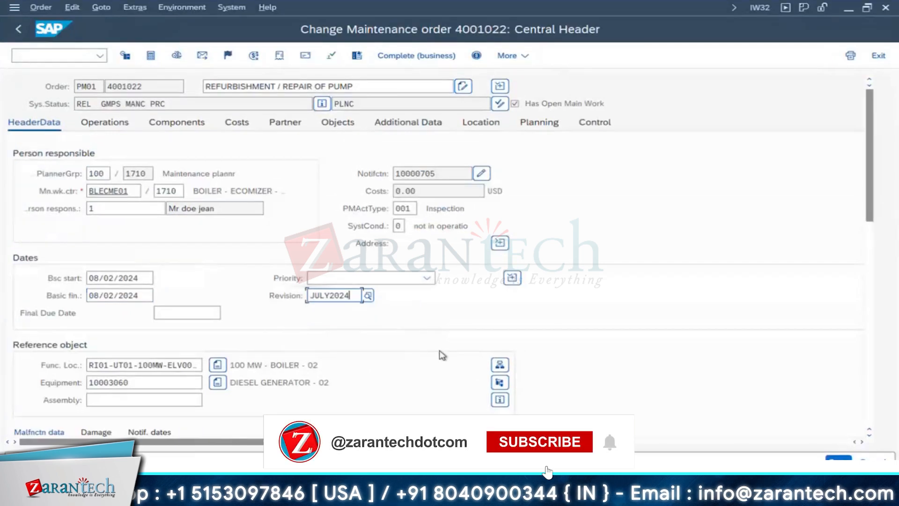
left_click(124, 293)
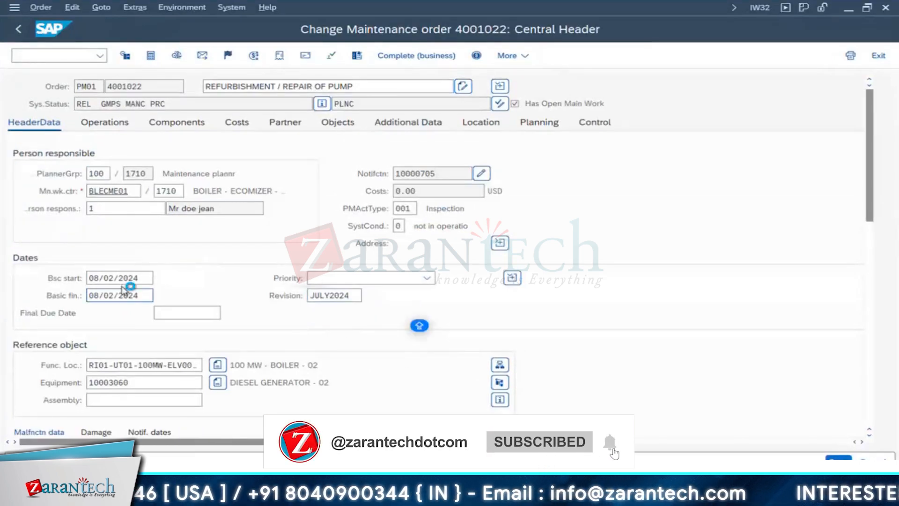
key("Return")
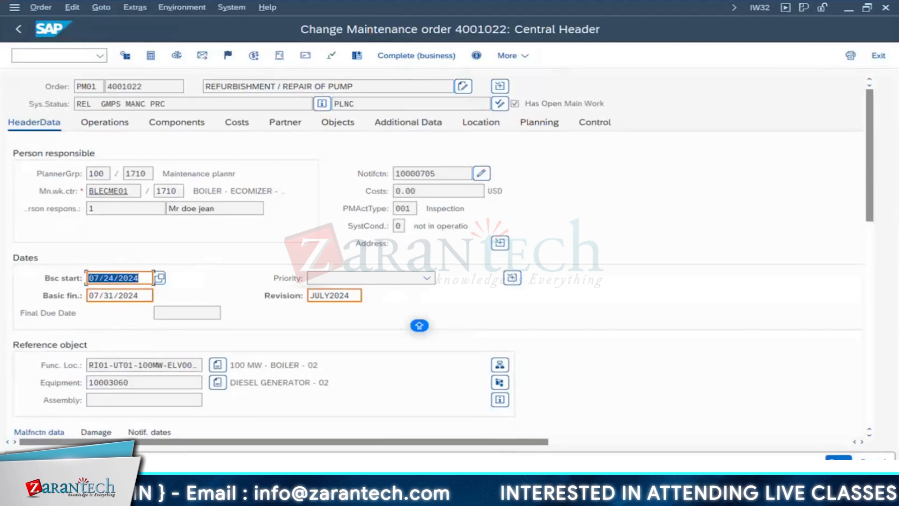
Step: Return to the IMG and check plant 1710's duration and work units under Define Default Values for Units for Operation
left_click(156, 491)
left_click(144, 238)
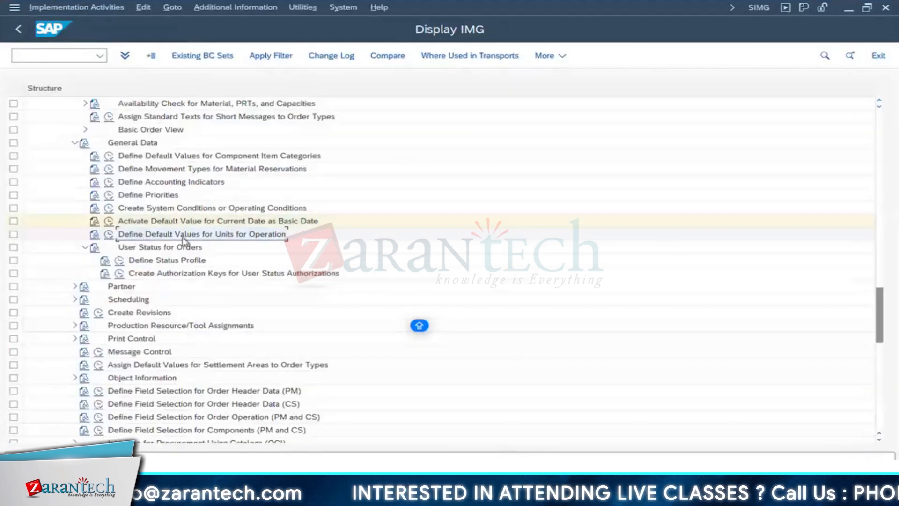
left_click(110, 234)
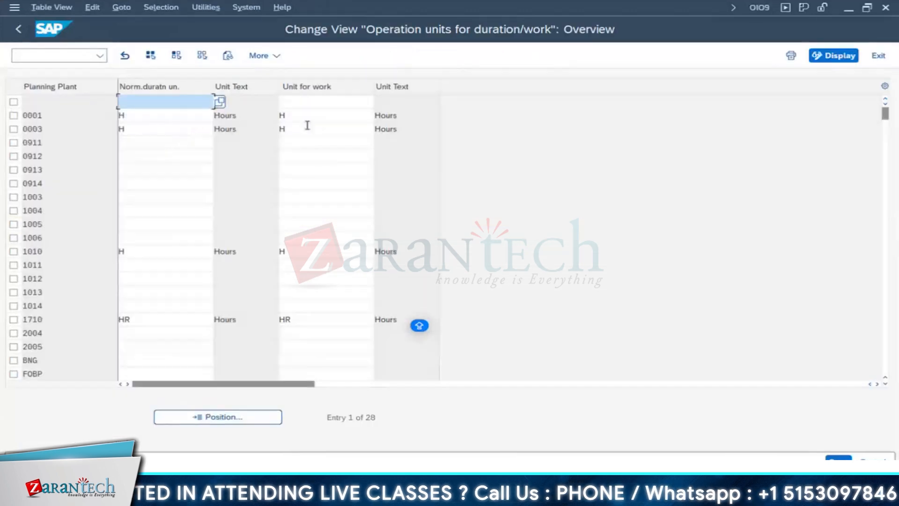
left_click(293, 128)
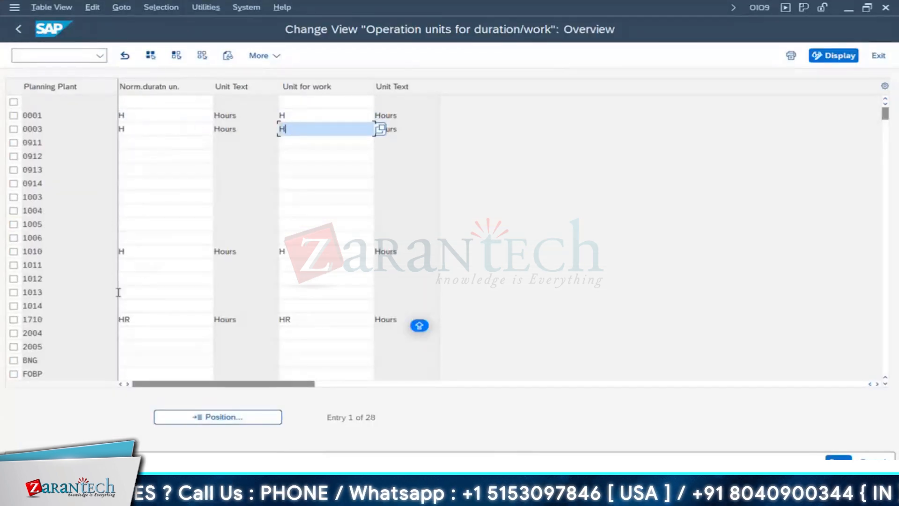
left_click(137, 324)
left_click(322, 318)
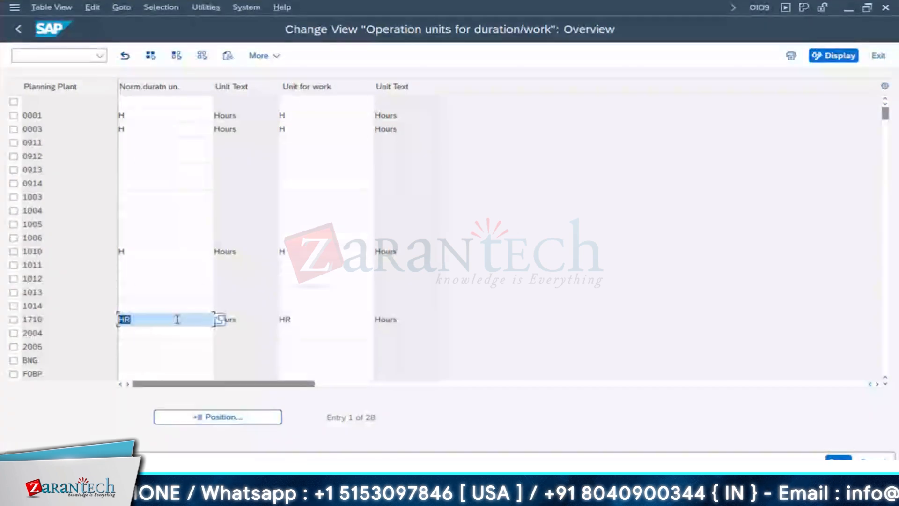
left_click(18, 29)
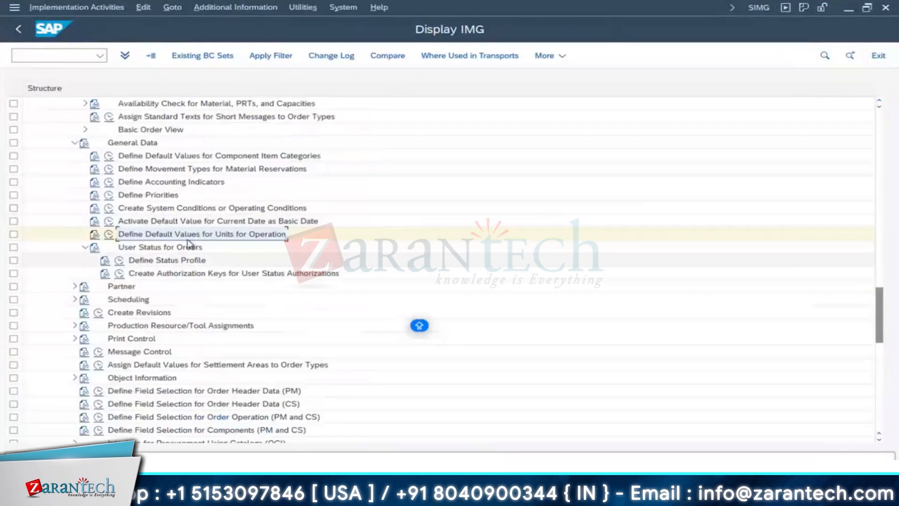
Step: Open Assign User Status to Order Types under Define Status Profile and clear the status profile of order type PM01
left_click(74, 142)
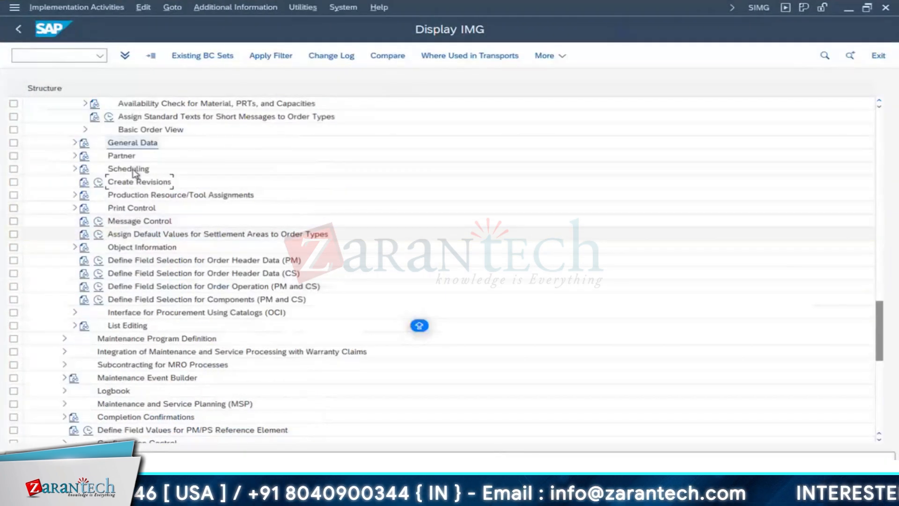
left_click(75, 143)
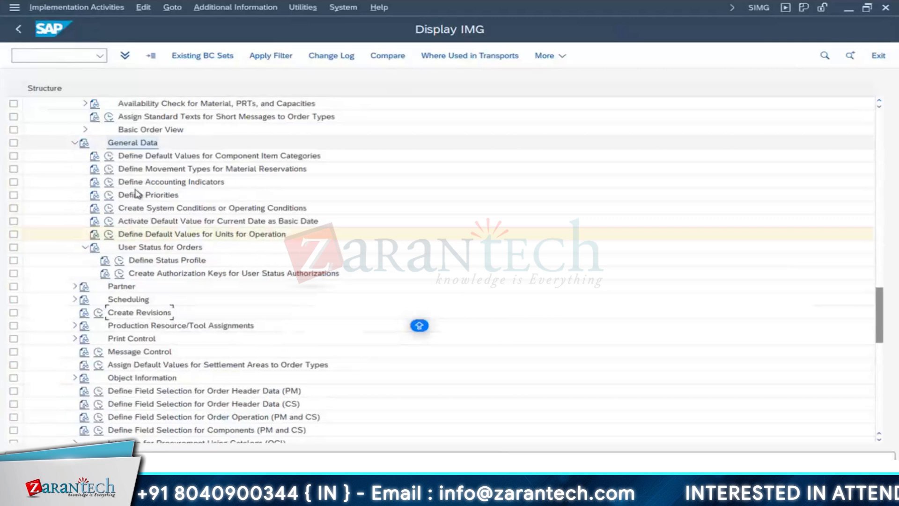
left_click(146, 261)
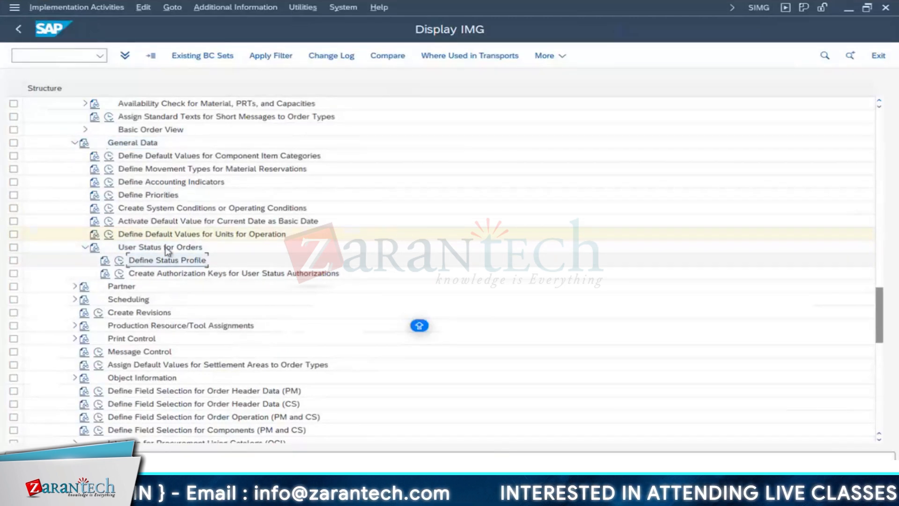
left_click(120, 261)
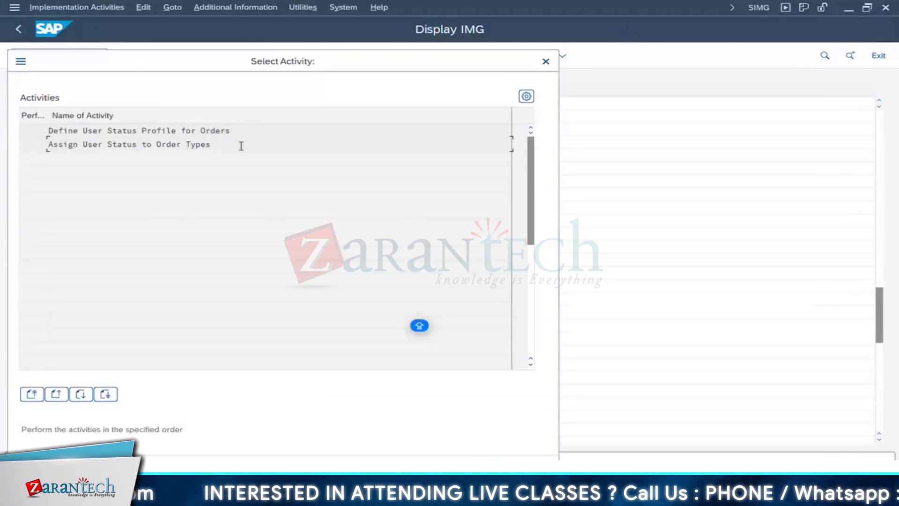
left_click(83, 146)
double_click(159, 145)
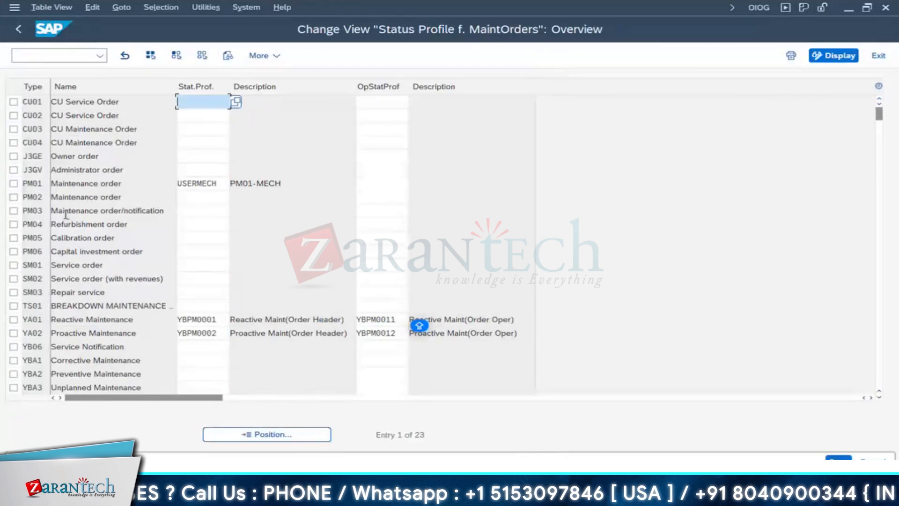
left_click(220, 182)
key("BackSpace")
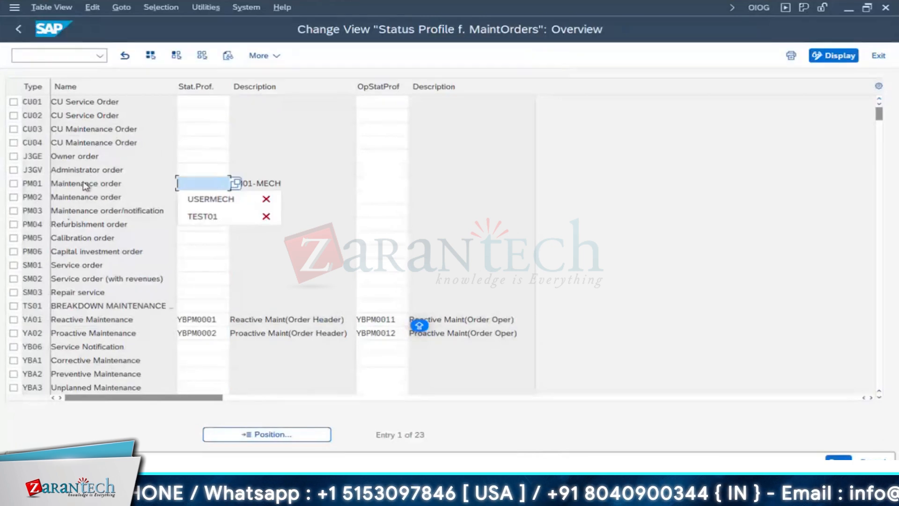
Step: Assign status profile USERMECH to calibration order type Z01C, save the change and return to the IMG structure
scroll(186, 337, "down", 2)
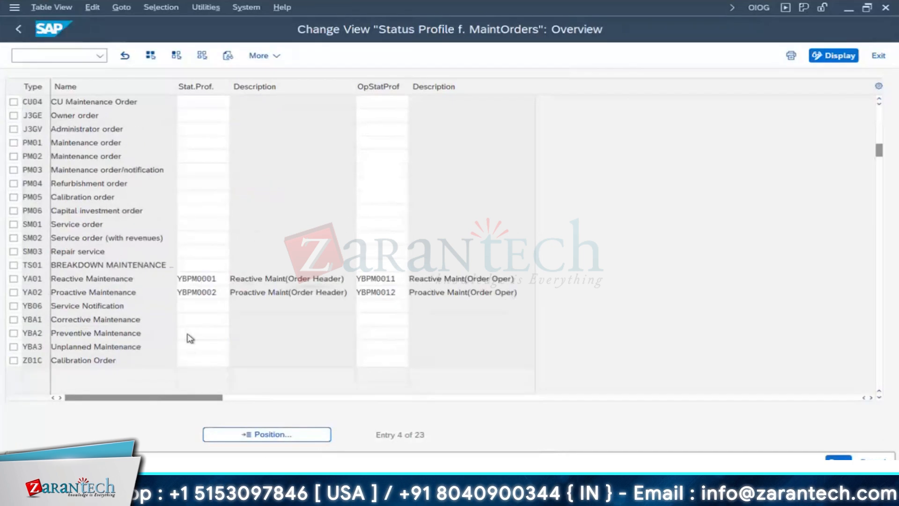
left_click(190, 318)
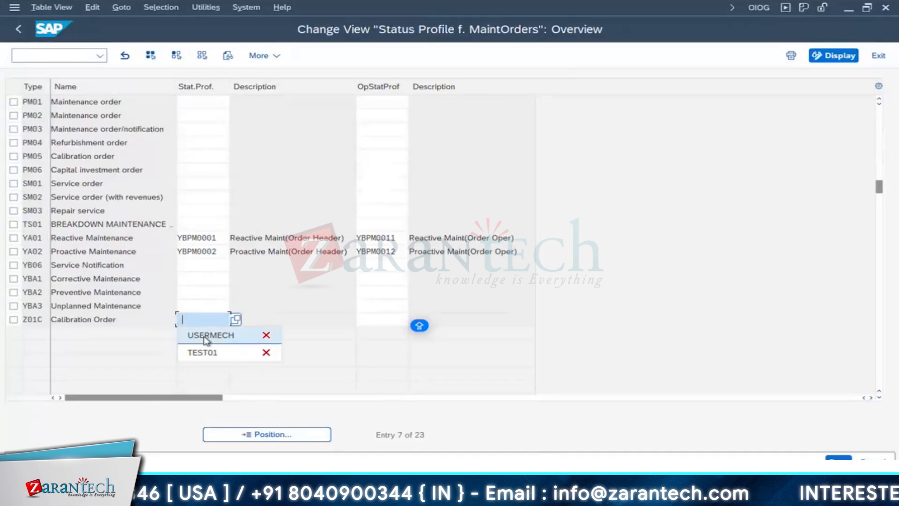
left_click(204, 336)
key("Return")
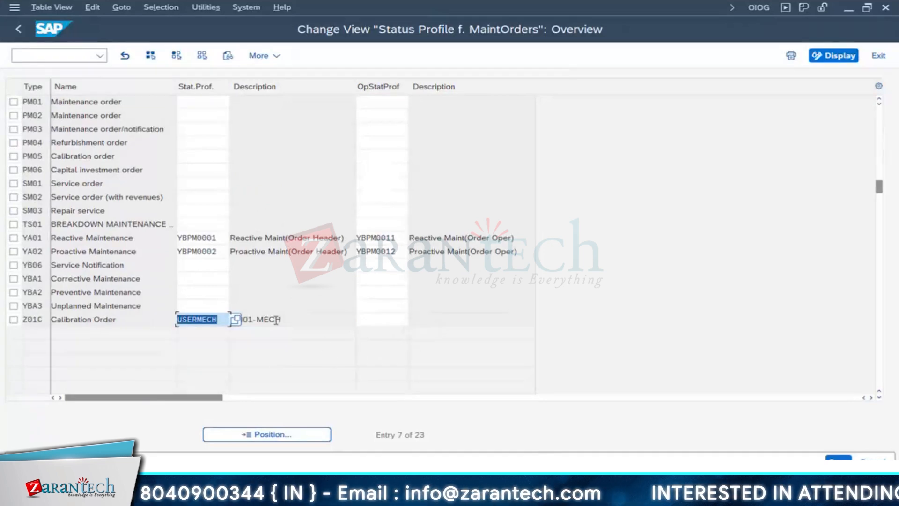
key("Tab")
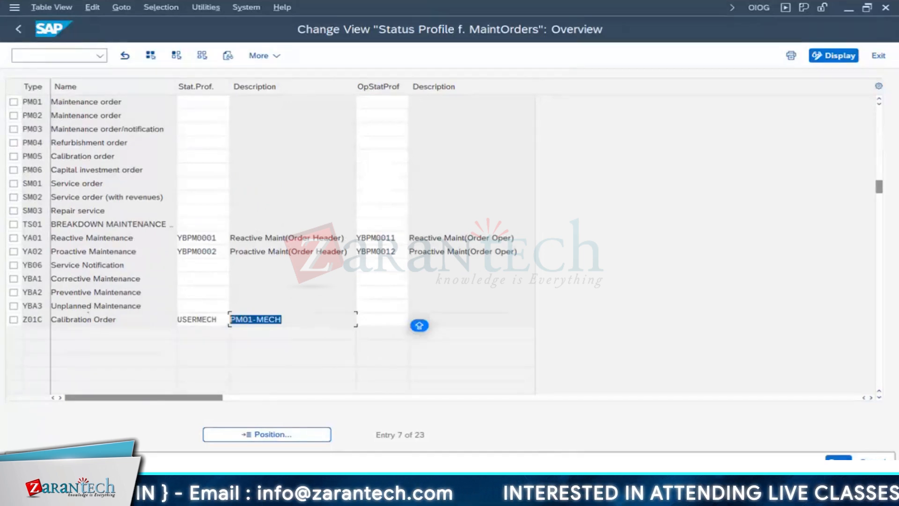
key("ctrl+s")
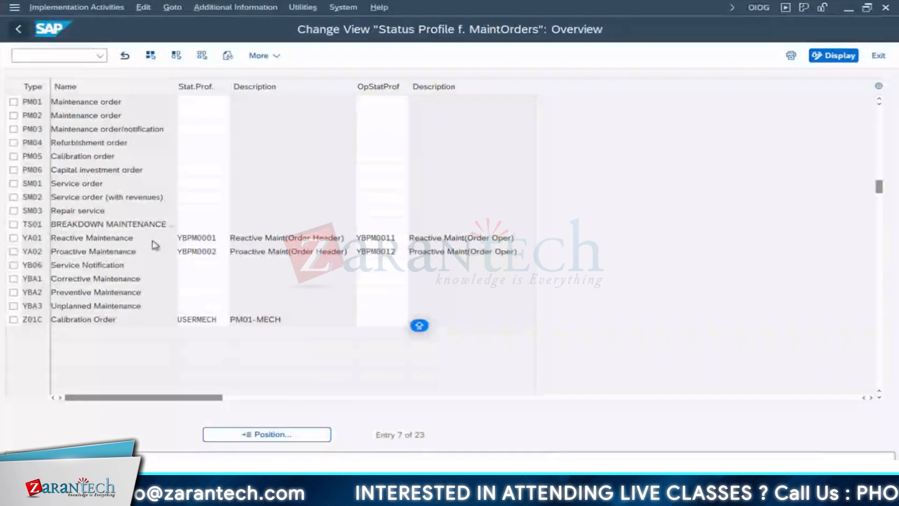
key("F3")
left_click(546, 62)
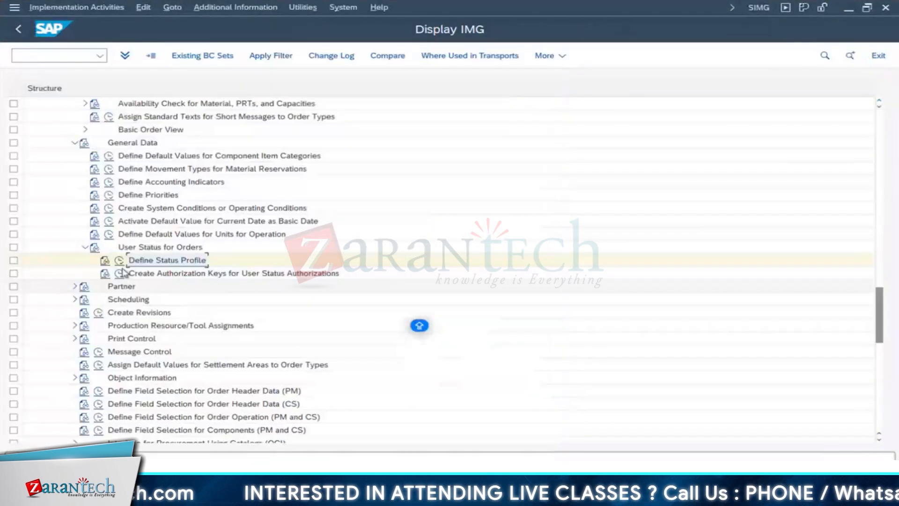
Step: Expand the Partner settings for orders, view the Define Partner Determination Procedure activity and return to the activity selection
left_click(84, 247)
left_click(75, 260)
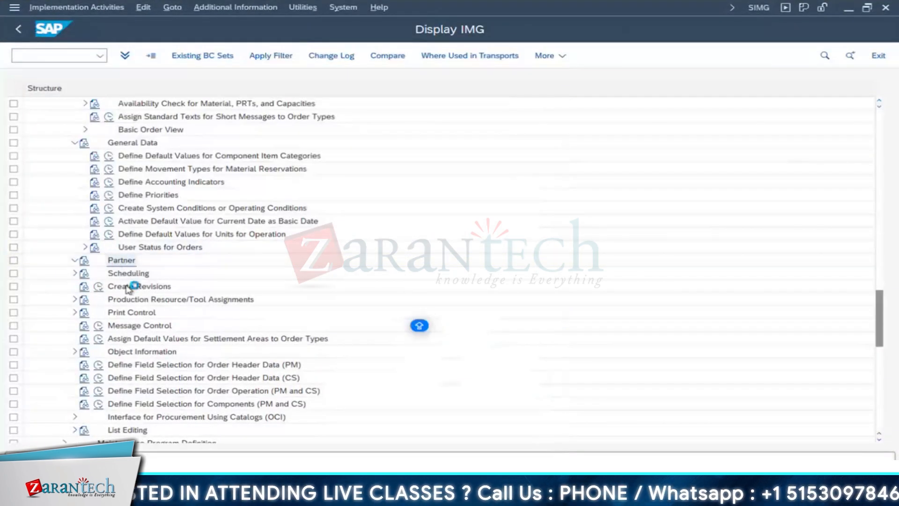
left_click(113, 276)
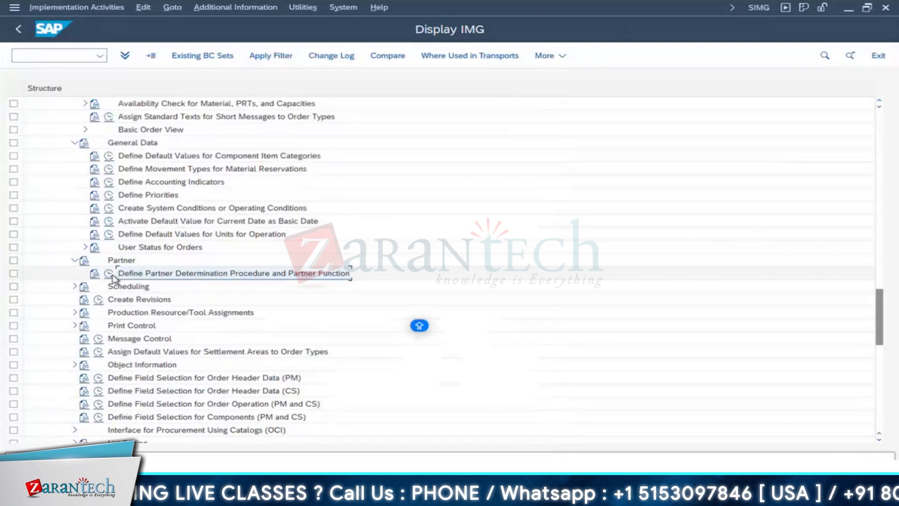
left_click(113, 277)
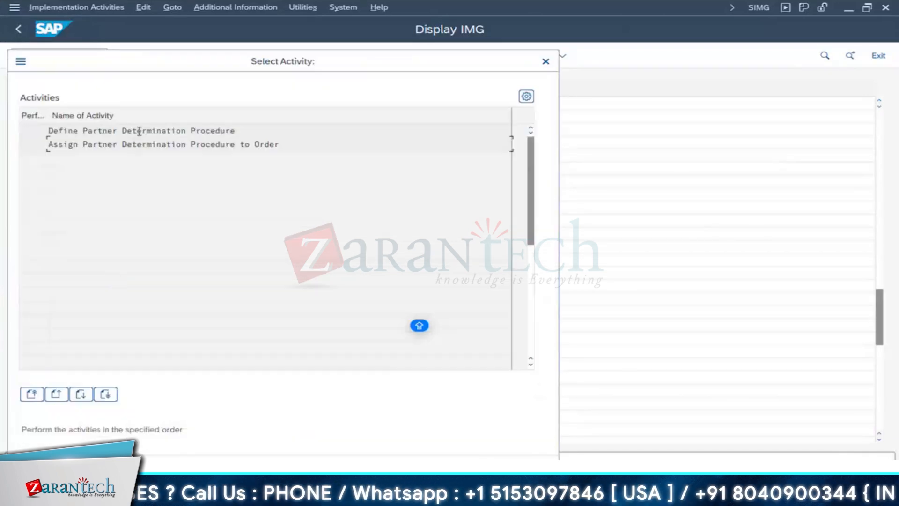
double_click(139, 131)
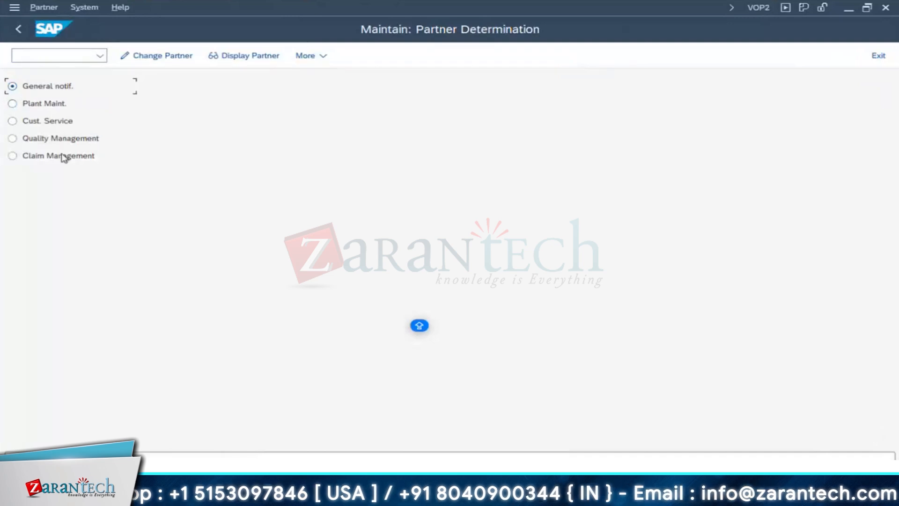
left_click(19, 29)
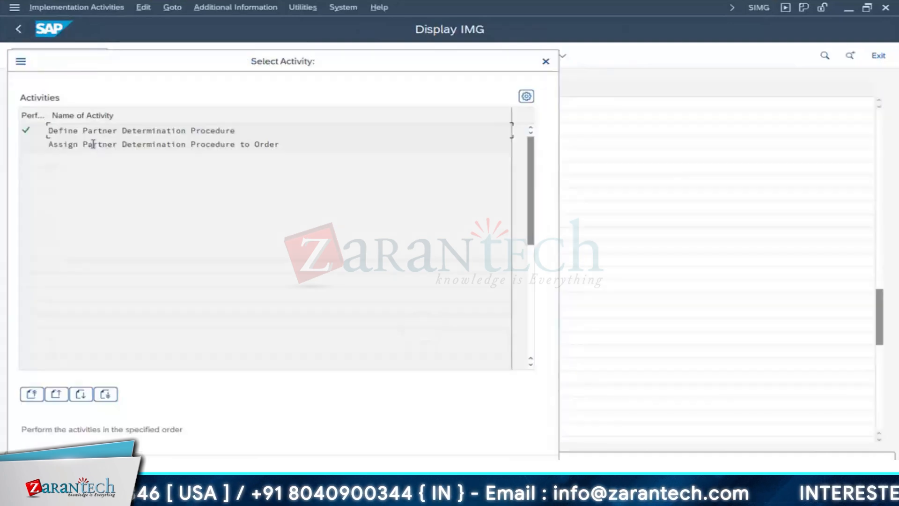
Step: Open Assign Partner Determination Procedure to Order and assign partner schema PM to calibration order type Z01C
double_click(254, 145)
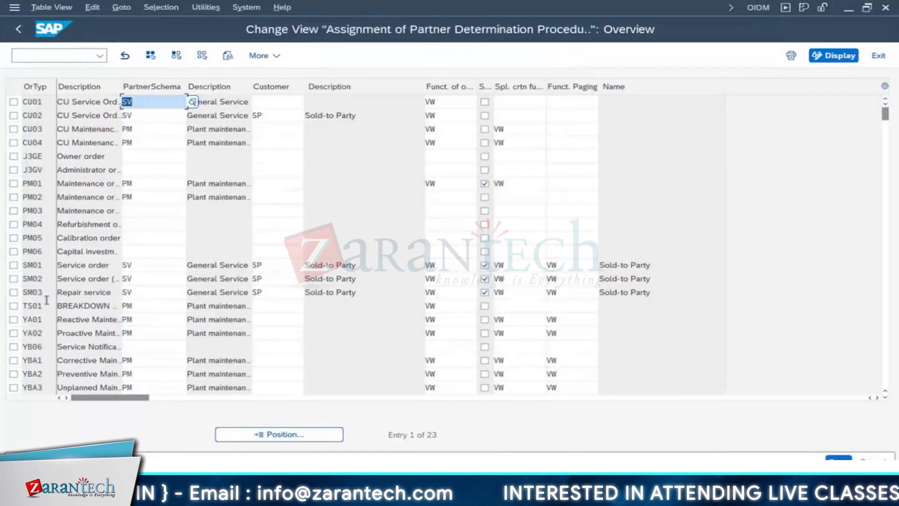
scroll(155, 344, "down", 1)
key("F4")
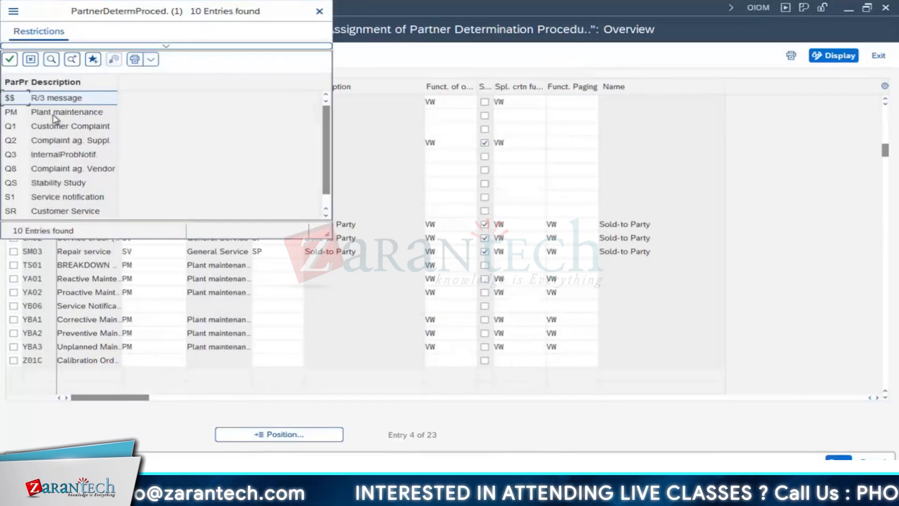
left_click(54, 112)
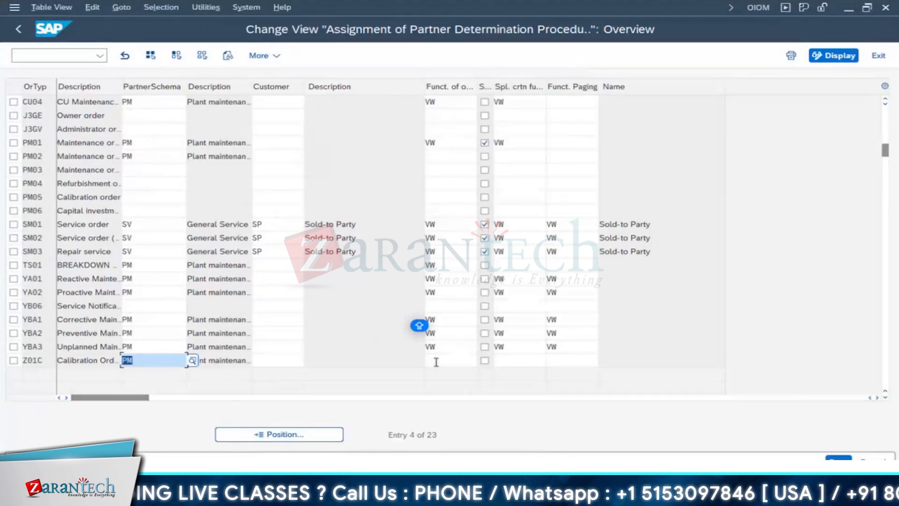
Step: Set order type Z01C's order header partner function to VW (Person respons) and return to the IMG structure
left_click(460, 361)
left_click(485, 361)
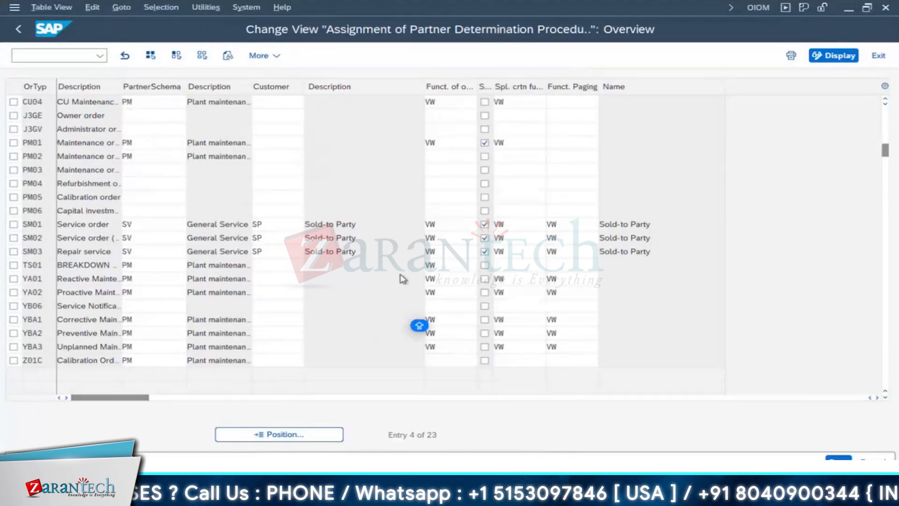
key("F4")
scroll(110, 398, "down", 20)
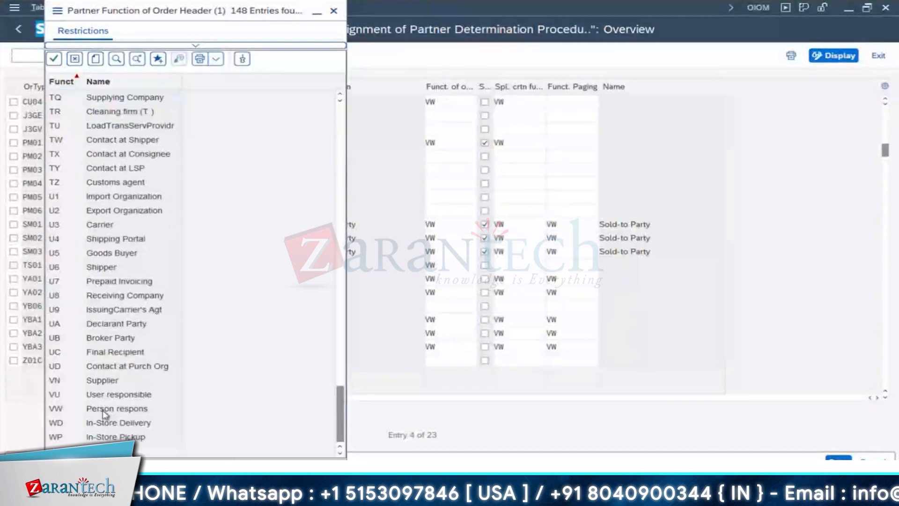
left_click(103, 409)
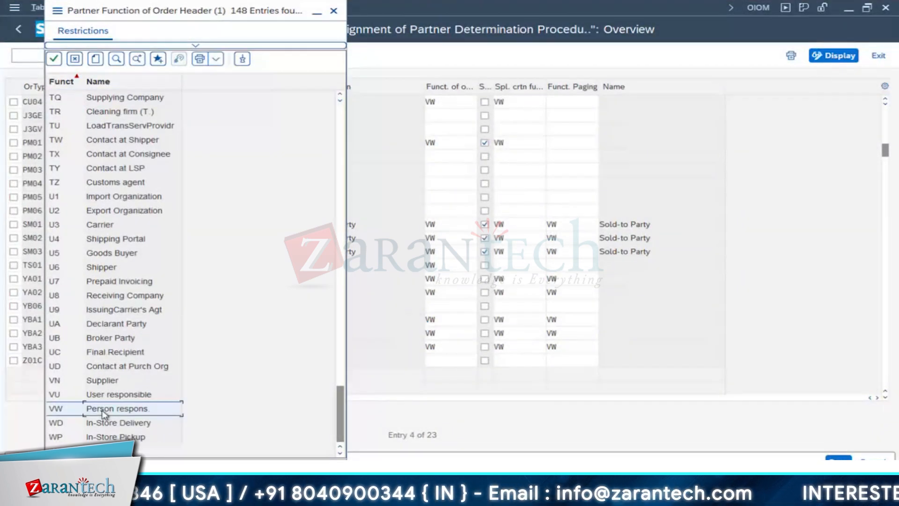
double_click(103, 410)
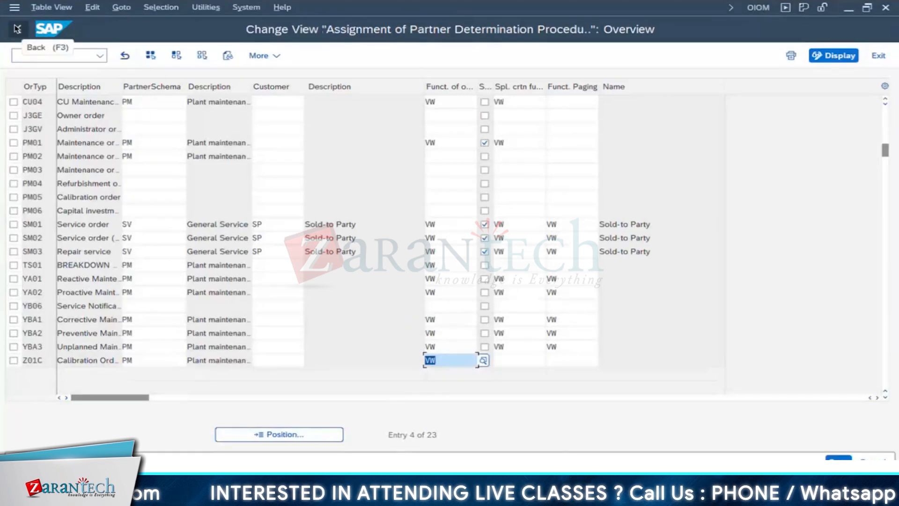
left_click(17, 29)
left_click(546, 63)
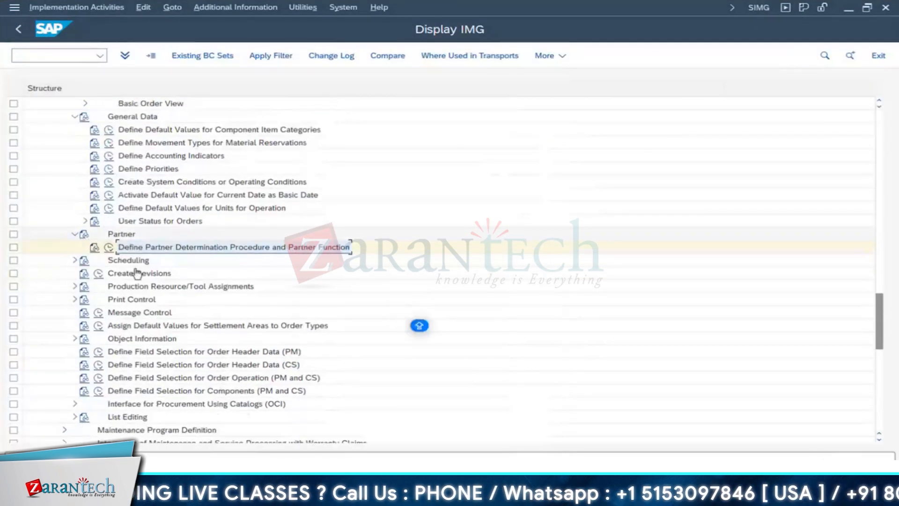
Step: Expand the Scheduling settings, view the order types under External Scheduling's Define for Each Order Type and return to the IMG
left_click(75, 264)
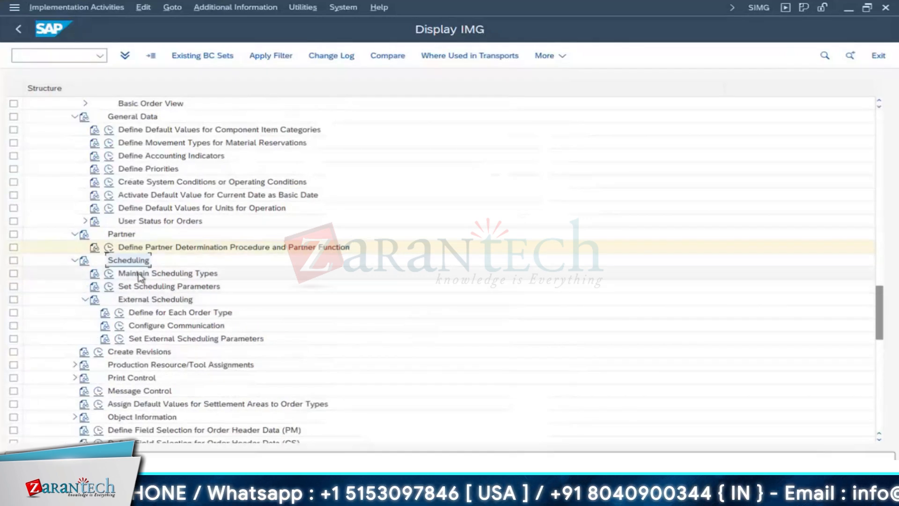
left_click(135, 275)
left_click(171, 302)
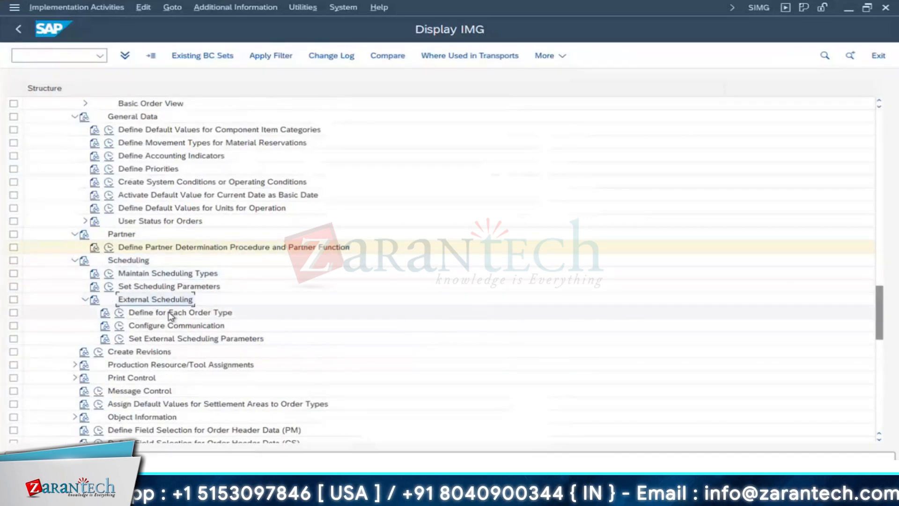
left_click(171, 314)
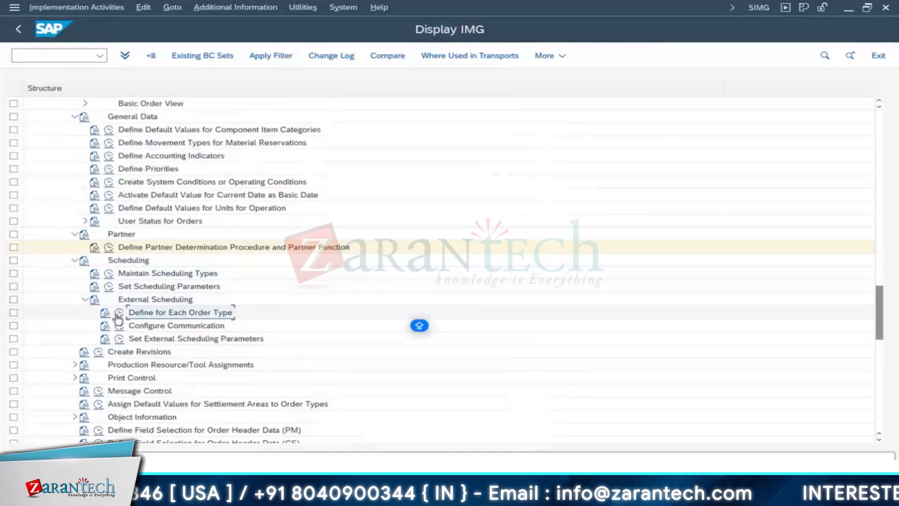
left_click(119, 313)
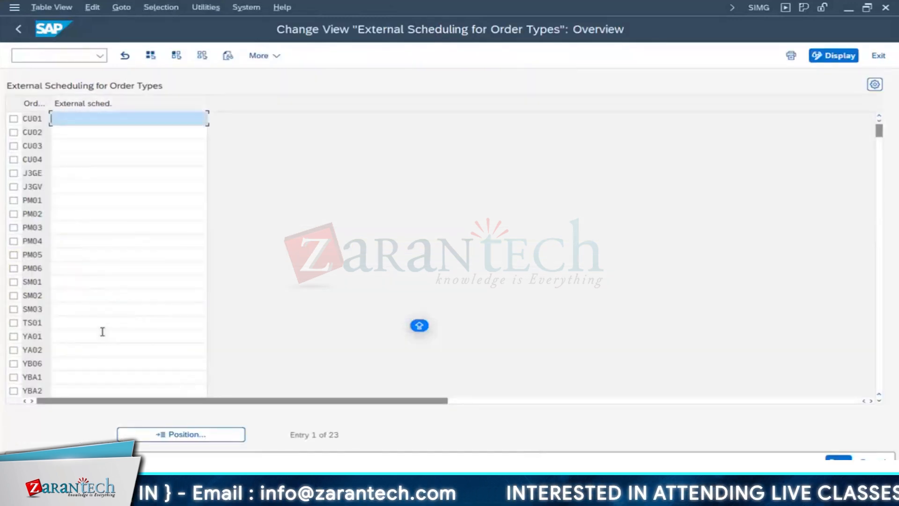
scroll(102, 331, "down", 1)
scroll(102, 313, "up", 1)
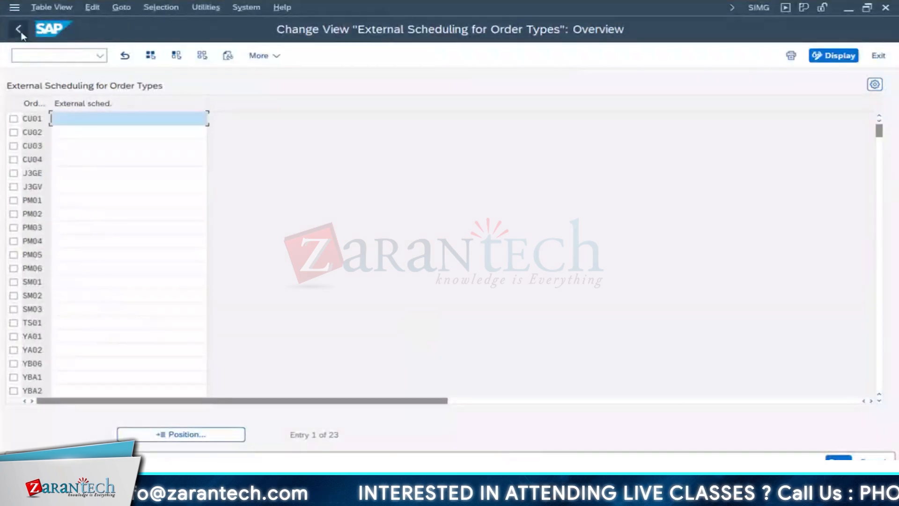
left_click(20, 31)
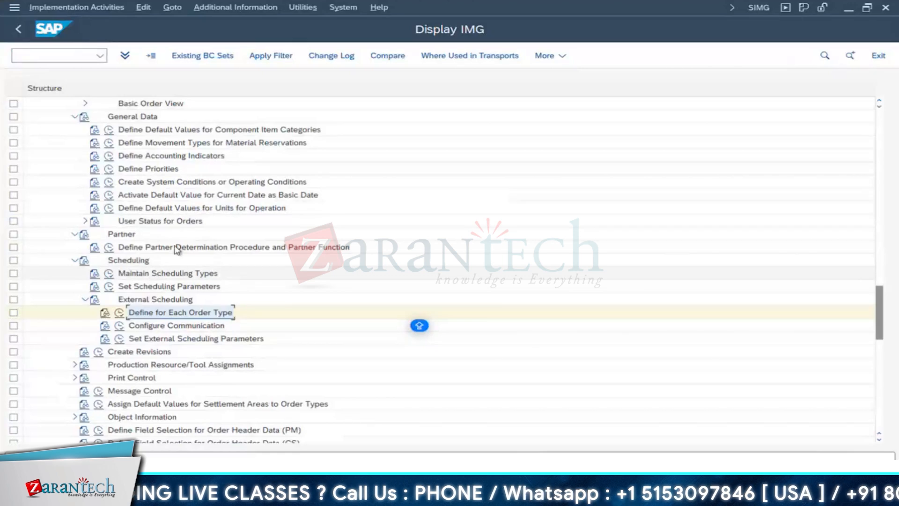
Step: Open Maintain Scheduling Types, review the scheduling type descriptions with the first column widened, and return to the IMG
double_click(119, 271)
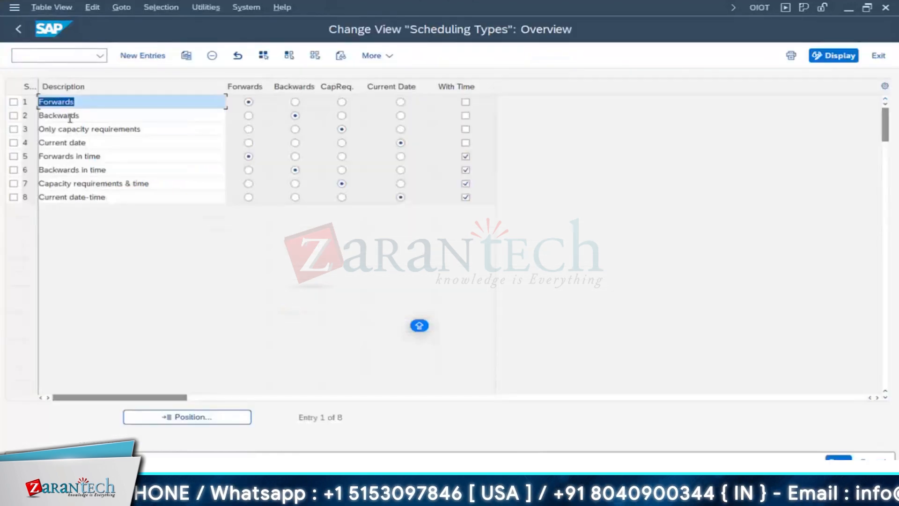
left_click_drag(38, 87, 62, 86)
left_click(89, 102)
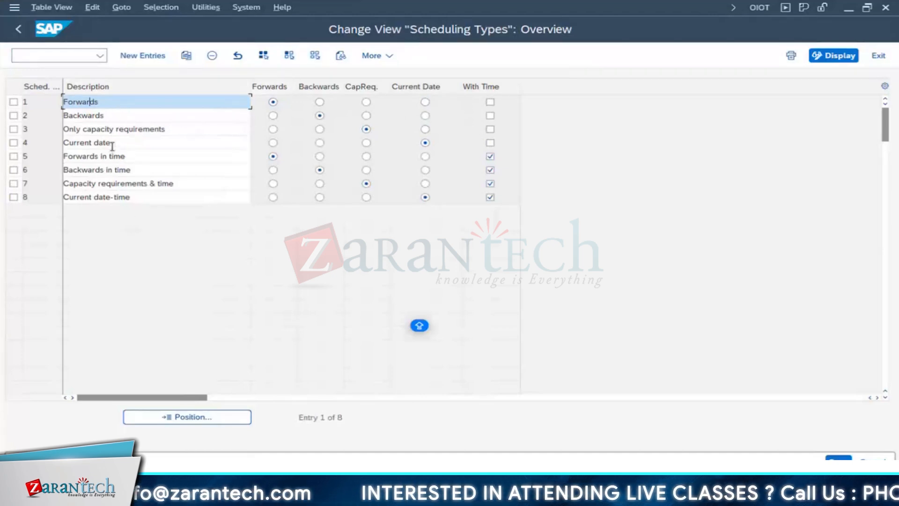
double_click(101, 153)
double_click(81, 100)
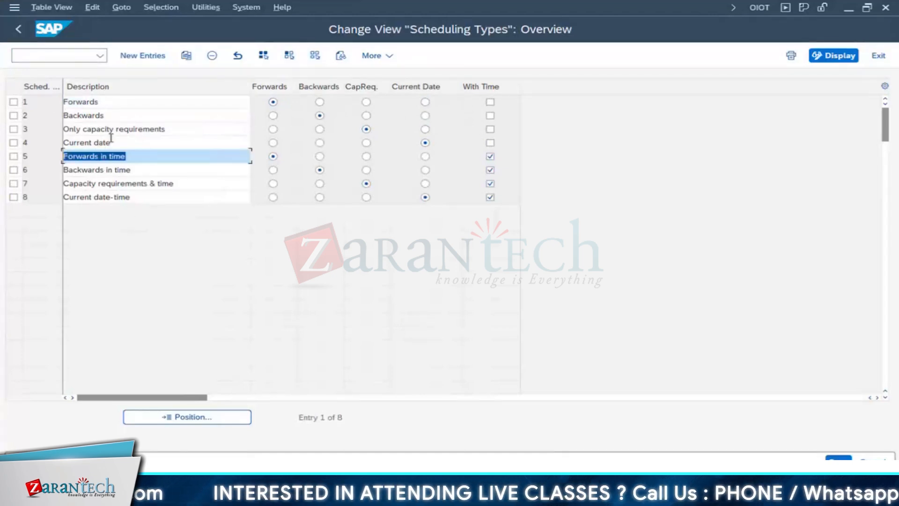
left_click_drag(64, 130, 180, 131)
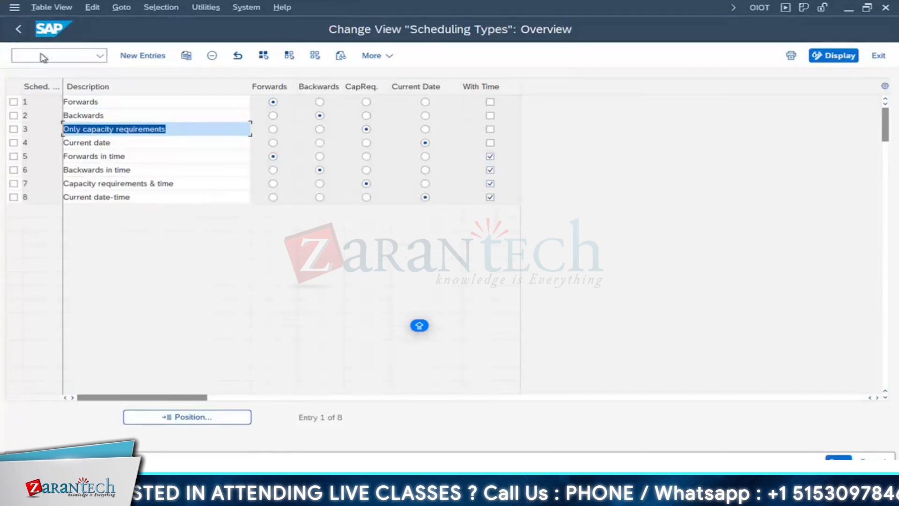
left_click(19, 32)
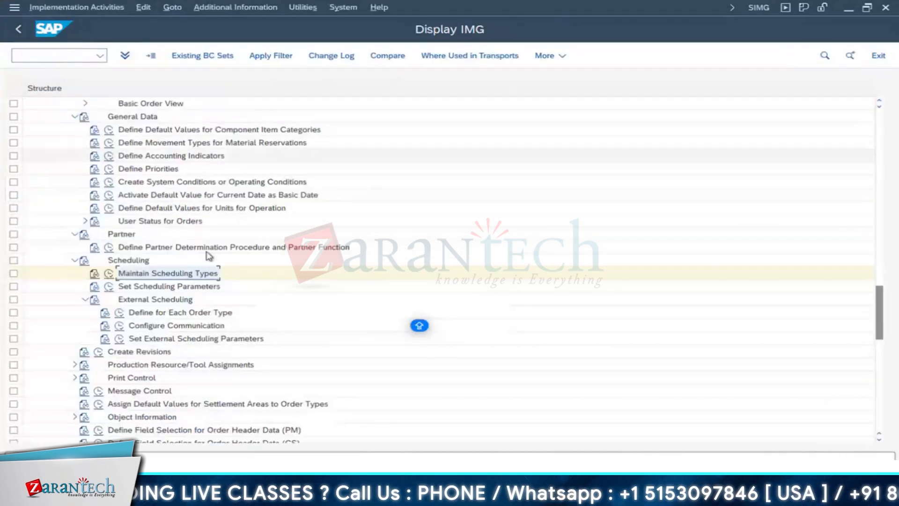
Step: Open Set Scheduling Parameters, look through the plant and order type entries and return to the IMG
left_click(106, 286)
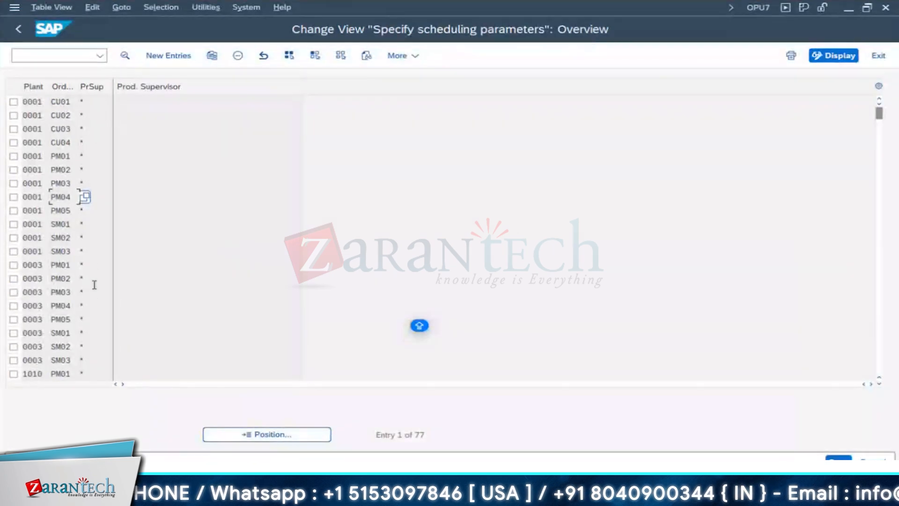
scroll(94, 285, "down", 1)
scroll(86, 288, "down", 1)
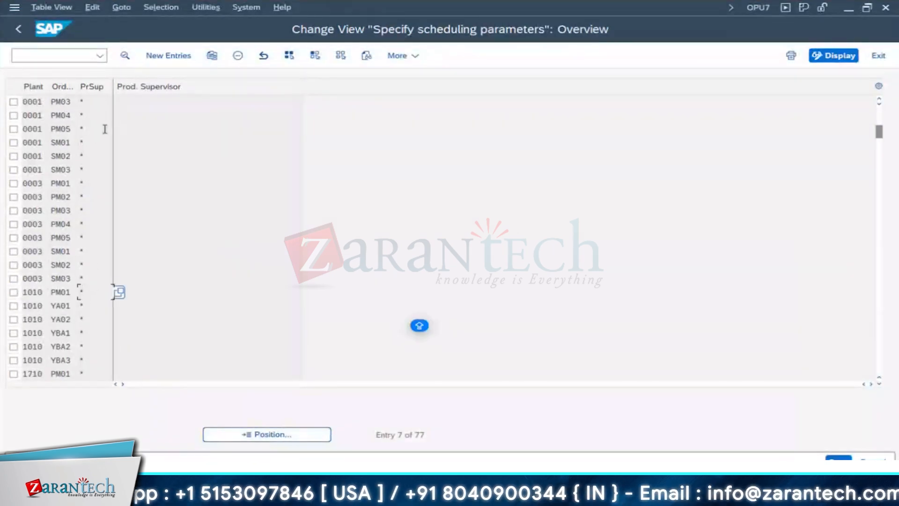
left_click(18, 28)
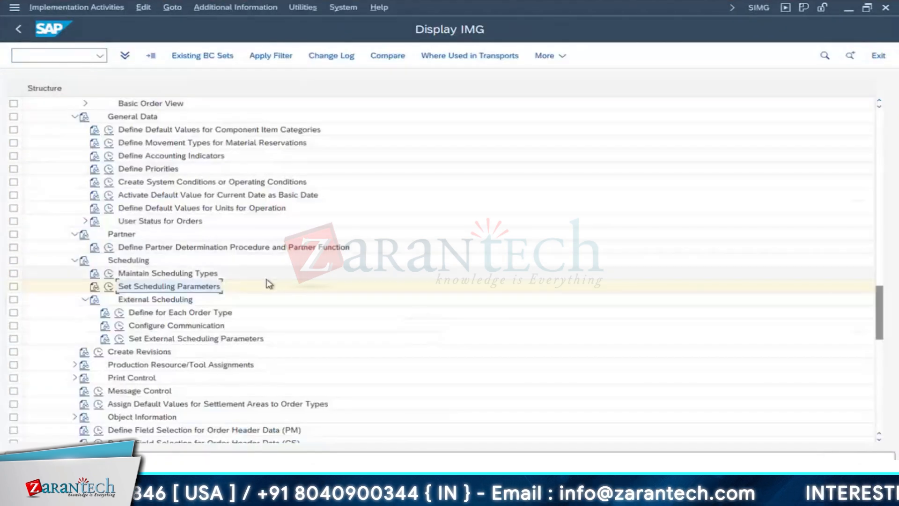
Step: Expand Print Control, view the details of shop paper 2010 under Define Shop Papers and return to the activity selection
scroll(268, 284, "down", 2)
scroll(269, 284, "down", 3)
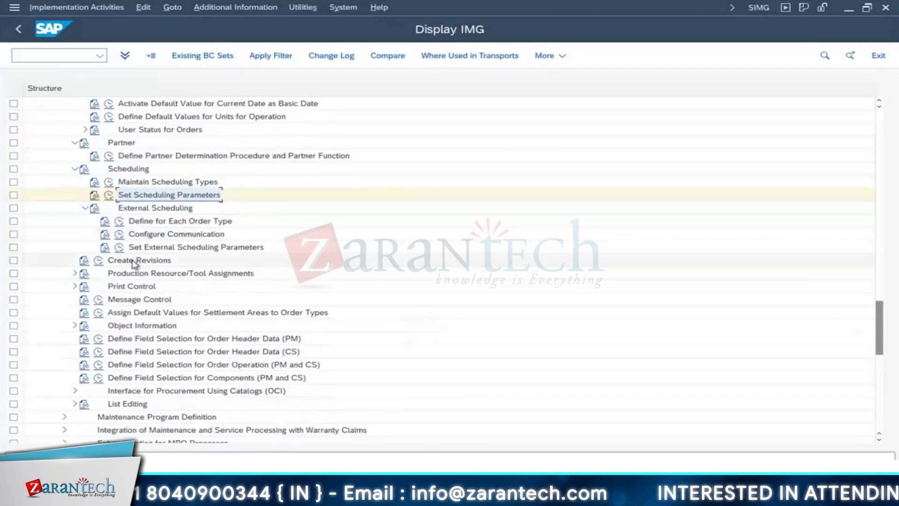
left_click(105, 289)
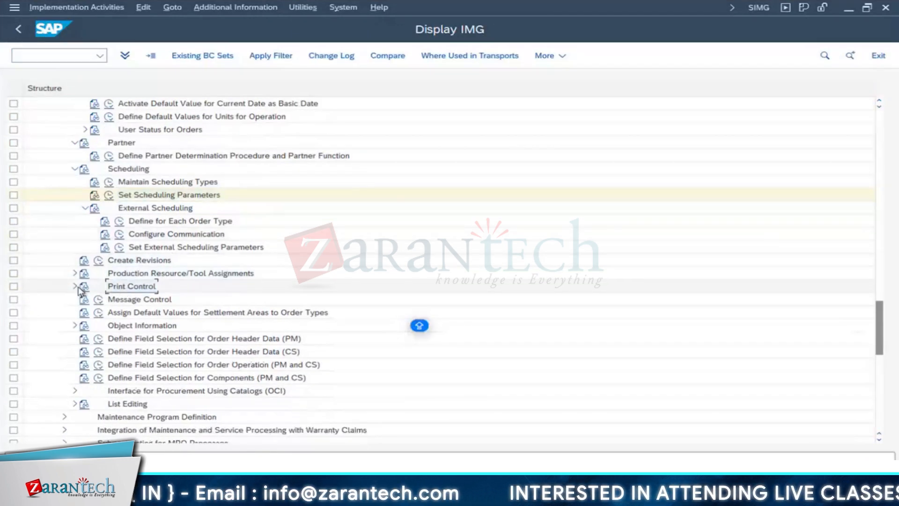
left_click(75, 286)
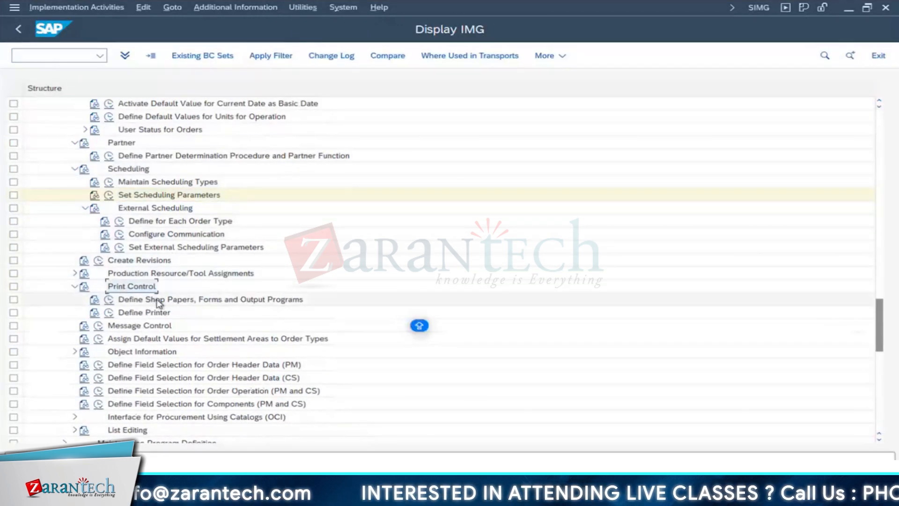
left_click(109, 301)
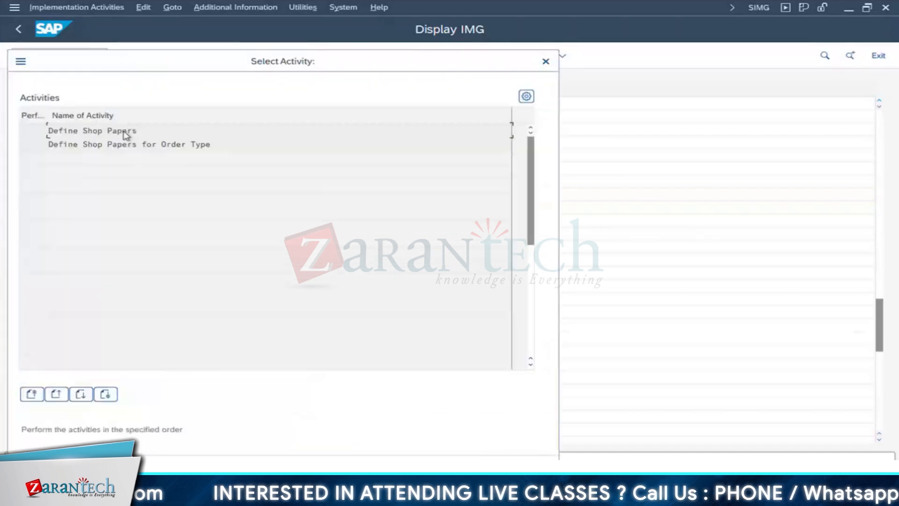
double_click(125, 132)
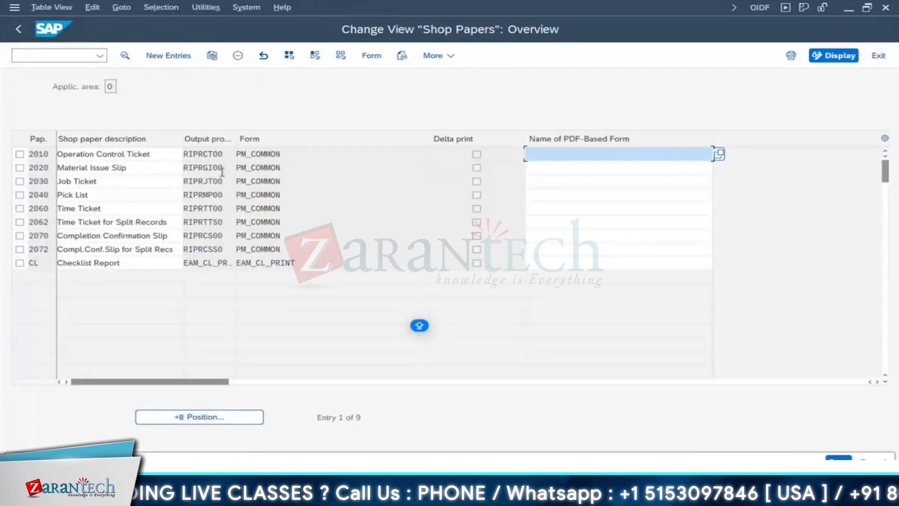
left_click(19, 154)
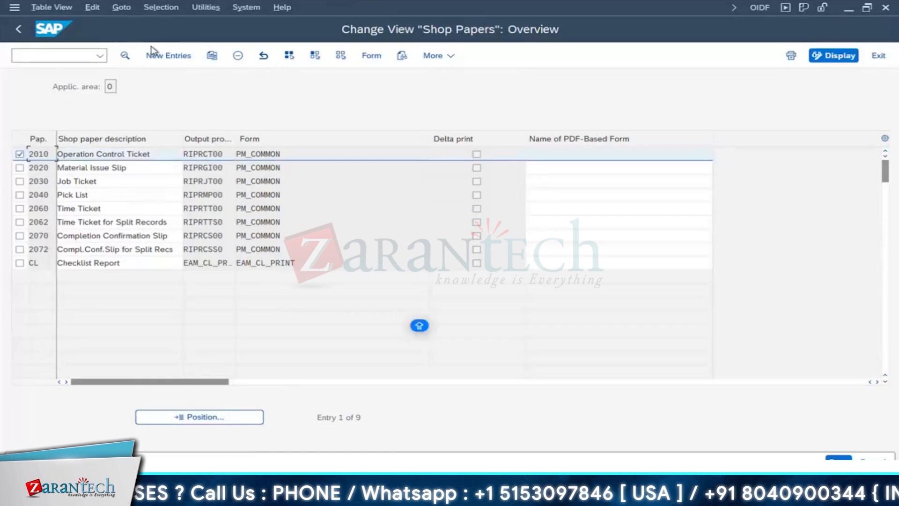
left_click(124, 56)
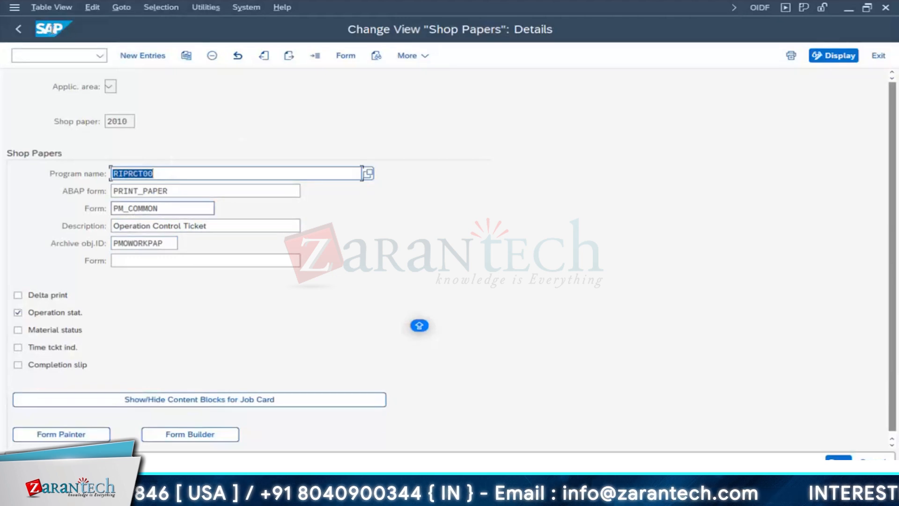
left_click(18, 29)
left_click(18, 29)
Step: In the shop papers allowed by order type, add an entry for document type Z01C with shop paper 20* and return to the IMG
double_click(70, 144)
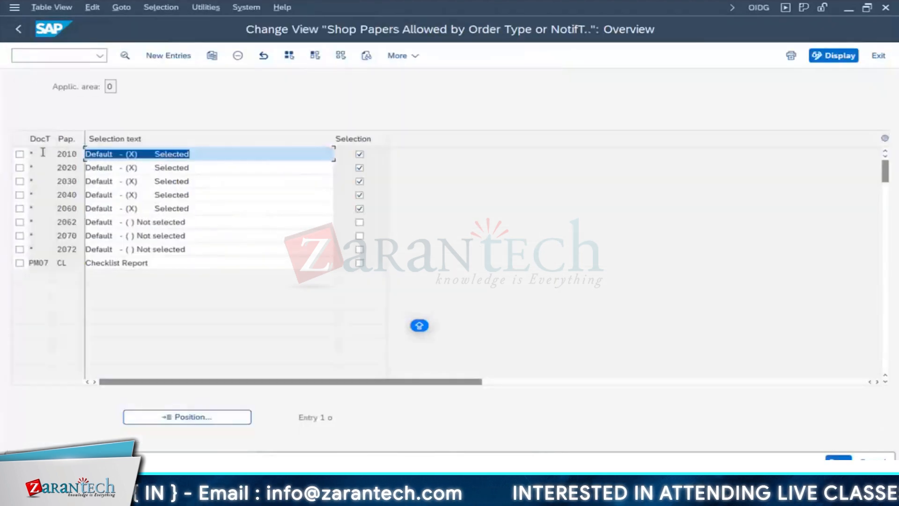
left_click(41, 153)
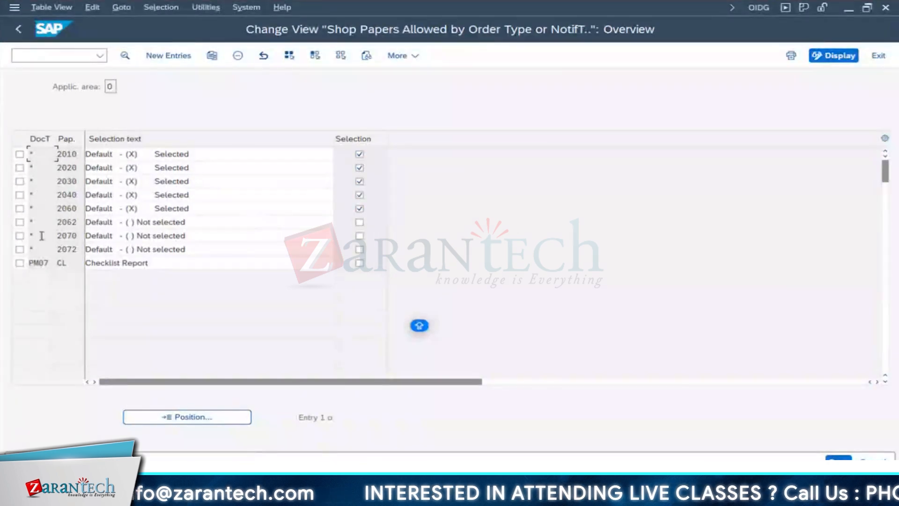
double_click(32, 154)
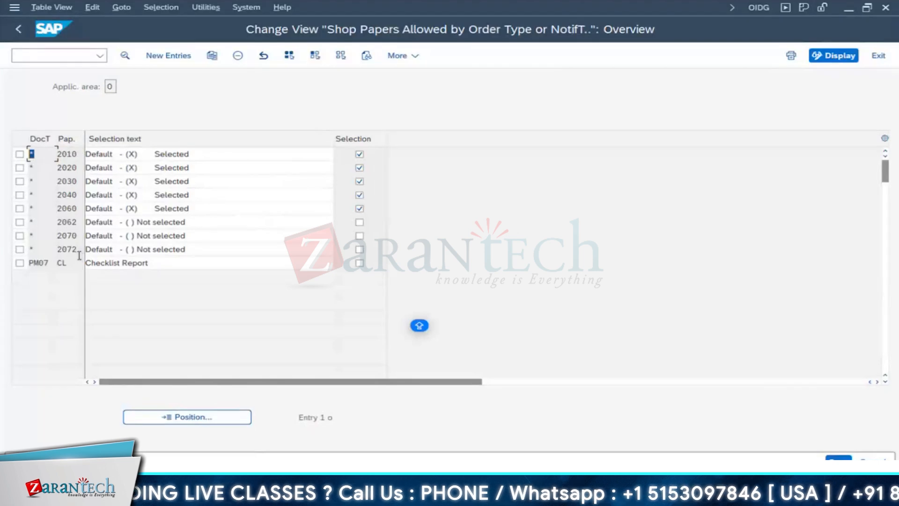
left_click(168, 56)
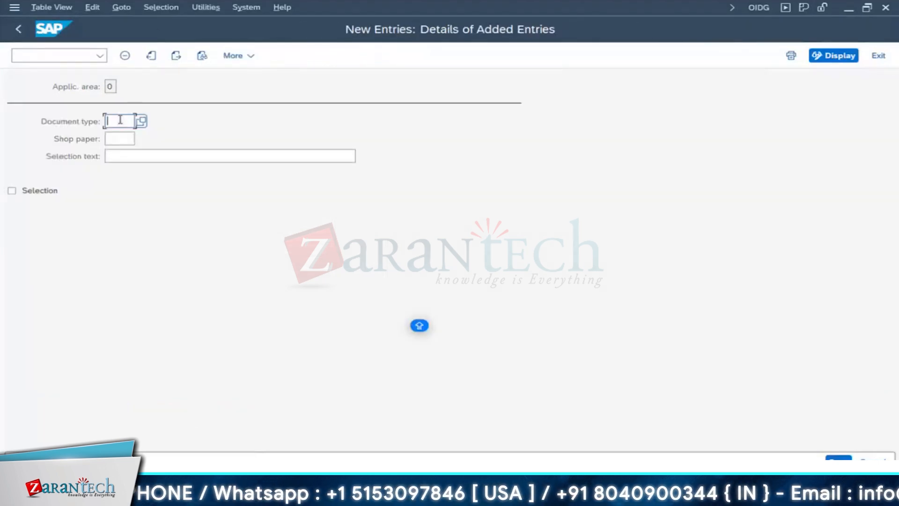
type("Z01C")
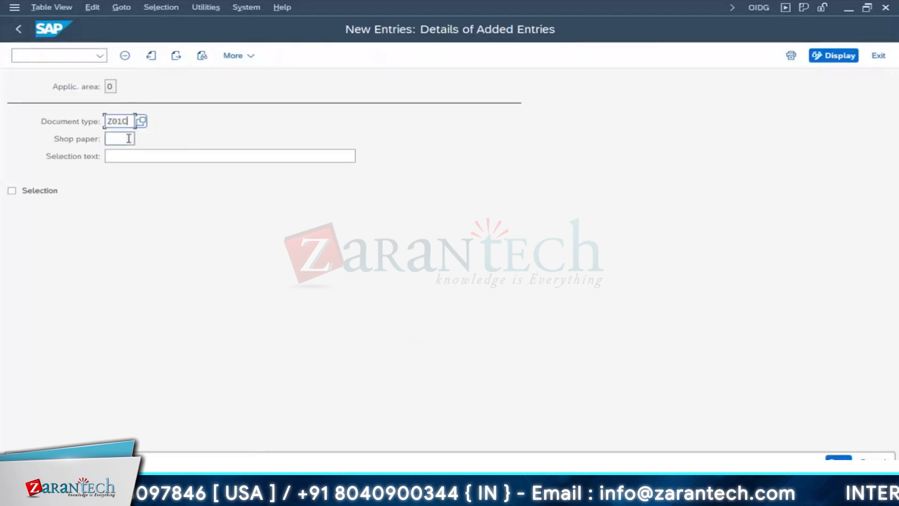
left_click(128, 139)
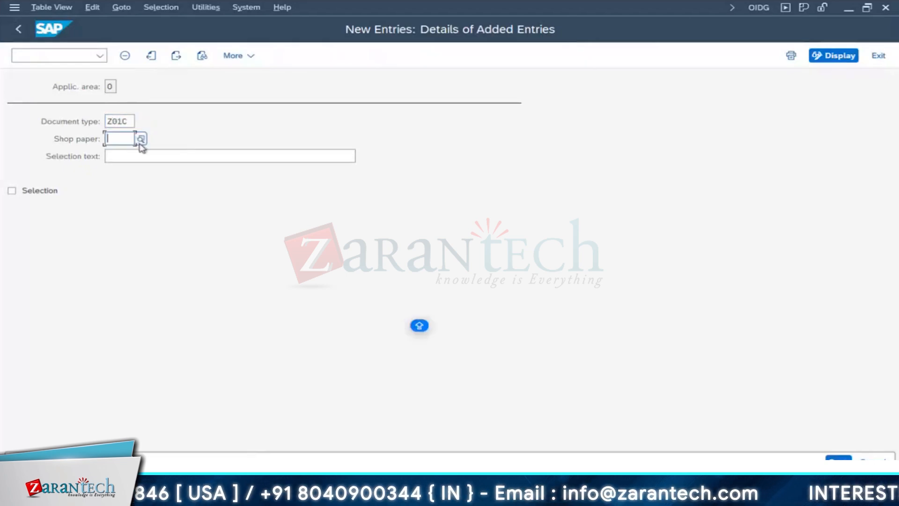
left_click(141, 140)
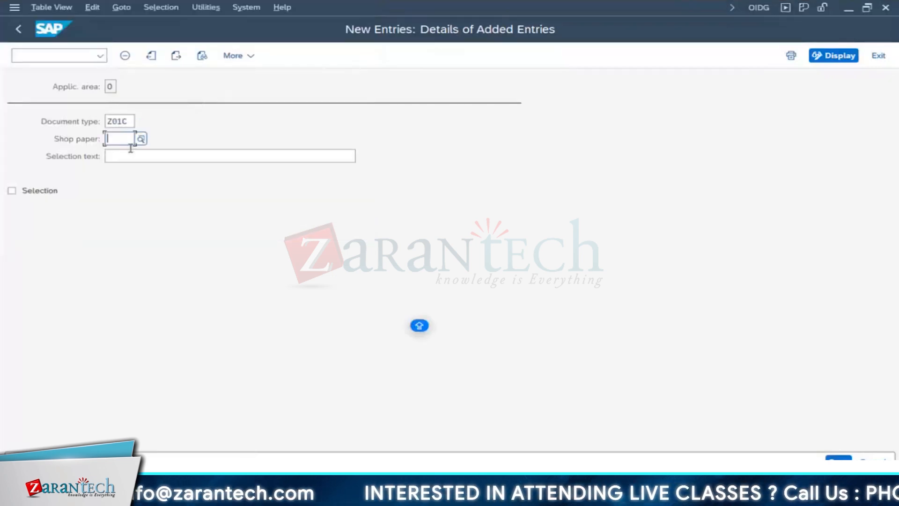
type("Z0")
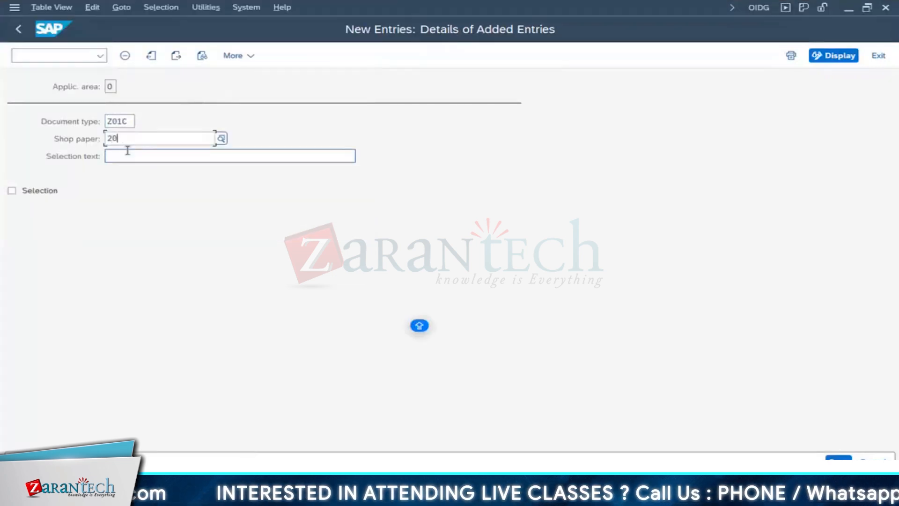
type("*")
double_click(126, 122)
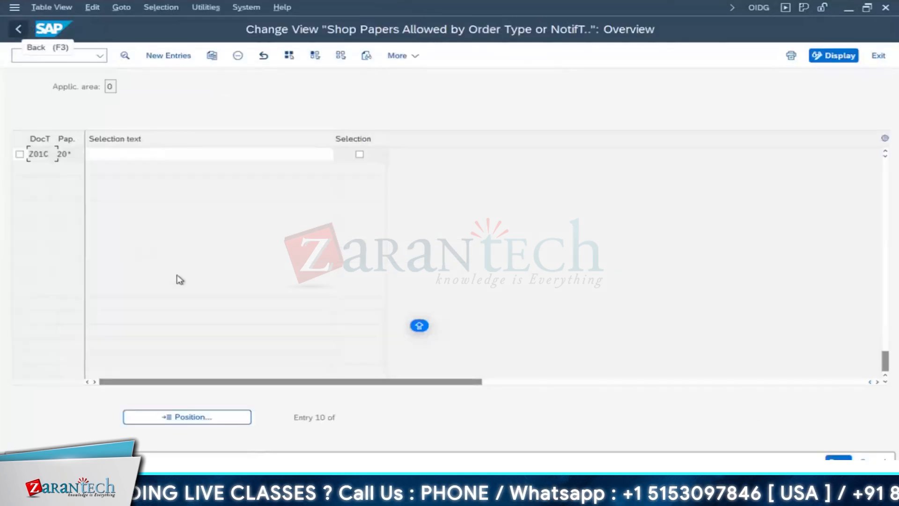
left_click(19, 30)
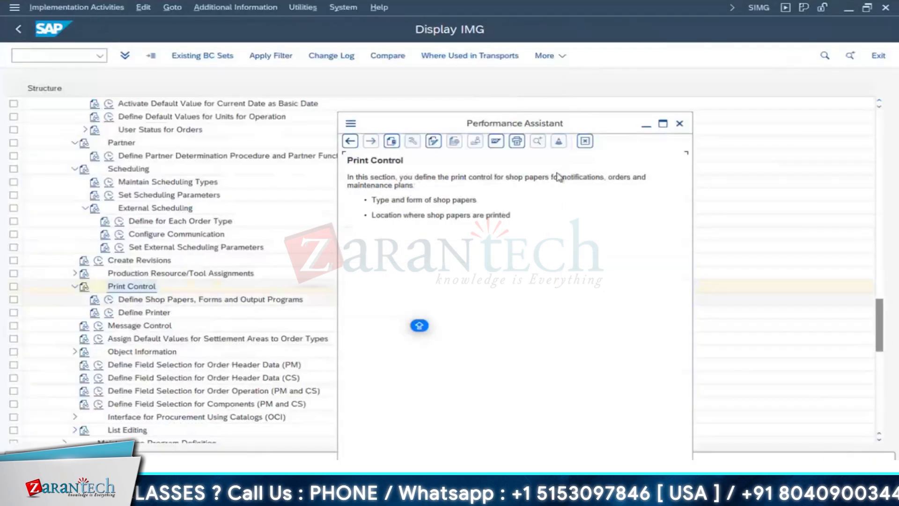
Step: Close the Print Control documentation and collapse the Print Control node in the IMG structure
left_click(680, 124)
left_click(75, 286)
left_click(142, 326)
scroll(145, 241, "up", 2)
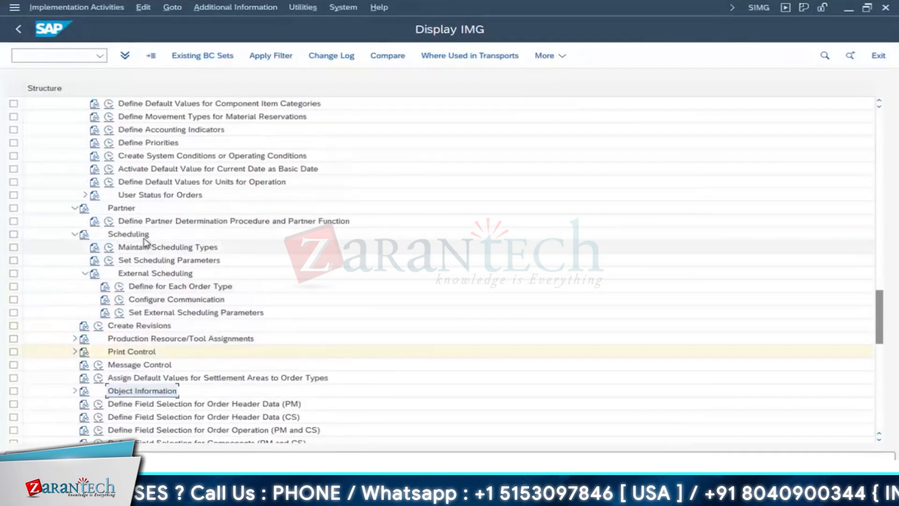
left_click_drag(880, 316, 889, 183)
Step: Switch to the pump refurbishment maintenance order and set the month of its basic start date to 08
left_click(240, 495)
left_click(288, 437)
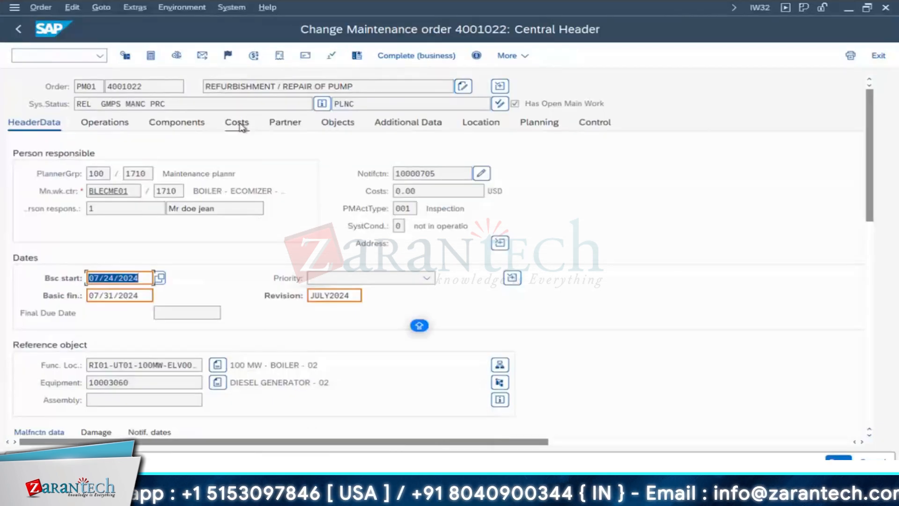
left_click(356, 300)
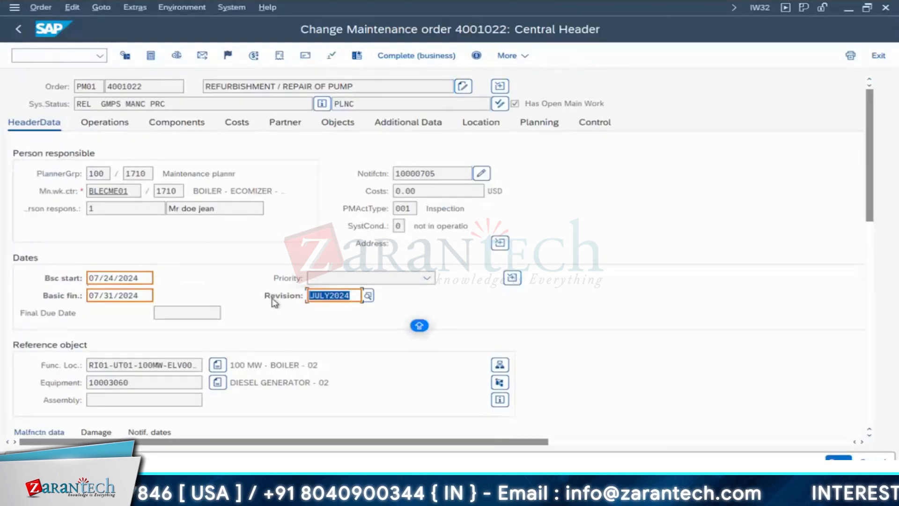
left_click(99, 278)
key("BackSpace")
type("8")
left_click(99, 296)
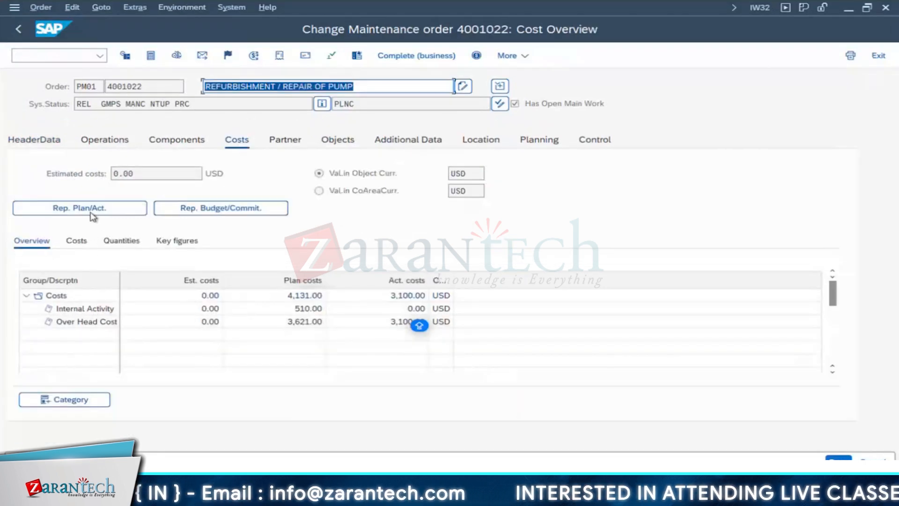
Step: View the order's plan/actual cost comparison report, return to the cost overview and show the costs by value category
left_click(93, 210)
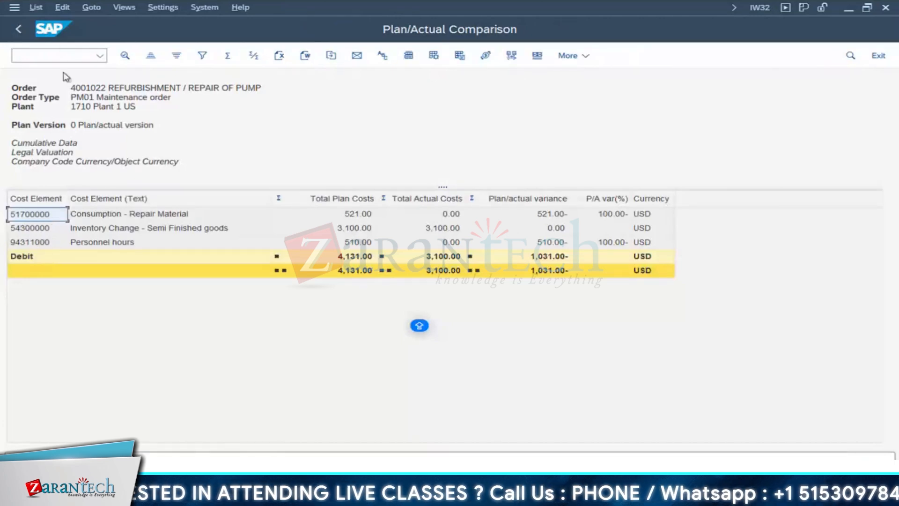
left_click(20, 30)
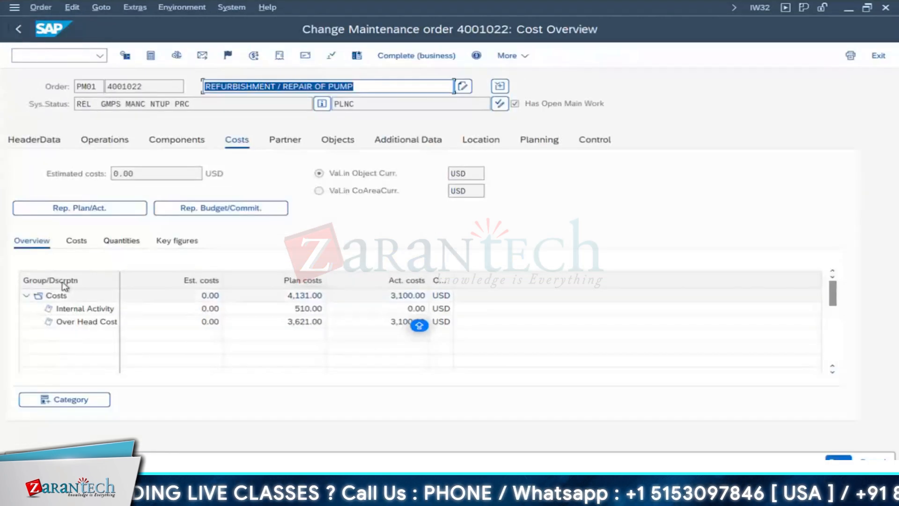
left_click(82, 242)
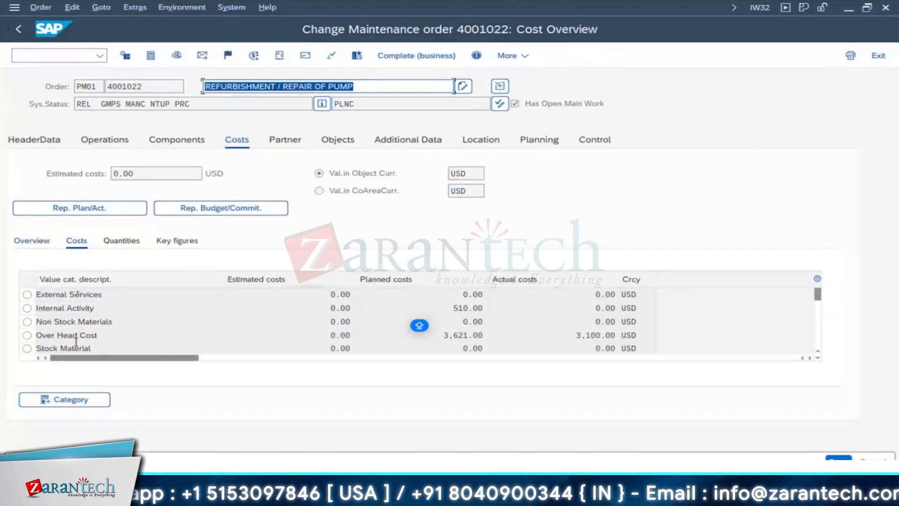
Step: Examine the value categories from External Services to Stock Material and the estimated costs of the individual categories
left_click(107, 293)
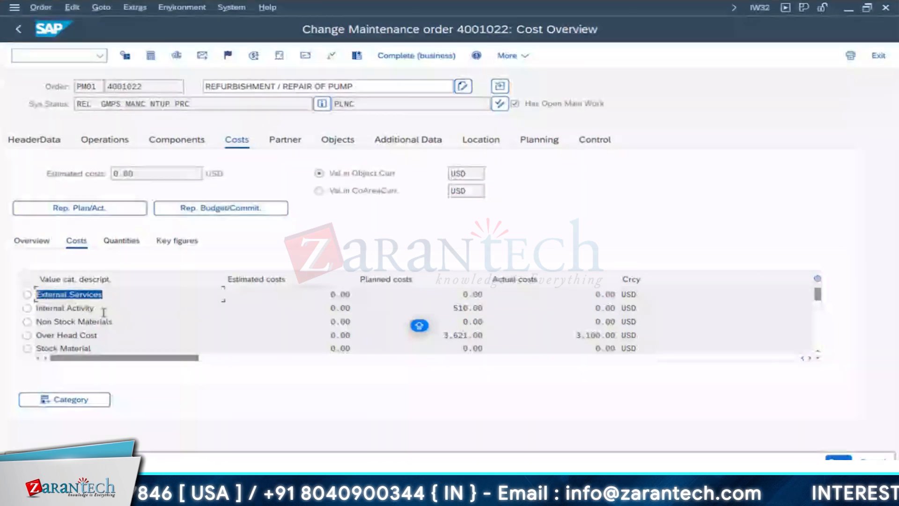
left_click(89, 310)
left_click(113, 322)
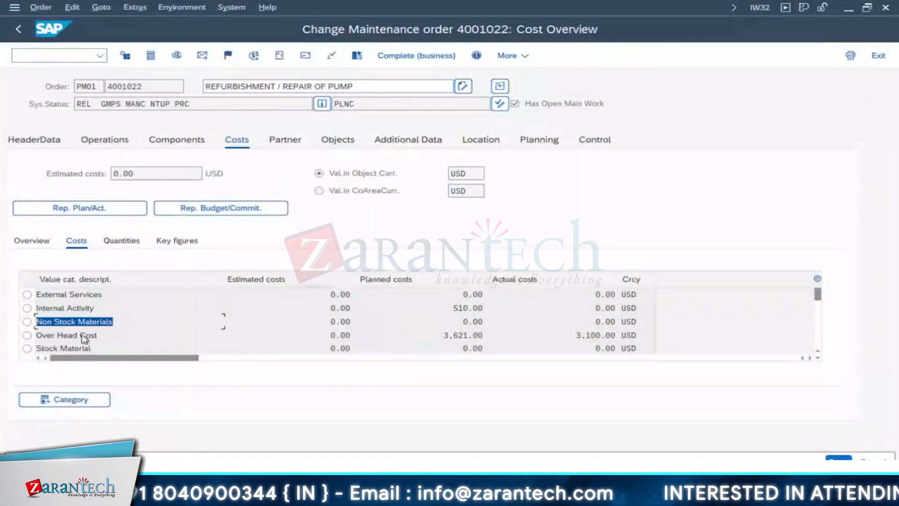
left_click(85, 337)
left_click_drag(96, 349, 5, 347)
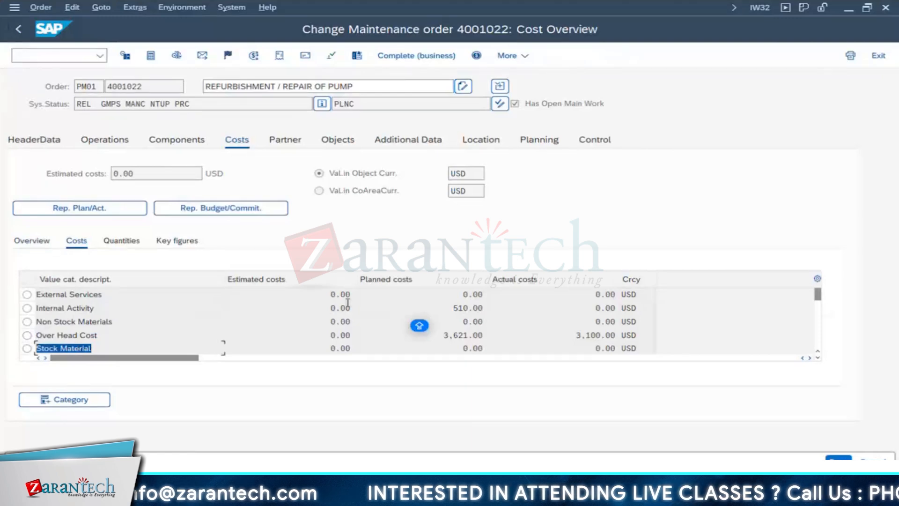
left_click(346, 295)
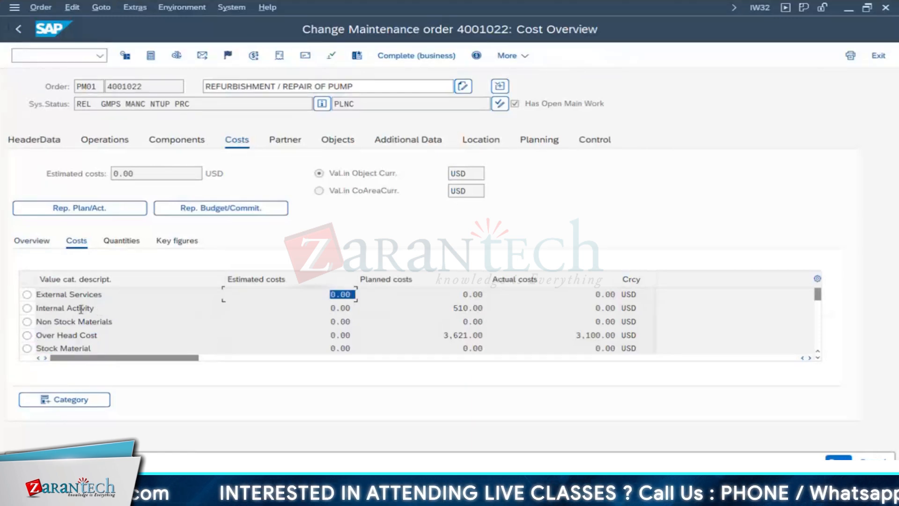
left_click(80, 309)
left_click(340, 307)
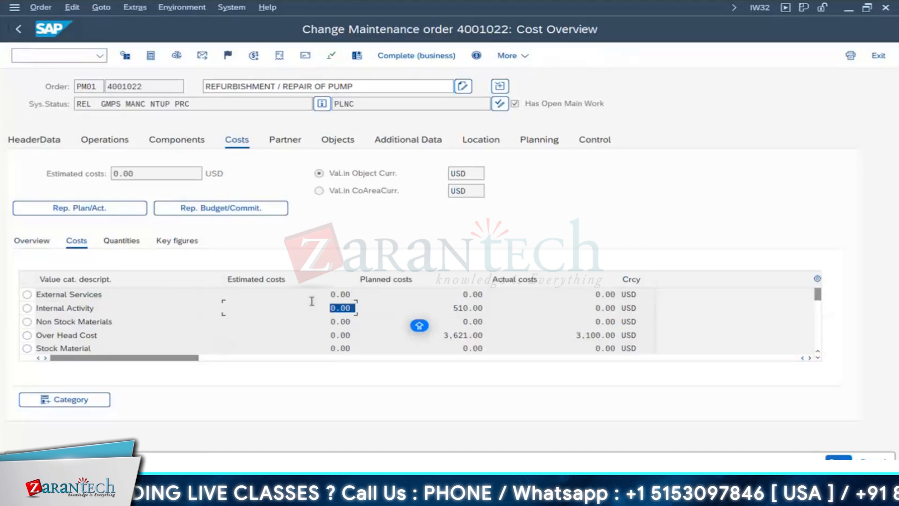
left_click(335, 294)
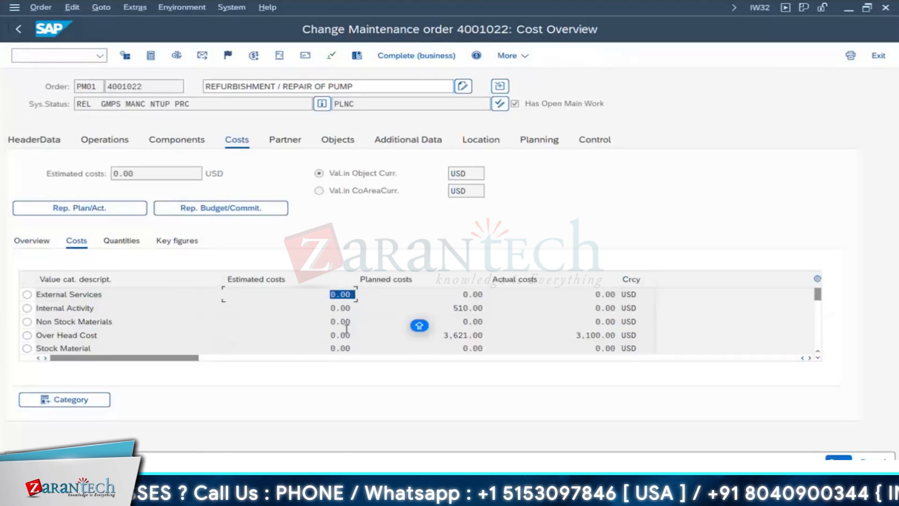
left_click(335, 335)
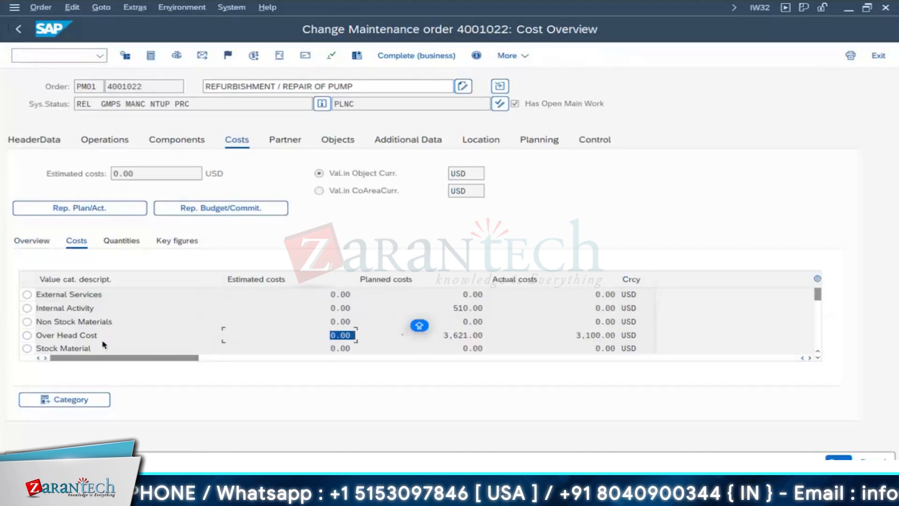